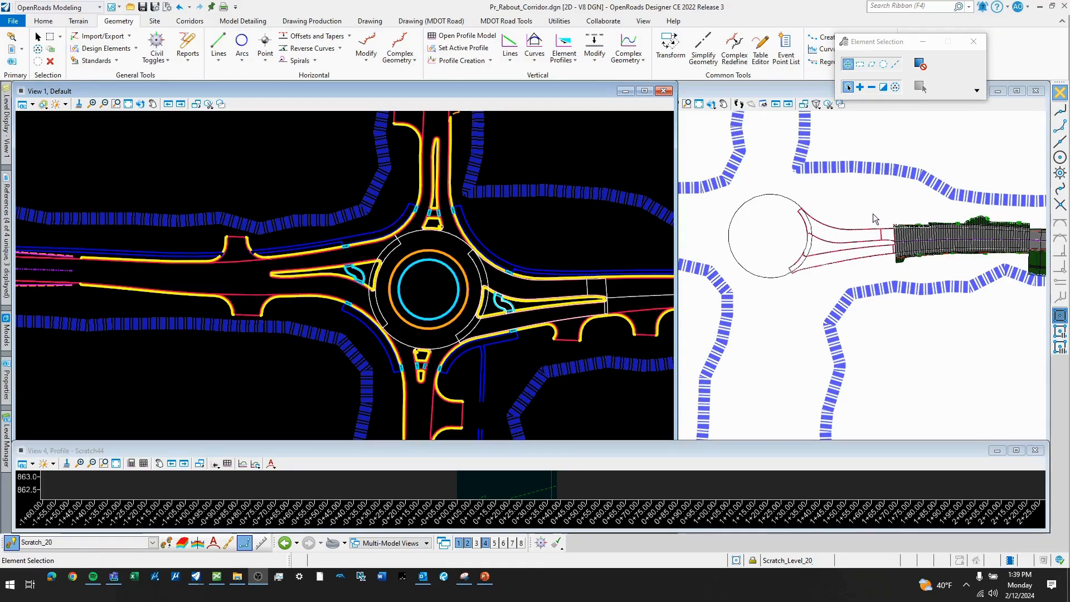
# - Examine the roundabout layout with its approach legs and outer scratch circle in plan view
pyautogui.scroll(-2, 471, 237)
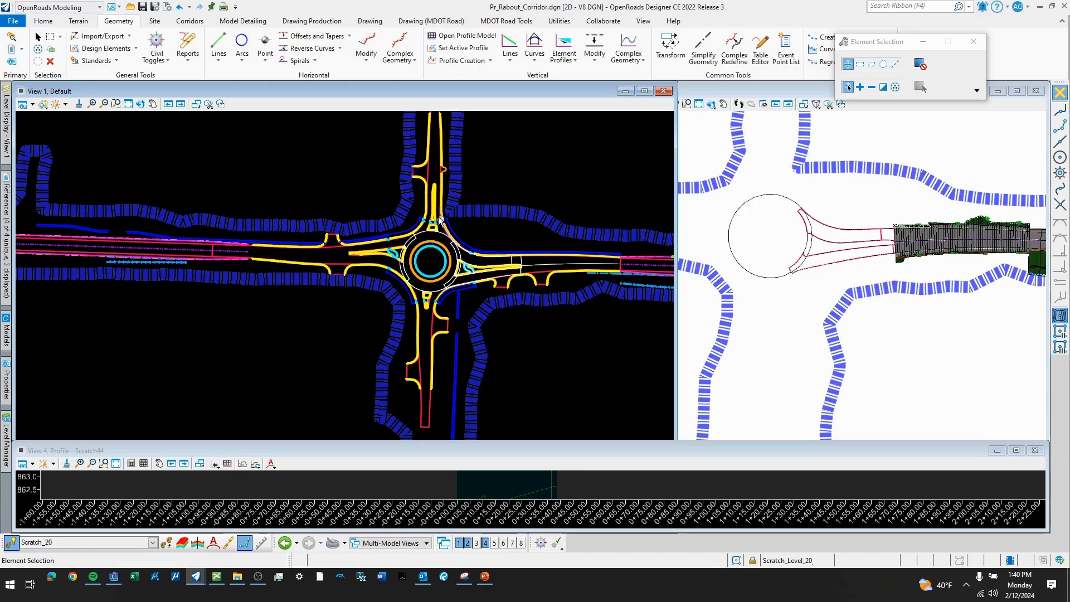
pyautogui.scroll(1, 413, 214)
pyautogui.scroll(1, 422, 253)
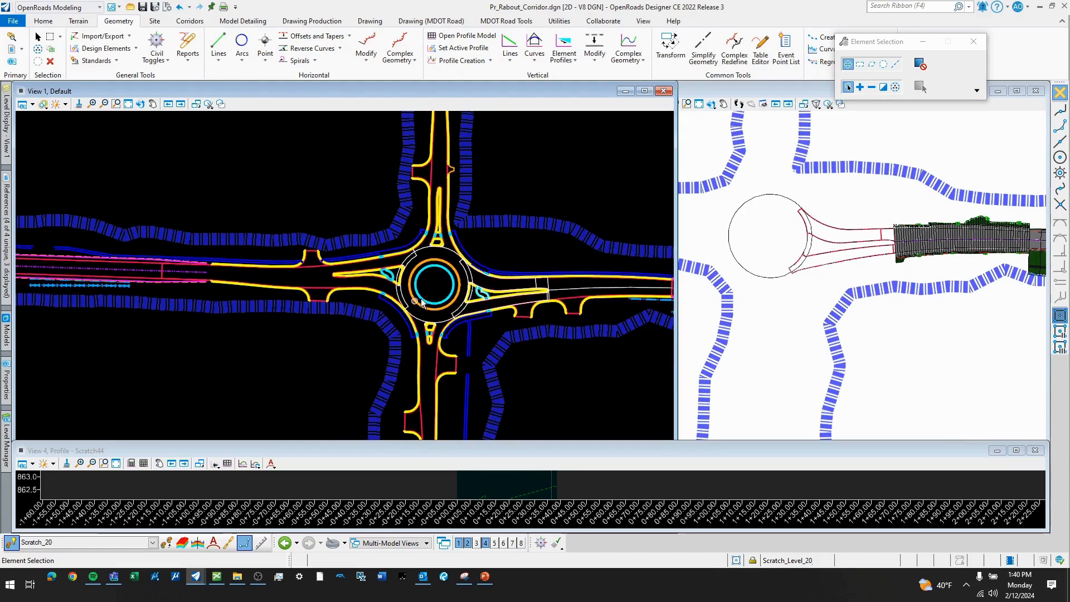
pyautogui.scroll(1, 320, 262)
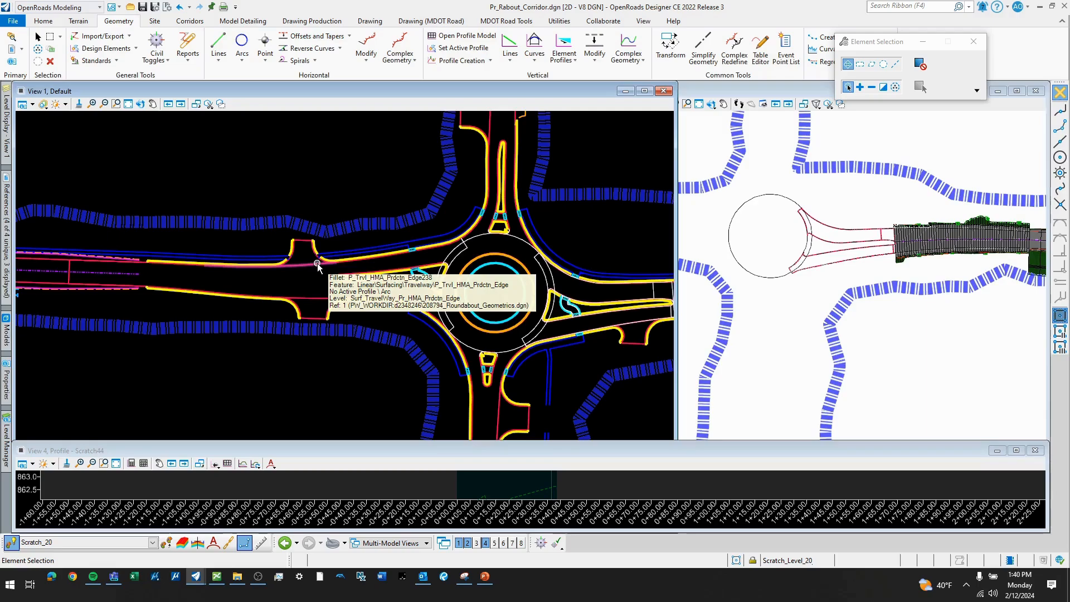
pyautogui.scroll(-1, 315, 263)
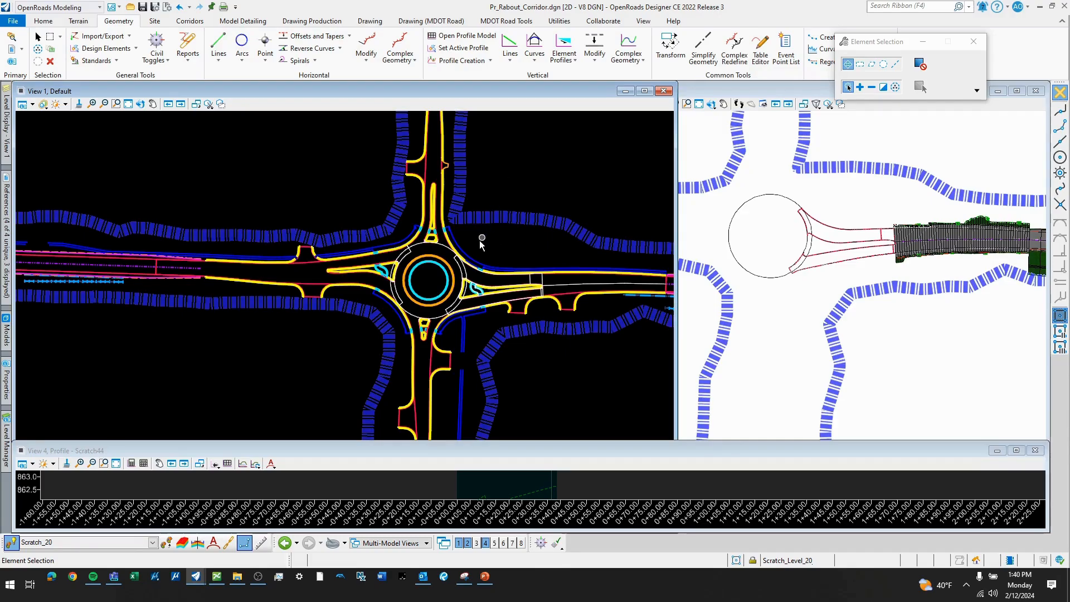
pyautogui.scroll(2, 419, 290)
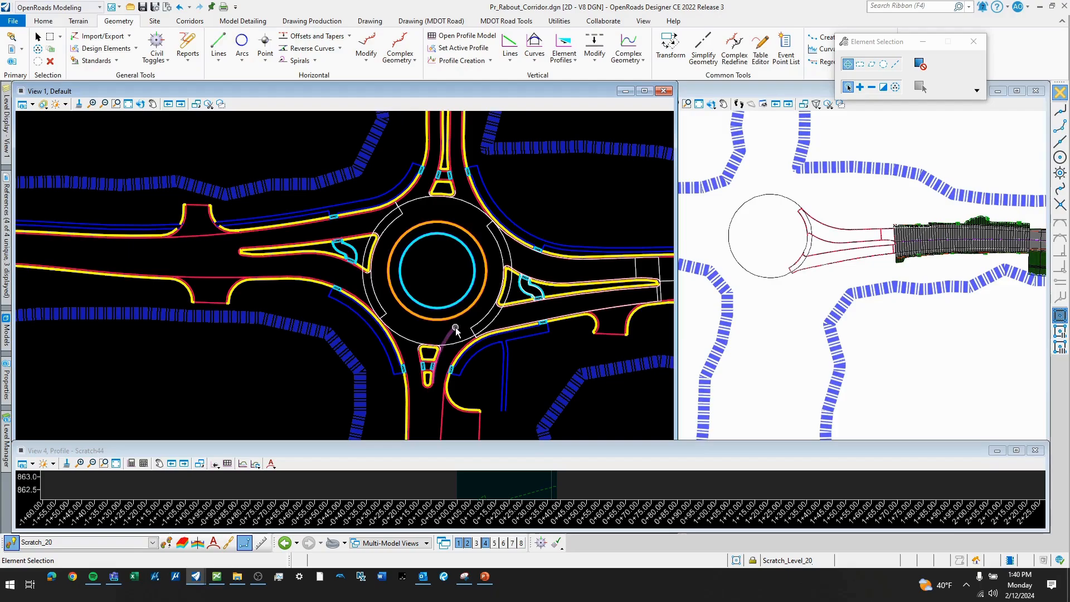
pyautogui.click(412, 342)
pyautogui.scroll(2, 508, 271)
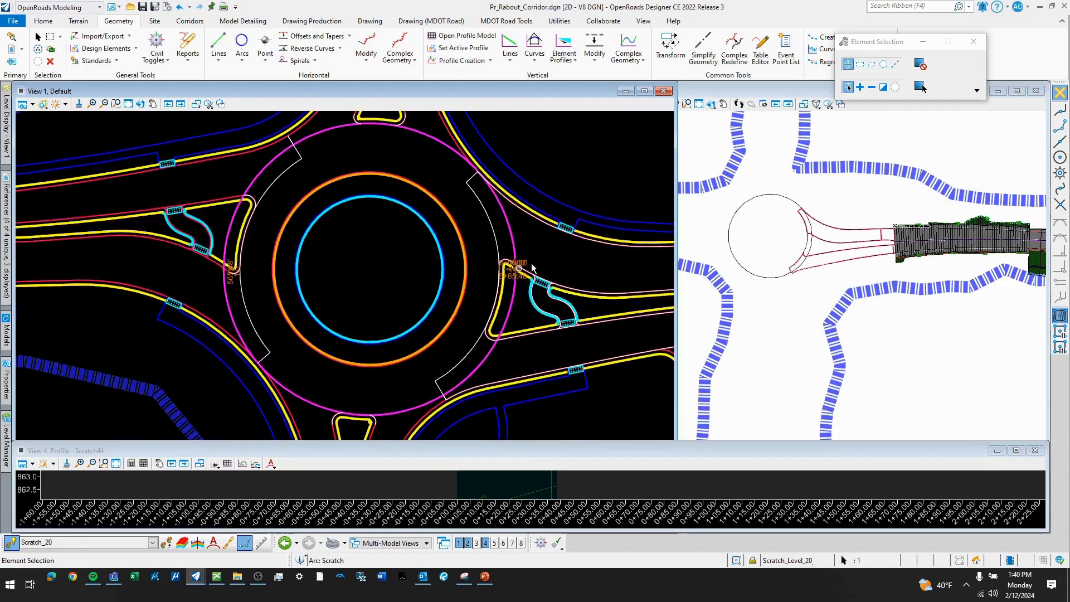
pyautogui.click(540, 245)
# - Display the circular lane lines inside the roundabout from the 208794_Roundabout_Geometrics.dgn reference and inspect them beside the splitter islands
pyautogui.click(6, 152)
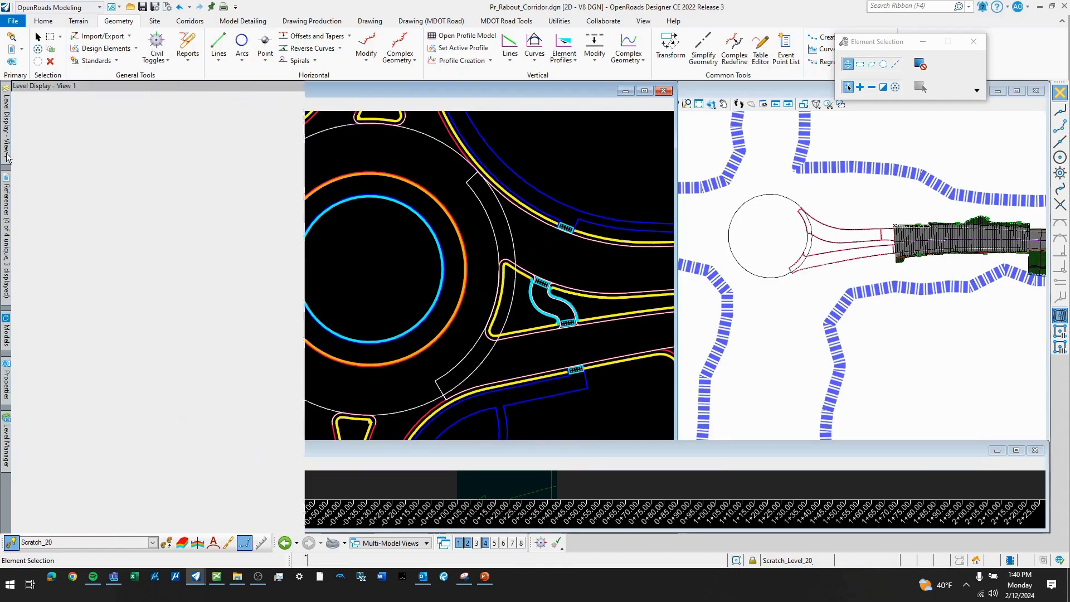
pyautogui.scroll(-7, 109, 326)
pyautogui.scroll(7, 110, 325)
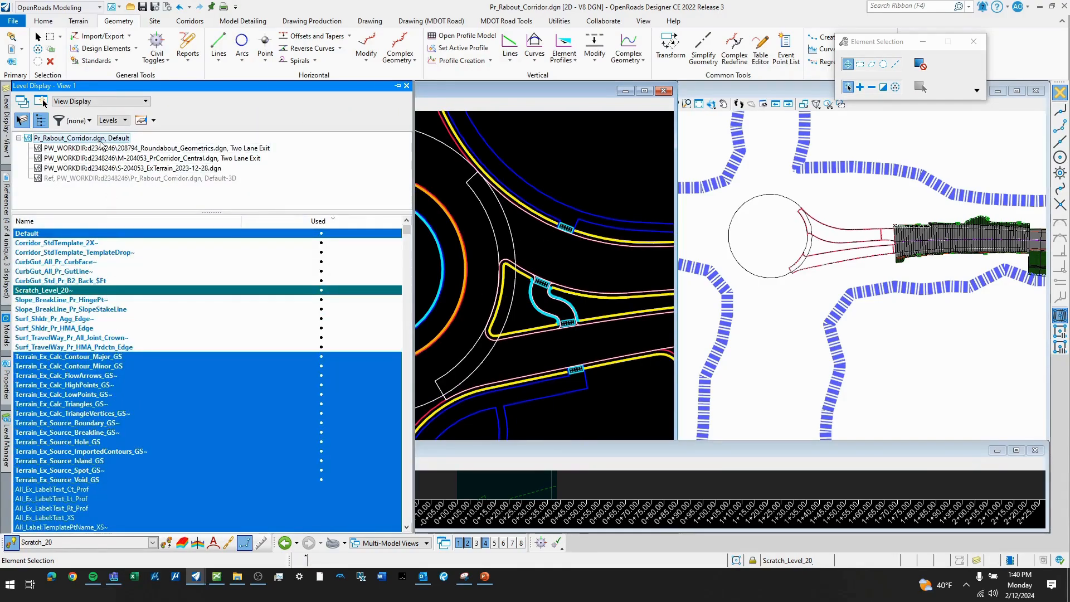
pyautogui.click(238, 149)
pyautogui.scroll(-2, 139, 305)
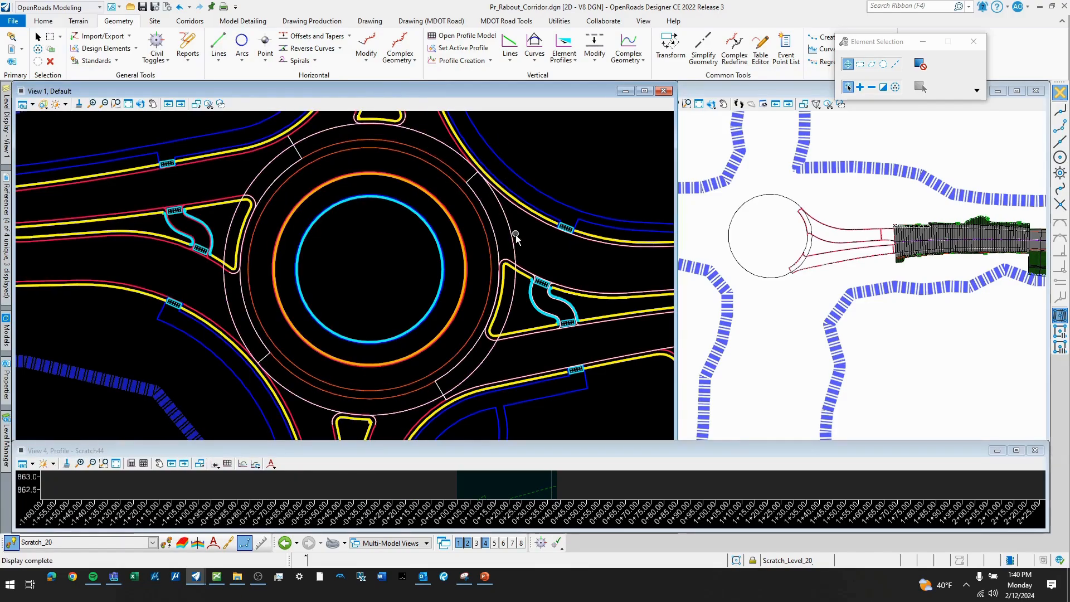
pyautogui.scroll(4, 499, 265)
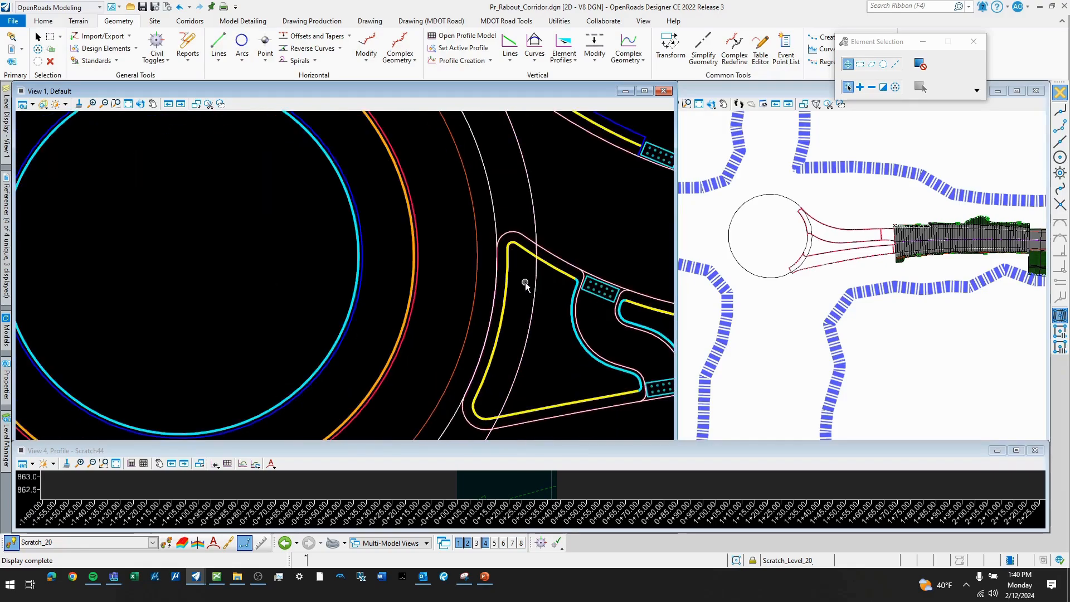
pyautogui.scroll(-3, 525, 282)
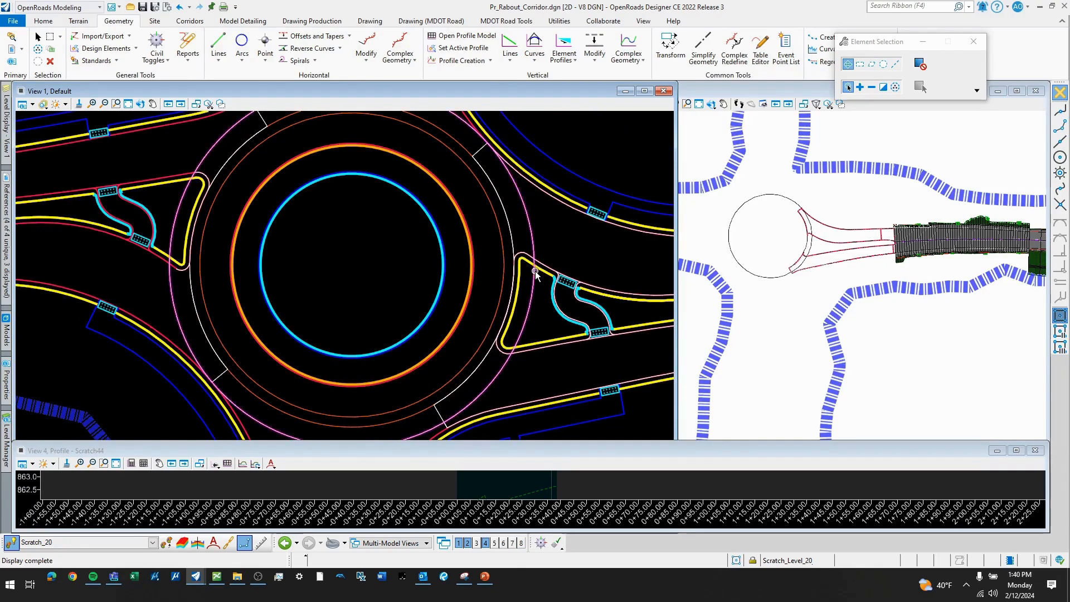
pyautogui.scroll(-2, 534, 272)
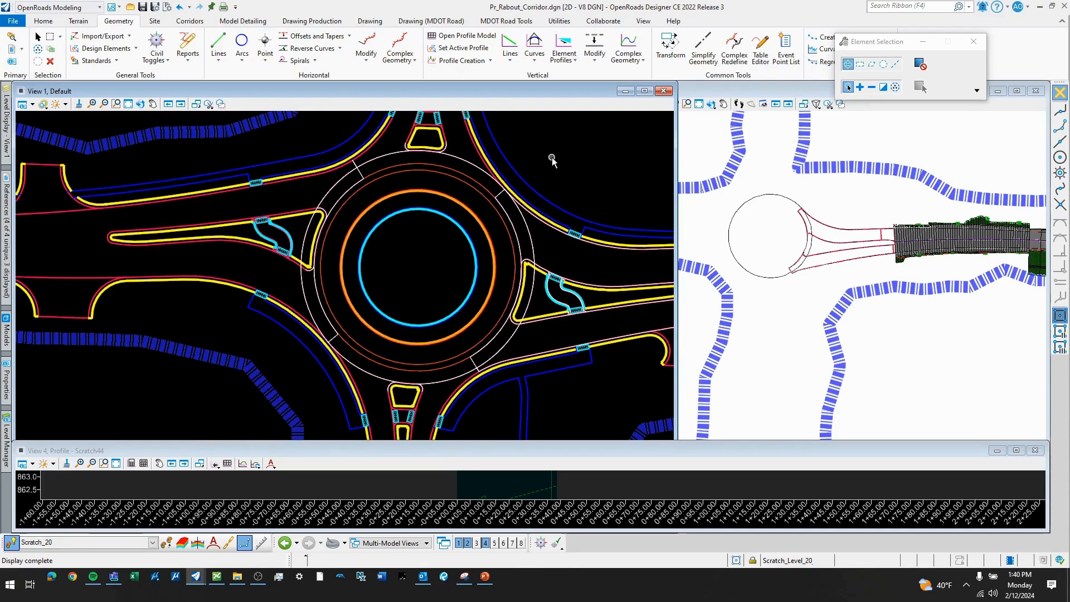
# - Turn off the level showing the circular lane lines inside the roundabout
pyautogui.click(7, 122)
pyautogui.click(73, 357)
pyautogui.click(577, 160)
# - Examine the outer scratch circle, checking its feature and active profile, and how the approach legs and splitter islands meet it
pyautogui.click(477, 169)
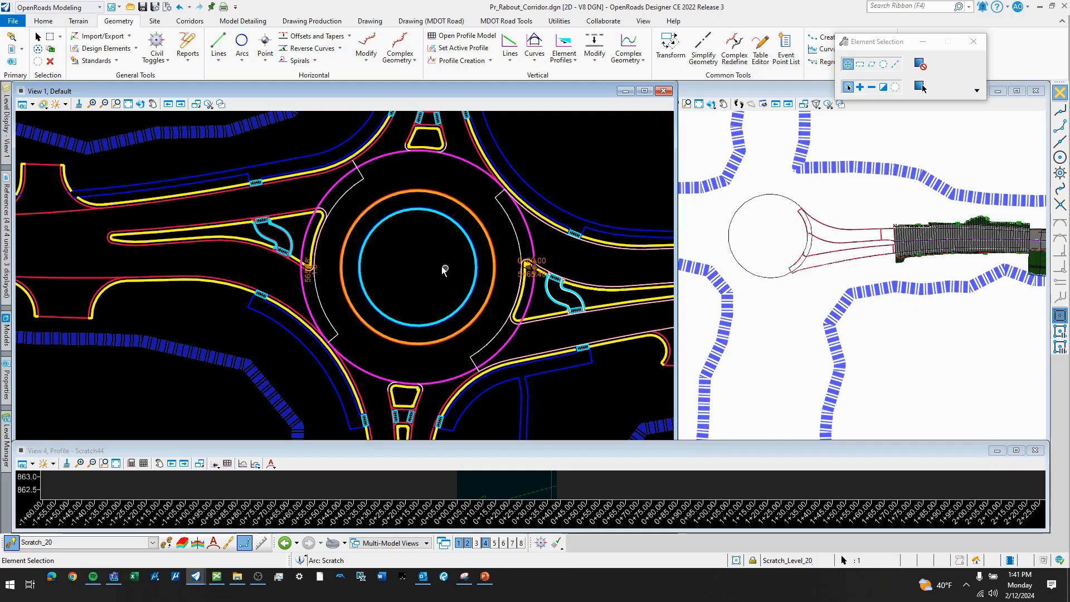
pyautogui.scroll(-2, 447, 270)
pyautogui.scroll(2, 534, 250)
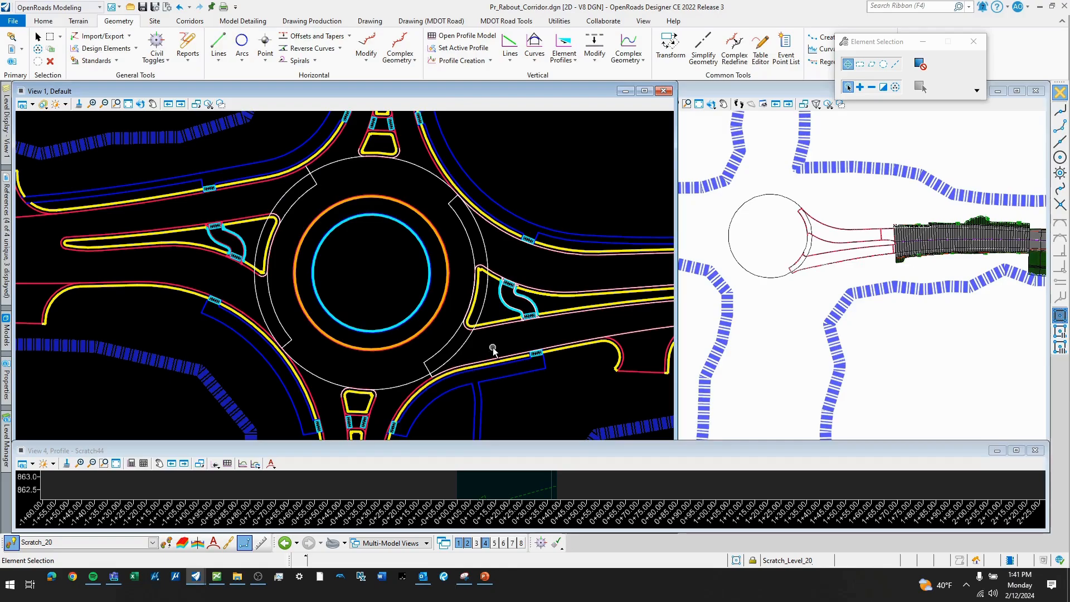
pyautogui.moveTo(478, 290); pyautogui.dragTo(503, 306, button='middle')
pyautogui.scroll(-3, 473, 244)
pyautogui.moveTo(466, 265)
pyautogui.mouseDown(button='middle')
pyautogui.moveTo(451, 227)
pyautogui.moveTo(476, 275)
pyautogui.mouseUp(button='middle')
pyautogui.scroll(2, 457, 269)
pyautogui.scroll(1, 452, 231)
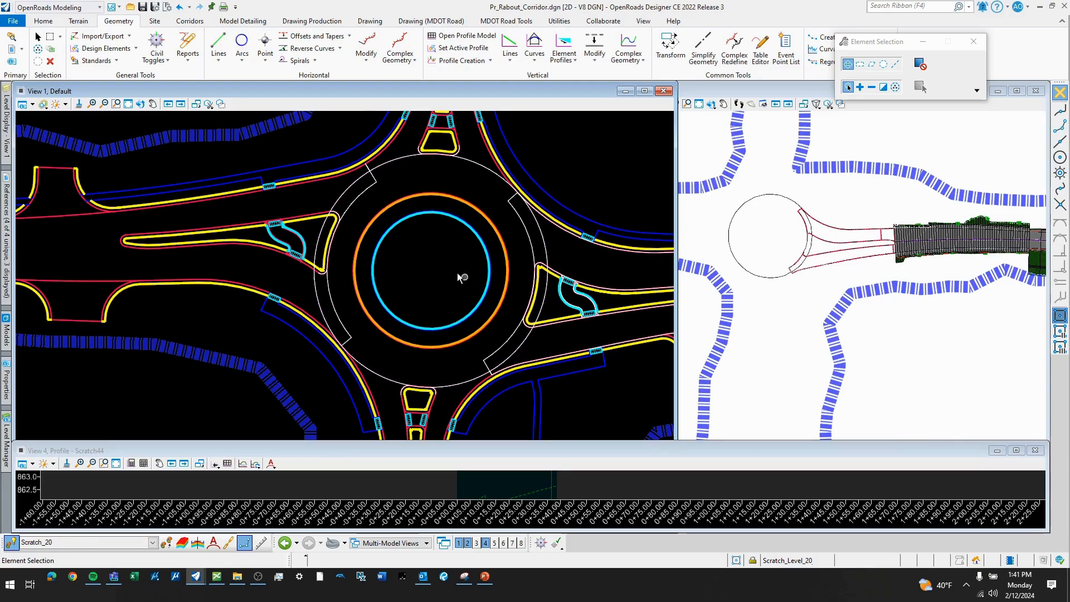
pyautogui.scroll(-1, 461, 275)
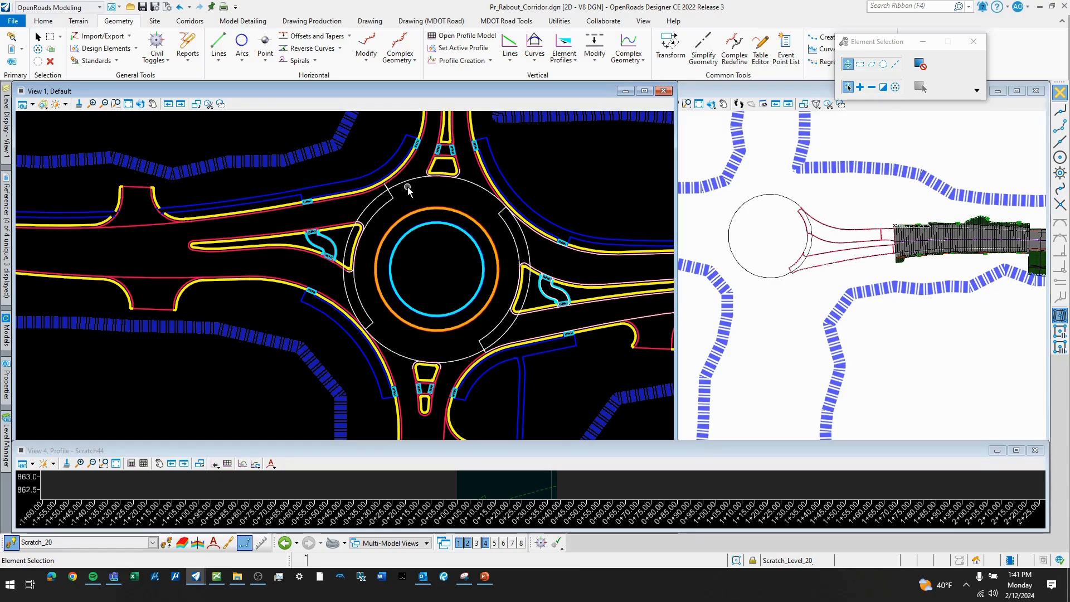
pyautogui.scroll(-1, 468, 234)
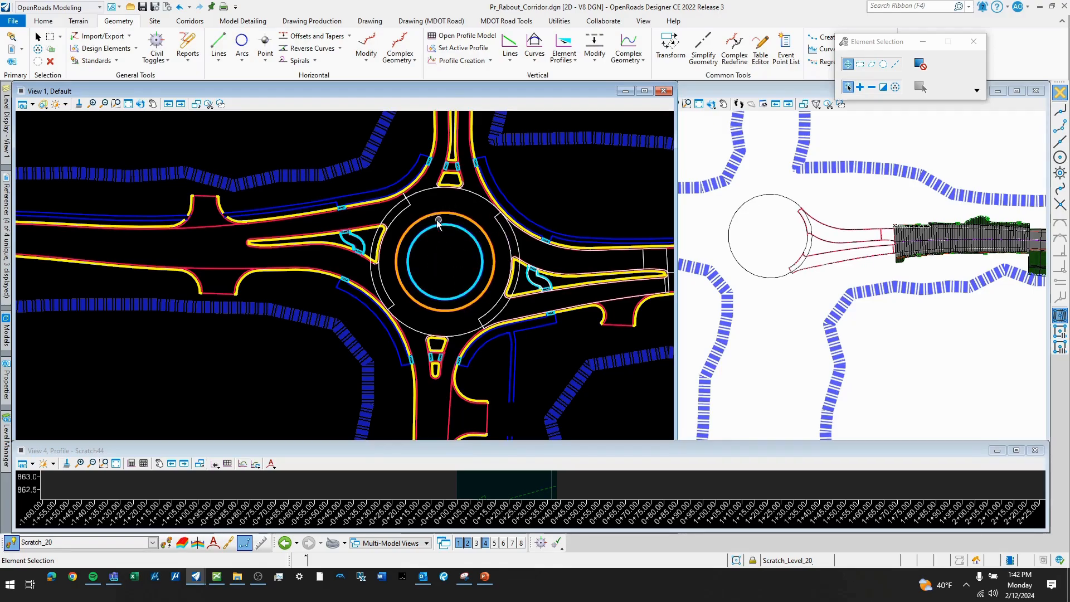
pyautogui.scroll(-2, 413, 227)
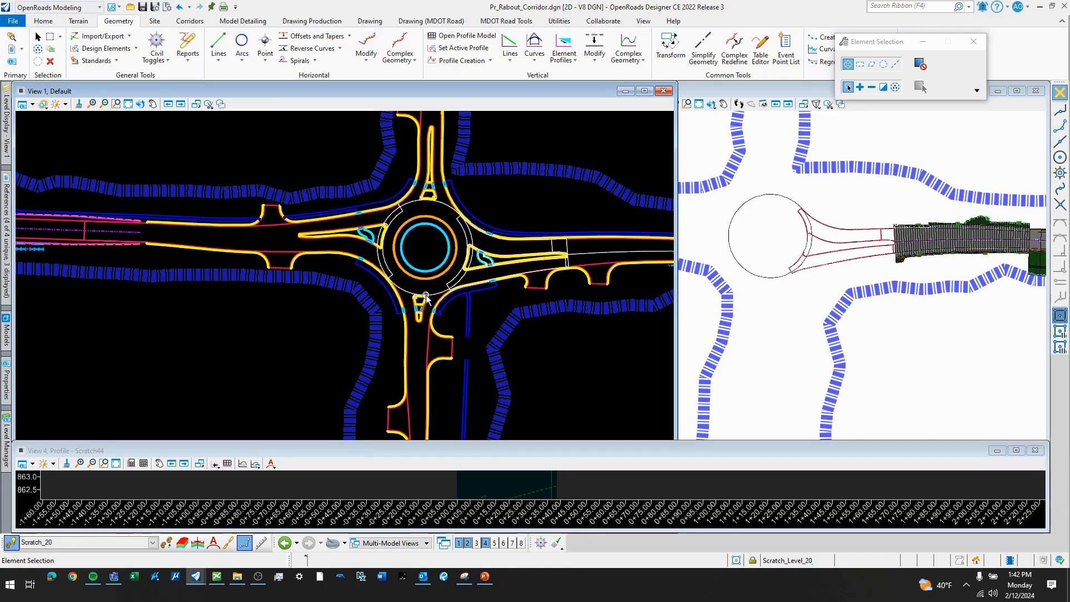
pyautogui.scroll(3, 414, 232)
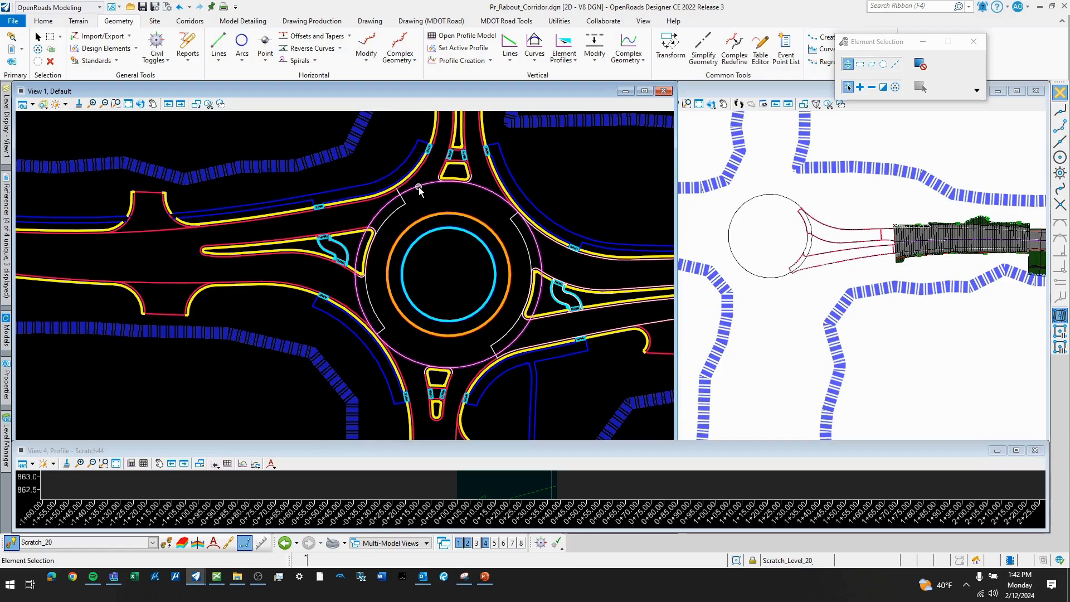
pyautogui.moveTo(420, 191)
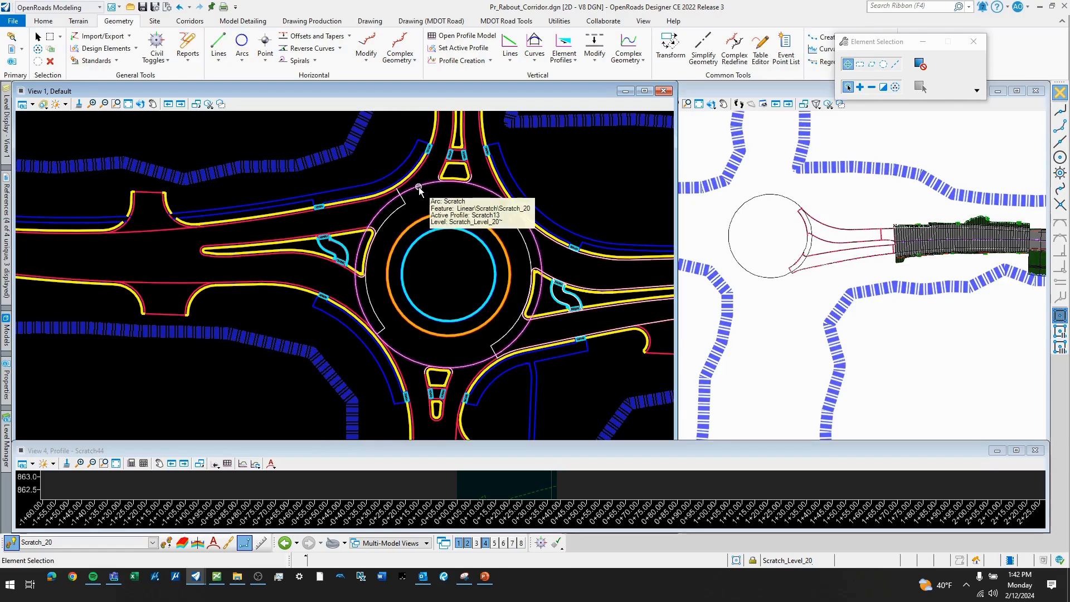
# - Open the profile model of the outer scratch circle in View 4 and enlarge the profile view
pyautogui.scroll(1, 429, 190)
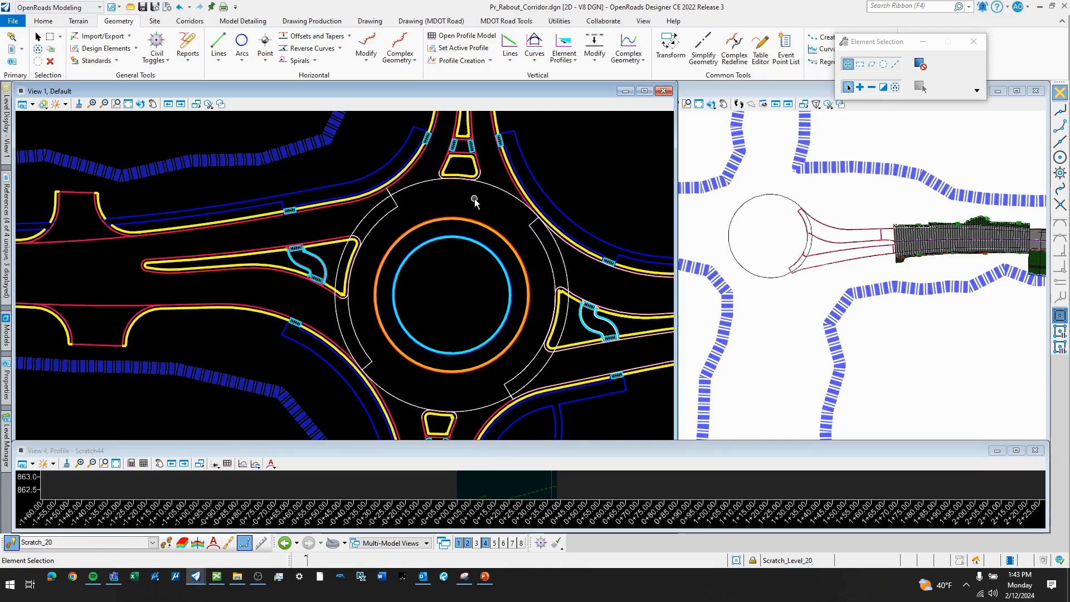
pyautogui.click(408, 192)
pyautogui.scroll(-2, 469, 201)
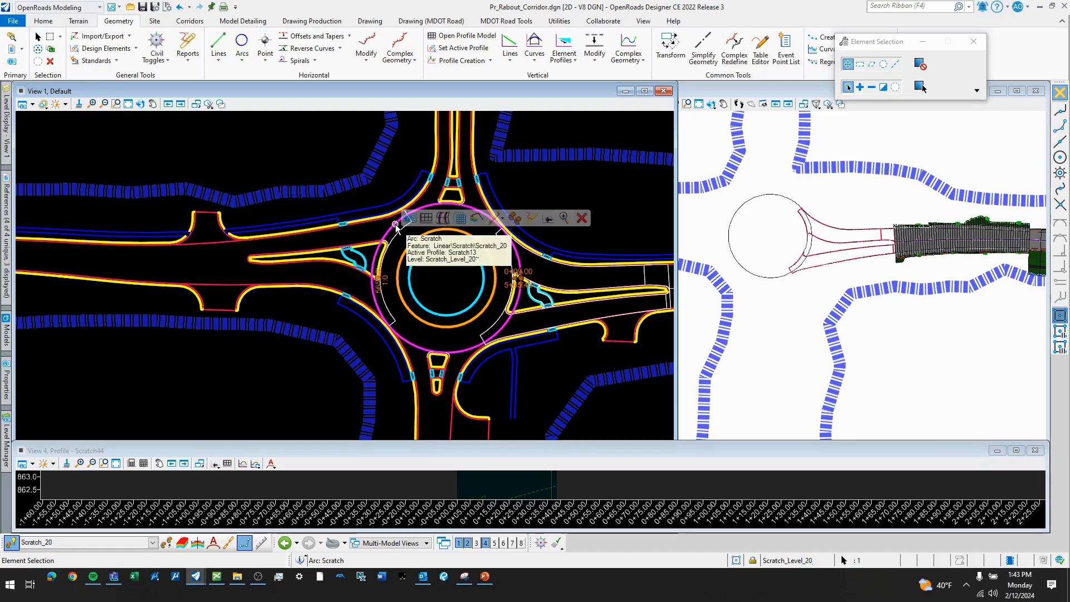
pyautogui.click(426, 218)
pyautogui.click(457, 488)
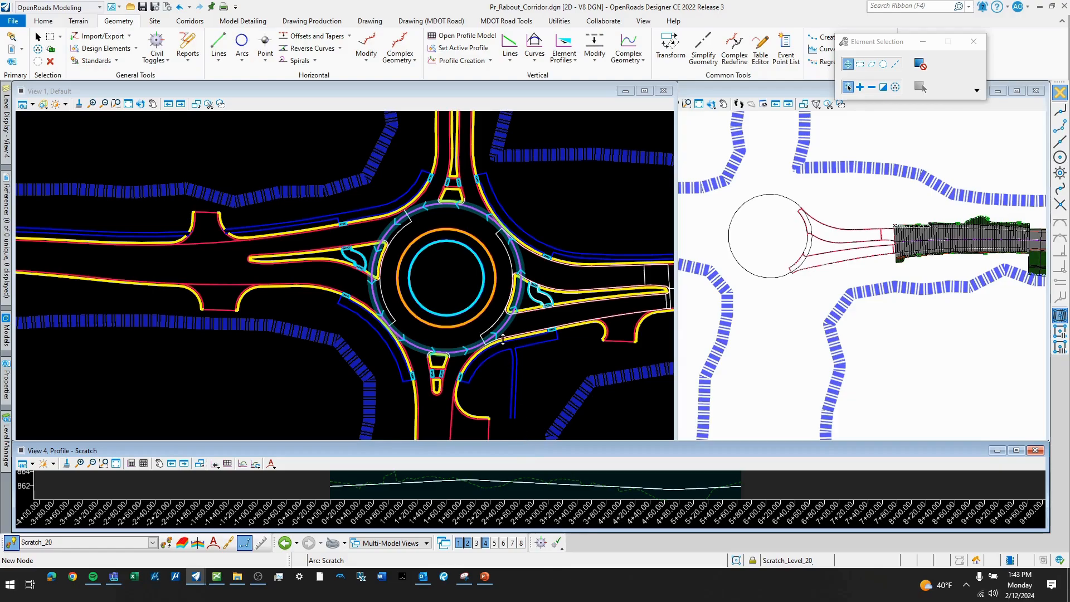
pyautogui.moveTo(502, 338); pyautogui.dragTo(503, 338)
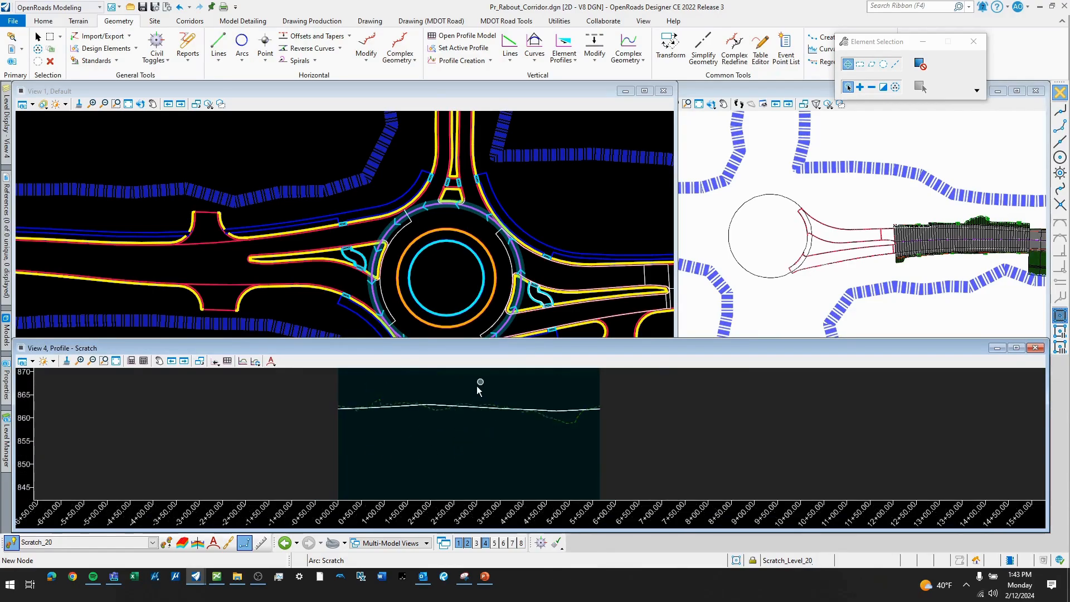
pyautogui.scroll(4, 481, 388)
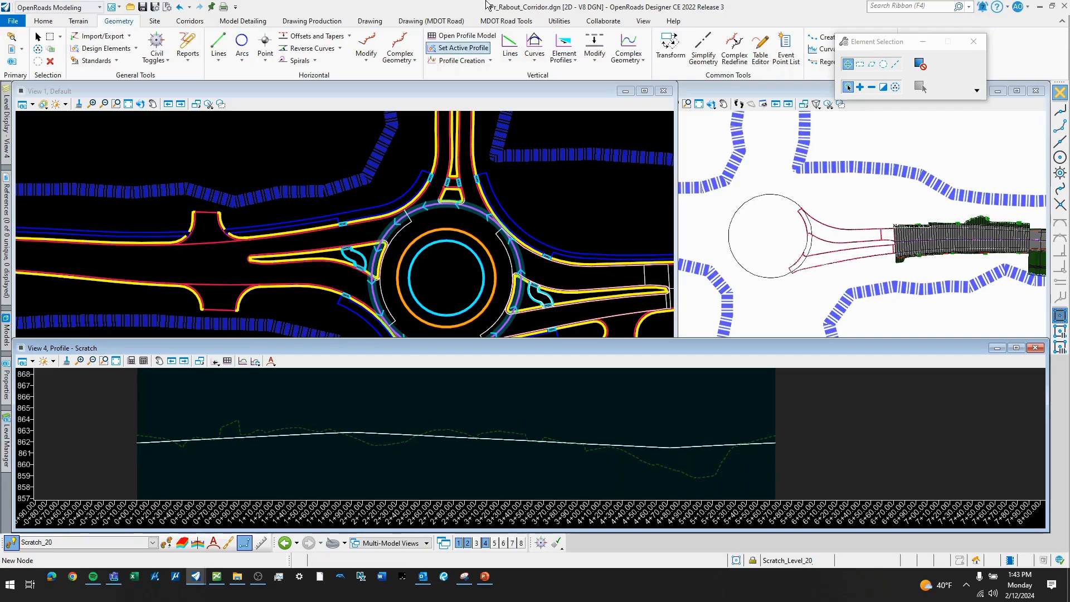
pyautogui.click(490, 60)
pyautogui.click(544, 79)
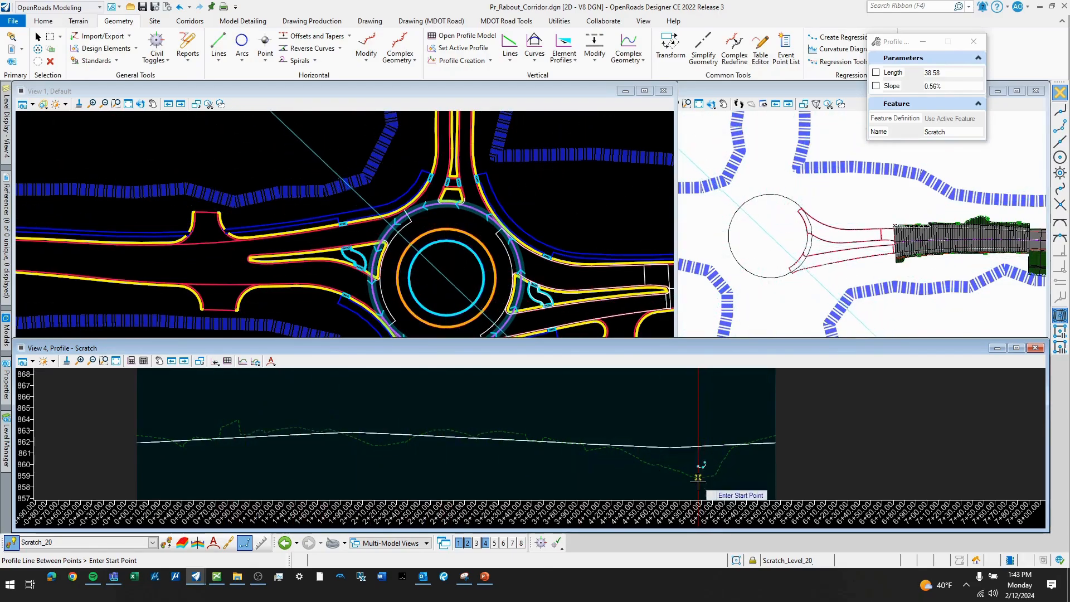
pyautogui.scroll(-1, 556, 252)
pyautogui.scroll(1, 525, 319)
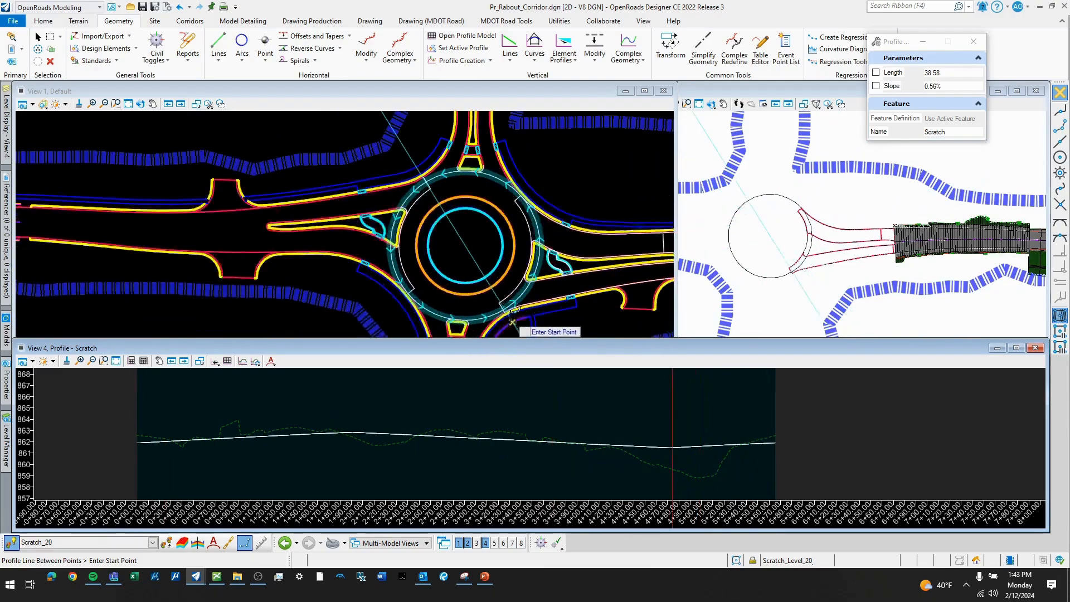
pyautogui.scroll(1, 513, 320)
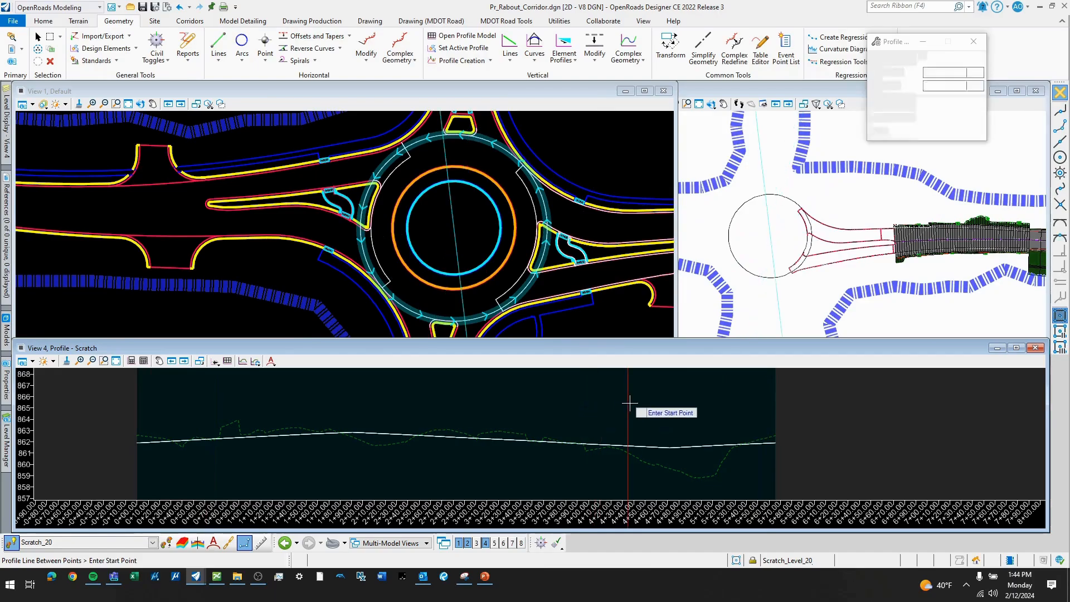
pyautogui.press('Escape')
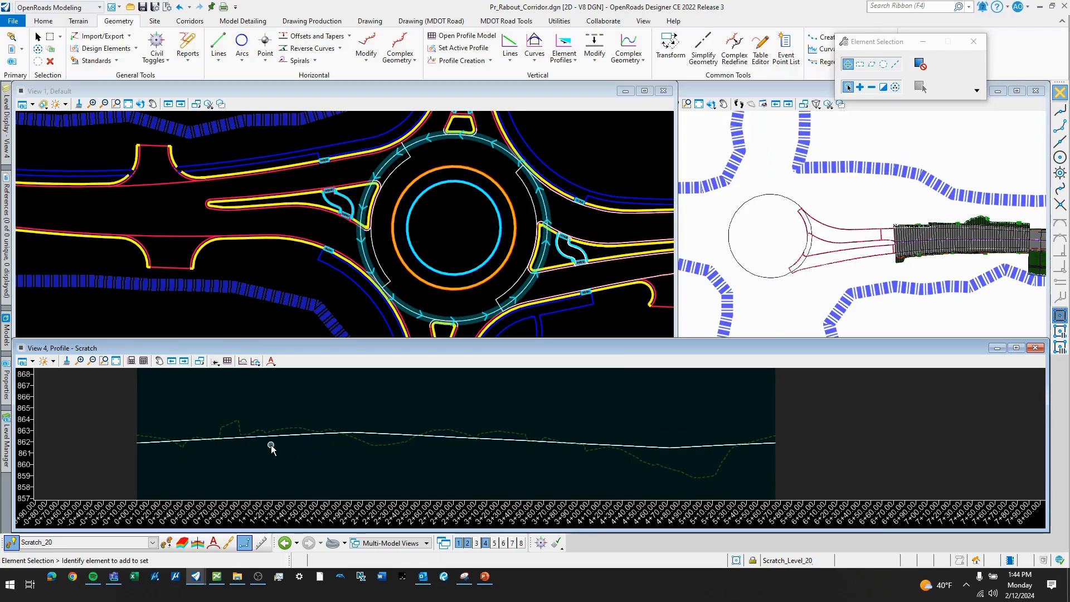
# - Select the circle's active profile and inspect its segment lengths, grades, and start and end points
pyautogui.click(244, 443)
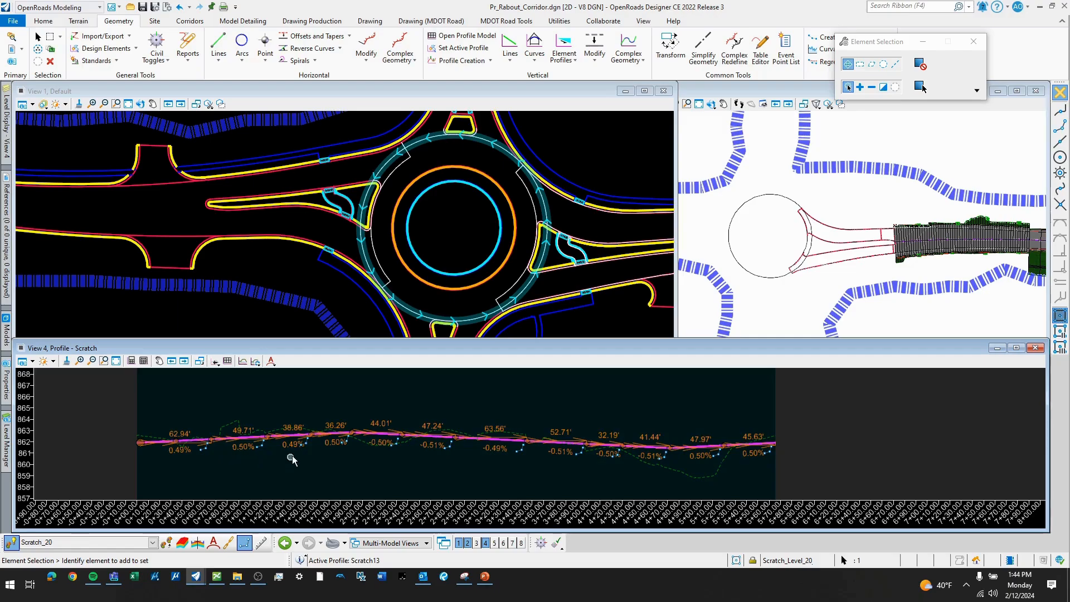
pyautogui.scroll(2, 449, 425)
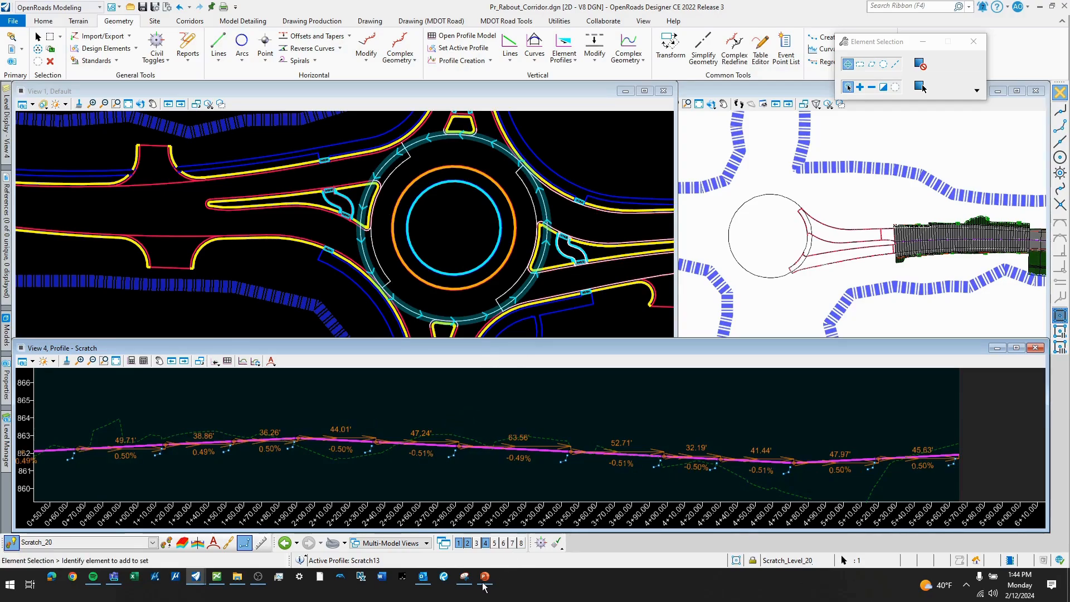
pyautogui.click(541, 542)
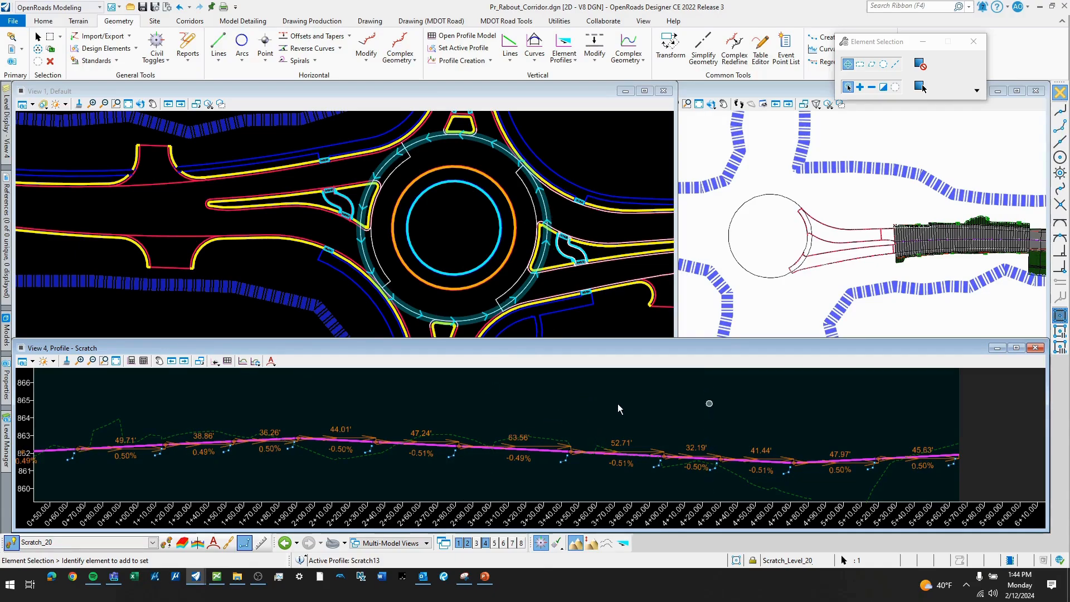
pyautogui.scroll(-2, 739, 408)
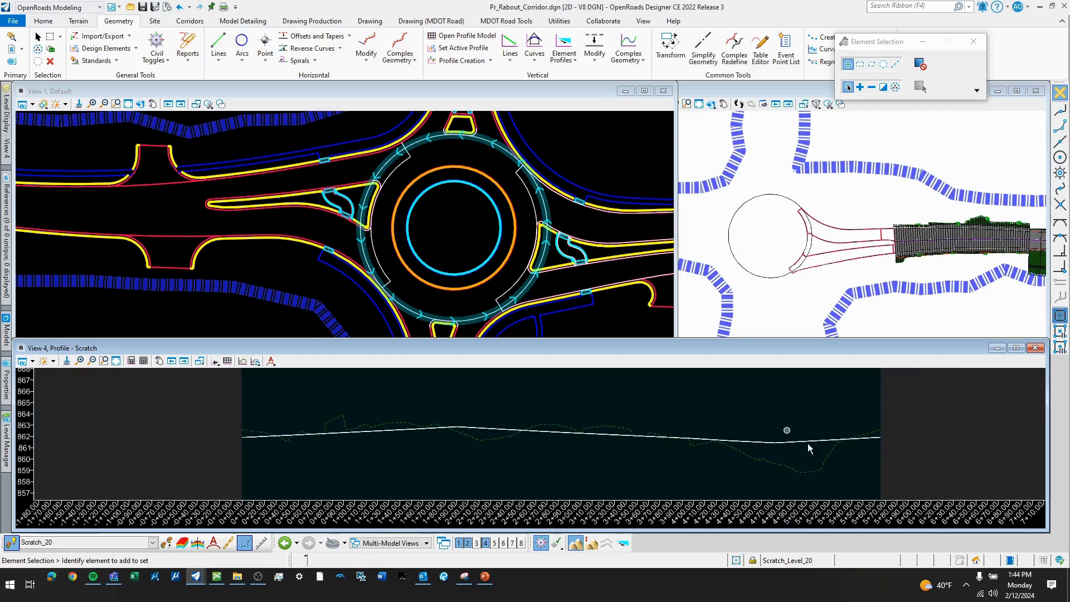
pyautogui.click(880, 442)
pyautogui.scroll(1, 881, 441)
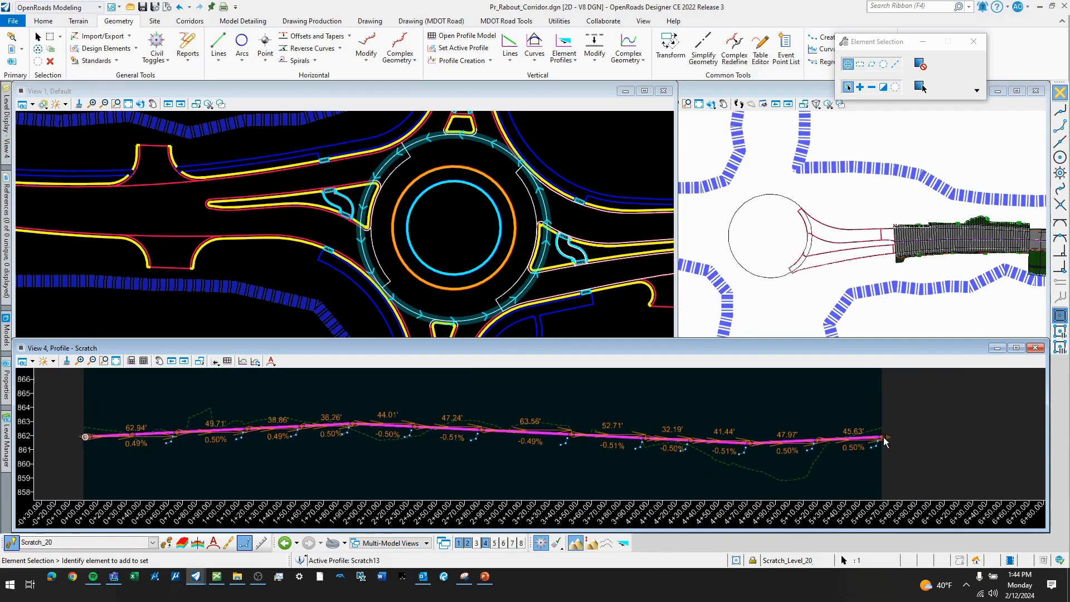
pyautogui.scroll(1, 883, 432)
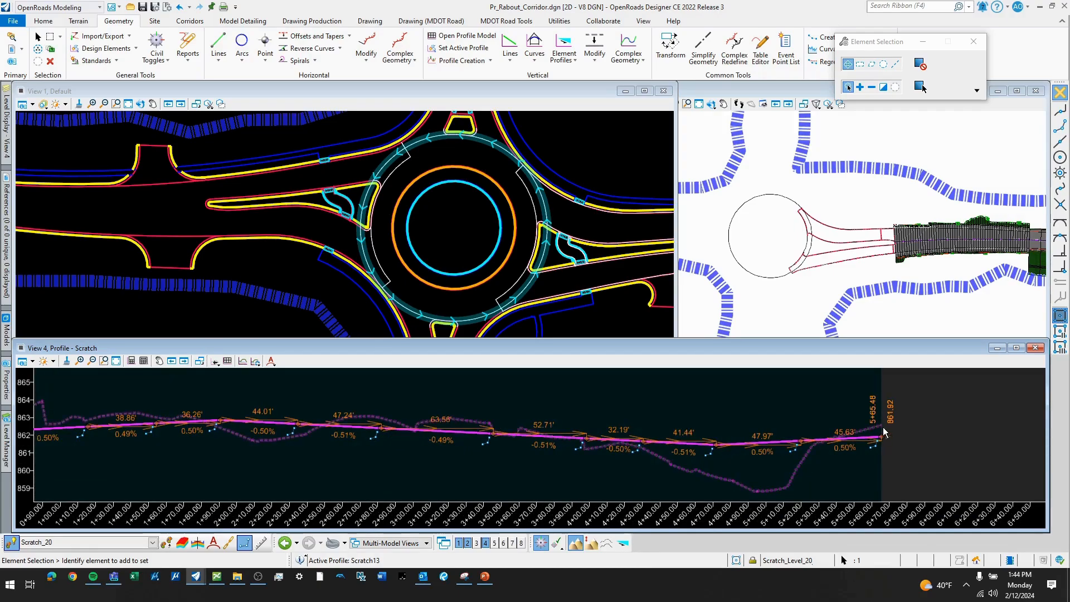
# - Inspect the start and end points and the high point of the circle's active profile, and clear the profile selection
pyautogui.scroll(-3, 882, 425)
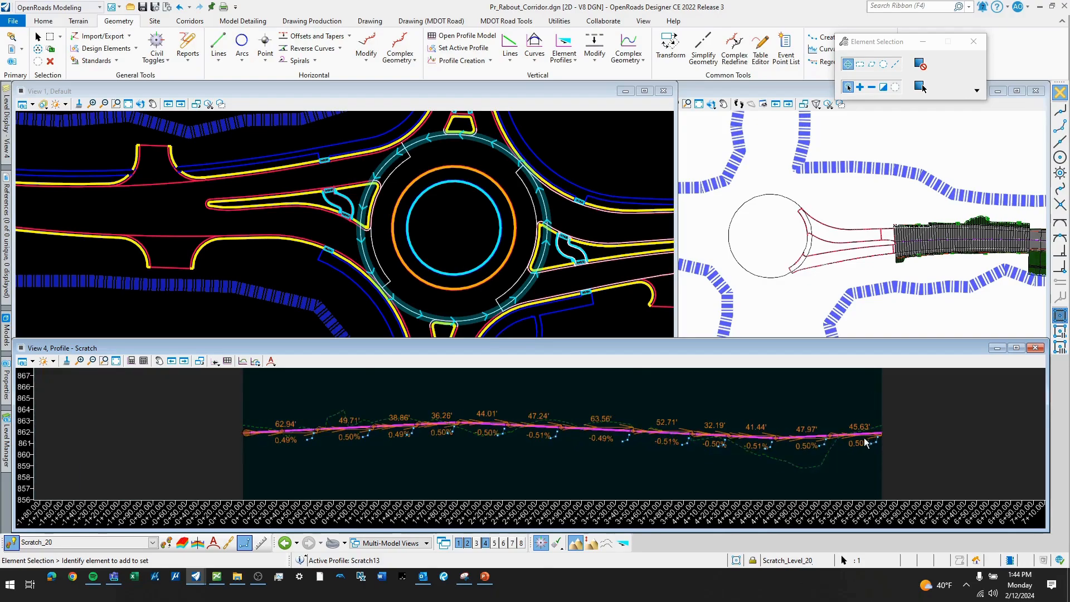
pyautogui.scroll(-1, 335, 419)
pyautogui.scroll(1, 469, 432)
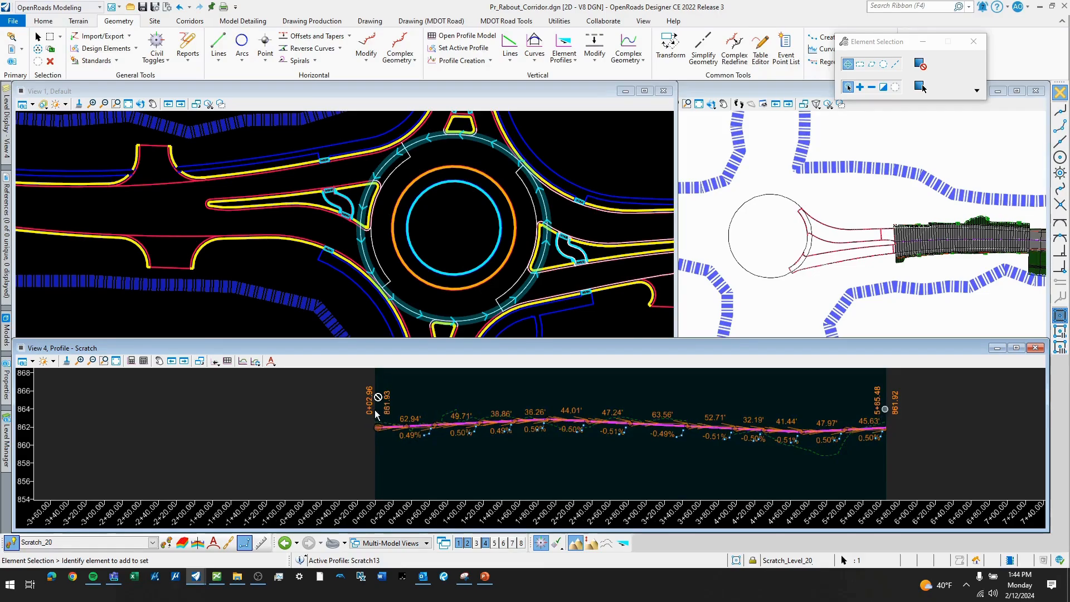
pyautogui.scroll(2, 373, 428)
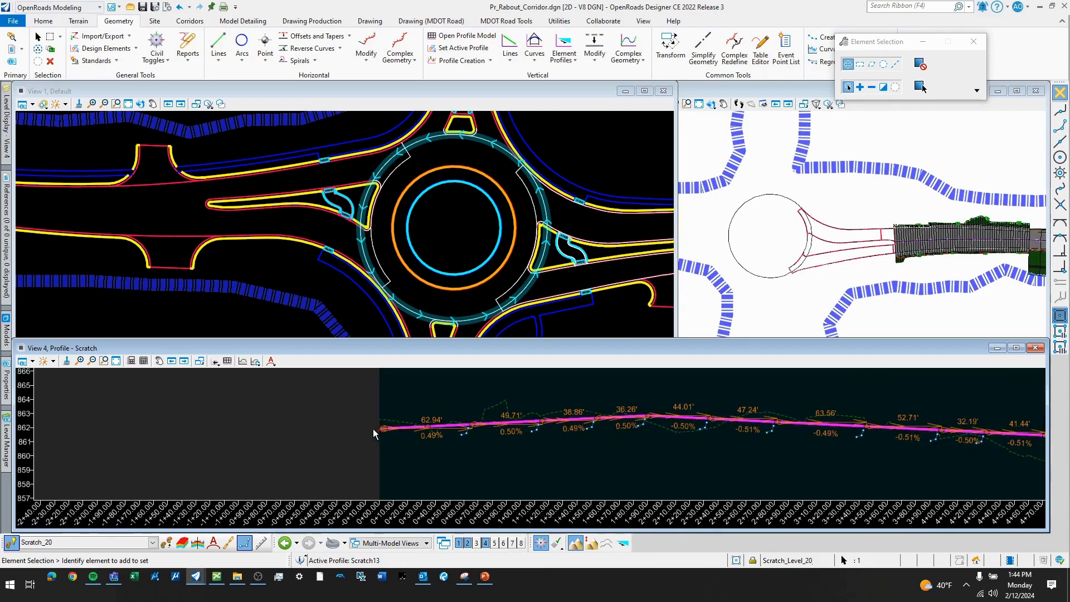
pyautogui.click(380, 427)
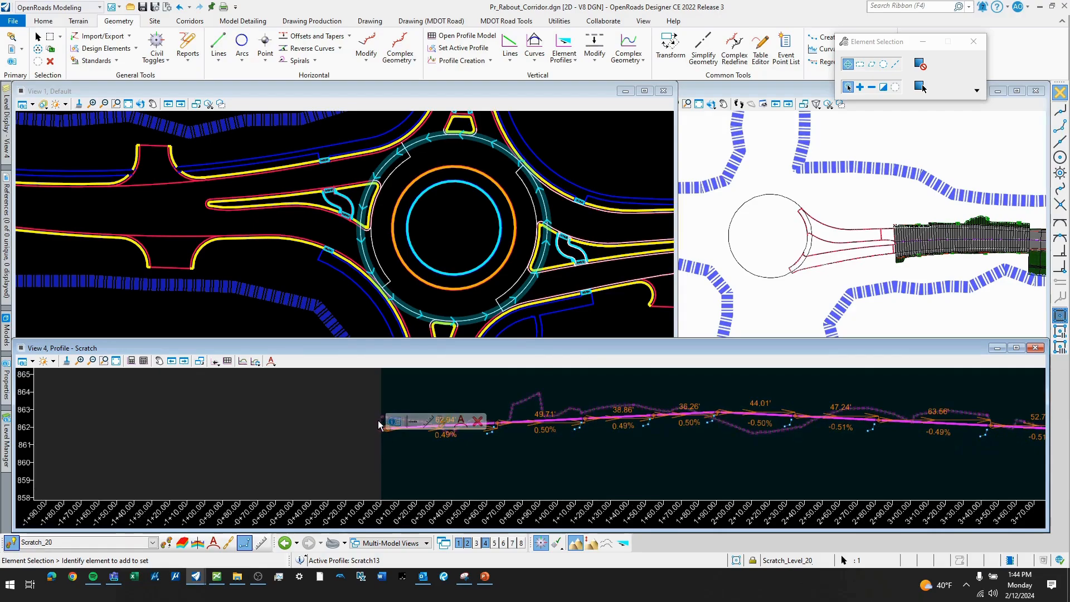
pyautogui.scroll(-2, 352, 421)
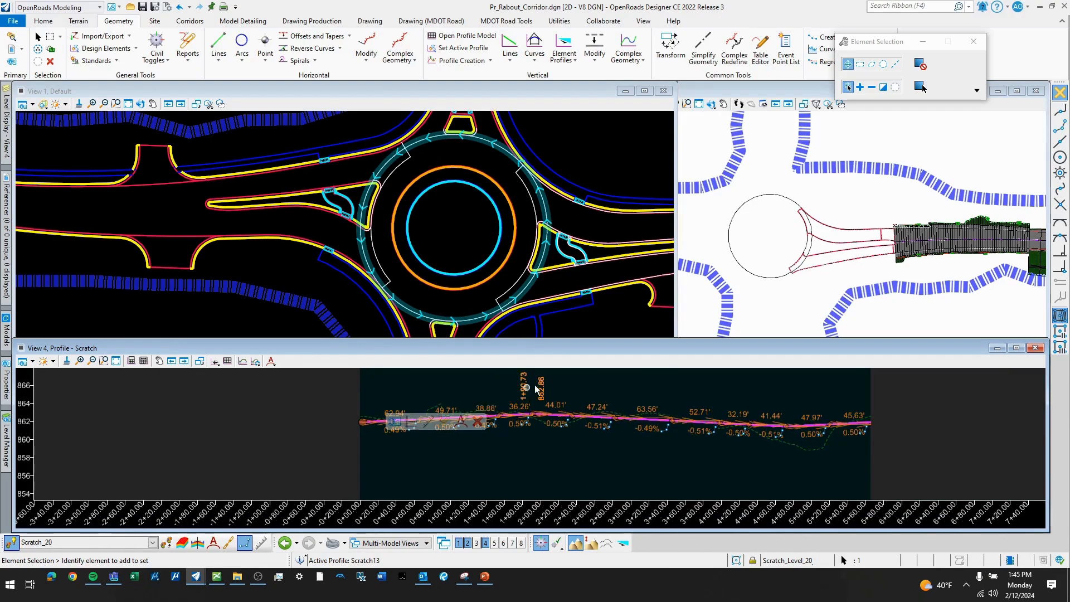
pyautogui.click(623, 383)
pyautogui.scroll(-2, 471, 430)
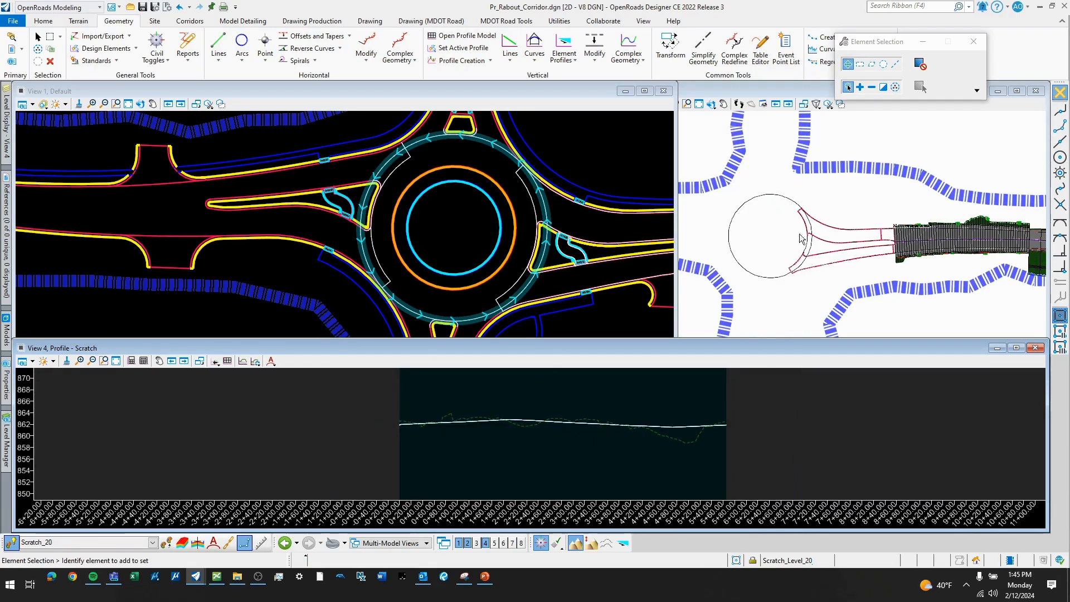
# - Examine where the east leg meets the outer scratch circle and how the west approach runs from the existing corridor to its splitter island
pyautogui.scroll(-1, 428, 189)
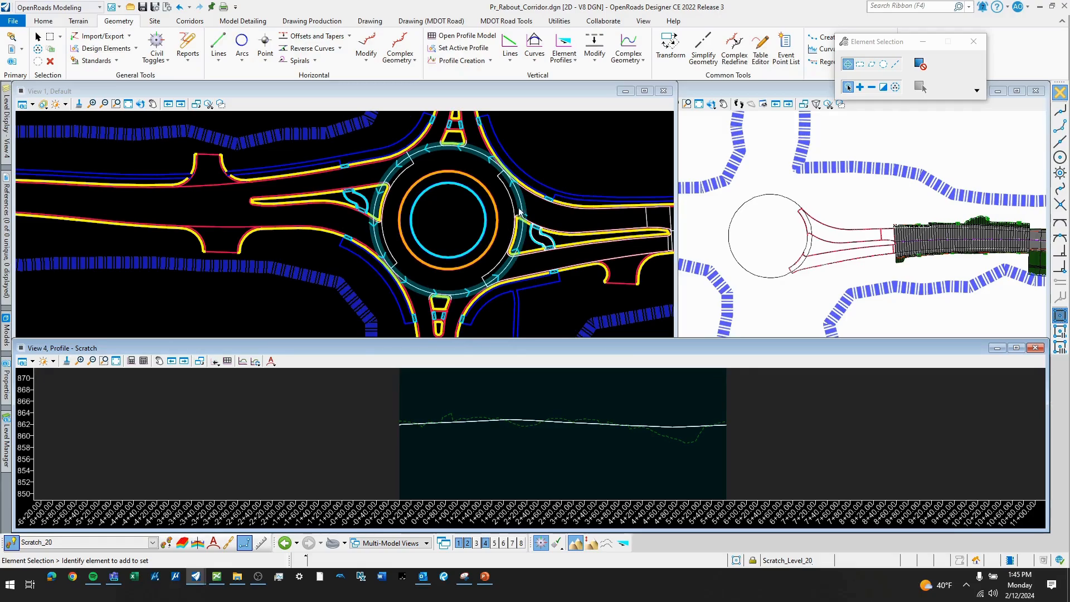
pyautogui.scroll(4, 525, 222)
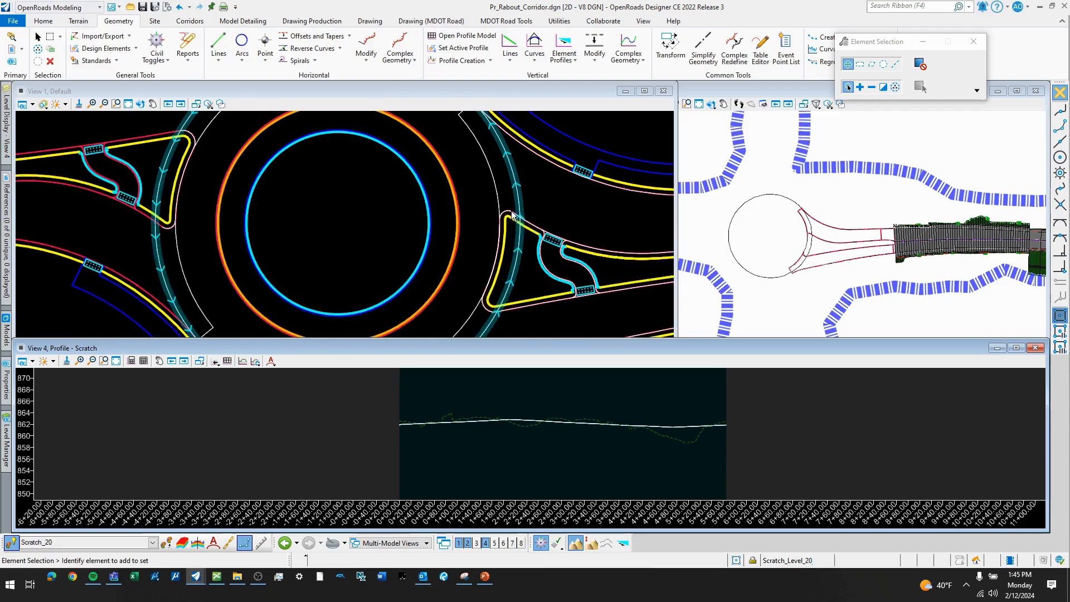
pyautogui.scroll(-2, 489, 218)
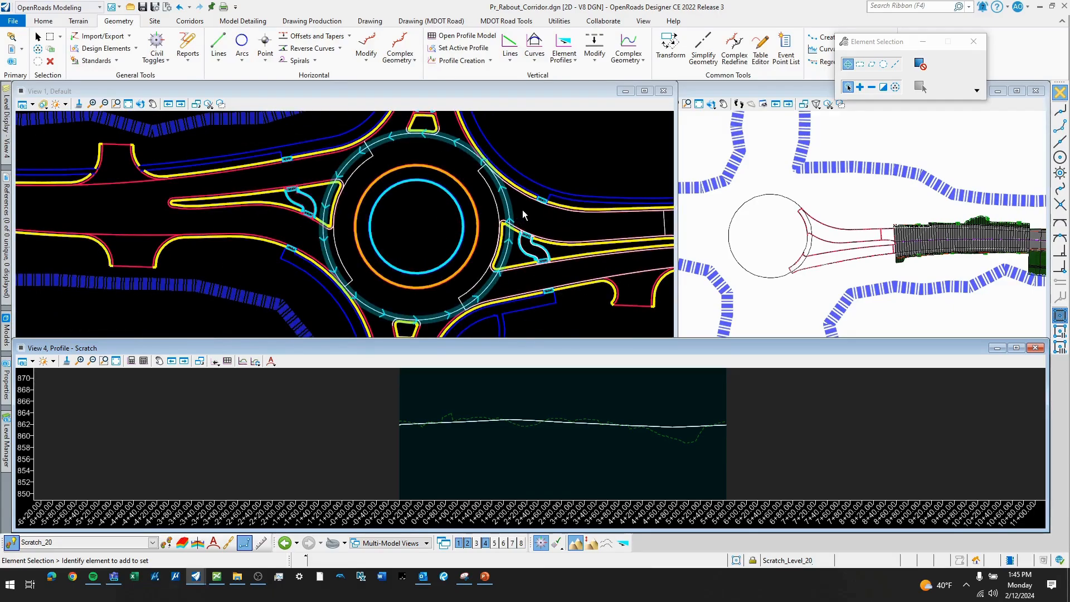
pyautogui.scroll(4, 872, 220)
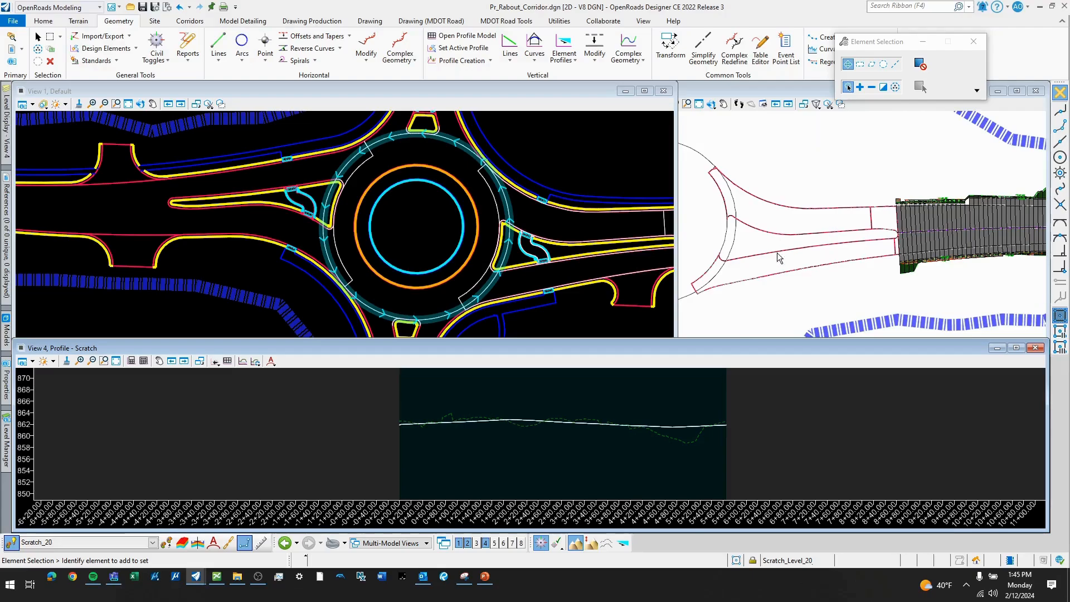
pyautogui.scroll(-3, 948, 225)
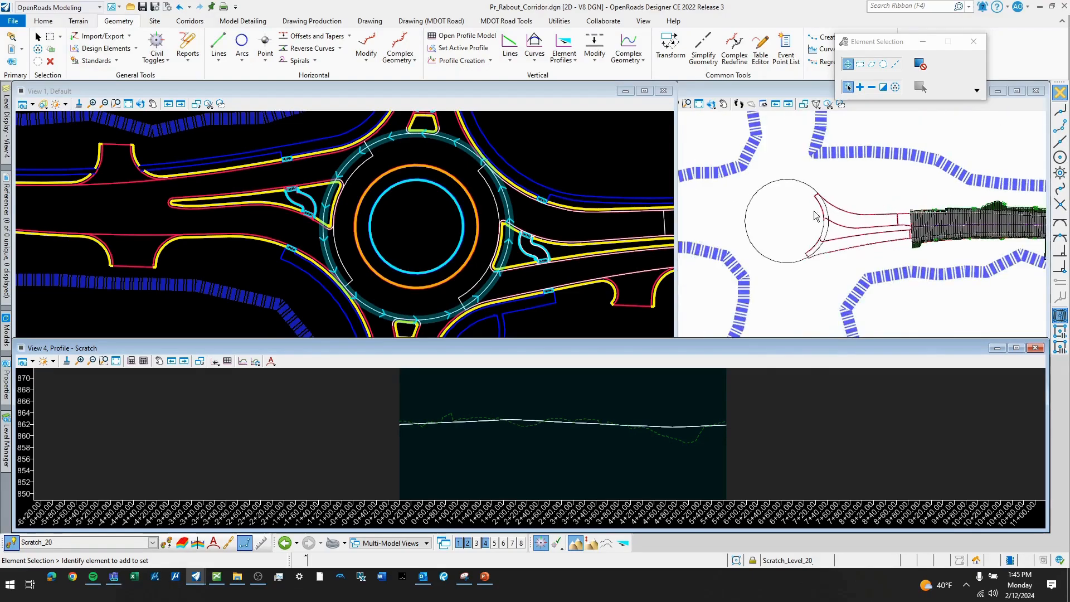
pyautogui.scroll(-1, 529, 195)
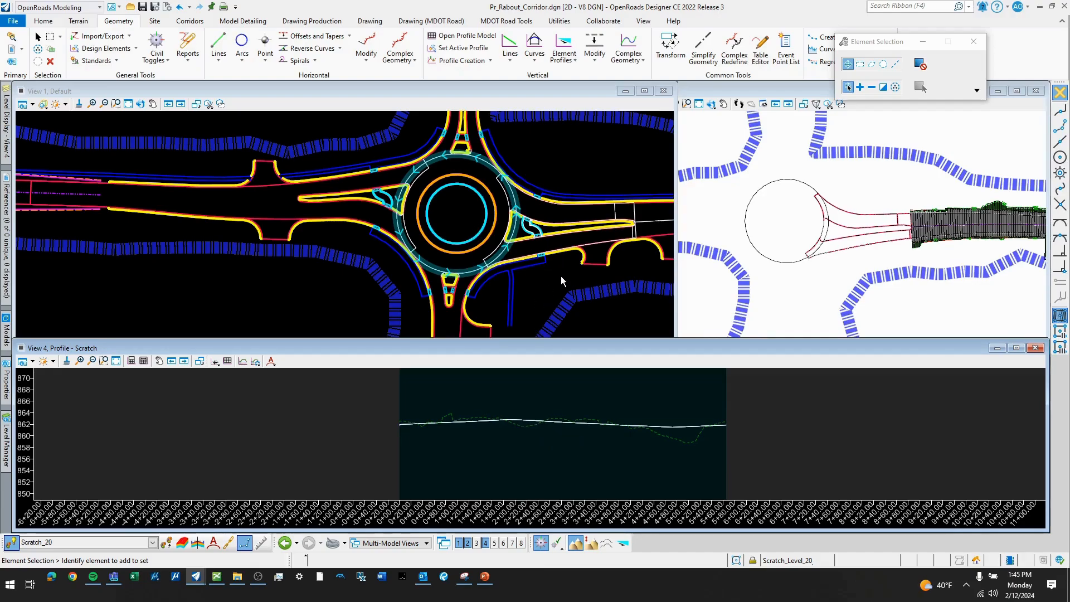
pyautogui.scroll(-1, 557, 252)
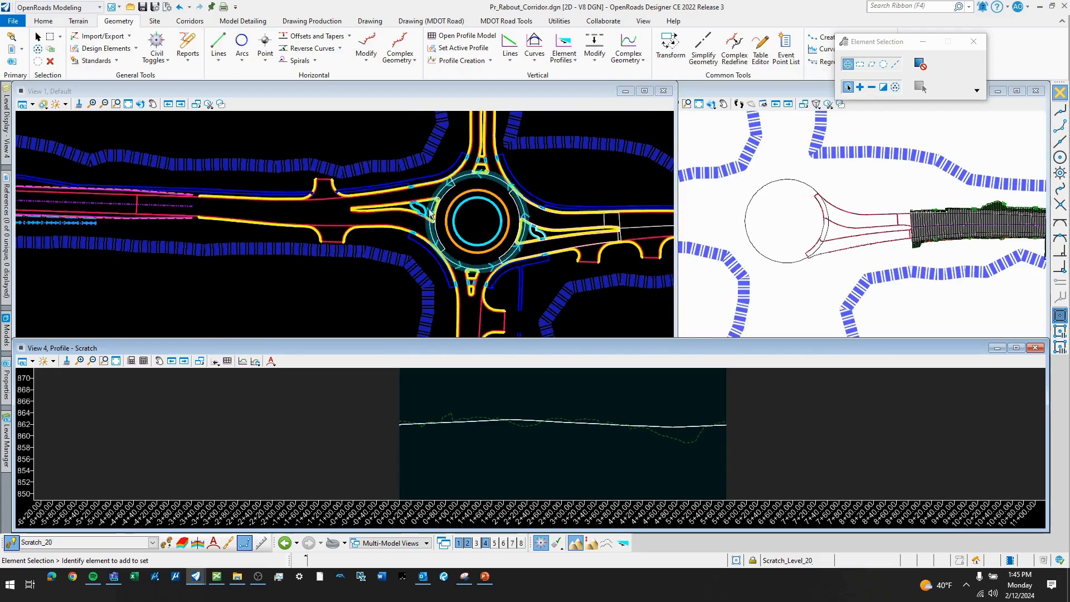
pyautogui.scroll(2, 226, 184)
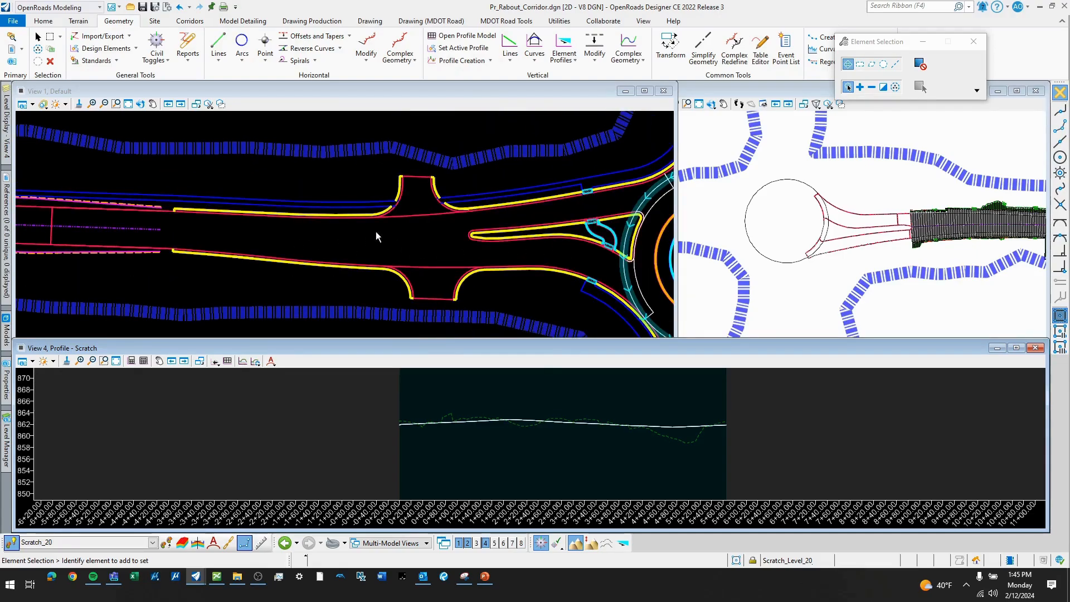
pyautogui.scroll(-2, 400, 228)
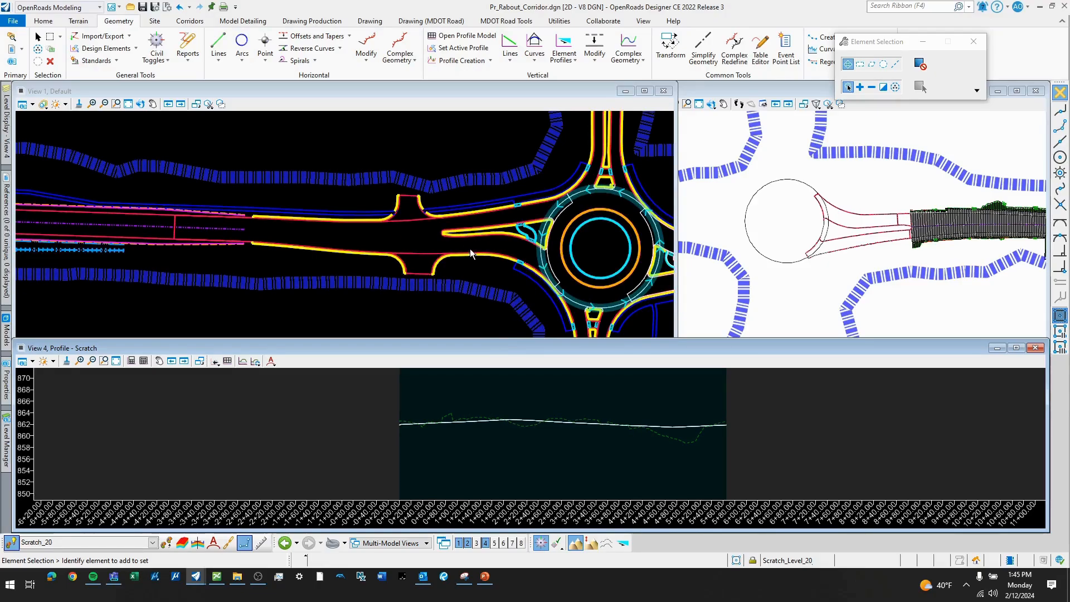
pyautogui.scroll(1, 380, 235)
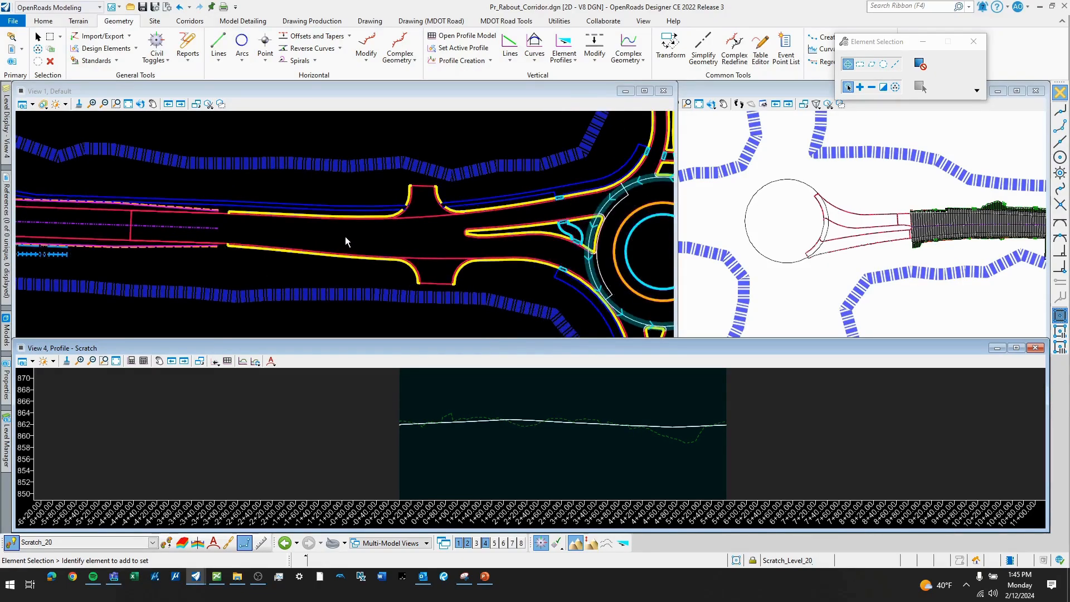
# - Turn on levels PvMk_Longit_Pr_04in_Yellow_Solid+Broken and PvMk_Longit_Pr_06in_White_Solid of the 208794_Roundabout_Geometrics.dgn reference in View 1
pyautogui.click(8, 128)
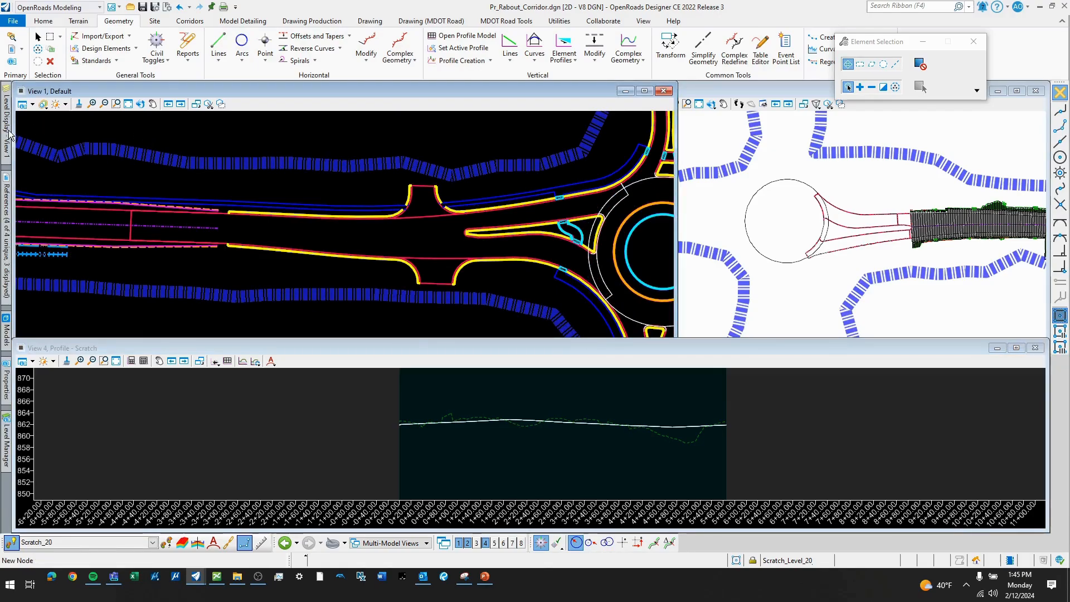
pyautogui.moveTo(8, 133)
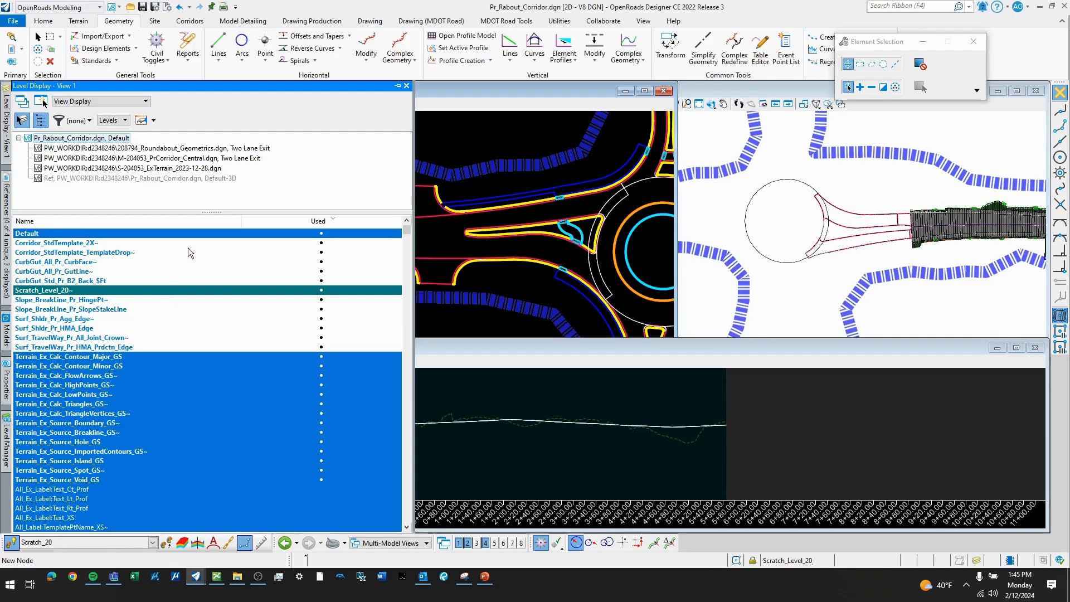
pyautogui.click(190, 148)
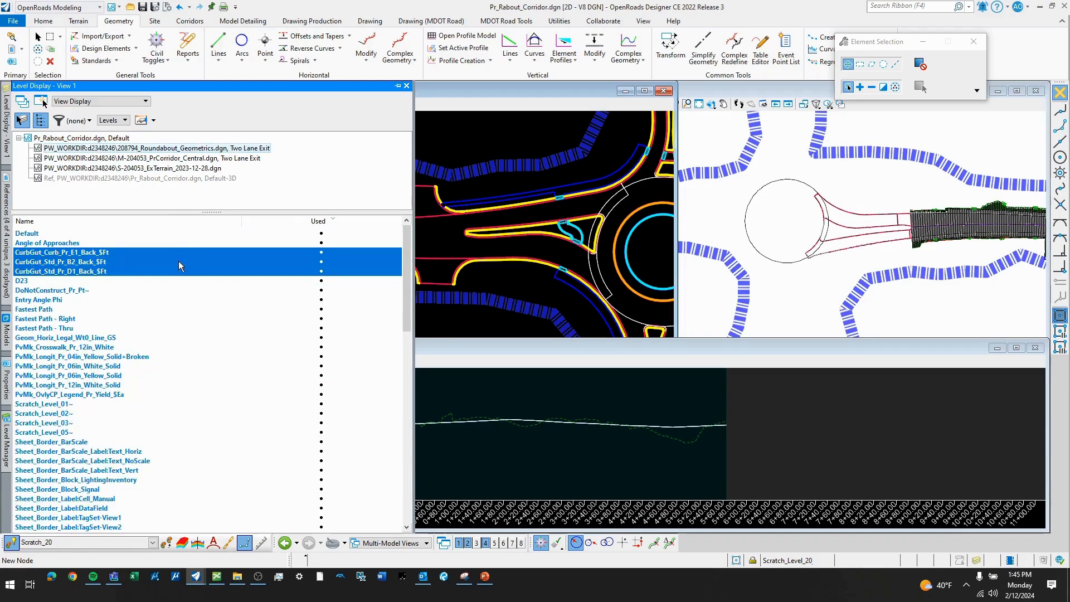
pyautogui.click(90, 367)
pyautogui.click(92, 357)
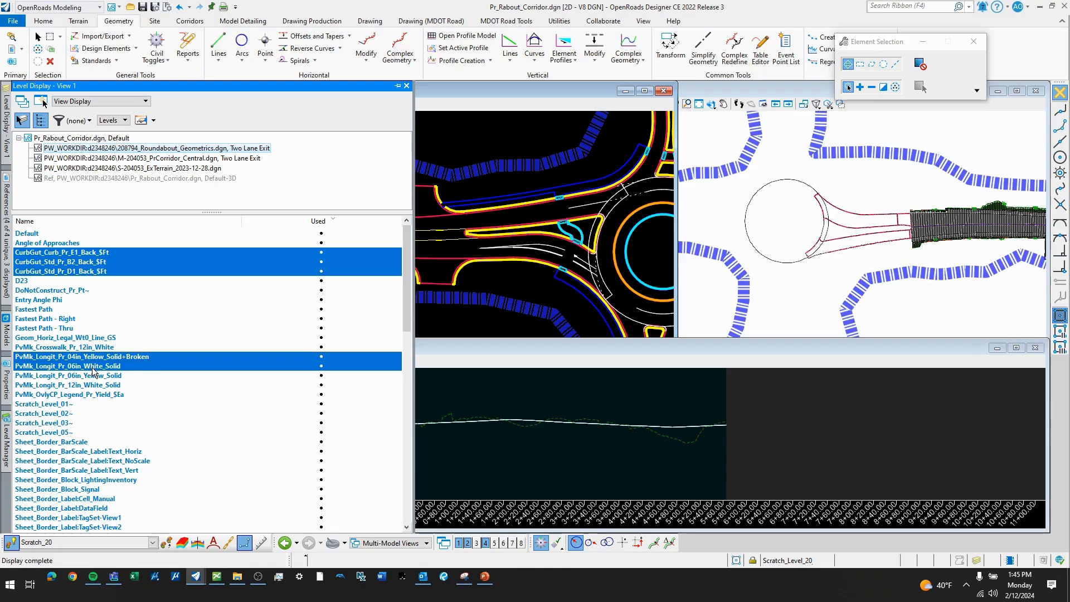
# - Create a Single Offset Partial of -6.00 from the west approach's southern lane line, starting at the end of the corridor centerline, without mirroring
pyautogui.scroll(3, 255, 234)
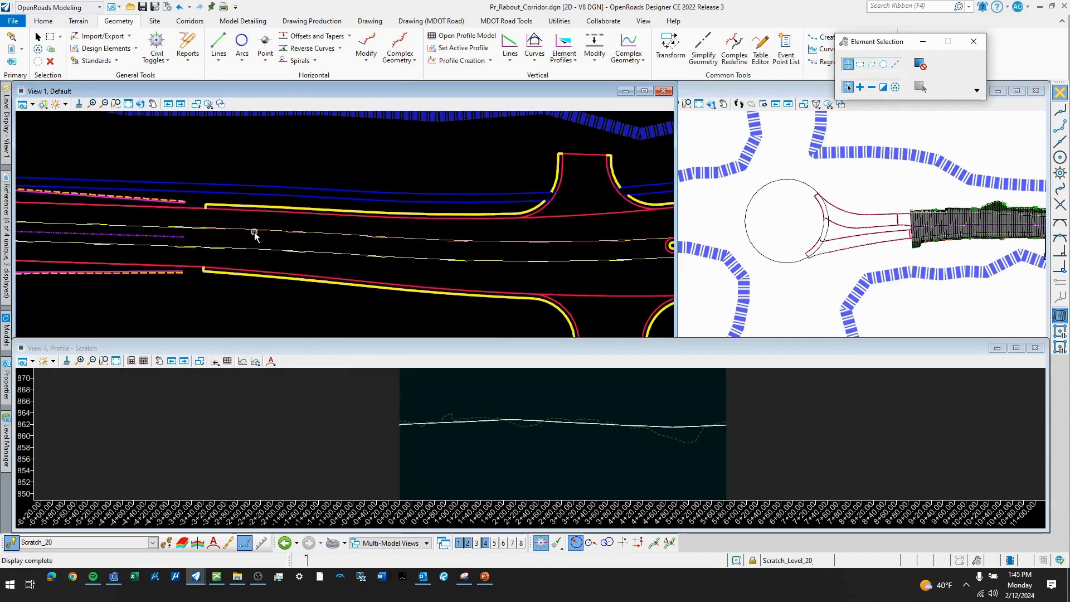
pyautogui.scroll(-3, 273, 236)
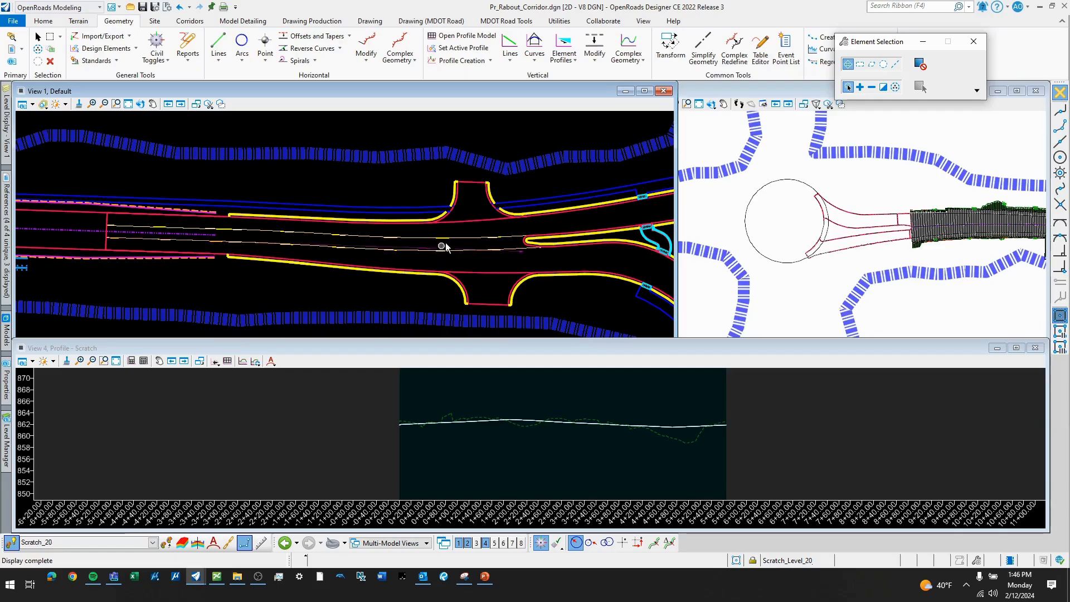
pyautogui.scroll(2, 226, 232)
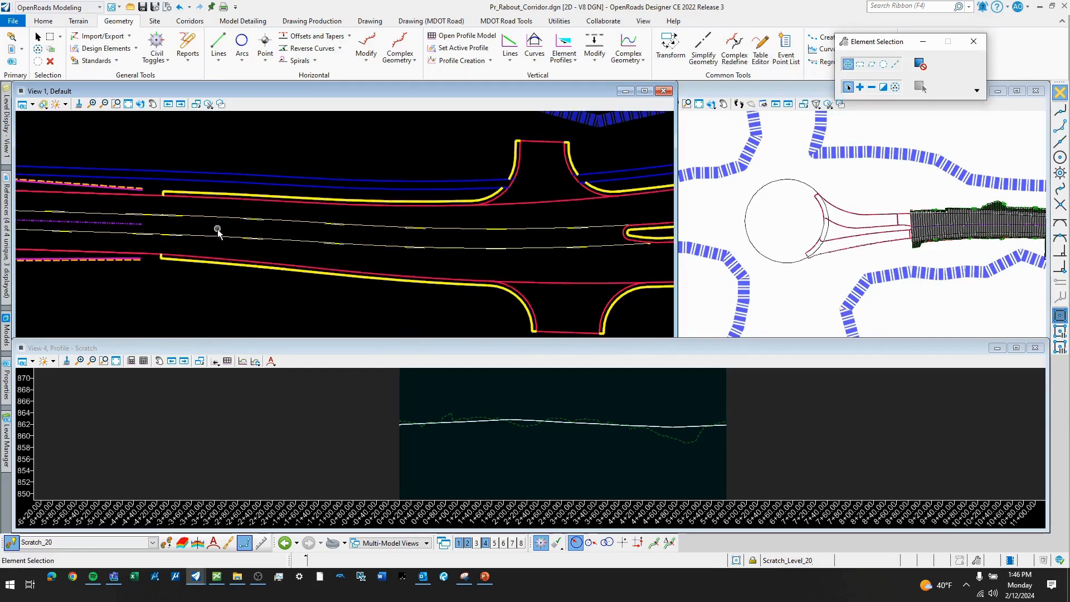
pyautogui.moveTo(224, 244)
pyautogui.mouseDown(button='middle')
pyautogui.moveTo(237, 210)
pyautogui.moveTo(323, 225)
pyautogui.mouseUp(button='middle')
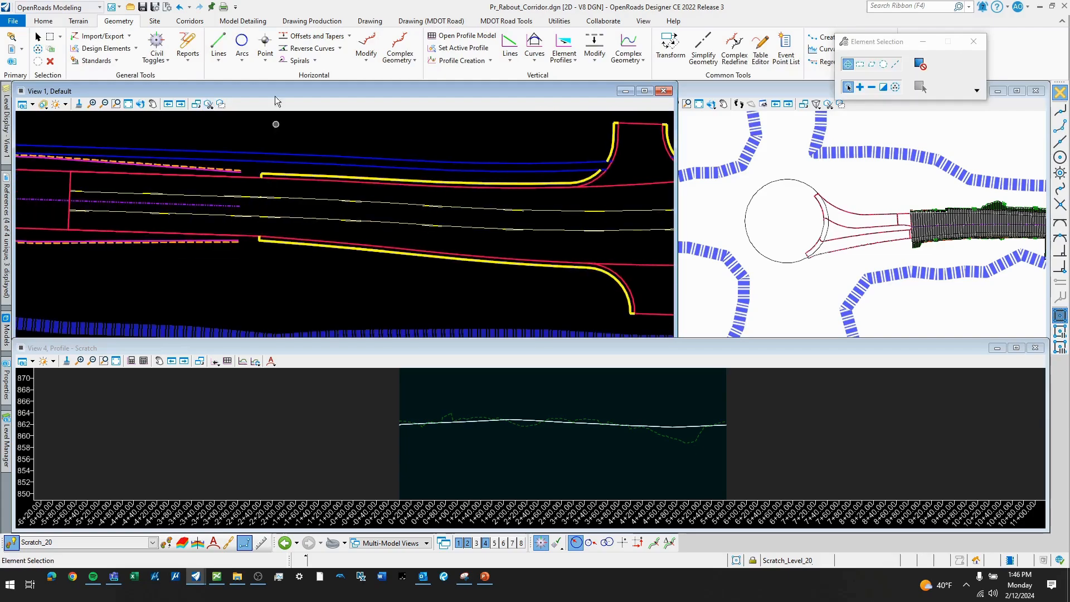
pyautogui.click(349, 37)
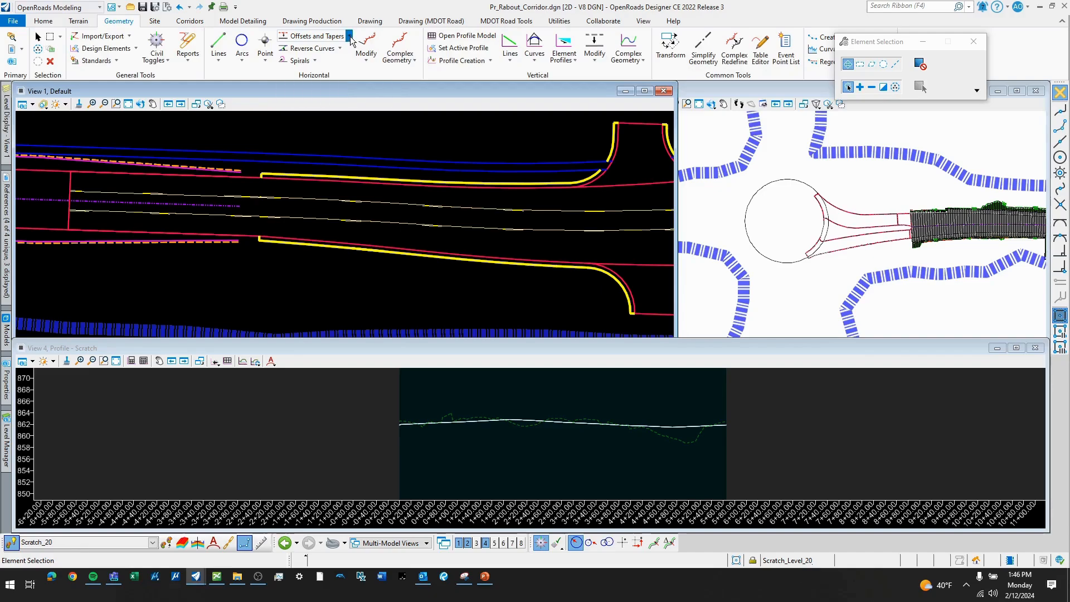
pyautogui.click(333, 72)
pyautogui.scroll(2, 247, 221)
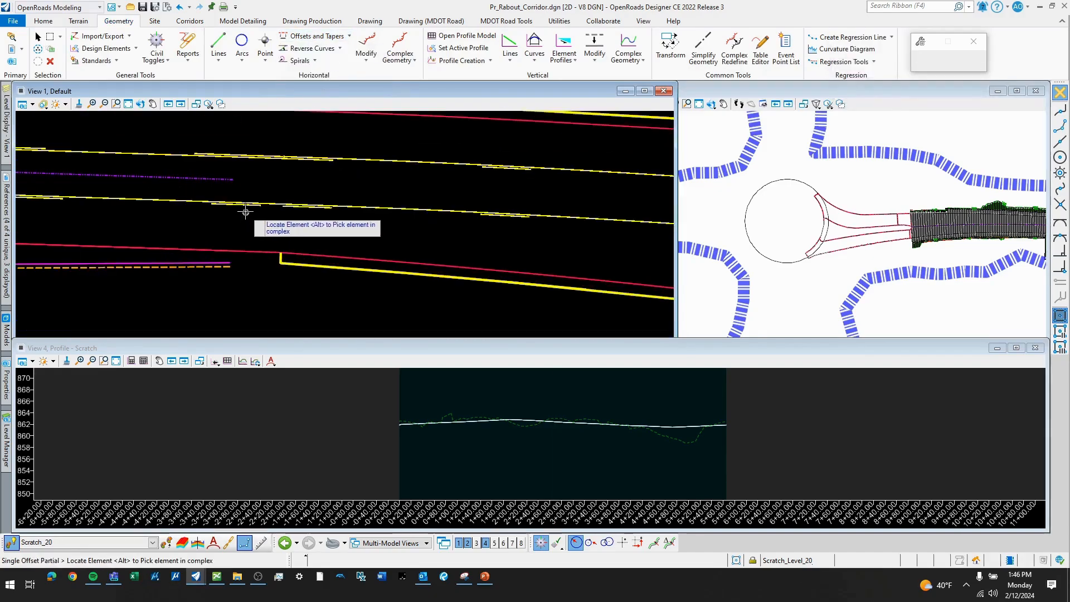
pyautogui.click(233, 179)
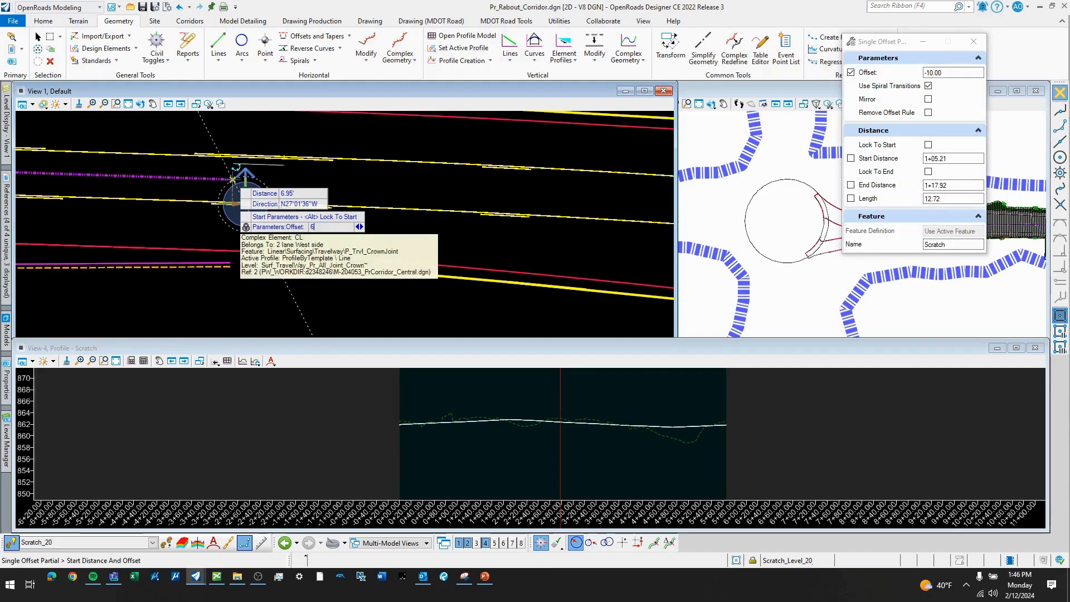
pyautogui.write('6')
pyautogui.press('Return')
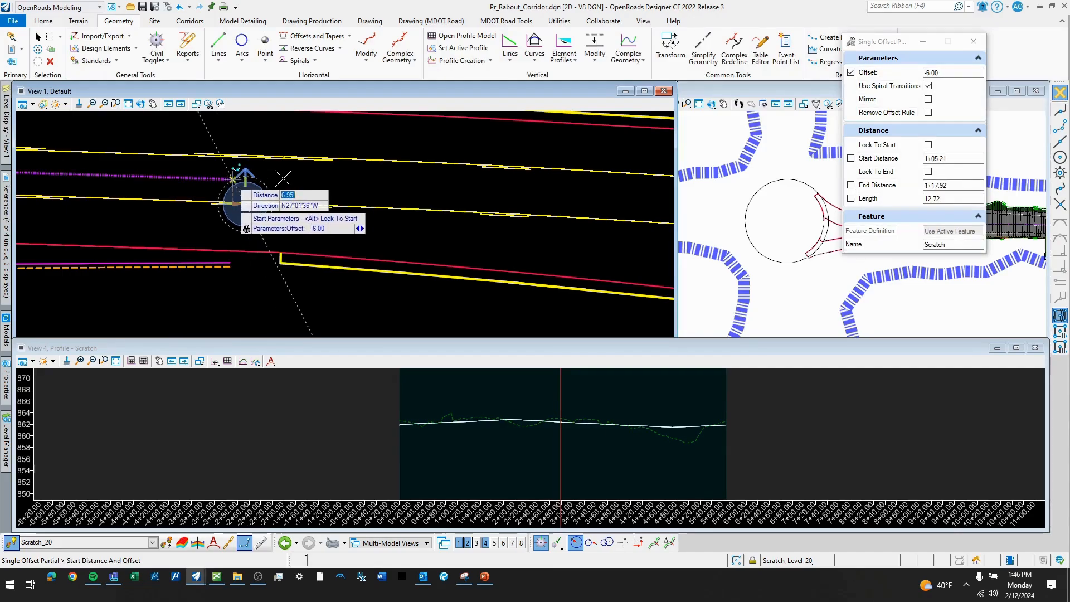
pyautogui.click(291, 178)
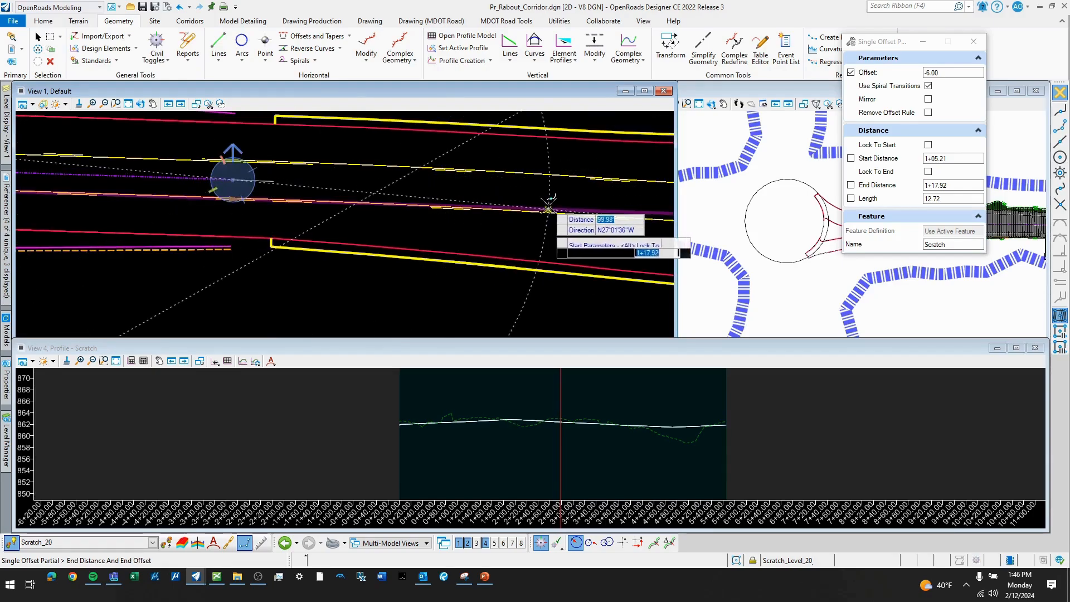
pyautogui.click(550, 210)
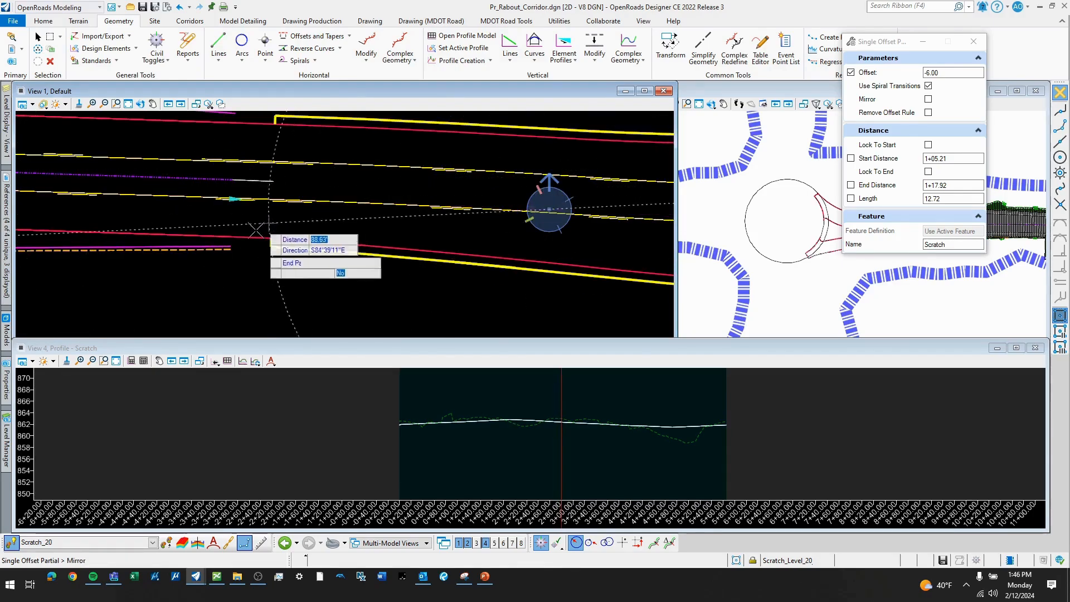
pyautogui.click(304, 219)
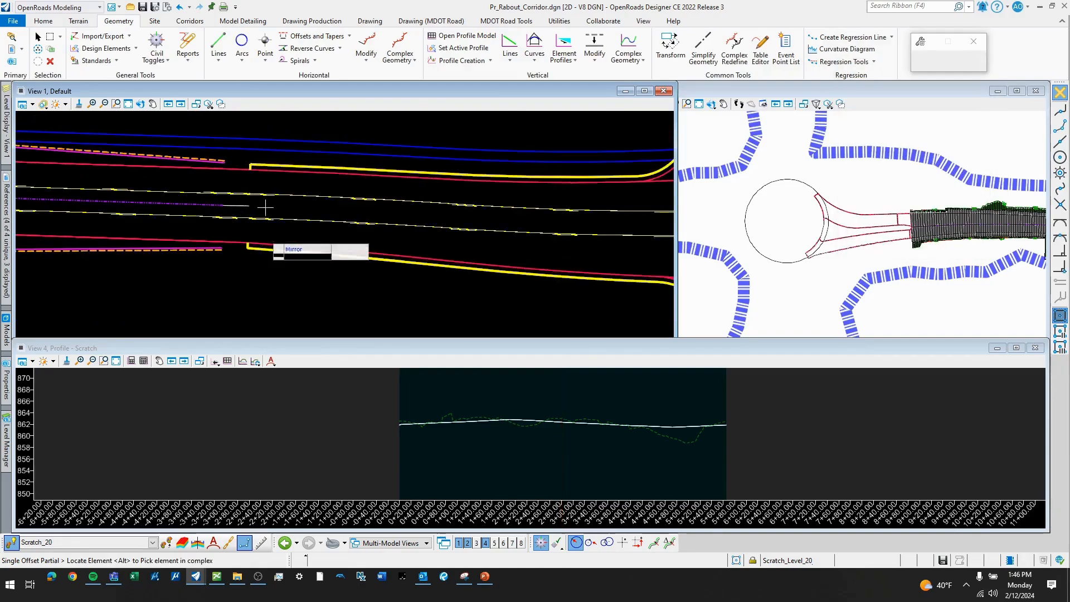
# - Offset the adjoining southern lane line by -6.00 from the first offset's end to the splitter island nose, about 286 ft along, without mirroring
pyautogui.click(251, 217)
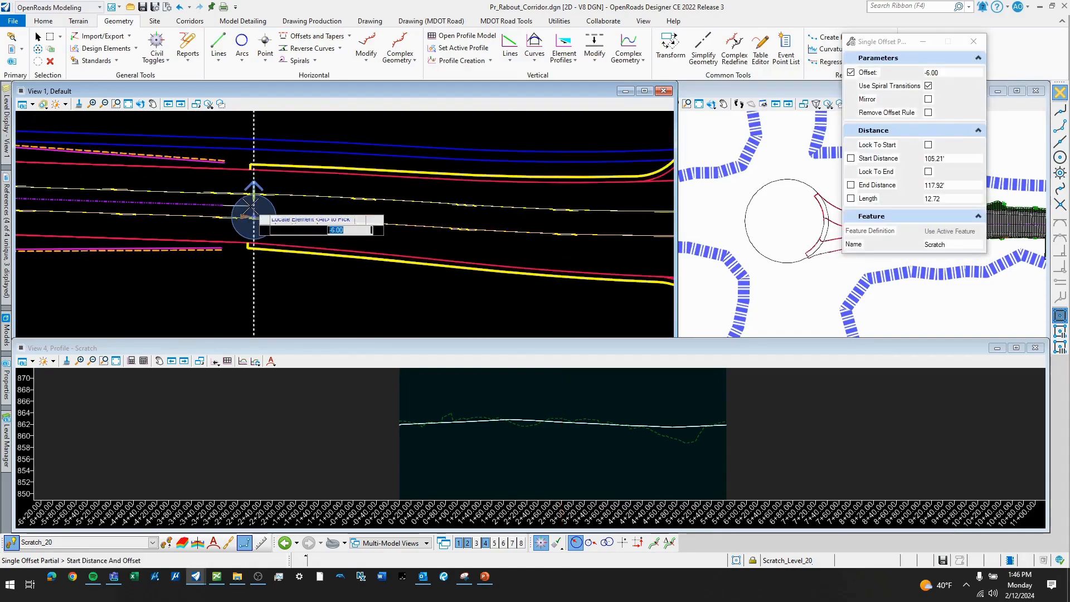
pyautogui.click(249, 206)
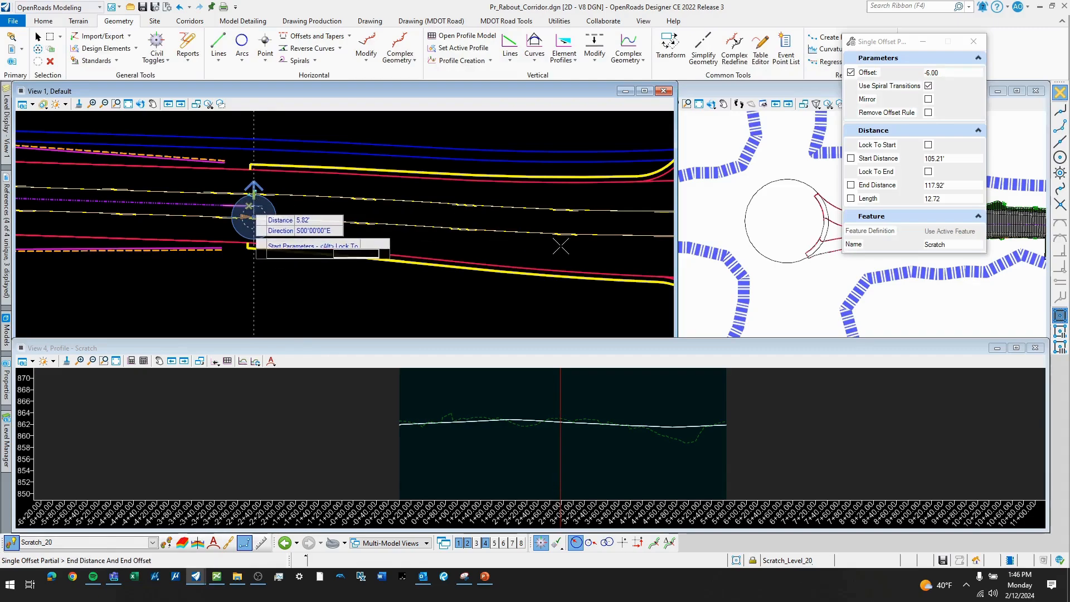
pyautogui.scroll(4, 485, 206)
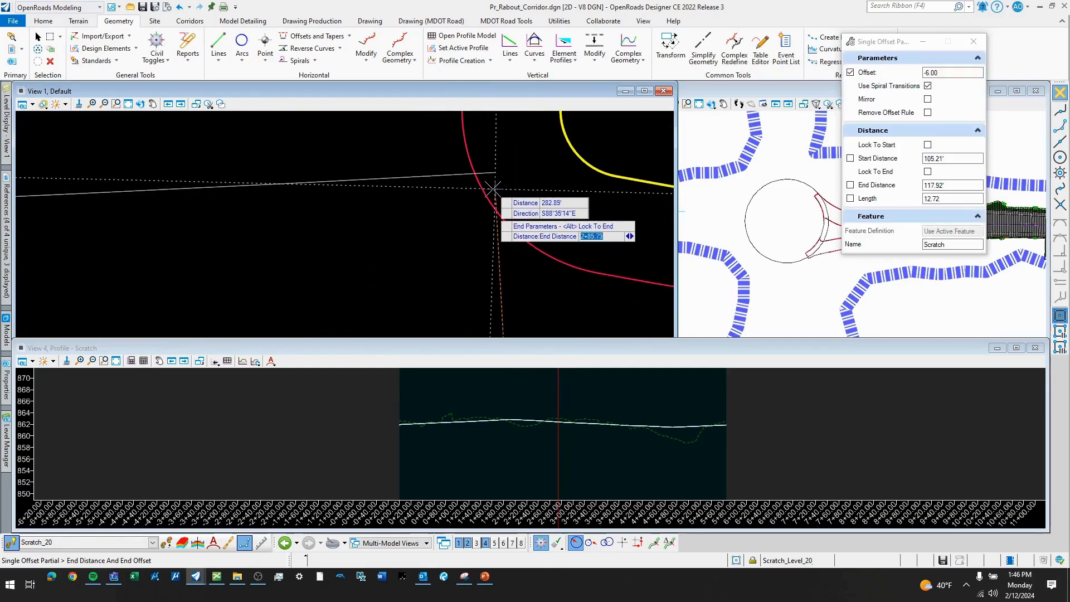
pyautogui.click(493, 189)
pyautogui.scroll(-3, 499, 186)
pyautogui.click(554, 210)
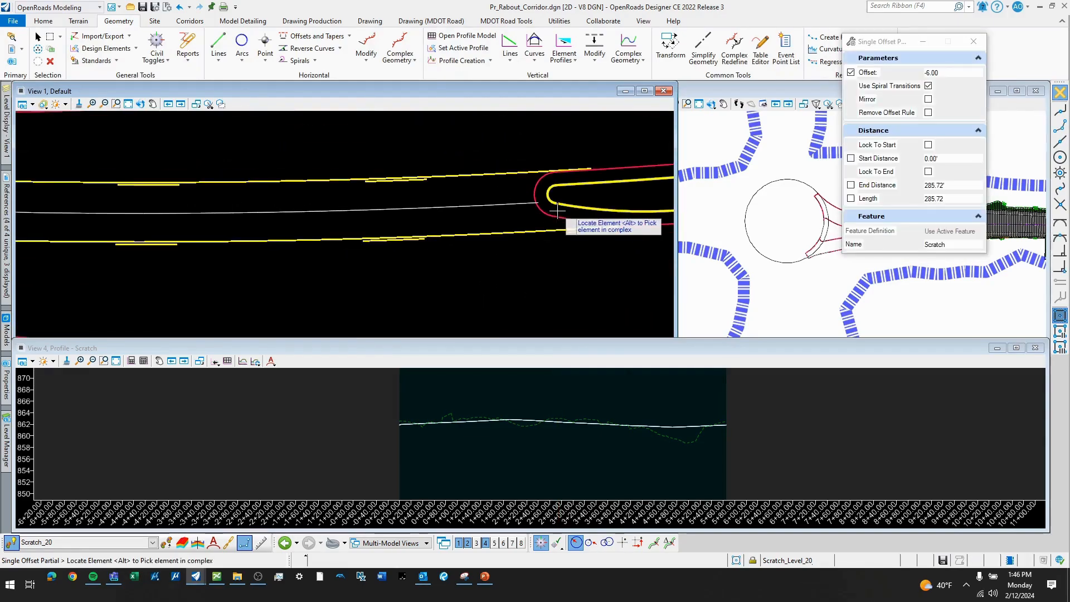
# - Join the two west approach offset lines into one complex element with the Manual method and a maximum gap of 0.10
pyautogui.scroll(-3, 530, 234)
pyautogui.press('Escape')
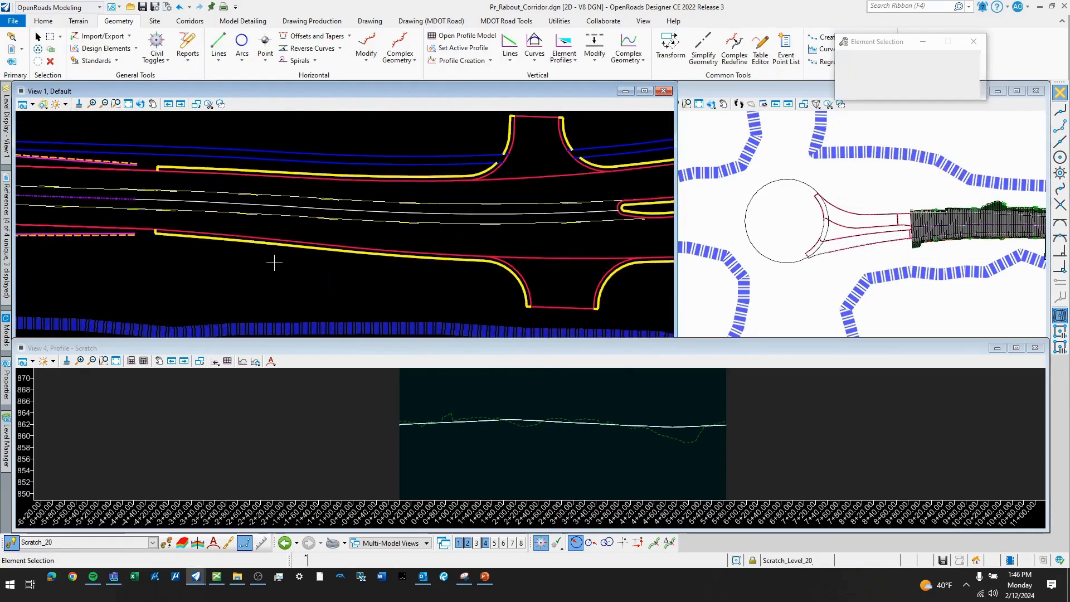
pyautogui.click(400, 56)
pyautogui.click(431, 78)
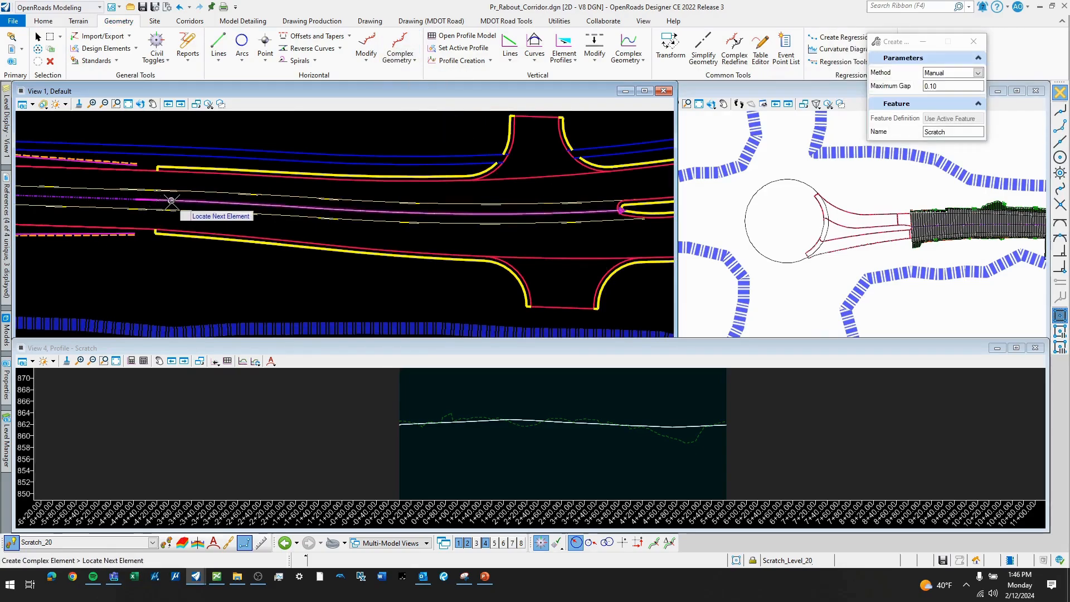
pyautogui.click(283, 270)
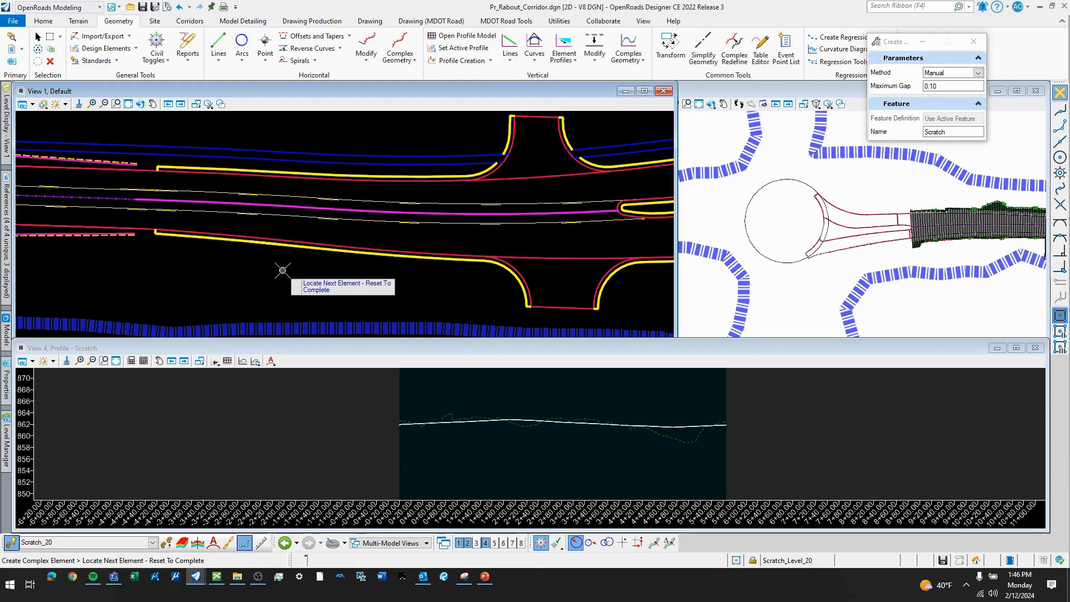
pyautogui.rightClick(283, 270)
pyautogui.press('Escape')
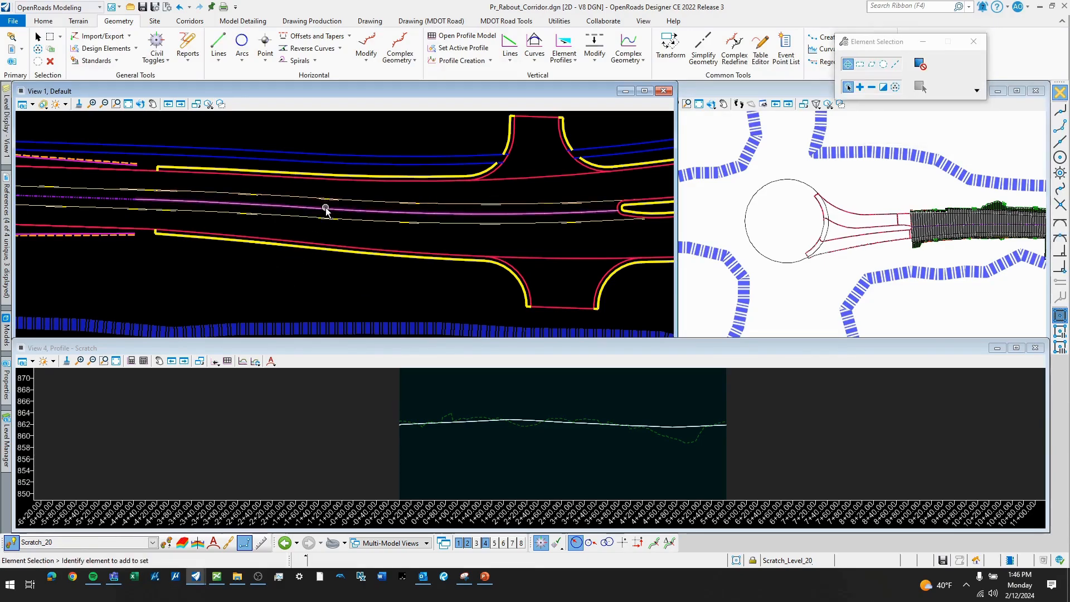
# - Open the profile model of the west approach's complex centerline in View 4
pyautogui.click(326, 209)
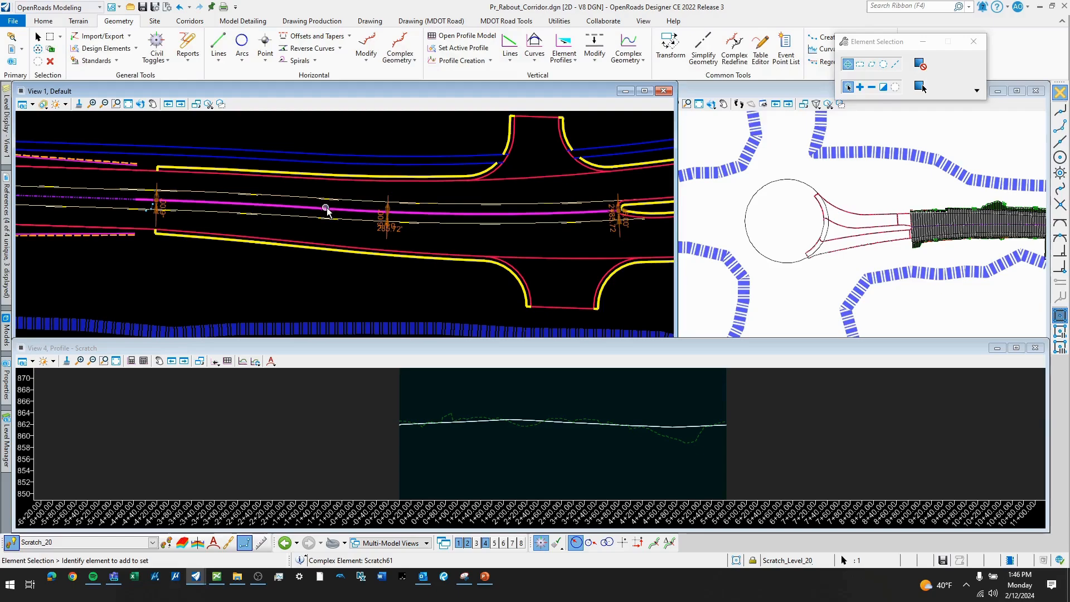
pyautogui.moveTo(328, 211)
pyautogui.click(358, 202)
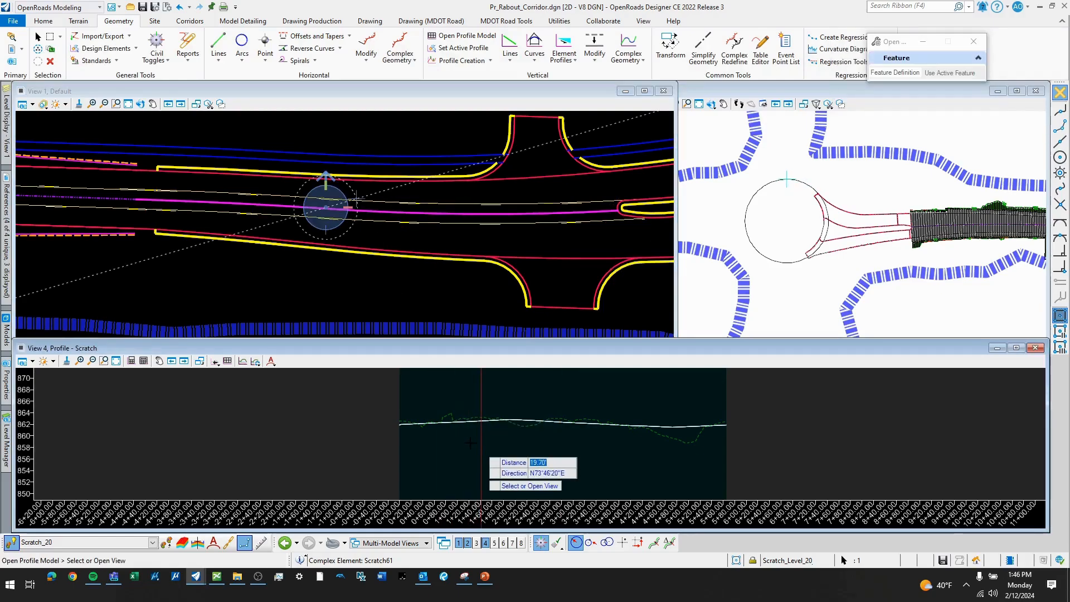
pyautogui.click(471, 440)
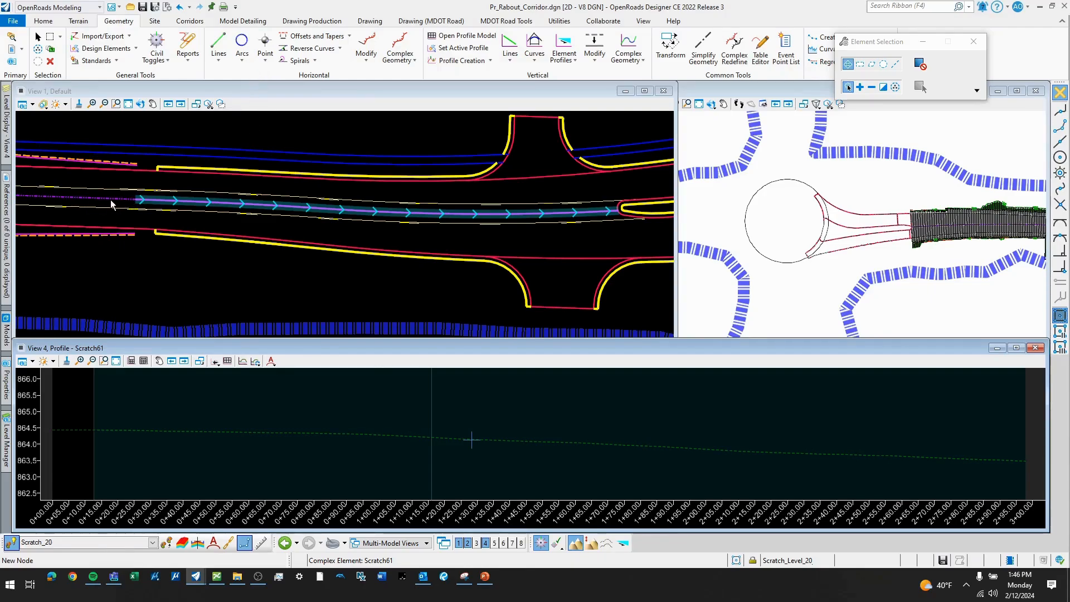
# - Create a Profile Intersection Point on the west approach centerline's profile where the existing corridor centerline meets it
pyautogui.click(490, 61)
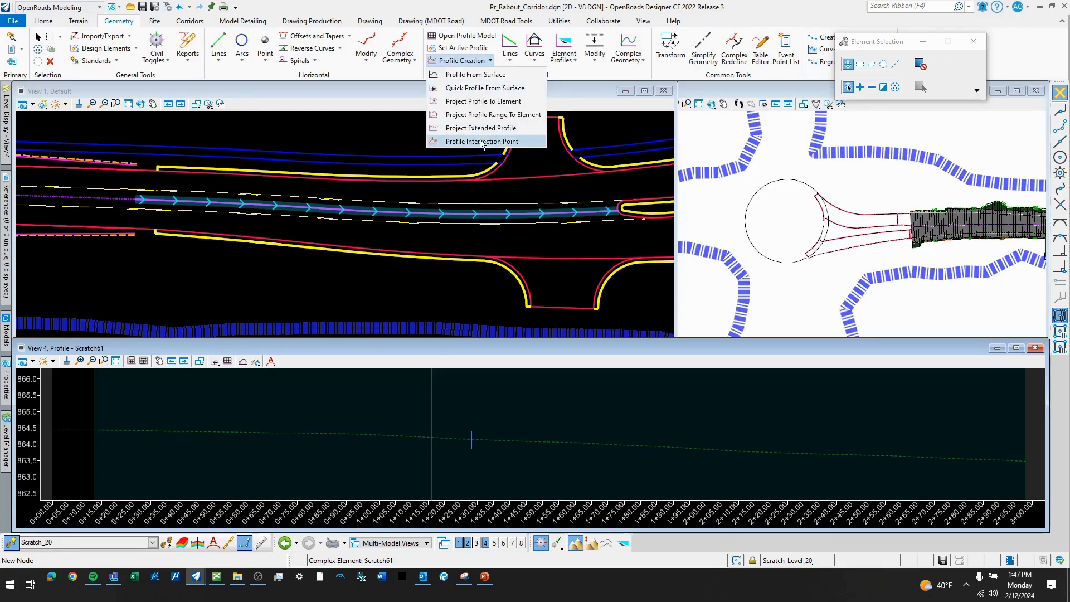
pyautogui.click(483, 139)
pyautogui.click(353, 210)
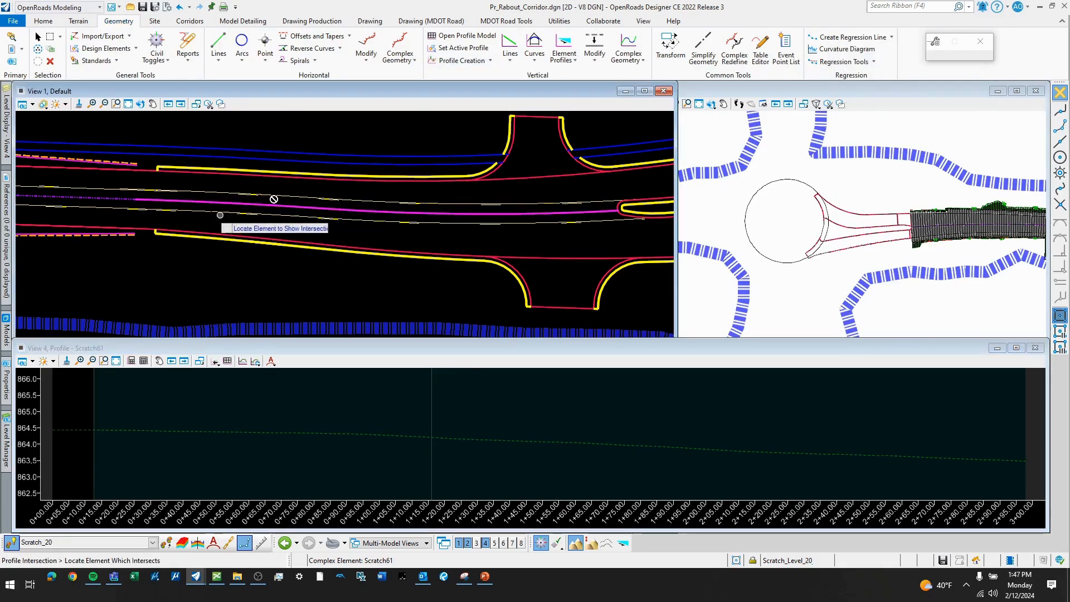
pyautogui.click(118, 201)
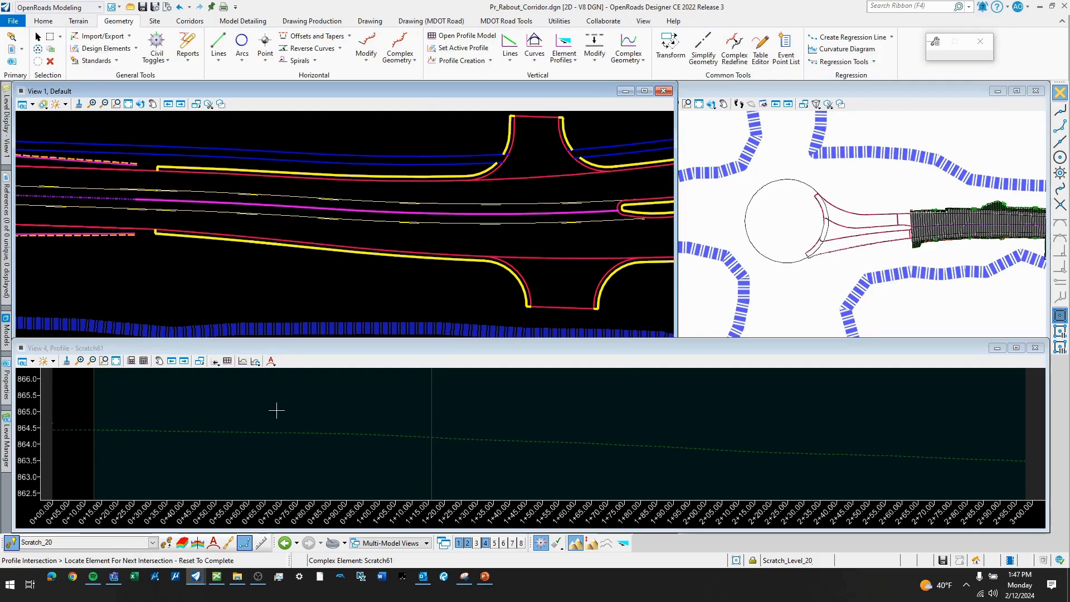
pyautogui.scroll(-5, 309, 414)
pyautogui.scroll(2, 227, 424)
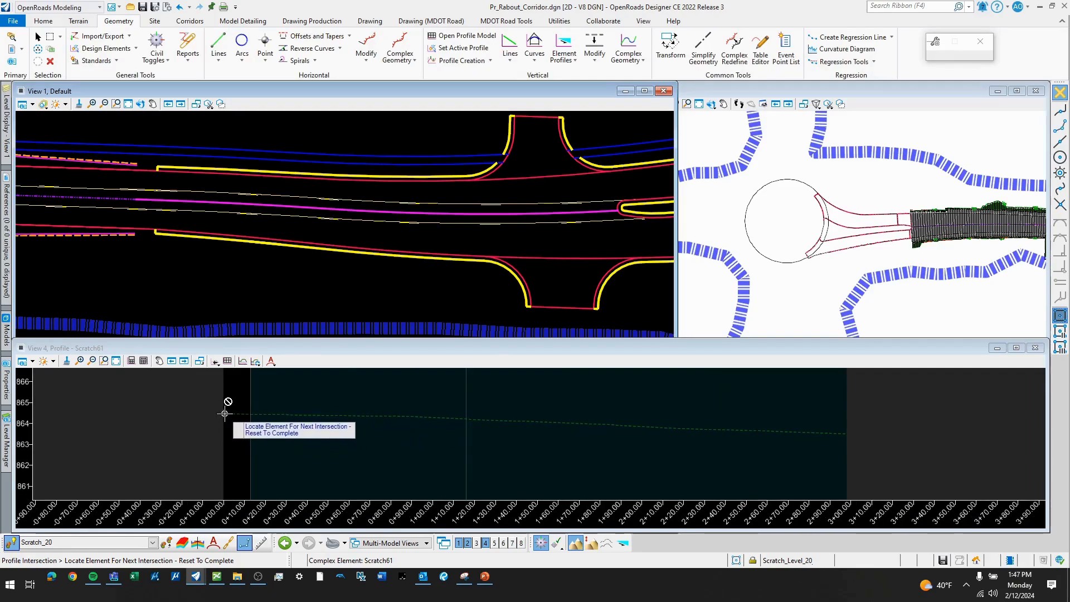
pyautogui.moveTo(466, 428); pyautogui.dragTo(389, 423, button='middle')
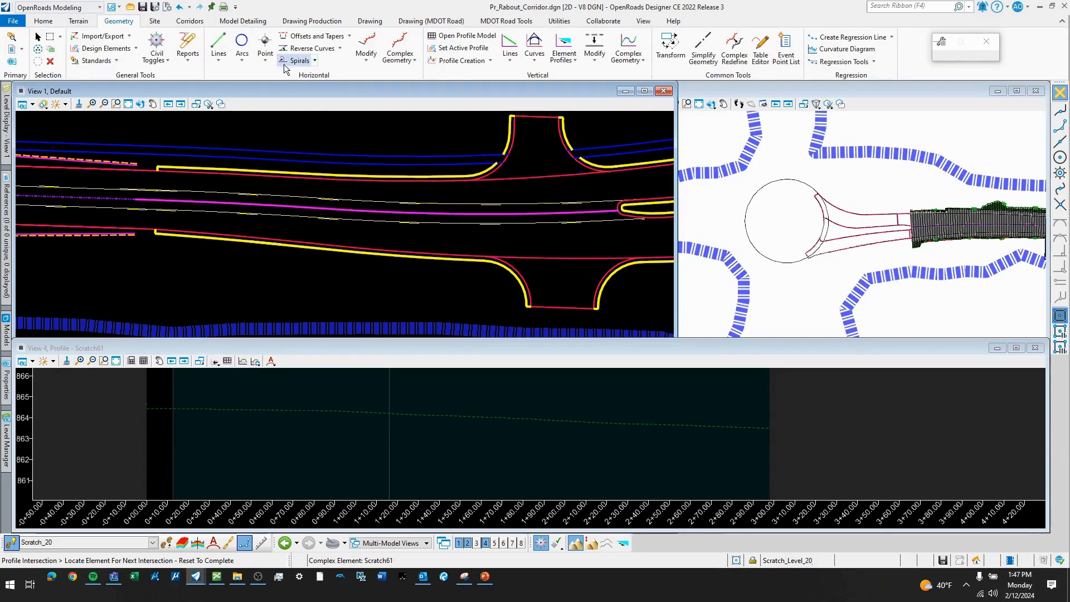
pyautogui.click(509, 53)
pyautogui.click(544, 78)
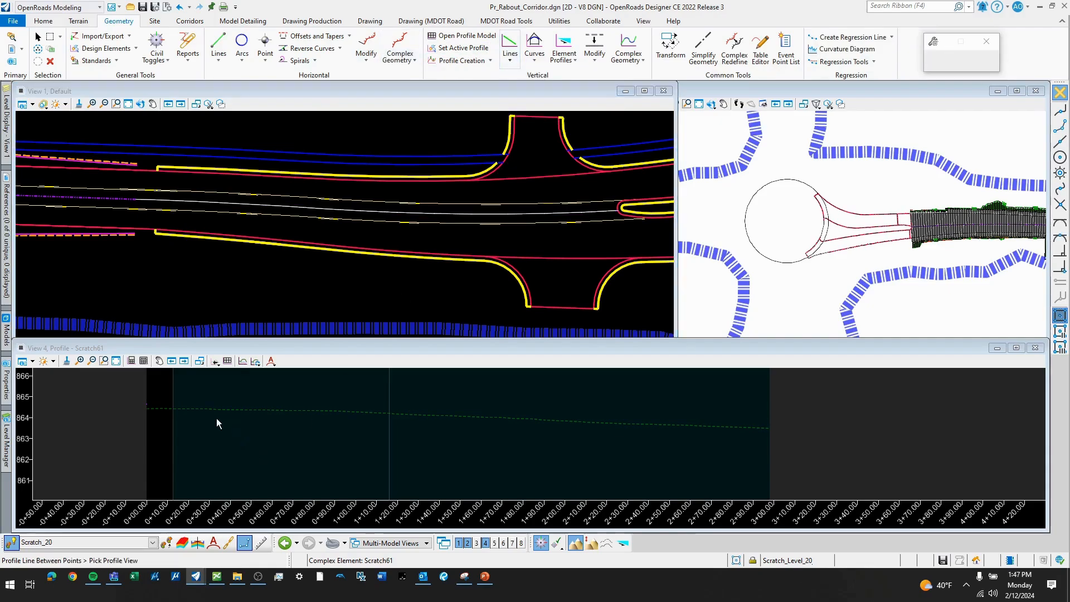
pyautogui.click(149, 405)
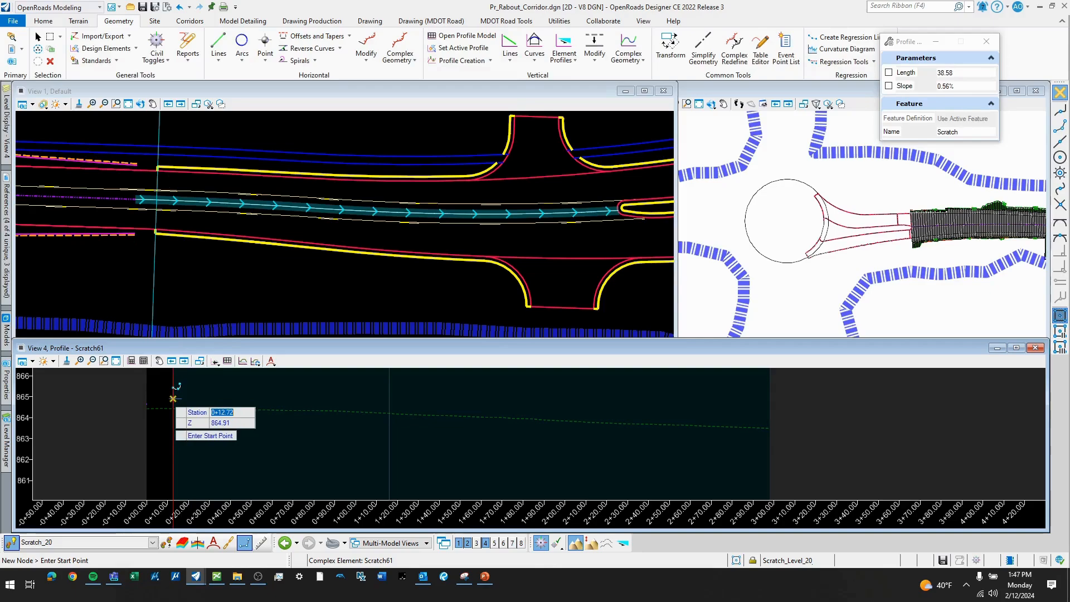
pyautogui.click(166, 399)
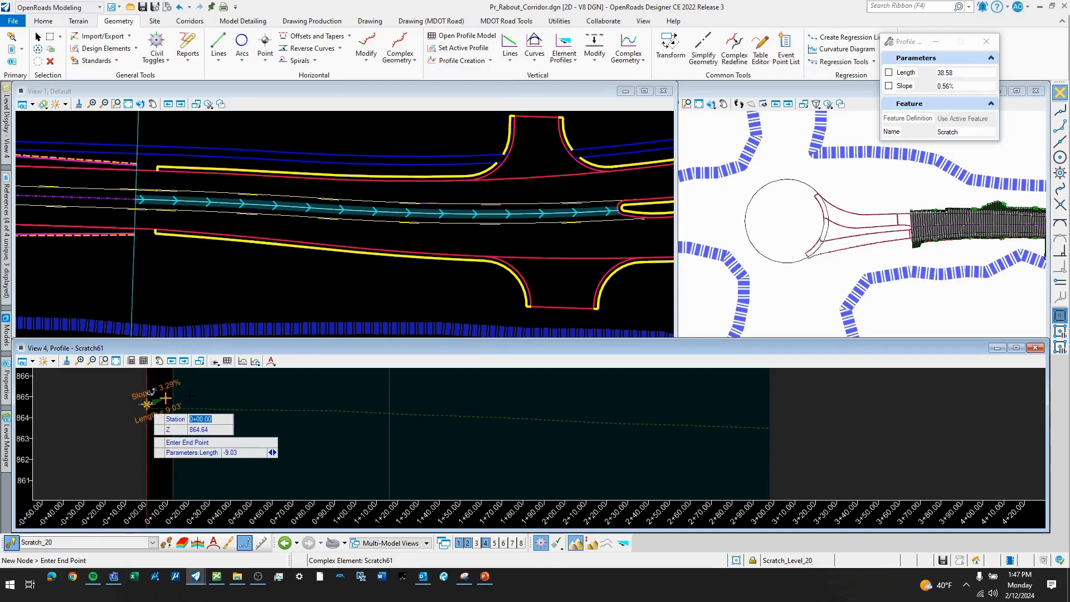
pyautogui.click(166, 398)
pyautogui.rightClick(182, 424)
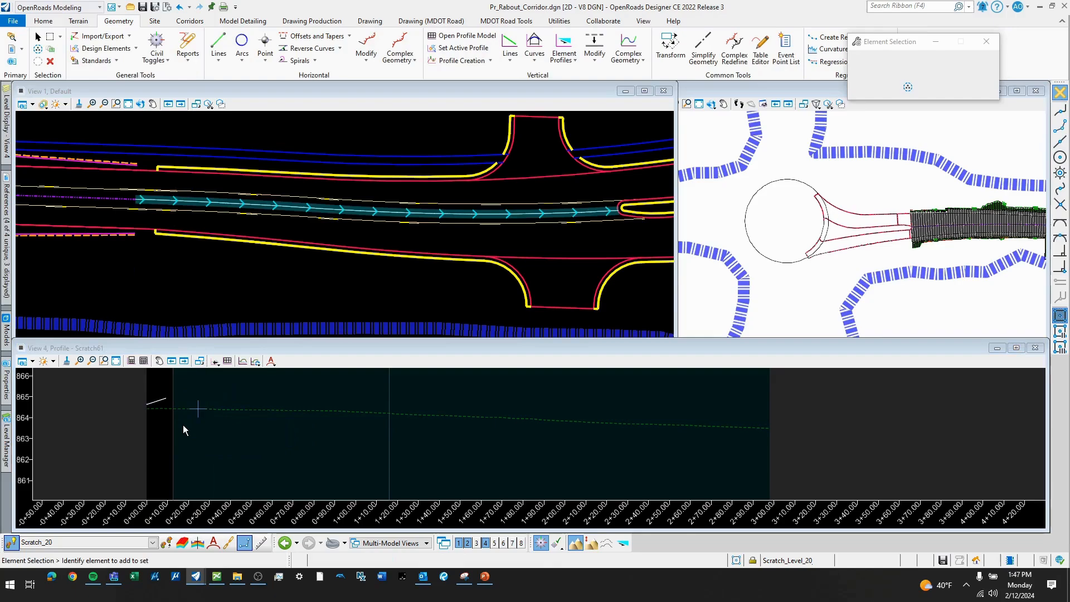
pyautogui.click(174, 402)
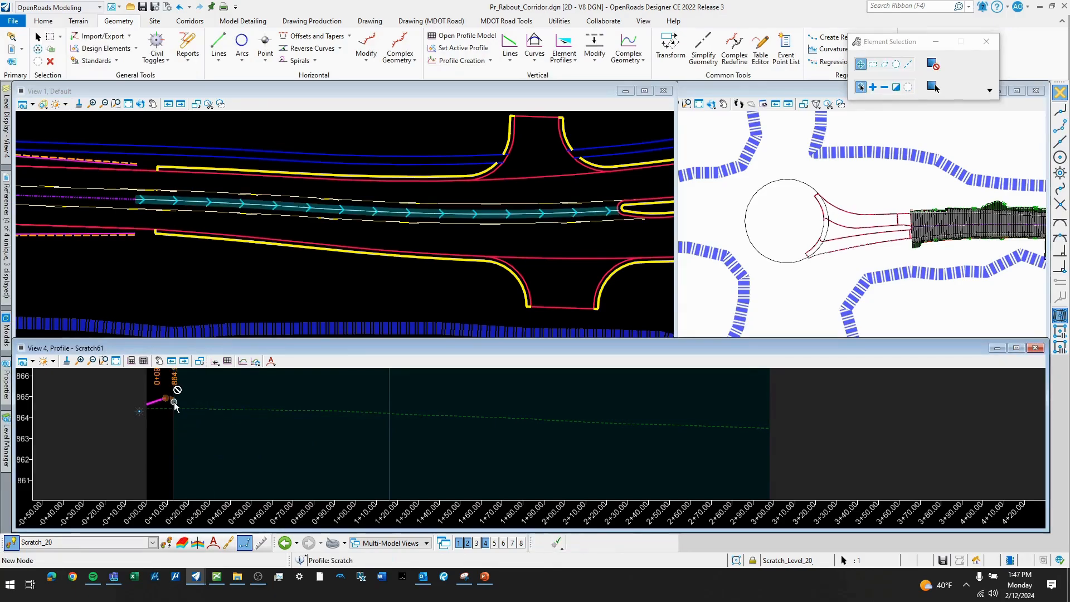
pyautogui.press('Delete')
pyautogui.click(210, 449)
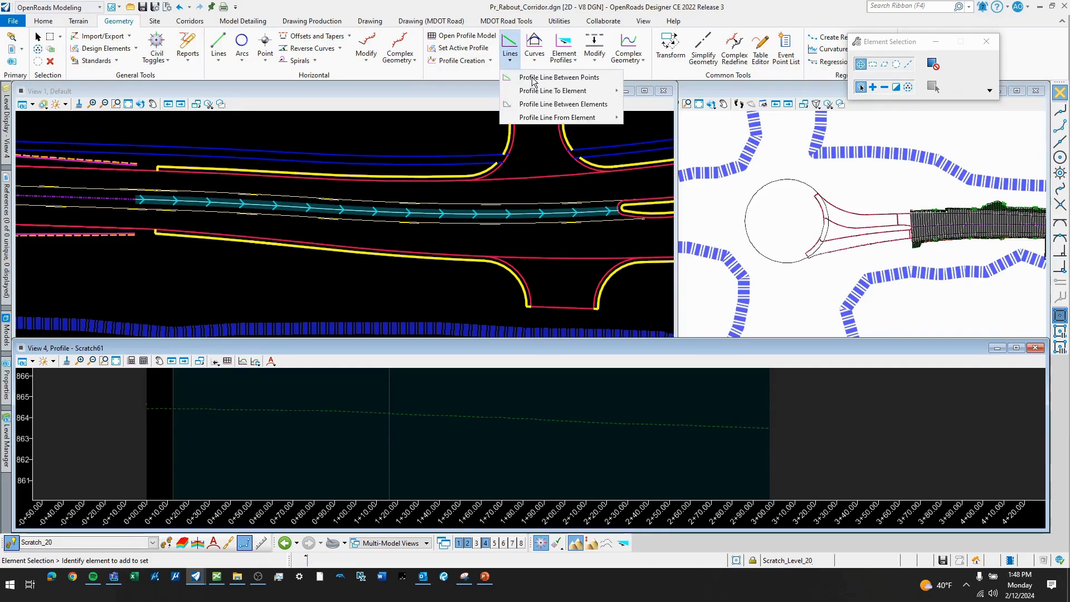
# - Draw a Profile Line Between Points at -0.30% slope from the intersection point at station 0+00 to the profile's end, about 298 ft long
pyautogui.click(531, 78)
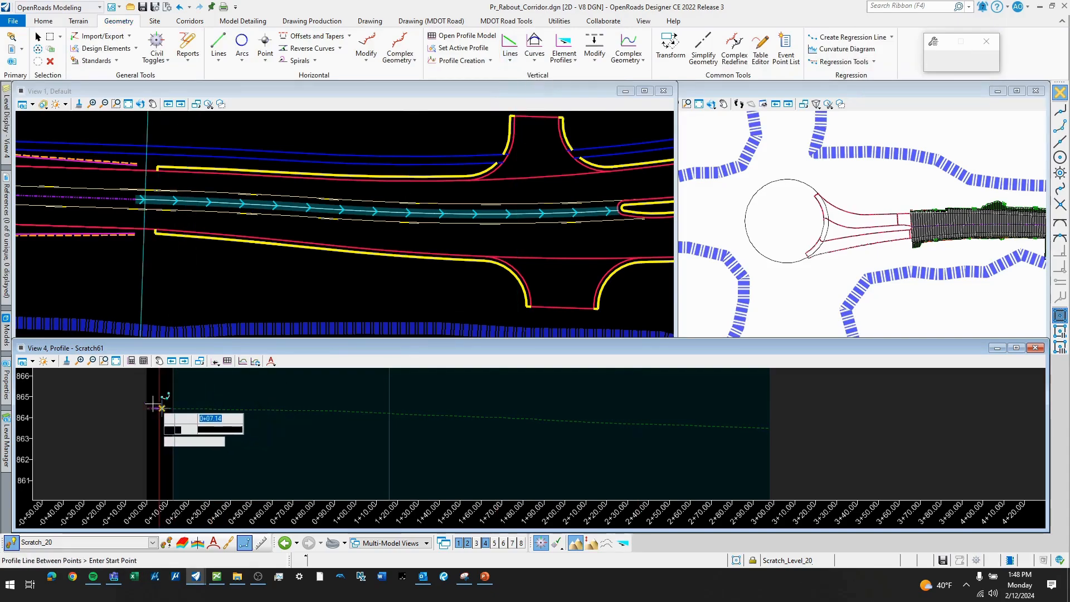
pyautogui.press('Return')
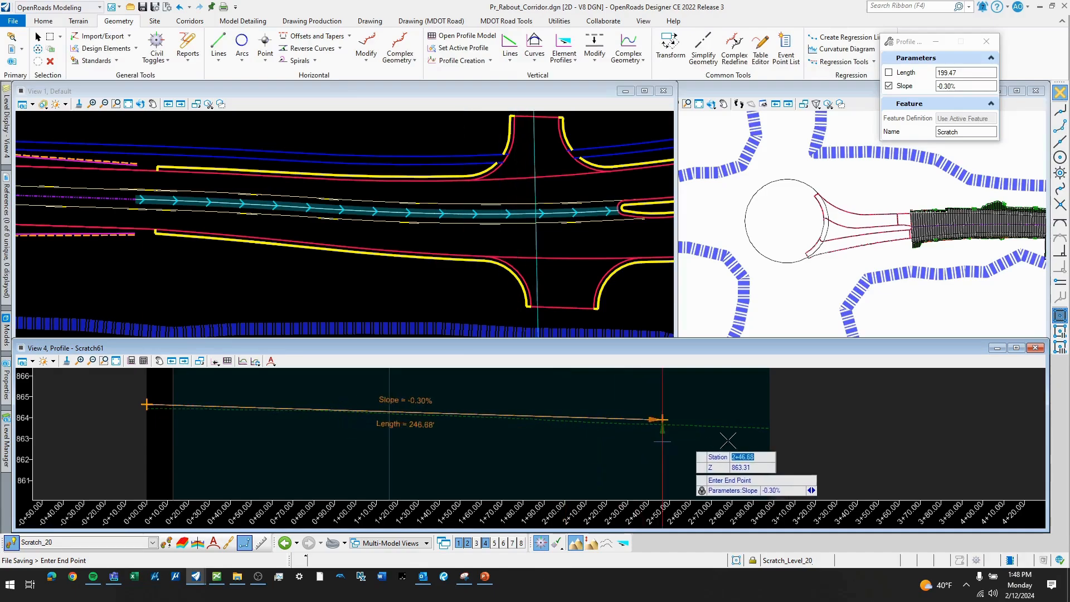
pyautogui.click(772, 419)
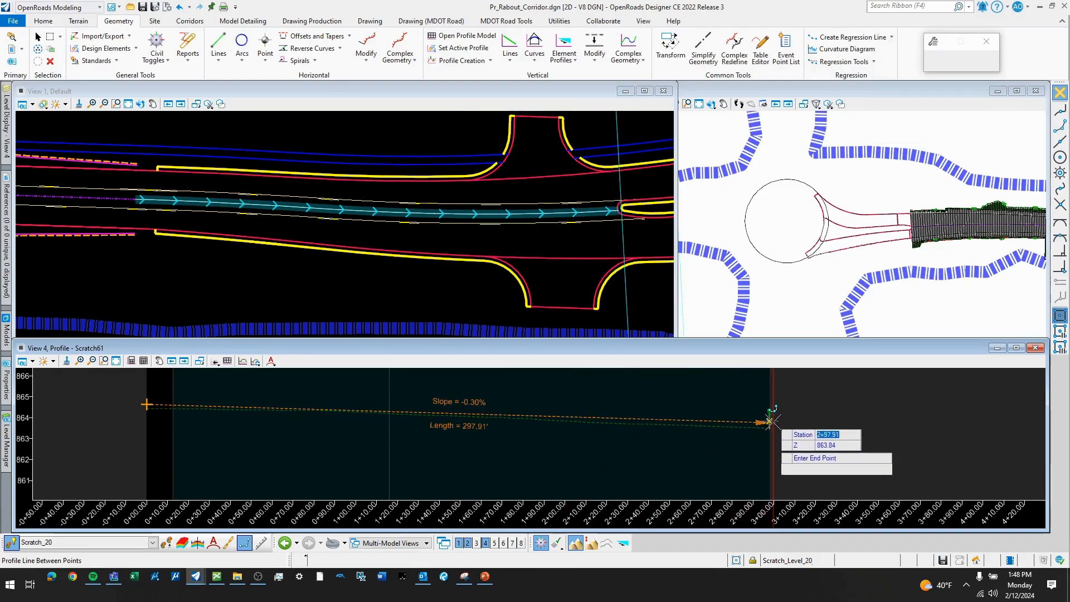
pyautogui.scroll(-2, 440, 418)
pyautogui.scroll(-2, 390, 262)
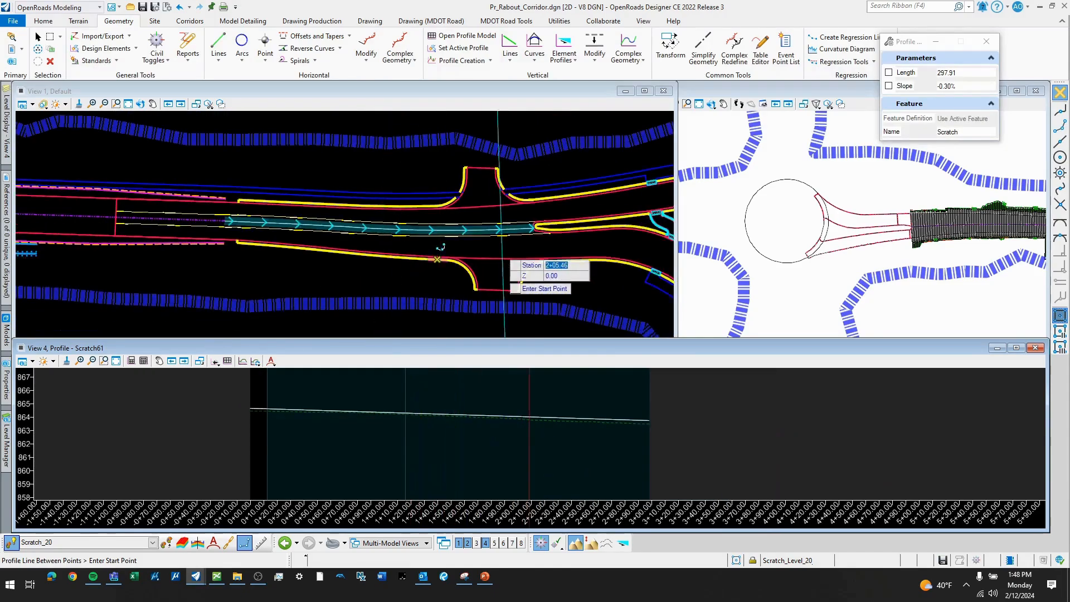
pyautogui.scroll(2, 518, 248)
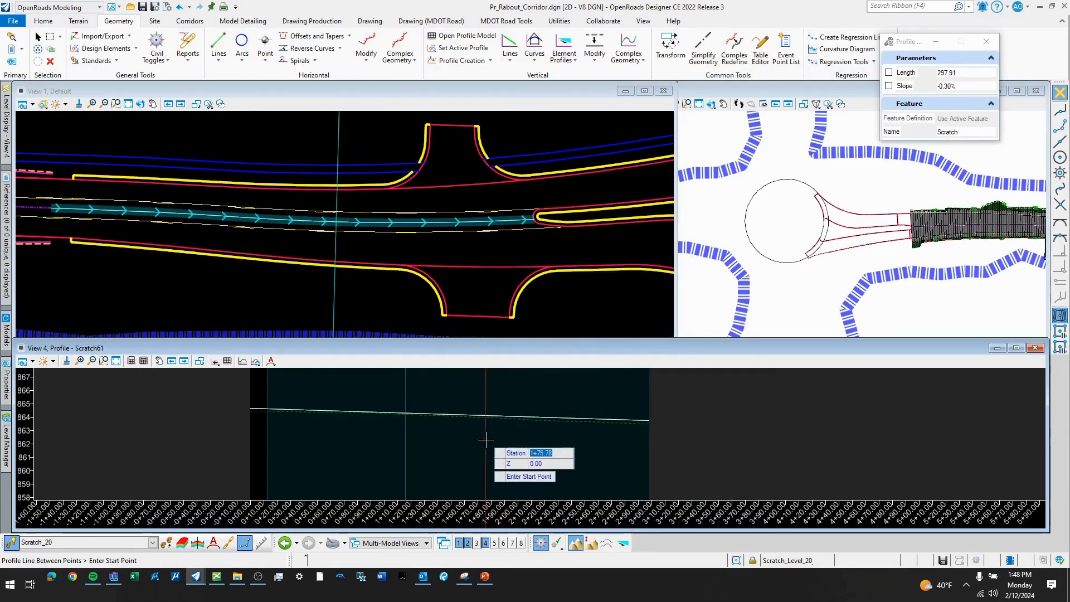
pyautogui.press('Escape')
# - Set the -0.30% profile line as the active profile of the west approach centerline
pyautogui.click(526, 417)
pyautogui.moveTo(525, 417)
pyautogui.click(558, 413)
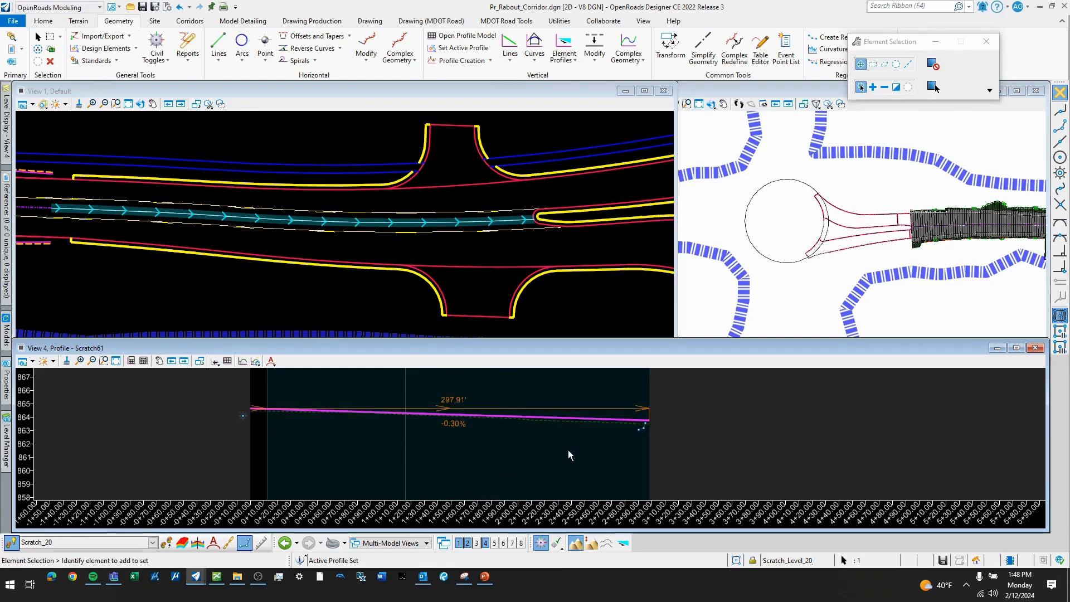
pyautogui.click(566, 450)
# - Create a corridor named West Approach on the new centerline with its active profile and feature definition 1 - Design (5x) - No Clipping
pyautogui.scroll(-3, 390, 225)
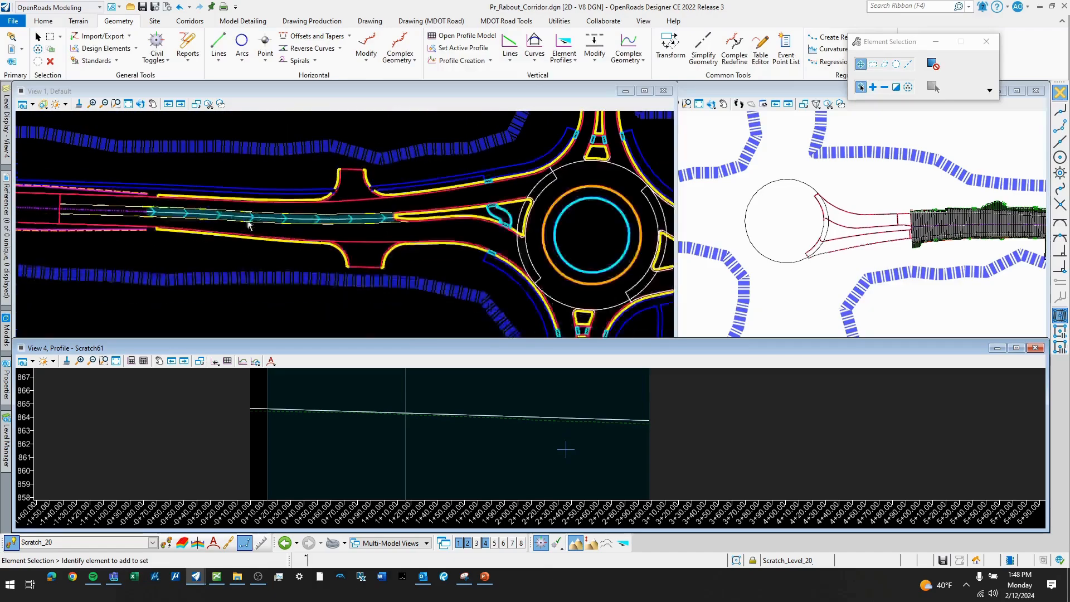
pyautogui.scroll(2, 405, 219)
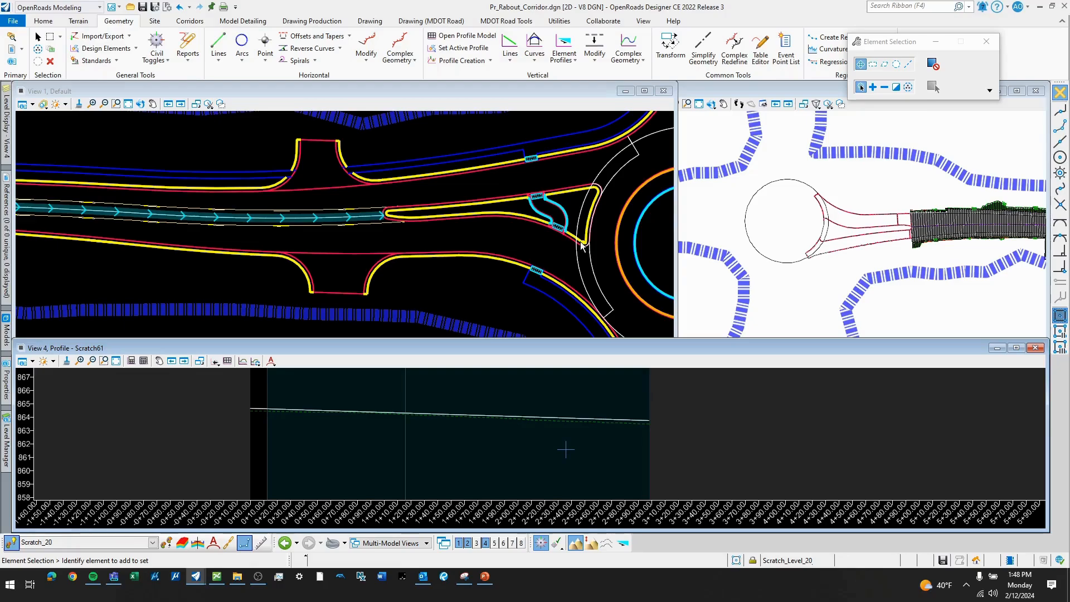
pyautogui.scroll(-2, 361, 223)
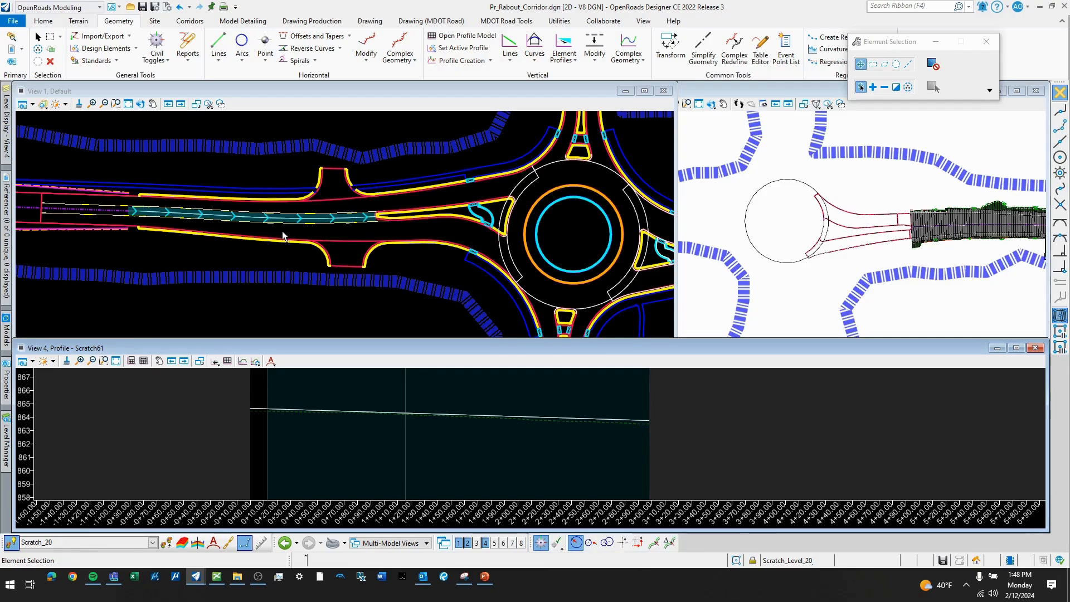
pyautogui.click(311, 237)
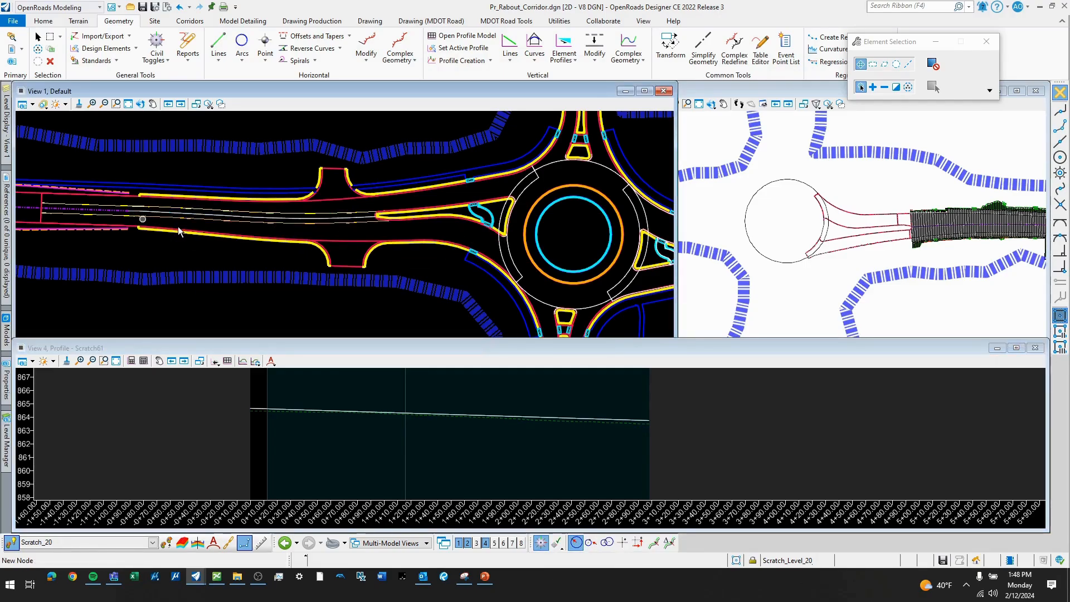
pyautogui.scroll(1, 349, 195)
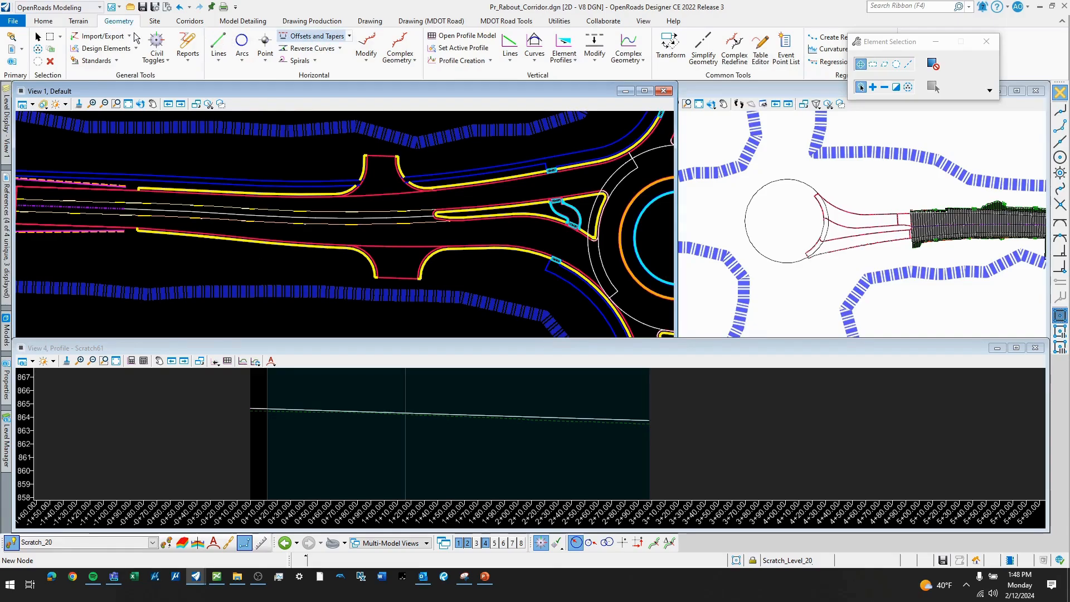
pyautogui.click(190, 22)
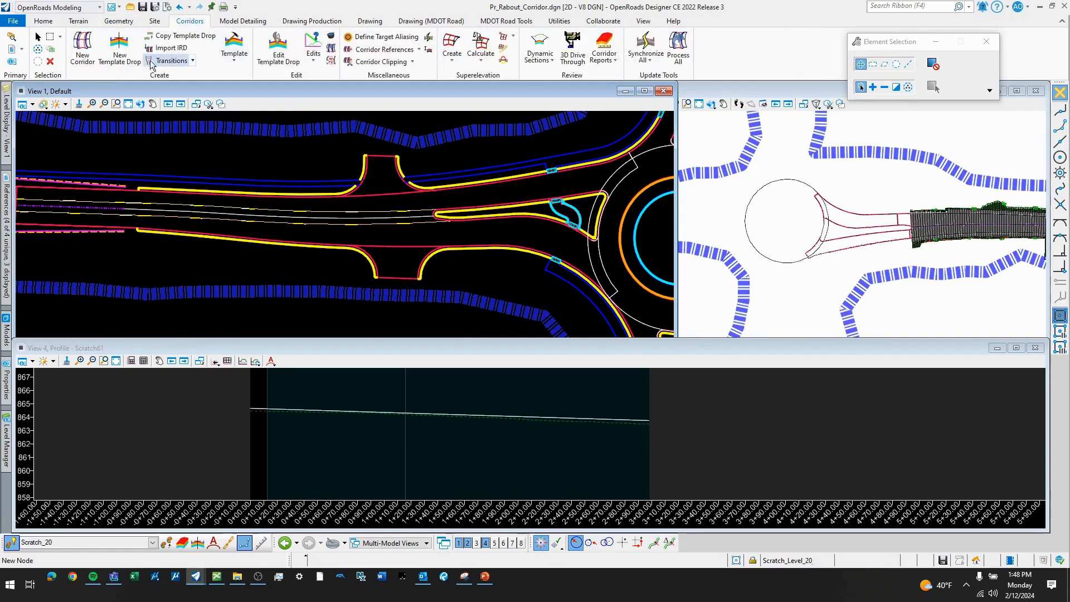
pyautogui.click(94, 62)
pyautogui.scroll(2, 185, 223)
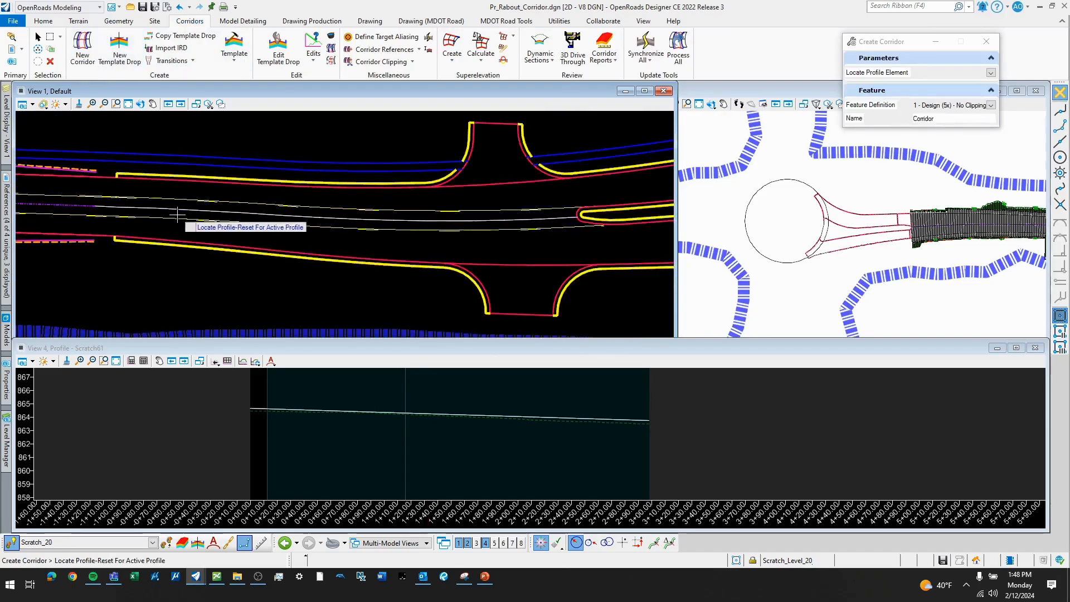
pyautogui.rightClick(188, 237)
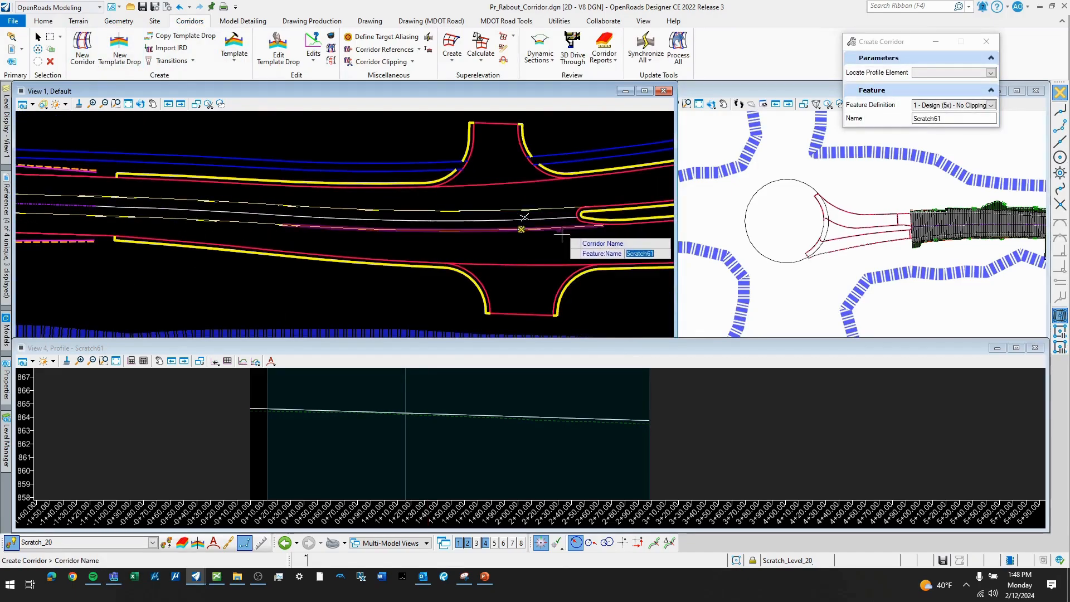
pyautogui.scroll(-2, 814, 238)
pyautogui.scroll(1, 687, 222)
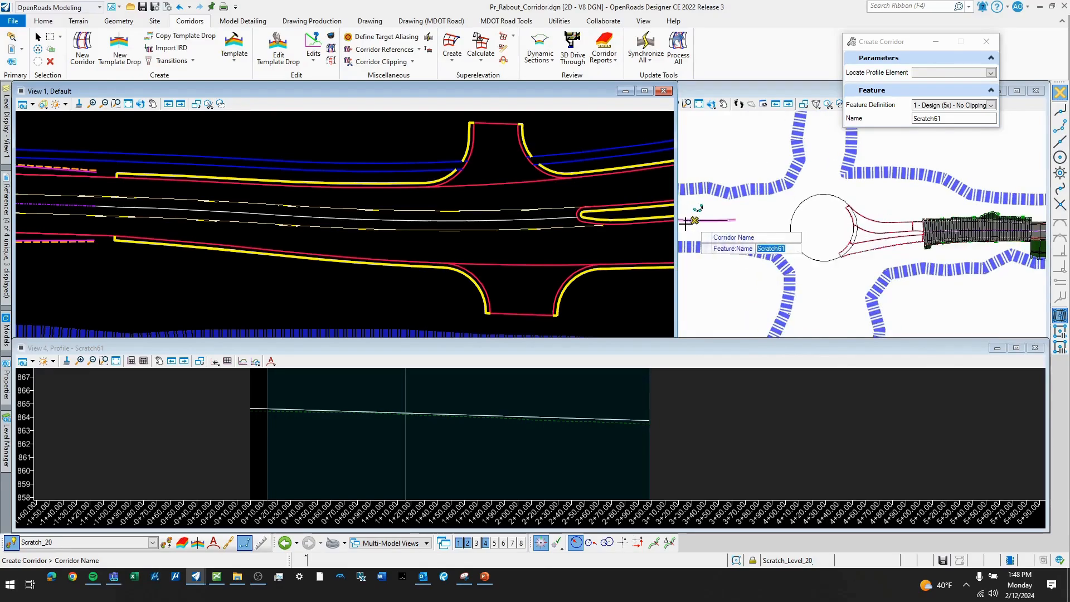
pyautogui.click(460, 213)
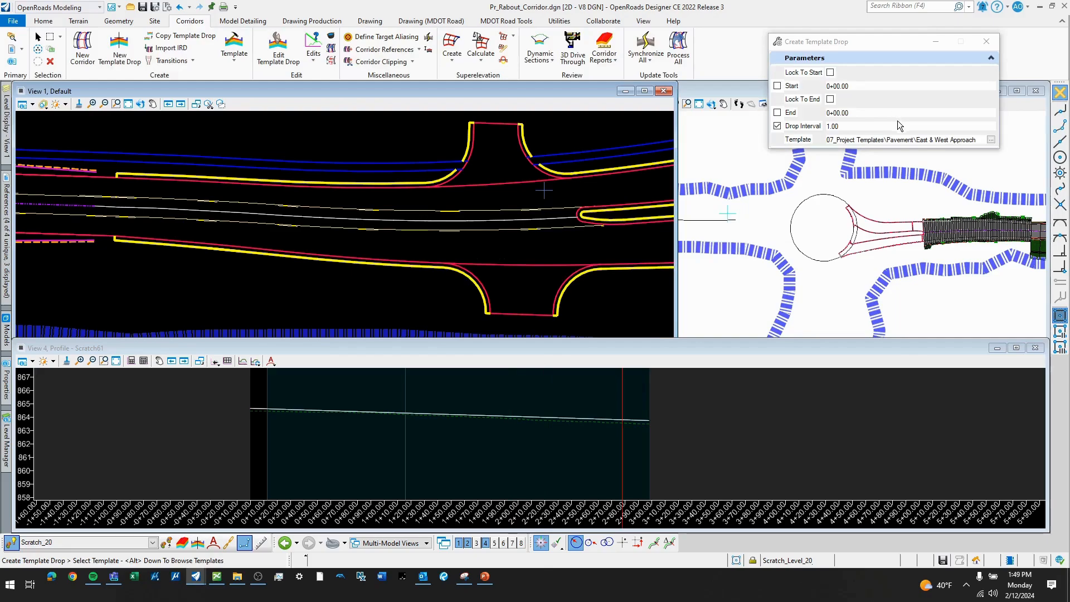
# - Drop the East & West Approach template on the West Approach corridor from station 0+00 to 2+97.19 at the splitter island nose, with interval 1.00
pyautogui.click(393, 218)
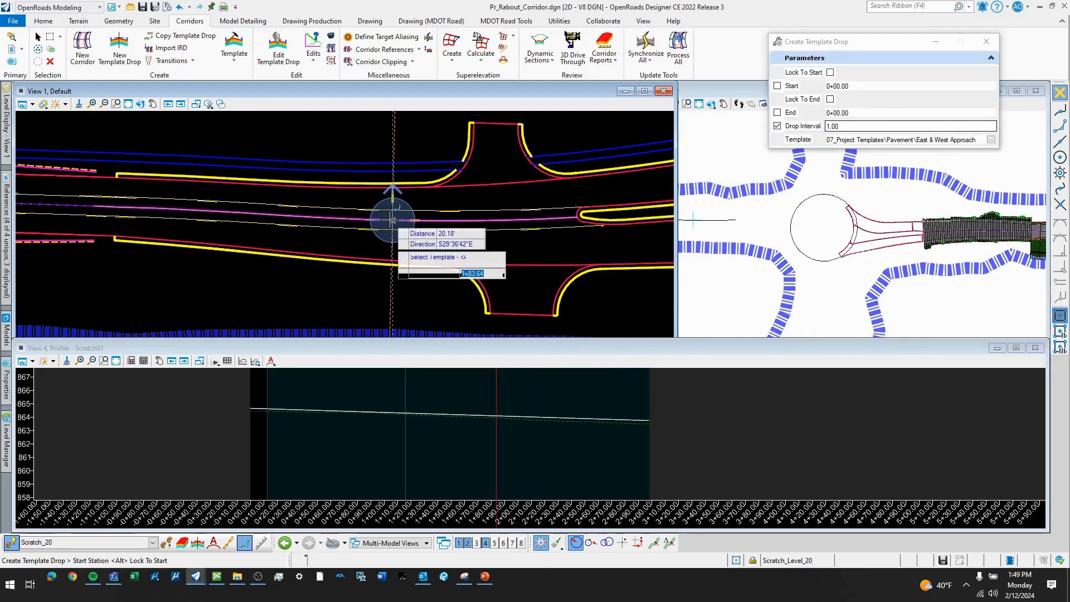
pyautogui.click(60, 229)
pyautogui.scroll(3, 577, 213)
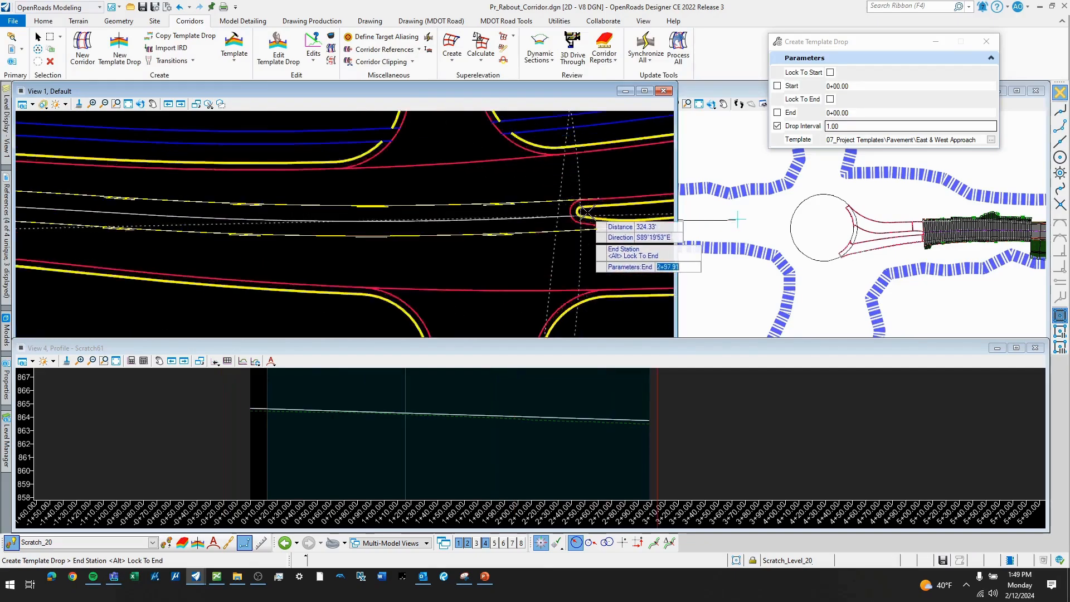
pyautogui.scroll(3, 557, 214)
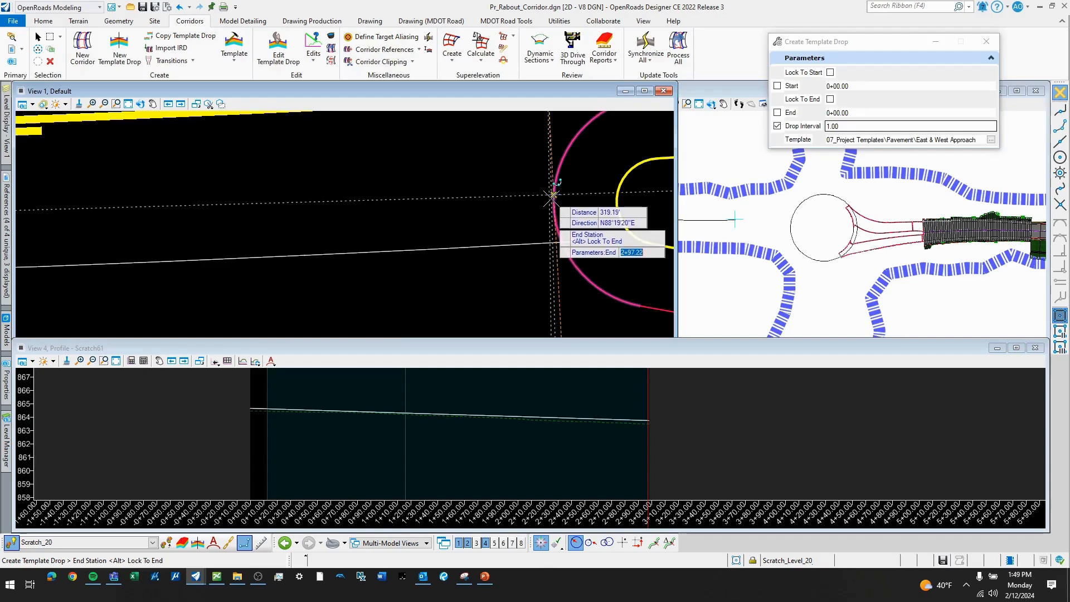
pyautogui.click(554, 205)
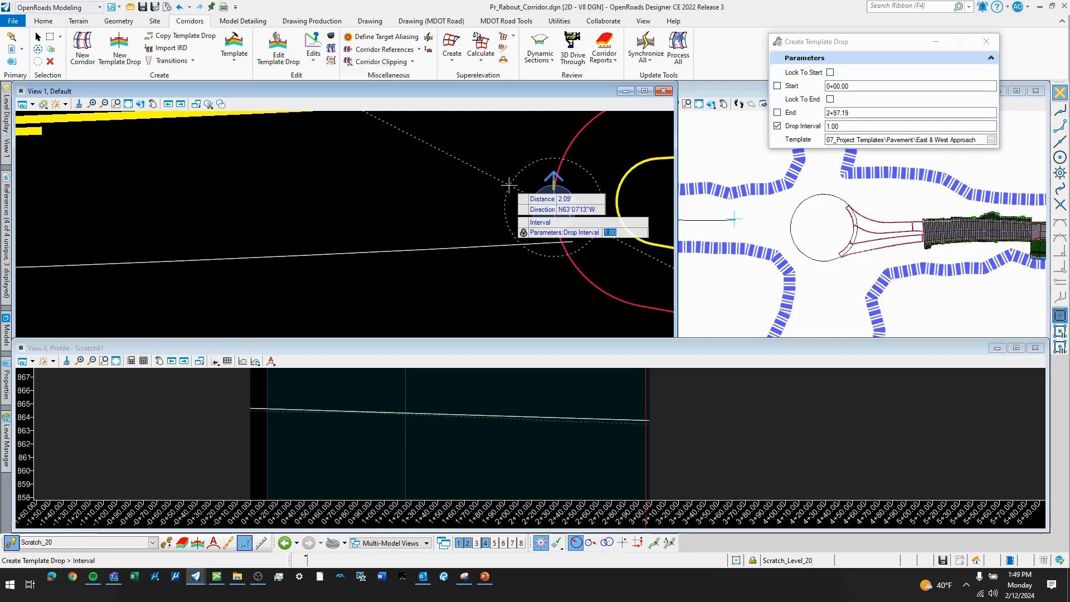
pyautogui.click(508, 185)
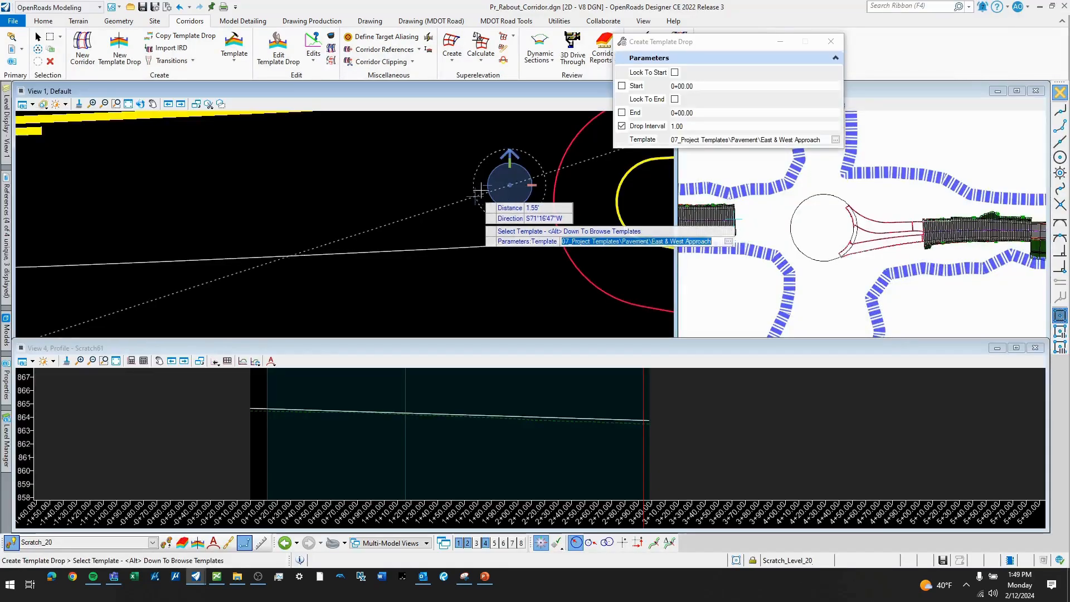
pyautogui.scroll(-7, 508, 183)
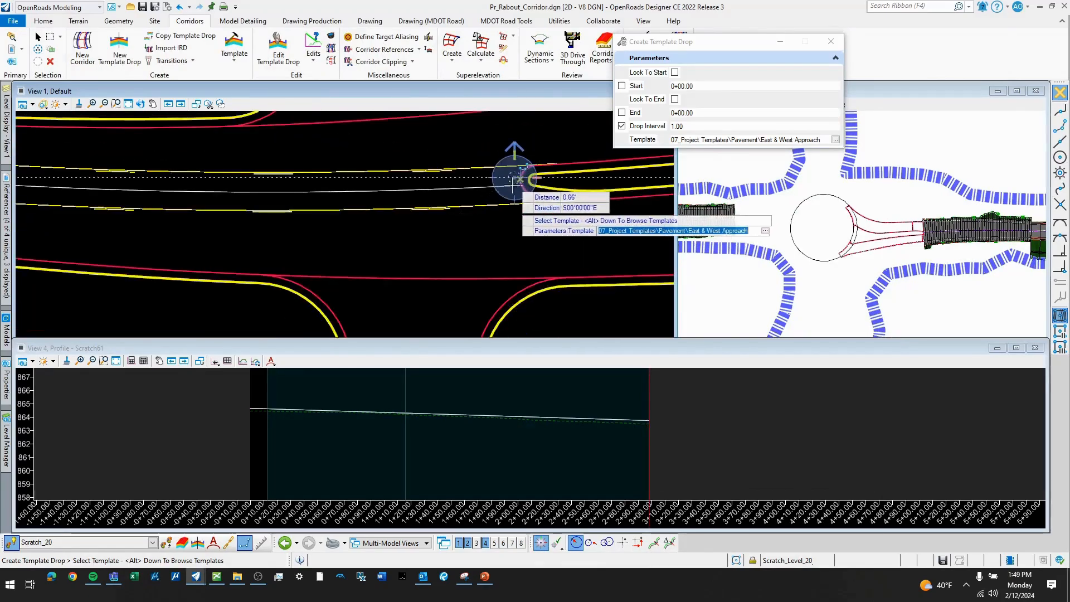
pyautogui.scroll(-3, 455, 213)
pyautogui.moveTo(518, 215); pyautogui.dragTo(455, 218, button='middle')
pyautogui.press('Escape')
# - Examine the west splitter island and its surrounding pavement edges, and compare them with the east approach's edge lines and corridor end in 3D
pyautogui.scroll(5, 419, 212)
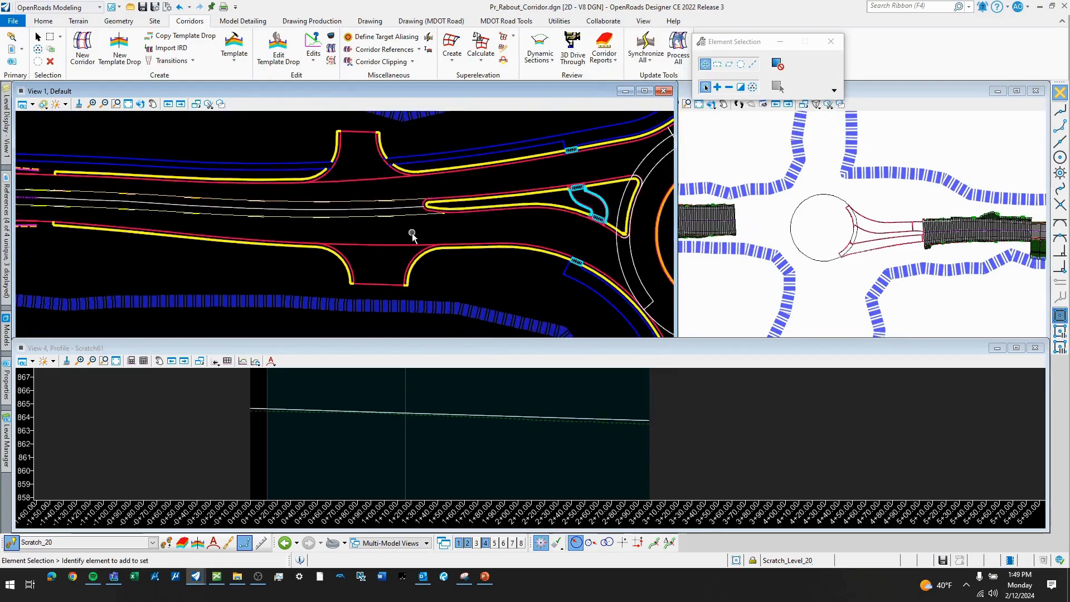
pyautogui.scroll(-3, 425, 196)
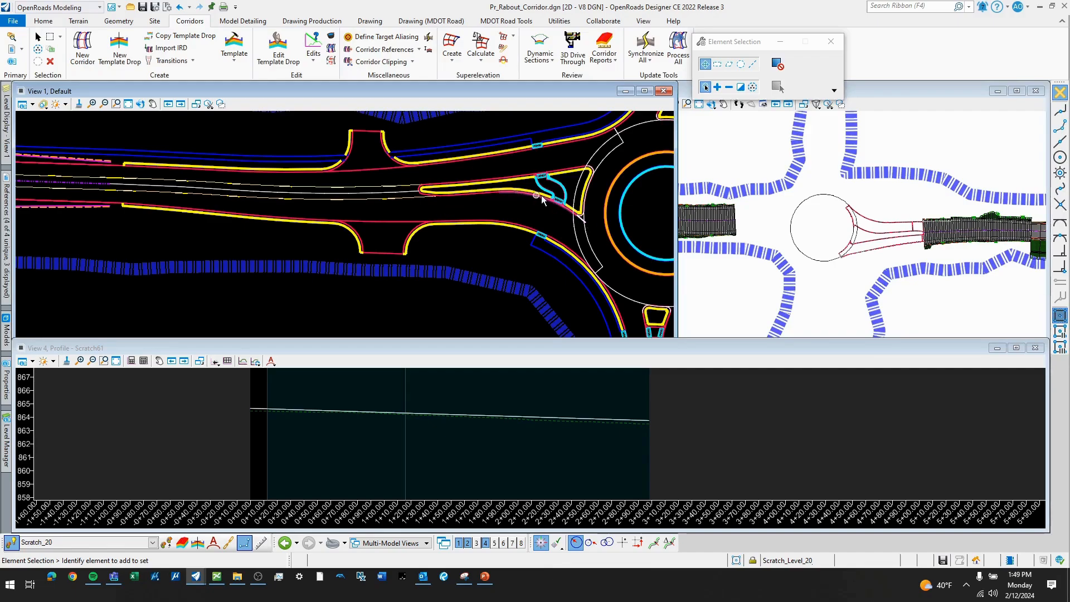
pyautogui.moveTo(564, 211); pyautogui.dragTo(498, 217, button='middle')
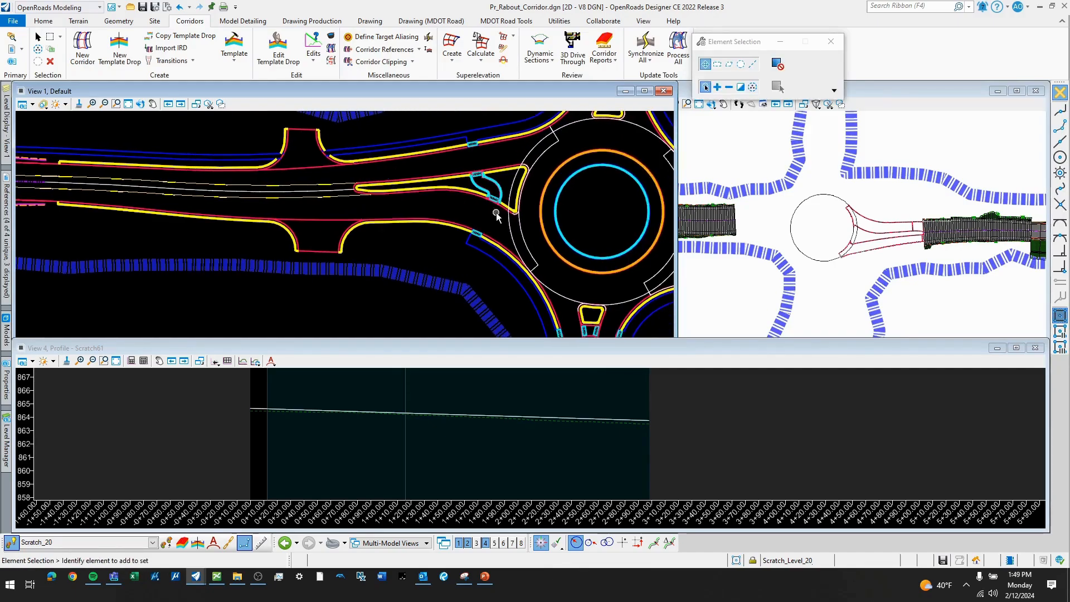
pyautogui.scroll(3, 920, 248)
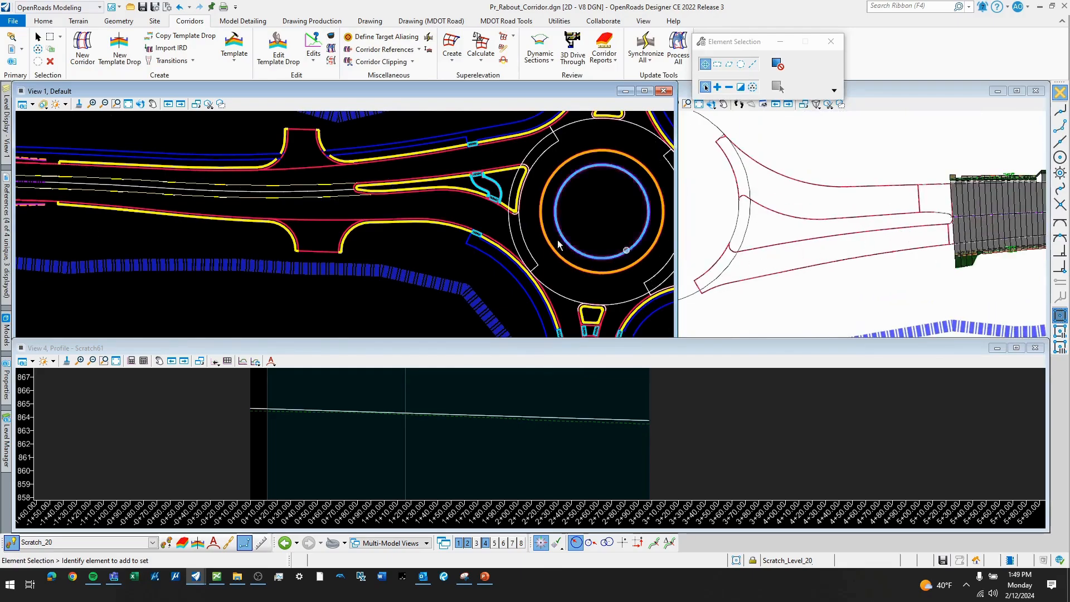
pyautogui.scroll(1, 429, 201)
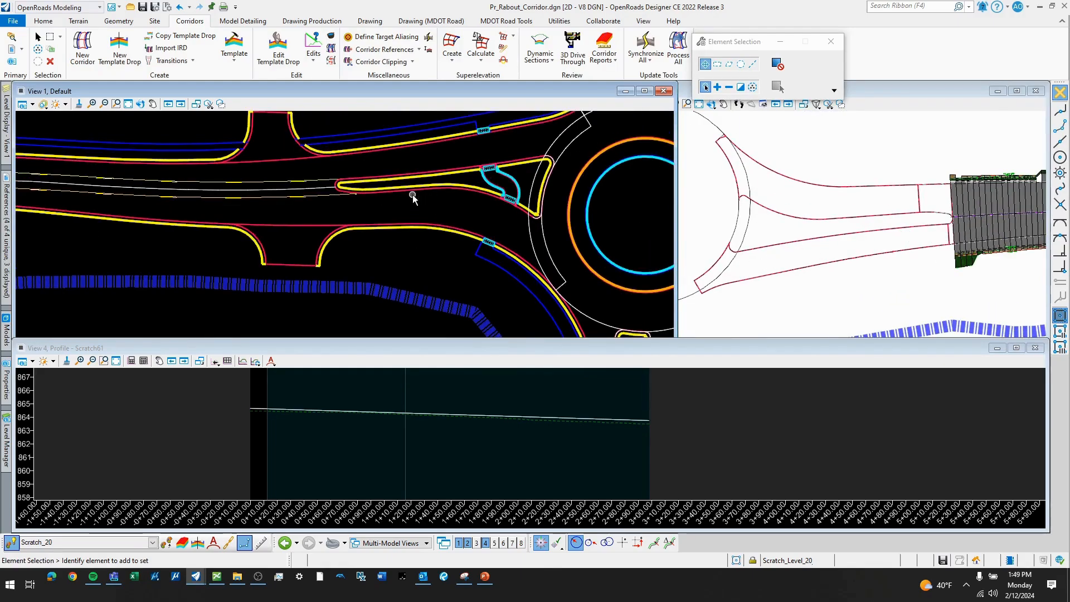
pyautogui.scroll(2, 415, 198)
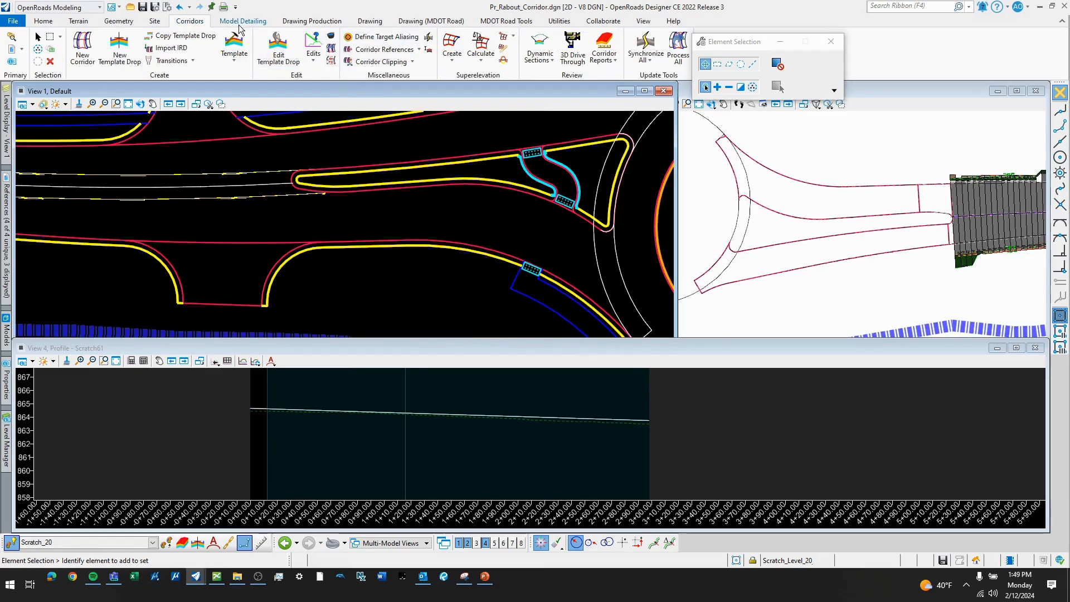
pyautogui.click(119, 22)
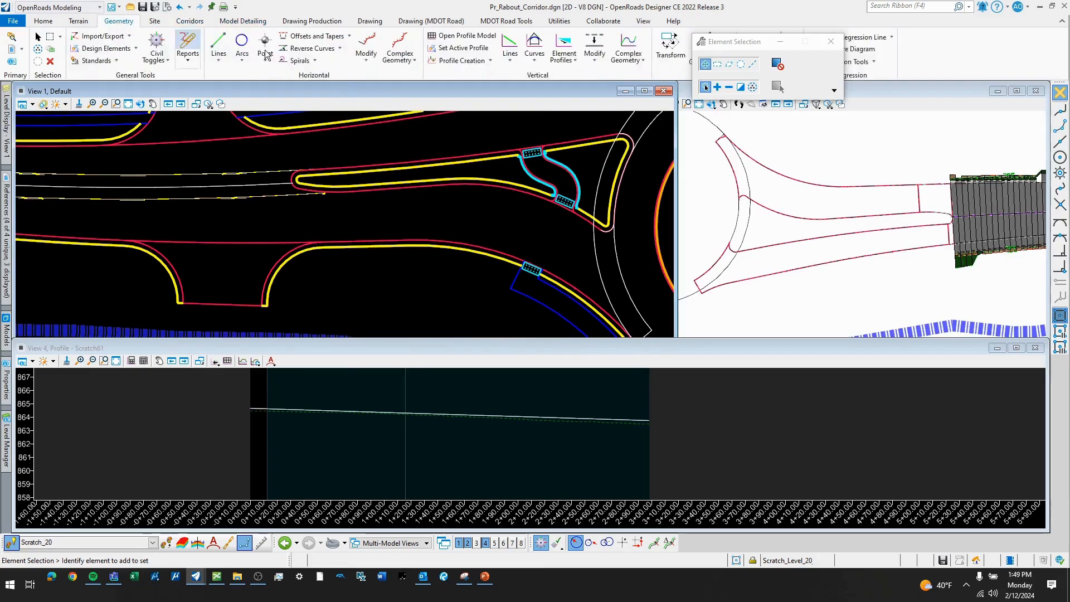
pyautogui.click(350, 37)
pyautogui.click(322, 208)
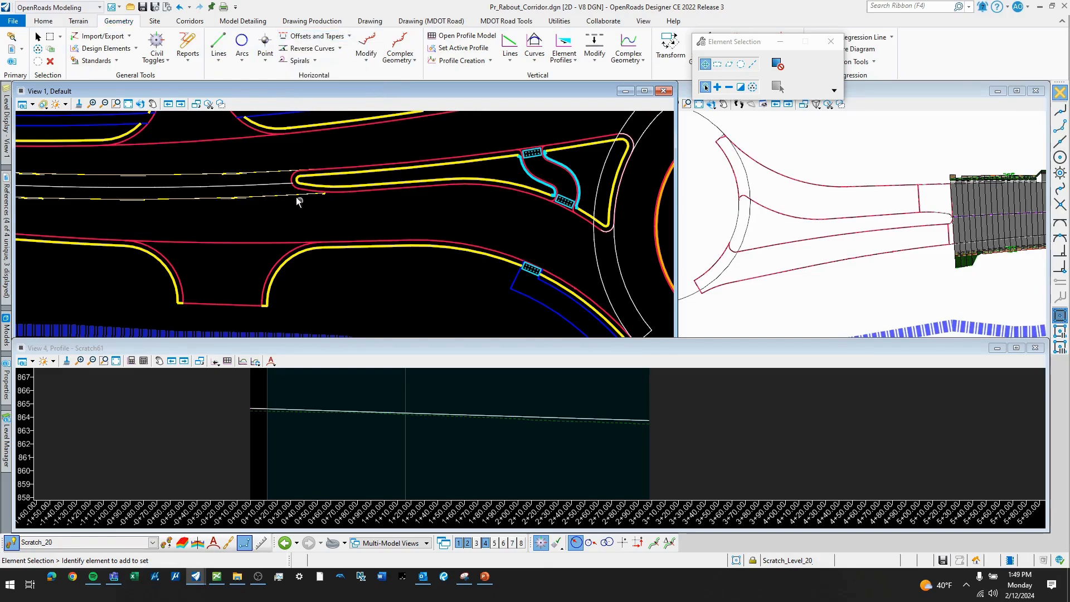
pyautogui.scroll(3, 295, 194)
pyautogui.moveTo(304, 230); pyautogui.dragTo(406, 212, button='middle')
pyautogui.scroll(-2, 408, 213)
pyautogui.scroll(3, 952, 237)
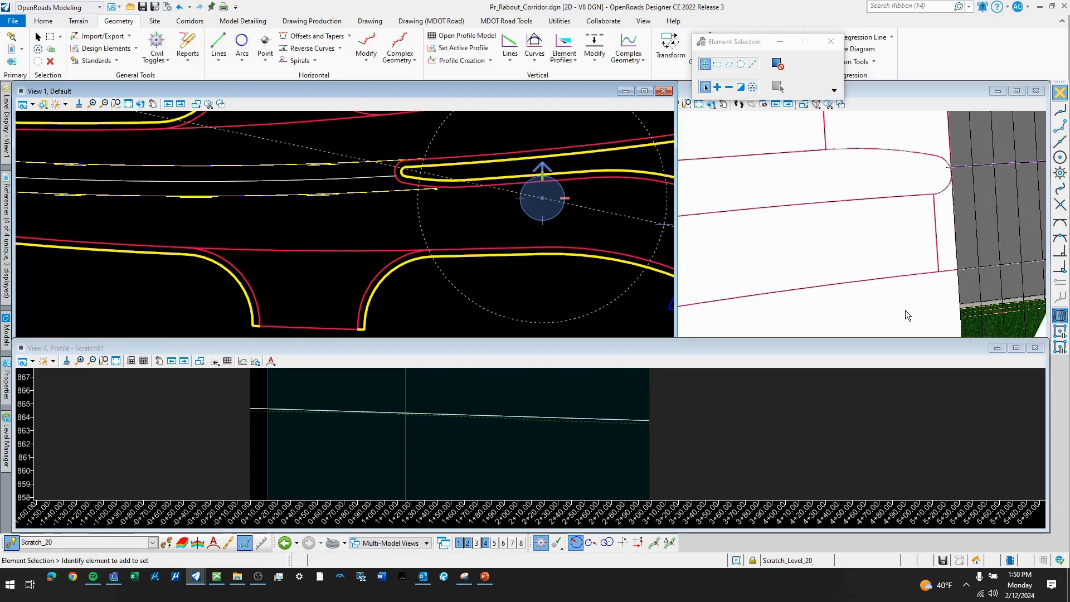
pyautogui.scroll(-2, 908, 315)
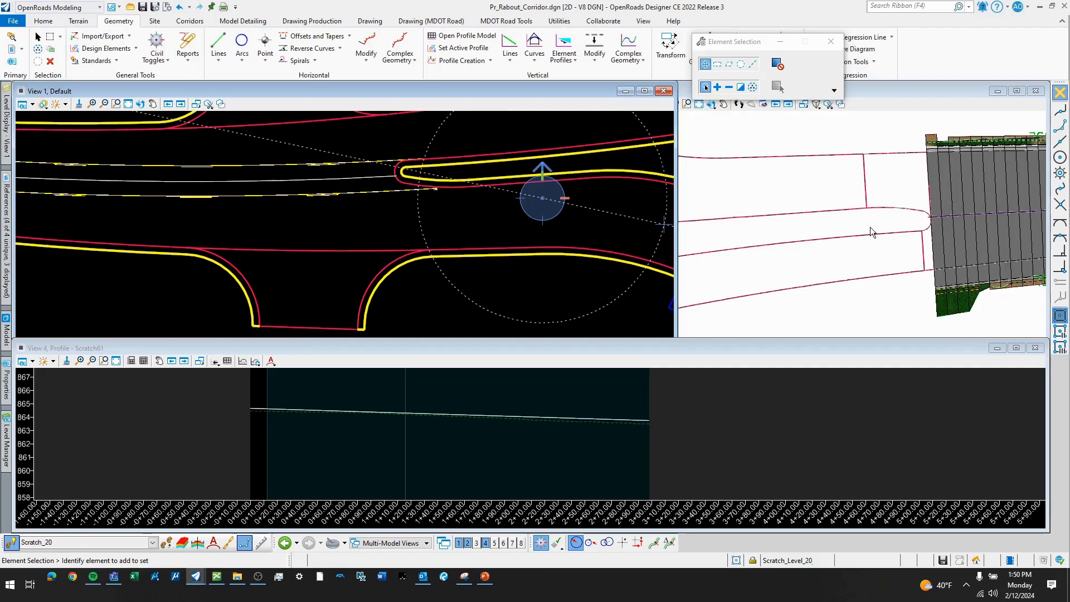
pyautogui.scroll(3, 881, 219)
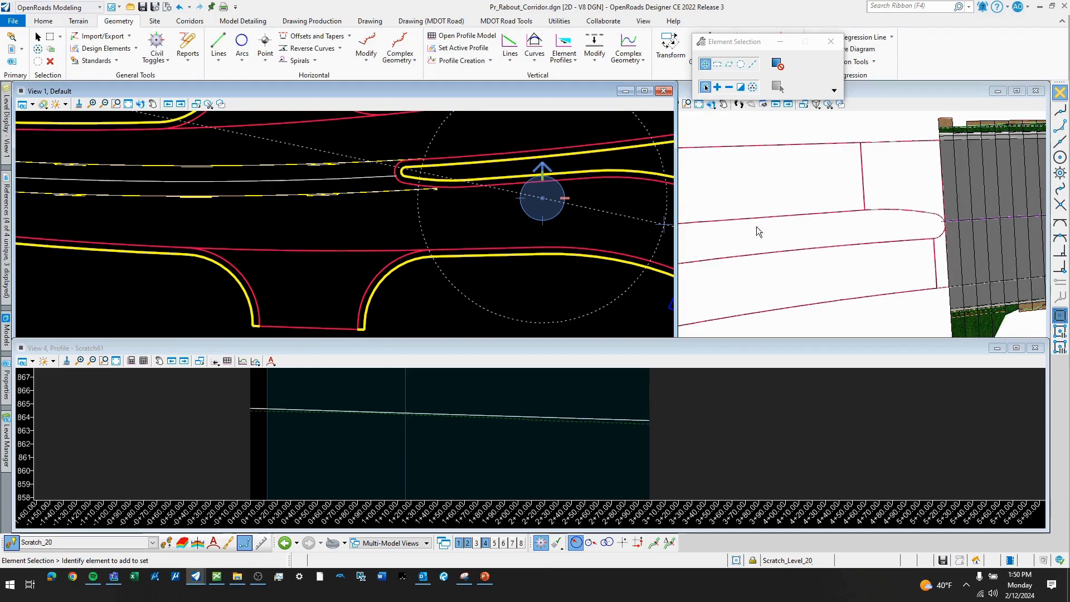
pyautogui.scroll(-2, 429, 209)
pyautogui.scroll(2, 407, 215)
pyautogui.moveTo(417, 221); pyautogui.dragTo(471, 229, button='middle')
pyautogui.scroll(2, 459, 208)
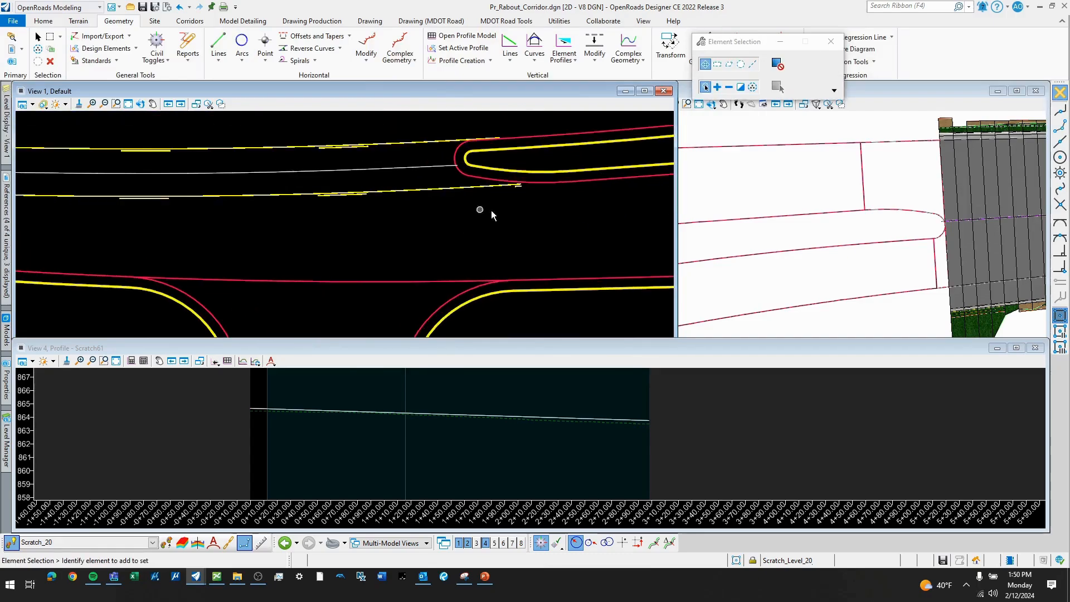
# - Draw a SmartLine from the nose of the west splitter island's outer edge south to the driveway's curved pavement edge
pyautogui.press('q')
pyautogui.scroll(2, 458, 173)
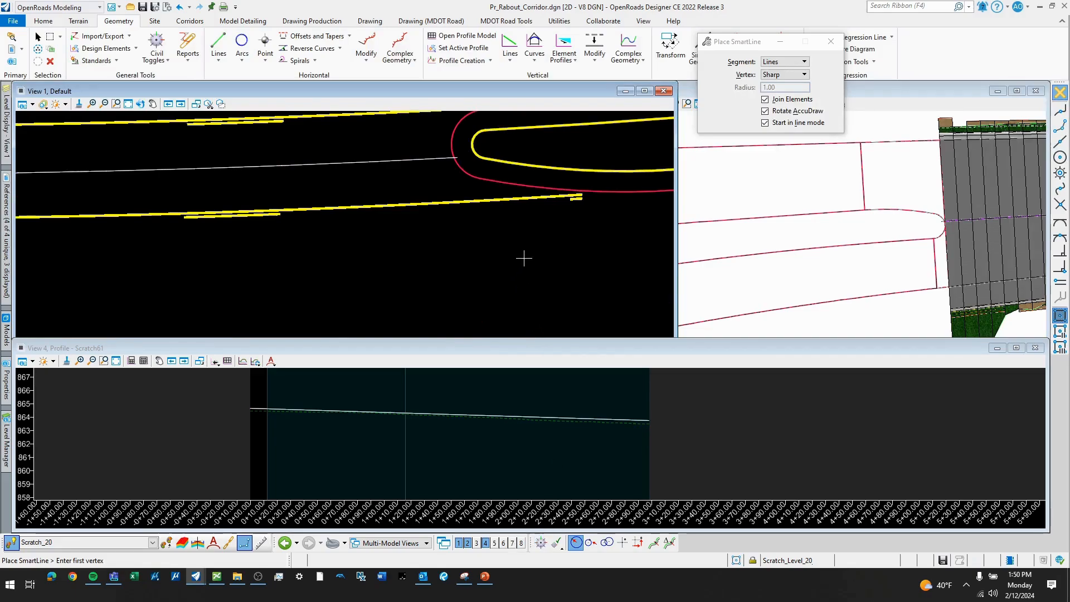
pyautogui.scroll(-2, 375, 257)
pyautogui.scroll(-2, 410, 261)
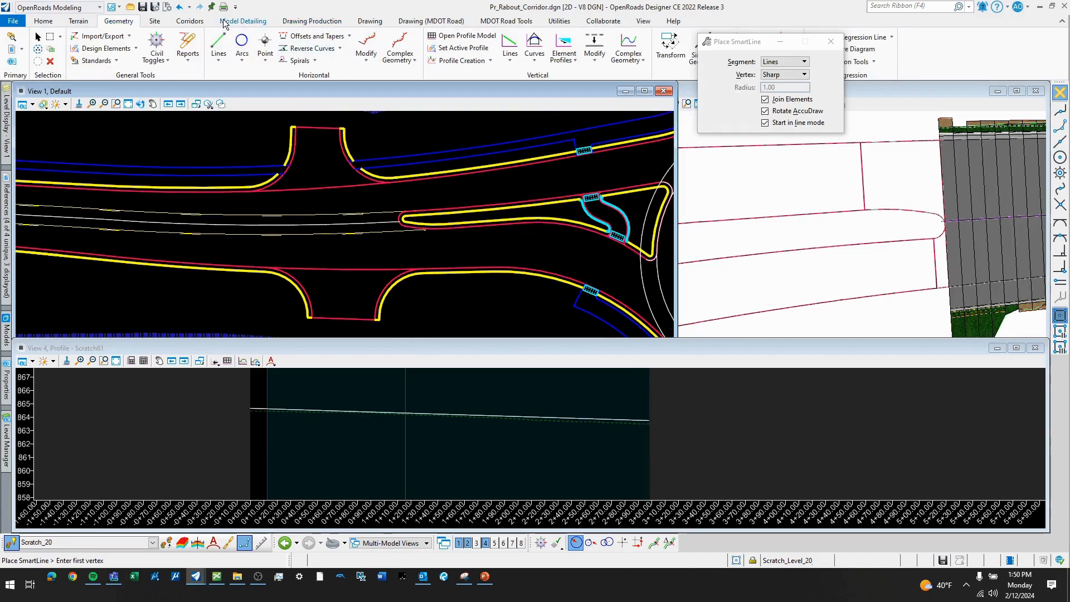
pyautogui.click(369, 21)
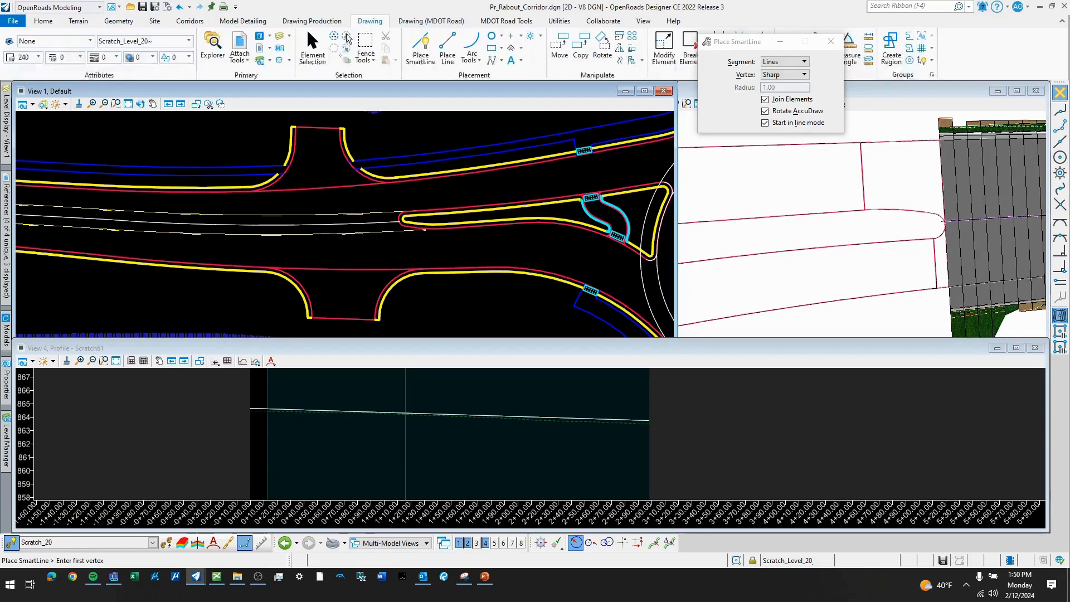
pyautogui.scroll(5, 390, 244)
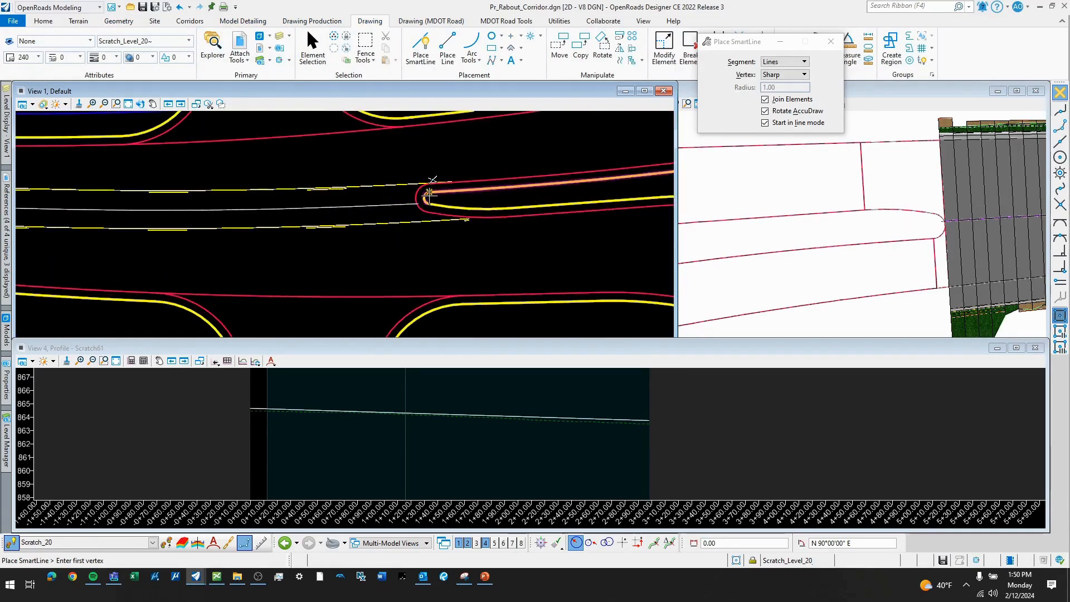
pyautogui.scroll(2, 402, 181)
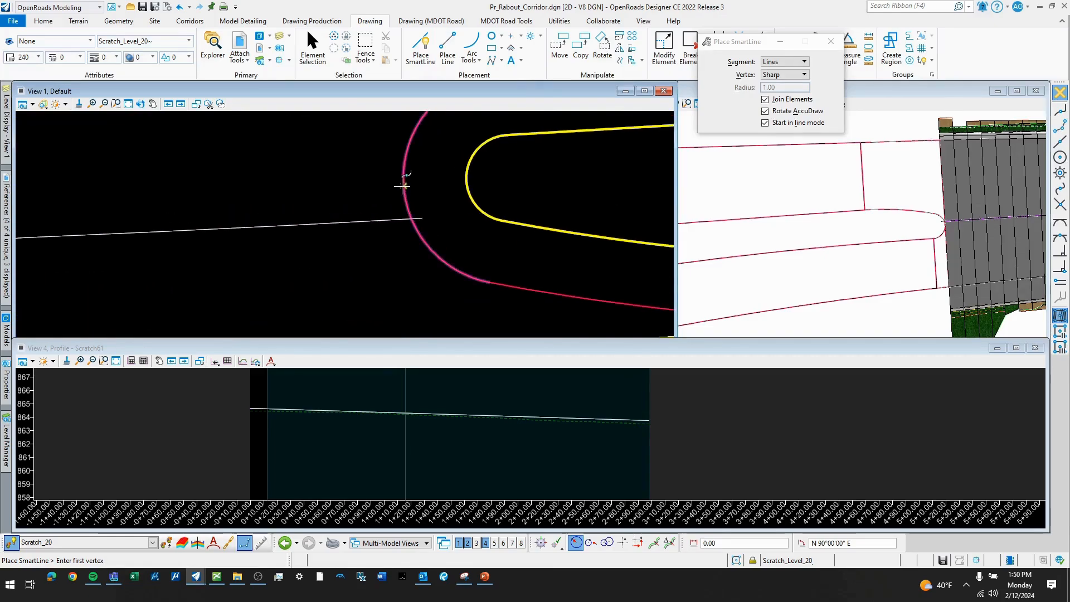
pyautogui.click(403, 169)
pyautogui.scroll(-4, 407, 170)
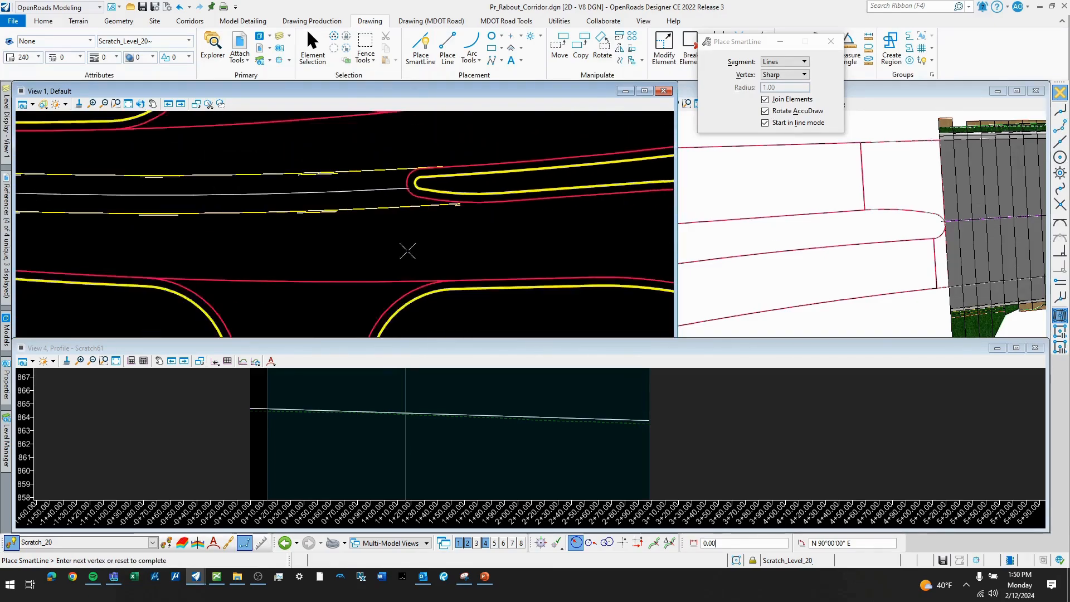
pyautogui.scroll(2, 415, 306)
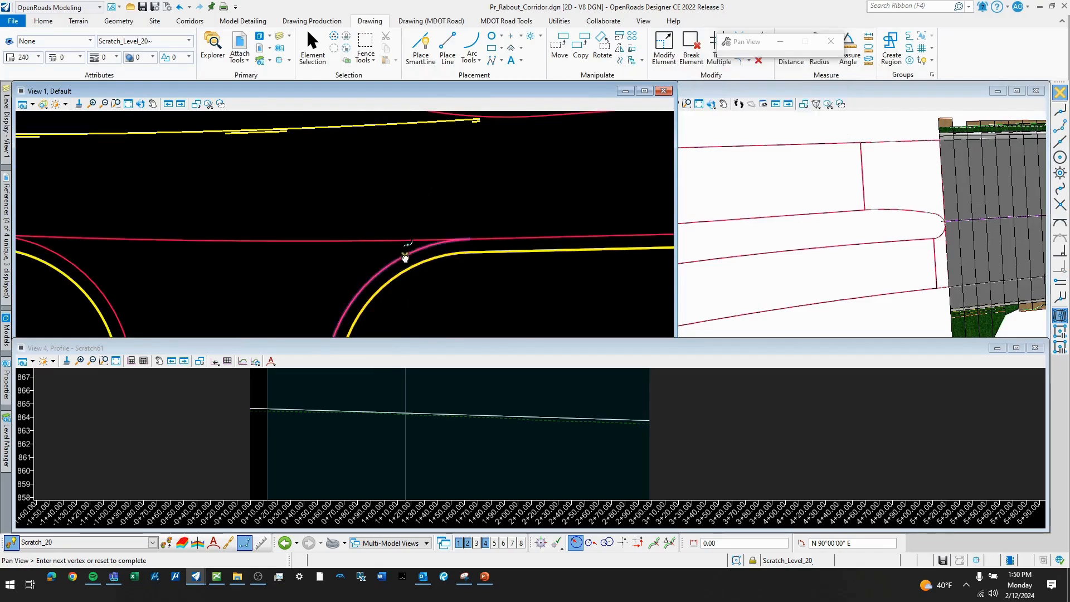
pyautogui.click(411, 279)
pyautogui.rightClick(411, 279)
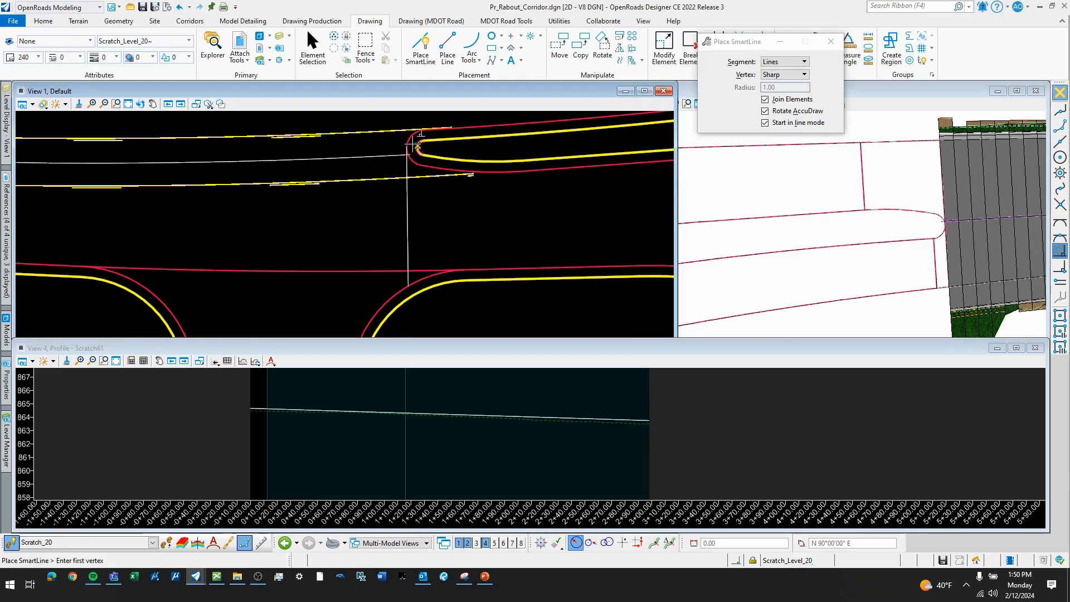
pyautogui.scroll(2, 406, 149)
pyautogui.scroll(1, 407, 150)
pyautogui.scroll(-3, 429, 167)
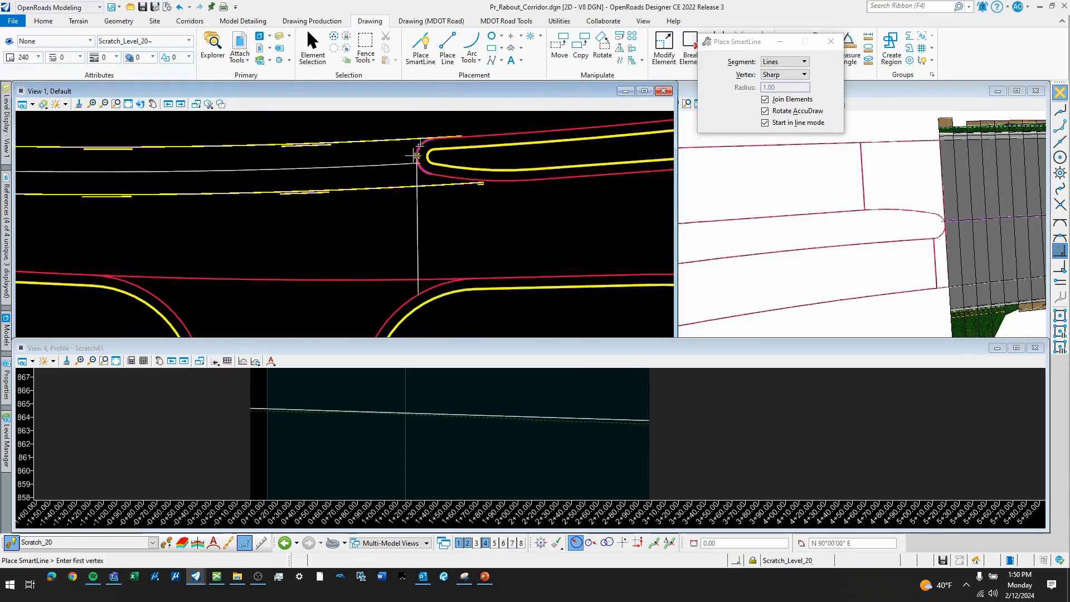
pyautogui.scroll(3, 418, 153)
pyautogui.scroll(2, 420, 152)
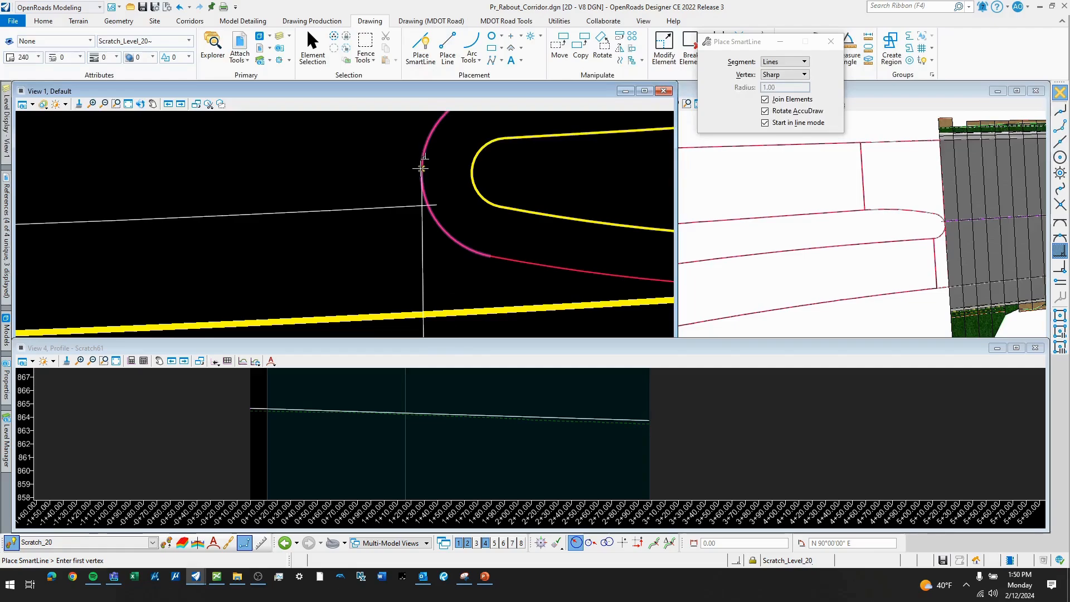
pyautogui.press('Escape')
pyautogui.scroll(-2, 436, 174)
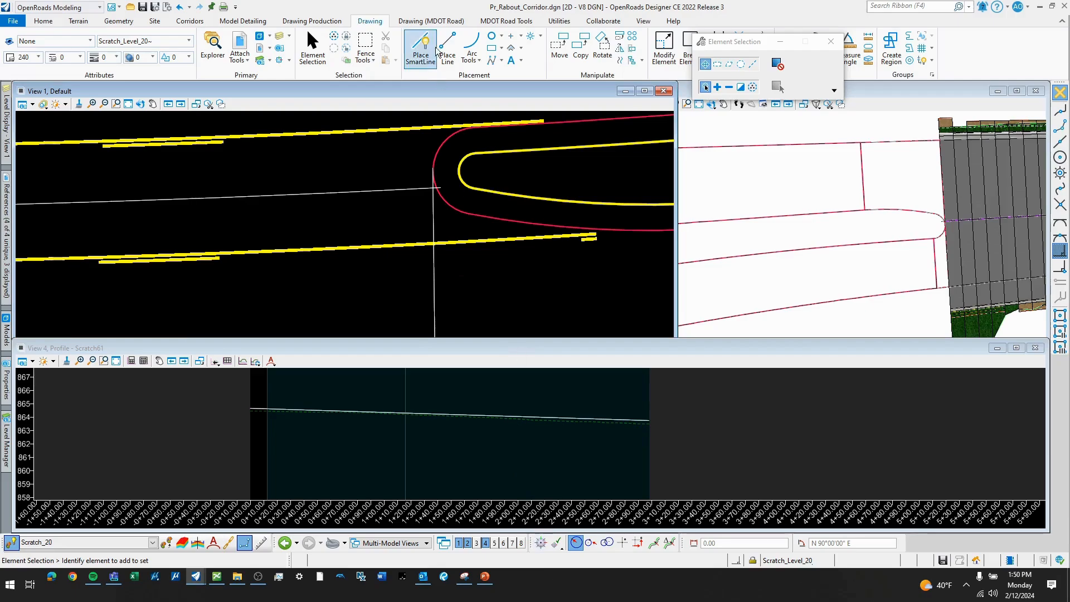
pyautogui.scroll(-2, 438, 243)
pyautogui.press('q')
pyautogui.click(451, 237)
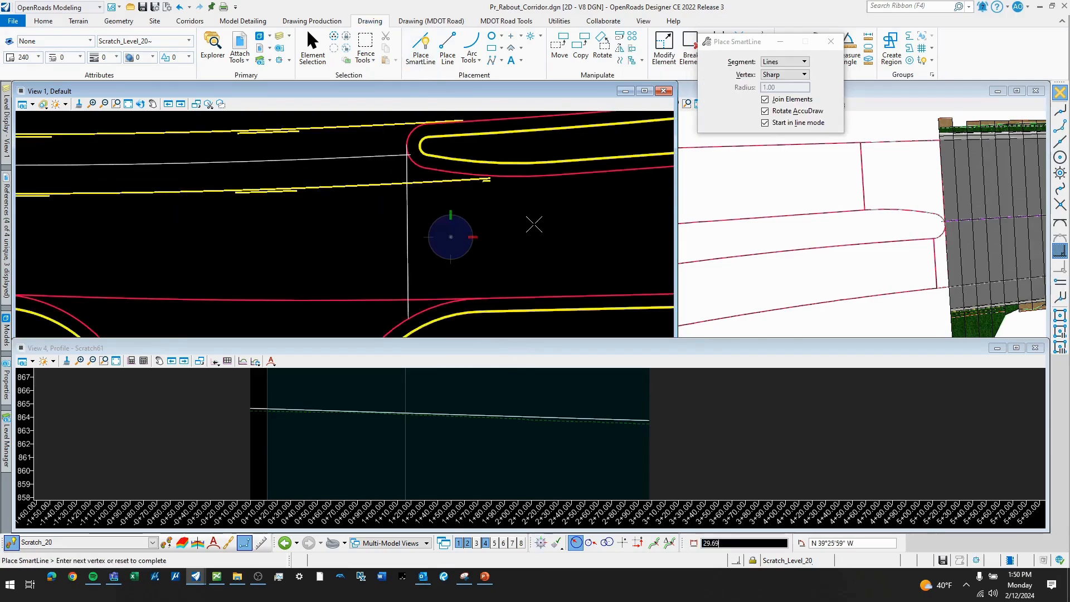
pyautogui.rightClick(536, 227)
# - Draw another SmartLine from the splitter island nose over the existing vertical line to the south driveway's curved edge
pyautogui.scroll(2, 405, 148)
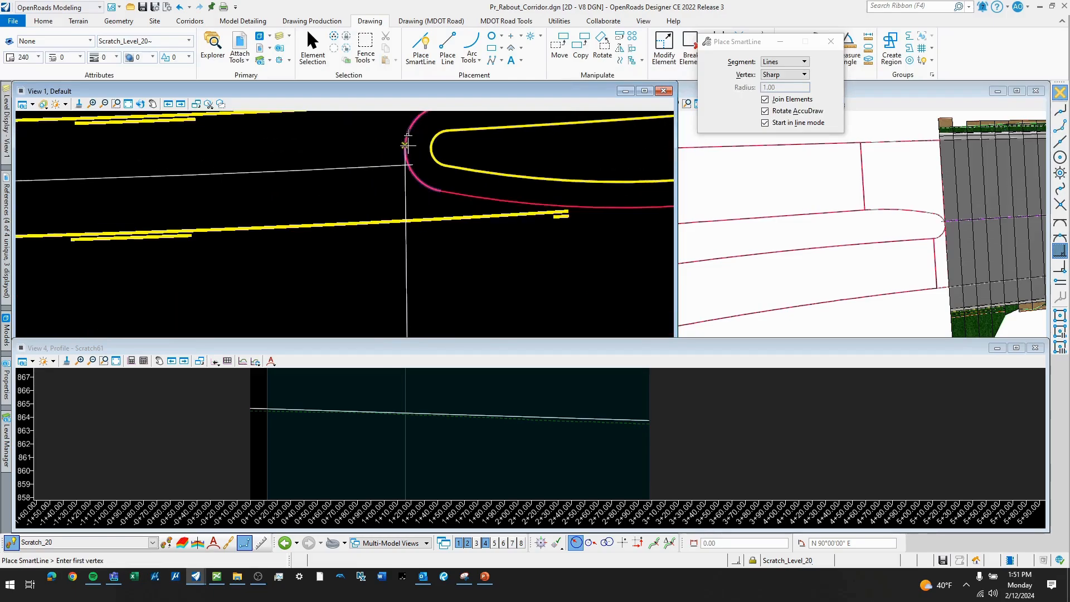
pyautogui.scroll(1, 405, 147)
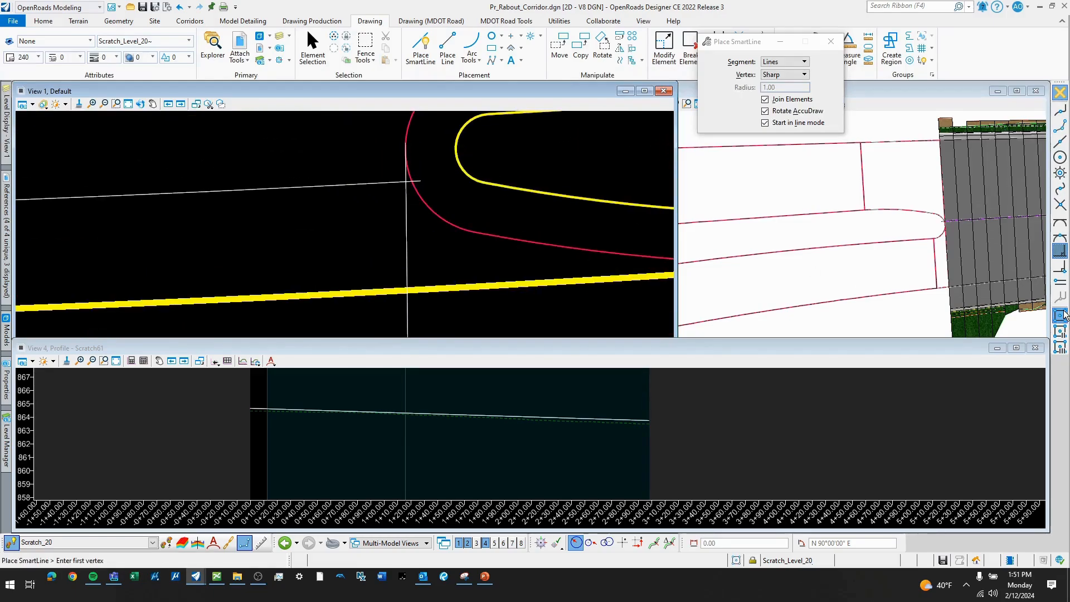
pyautogui.click(411, 155)
pyautogui.scroll(-3, 411, 154)
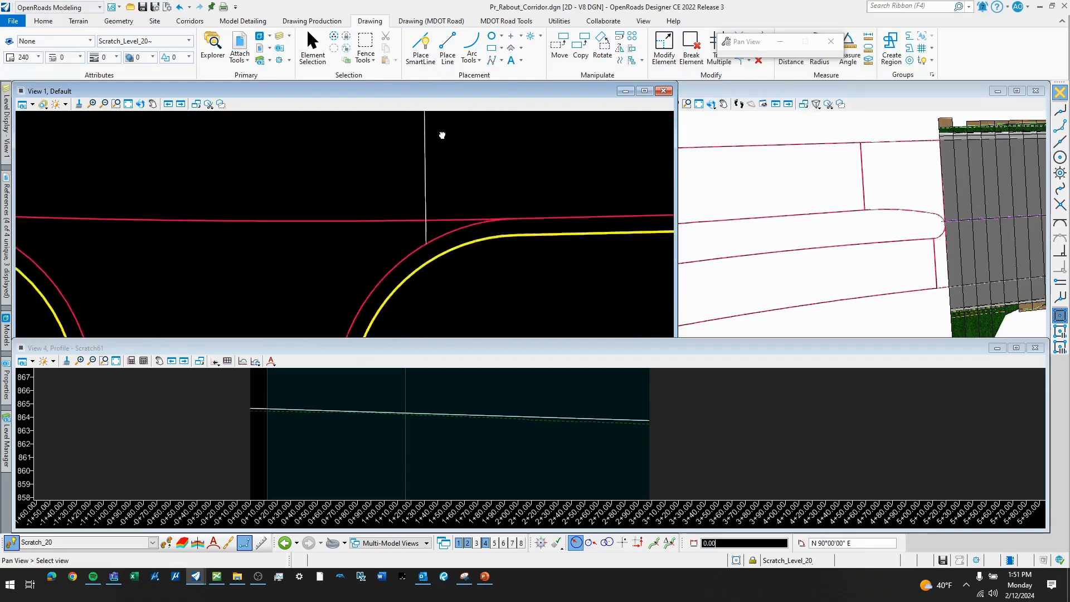
pyautogui.click(438, 235)
pyautogui.rightClick(444, 233)
pyautogui.moveTo(458, 226); pyautogui.dragTo(467, 330, button='middle')
pyautogui.scroll(-2, 466, 326)
pyautogui.press('Escape')
# - Stretch the vertical line's upper end from the splitter island nose north past the approach's northern pavement edge
pyautogui.scroll(1, 453, 189)
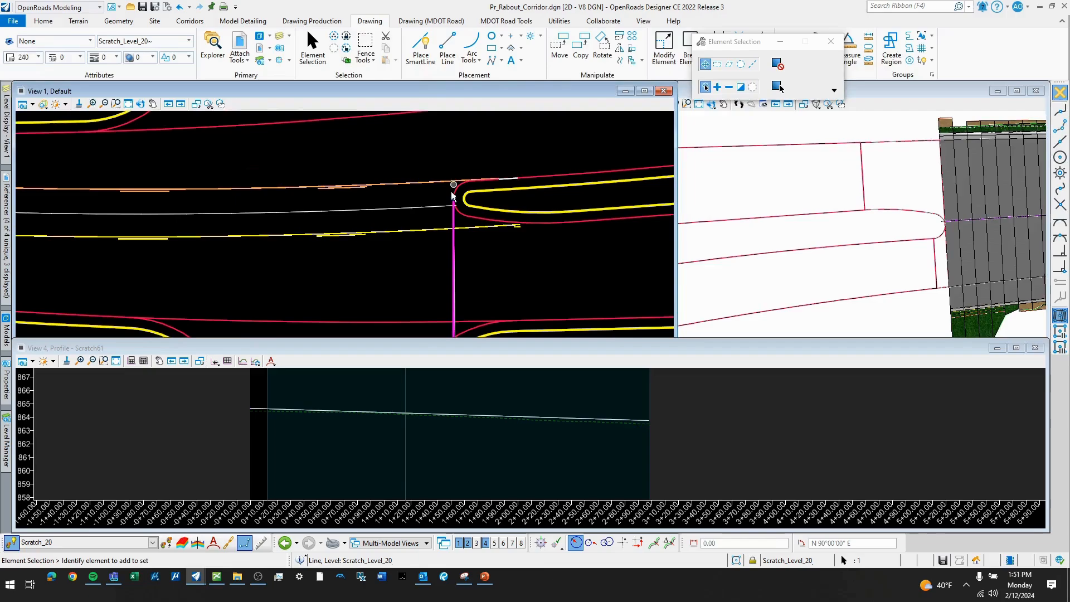
pyautogui.scroll(-2, 452, 200)
pyautogui.moveTo(451, 168); pyautogui.dragTo(449, 208, button='middle')
pyautogui.moveTo(450, 239); pyautogui.dragTo(453, 145)
pyautogui.scroll(2, 471, 290)
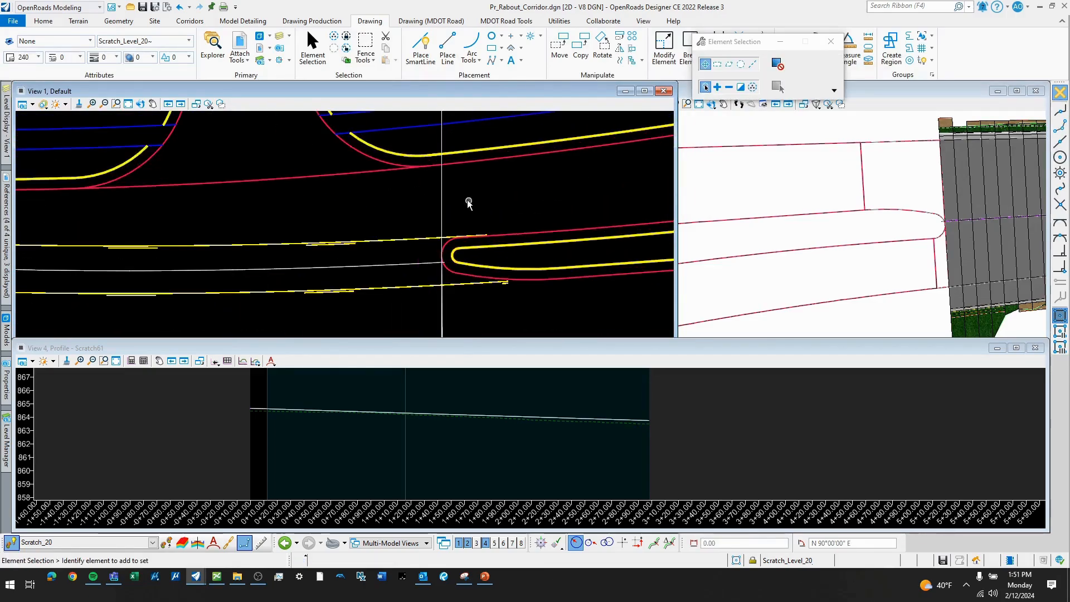
# - Draw a civil line from the west splitter island's nose due north to the northern pavement edge, 22.63 ft long
pyautogui.scroll(2, 470, 290)
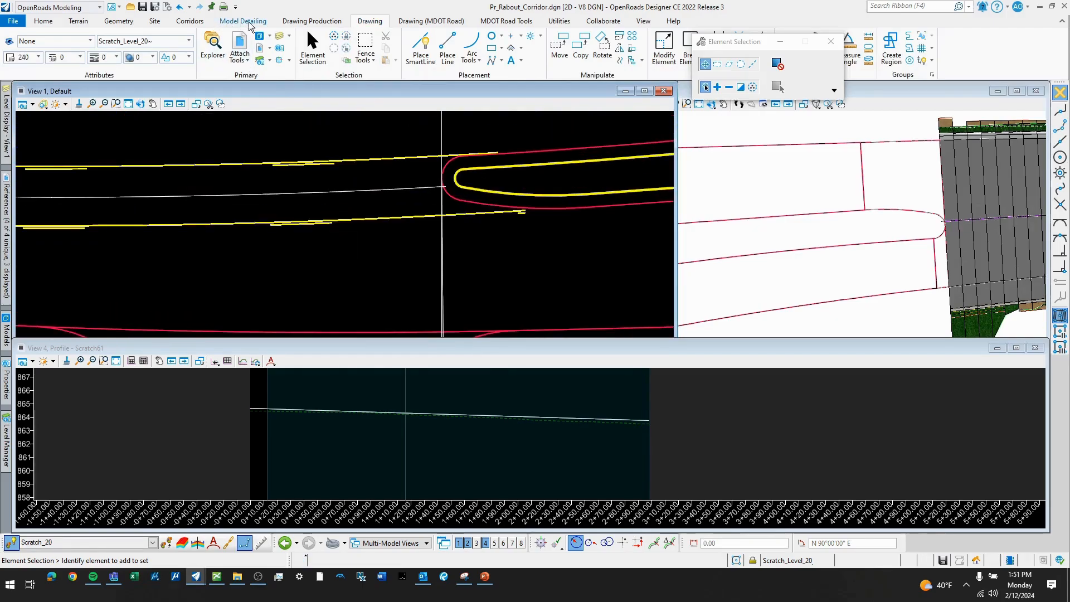
pyautogui.click(119, 20)
pyautogui.click(218, 56)
pyautogui.click(255, 85)
pyautogui.scroll(4, 434, 172)
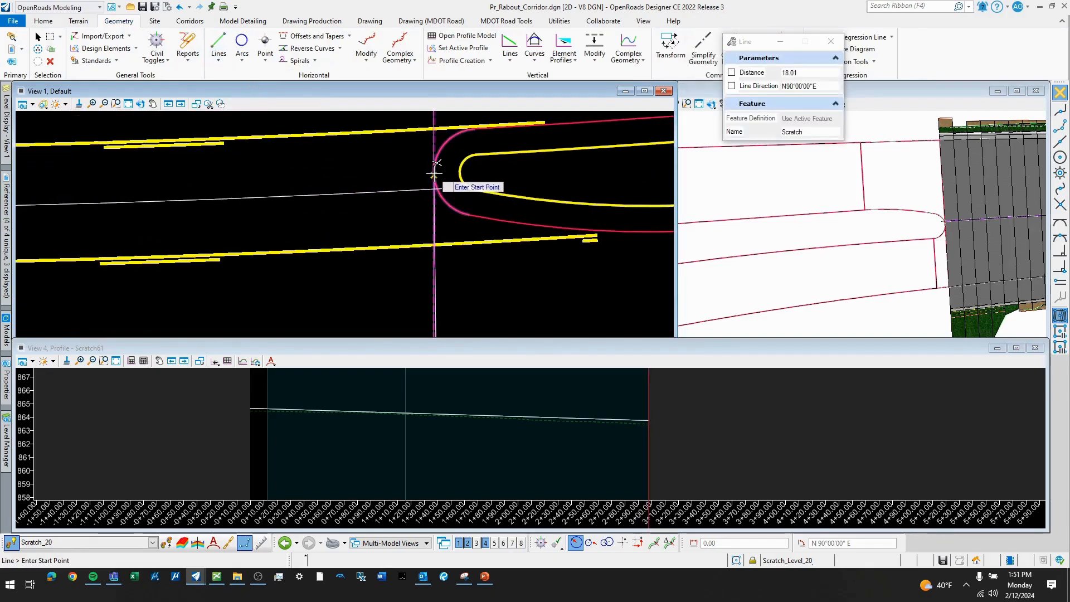
pyautogui.scroll(3, 434, 170)
pyautogui.click(434, 168)
pyautogui.scroll(-3, 411, 246)
pyautogui.scroll(-2, 409, 270)
pyautogui.moveTo(434, 146); pyautogui.dragTo(442, 232, button='middle')
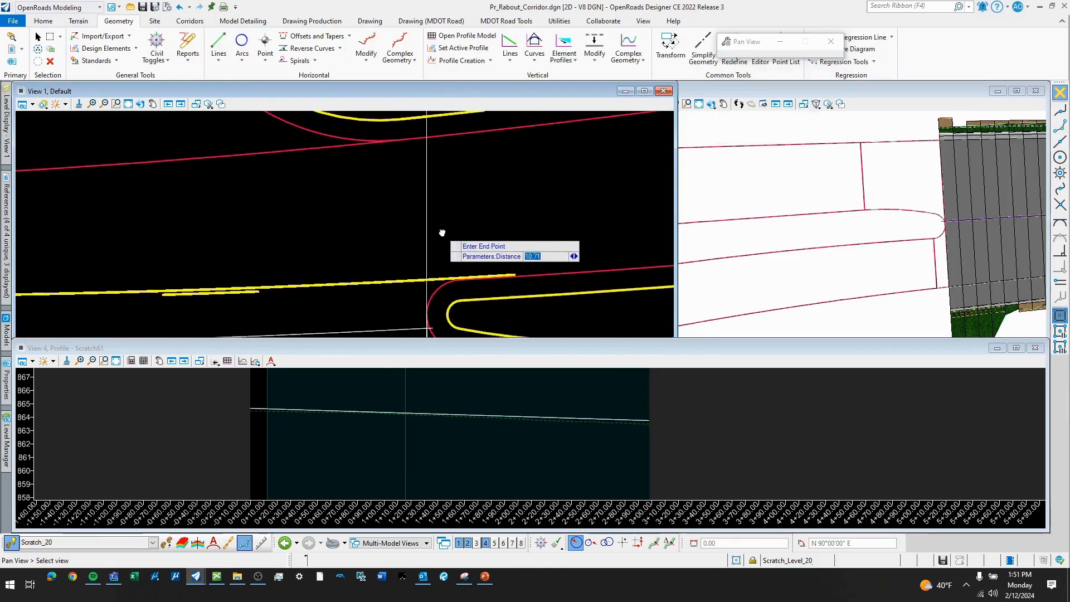
pyautogui.scroll(-2, 441, 234)
pyautogui.scroll(2, 429, 191)
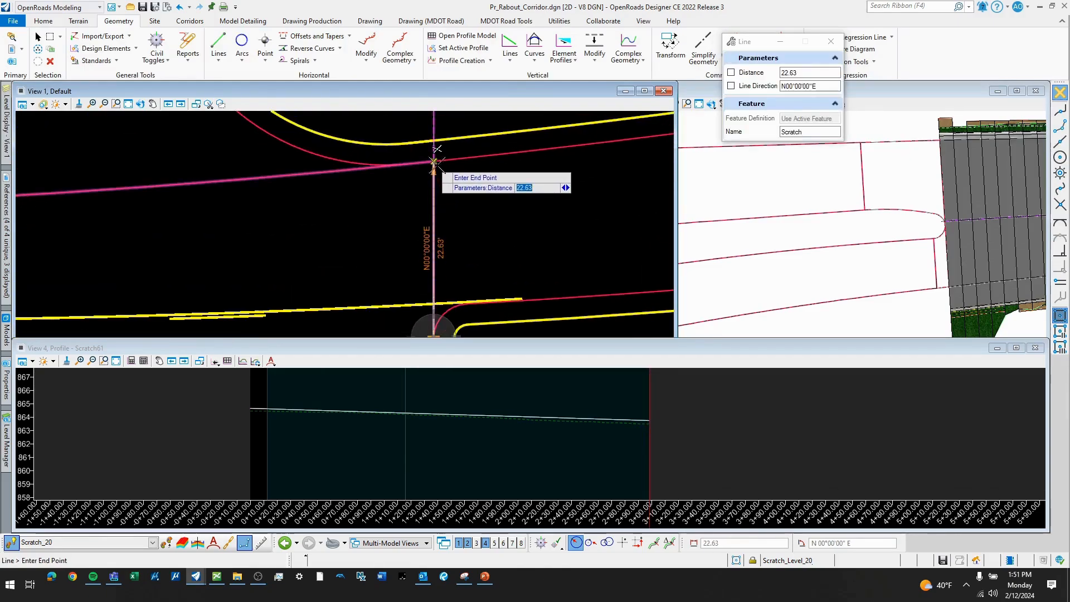
pyautogui.click(437, 149)
pyautogui.scroll(-2, 486, 129)
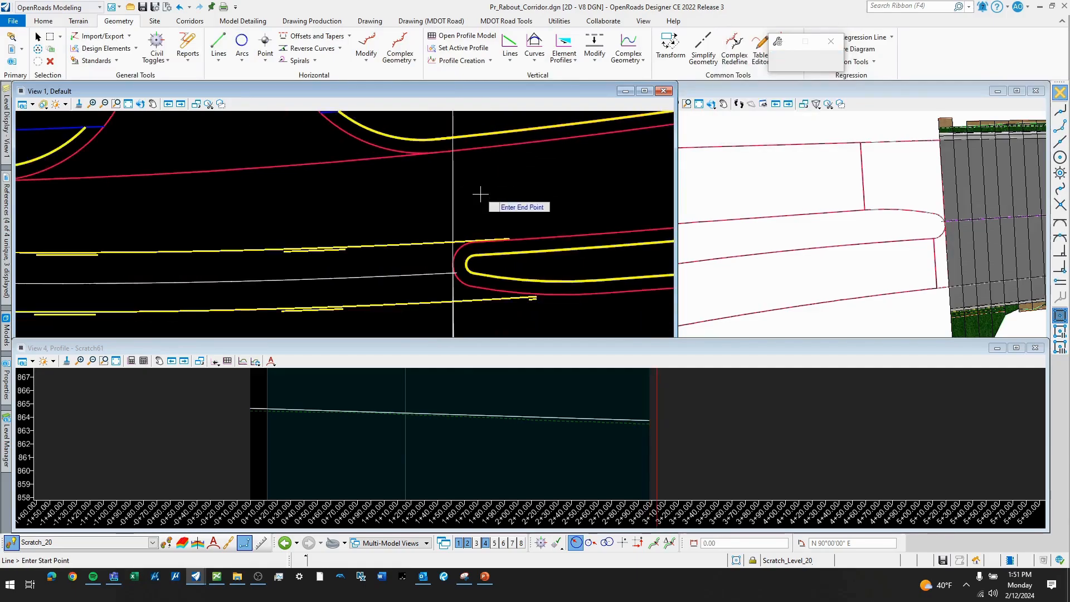
pyautogui.press('Escape')
pyautogui.scroll(-3, 474, 139)
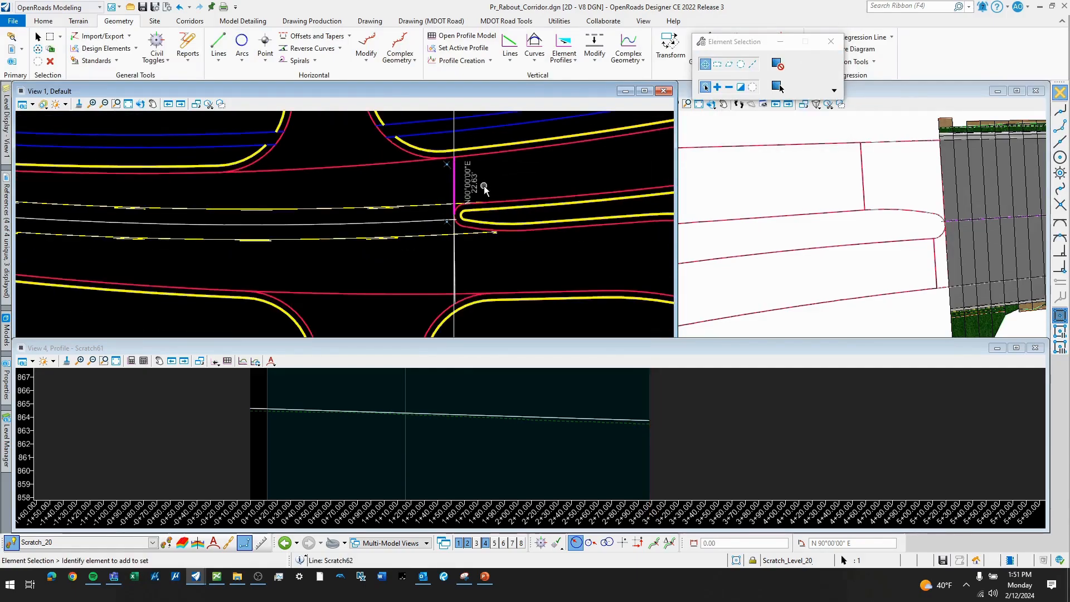
# - Draw a civil line from the splitter island nose south to the southern pavement edge, 31.36 ft long
pyautogui.click(223, 58)
pyautogui.click(254, 81)
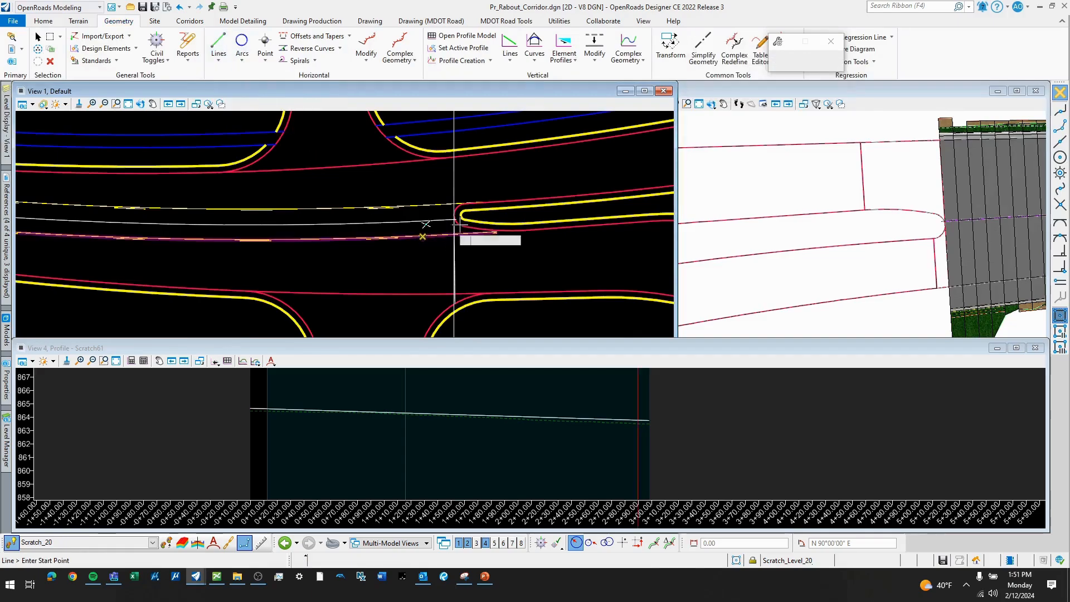
pyautogui.scroll(5, 454, 215)
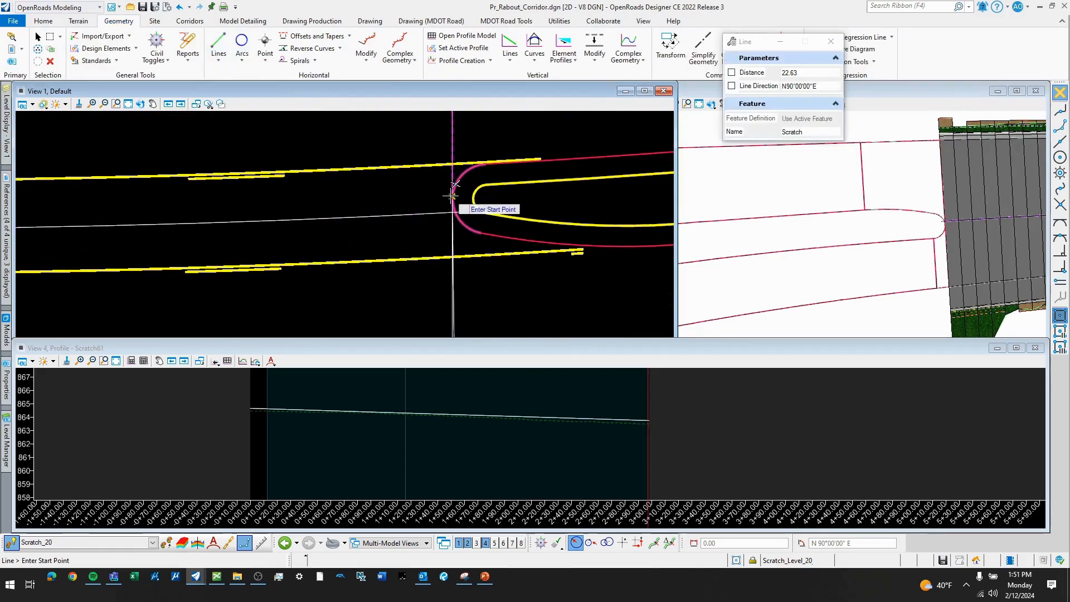
pyautogui.scroll(4, 454, 184)
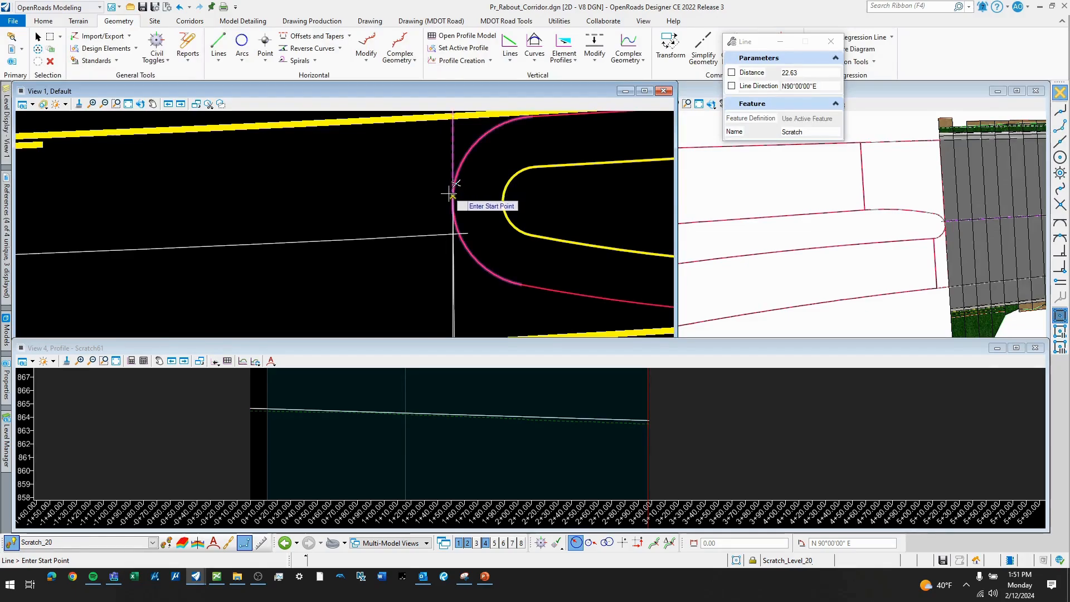
pyautogui.click(455, 183)
pyautogui.scroll(-6, 463, 178)
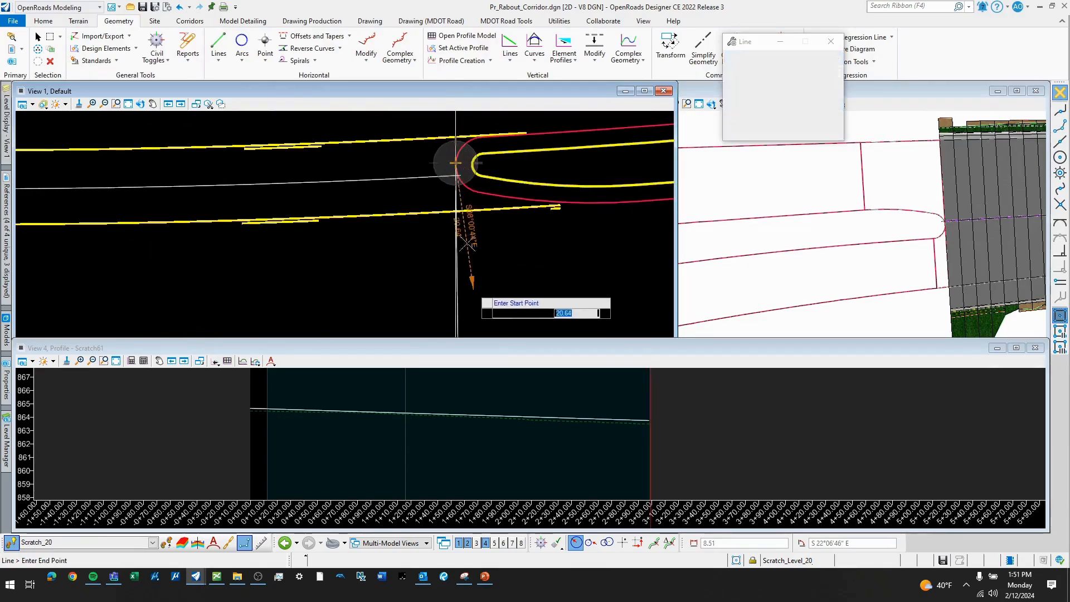
pyautogui.scroll(2, 469, 223)
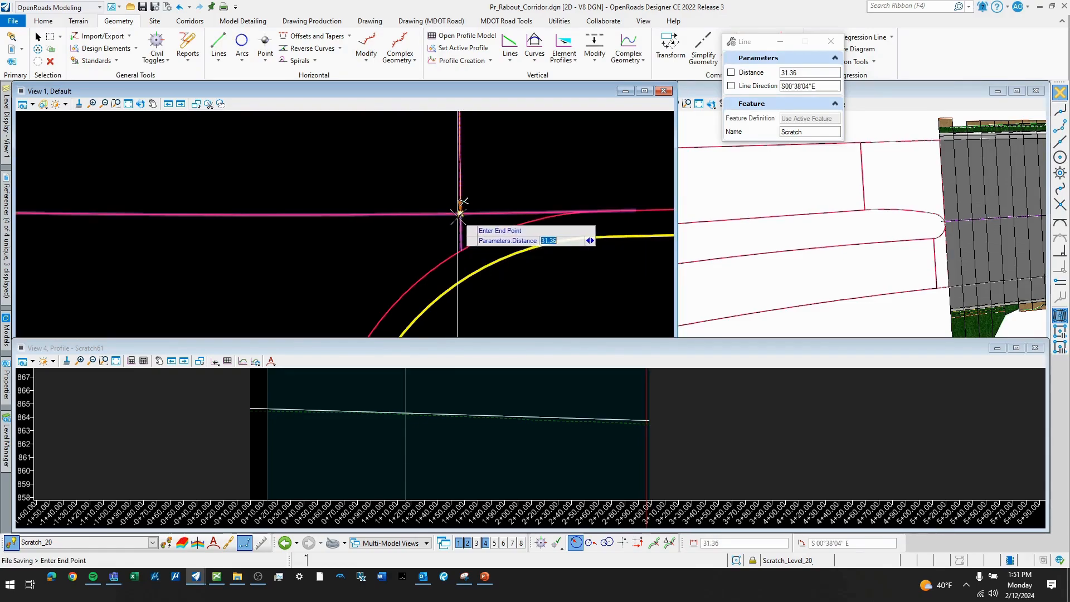
pyautogui.click(457, 214)
pyautogui.scroll(-4, 461, 242)
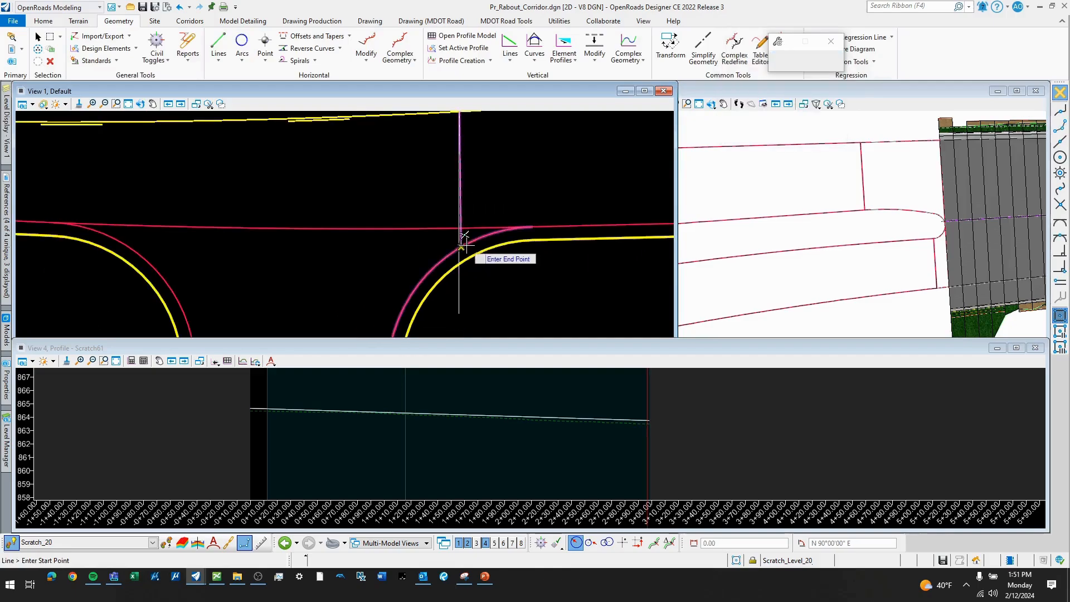
# - Delete the leftover vertical guide lines running from the splitter island nose past the southern pavement edge
pyautogui.rightClick(463, 301)
pyautogui.click(461, 304)
pyautogui.scroll(-3, 461, 299)
pyautogui.press('Delete')
pyautogui.press('Escape')
pyautogui.scroll(3, 462, 278)
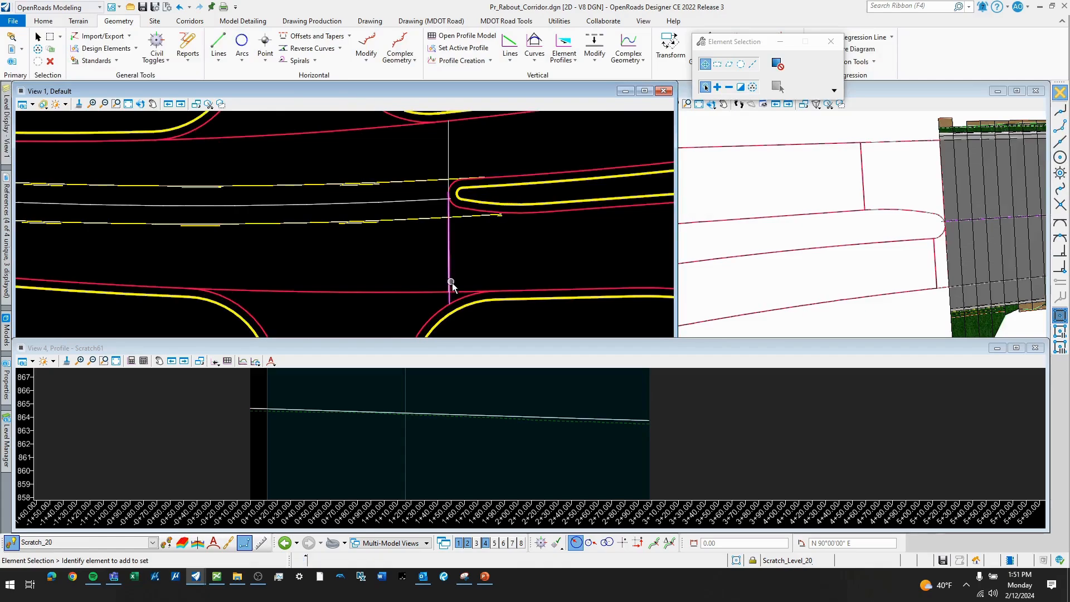
pyautogui.scroll(-3, 473, 244)
pyautogui.scroll(3, 479, 250)
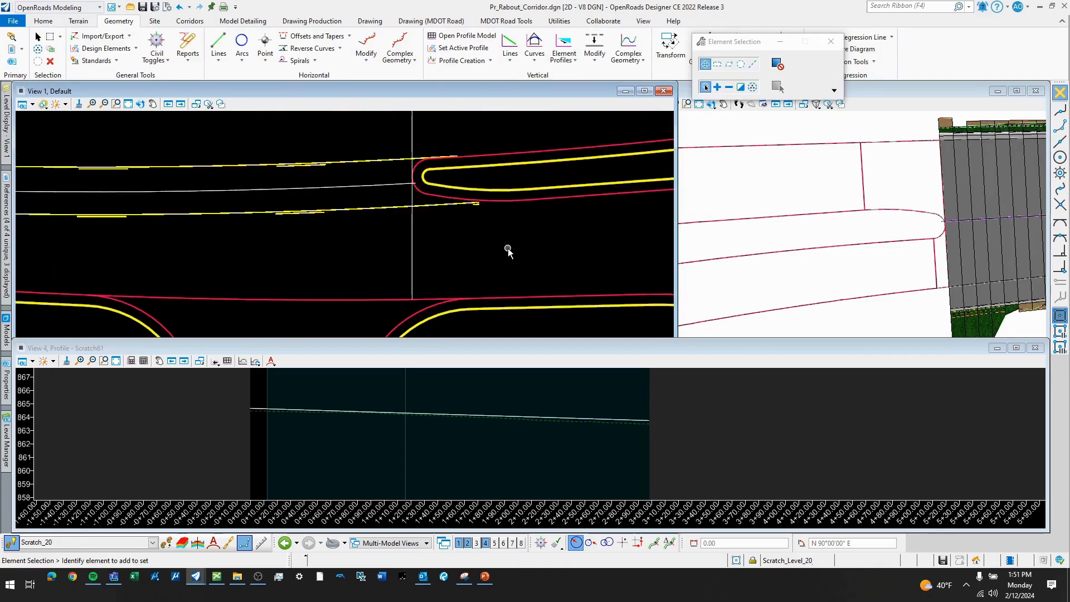
# - Place a vertical SmartLine from the splitter island's outer south edge to beyond the southern pavement edge, about 33 ft long
pyautogui.scroll(1, 421, 190)
pyautogui.scroll(-2, 496, 262)
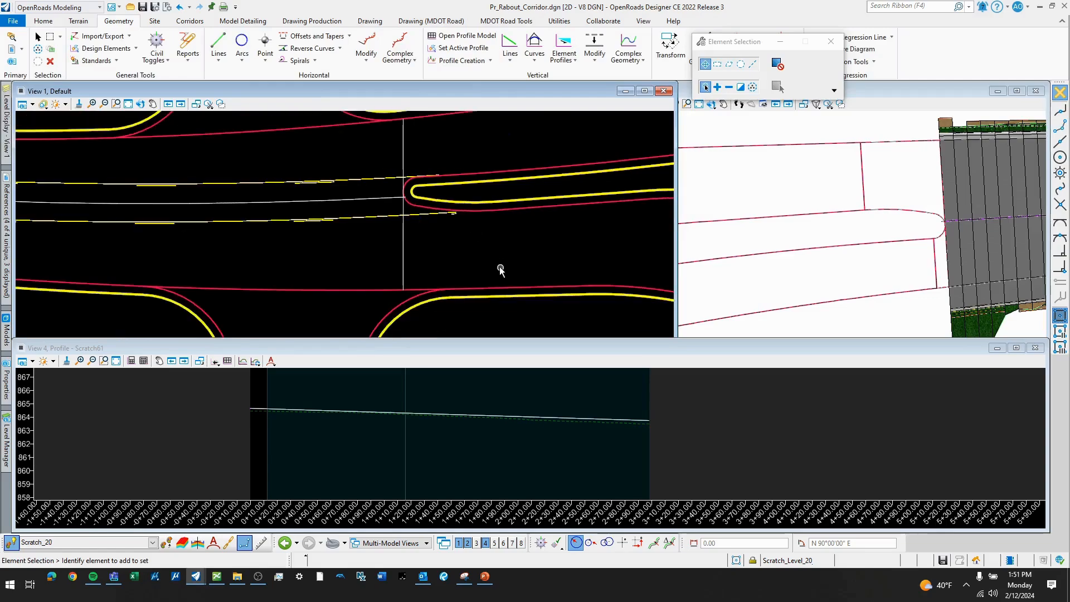
pyautogui.scroll(2, 486, 248)
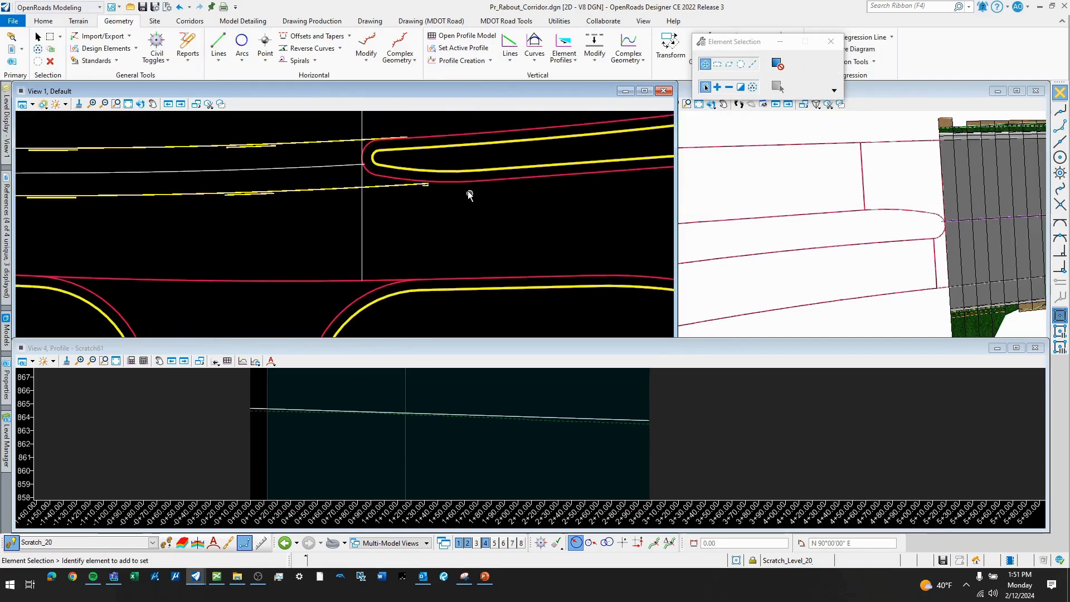
pyautogui.press('q')
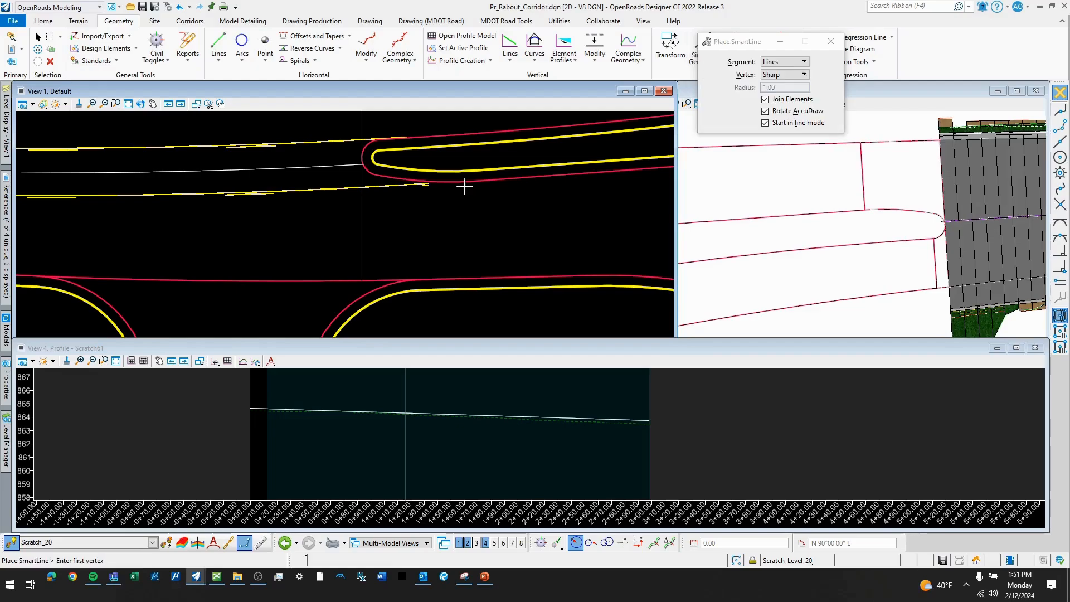
pyautogui.click(478, 182)
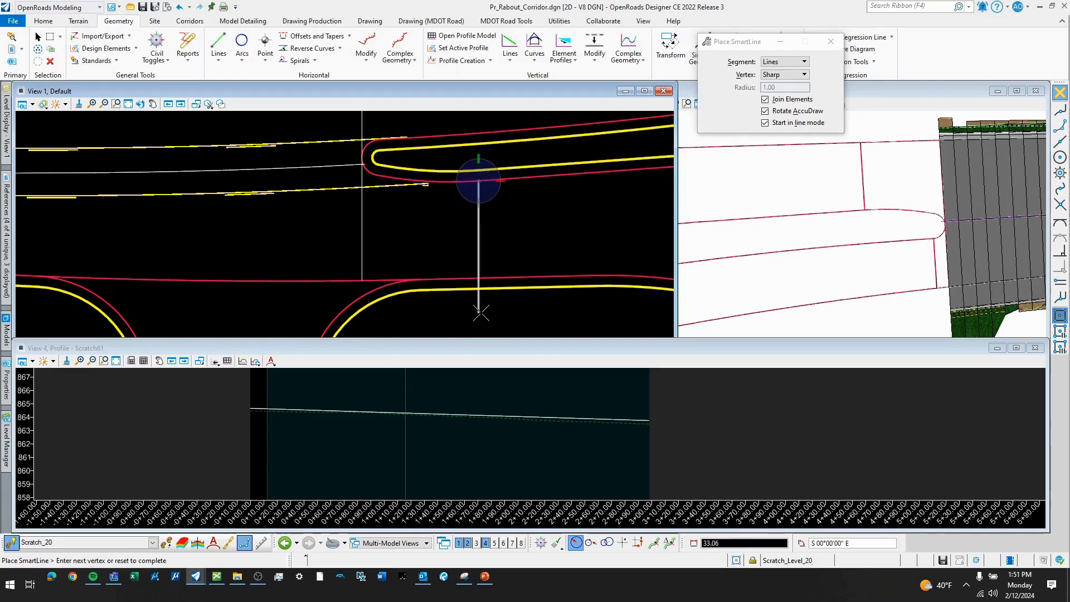
pyautogui.click(478, 312)
pyautogui.rightClick(497, 234)
pyautogui.click(503, 215)
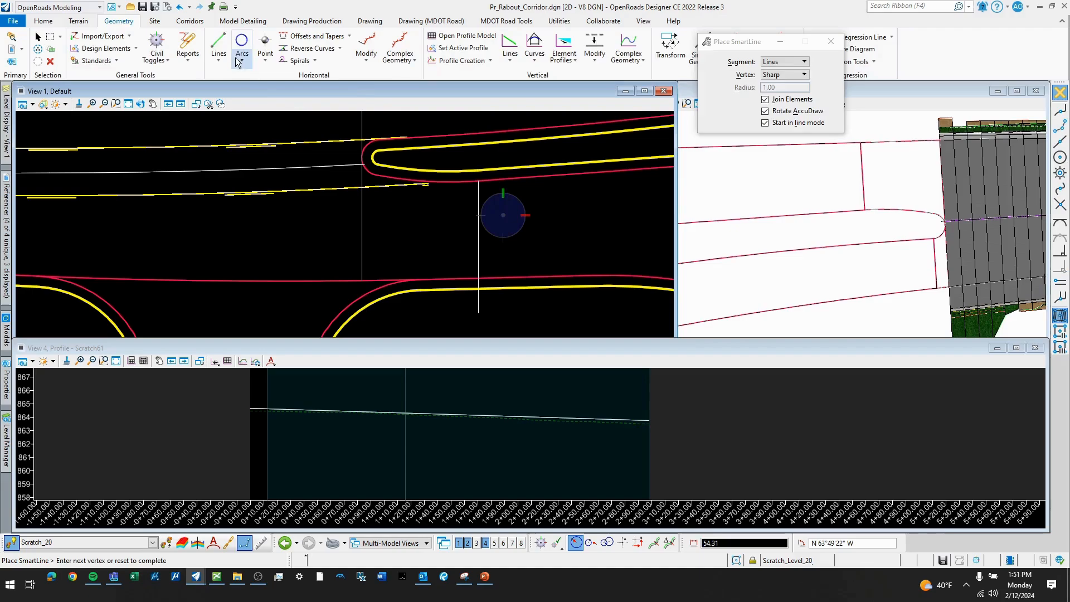
pyautogui.press('Escape')
# - Draw a 24.56 ft civil line over the SmartLine from the island's south edge to the southern pavement edge, and remove the leftover SmartLine
pyautogui.click(219, 56)
pyautogui.click(251, 76)
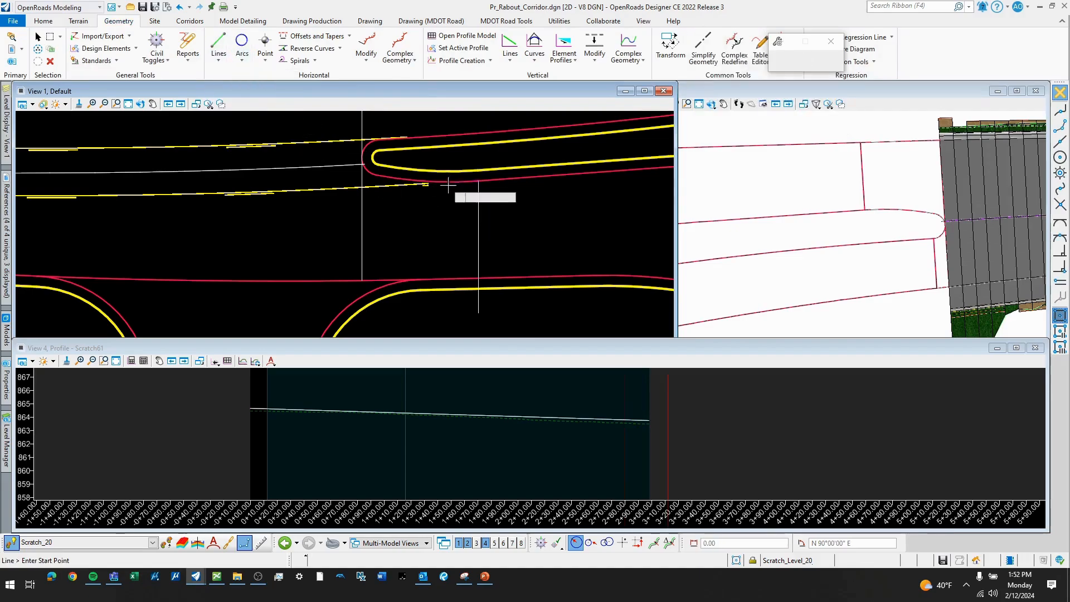
pyautogui.click(478, 182)
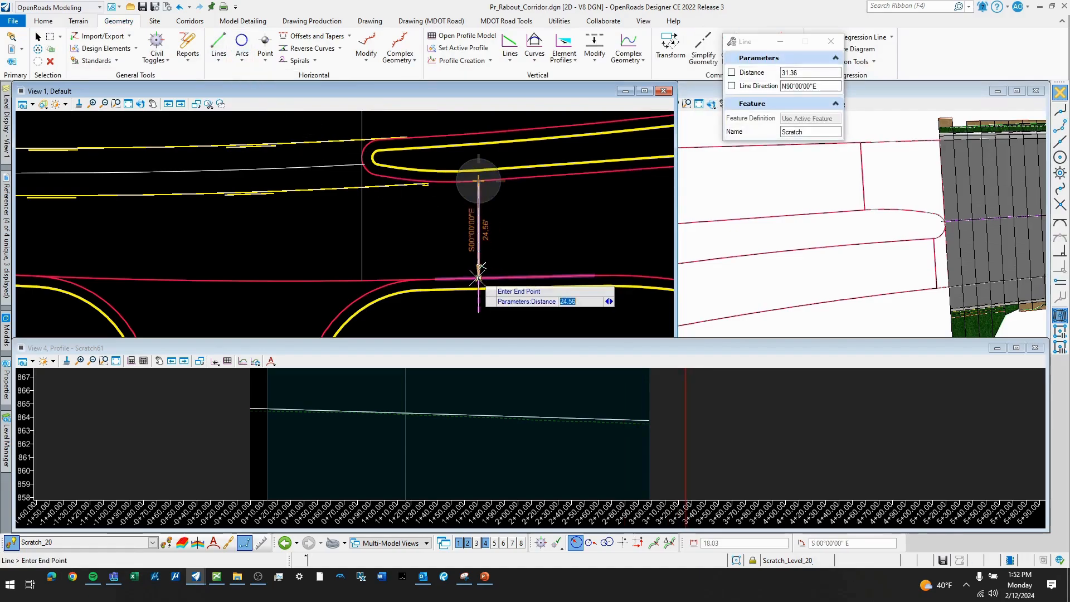
pyautogui.click(513, 277)
pyautogui.scroll(1, 492, 305)
pyautogui.press('Escape')
pyautogui.click(476, 306)
pyautogui.click(534, 273)
# - Examine the boundary outlines north and south of the splitter island nose, including the nose arc and the corner joints
pyautogui.scroll(-2, 487, 264)
pyautogui.scroll(2, 460, 239)
pyautogui.scroll(-2, 461, 244)
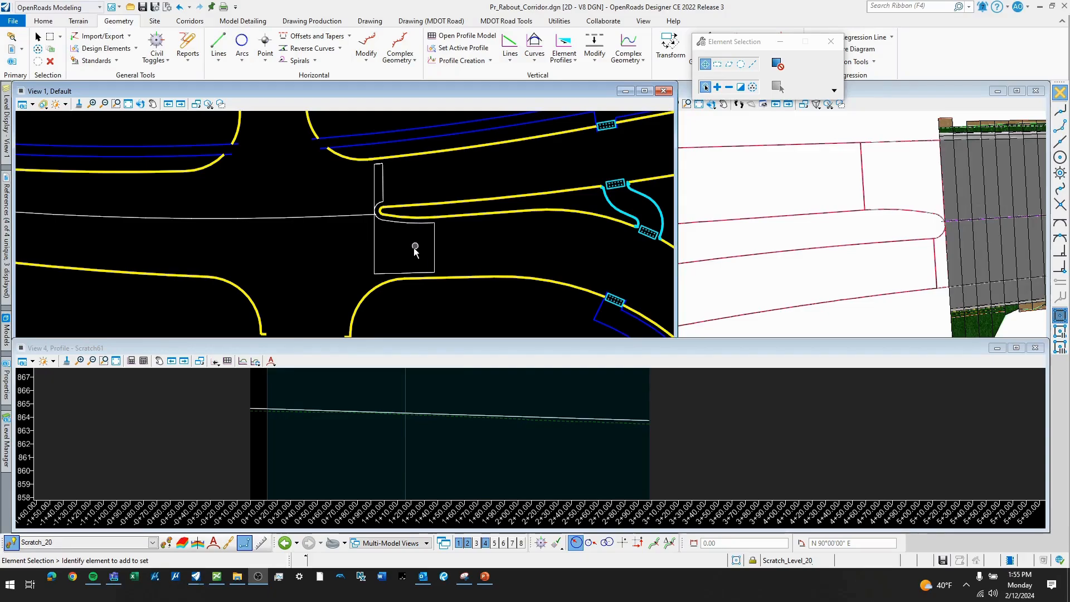
pyautogui.scroll(2, 406, 237)
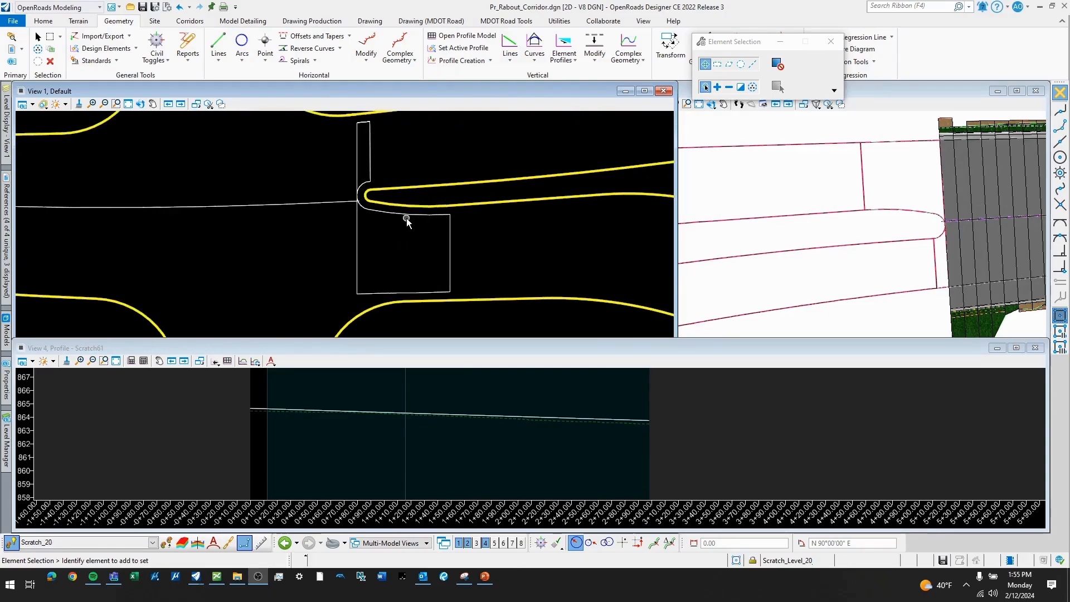
pyautogui.scroll(-2, 378, 218)
pyautogui.scroll(3, 362, 206)
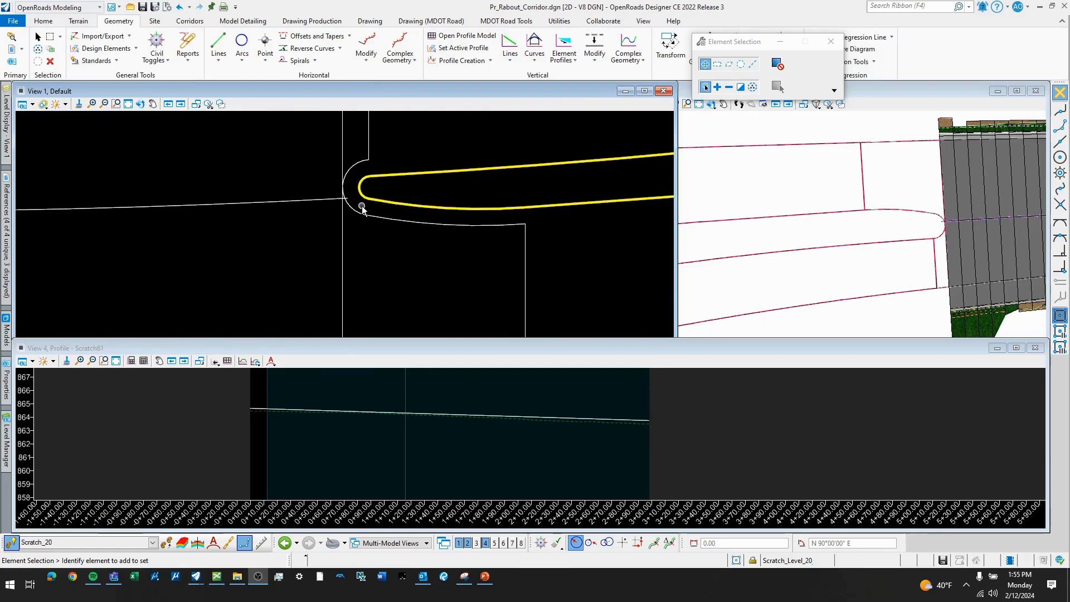
pyautogui.scroll(-2, 363, 231)
pyautogui.scroll(3, 349, 222)
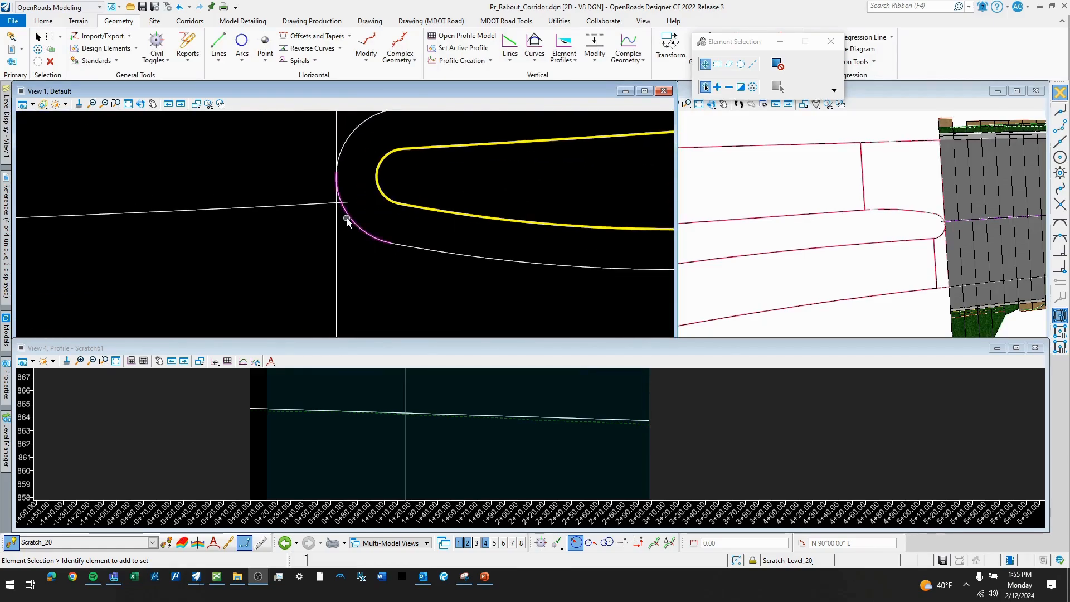
pyautogui.scroll(-3, 376, 161)
pyautogui.scroll(8, 533, 223)
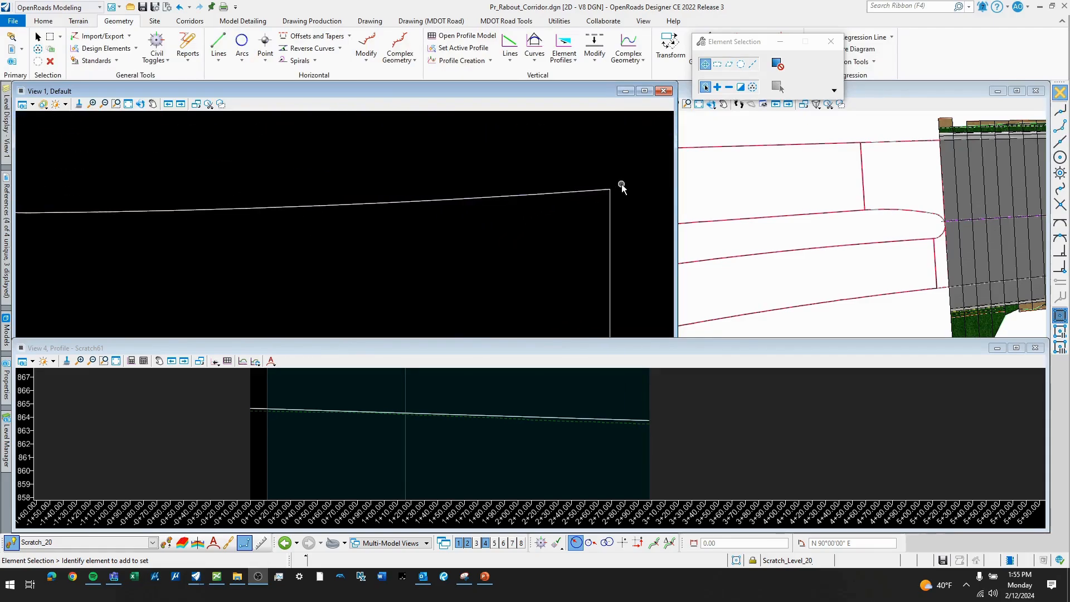
pyautogui.scroll(-3, 582, 184)
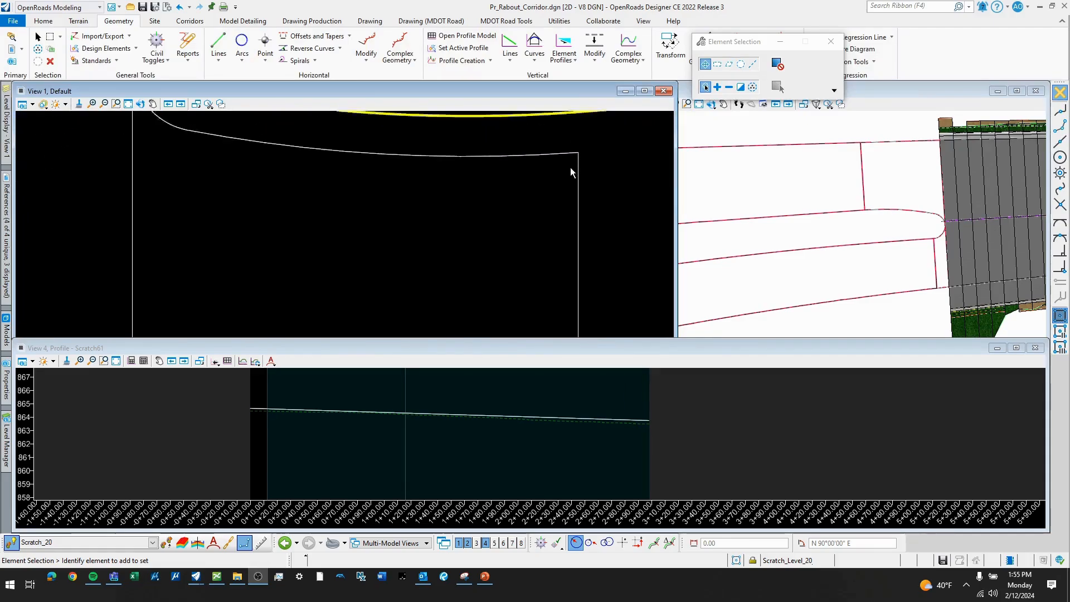
pyautogui.scroll(-3, 571, 170)
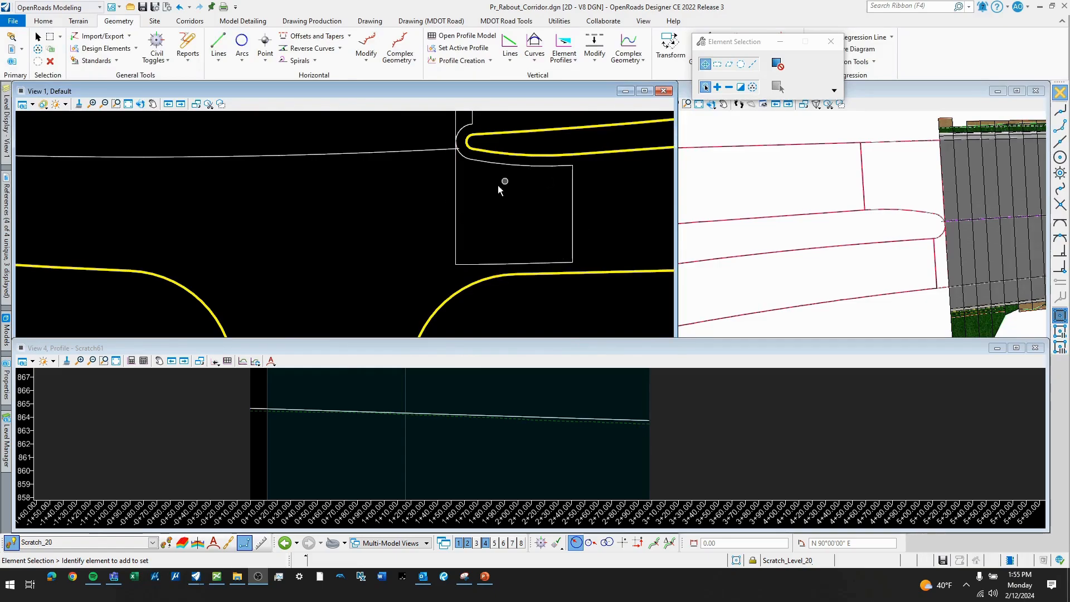
pyautogui.scroll(-3, 445, 212)
pyautogui.scroll(2, 466, 220)
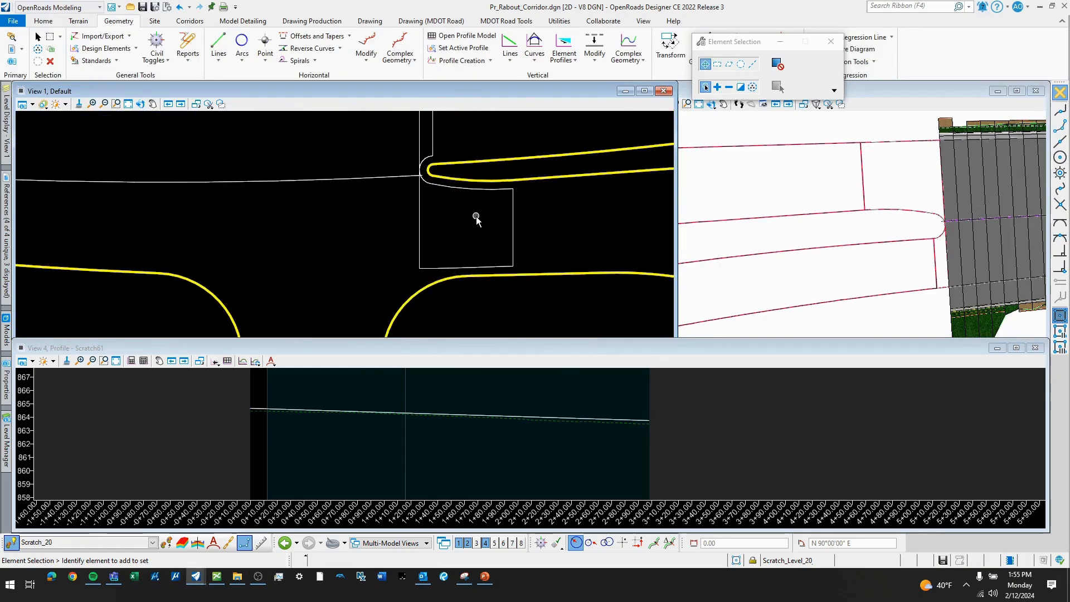
# - Join the lower nose arc and the island's southern edge curves into one element with Complex By Element
pyautogui.click(400, 51)
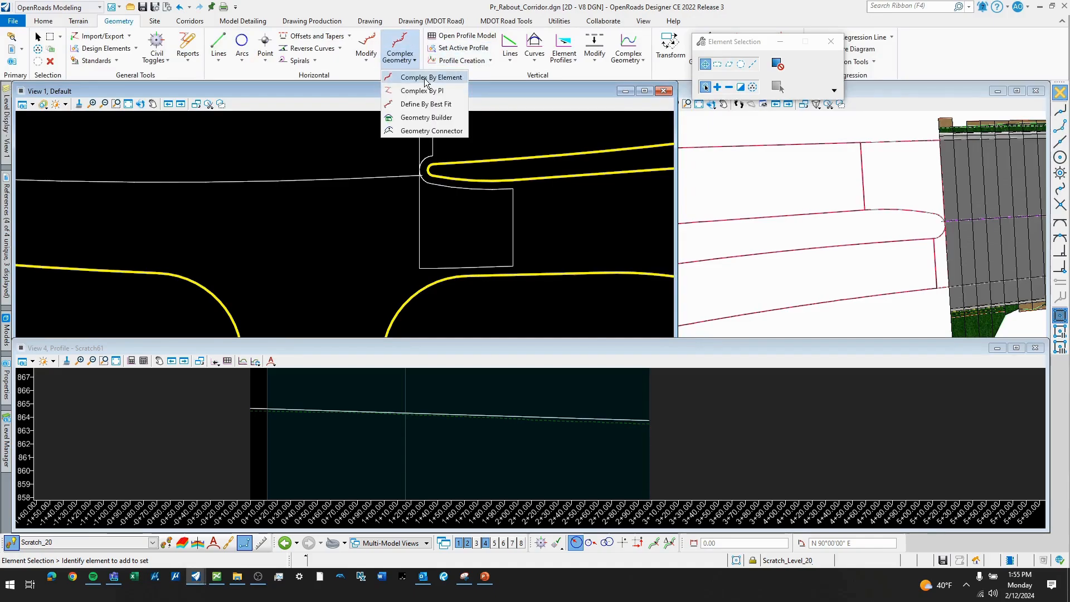
pyautogui.click(438, 76)
pyautogui.scroll(2, 397, 167)
pyautogui.scroll(2, 399, 163)
pyautogui.click(399, 163)
pyautogui.scroll(-2, 371, 172)
pyautogui.rightClick(451, 211)
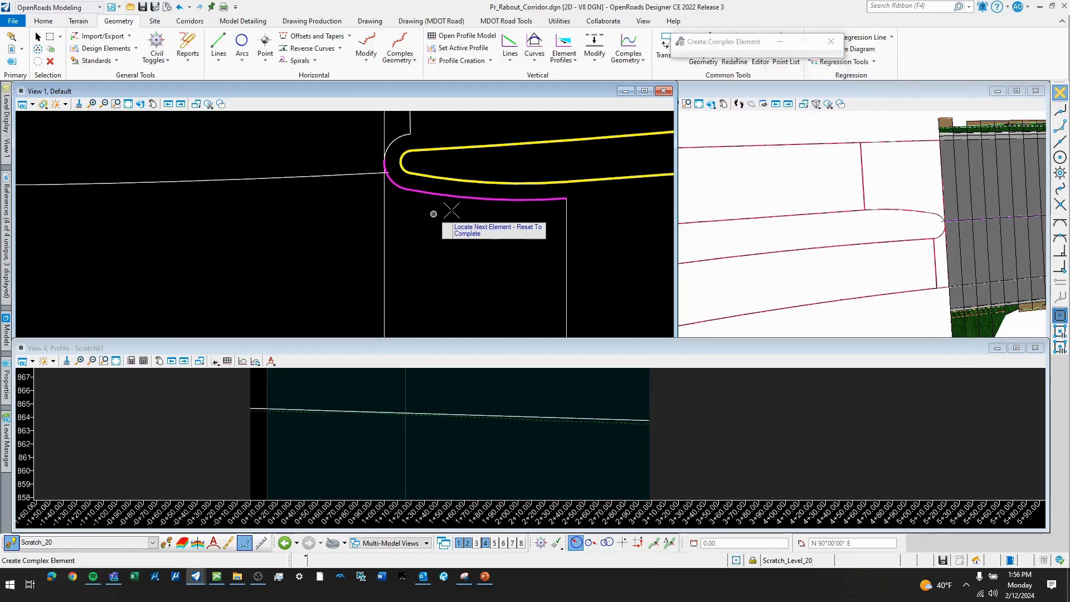
pyautogui.scroll(-1, 452, 210)
pyautogui.scroll(-1, 404, 165)
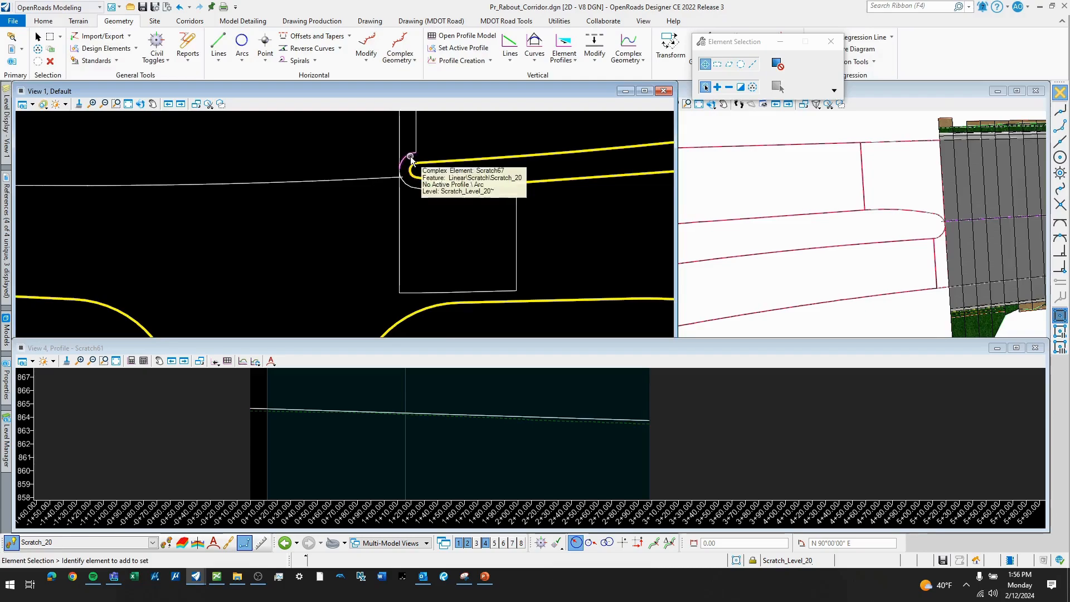
# - Open the profile model of the vertical line between the island nose and the southern pavement edge in View 4
pyautogui.scroll(-2, 414, 229)
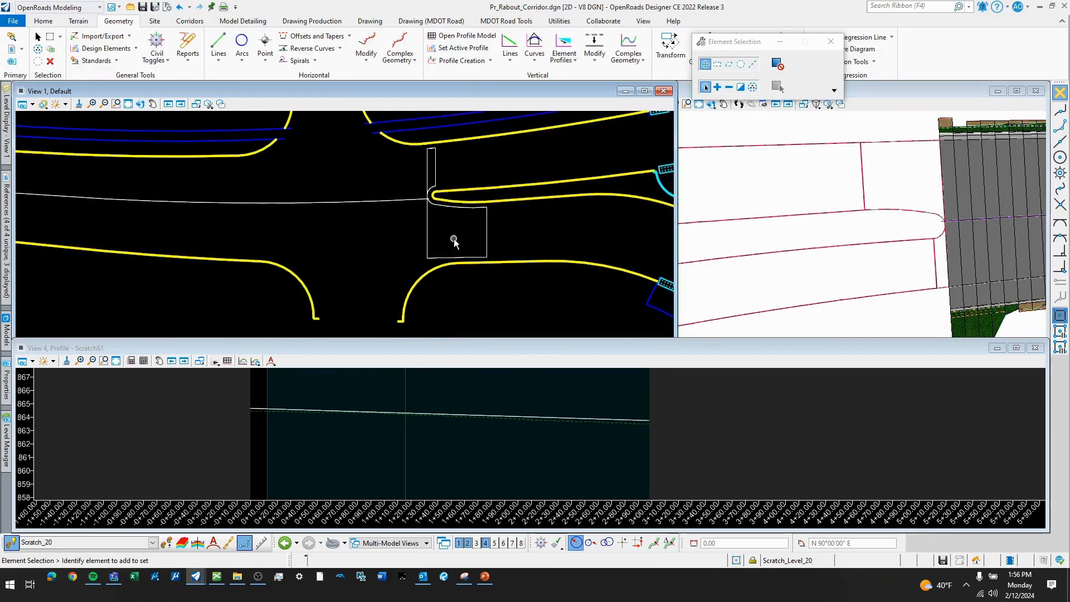
pyautogui.scroll(1, 443, 223)
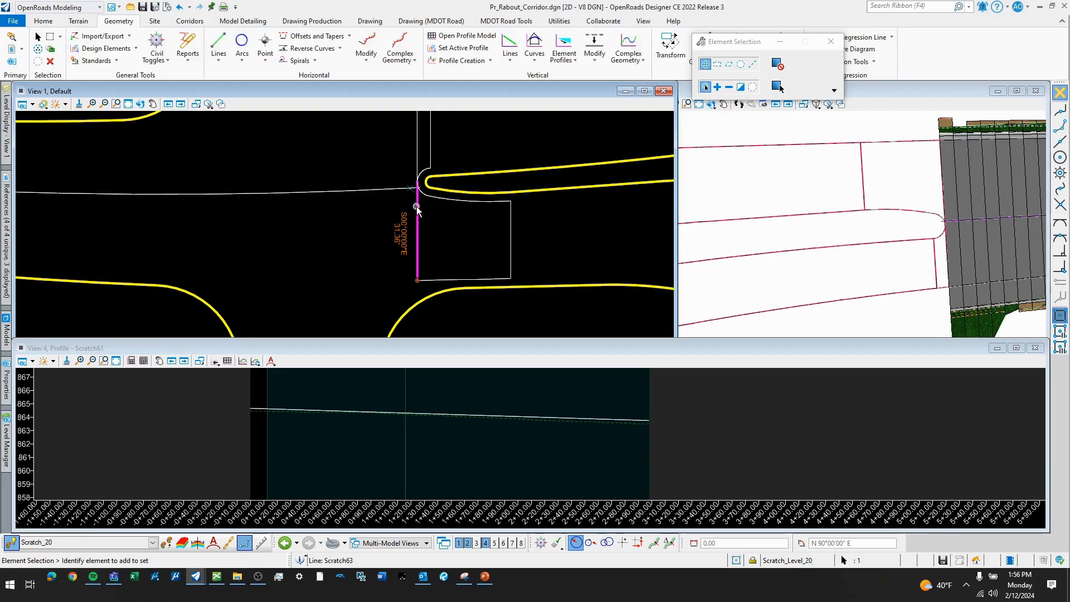
pyautogui.scroll(1, 418, 207)
pyautogui.click(449, 200)
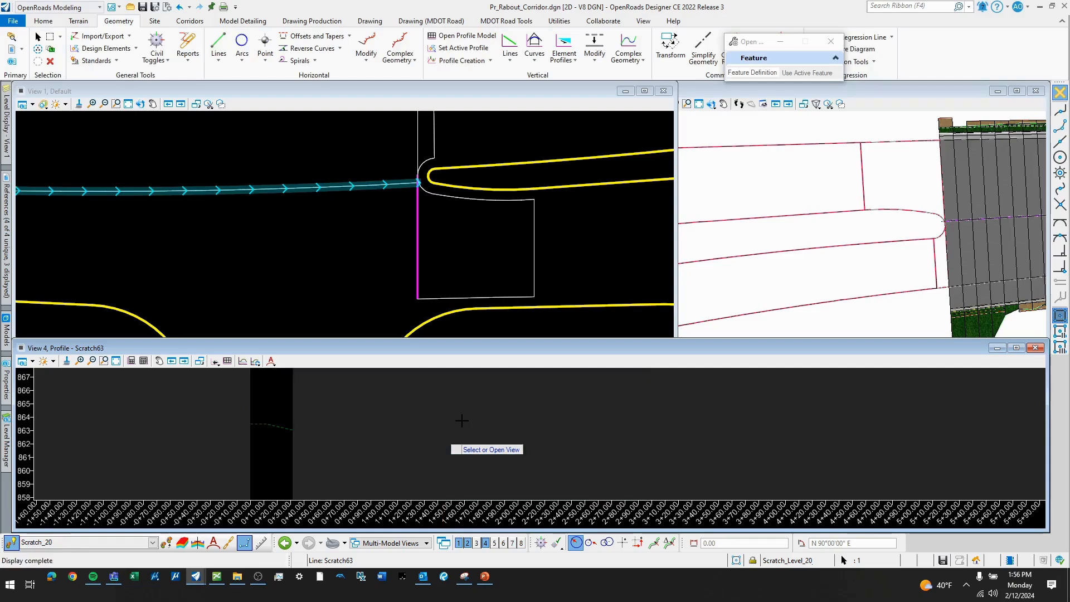
# - Create a profile intersection point on the vertical line's profile where the long line running west from the island nose crosses it
pyautogui.click(461, 419)
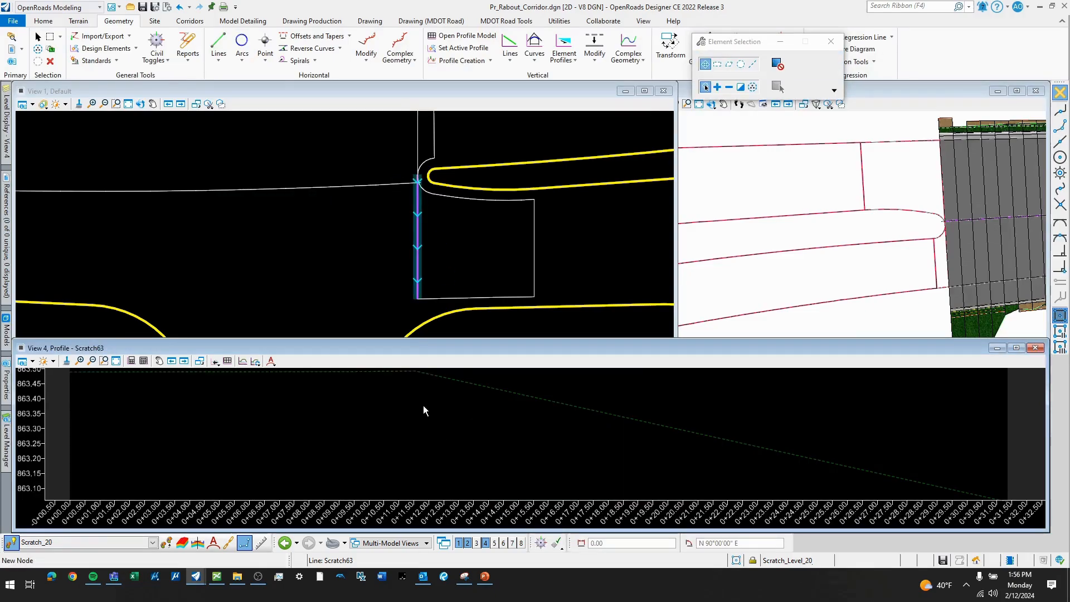
pyautogui.scroll(-1, 420, 410)
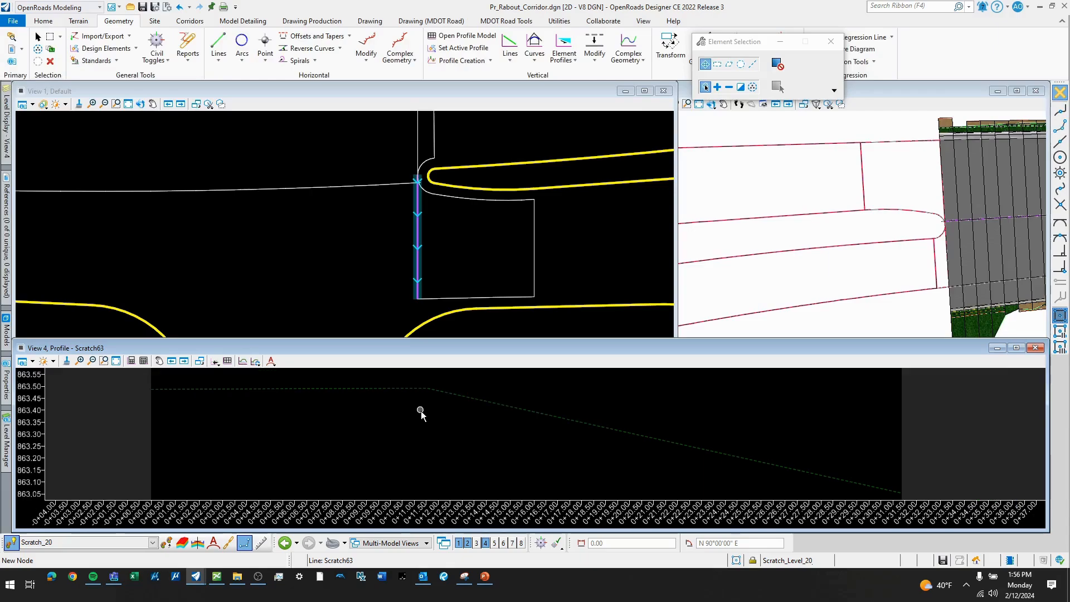
pyautogui.click(491, 60)
pyautogui.click(491, 142)
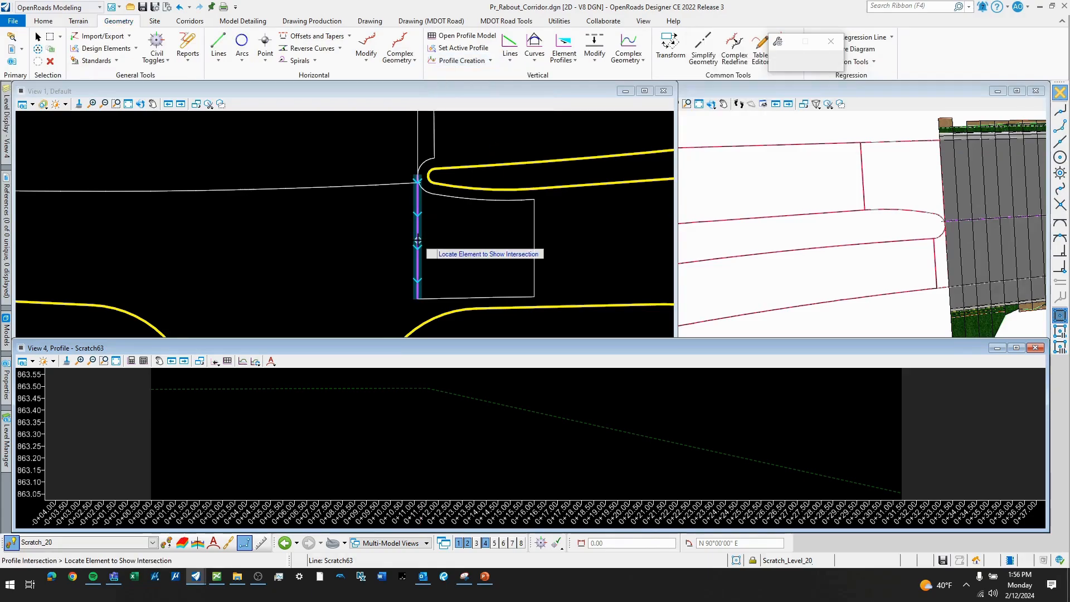
pyautogui.click(417, 238)
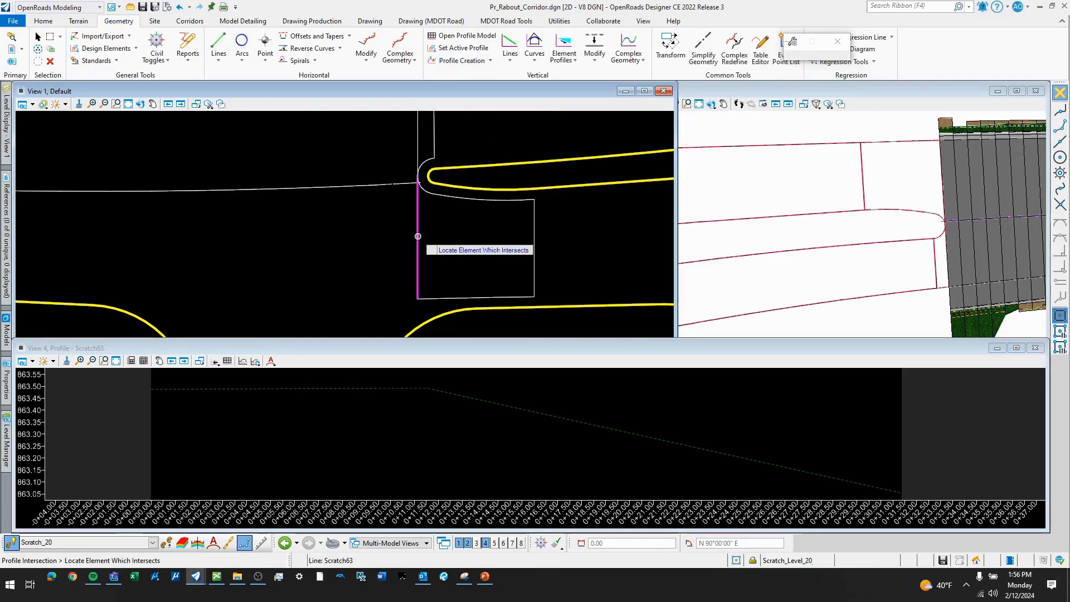
pyautogui.click(383, 184)
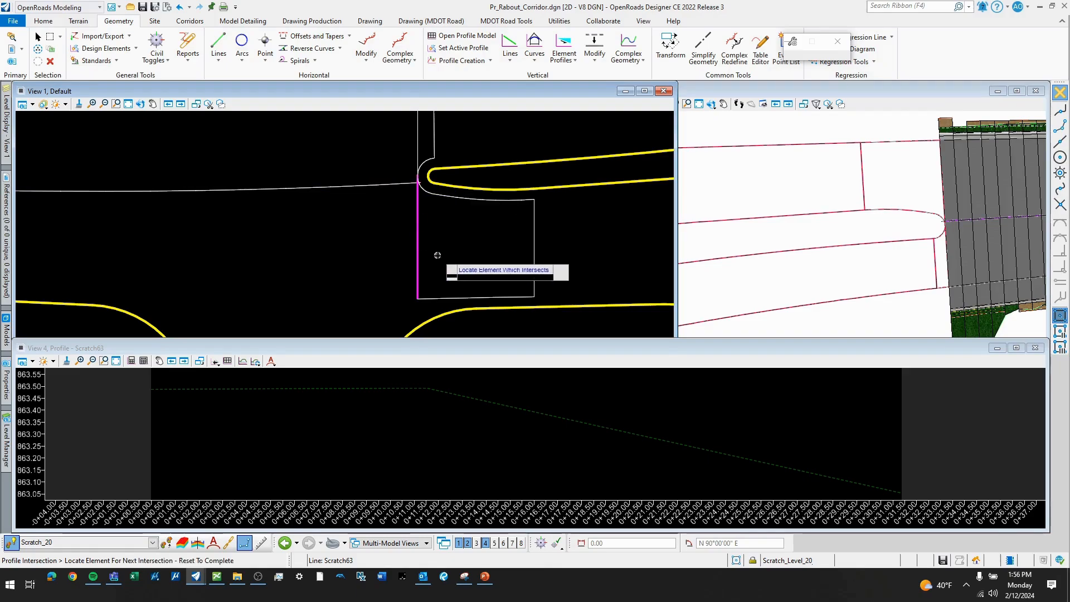
pyautogui.scroll(-6, 429, 415)
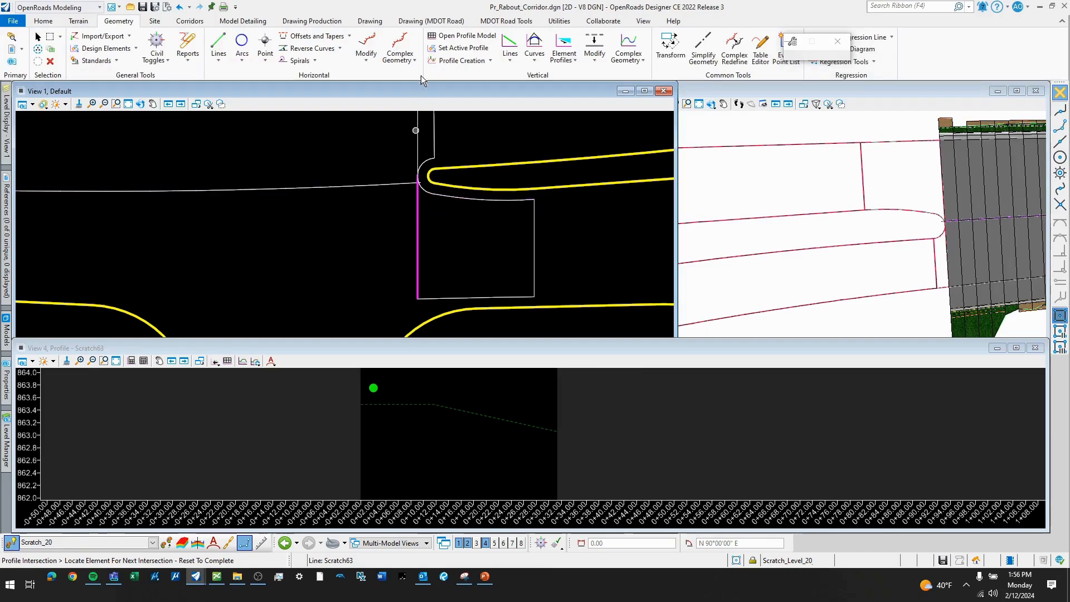
# - Draw a 29.32 ft profile line at -2.00% slope from the intersection point to the vertical line's southern end
pyautogui.click(510, 60)
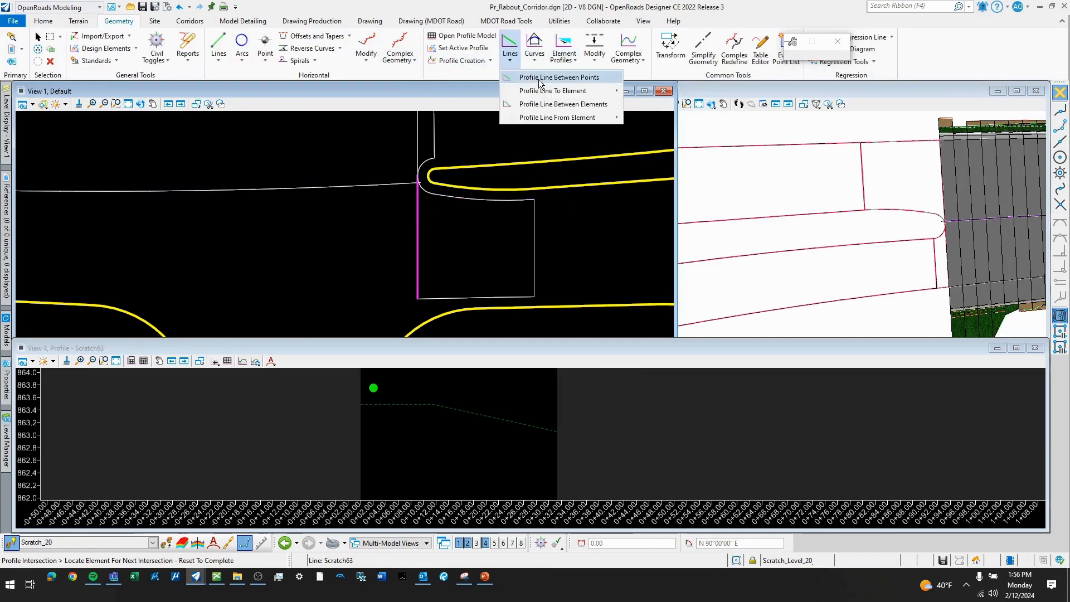
pyautogui.click(540, 78)
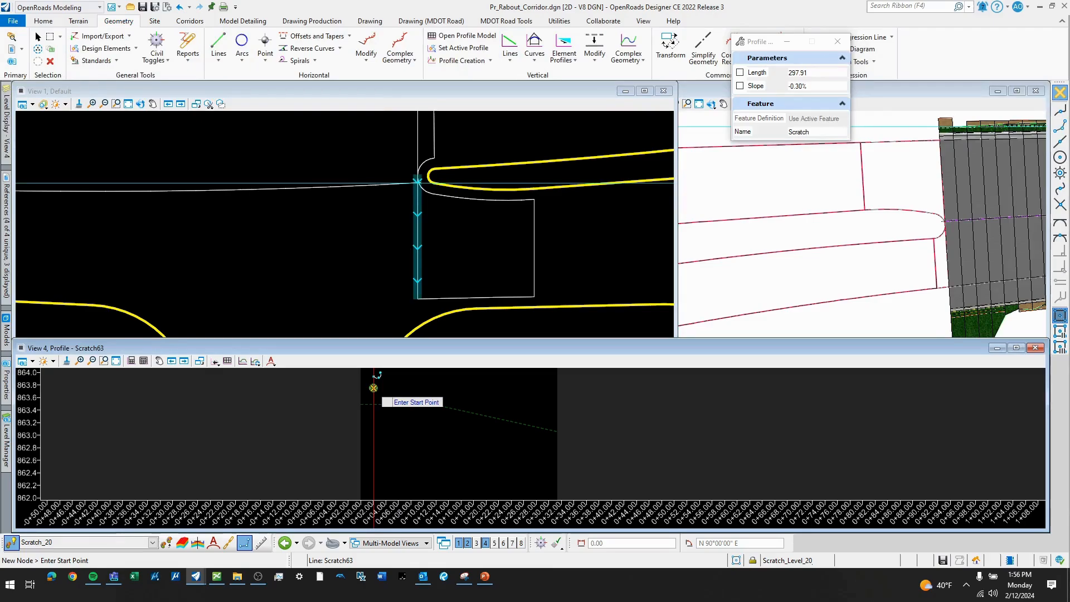
pyautogui.click(373, 388)
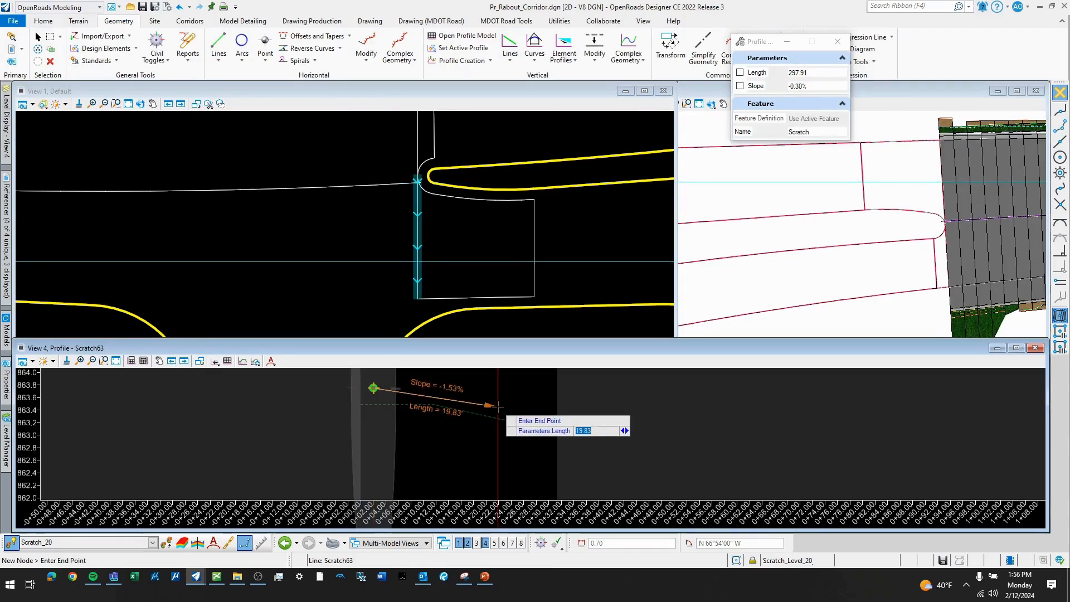
pyautogui.press('Right')
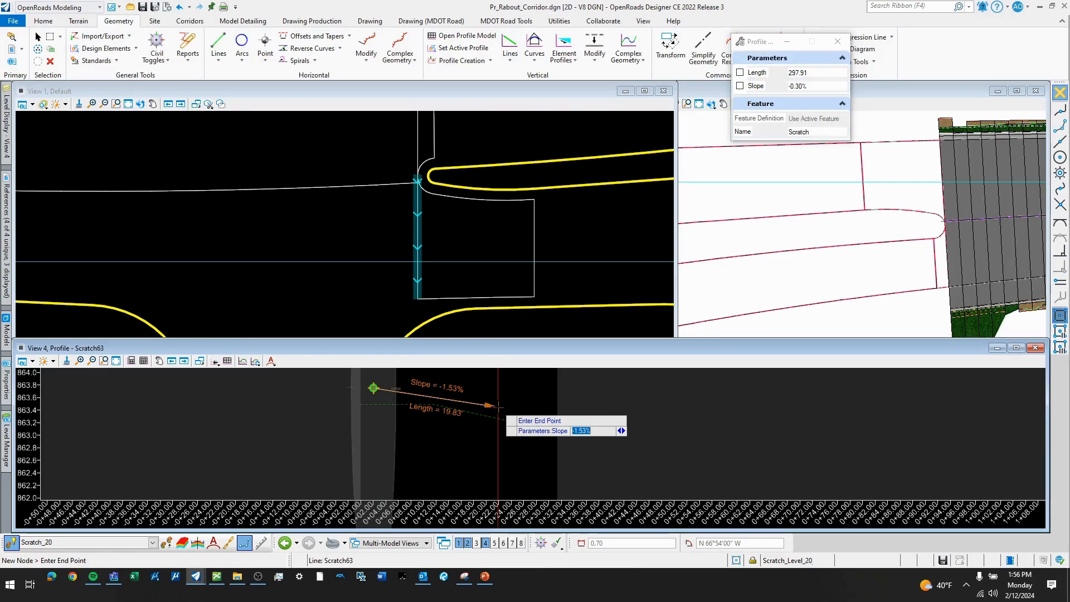
pyautogui.write('-2')
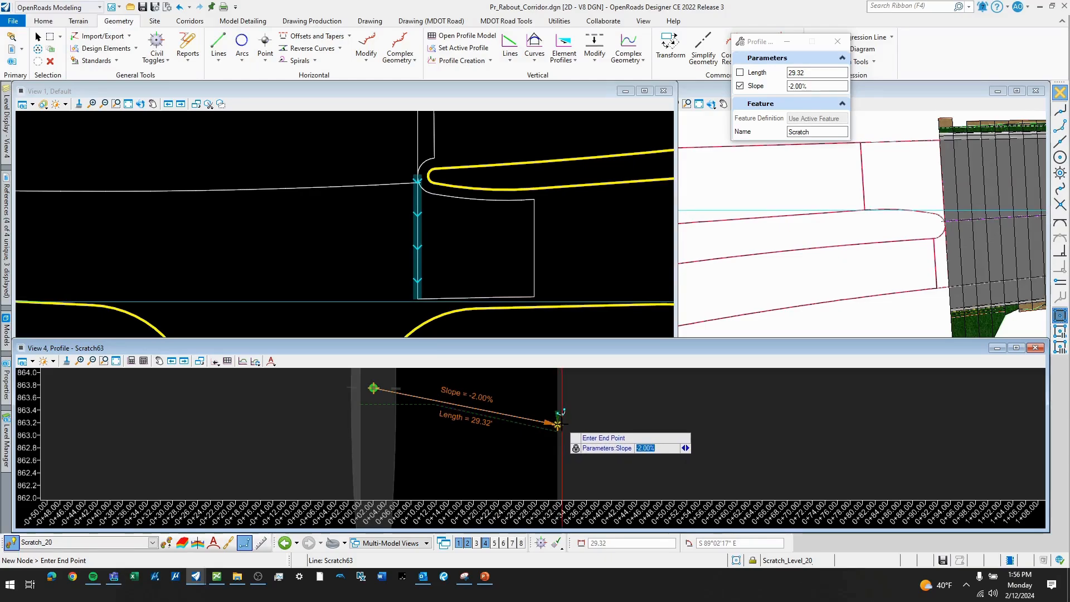
pyautogui.click(558, 425)
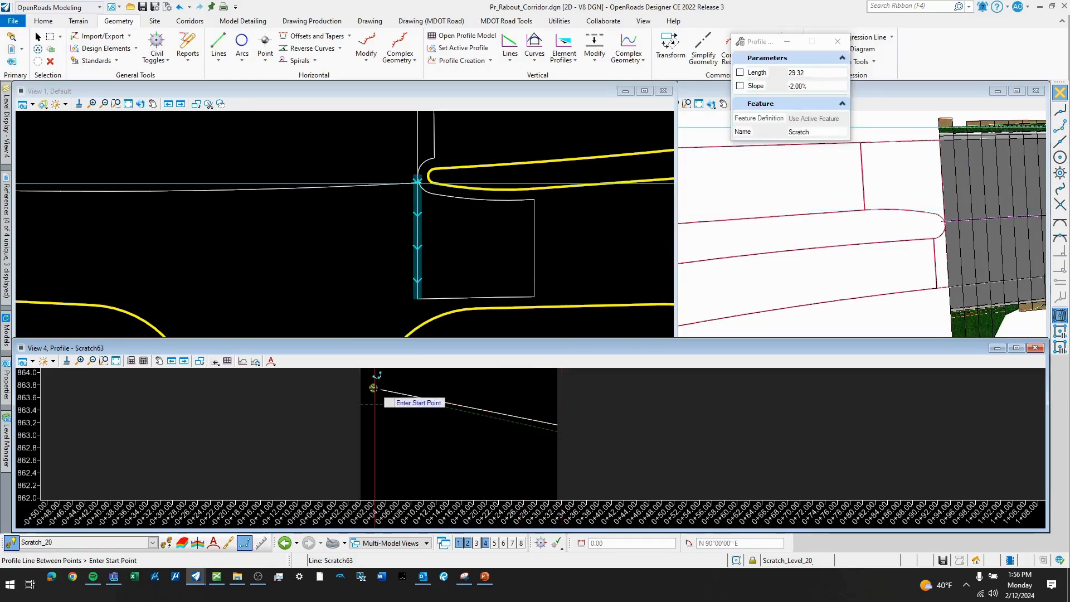
# - Draw a 2.05 ft profile line at 2.00% slope from the intersection point back to the start of the vertical line's profile
pyautogui.click(373, 387)
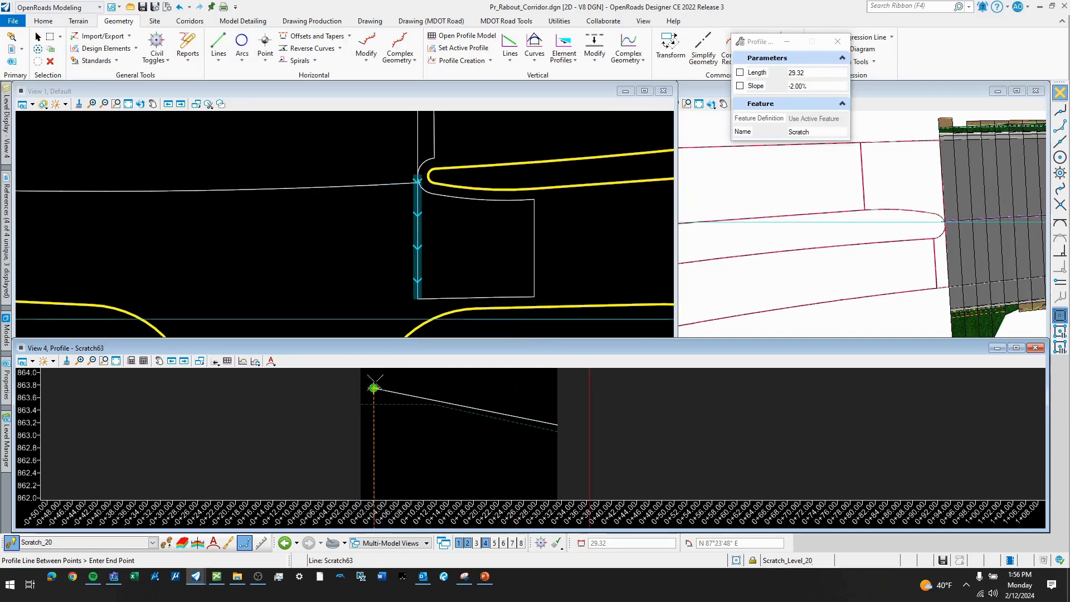
pyautogui.scroll(2, 371, 386)
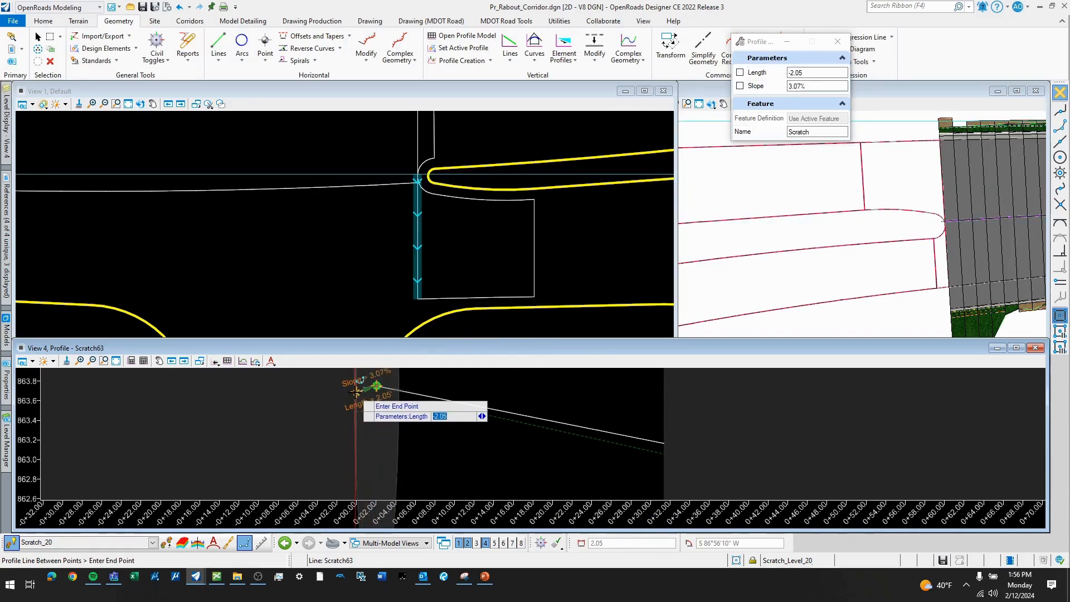
pyautogui.press('Right')
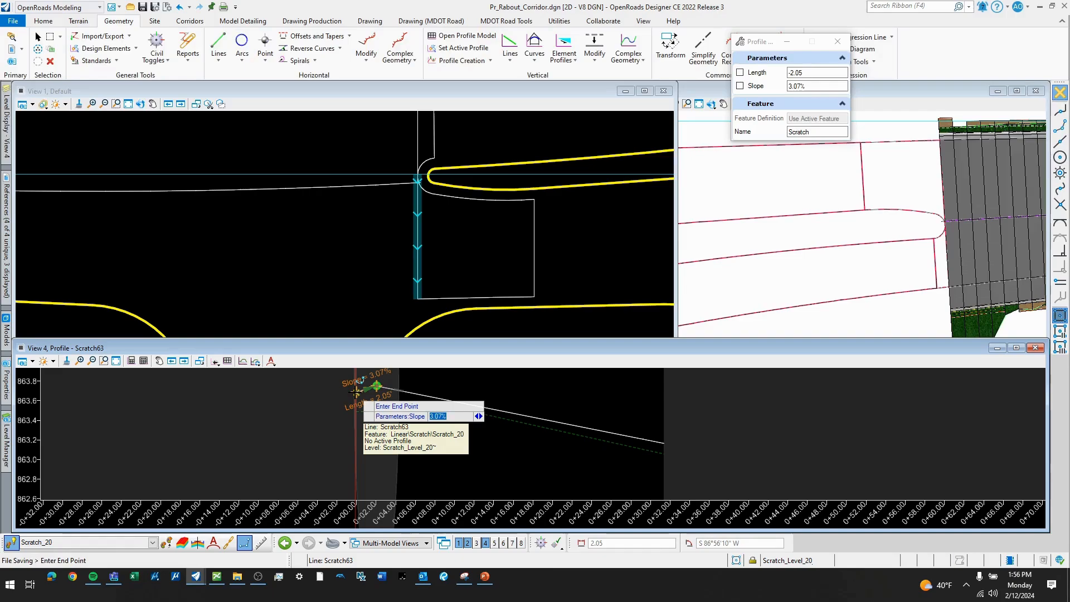
pyautogui.press('Return')
pyautogui.scroll(2, 359, 385)
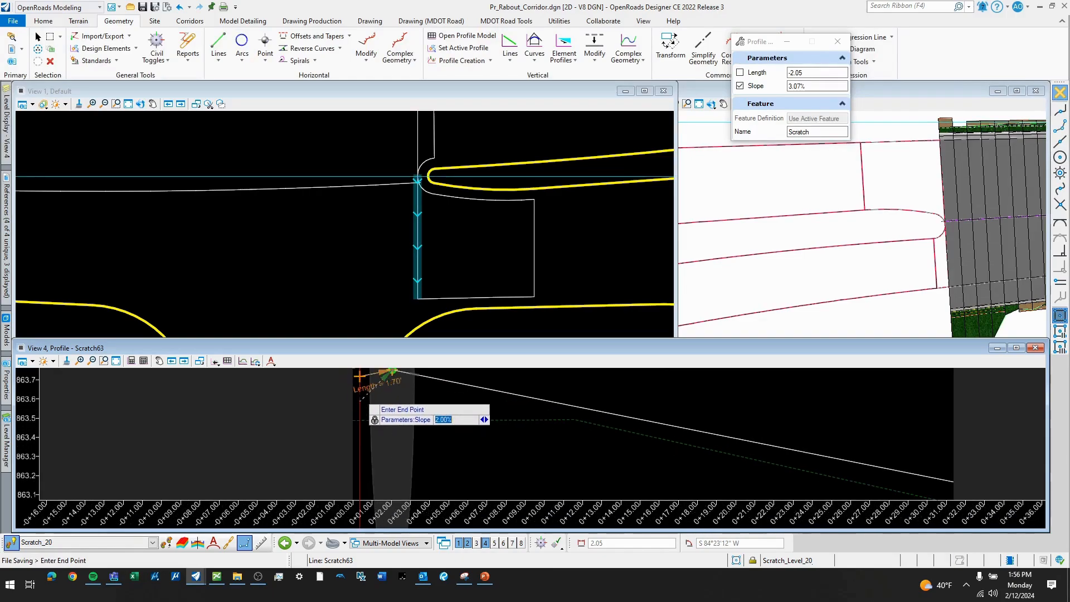
pyautogui.scroll(2, 355, 378)
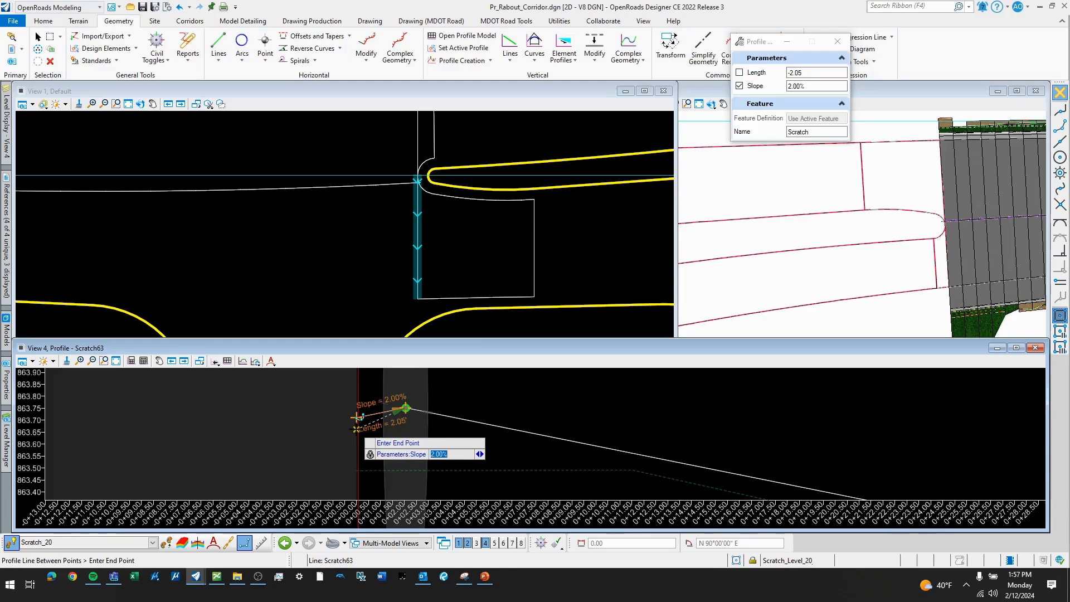
pyautogui.click(357, 417)
pyautogui.scroll(-4, 368, 421)
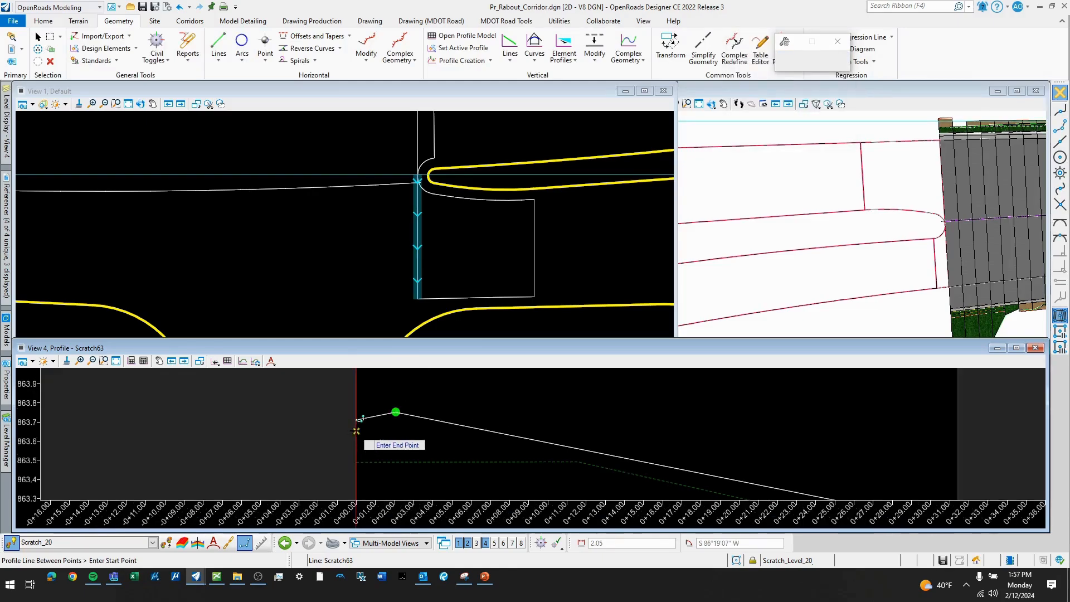
pyautogui.scroll(-3, 372, 415)
pyautogui.press('Escape')
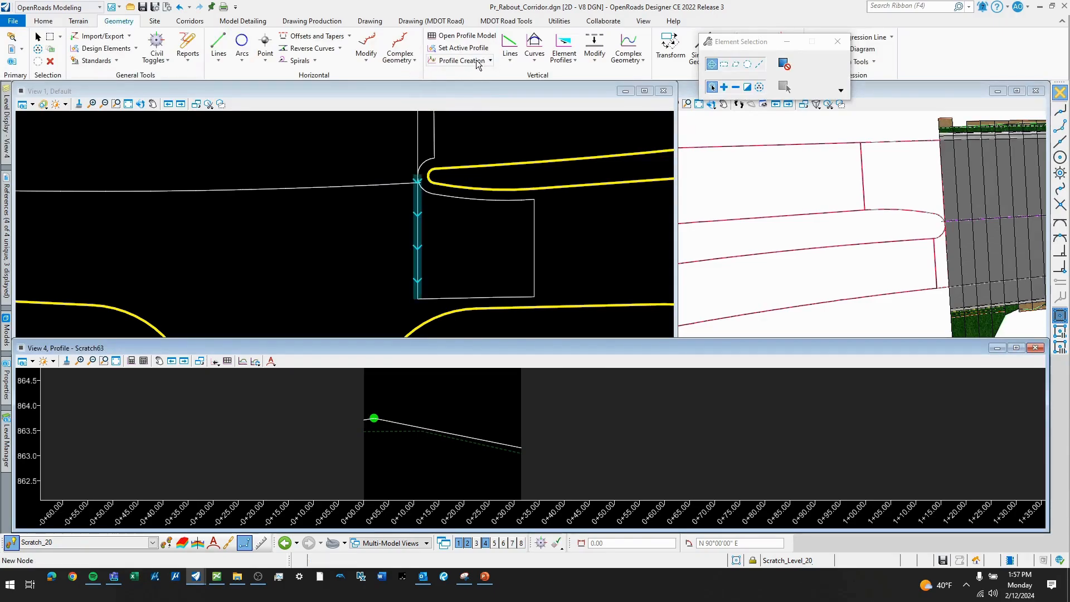
# - Join the two sloped profile lines into one profile with Profile Complex By Elements
pyautogui.click(626, 60)
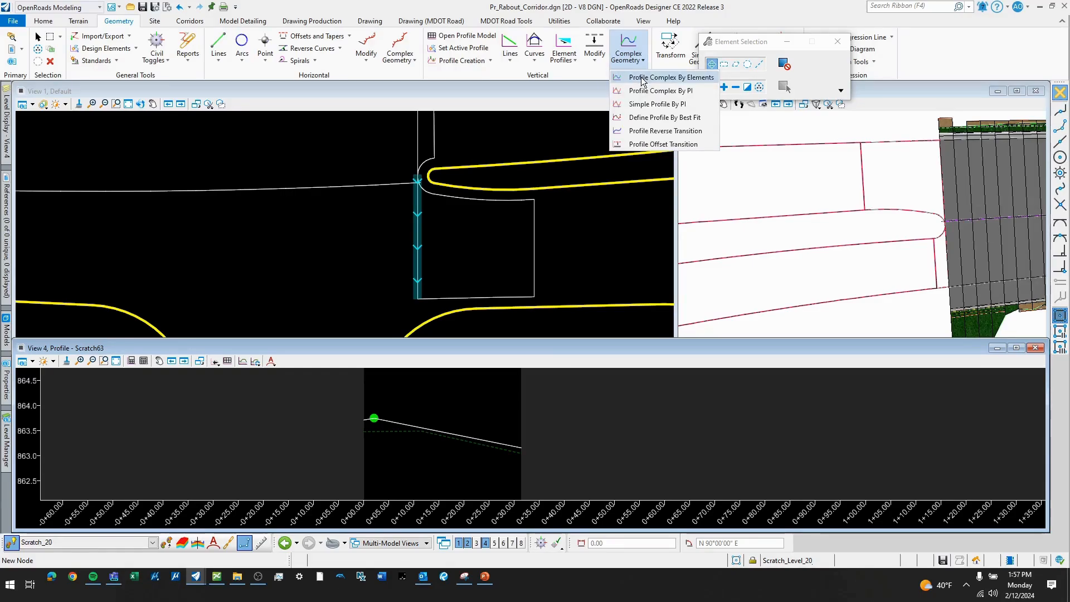
pyautogui.click(642, 78)
pyautogui.scroll(3, 365, 429)
pyautogui.click(383, 436)
pyautogui.scroll(-1, 455, 403)
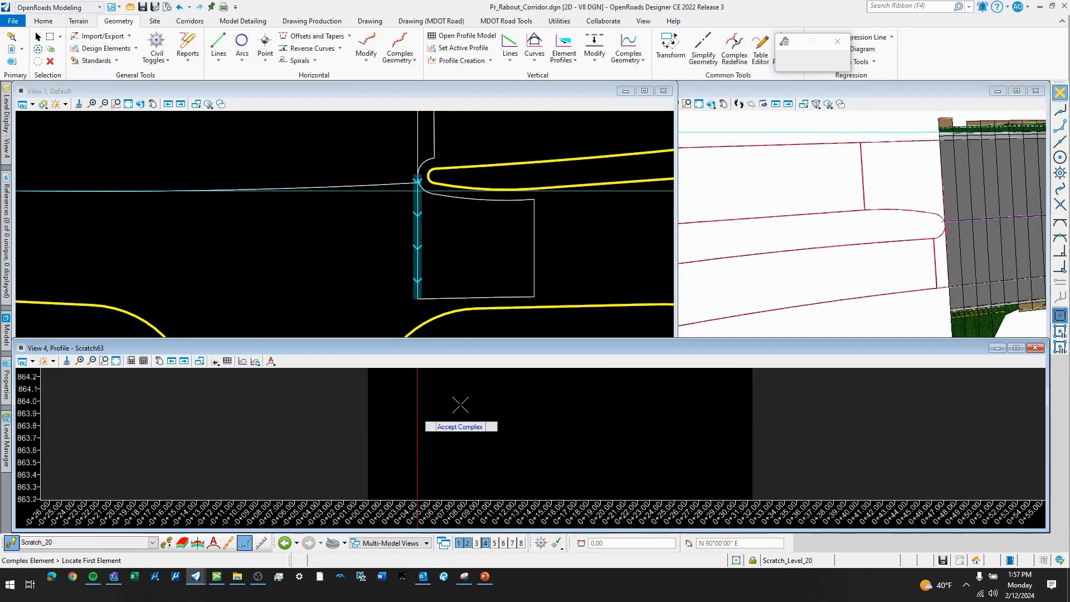
pyautogui.scroll(-2, 454, 402)
pyautogui.click(480, 415)
# - Set the joined profile as the vertical line's active profile and check the result
pyautogui.click(462, 419)
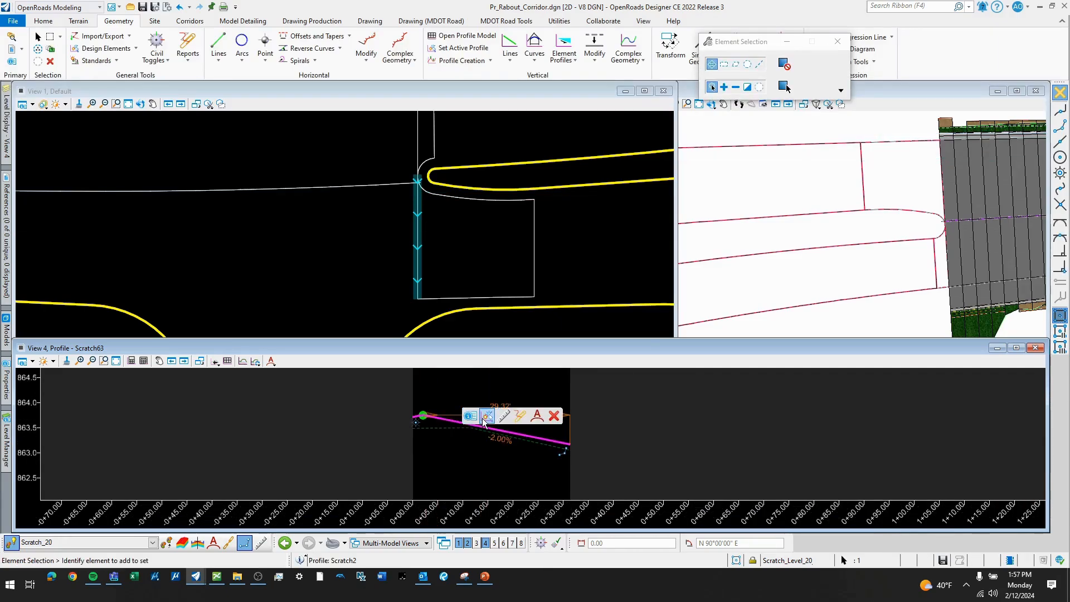
pyautogui.click(486, 417)
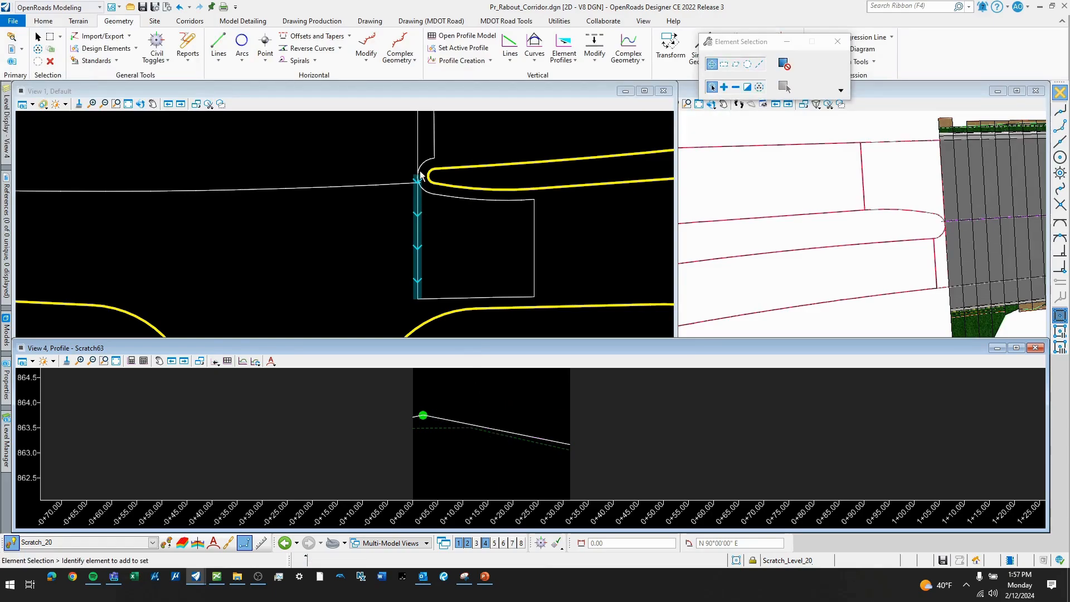
pyautogui.scroll(-5, 908, 215)
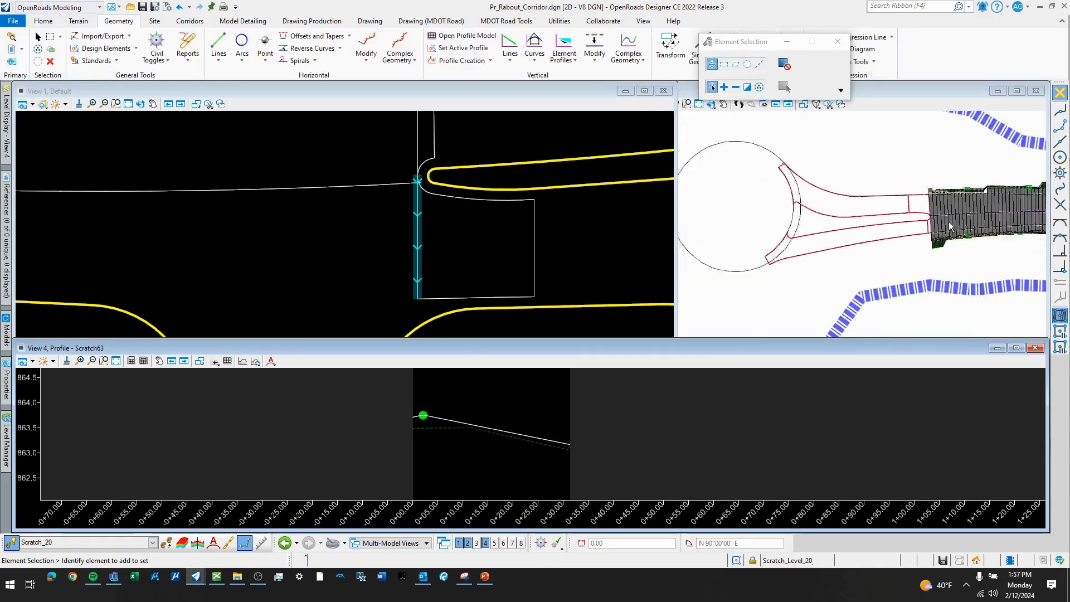
pyautogui.scroll(3, 780, 211)
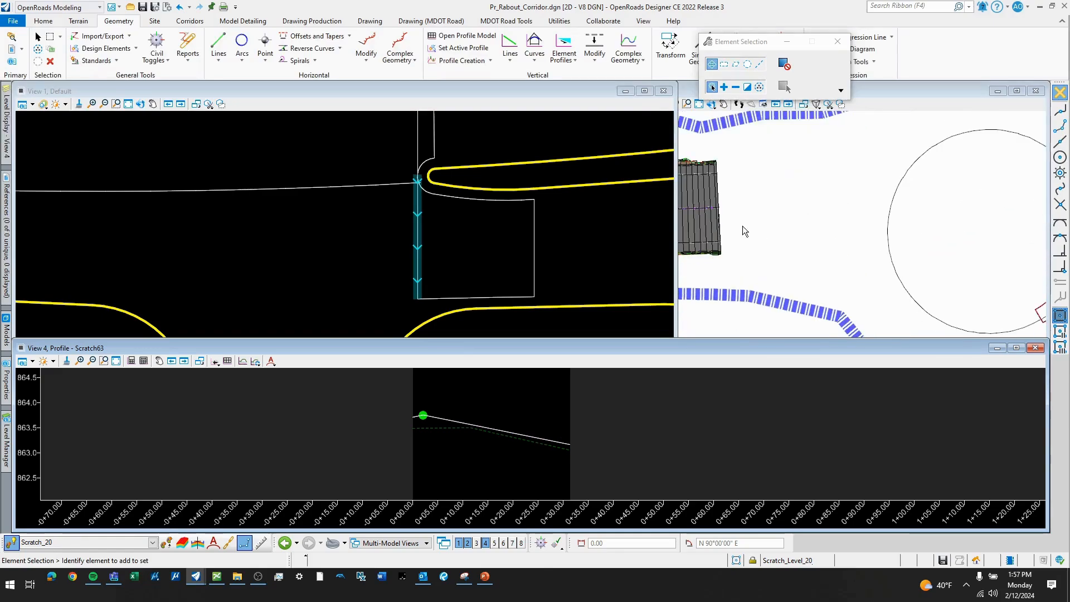
pyautogui.click(501, 429)
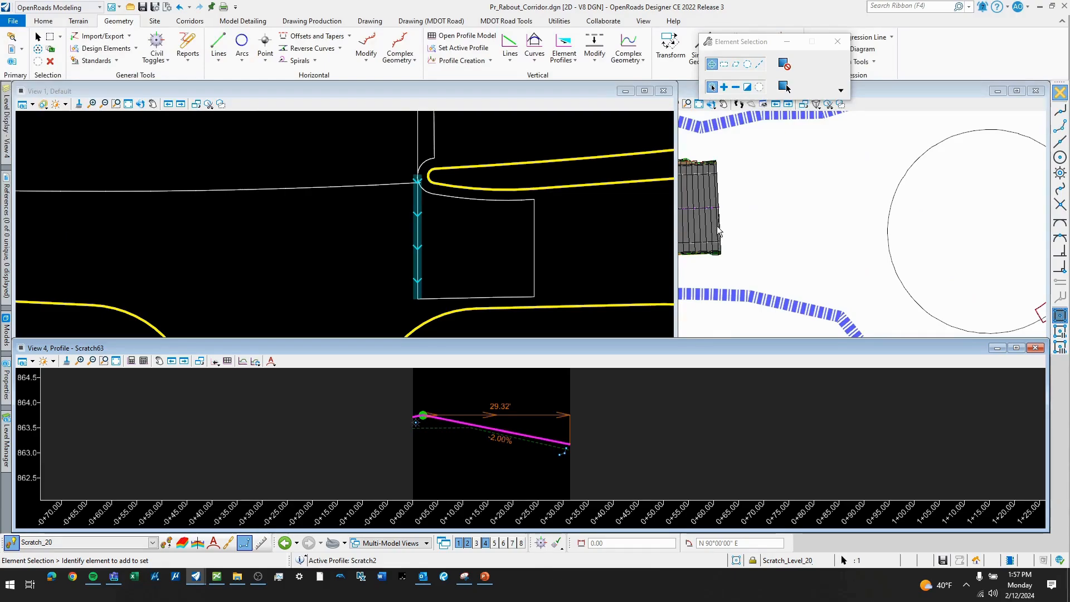
pyautogui.click(459, 241)
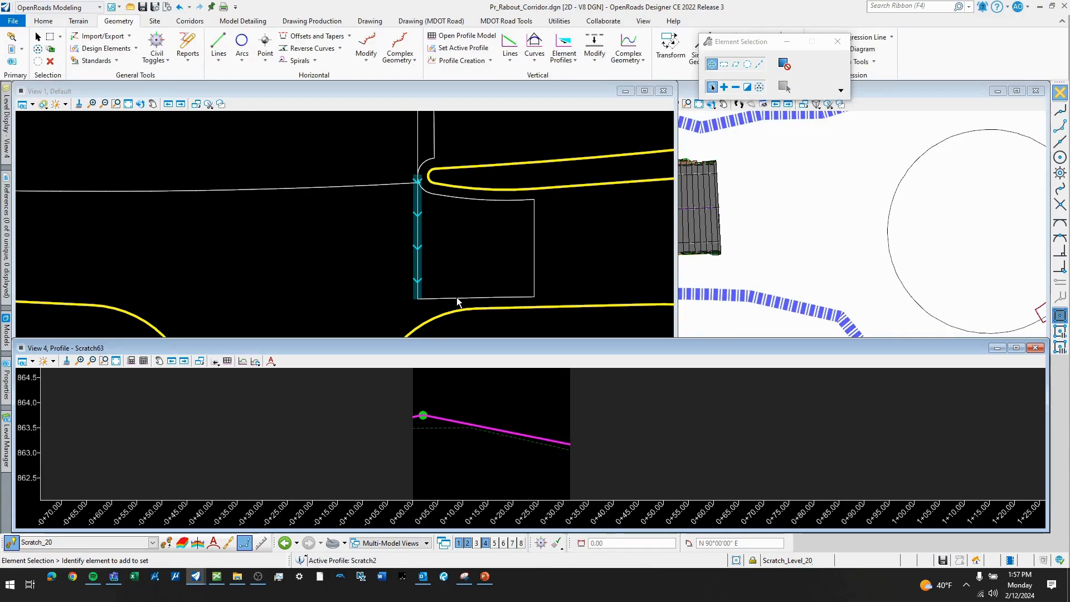
# - Open the profile model of the southern boundary line in View 4
pyautogui.click(467, 301)
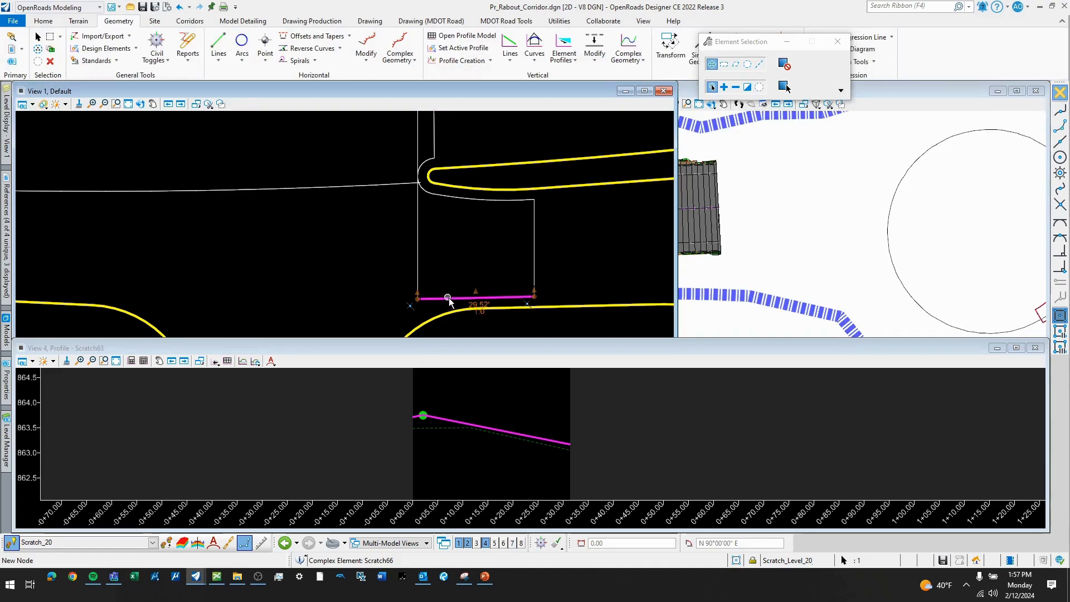
pyautogui.scroll(2, 449, 300)
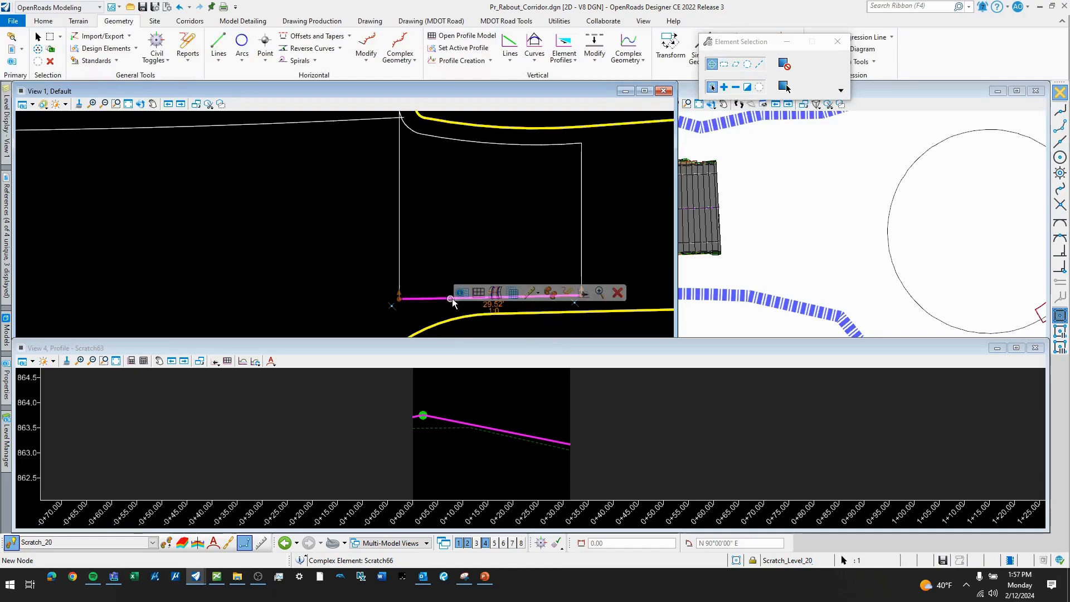
pyautogui.click(481, 295)
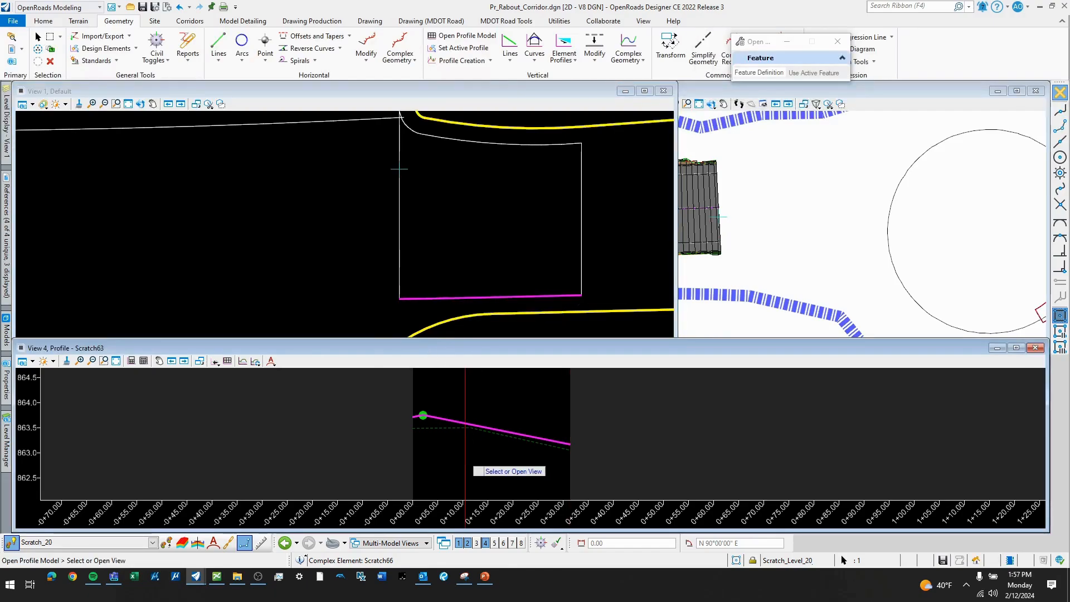
pyautogui.click(465, 462)
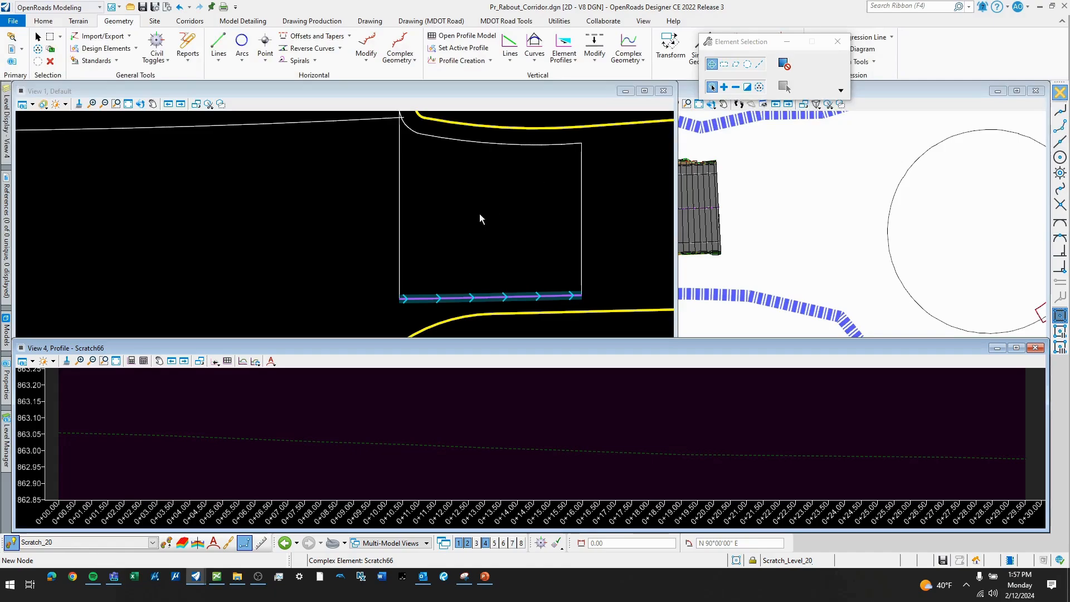
# - Create a profile intersection point on the southern boundary line's profile where the vertical line meets it
pyautogui.click(491, 62)
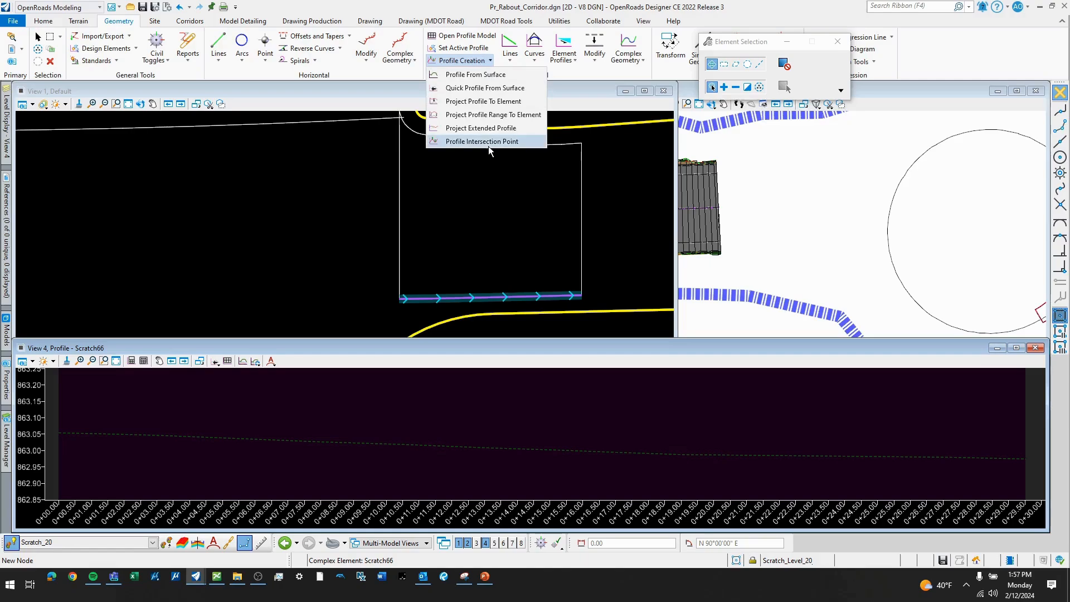
pyautogui.click(488, 145)
pyautogui.click(453, 299)
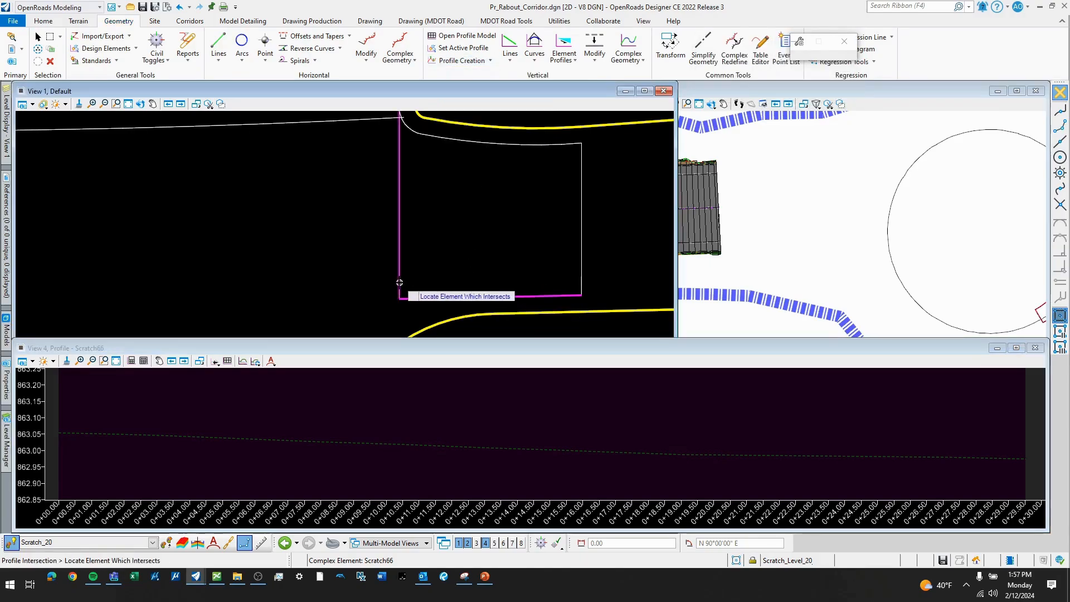
pyautogui.click(371, 413)
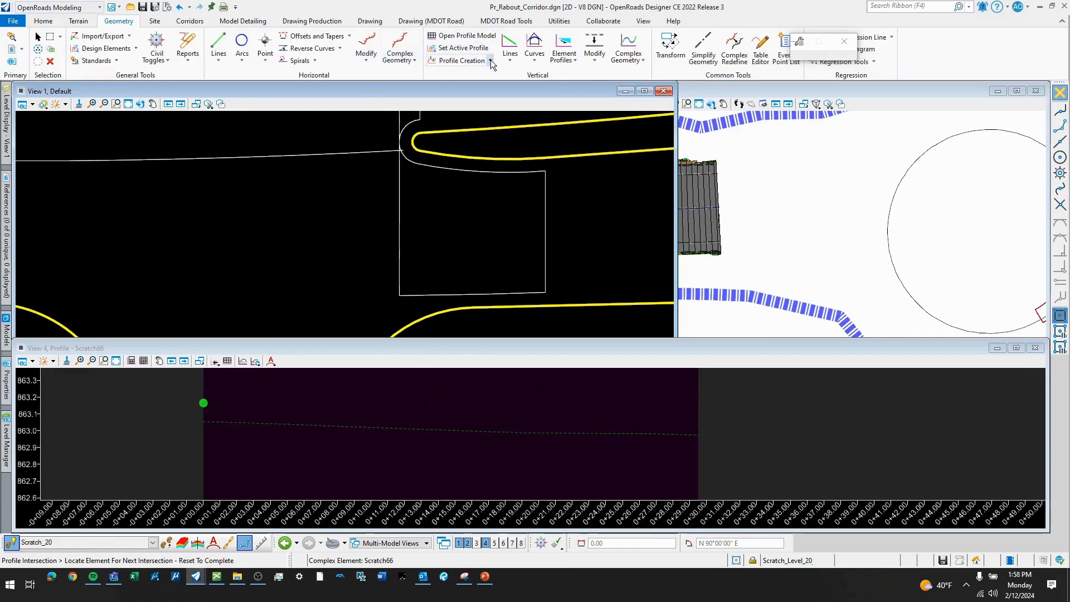
# - Draw a profile line about 40.56' long at -0.30% slope from the intersection point past the end of the southern boundary line's profile
pyautogui.click(510, 49)
pyautogui.click(554, 81)
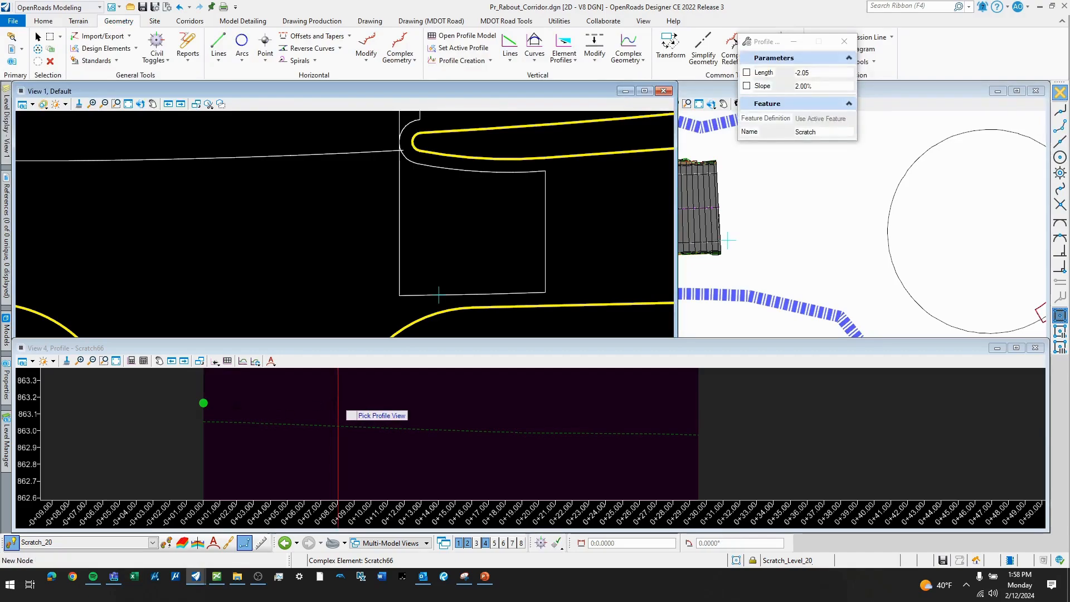
pyautogui.click(338, 415)
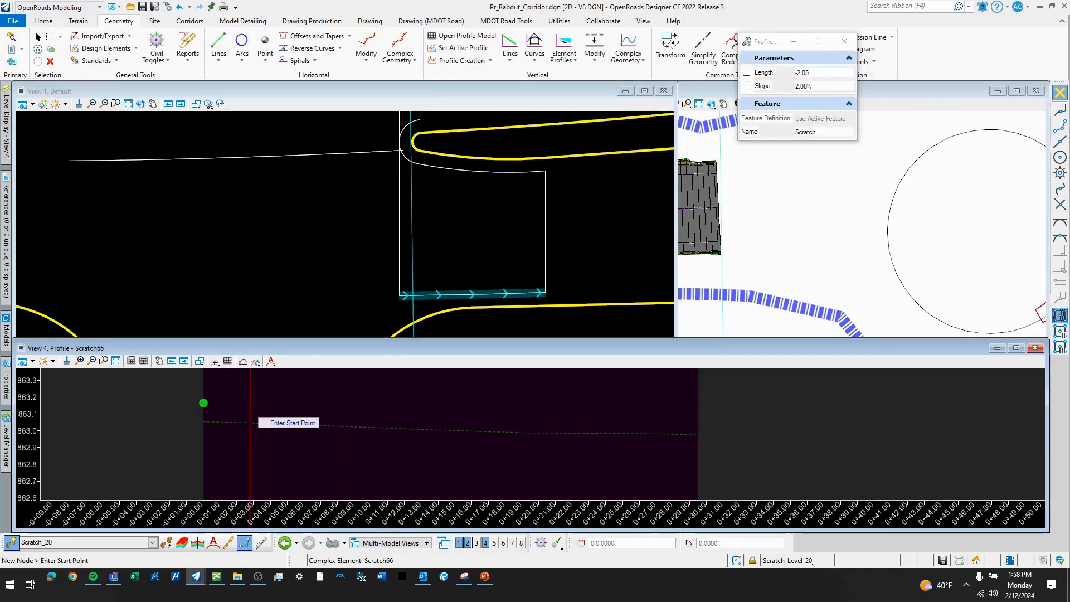
pyautogui.click(204, 402)
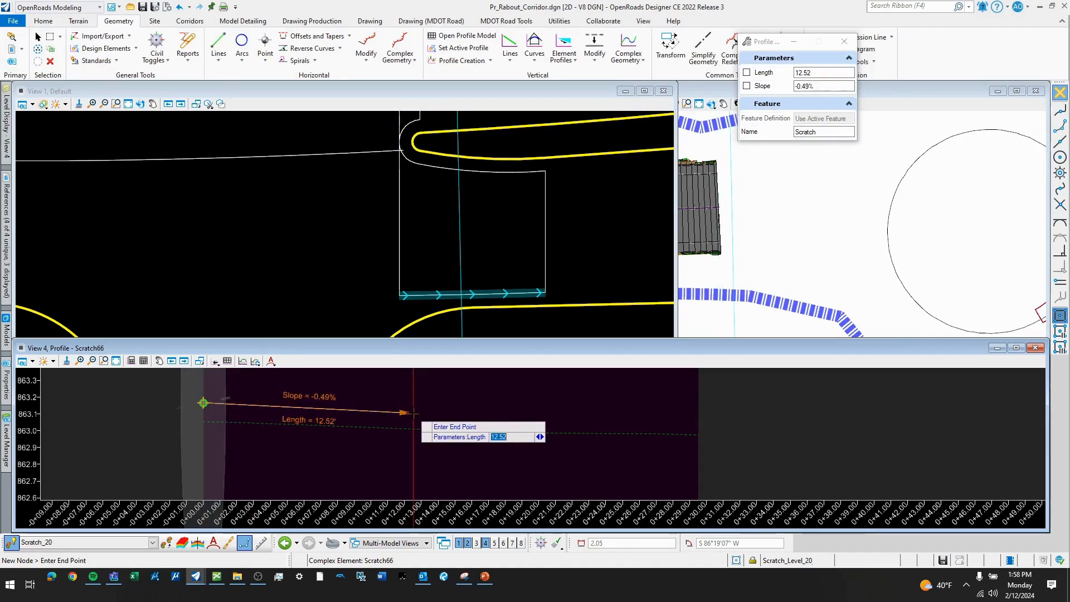
pyautogui.press('Right')
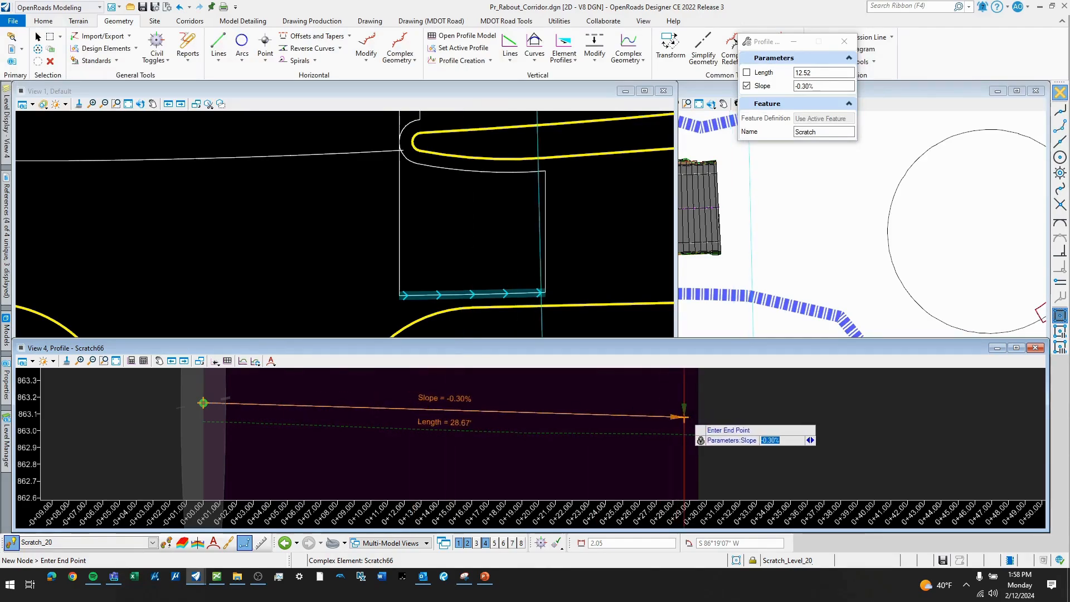
pyautogui.click(700, 417)
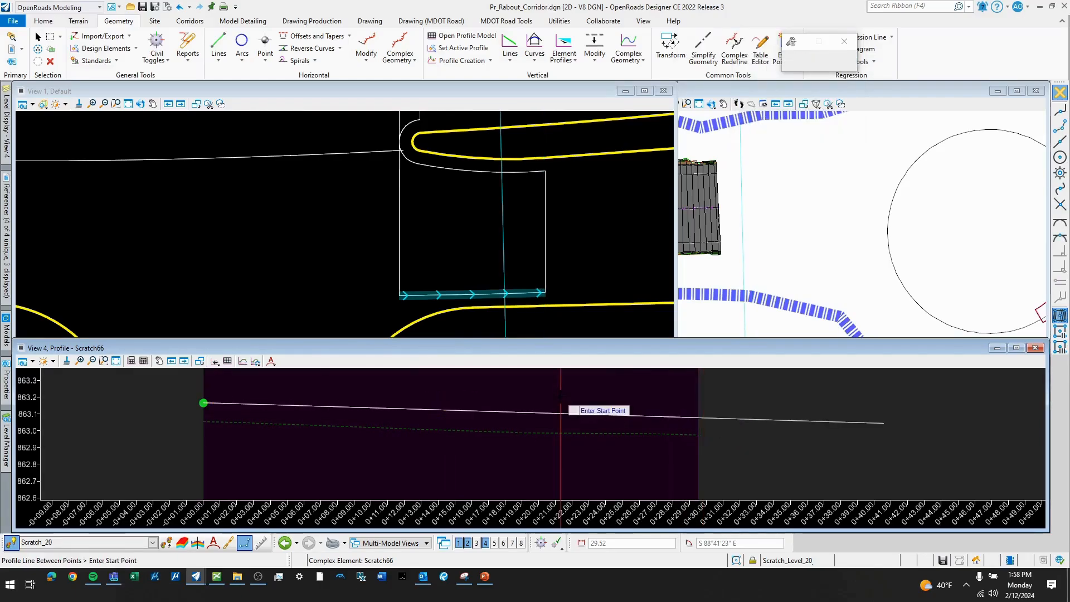
pyautogui.rightClick(569, 422)
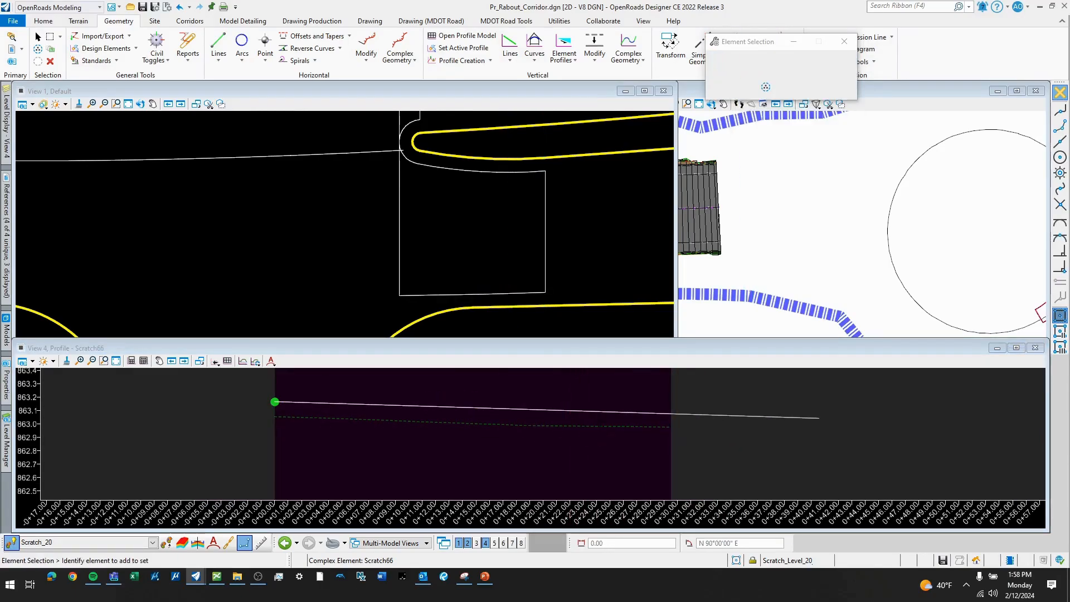
# - Set the -0.30% profile line as the southern boundary line's active profile
pyautogui.click(601, 415)
pyautogui.click(606, 411)
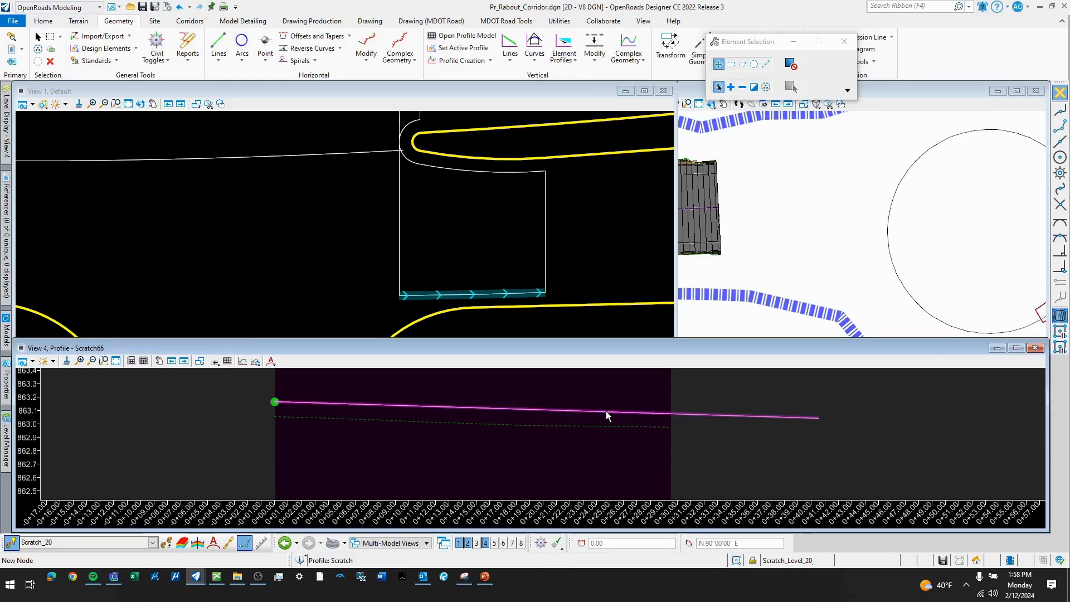
pyautogui.click(610, 412)
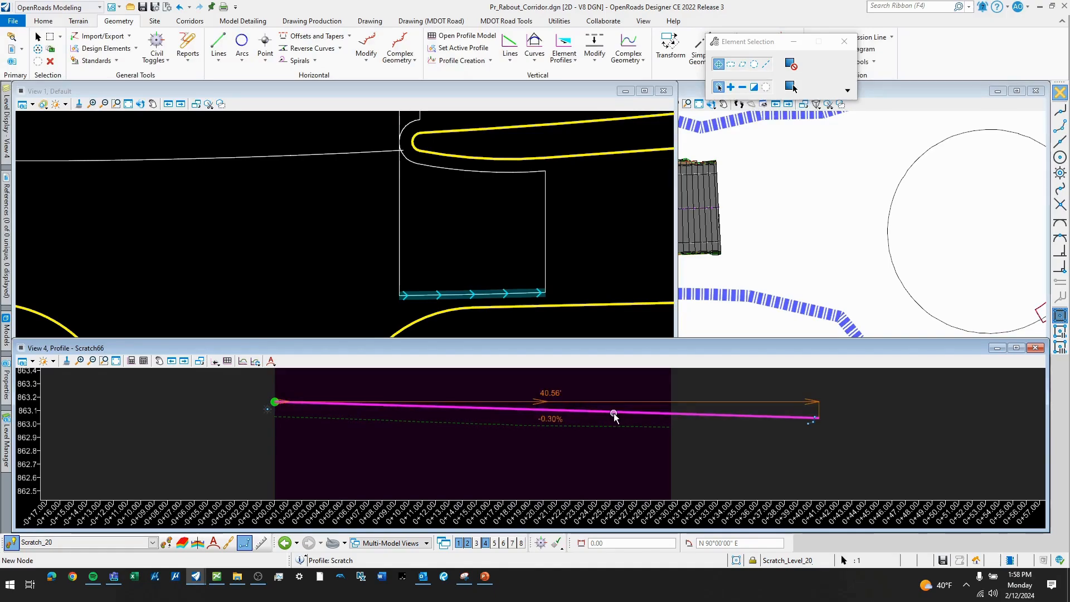
pyautogui.click(626, 406)
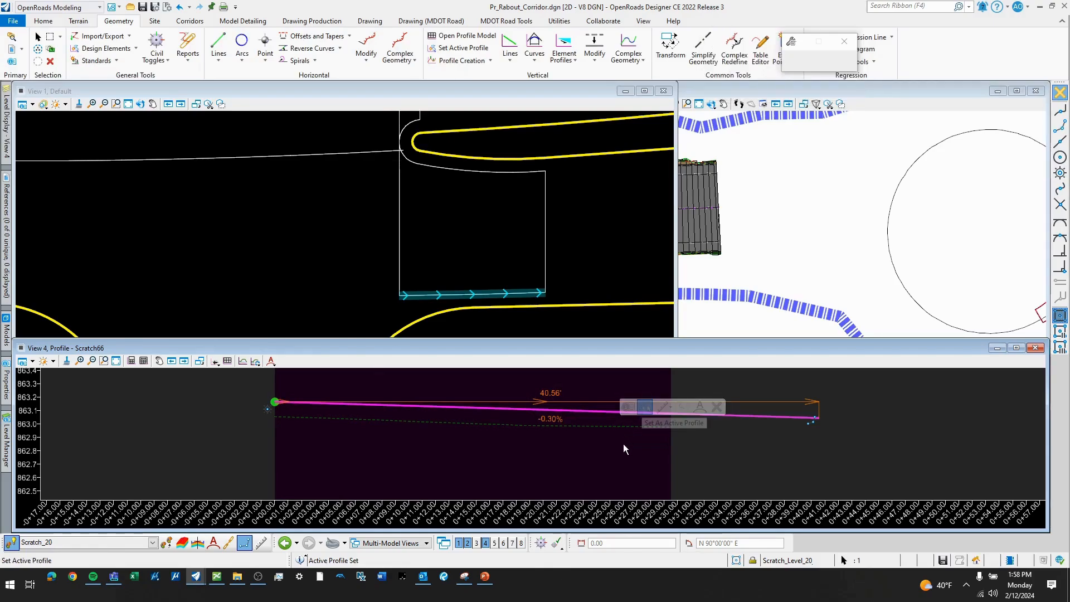
pyautogui.click(499, 242)
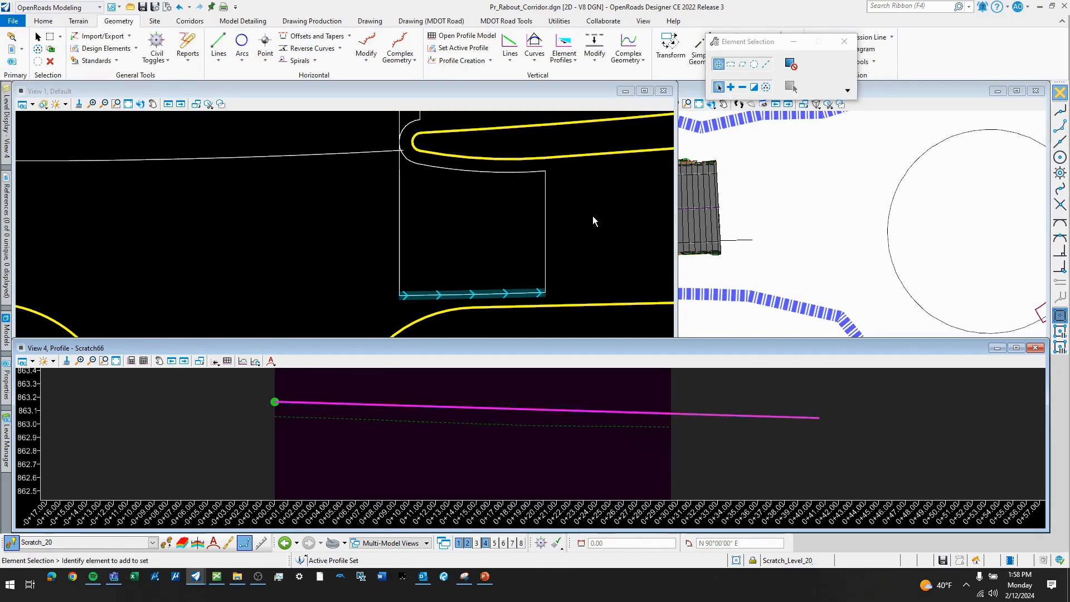
# - Open the profile model of the eastern vertical boundary line in View 4
pyautogui.click(546, 237)
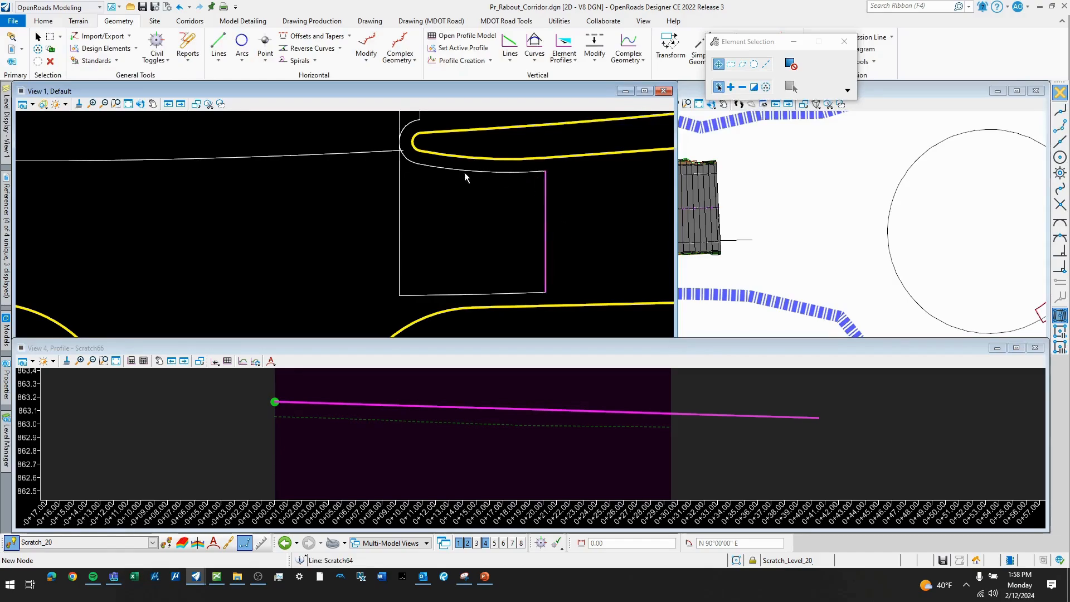
pyautogui.click(545, 195)
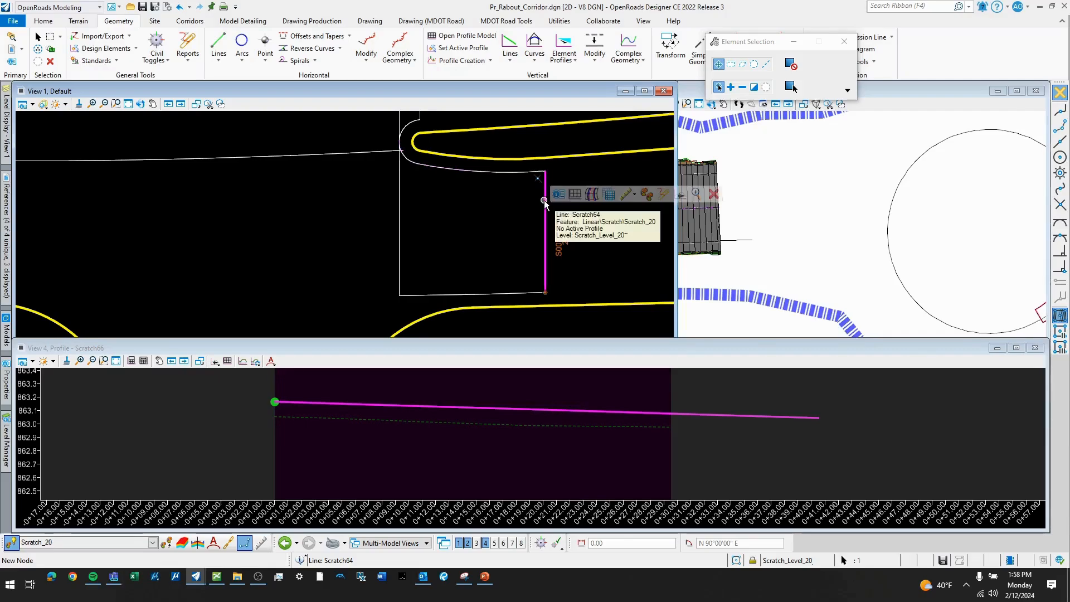
pyautogui.click(558, 194)
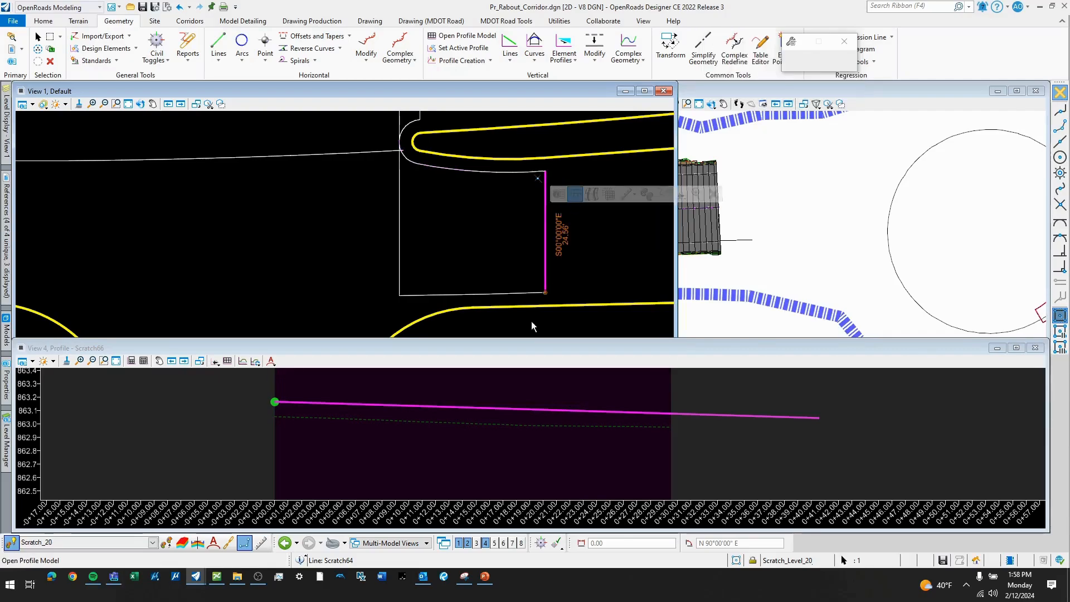
pyautogui.click(467, 294)
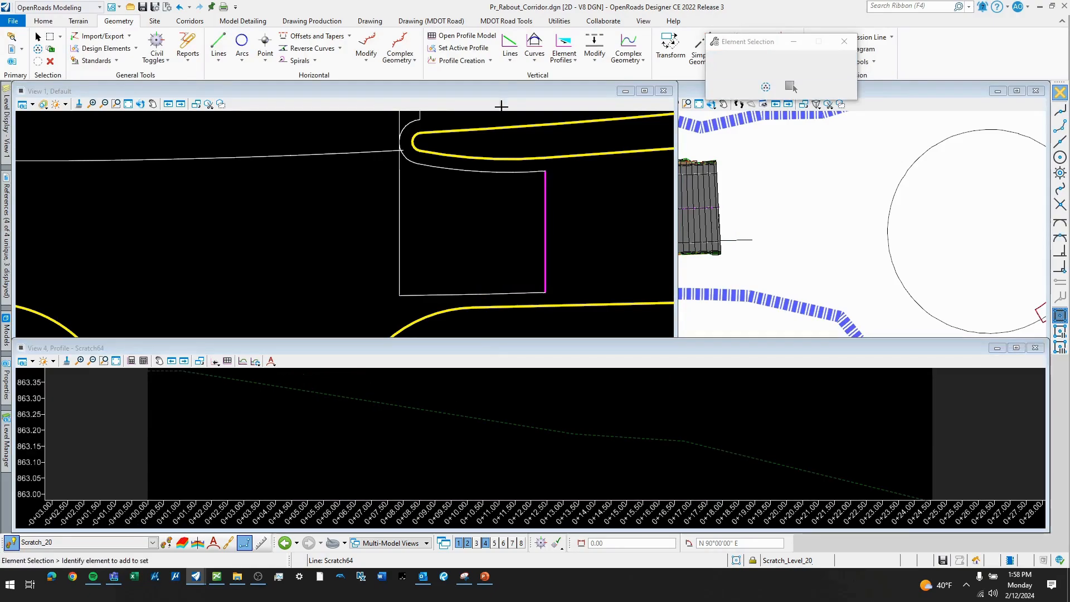
# - Create a profile intersection point on the eastern line's profile where the southern boundary line meets it
pyautogui.click(491, 61)
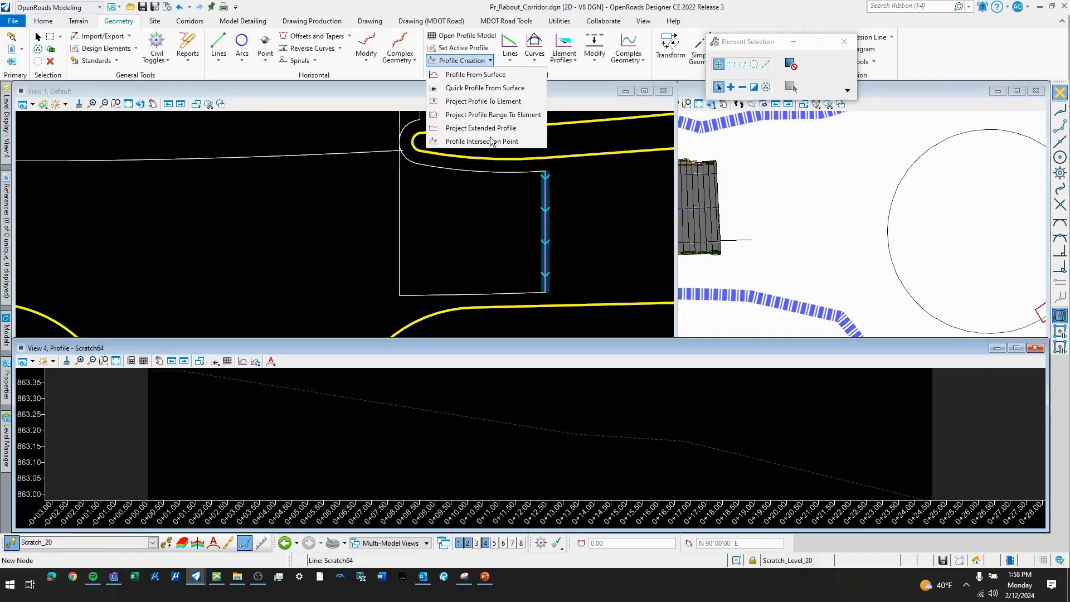
pyautogui.click(486, 143)
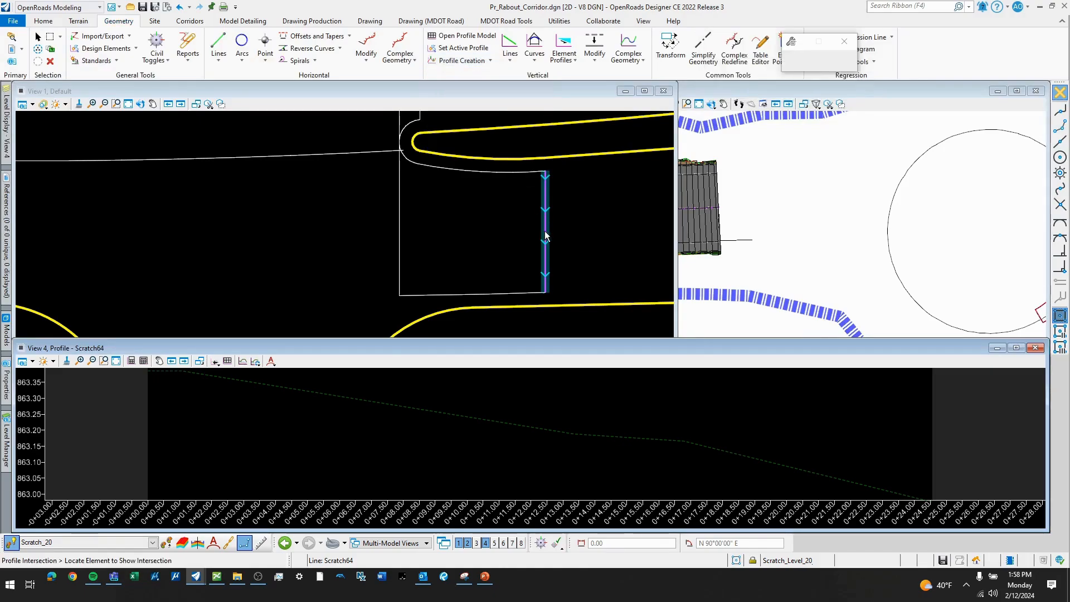
pyautogui.click(547, 240)
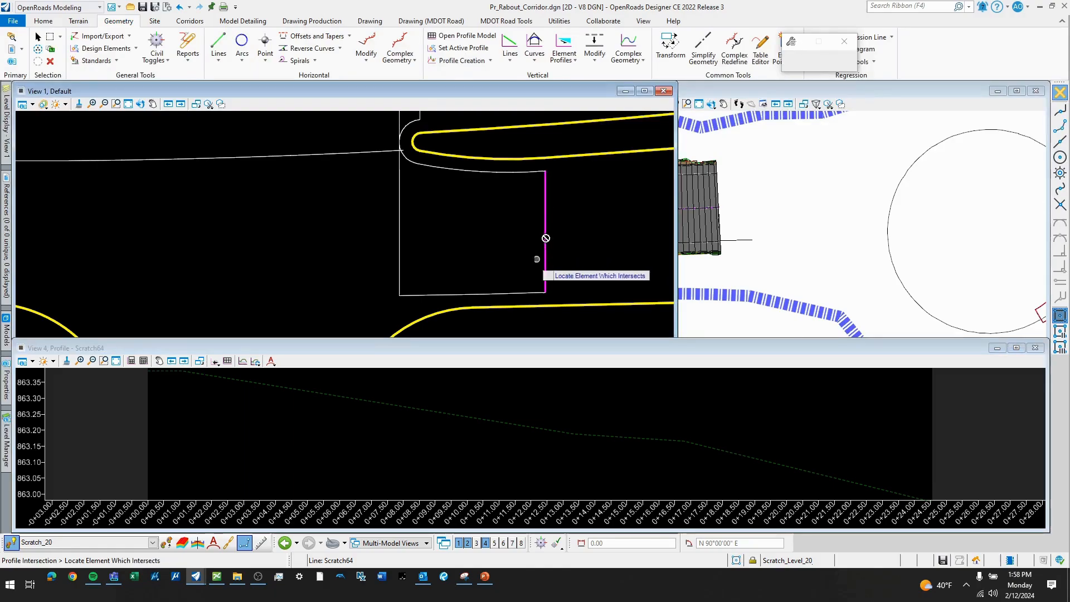
pyautogui.click(508, 291)
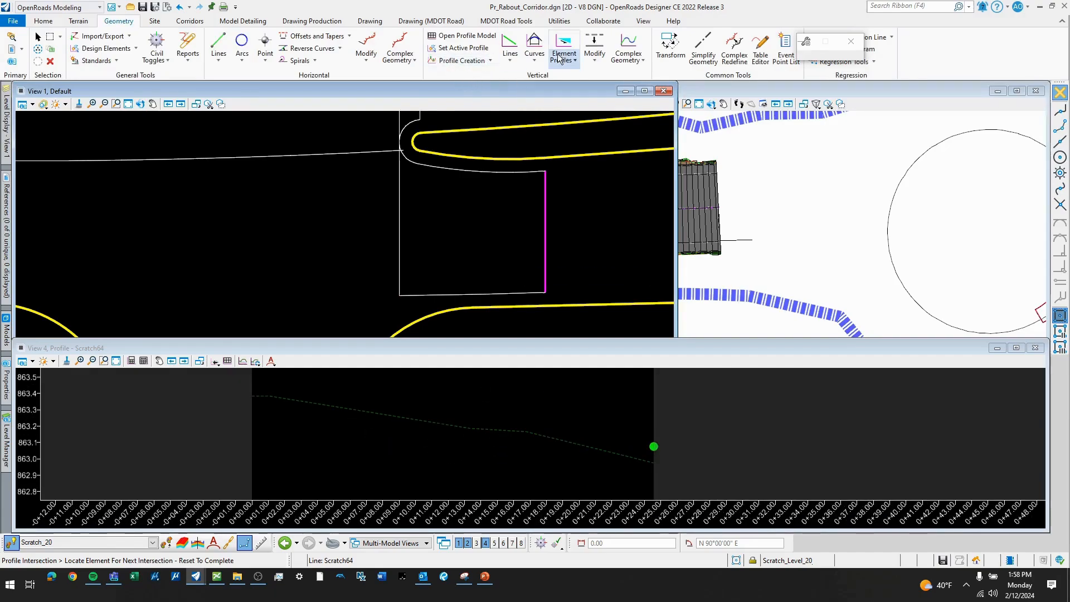
# - Draw a profile line at -2.00% slope from the intersection point back to the start of the eastern line's profile, about 24.56' long
pyautogui.click(504, 62)
pyautogui.click(535, 84)
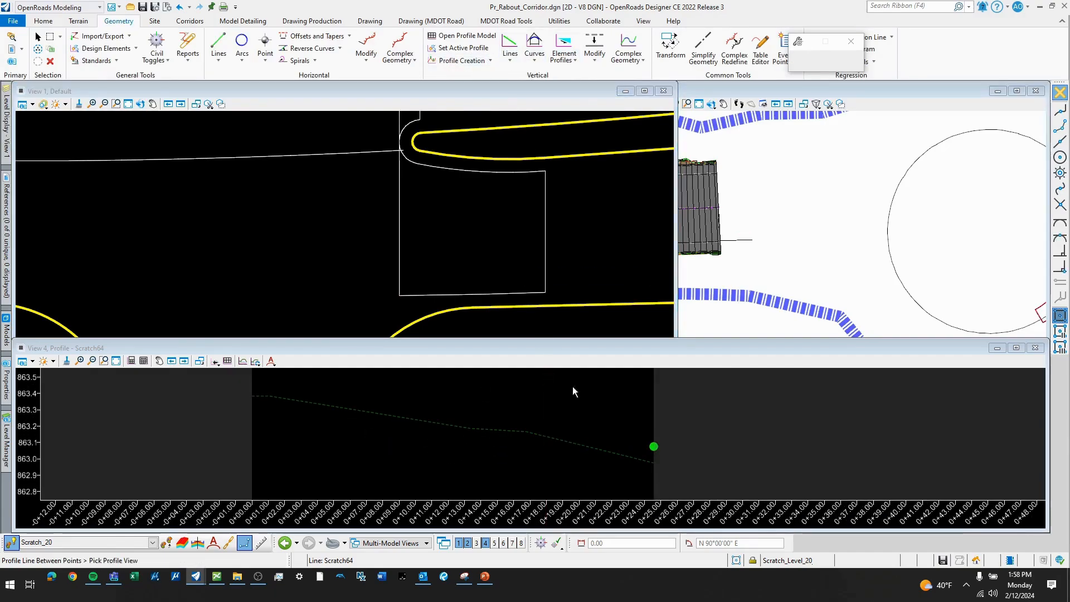
pyautogui.click(603, 419)
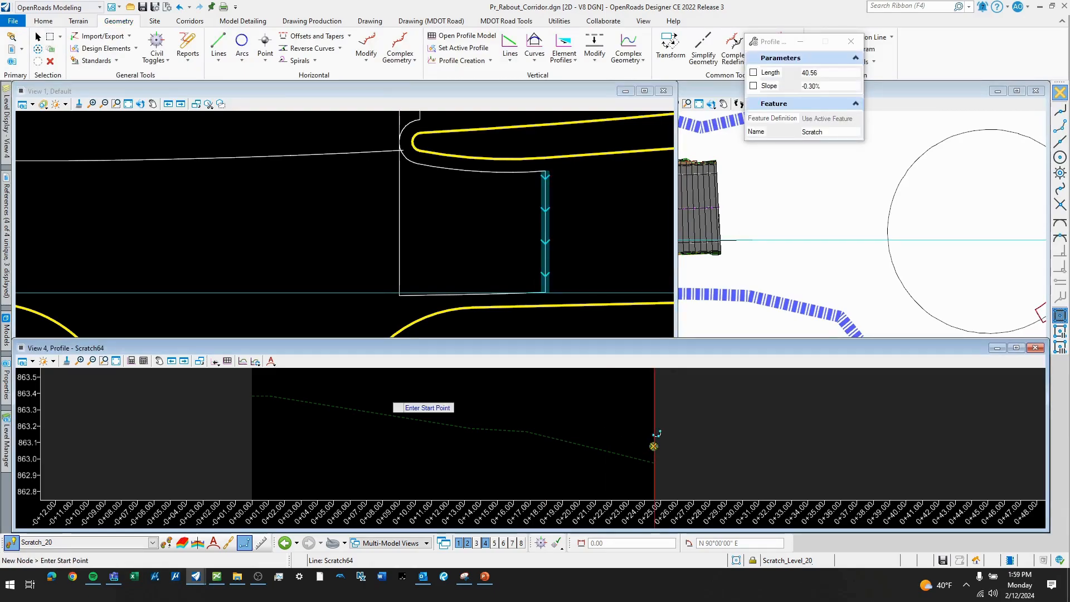
pyautogui.click(654, 446)
pyautogui.press('Right')
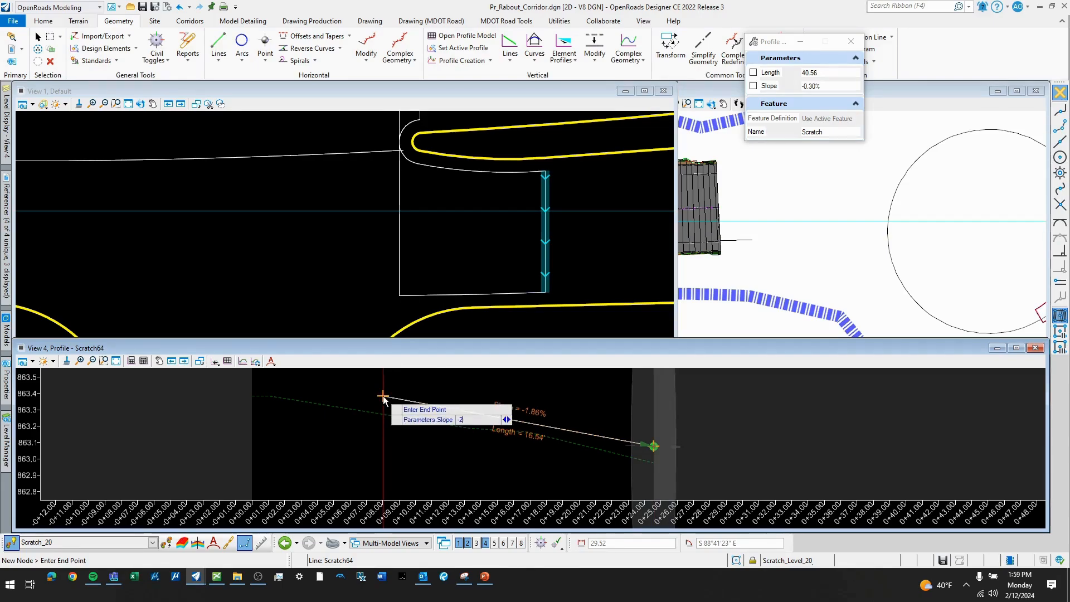
pyautogui.moveTo(342, 414); pyautogui.dragTo(381, 445, button='middle')
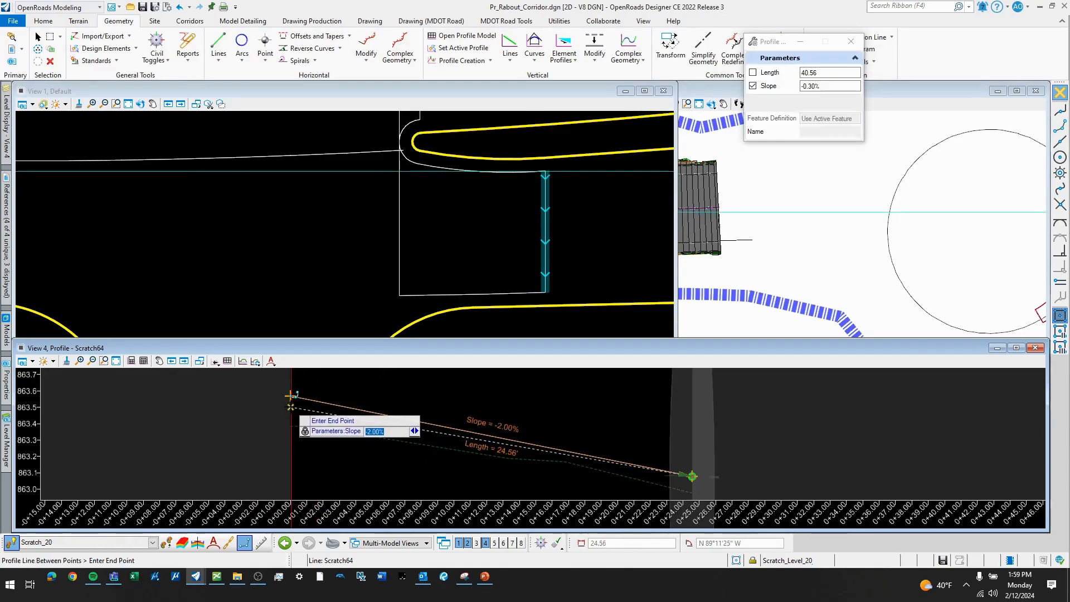
pyautogui.click(290, 396)
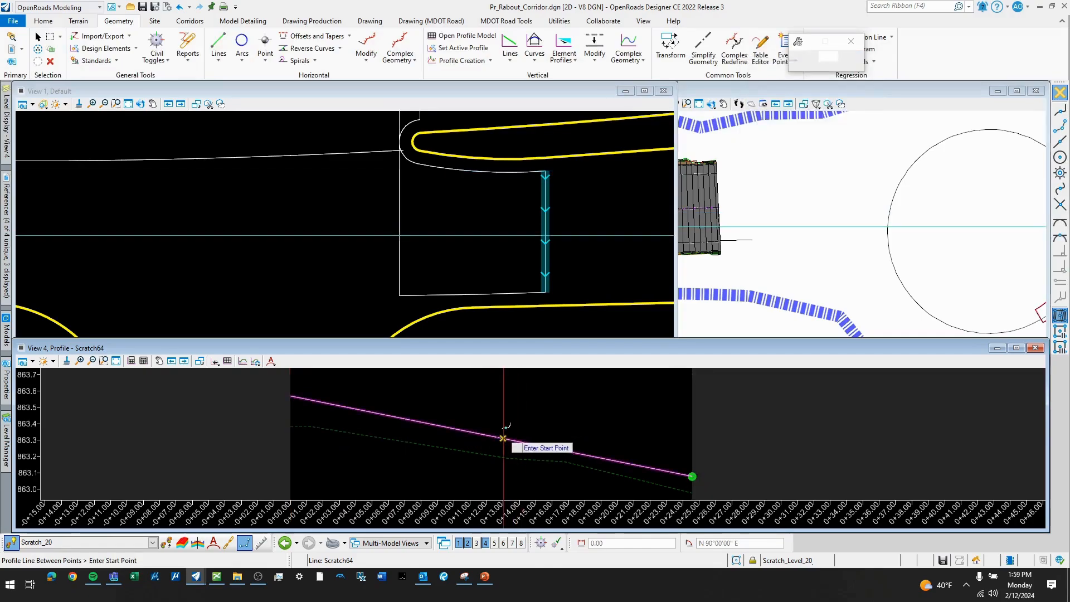
pyautogui.scroll(-1, 519, 443)
pyautogui.rightClick(541, 444)
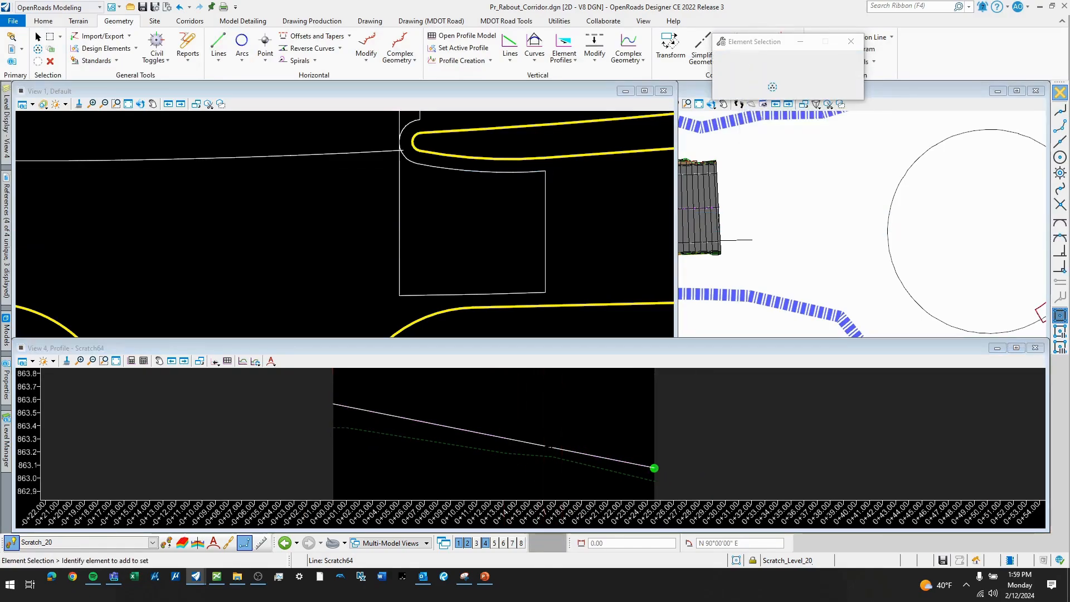
# - Set the -2.00% profile line as the eastern boundary line's active profile
pyautogui.click(542, 445)
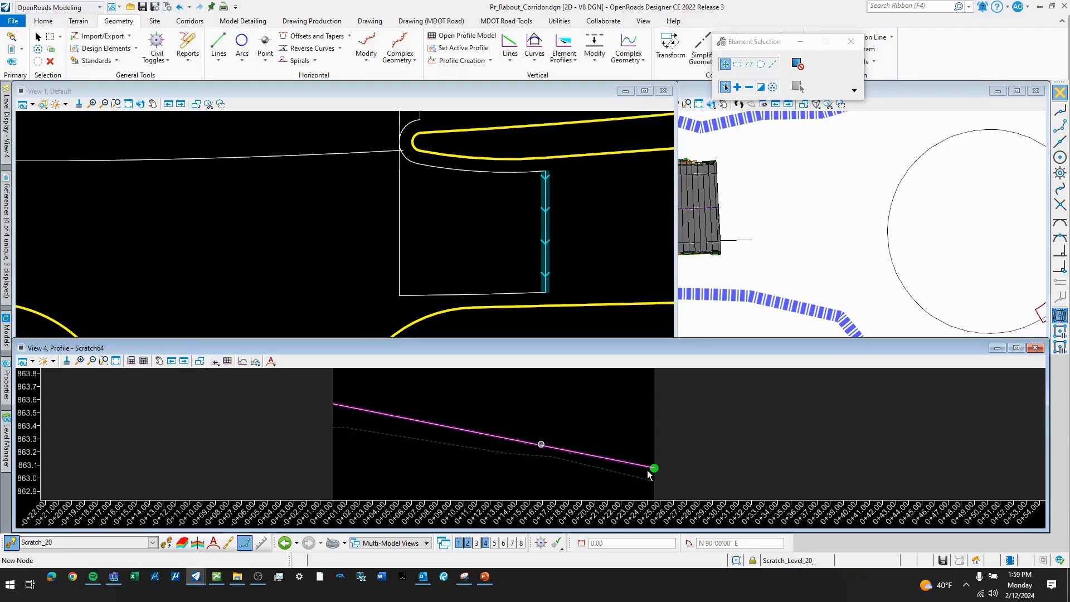
pyautogui.click(651, 468)
pyautogui.click(560, 448)
pyautogui.click(547, 446)
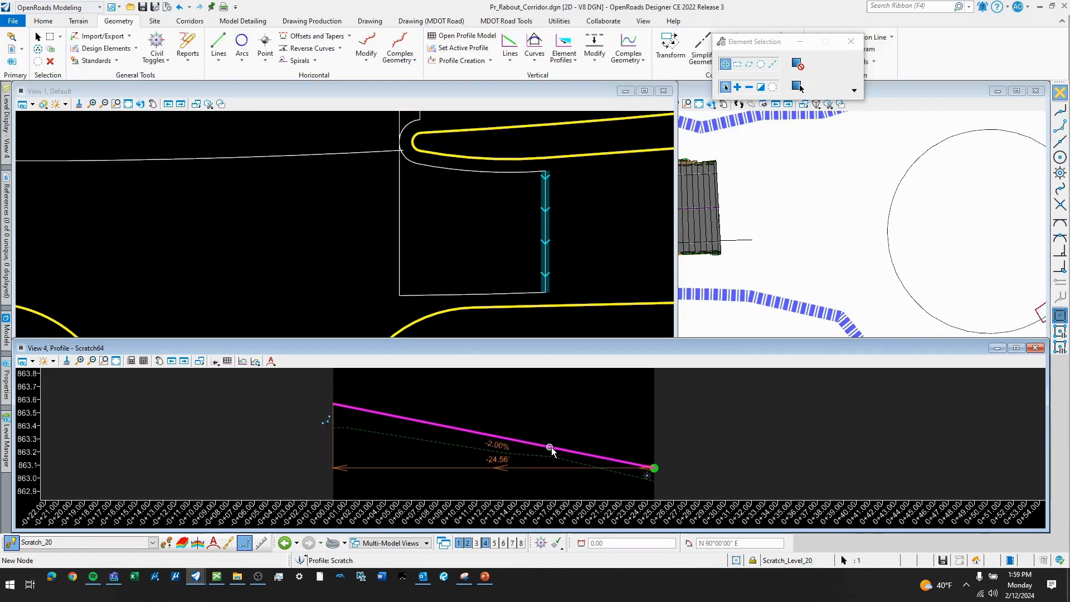
pyautogui.moveTo(553, 449)
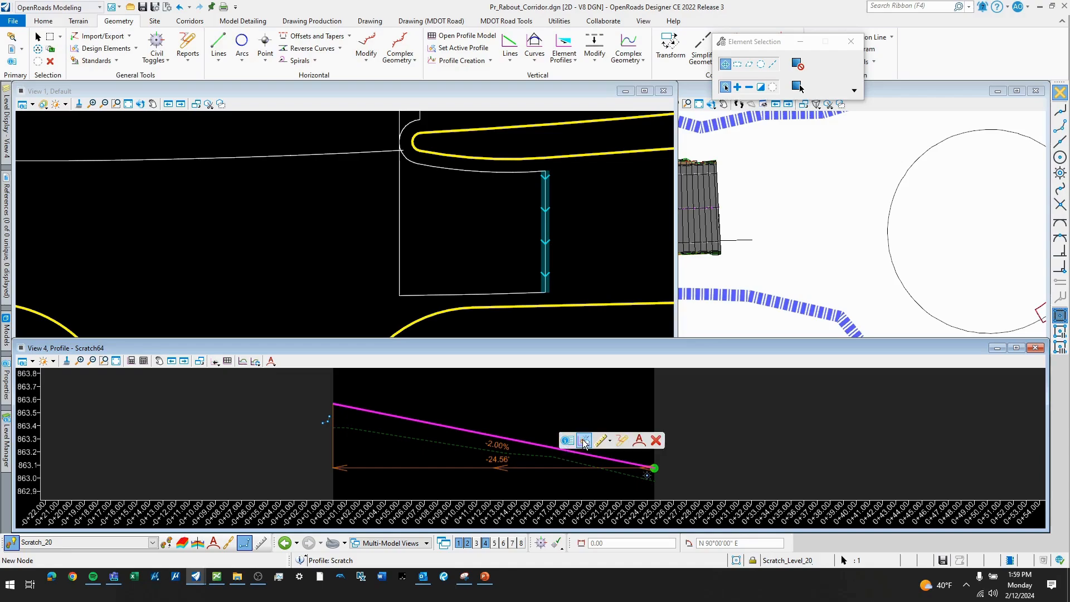
pyautogui.click(584, 440)
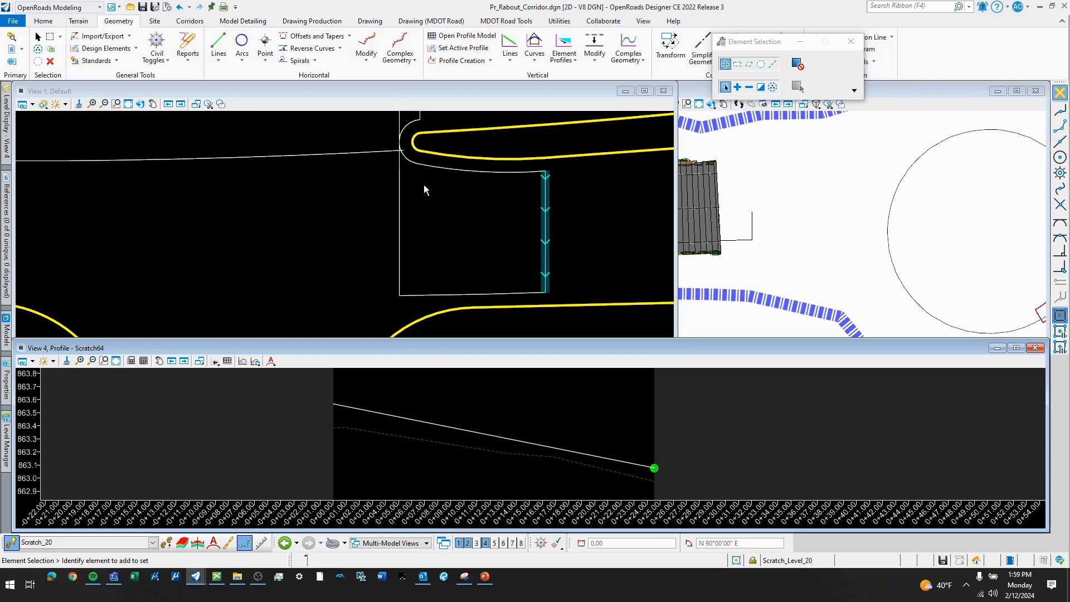
# - Open the profile model of the curved boundary line along the splitter island's south side in View 4
pyautogui.scroll(-1, 478, 237)
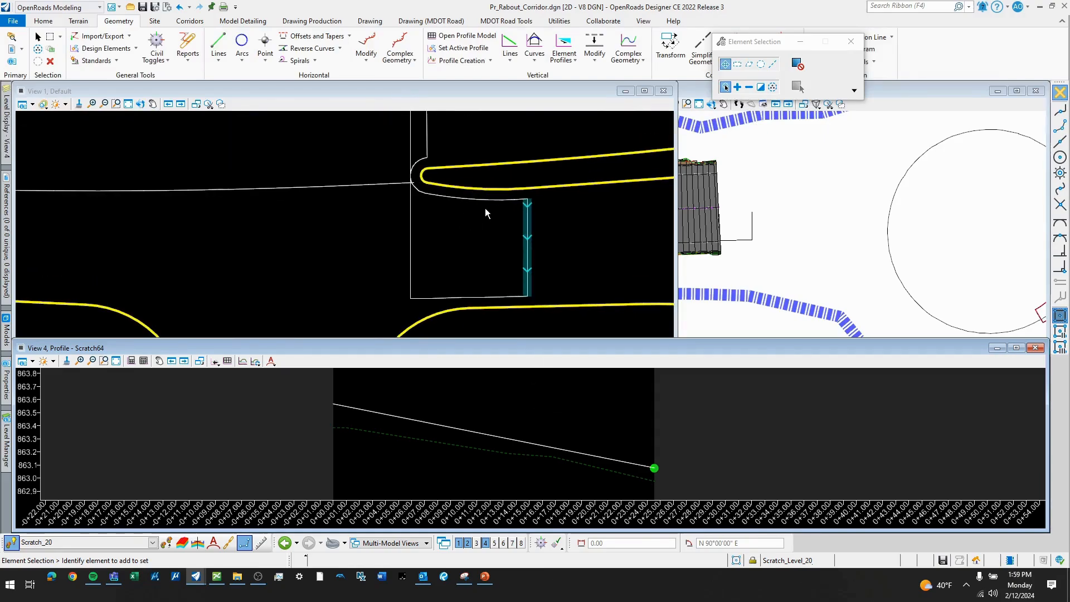
pyautogui.scroll(1, 488, 202)
pyautogui.click(490, 199)
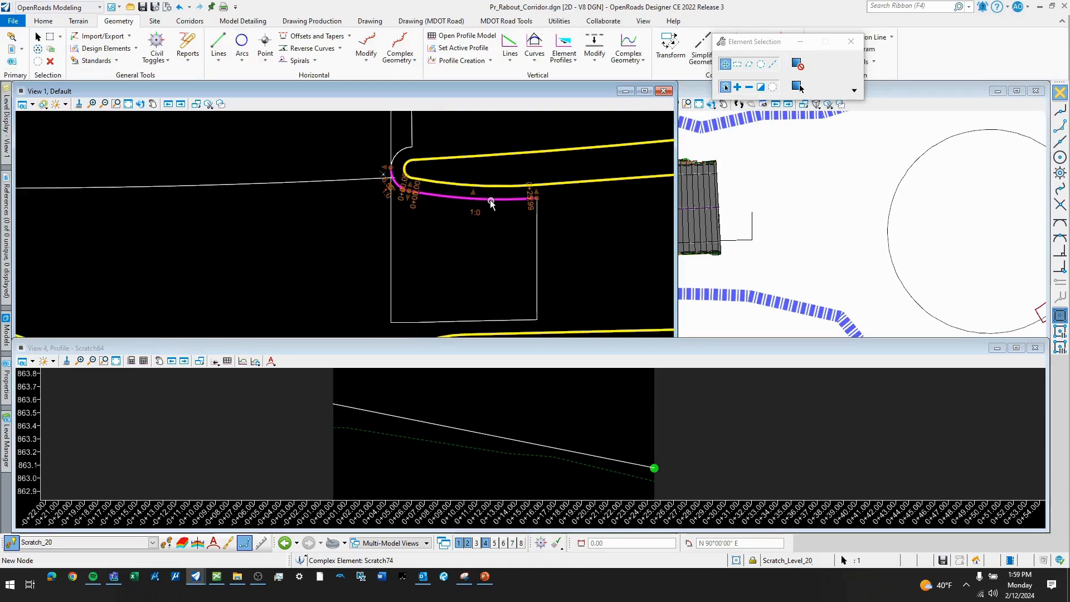
pyautogui.press('Escape')
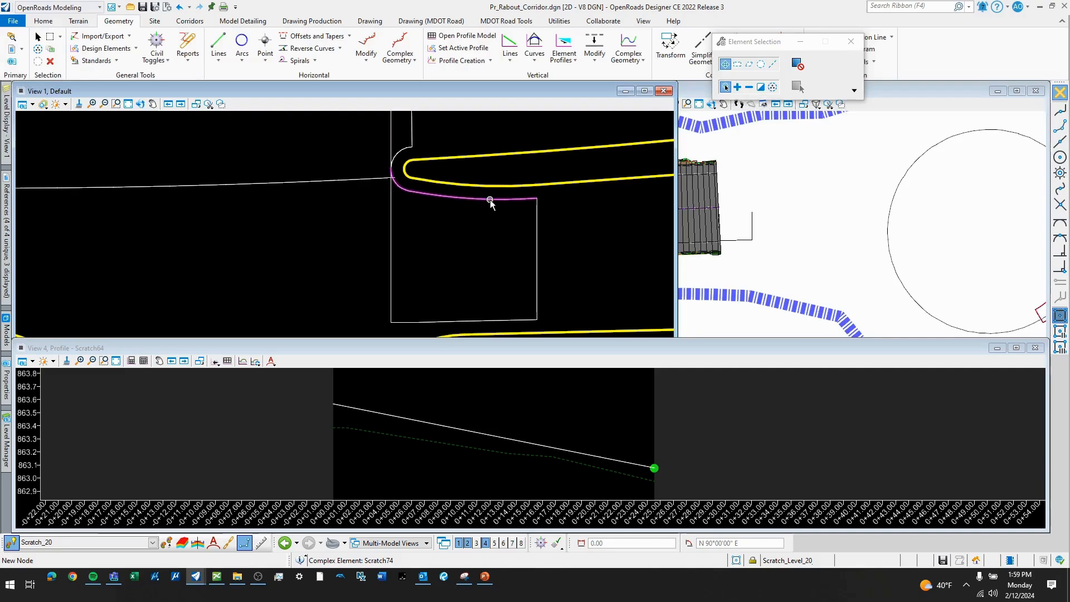
pyautogui.click(490, 200)
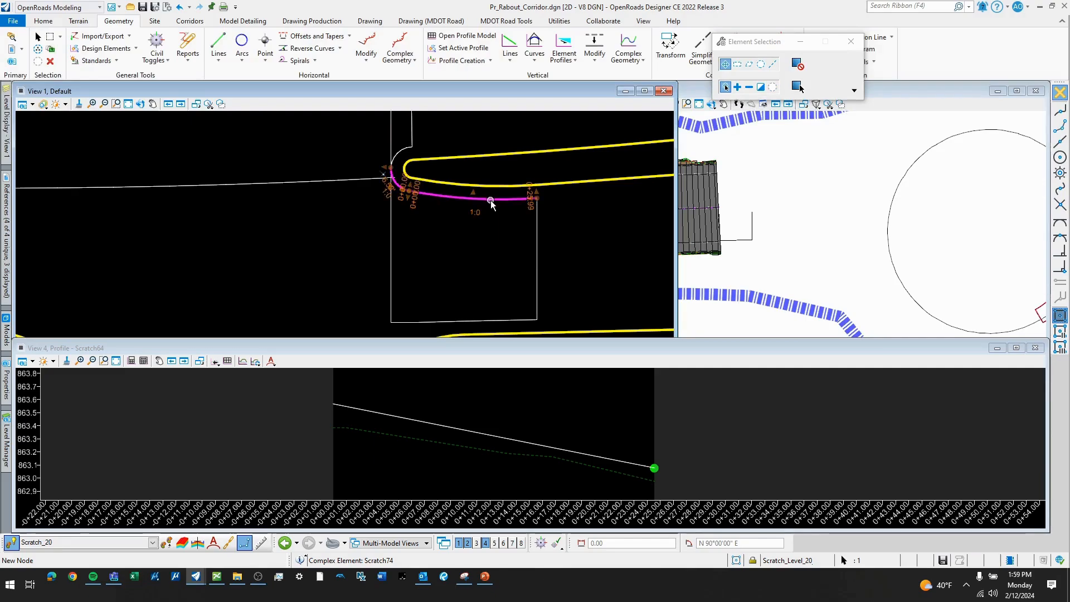
pyautogui.click(520, 196)
pyautogui.click(544, 418)
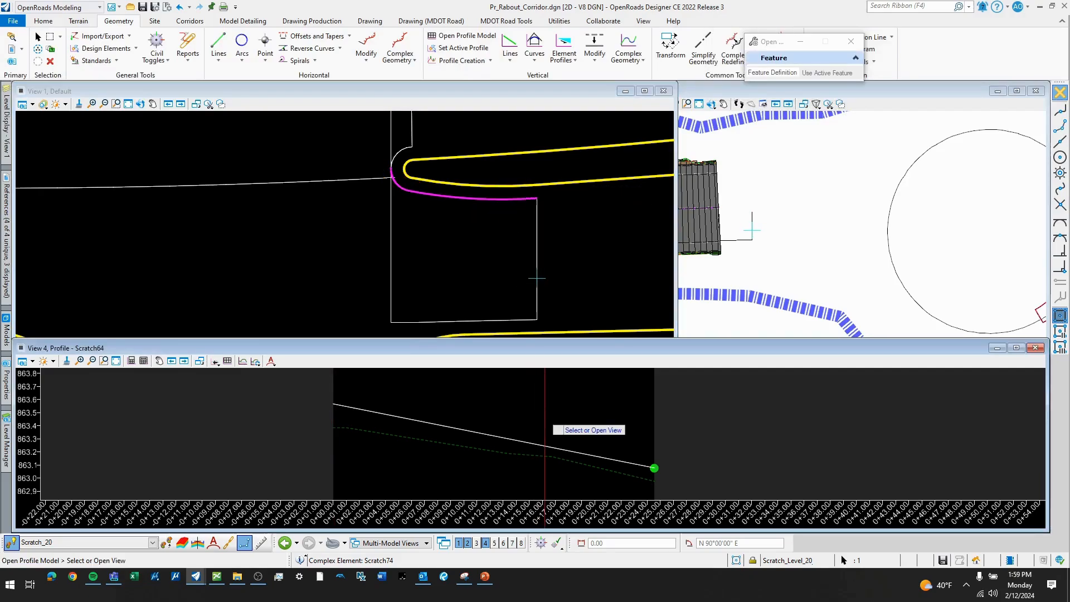
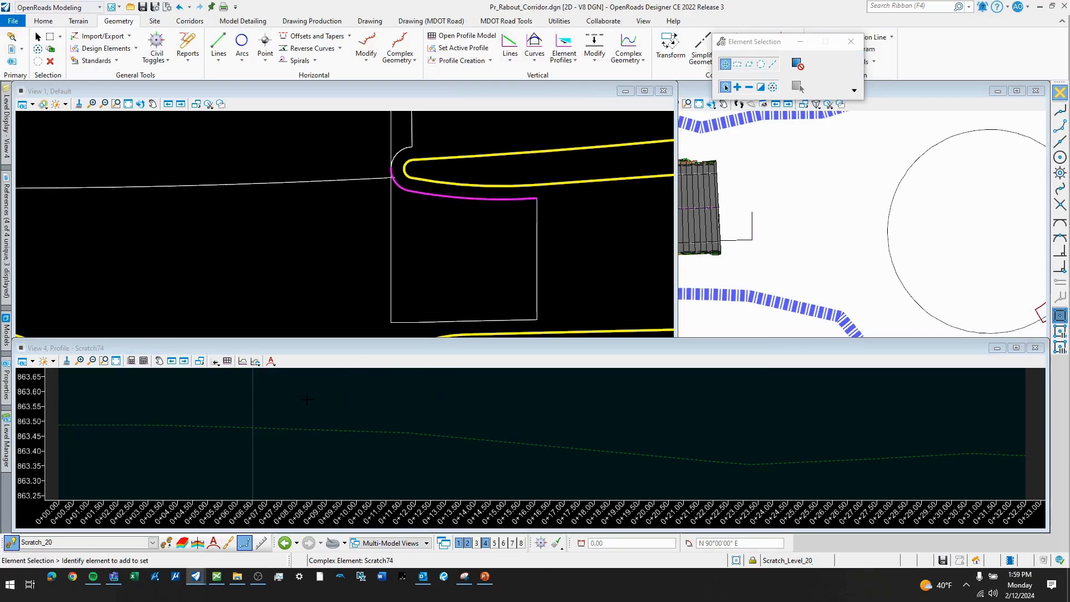
pyautogui.click(561, 60)
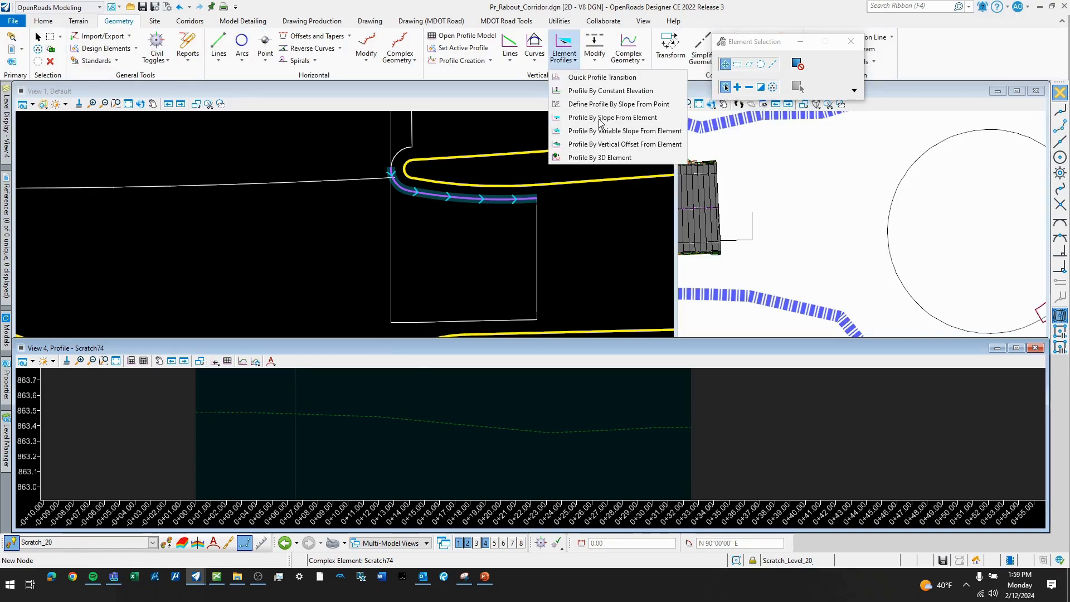
pyautogui.click(600, 119)
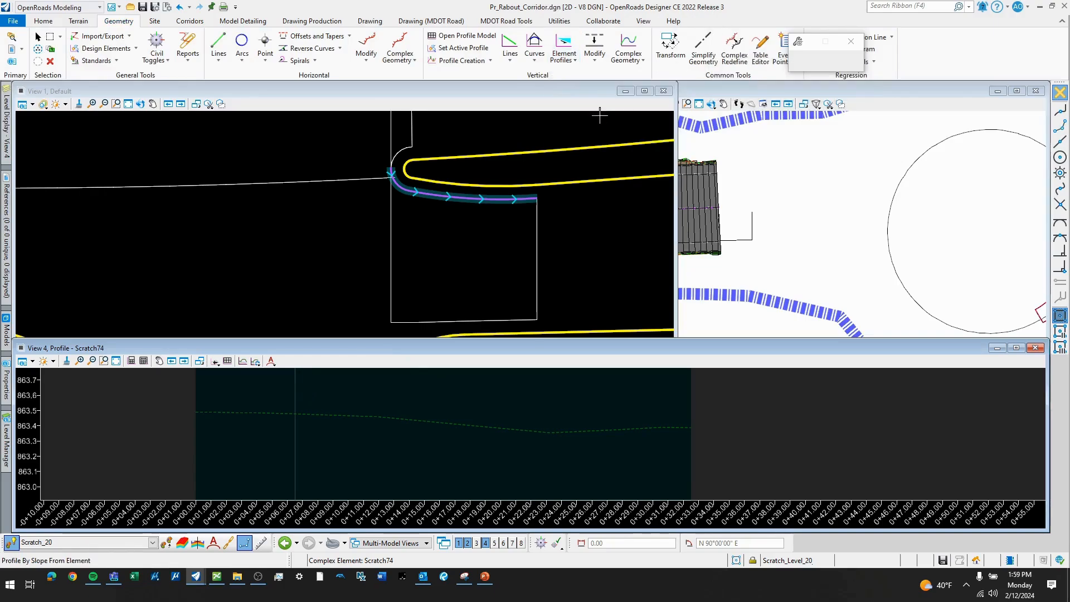
pyautogui.click(471, 200)
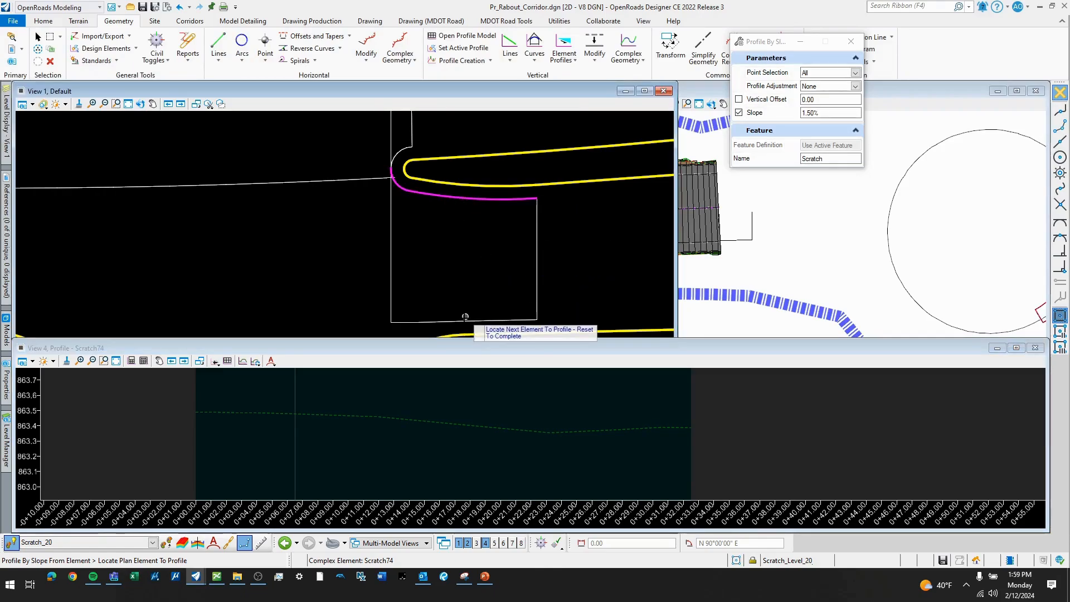
pyautogui.rightClick(465, 317)
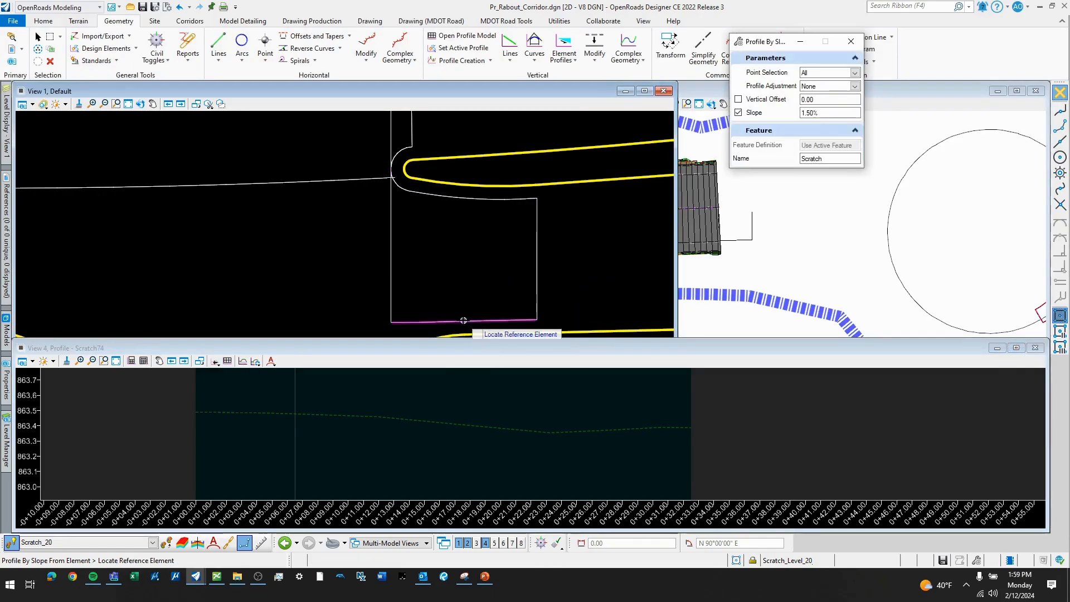
pyautogui.click(462, 320)
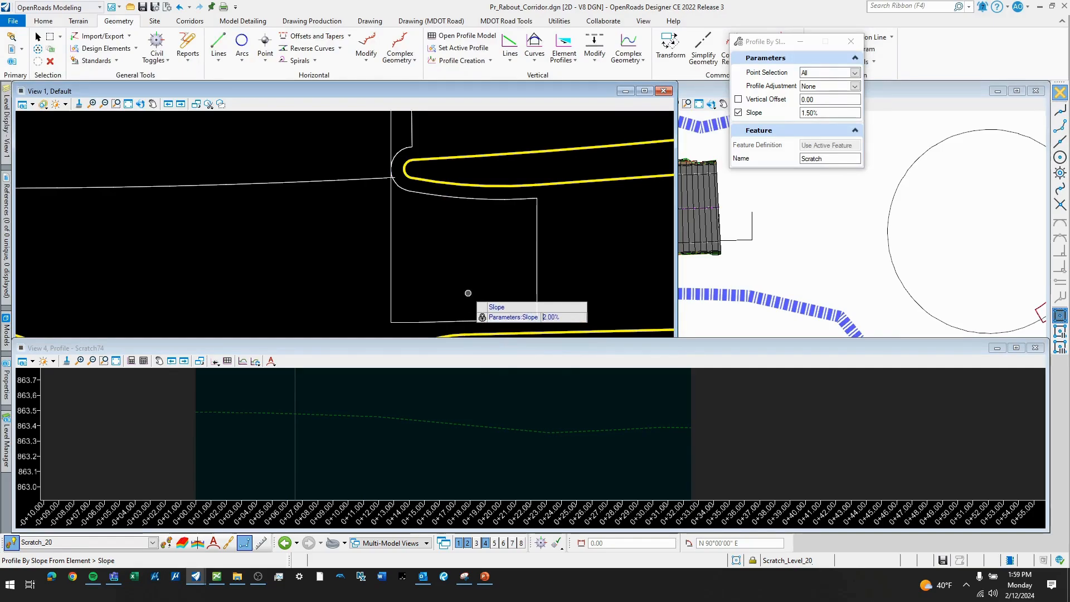
pyautogui.click(440, 435)
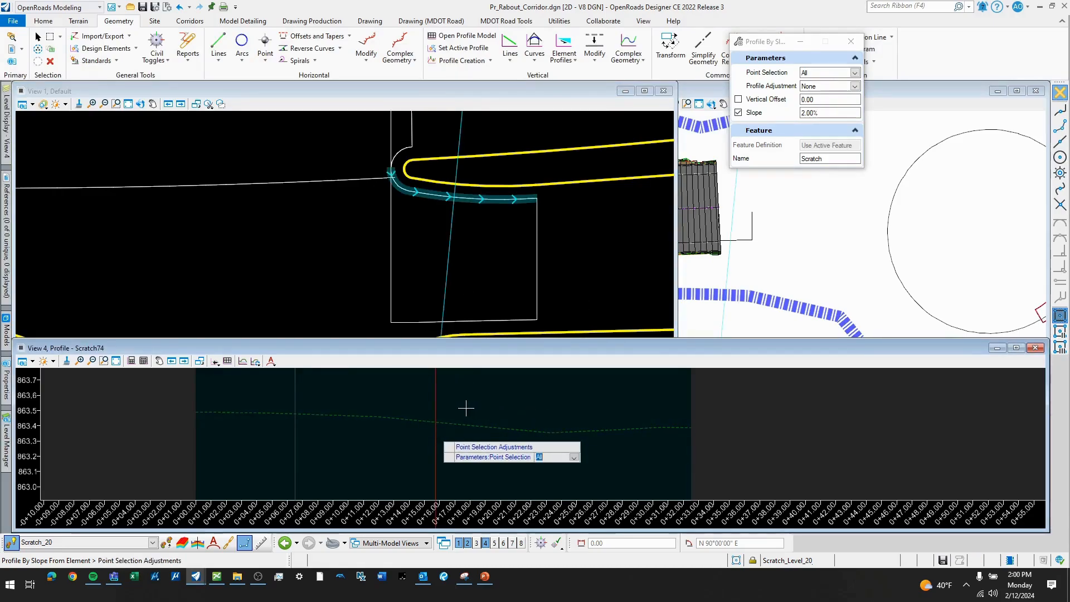
pyautogui.scroll(-5, 415, 398)
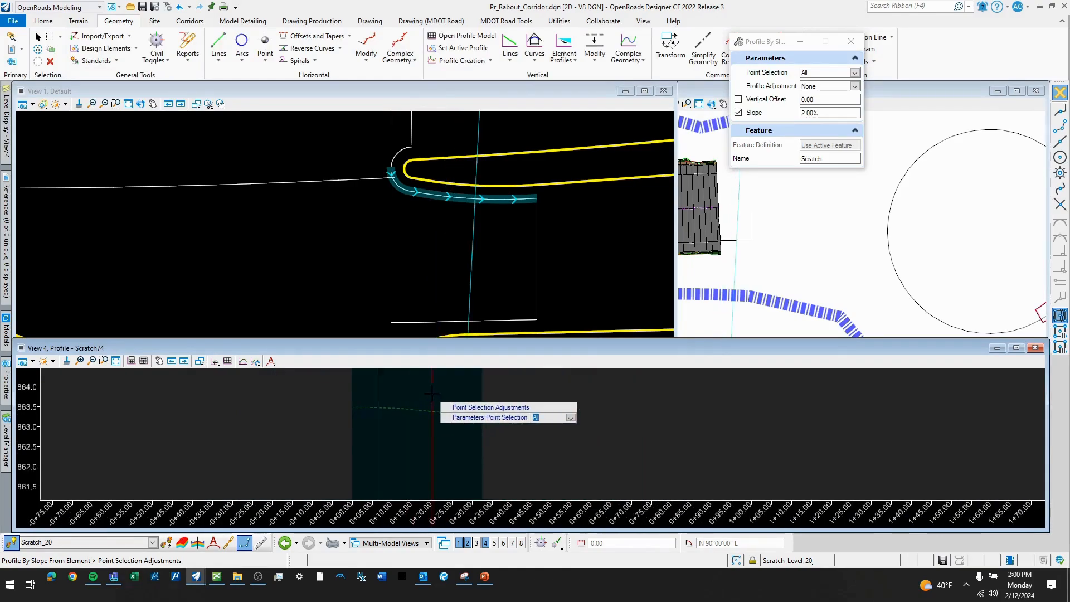
pyautogui.scroll(-4, 411, 468)
pyautogui.scroll(5, 428, 440)
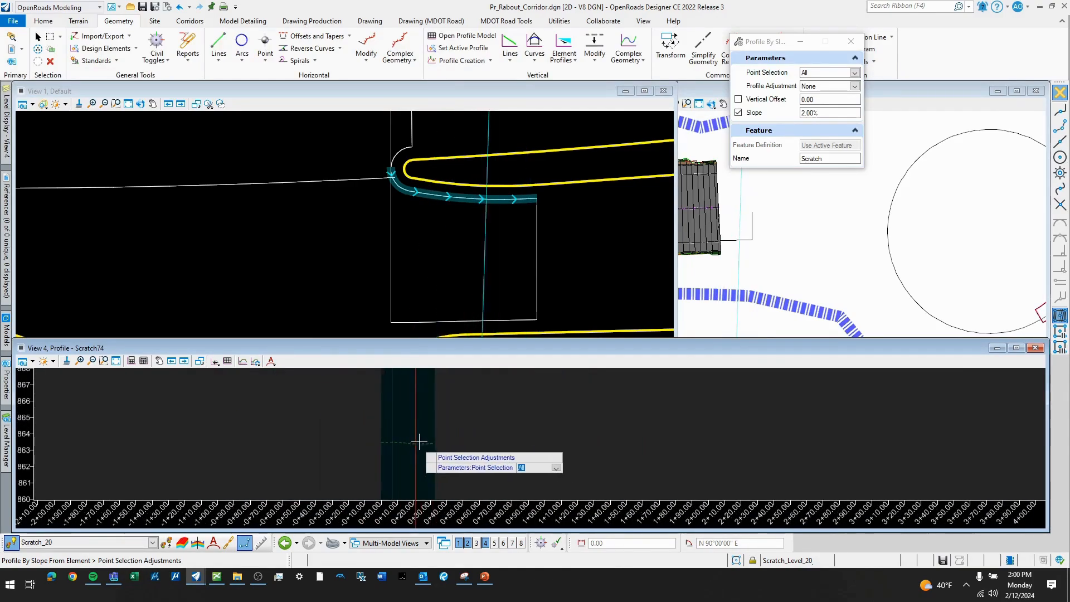
pyautogui.press('Escape')
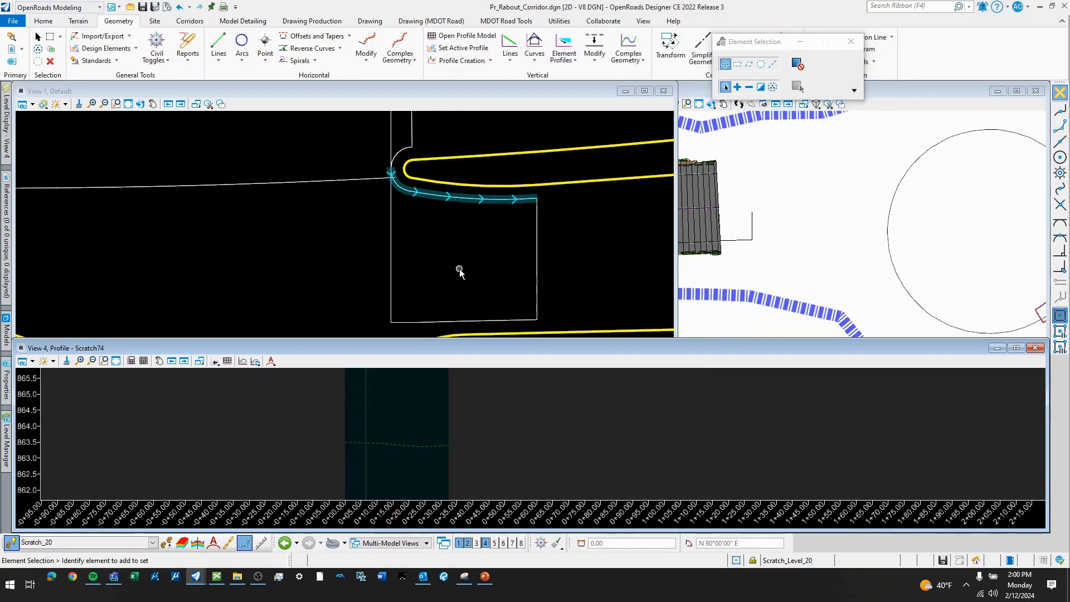
# - Try to project a profile onto the curved boundary line at a 2.00% slope from the southern boundary line
pyautogui.click(561, 61)
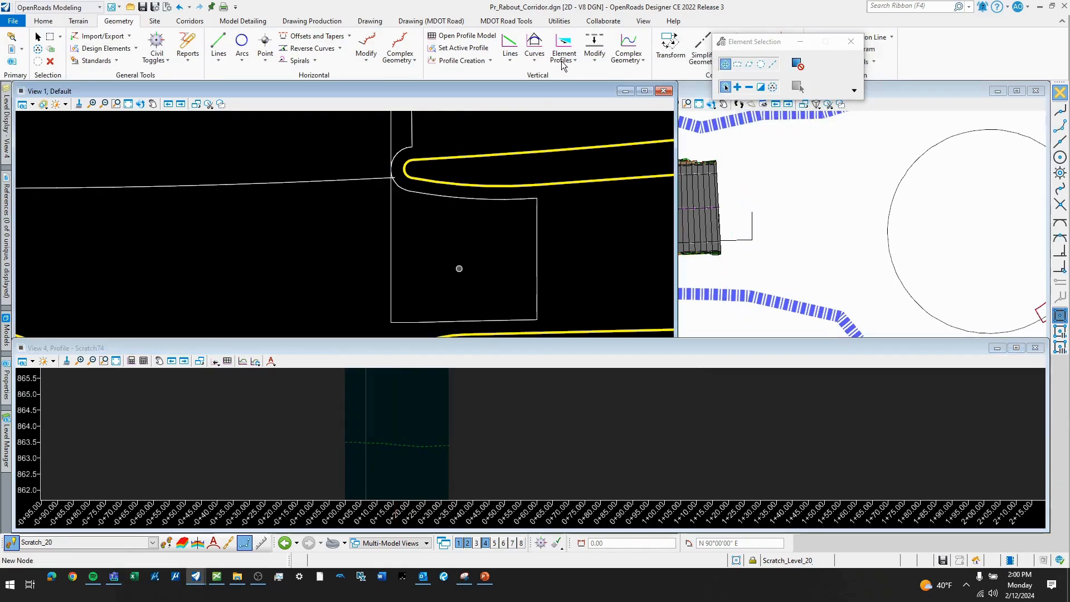
pyautogui.click(574, 60)
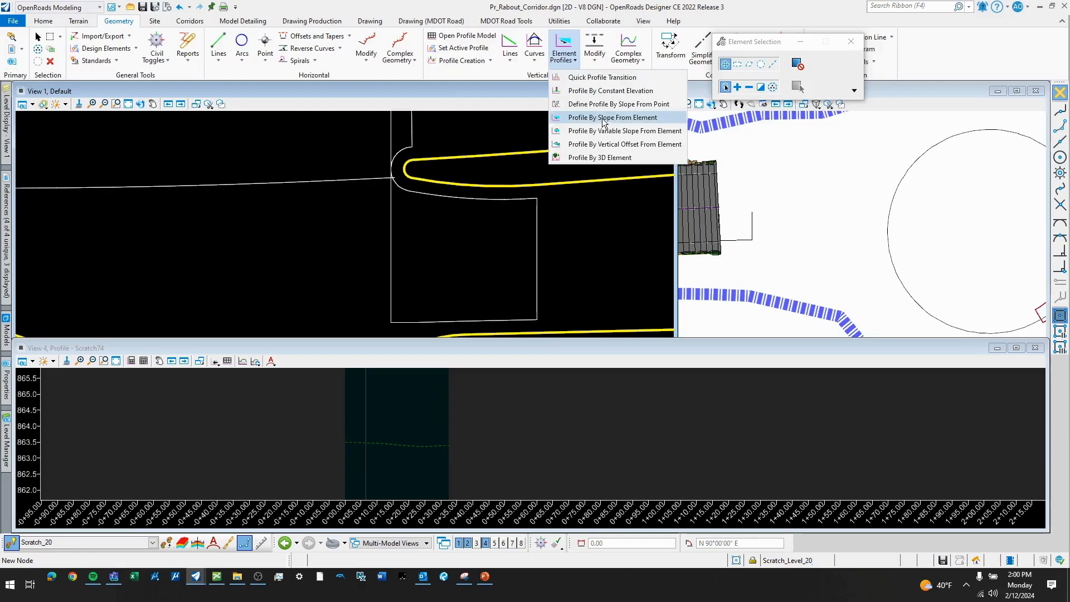
pyautogui.click(604, 163)
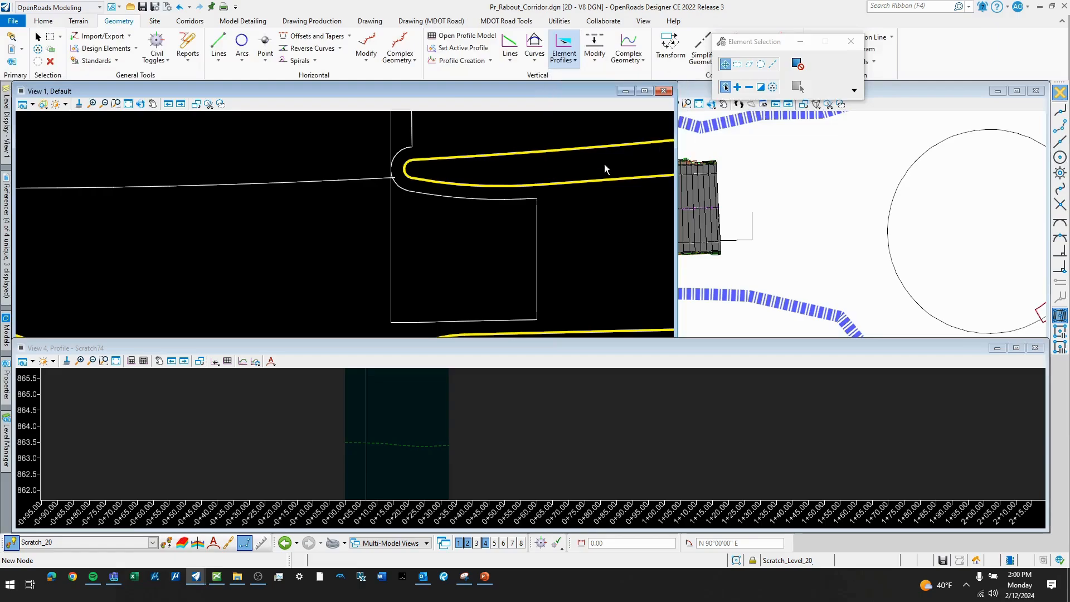
pyautogui.click(500, 199)
pyautogui.rightClick(491, 227)
pyautogui.click(461, 288)
pyautogui.click(458, 272)
pyautogui.click(456, 271)
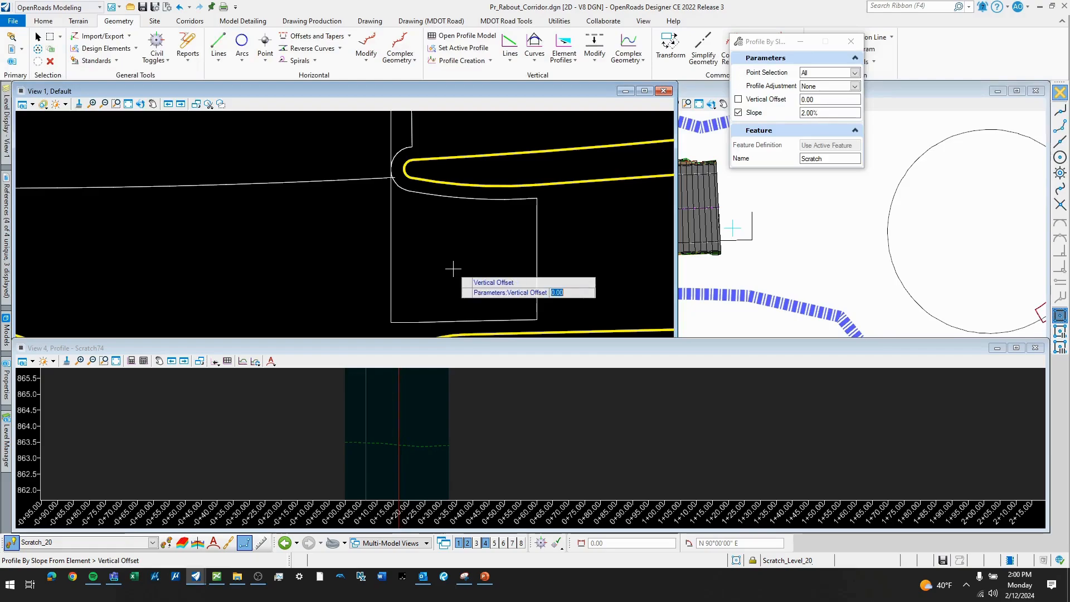
pyautogui.click(453, 269)
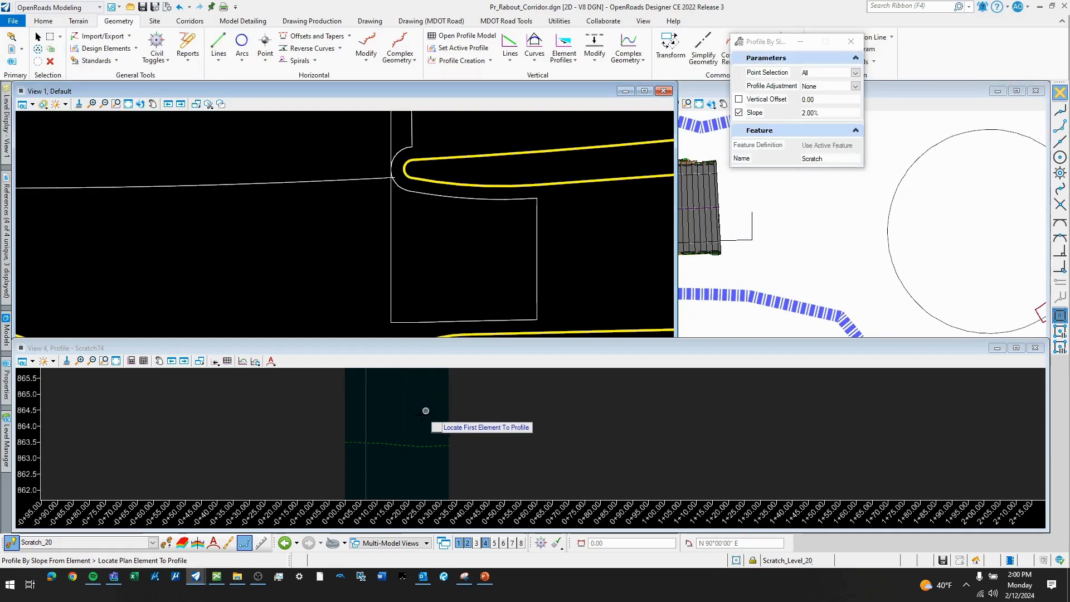
pyautogui.scroll(-3, 421, 415)
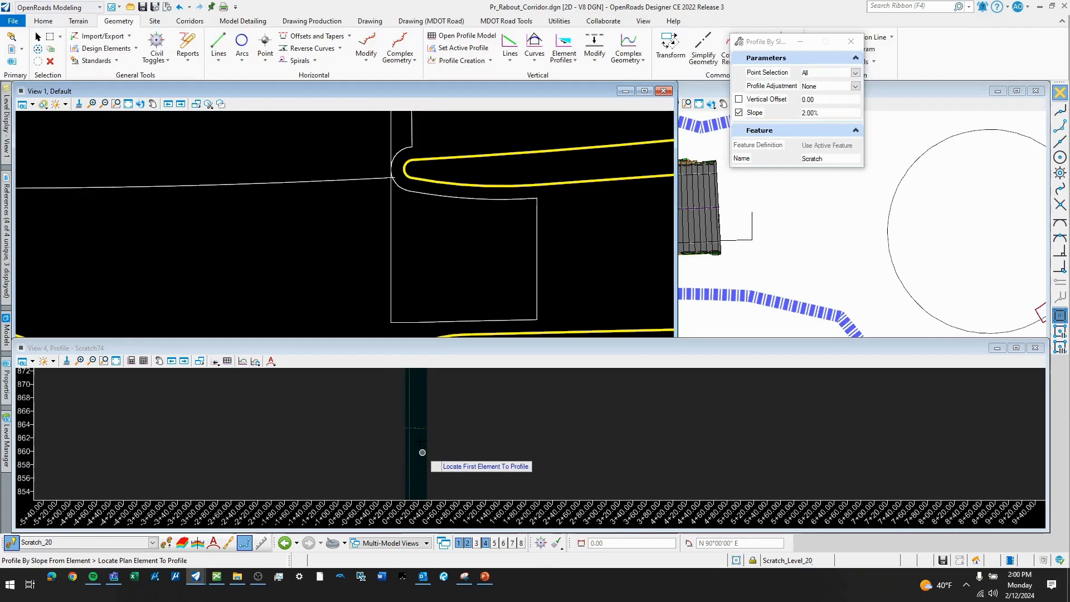
pyautogui.scroll(3, 427, 405)
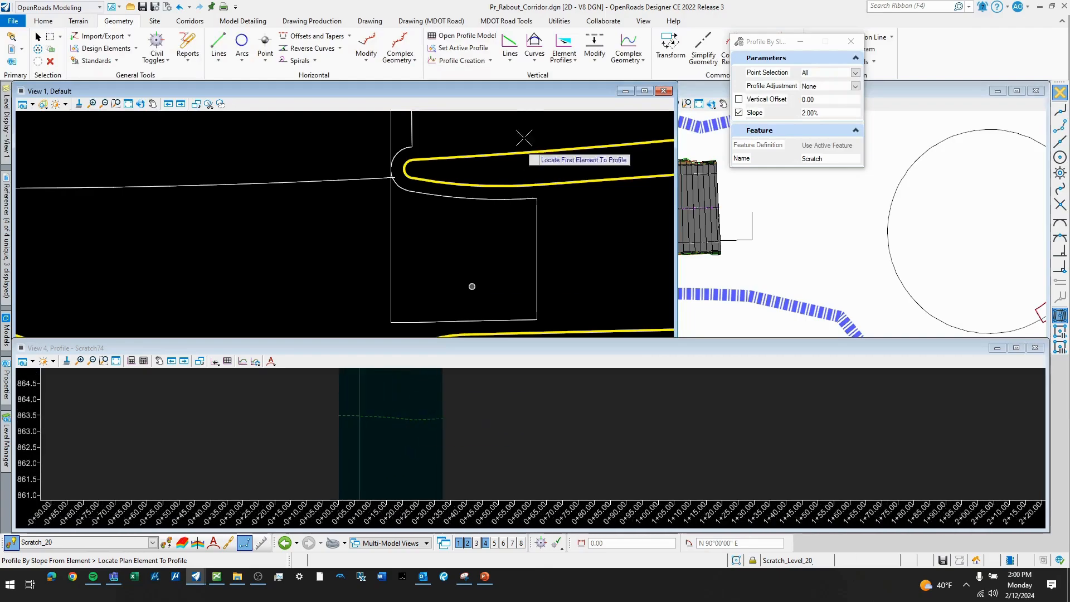
# - Create profile intersection points on the curved line's profile where the eastern boundary line and the western line at the island nose meet it
pyautogui.click(491, 61)
pyautogui.click(487, 142)
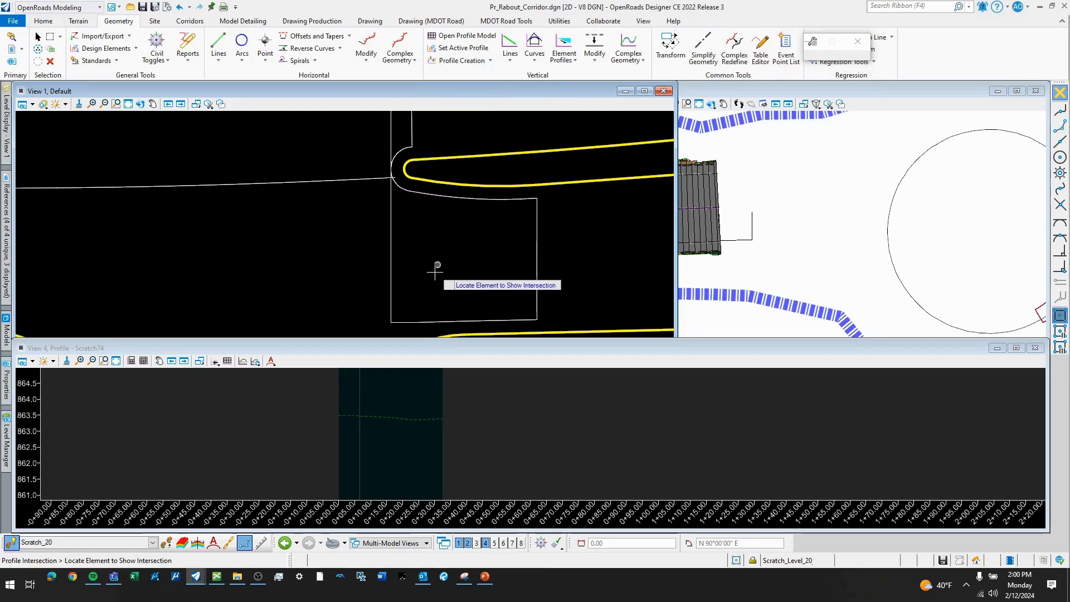
pyautogui.click(485, 199)
pyautogui.click(537, 220)
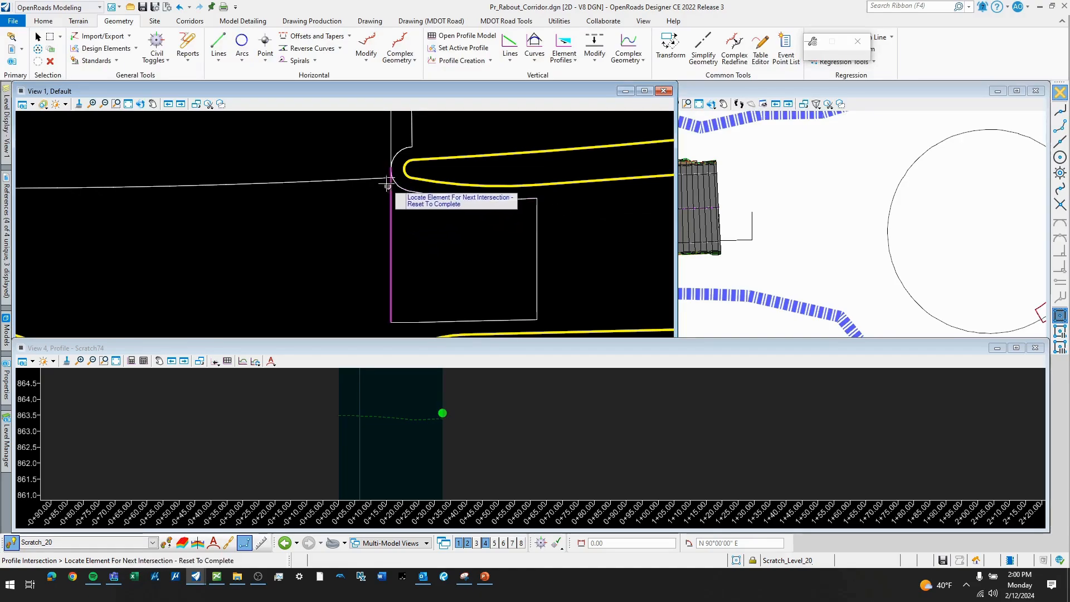
pyautogui.click(391, 194)
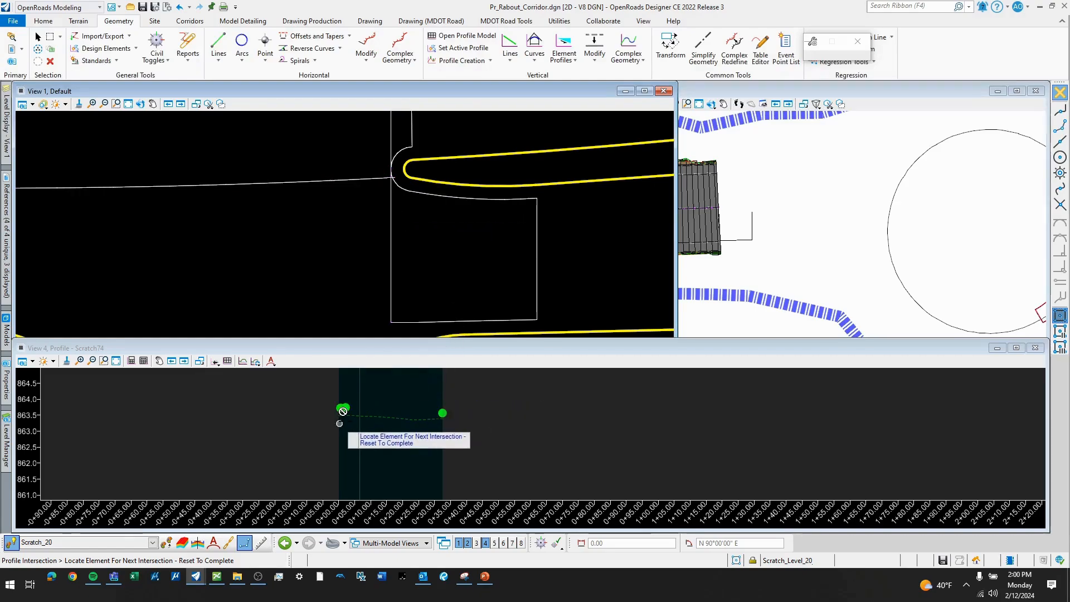
# - Draw a profile line at -0.60% slope, about 30.42' long, from the eastern intersection point back to the point at station 0+02.07
pyautogui.scroll(1, 339, 422)
pyautogui.scroll(2, 467, 407)
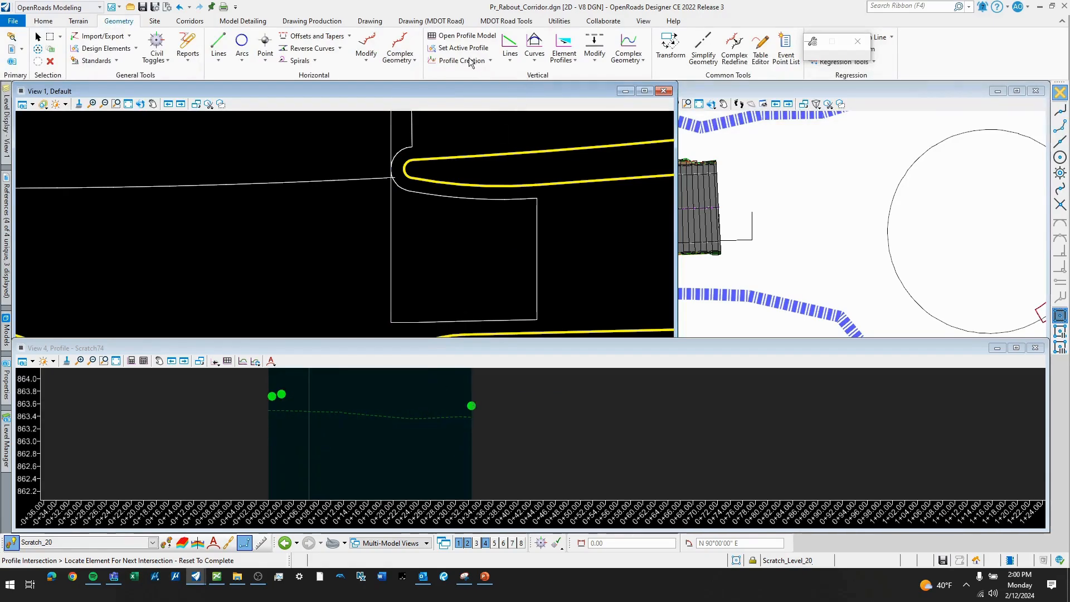
pyautogui.click(511, 62)
pyautogui.click(538, 79)
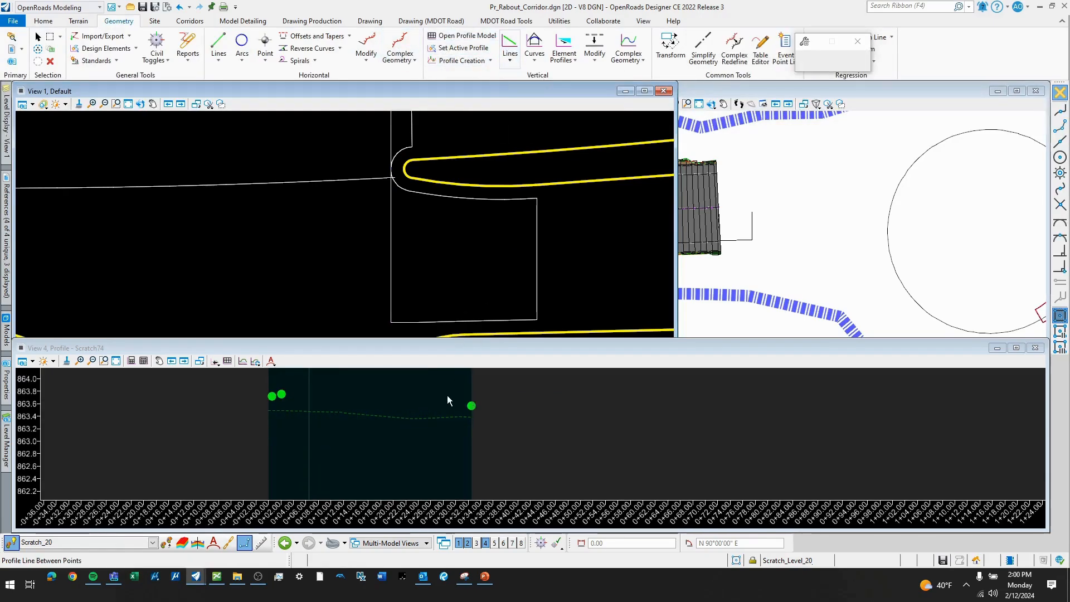
pyautogui.click(472, 406)
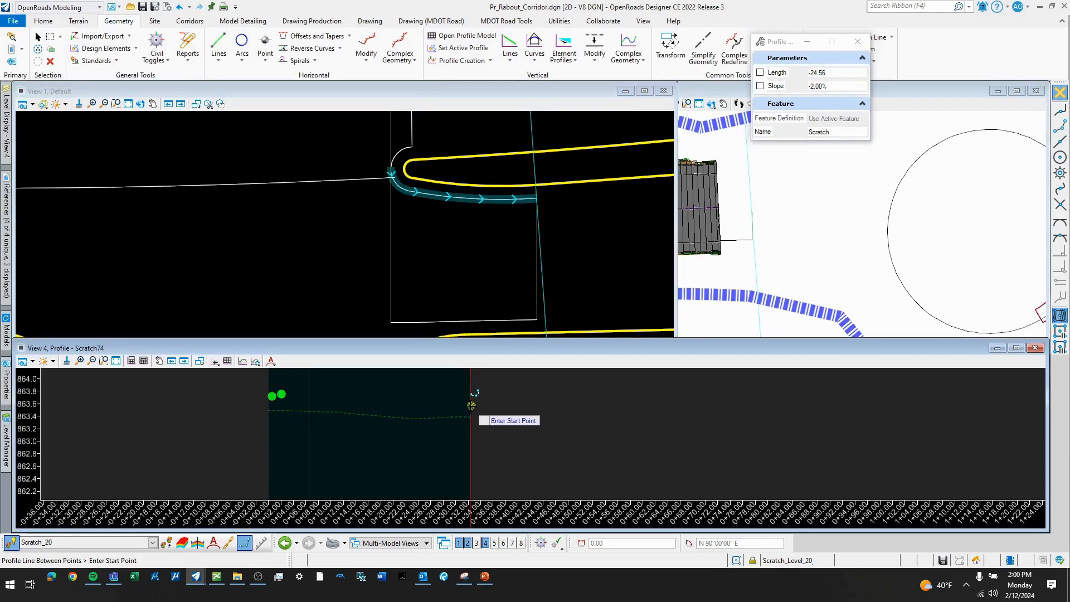
pyautogui.click(471, 406)
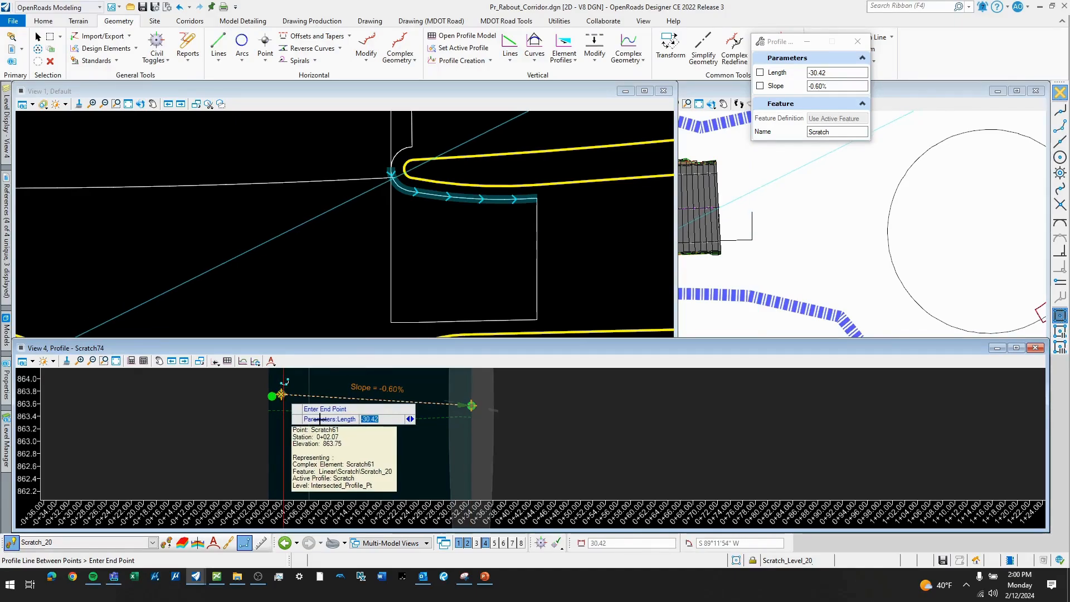
pyautogui.click(283, 393)
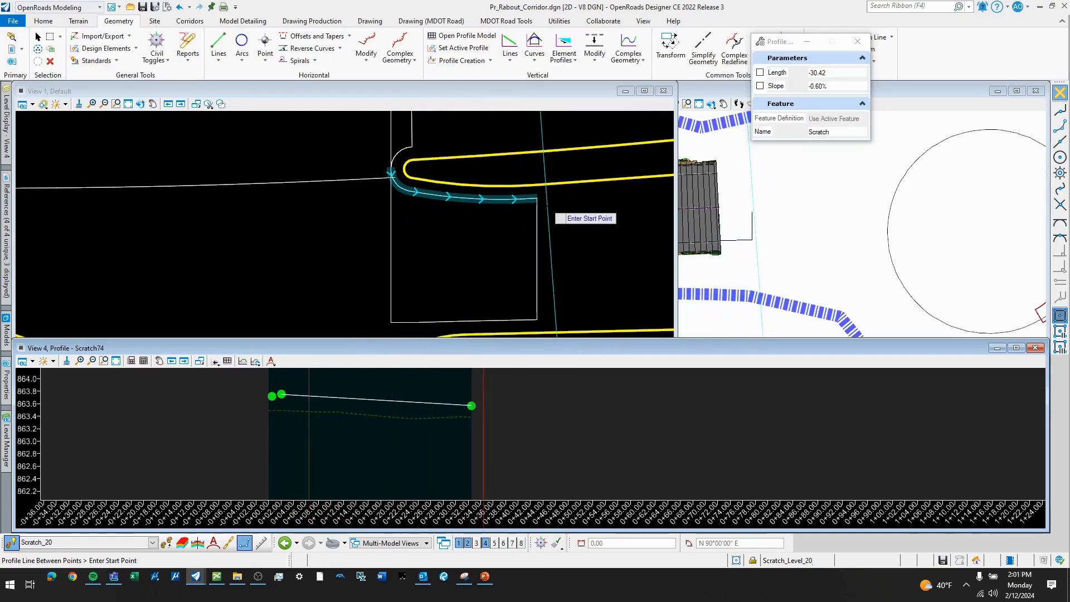
# - Draw a short profile line at 1.89% slope, about 1.48' long, between the two intersection points near the profile's start
pyautogui.scroll(3, 289, 391)
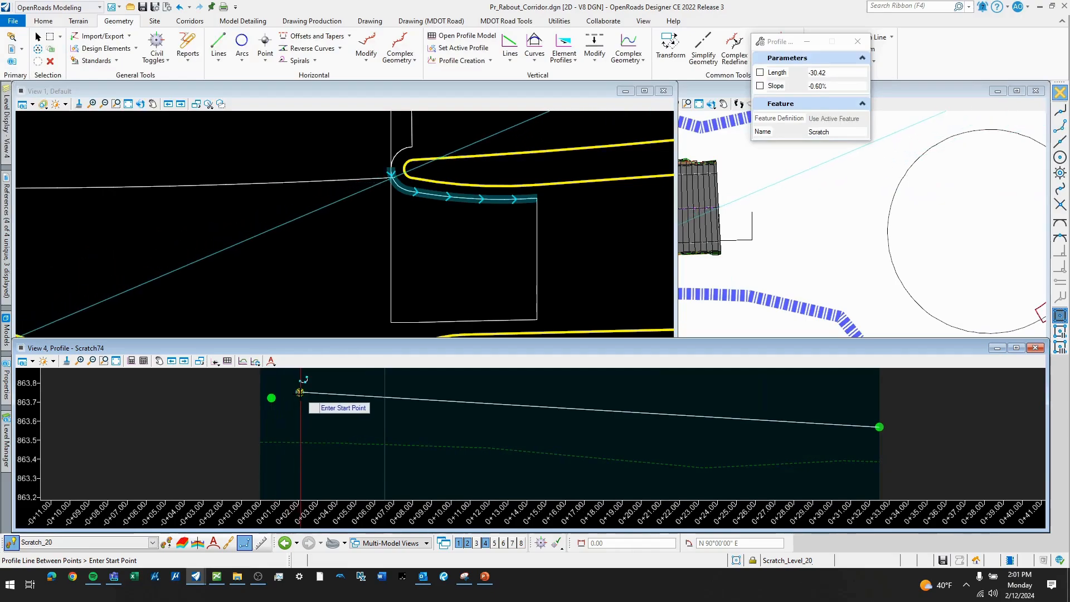
pyautogui.click(300, 392)
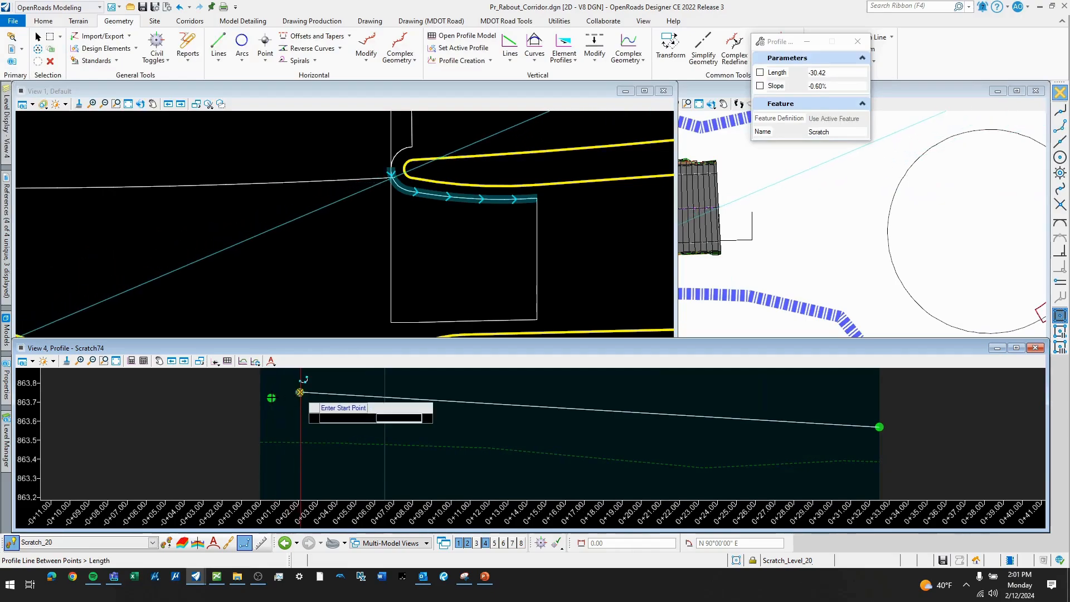
pyautogui.click(272, 397)
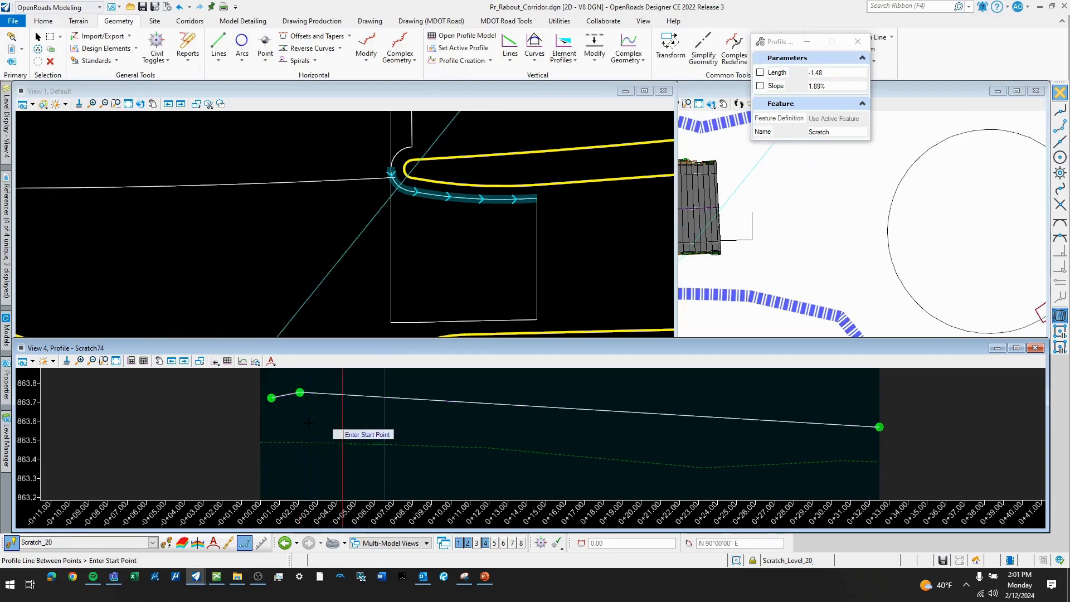
# - Draw a profile line at 2.00% slope, about 0.59' long, from the first intersection point back to the start of the curved line's profile
pyautogui.scroll(-2, 303, 418)
pyautogui.scroll(3, 267, 408)
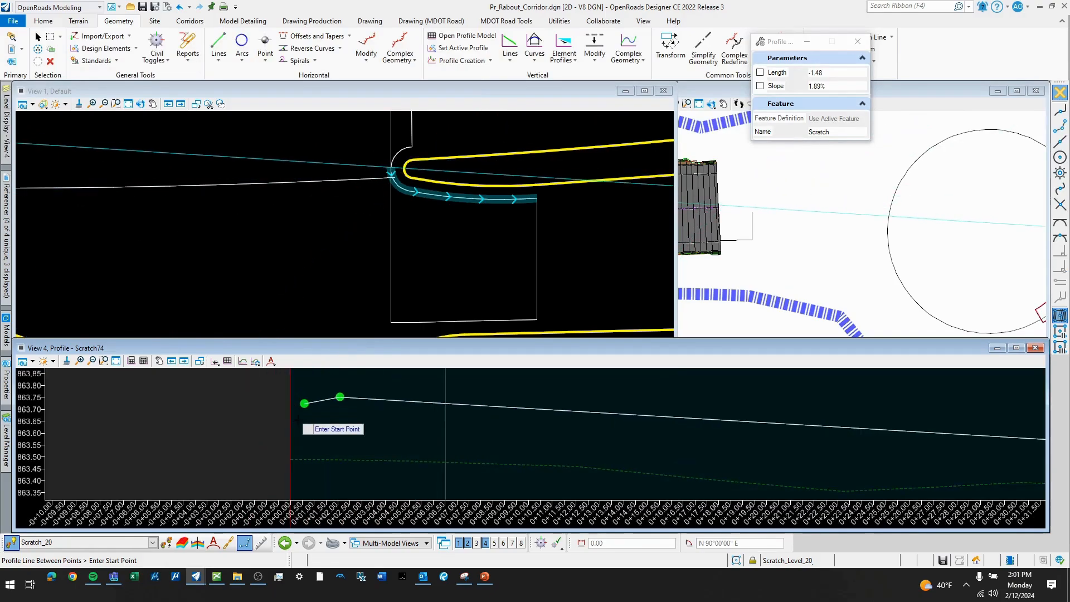
pyautogui.click(308, 402)
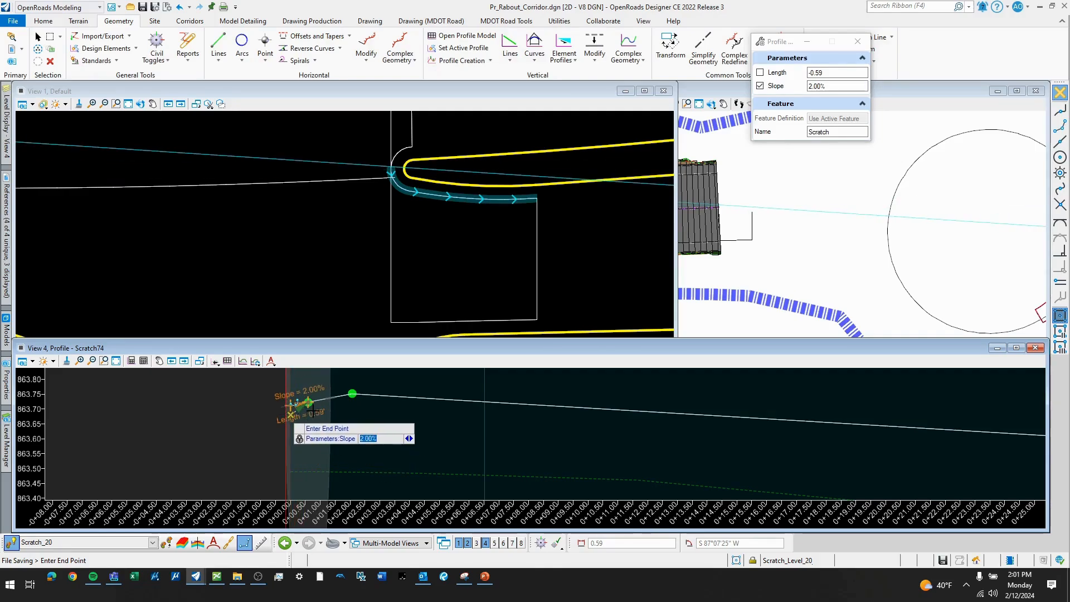
pyautogui.scroll(-2, 321, 415)
pyautogui.press('Escape')
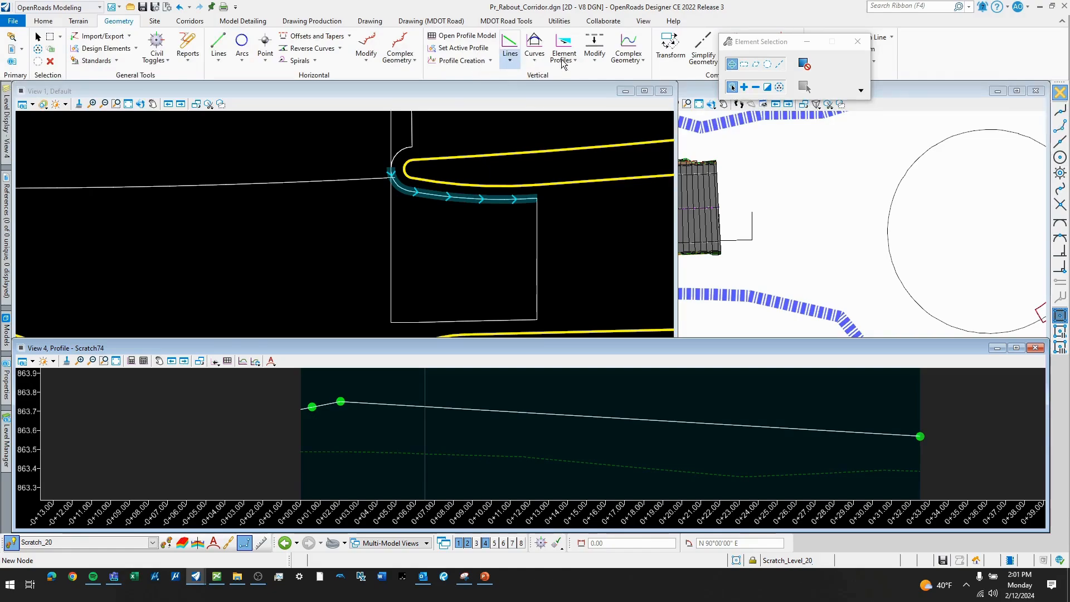
# - Join the three profile lines of the curved boundary line into one complex profile by elements and select it
pyautogui.click(642, 59)
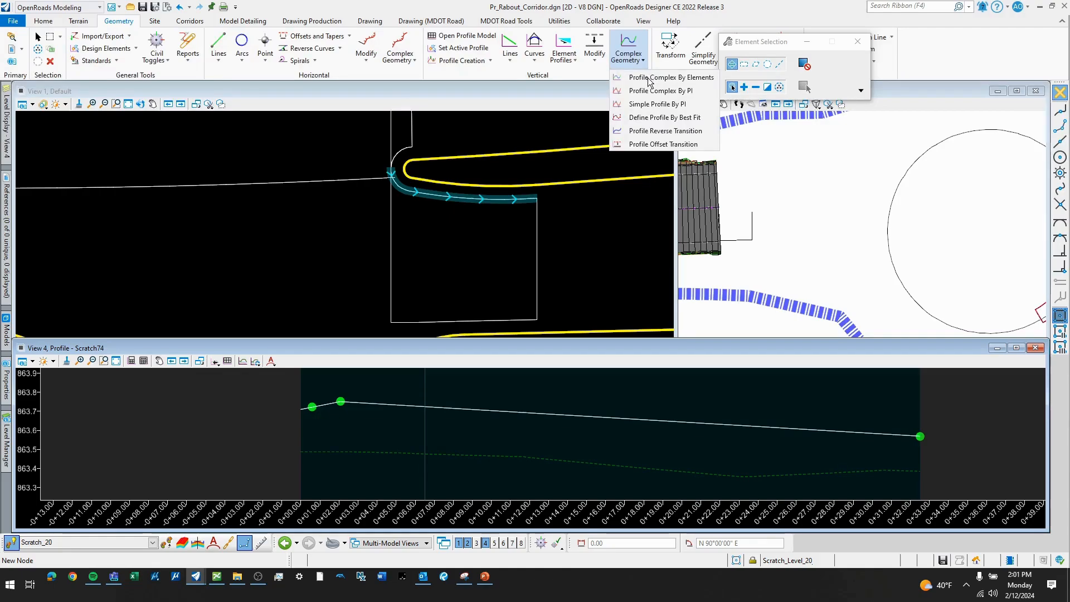
pyautogui.click(650, 78)
pyautogui.scroll(2, 300, 415)
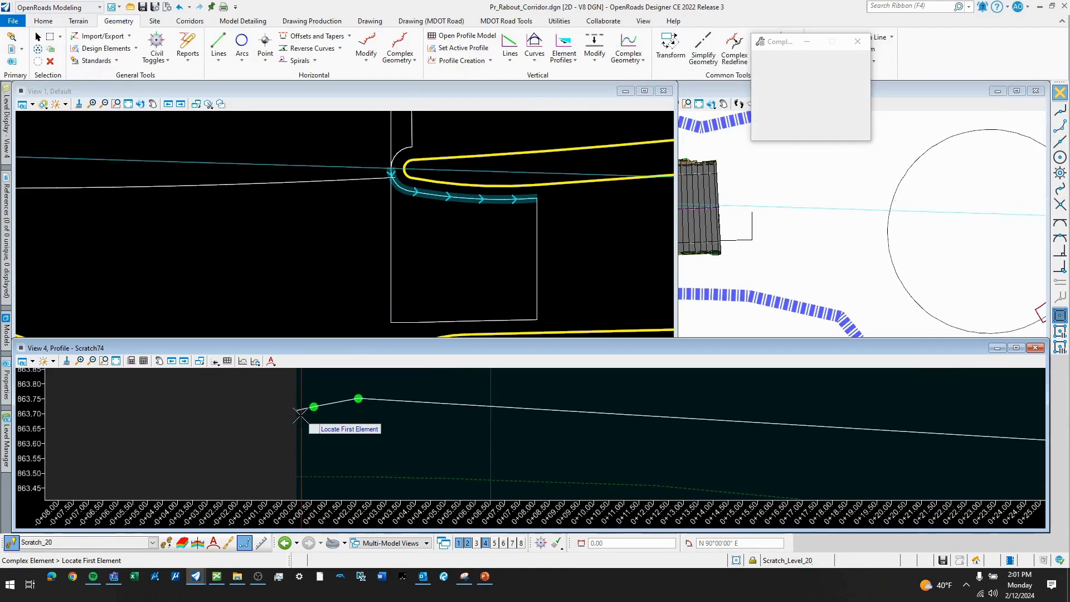
pyautogui.scroll(1, 299, 415)
pyautogui.click(312, 408)
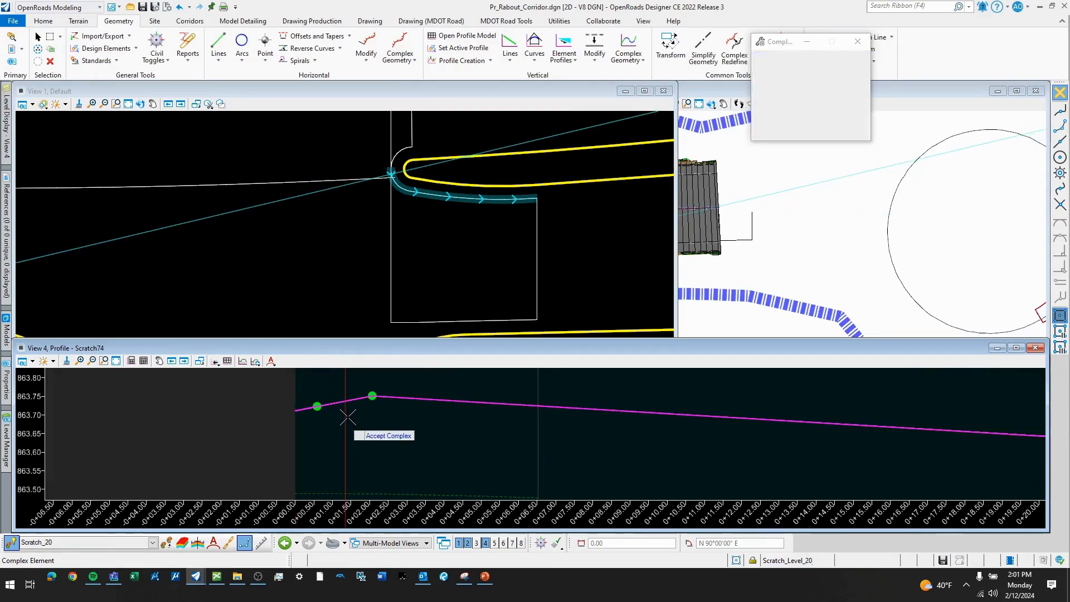
pyautogui.click(410, 426)
pyautogui.scroll(-1, 421, 425)
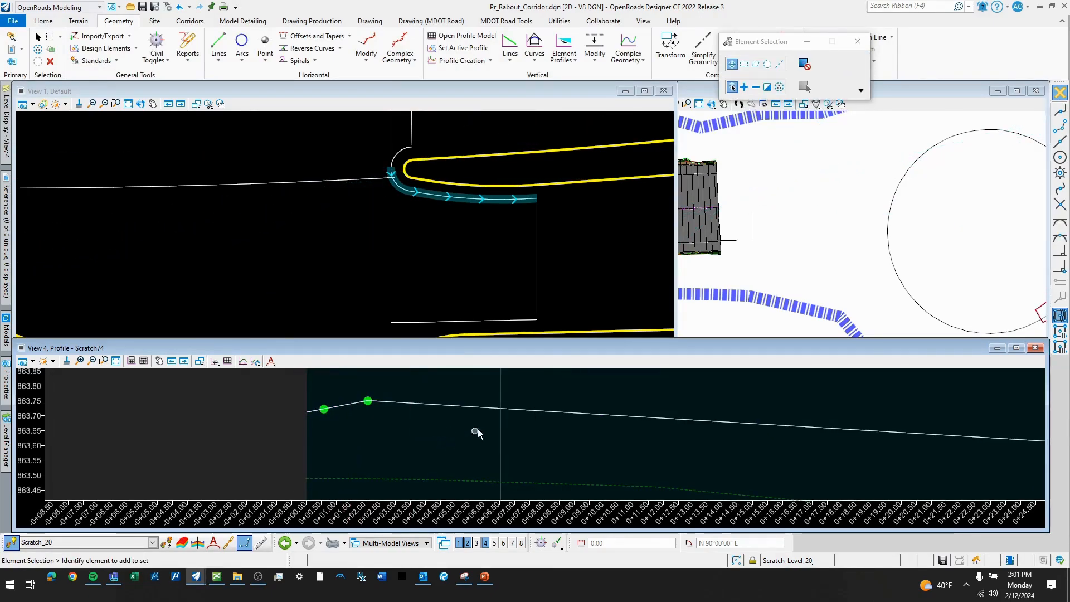
pyautogui.click(484, 409)
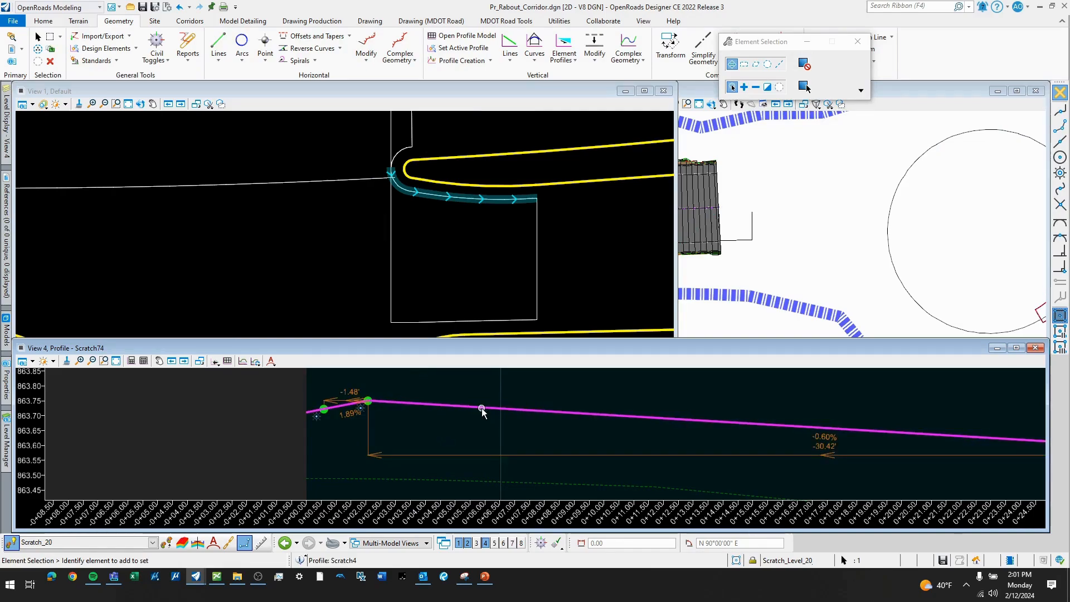
# - Set the complex profile as the active profile of the curved boundary line
pyautogui.click(513, 401)
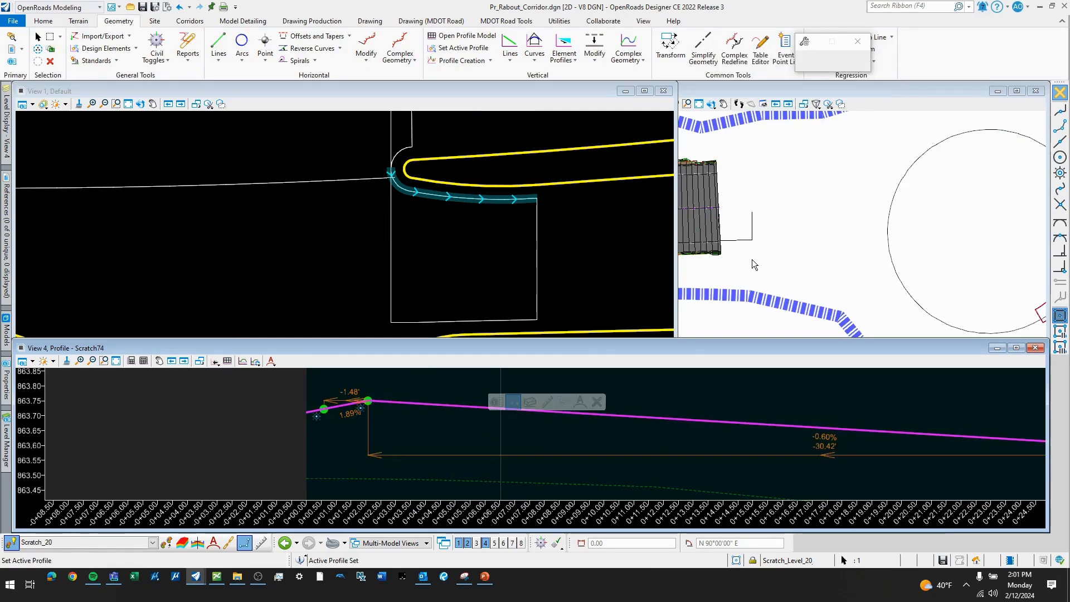
pyautogui.click(733, 227)
# - Create a terrain model named "west entrance 1" from the four 3D boundary lines, with feature type Boundary, edge method None and definition P_Boundary
pyautogui.scroll(3, 734, 222)
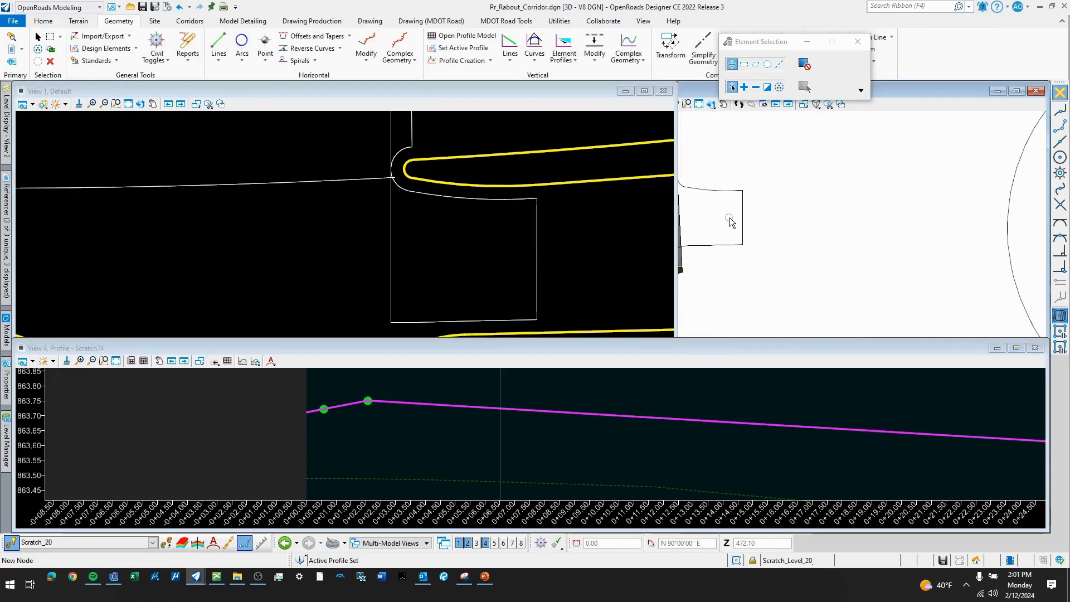
pyautogui.moveTo(729, 217); pyautogui.dragTo(815, 234, button='middle')
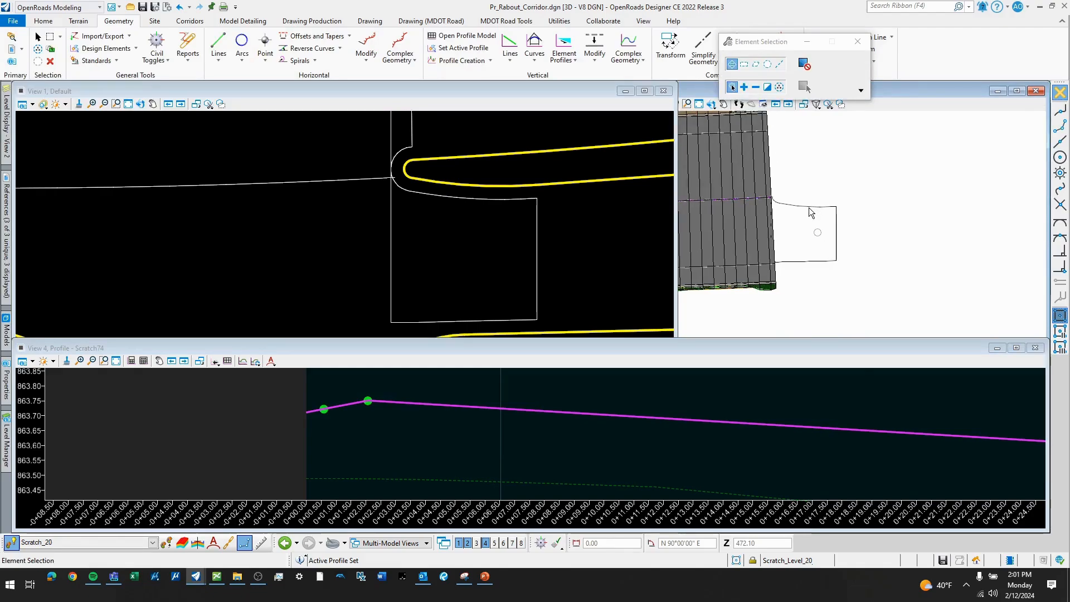
pyautogui.click(808, 207)
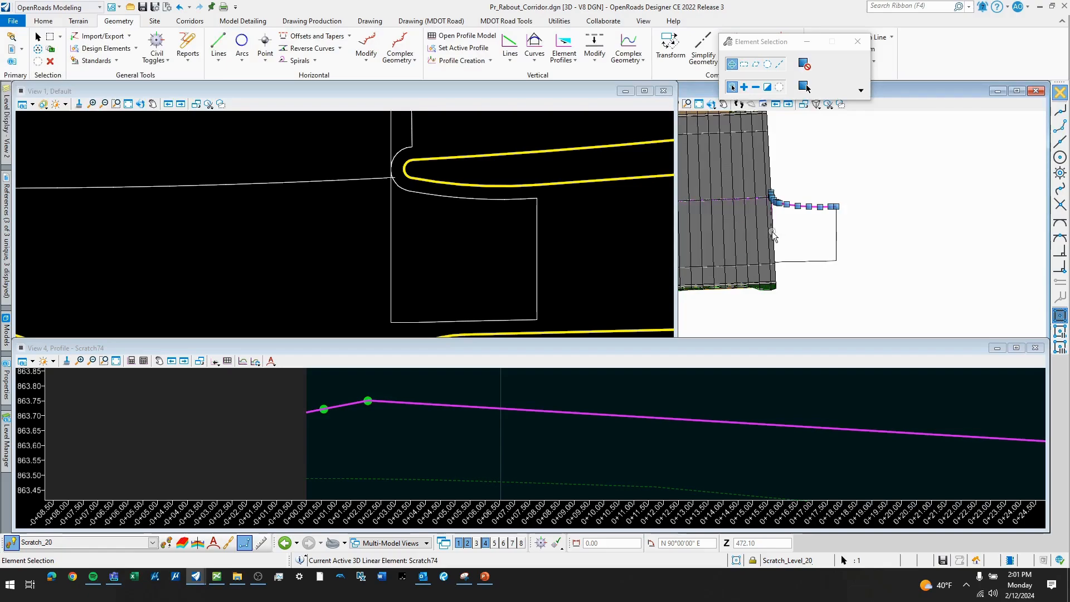
pyautogui.keyDown('ctrl'); pyautogui.click(835, 240); pyautogui.keyUp('ctrl')
pyautogui.click(77, 22)
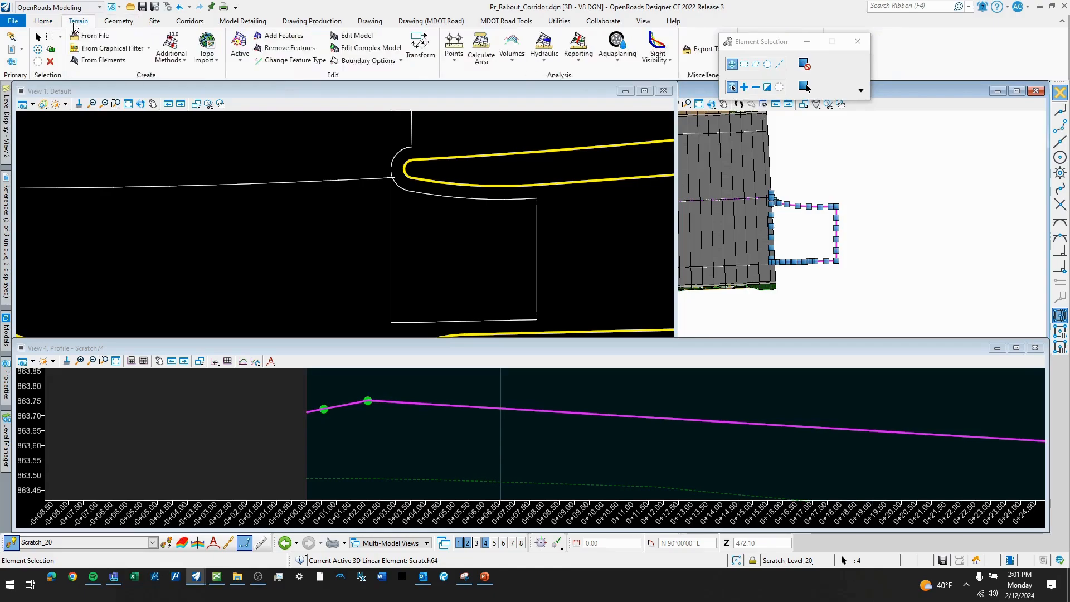
pyautogui.click(102, 63)
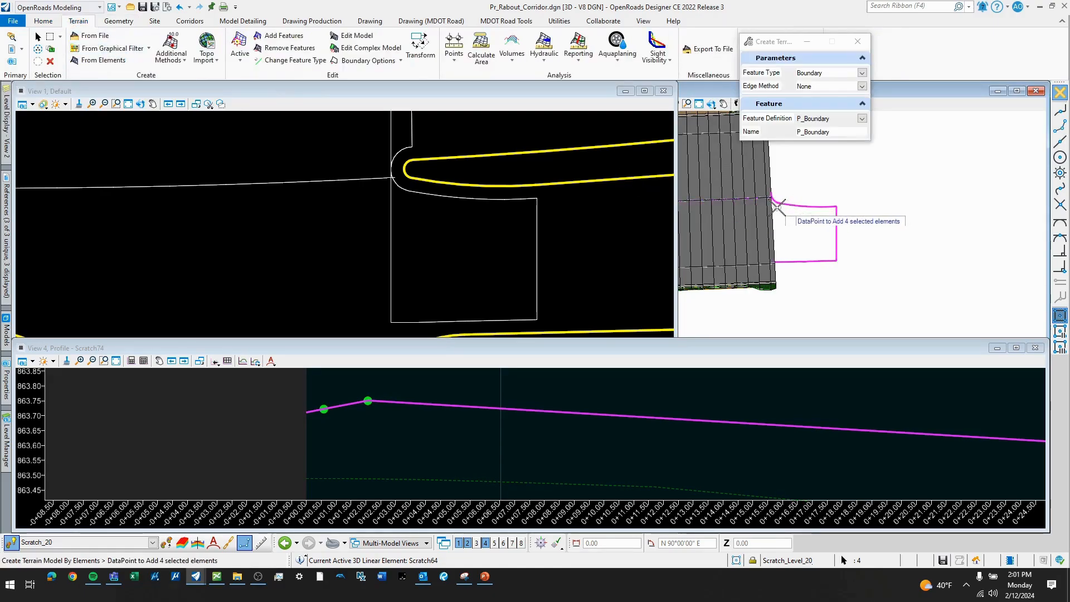
pyautogui.moveTo(826, 132); pyautogui.dragTo(774, 129)
pyautogui.write('west entrance 1')
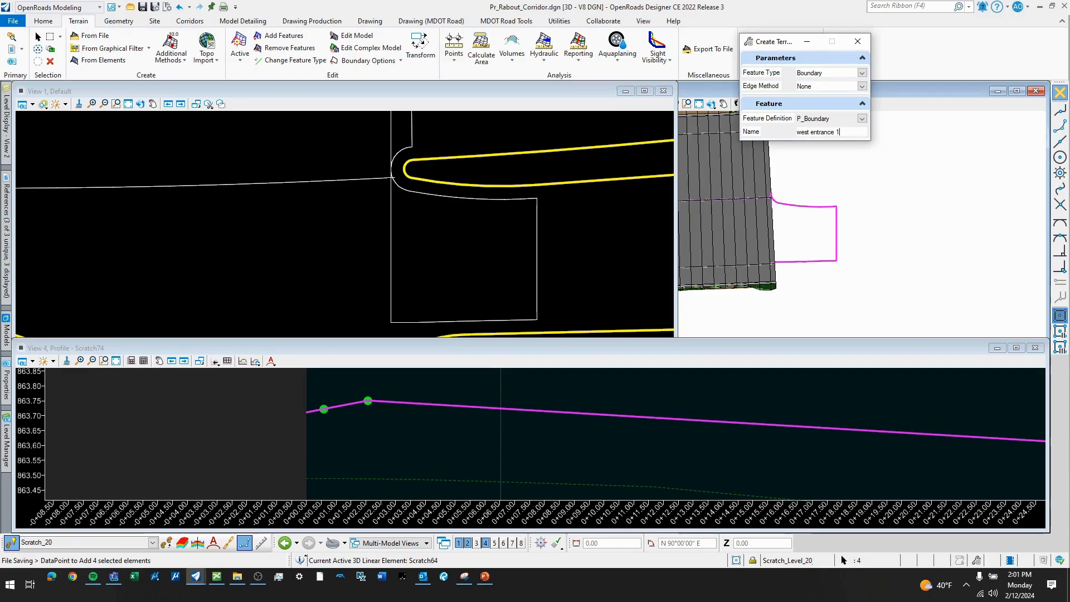
pyautogui.press('Tab')
pyautogui.click(805, 225)
pyautogui.click(805, 224)
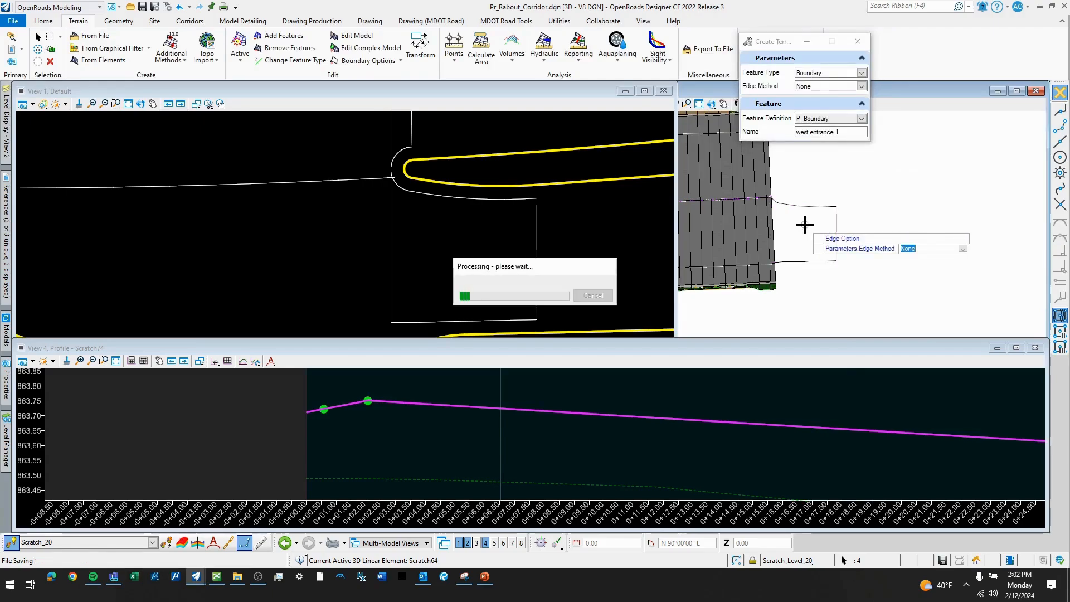
pyautogui.scroll(3, 780, 207)
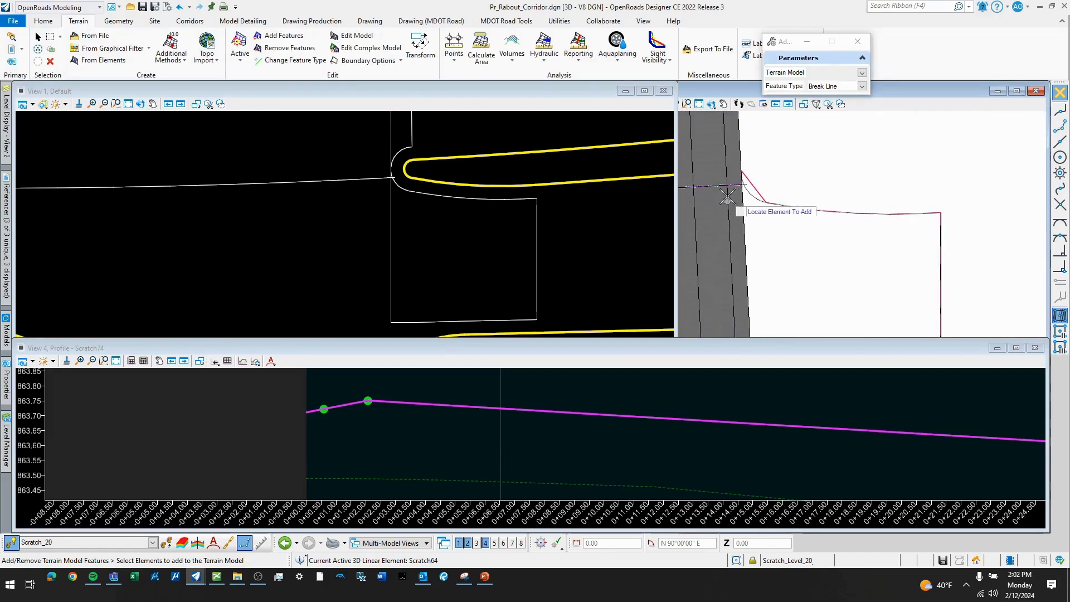
pyautogui.scroll(-2, 712, 192)
pyautogui.scroll(-2, 405, 180)
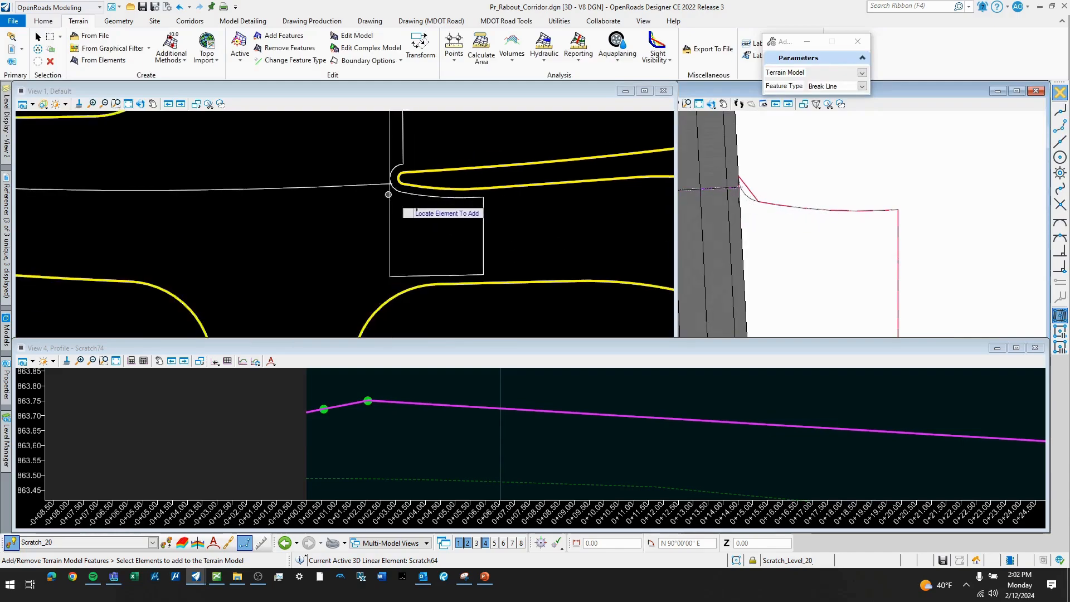
pyautogui.scroll(-2, 741, 200)
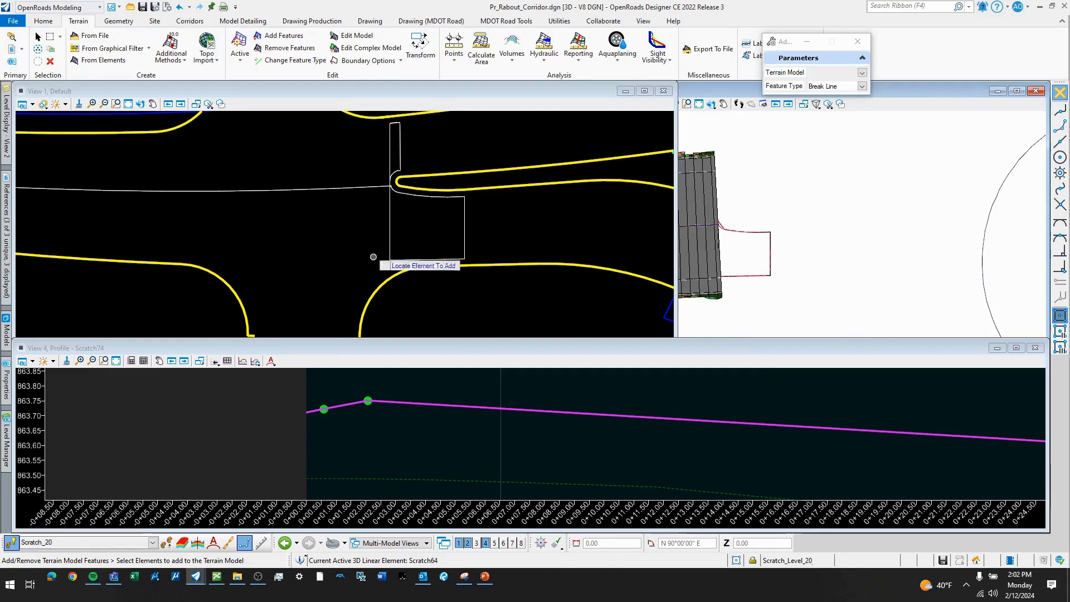
pyautogui.scroll(-3, 424, 215)
pyautogui.press('Escape')
# - Turn on the Surf_TravelWay_Pr_HMA_Prdctn_Edge level of the 208794_Roundabout_Geometrics.dgn reference in View 1
pyautogui.click(426, 218)
pyautogui.scroll(1, 490, 239)
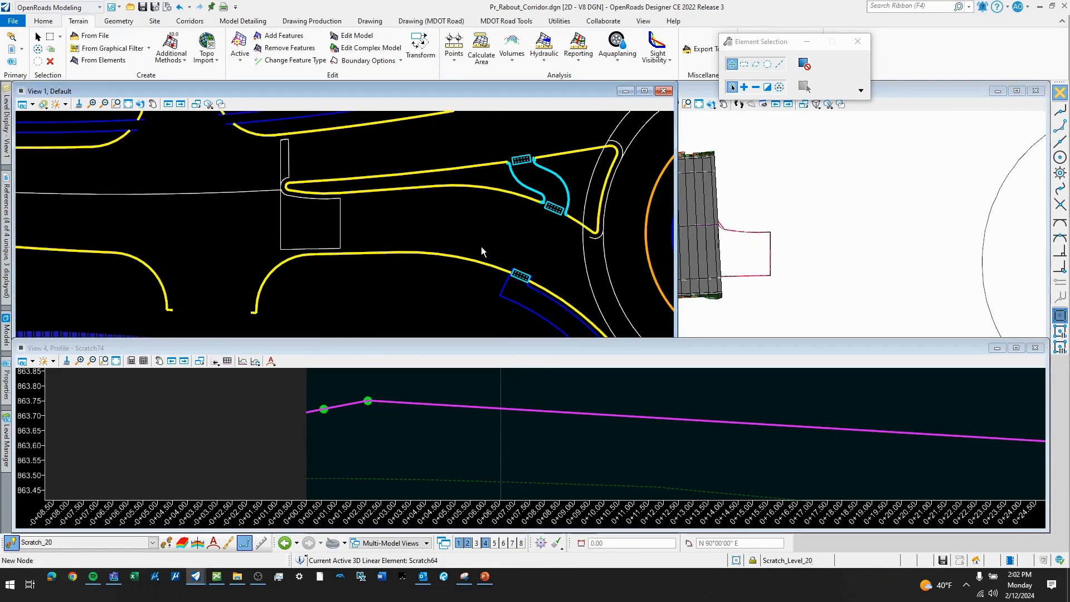
pyautogui.click(447, 220)
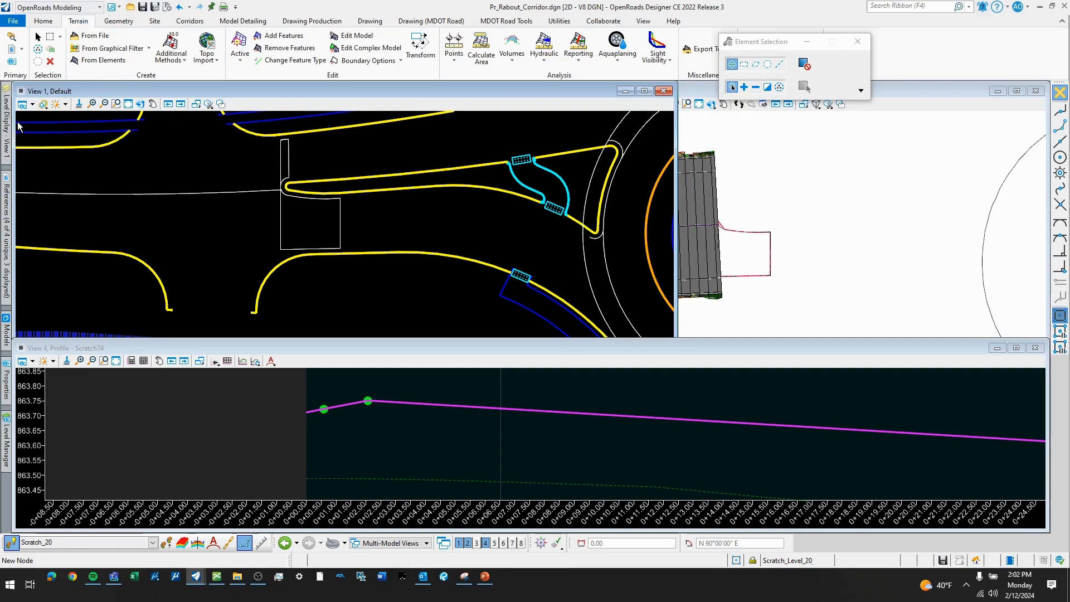
pyautogui.moveTo(9, 128)
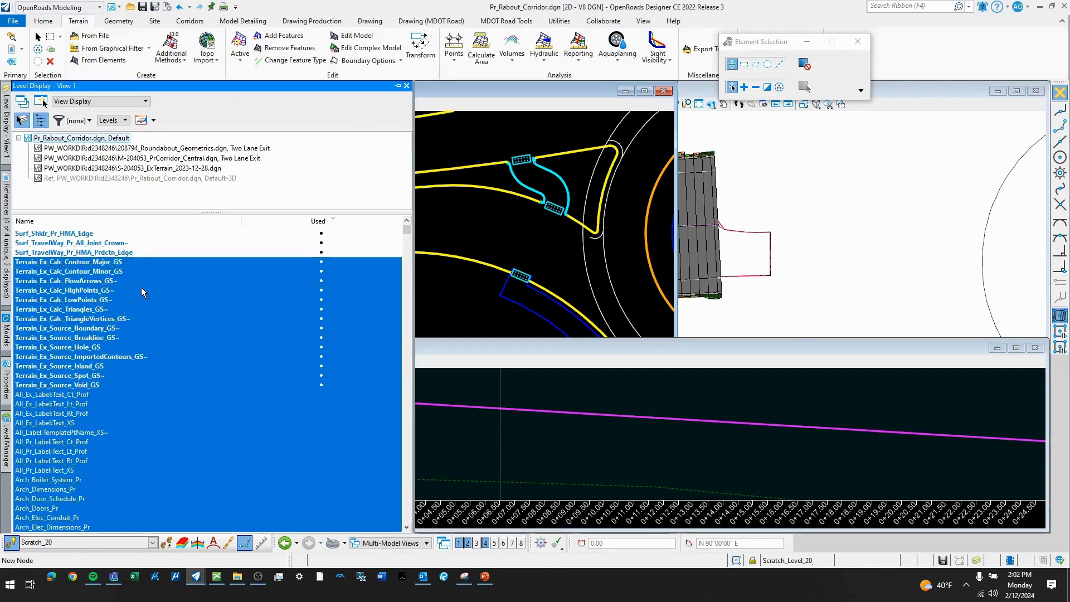
pyautogui.click(171, 150)
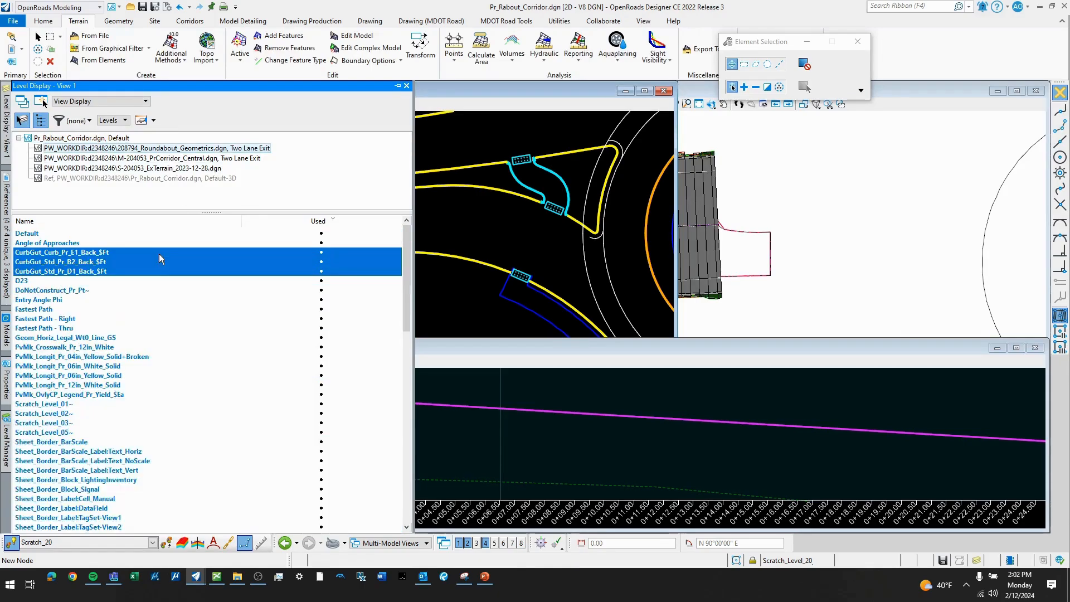
pyautogui.scroll(-10, 76, 290)
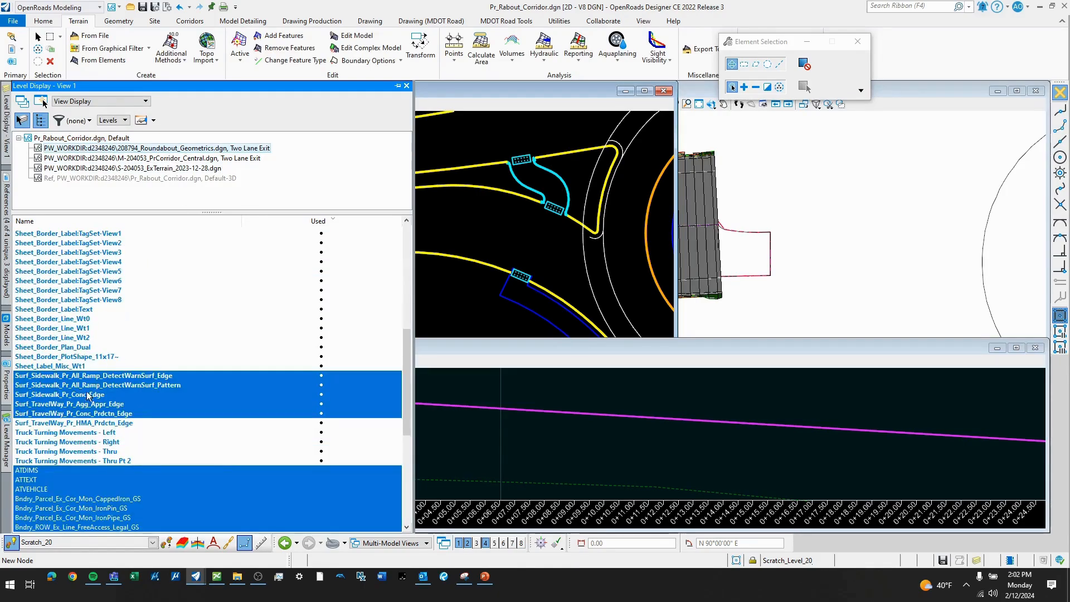
pyautogui.click(79, 424)
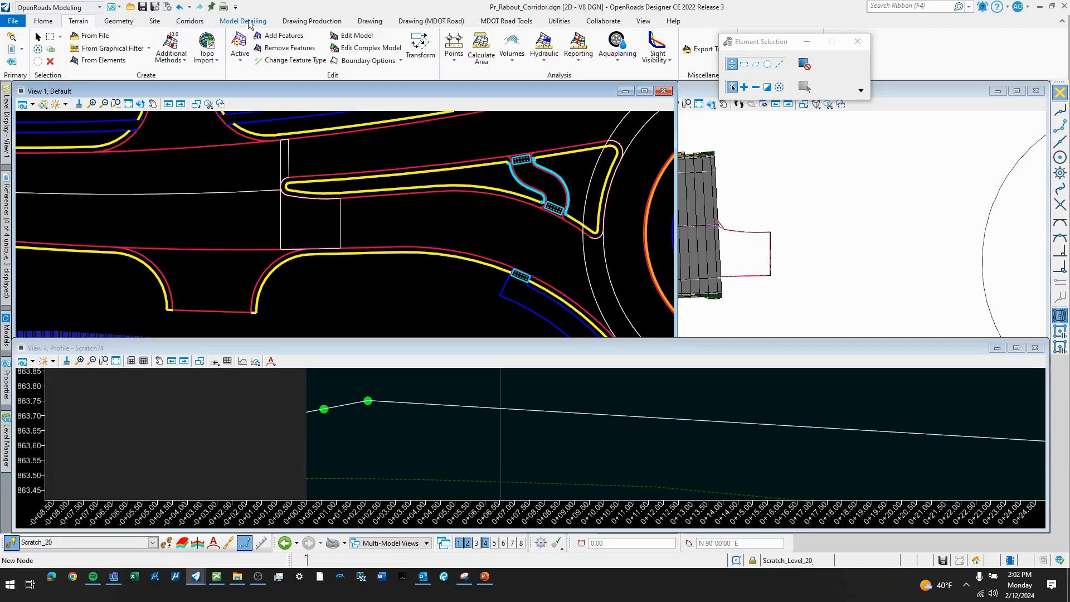
# - Copy the referenced pavement edge along the splitter island's south side with Single Offset Entire Element at offset 0.00
pyautogui.click(119, 21)
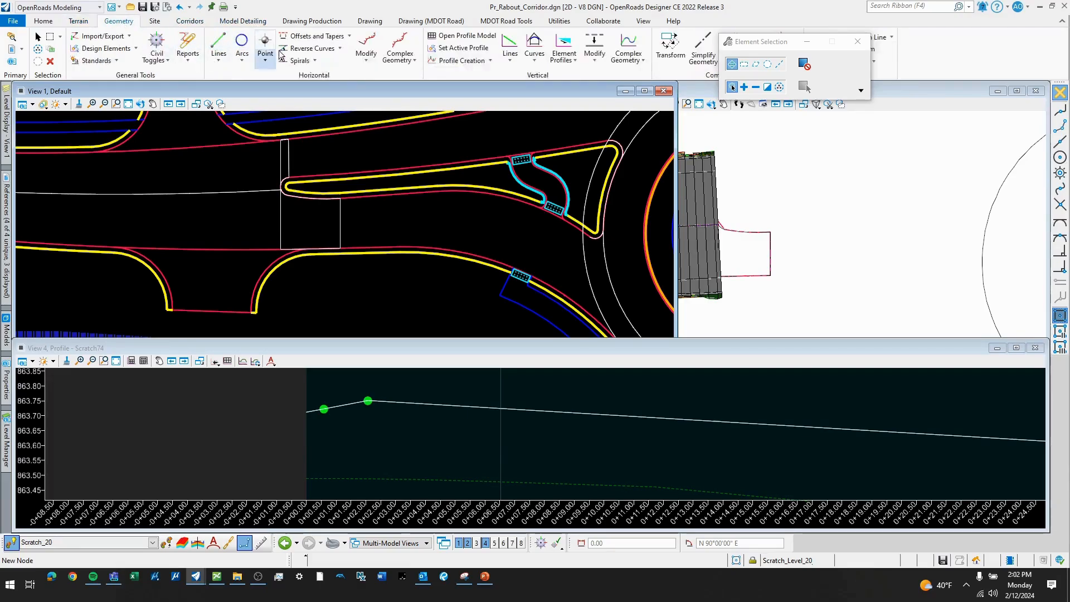
pyautogui.click(349, 35)
pyautogui.click(334, 49)
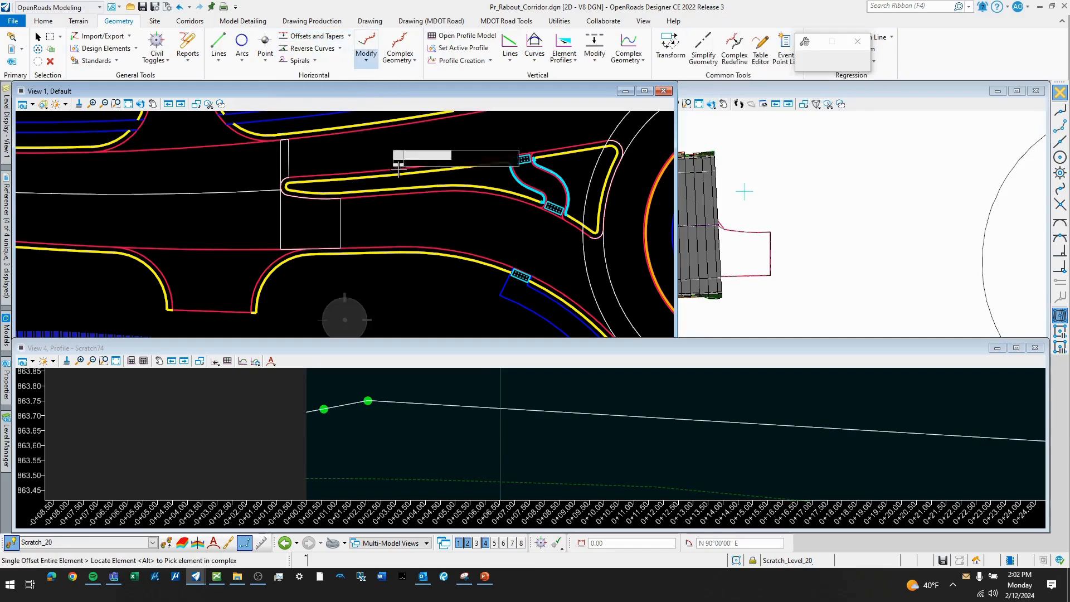
pyautogui.click(396, 189)
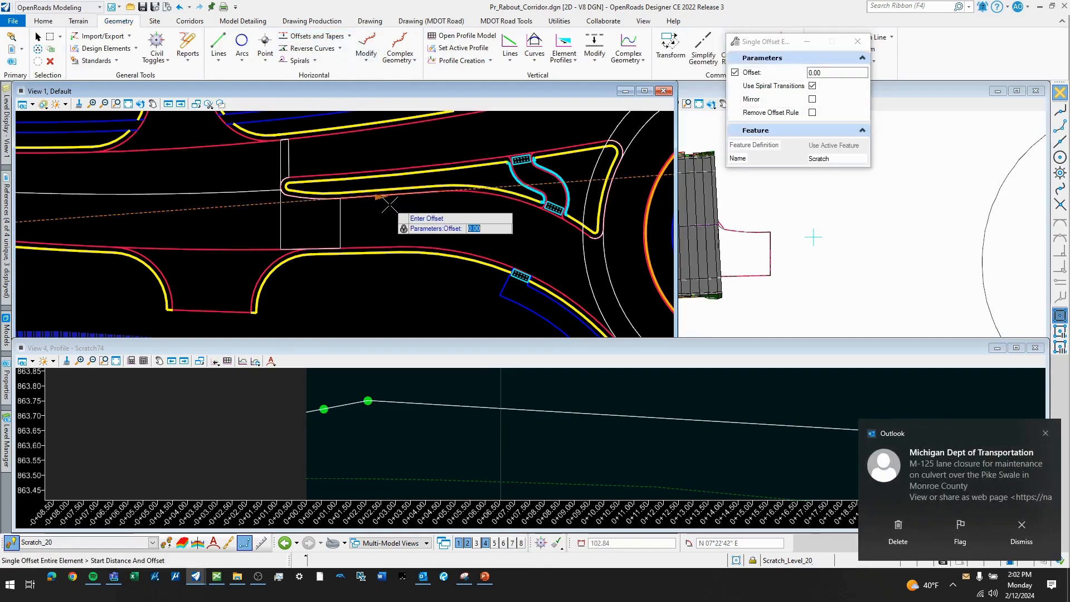
pyautogui.rightClick(391, 205)
pyautogui.click(510, 198)
pyautogui.rightClick(546, 251)
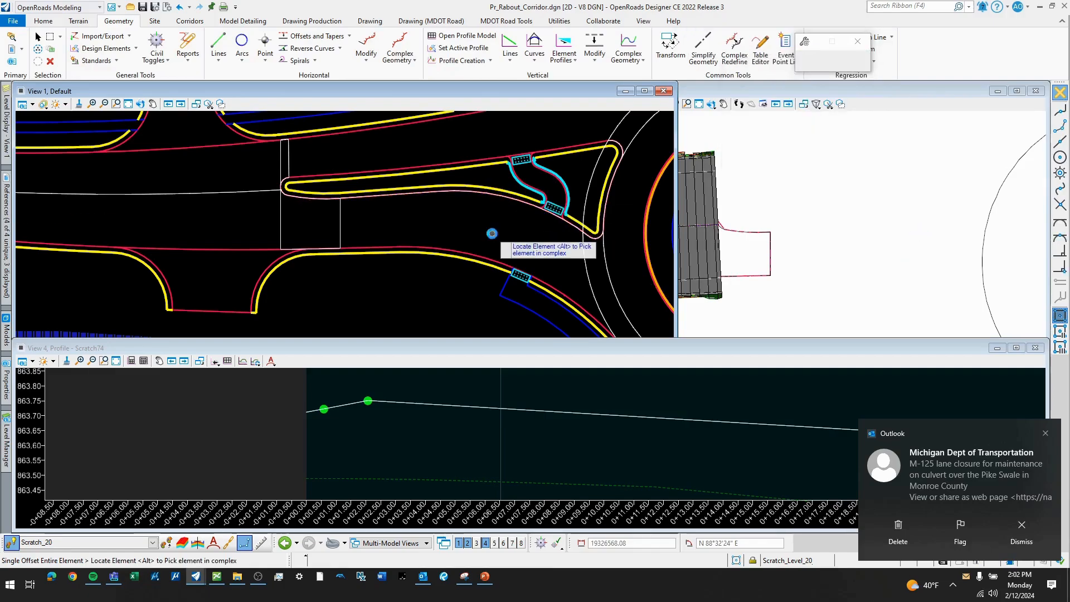
# - Copy the curved outer pavement edge south of the splitter island as an entire-element offset at 0.00
pyautogui.click(435, 251)
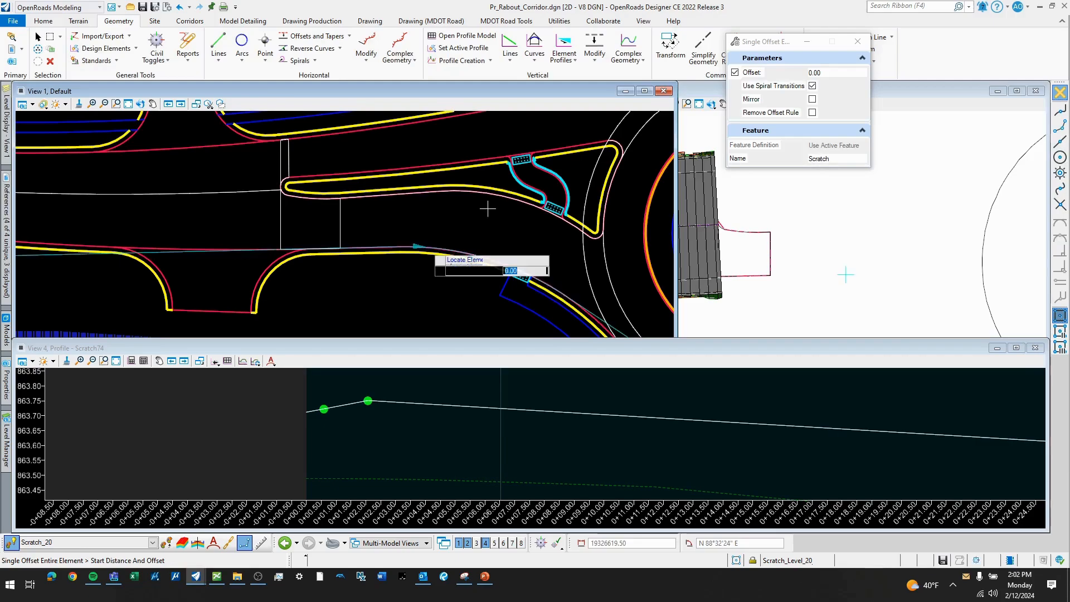
pyautogui.moveTo(495, 220); pyautogui.dragTo(426, 187, button='middle')
pyautogui.rightClick(426, 188)
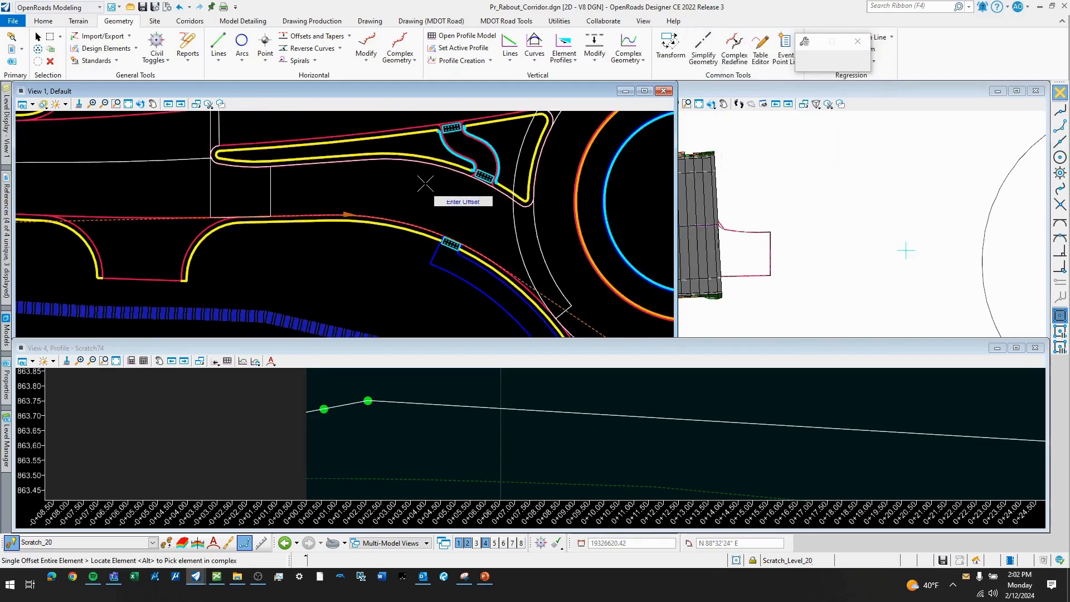
# - Create a 0.00 Single Offset Partial of the straight outer pavement edge from the rectangle's southeast corner to the curve's start, about 29.29' long
pyautogui.click(349, 35)
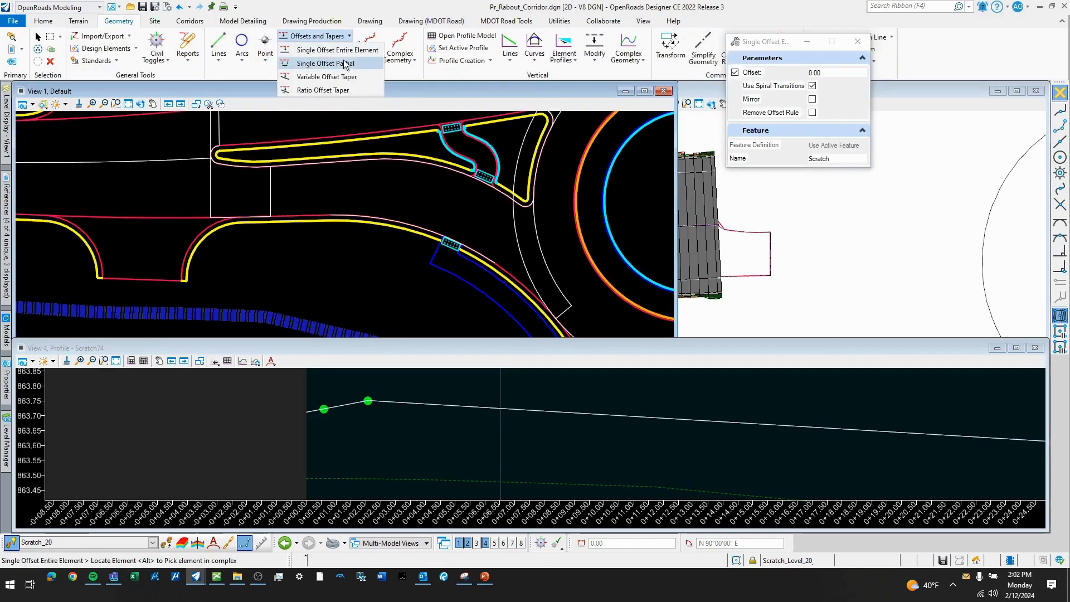
pyautogui.click(329, 63)
pyautogui.scroll(2, 283, 215)
pyautogui.click(283, 215)
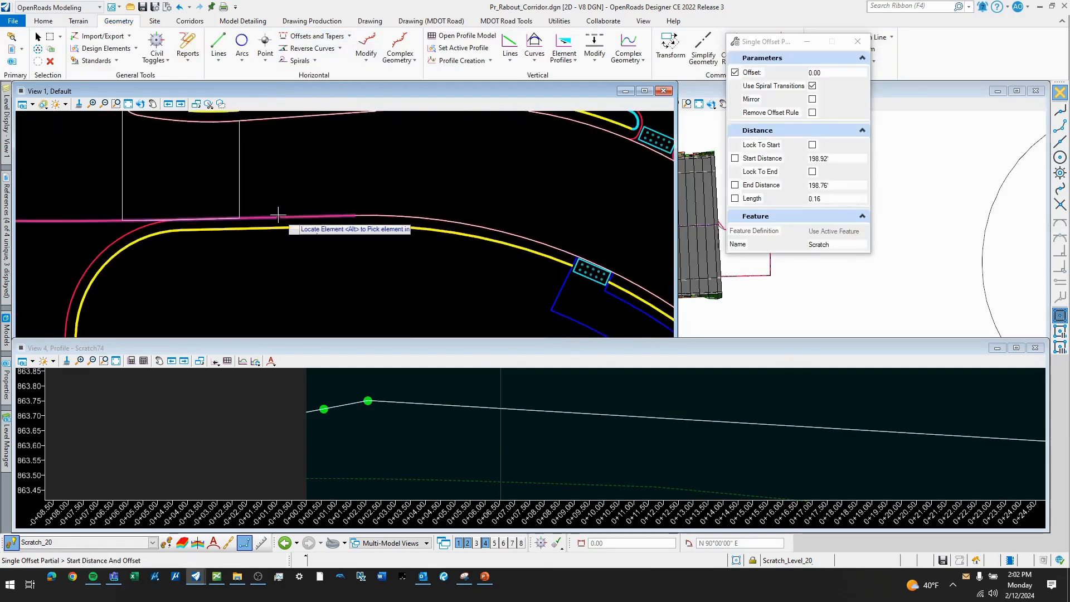
pyautogui.scroll(1, 256, 214)
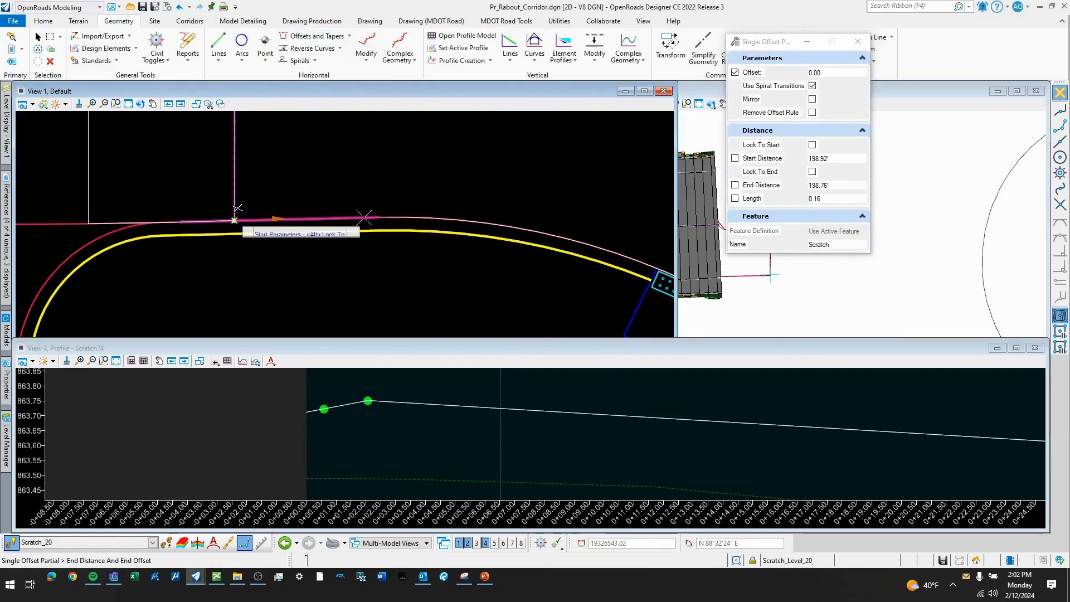
pyautogui.click(315, 212)
pyautogui.rightClick(432, 193)
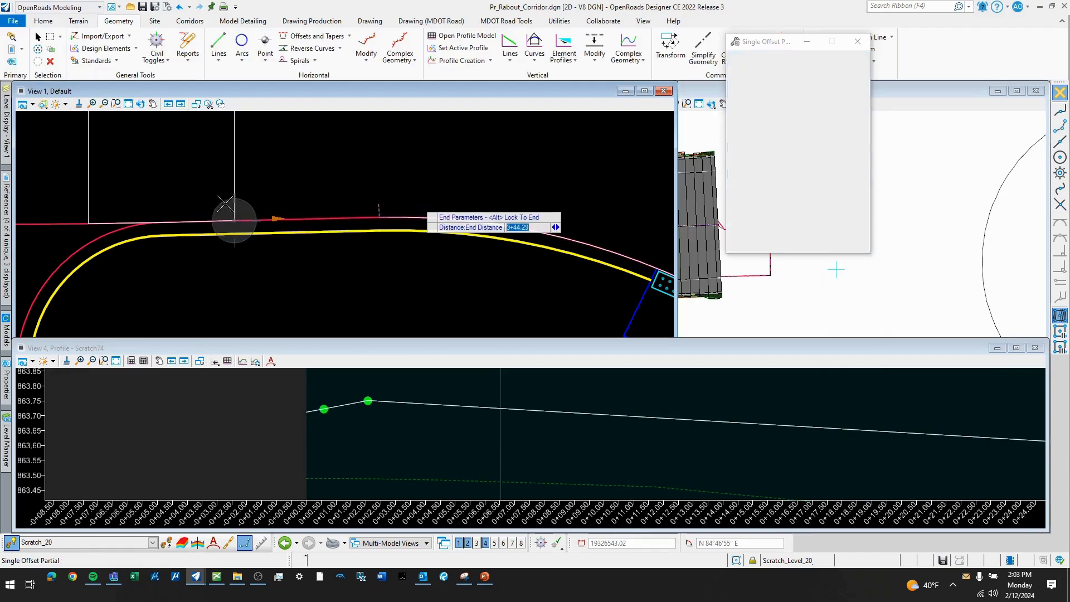
# - Create a 0.00 partial offset of the southeast pavement edge curve, about 40.26' long, ending at the short cross line beside the circulating roadway
pyautogui.scroll(-3, 229, 210)
pyautogui.click(588, 298)
pyautogui.scroll(2, 494, 245)
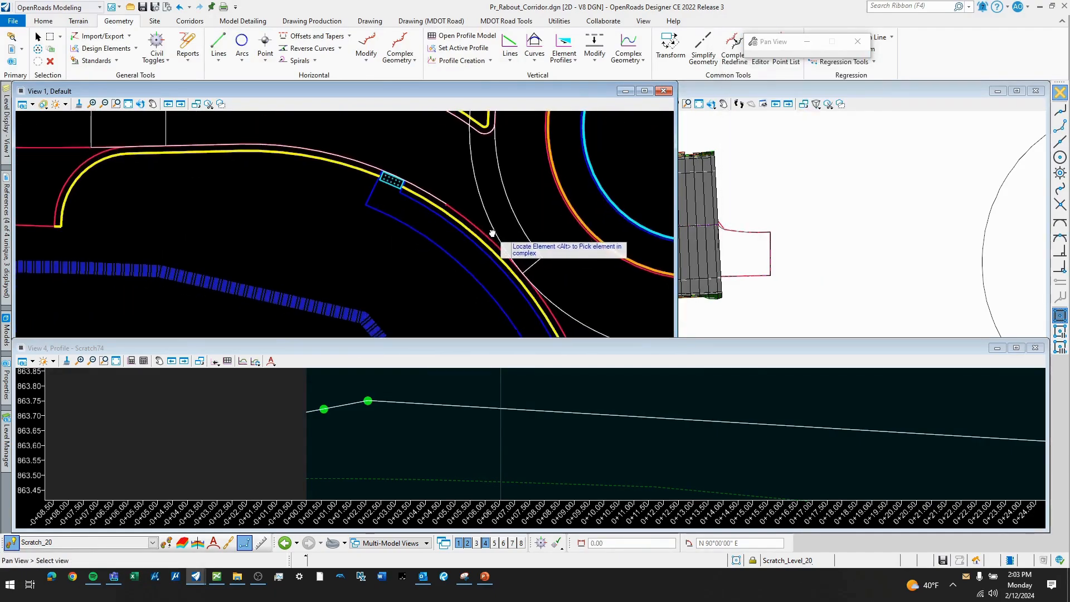
pyautogui.scroll(1, 479, 224)
pyautogui.click(427, 204)
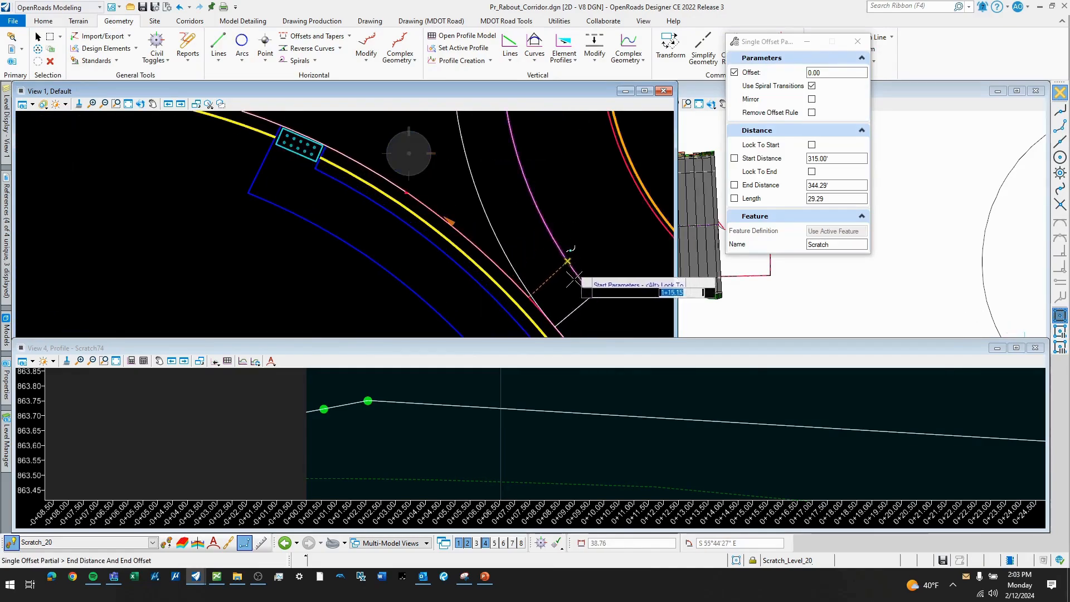
pyautogui.click(552, 245)
pyautogui.scroll(2, 486, 260)
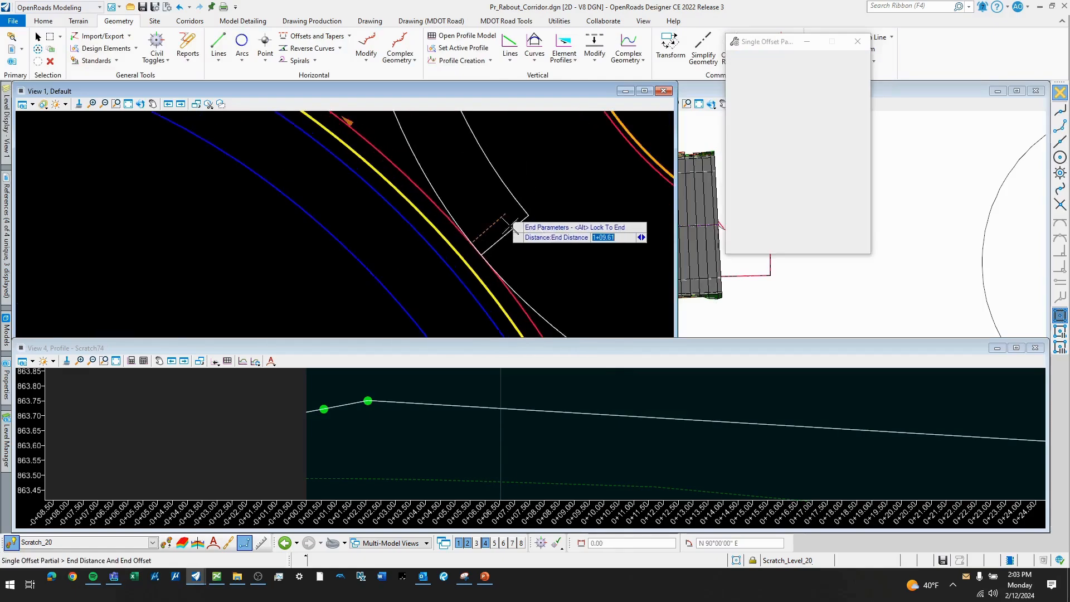
pyautogui.click(489, 262)
pyautogui.scroll(-2, 466, 260)
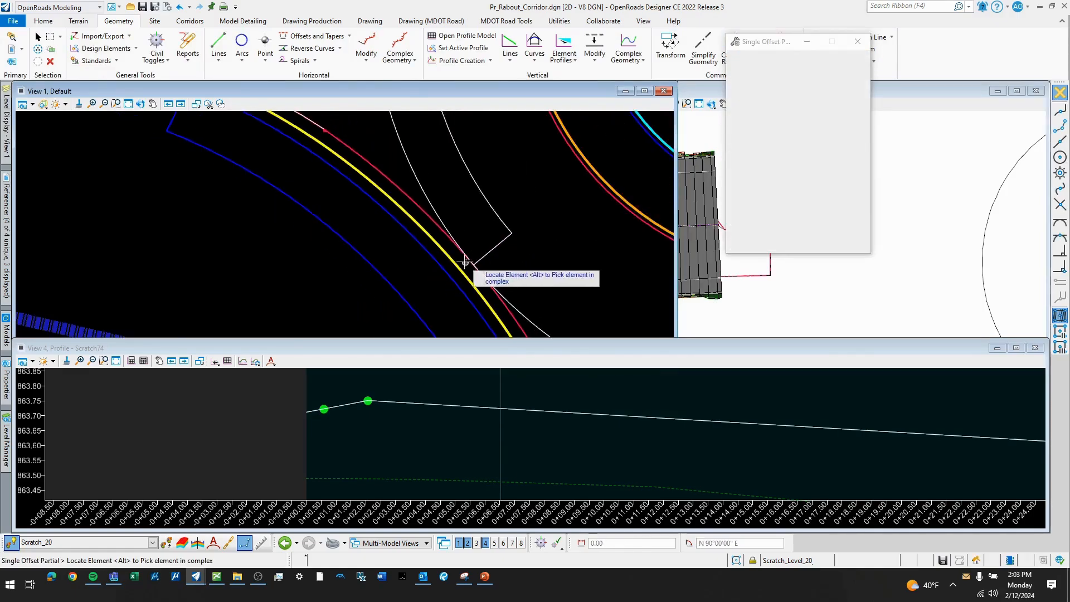
pyautogui.click(377, 158)
pyautogui.click(361, 135)
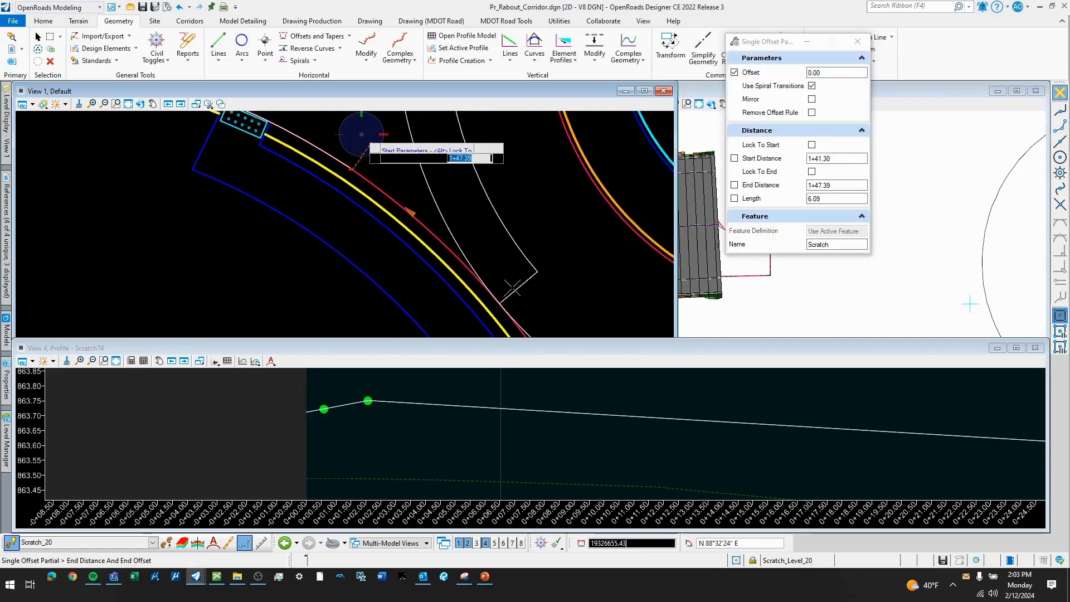
pyautogui.click(537, 271)
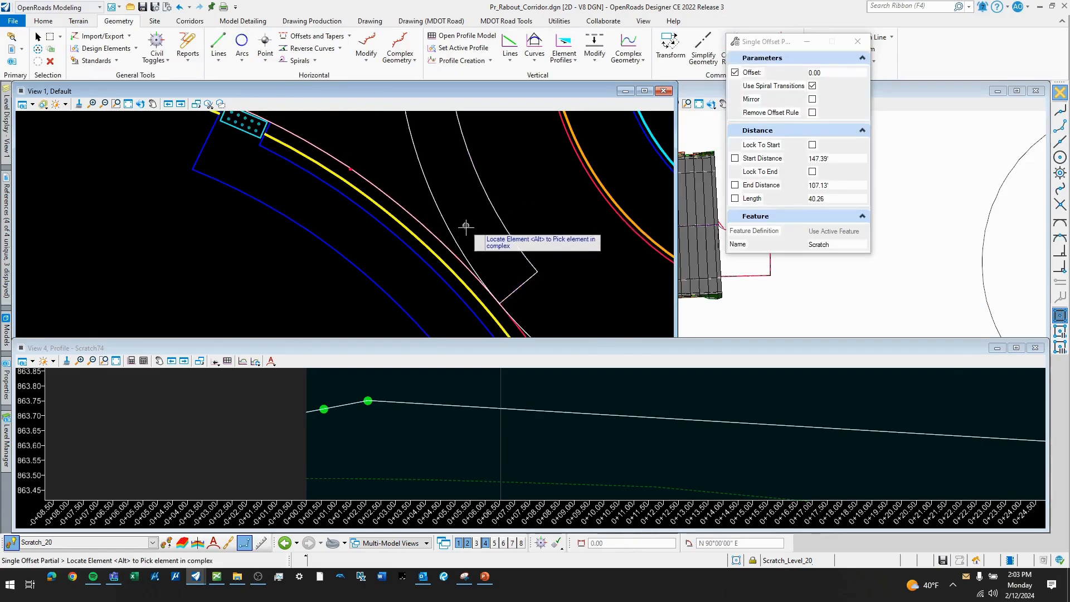
pyautogui.scroll(-3, 465, 256)
pyautogui.moveTo(411, 212); pyautogui.dragTo(440, 204, button='middle')
pyautogui.press('Escape')
# - Hide the red proposed pavement edge level Surf_TravelWay_Pr_HMA_Prdctn_Edge of the roundabout geometrics reference in View 1
pyautogui.scroll(-2, 435, 201)
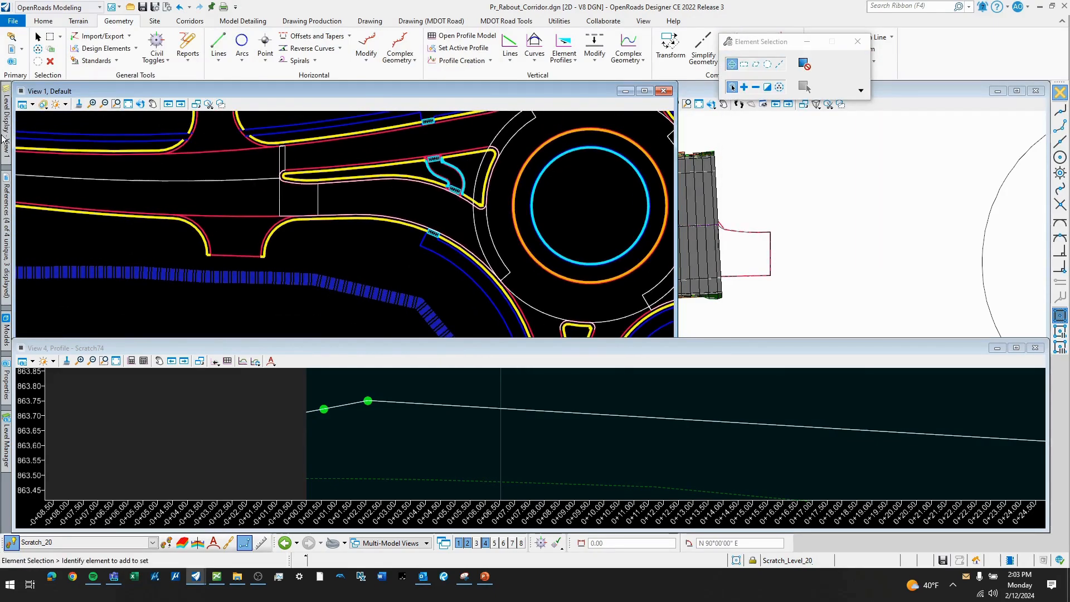
pyautogui.moveTo(5, 139)
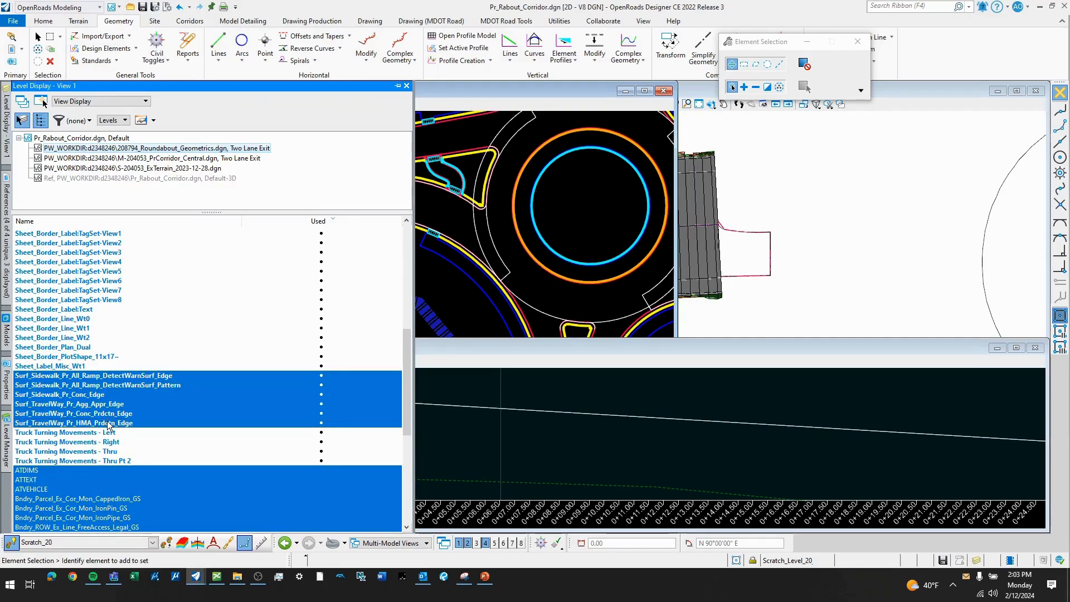
pyautogui.scroll(1, 394, 192)
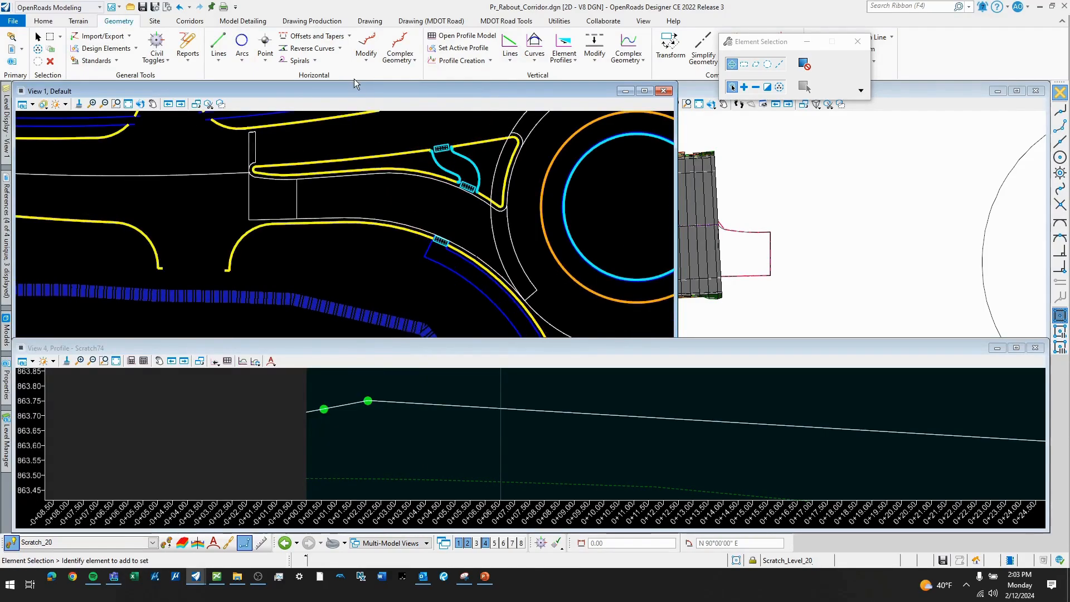
# - Create a manual complex element with a 0.10 maximum gap from the pavement edge lines along the splitter island's south side
pyautogui.click(397, 61)
pyautogui.click(417, 79)
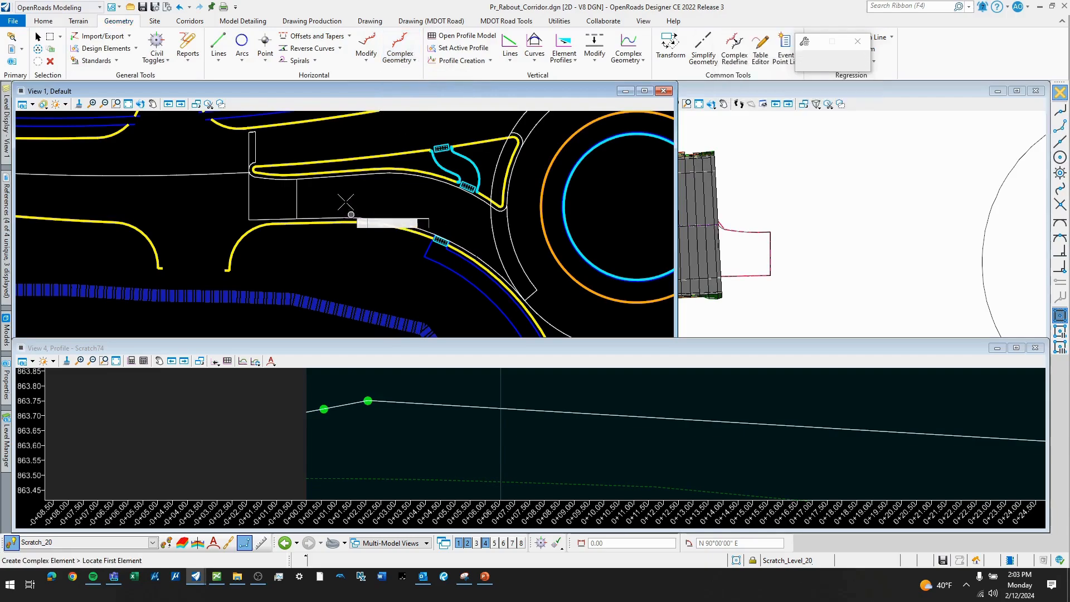
pyautogui.scroll(2, 345, 200)
pyautogui.click(297, 168)
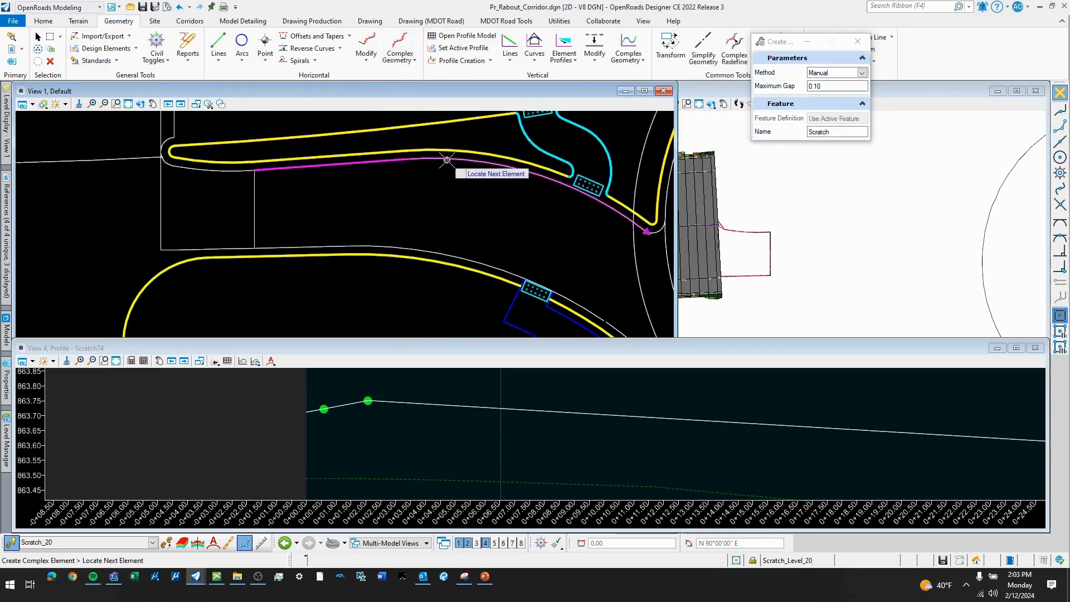
pyautogui.rightClick(473, 210)
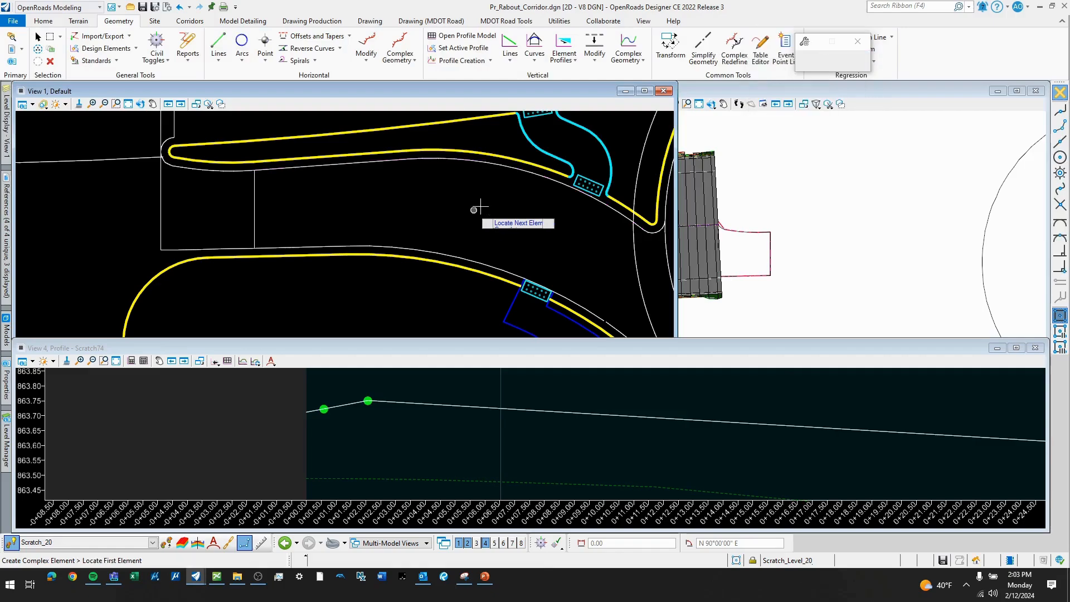
pyautogui.press('Escape')
# - Open the profile model of the splitter island's south-side complex element in View 4
pyautogui.click(469, 161)
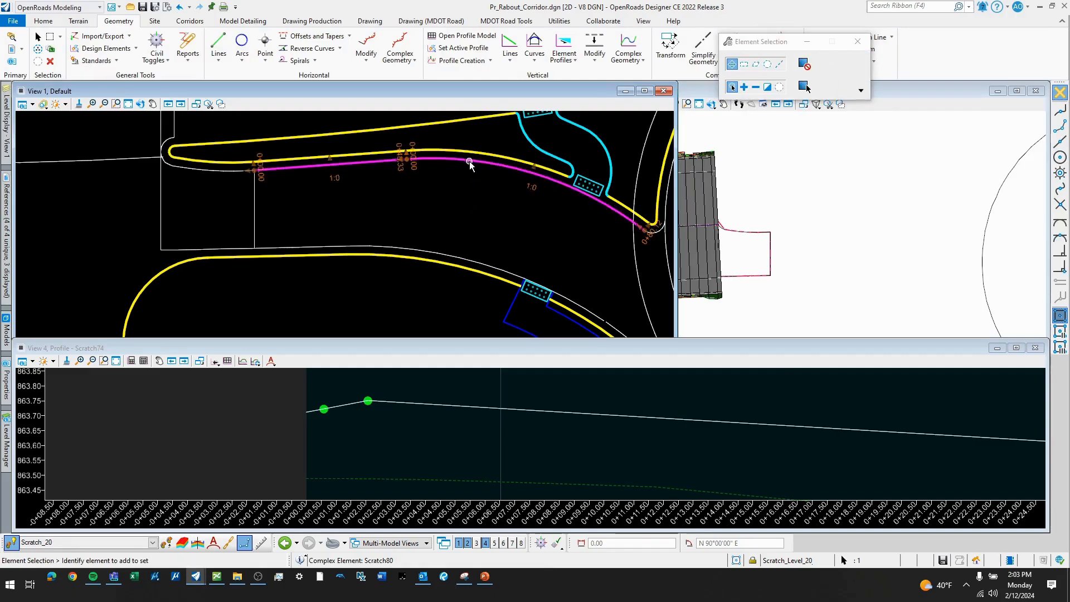
pyautogui.click(482, 152)
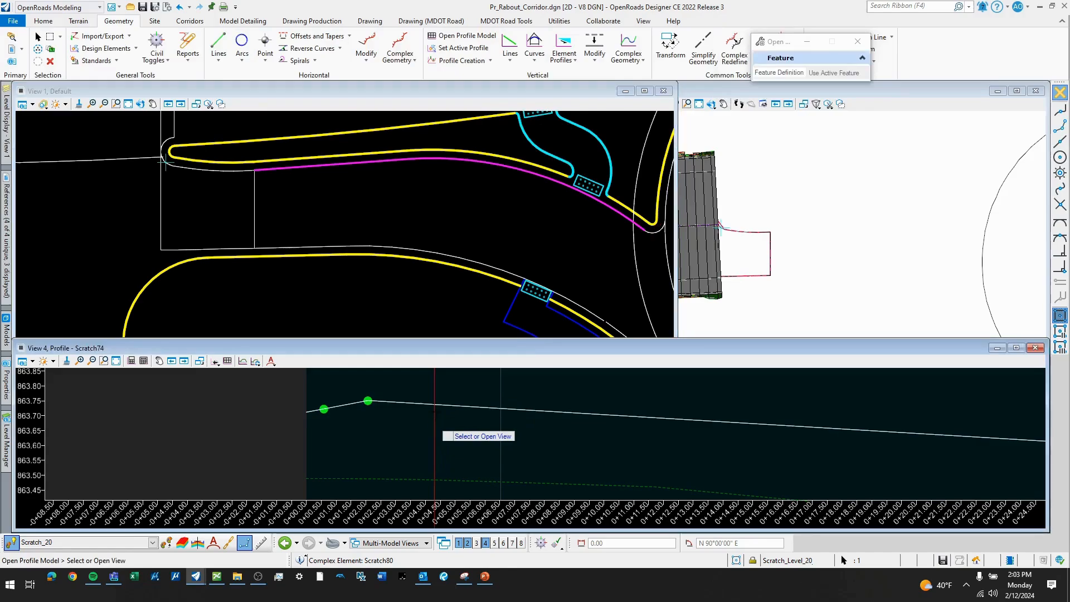
pyautogui.click(438, 402)
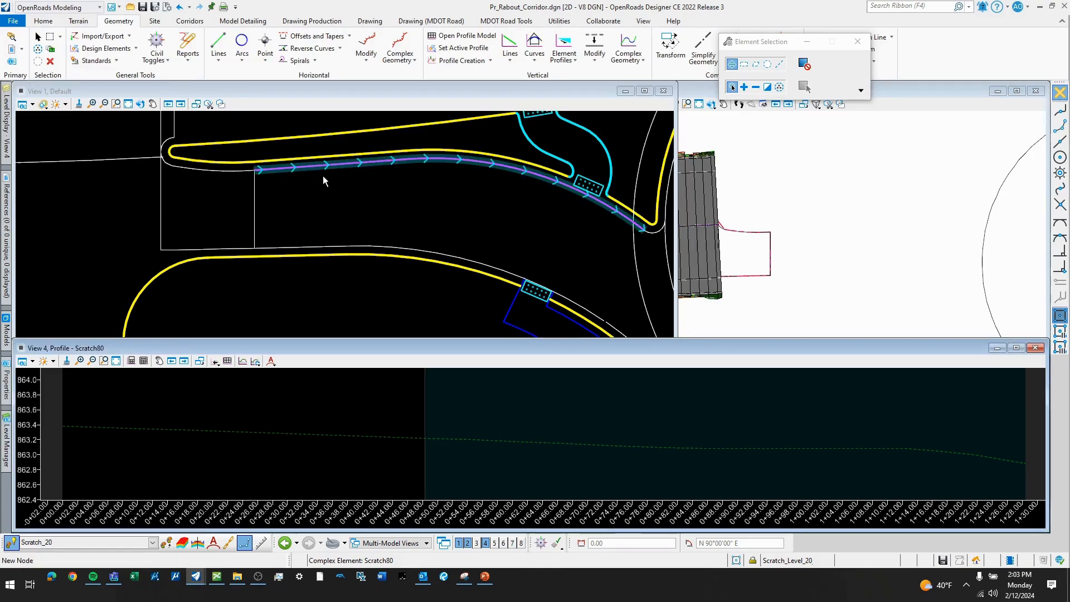
# - Add profile intersection points to the island-side edge where the rectangle's east line and the circulating roadway edge cross it
pyautogui.scroll(-1, 495, 192)
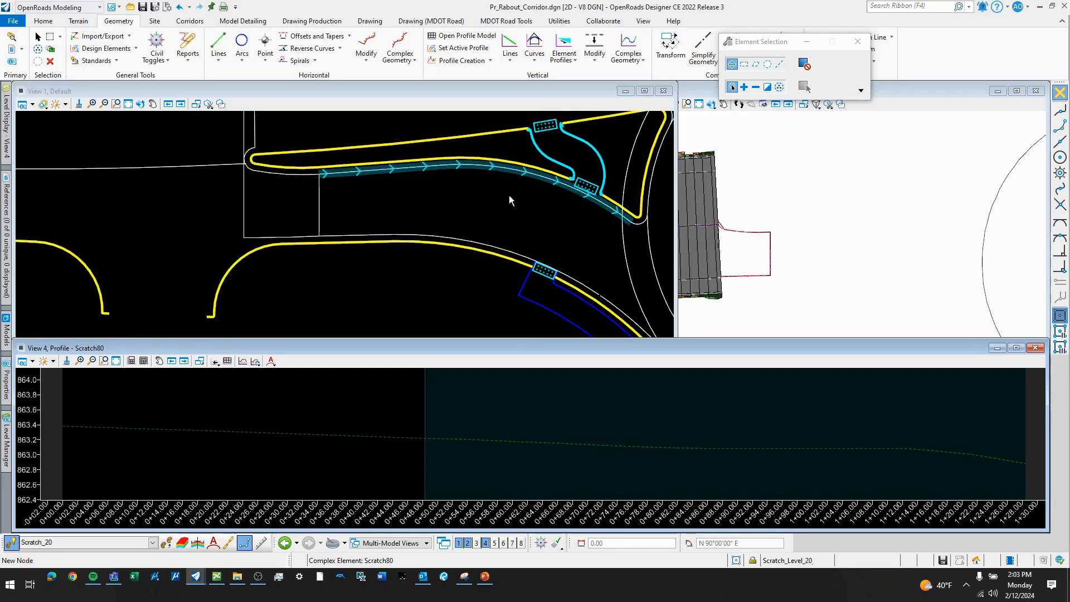
pyautogui.click(491, 60)
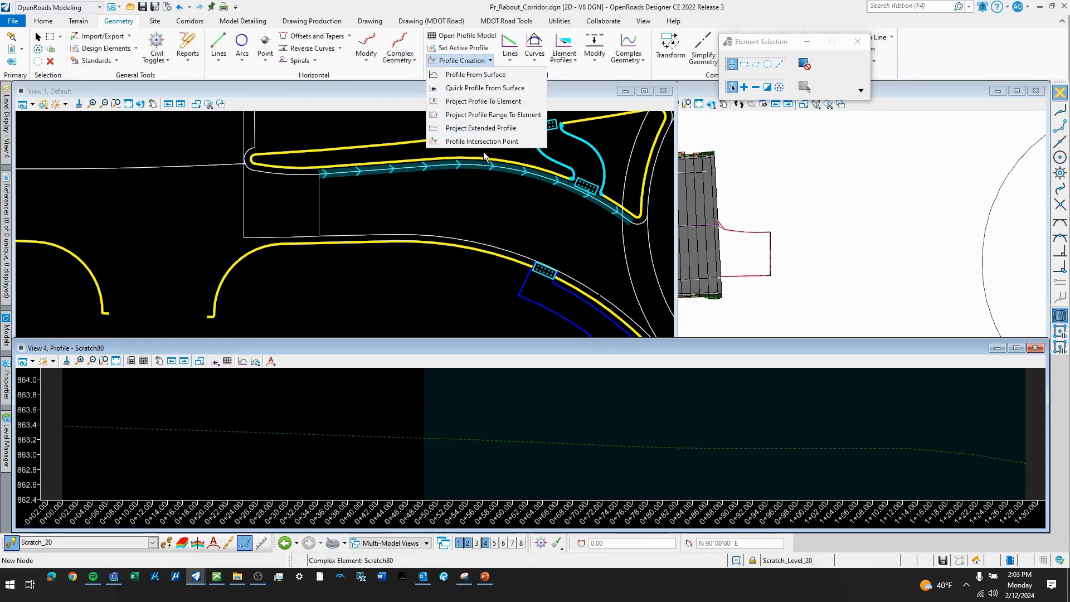
pyautogui.click(481, 143)
pyautogui.click(484, 173)
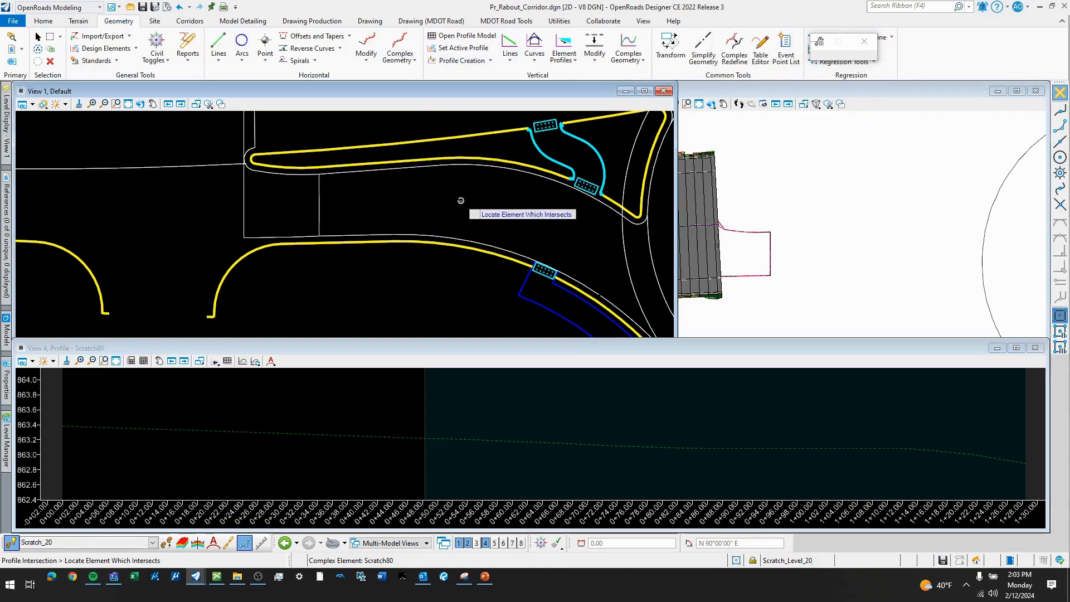
pyautogui.click(319, 198)
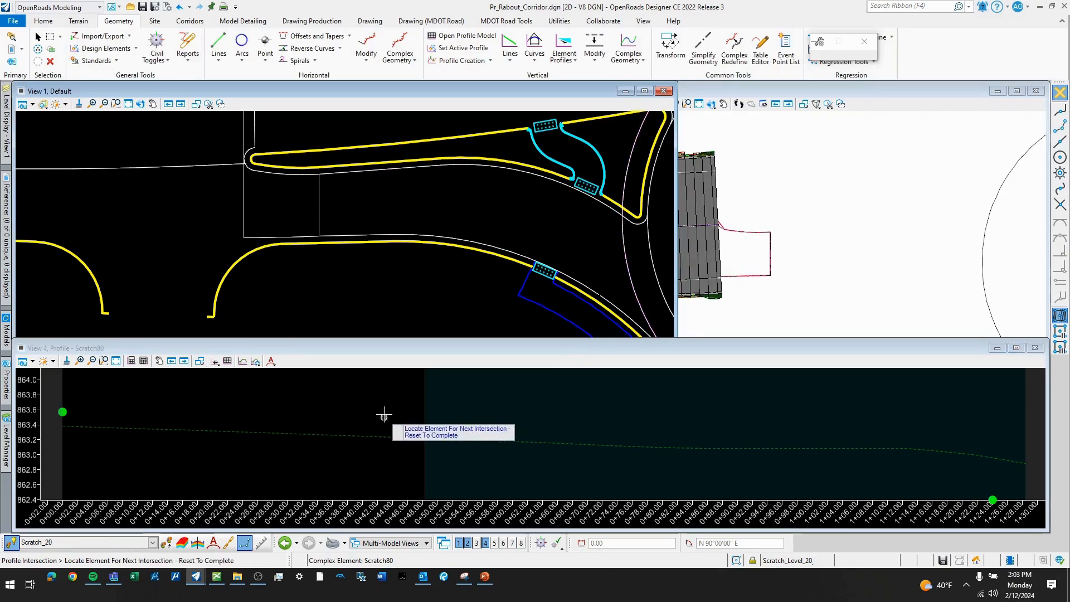
pyautogui.scroll(-1, 345, 412)
pyautogui.scroll(-1, 374, 419)
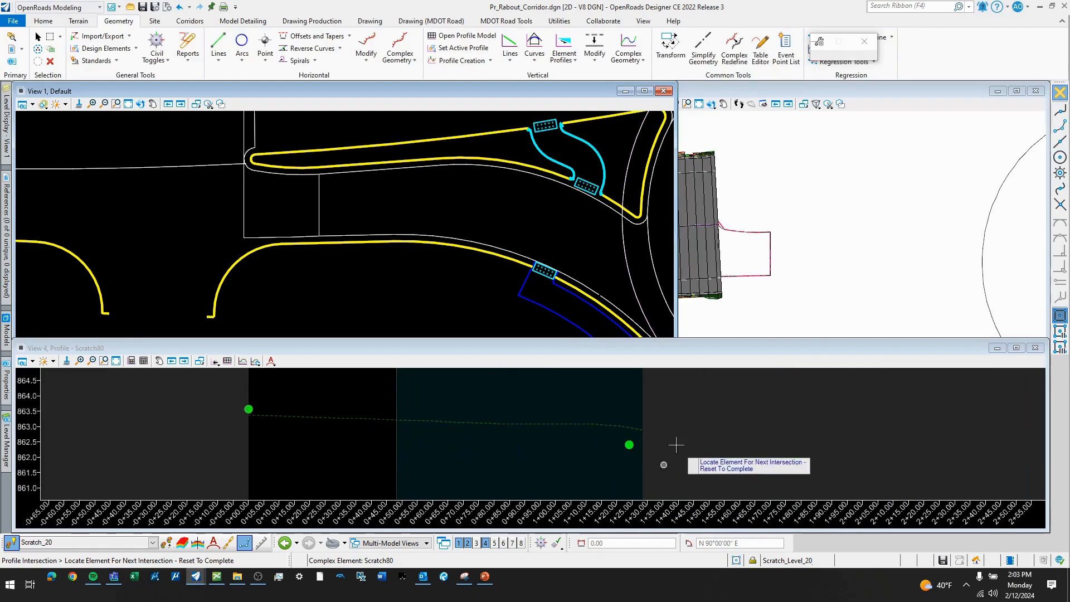
# - Draw a profile line at -0.30% slope, about 90' long, from the intersection point at the profile's start
pyautogui.click(507, 61)
pyautogui.click(529, 74)
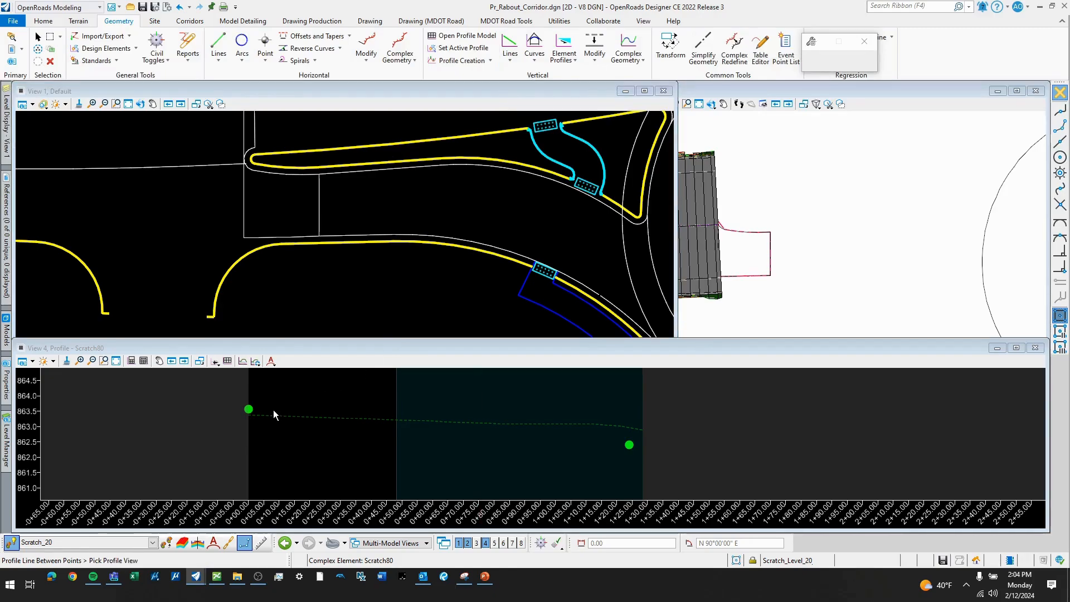
pyautogui.click(273, 409)
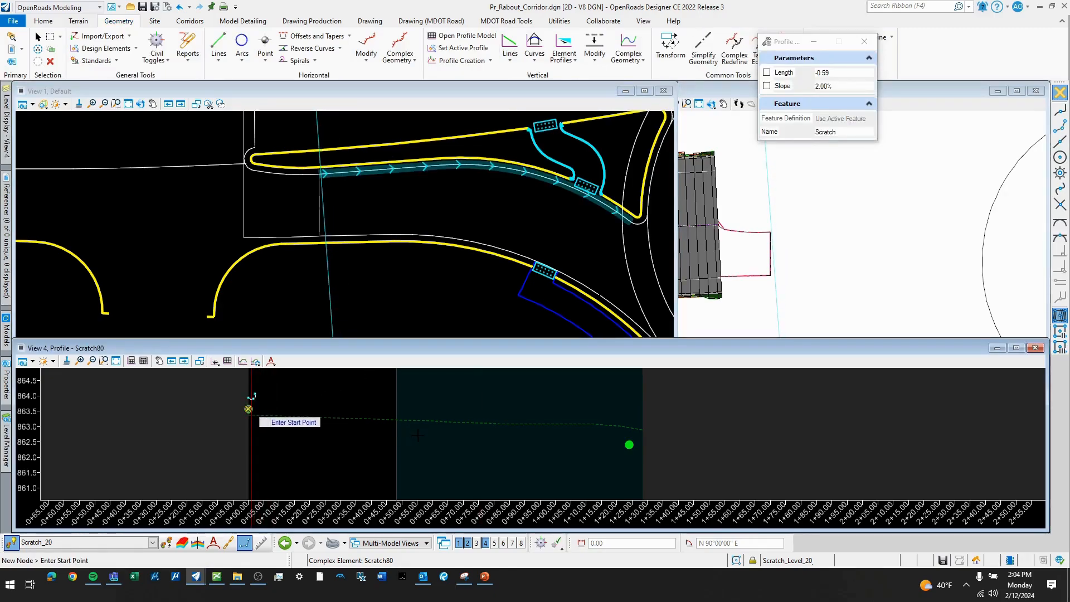
pyautogui.click(249, 407)
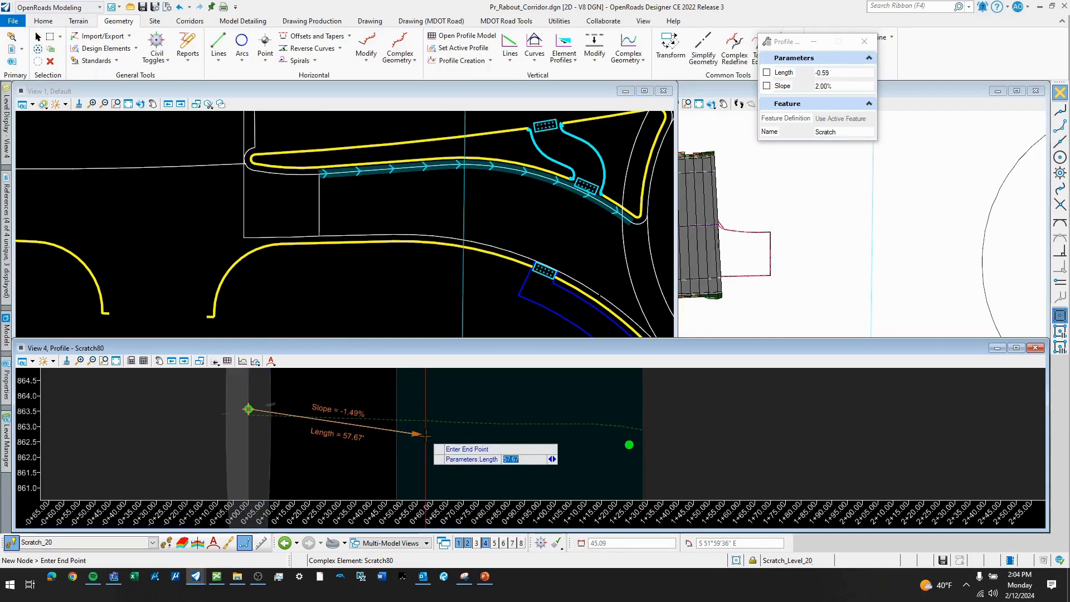
pyautogui.press('Right')
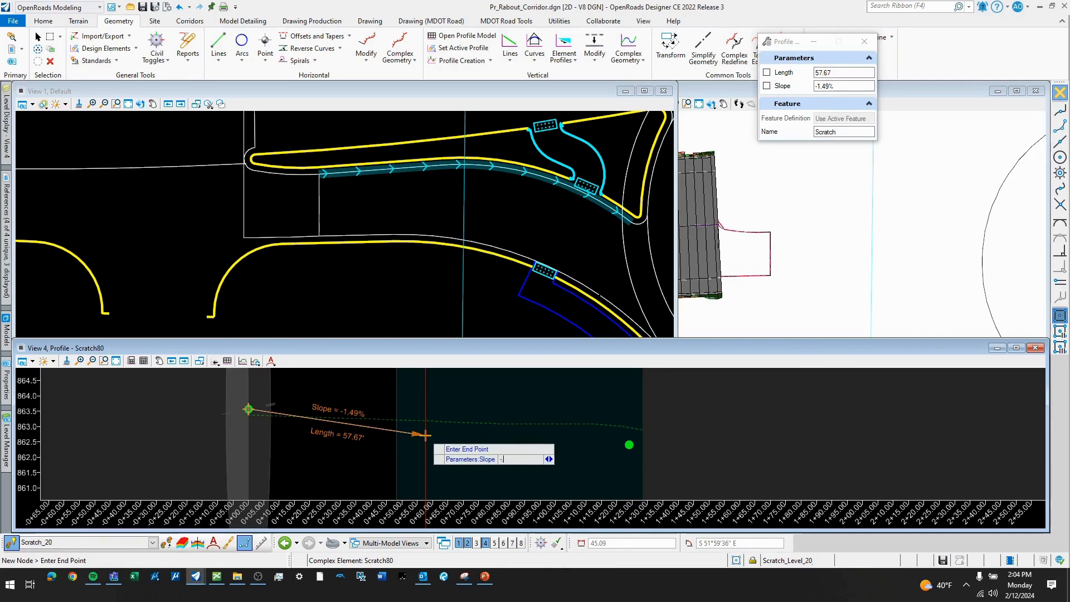
pyautogui.write('-.3')
pyautogui.press('Return')
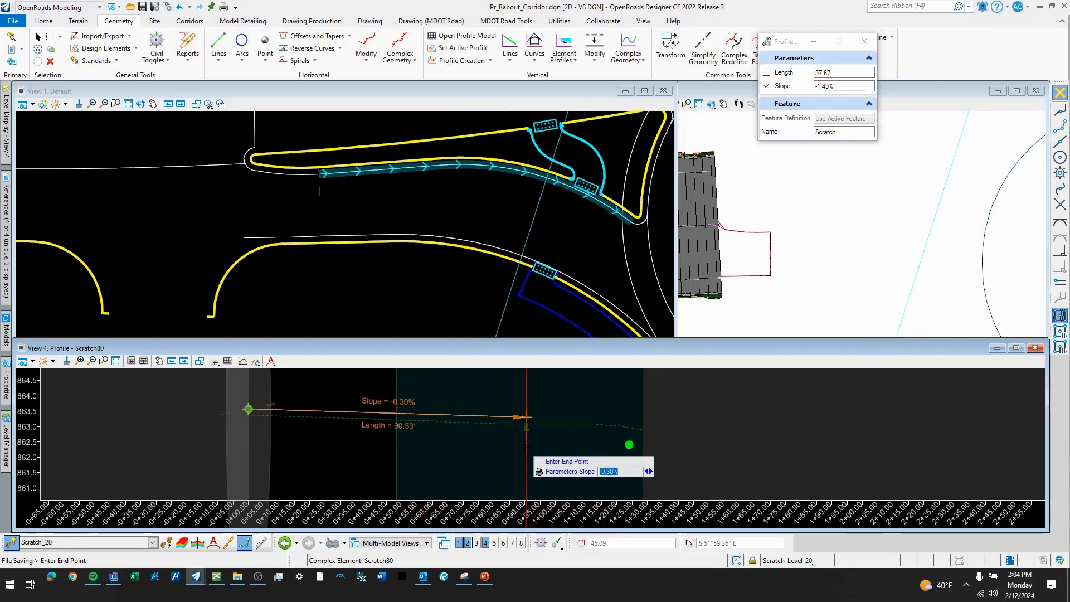
pyautogui.click(573, 457)
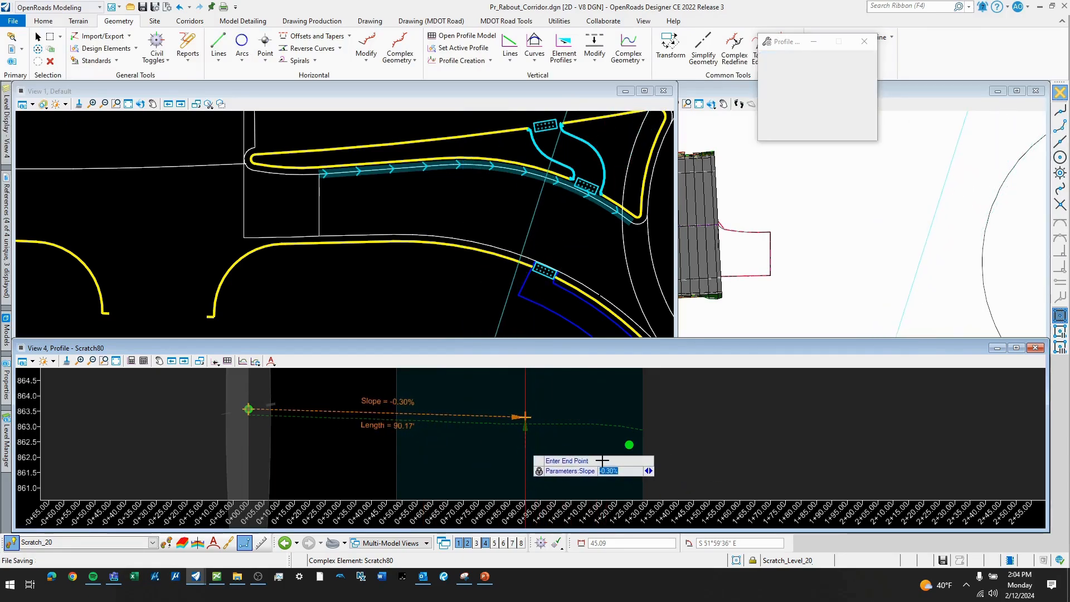
# - Draw a second profile line at -1.50% slope, about 75.6' long, back from the roadway intersection point across the first line
pyautogui.click(629, 445)
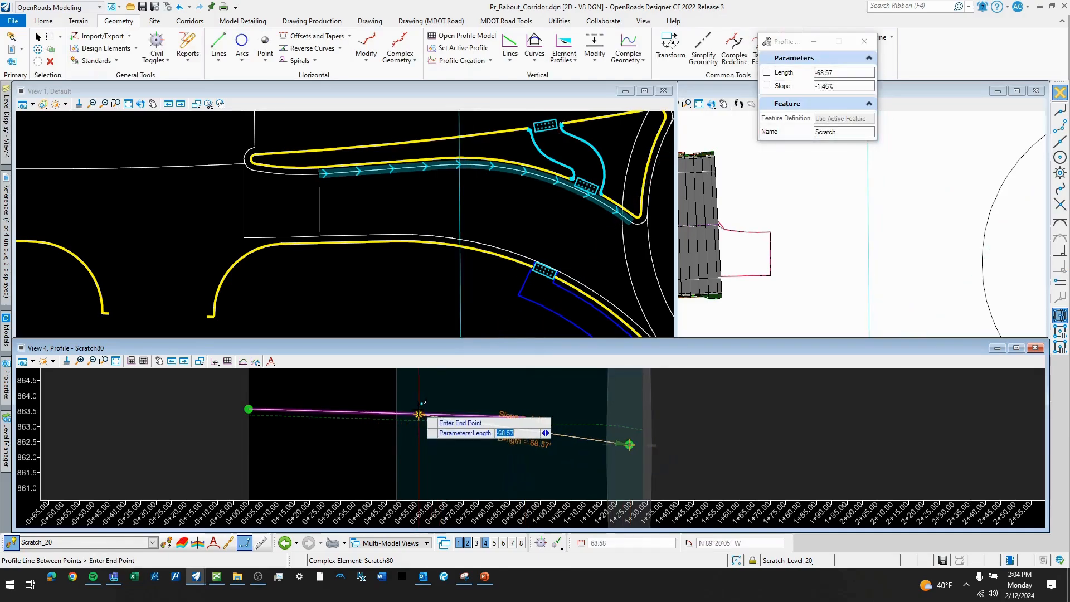
pyautogui.scroll(1, 419, 414)
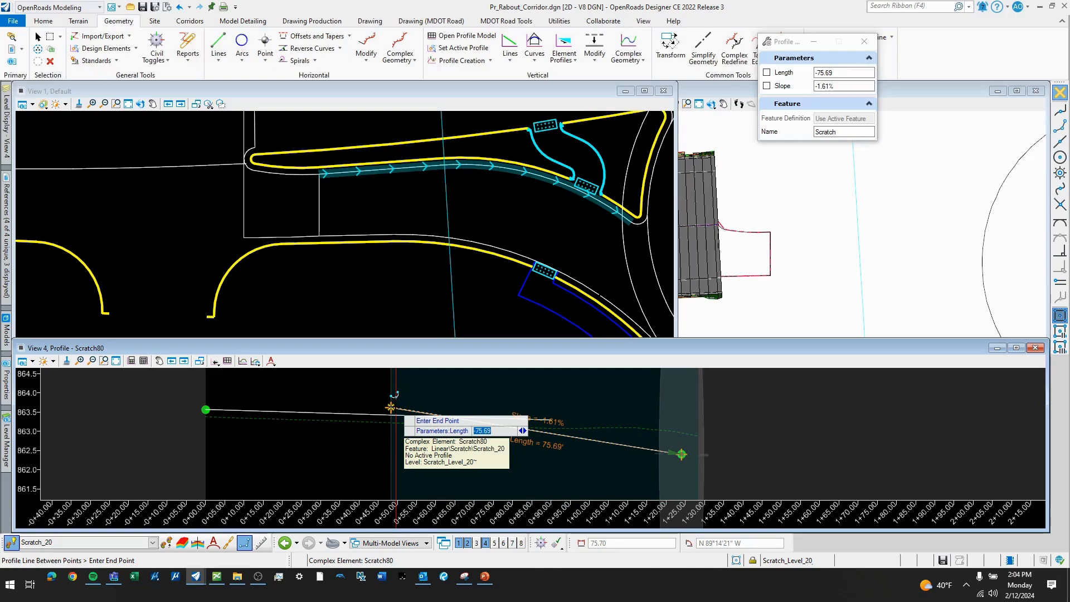
pyautogui.press('Right')
pyautogui.write('-1')
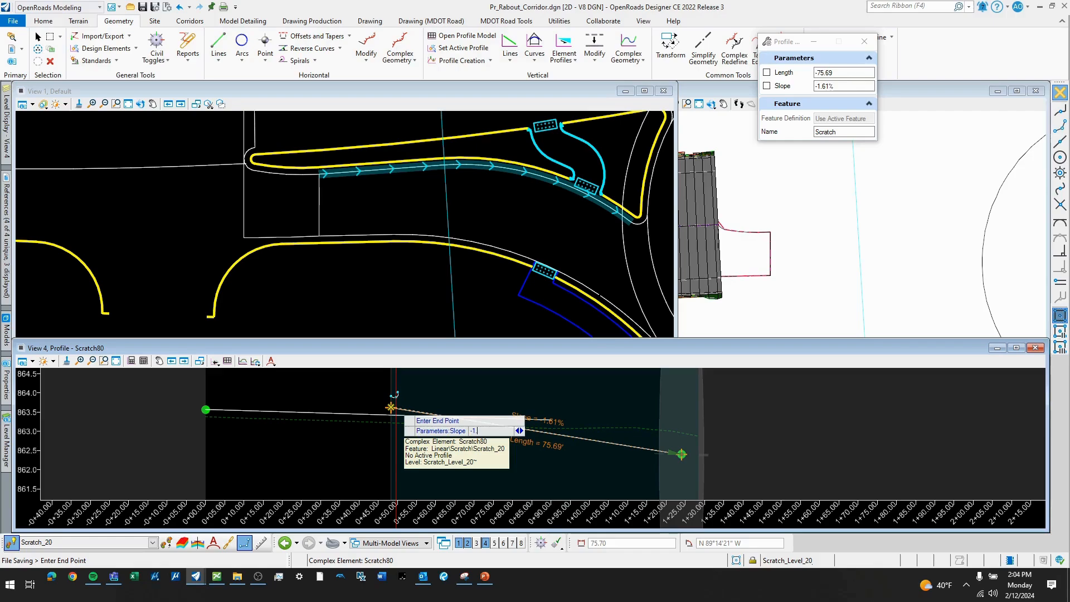
pyautogui.write('.50%')
pyautogui.press('Return')
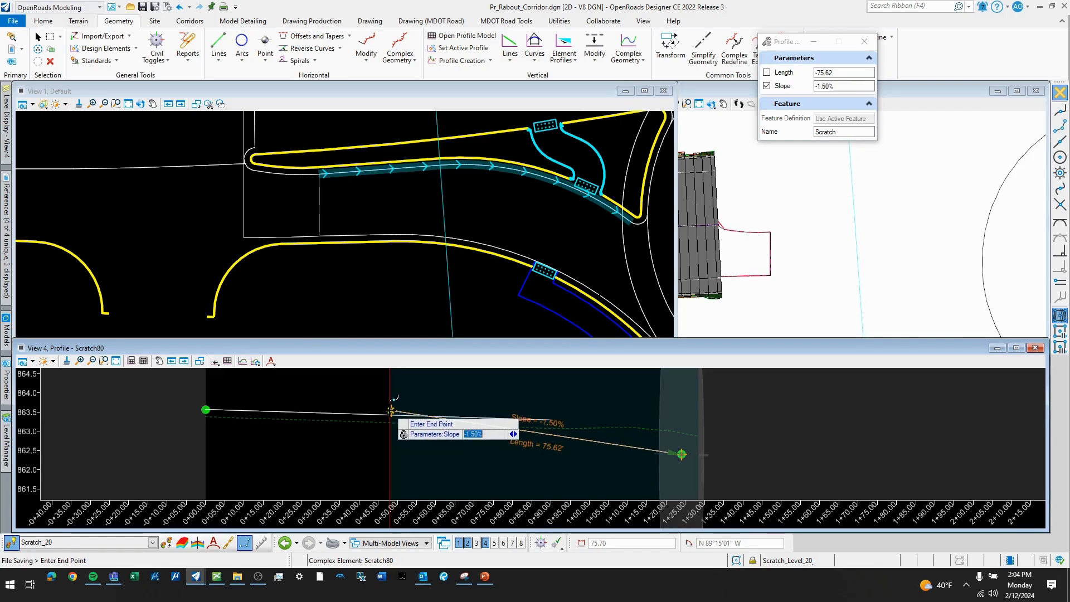
pyautogui.click(450, 396)
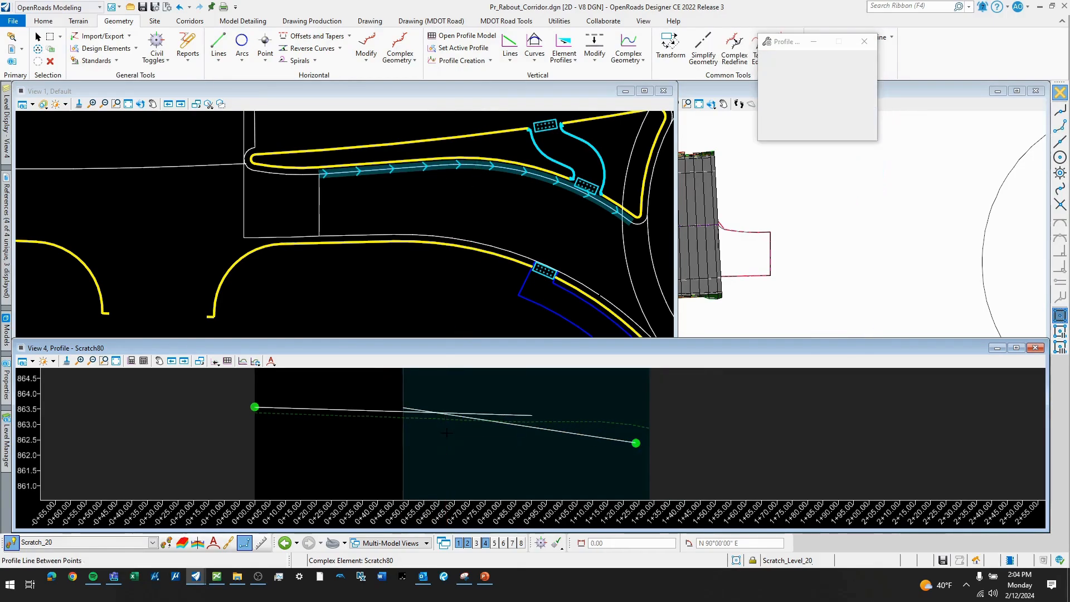
pyautogui.click(474, 392)
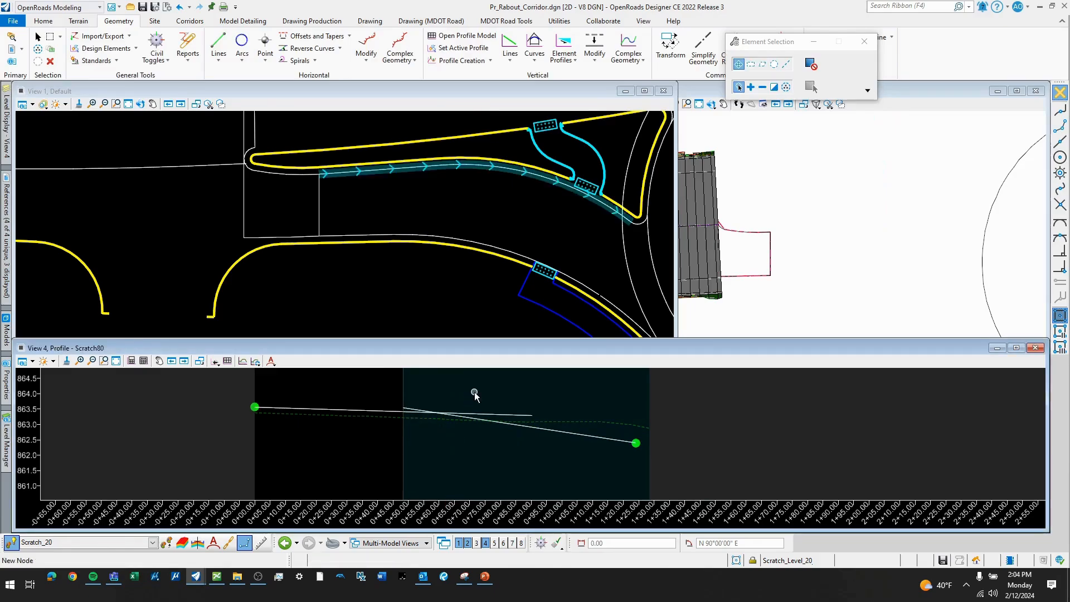
# - Switch to Chrome, search for "mdot sight distance guidelines" and download the Sight Distance Guidelines PDF from mdotjboss.state.mi.us
pyautogui.click(75, 578)
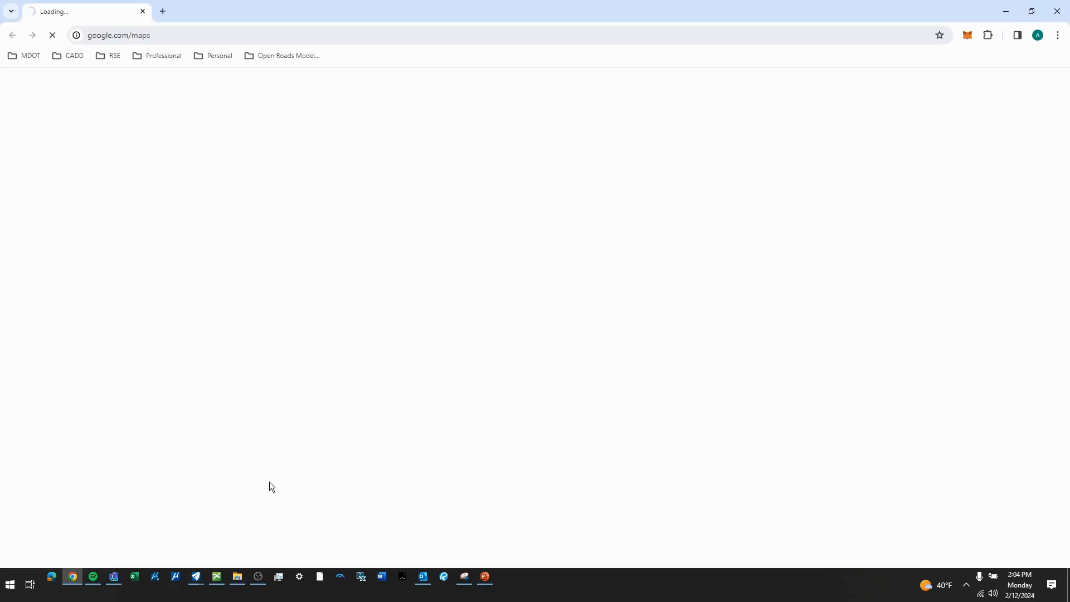
pyautogui.click(170, 34)
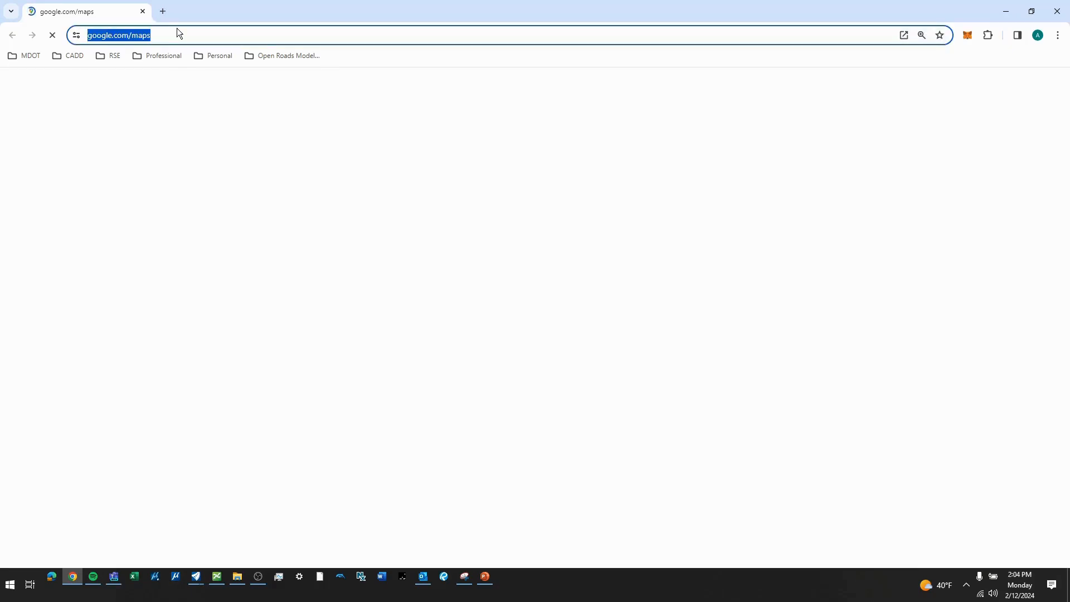
pyautogui.write('mdot ')
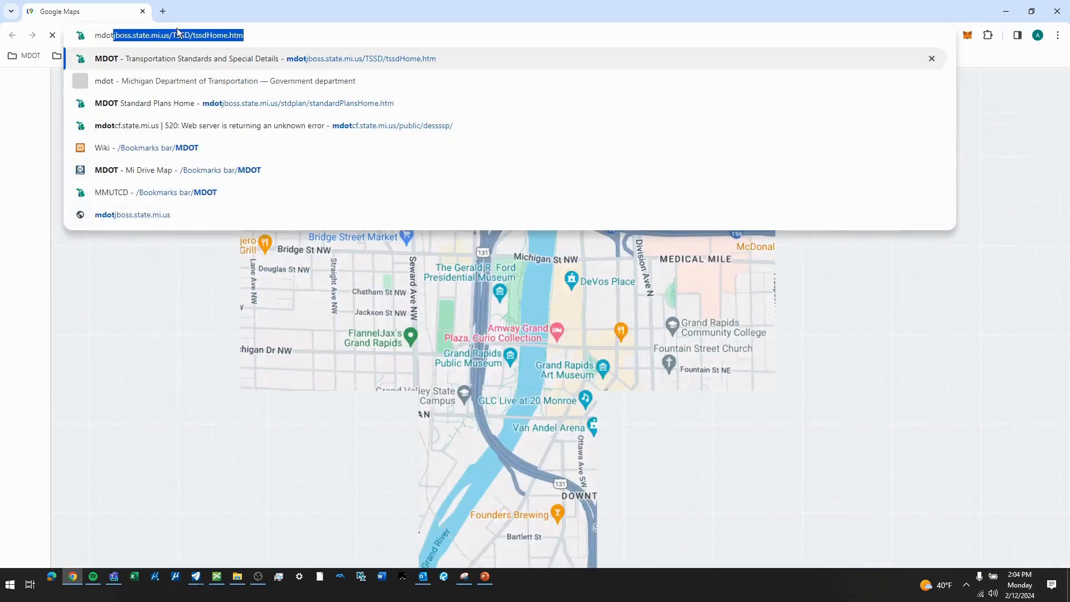
pyautogui.write('sight distan')
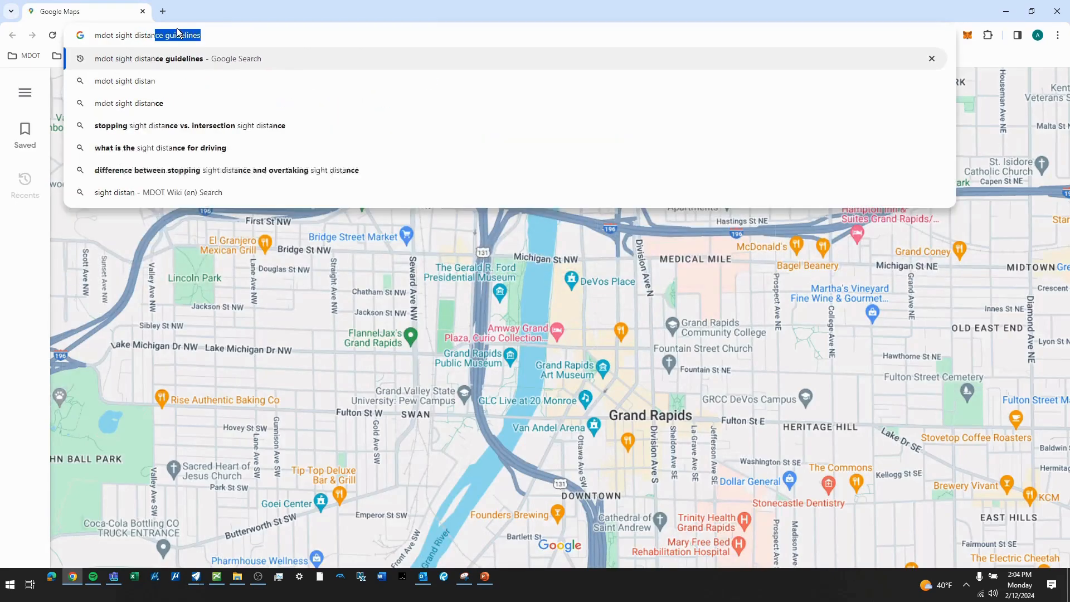
pyautogui.press('Return')
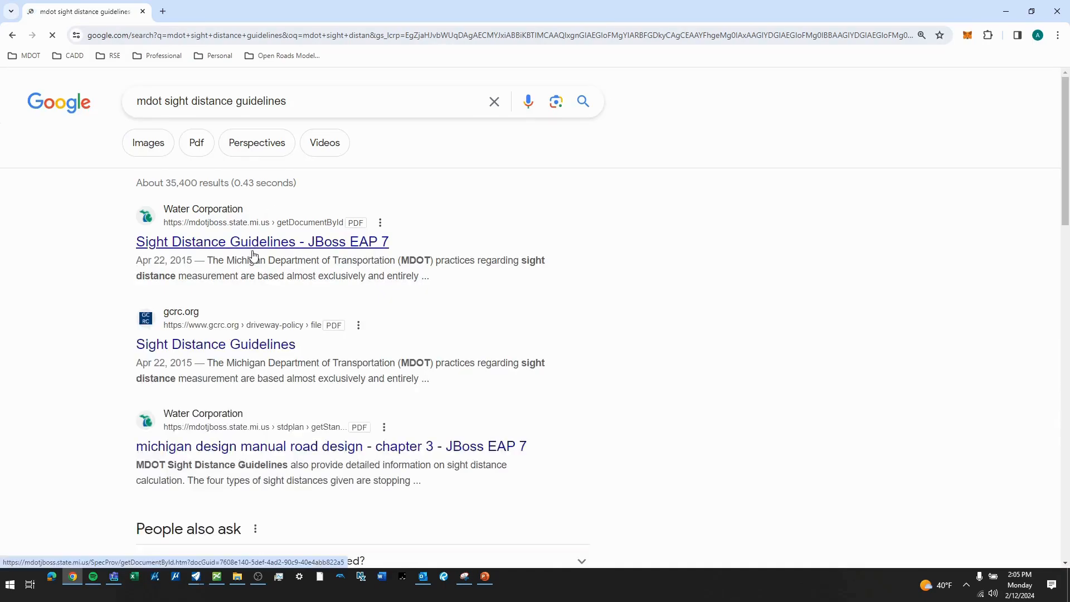
pyautogui.click(255, 240)
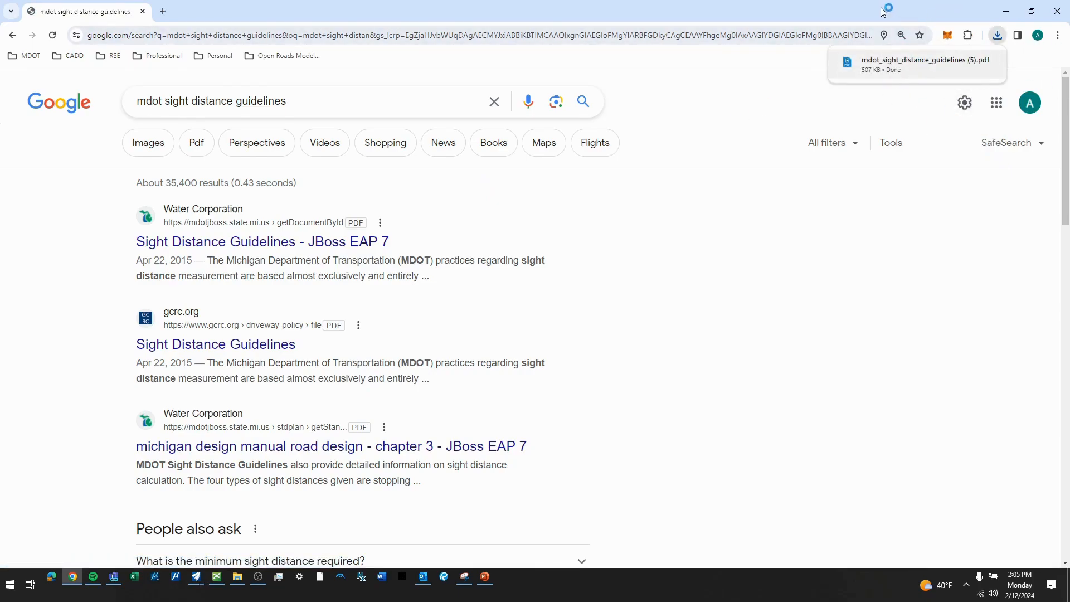
# - Switch to the downloaded Sight Distance Guidelines PDF in Revu and examine its quick charts for crest and sag vertical curvature rates
pyautogui.click(1006, 11)
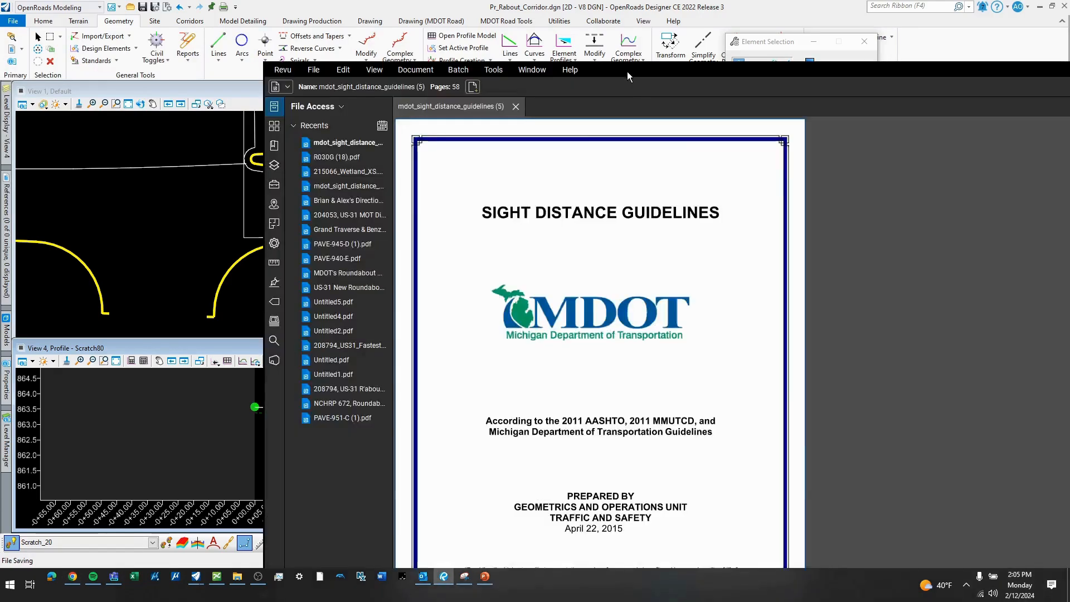
pyautogui.doubleClick(627, 76)
pyautogui.scroll(-10, 379, 259)
pyautogui.scroll(-10, 538, 239)
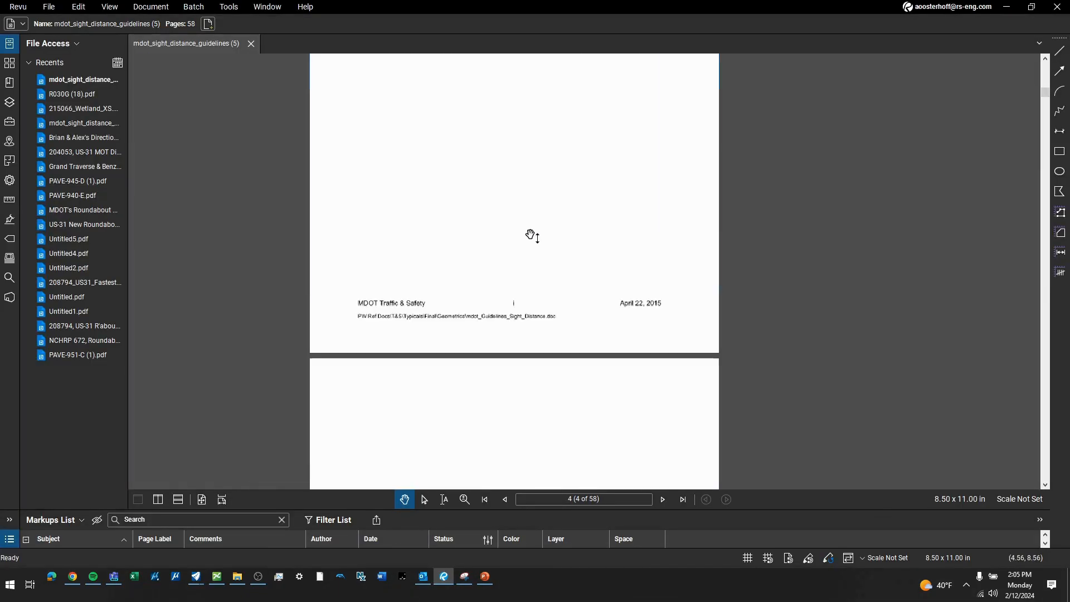
pyautogui.scroll(-7, 540, 240)
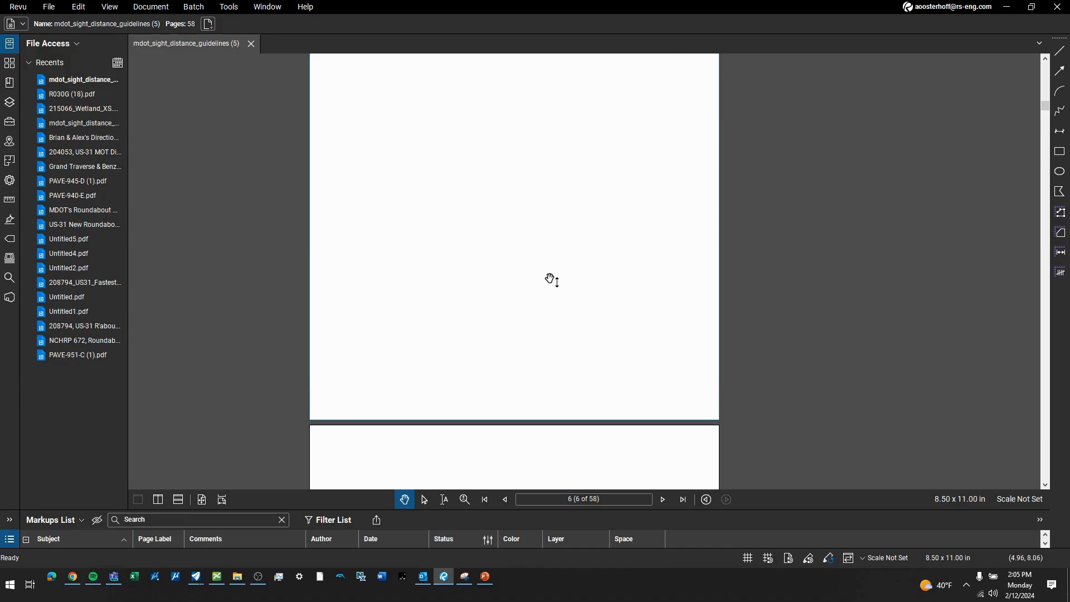
pyautogui.scroll(-15, 551, 284)
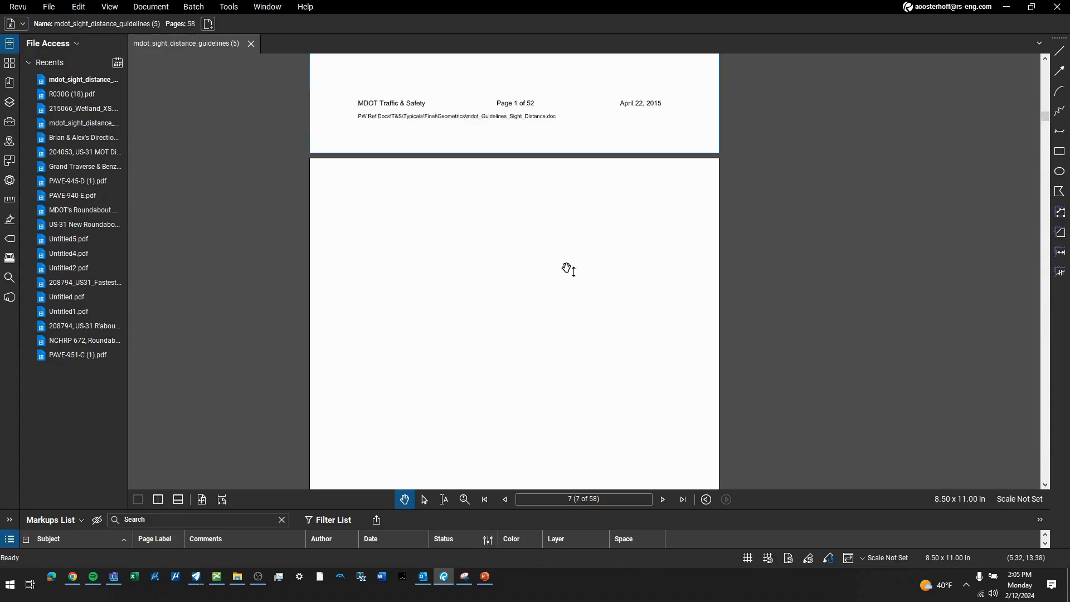
pyautogui.scroll(-6, 576, 295)
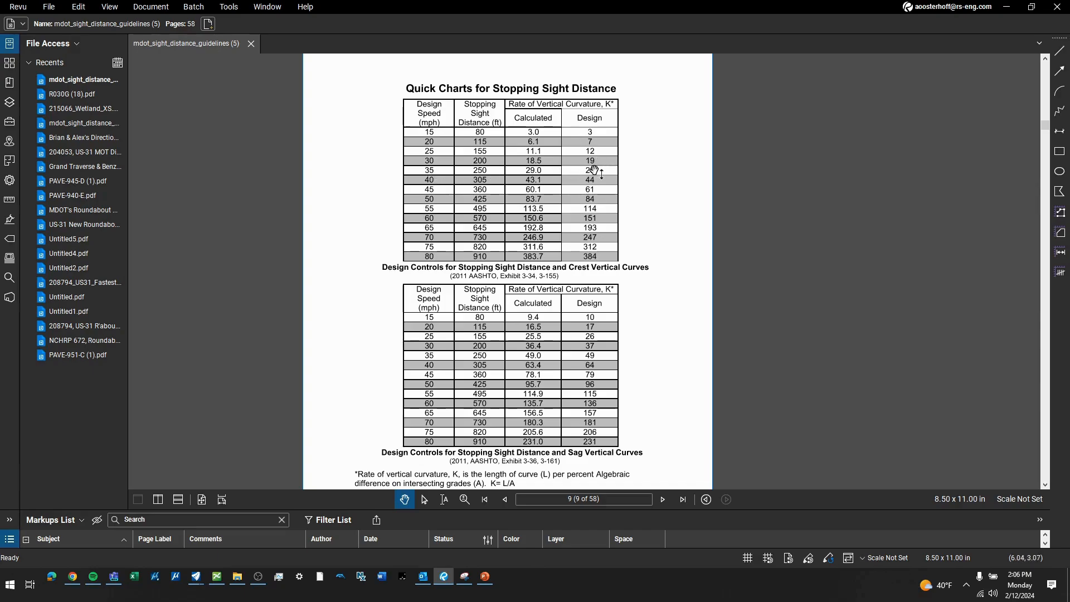
pyautogui.click(1005, 8)
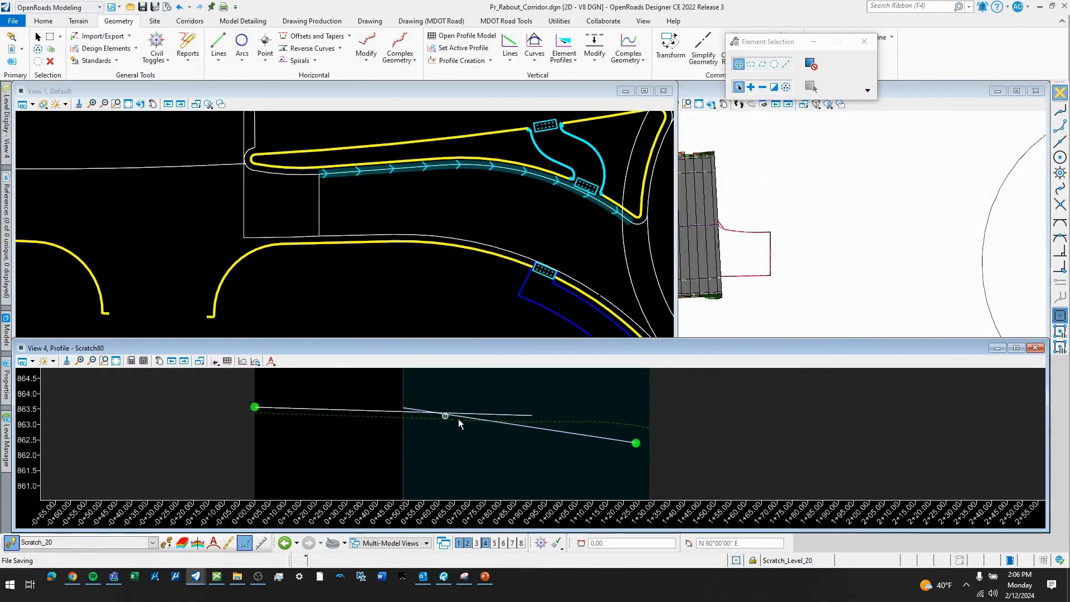
# - Switch to OpenRoads Designer and add a 50' parabola between the two crossing profile lines, trimming both lines
pyautogui.click(508, 425)
pyautogui.click(530, 402)
pyautogui.click(530, 62)
pyautogui.moveTo(607, 122)
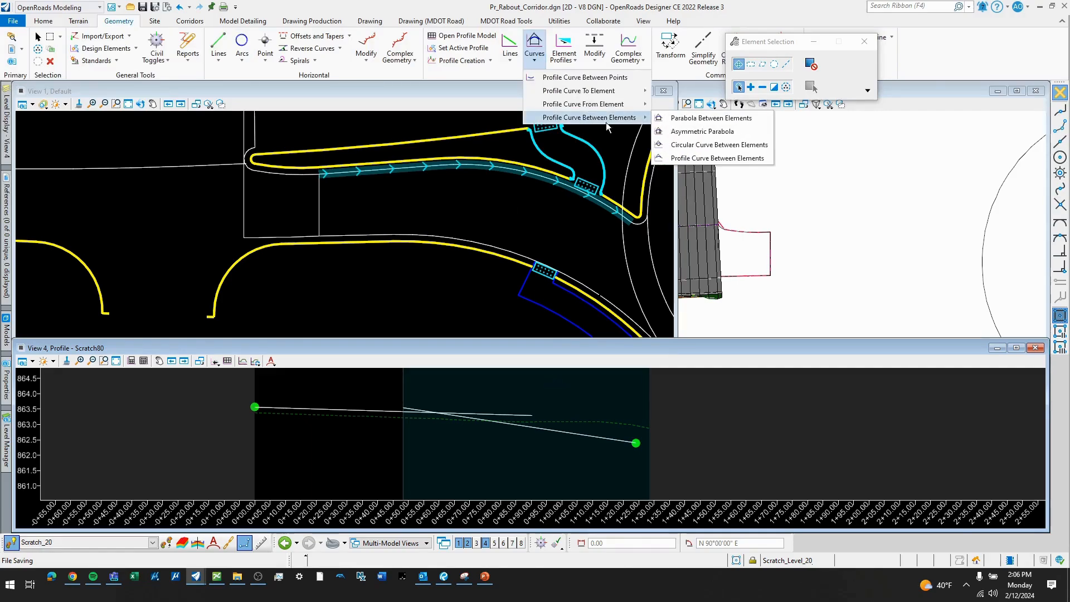
pyautogui.click(691, 116)
pyautogui.click(409, 413)
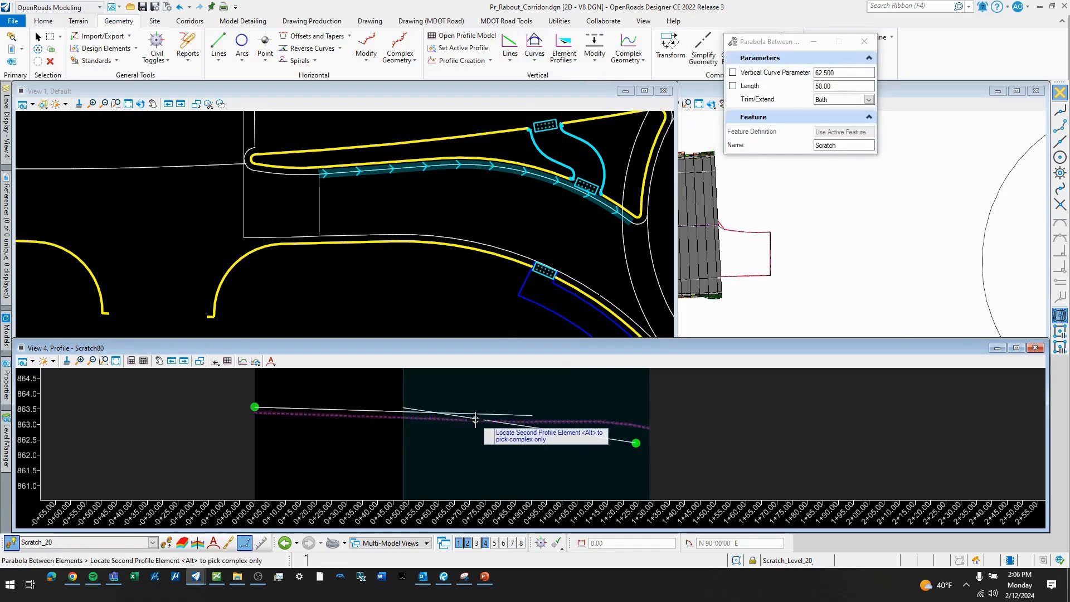
pyautogui.click(471, 418)
pyautogui.scroll(2, 445, 407)
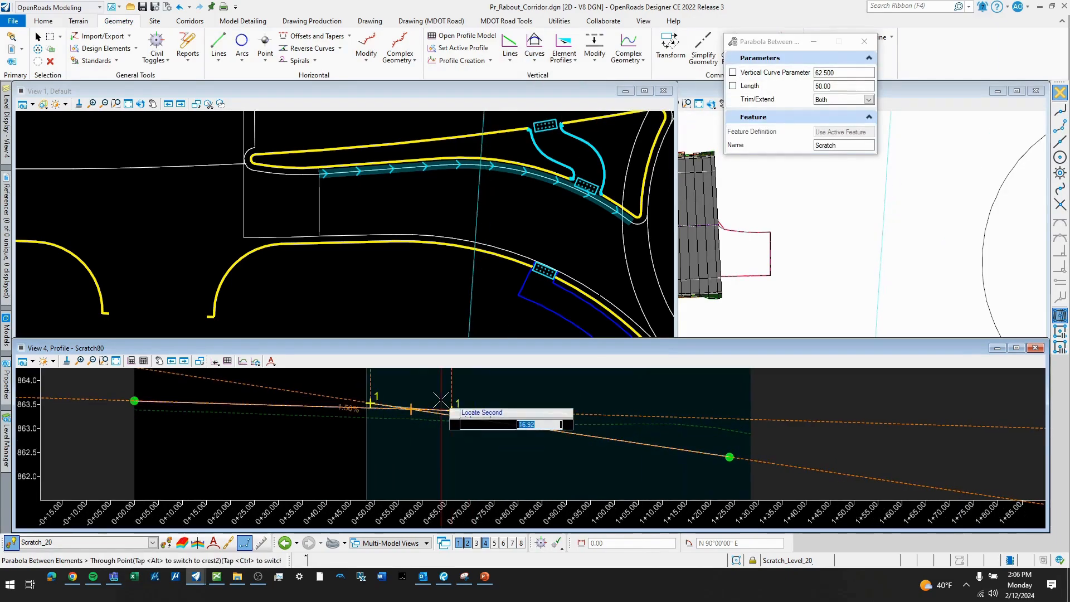
pyautogui.write('50')
pyautogui.press('Return')
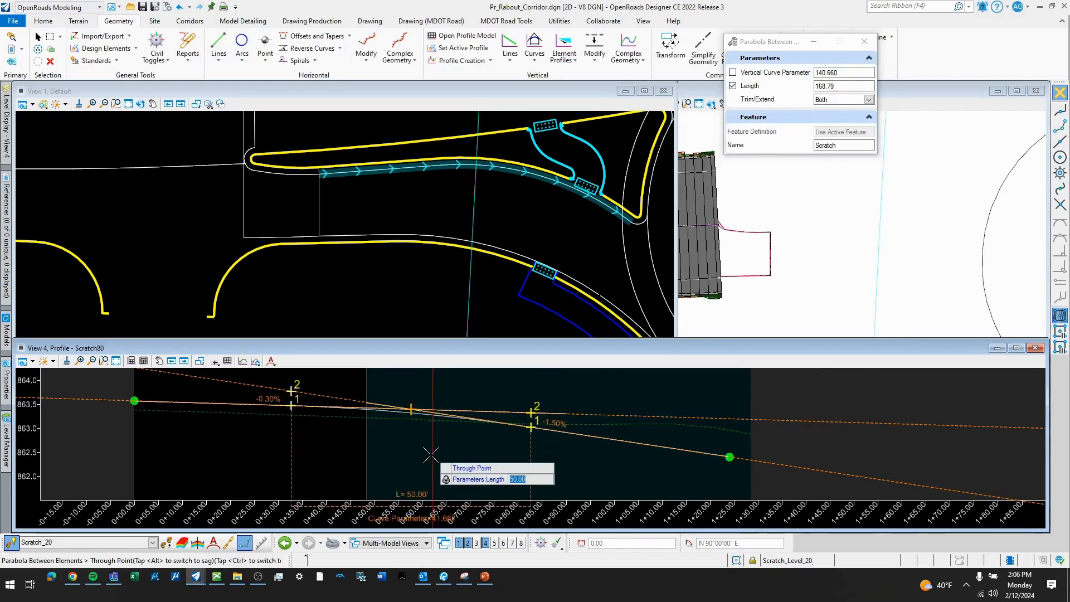
pyautogui.click(433, 450)
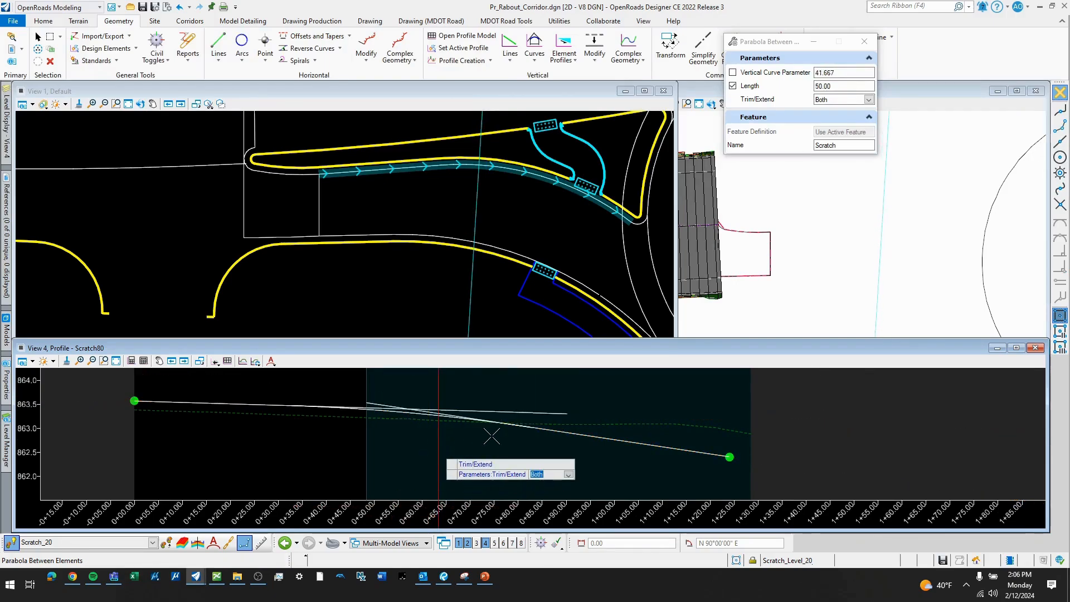
pyautogui.click(560, 423)
pyautogui.scroll(-2, 520, 416)
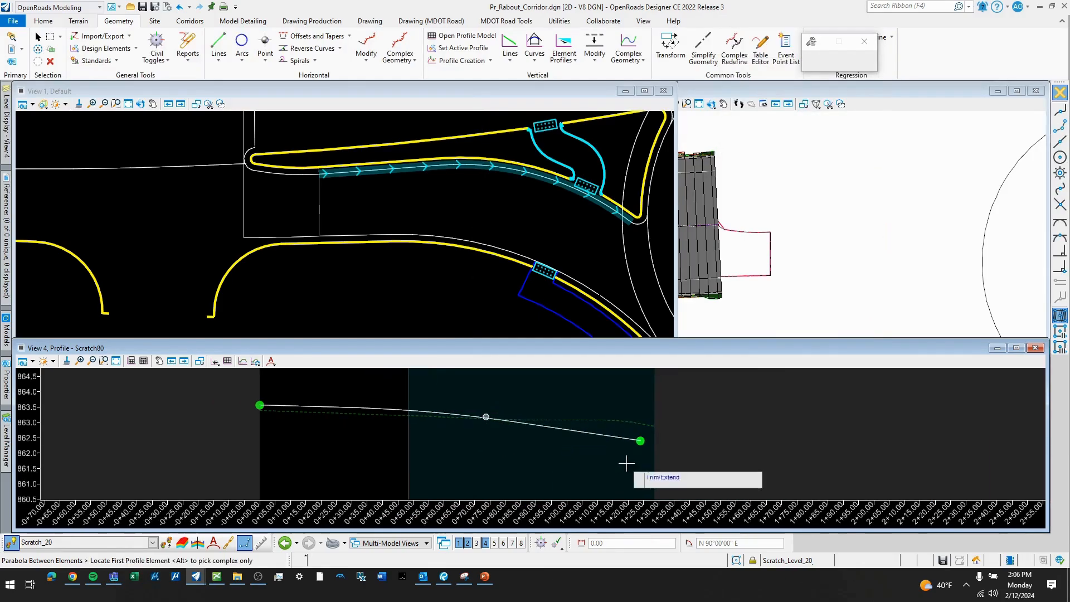
pyautogui.scroll(3, 641, 466)
pyautogui.moveTo(641, 461); pyautogui.dragTo(576, 458, button='middle')
pyautogui.rightClick(577, 458)
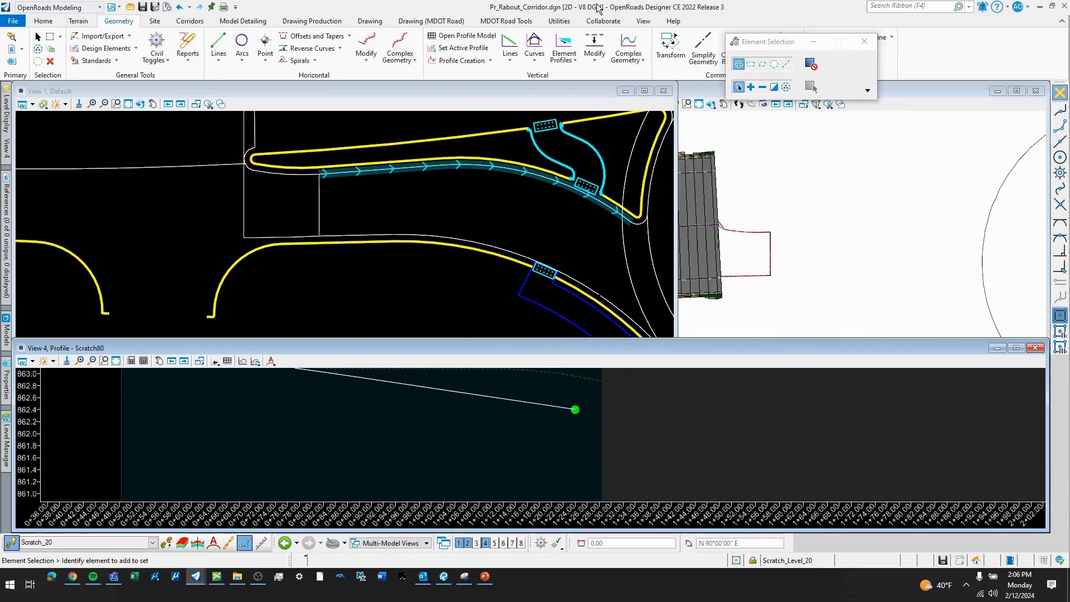
# - Draw a profile line at -1.50% slope, about 4.4' long, from the roadway intersection point to the end of the profile
pyautogui.click(511, 59)
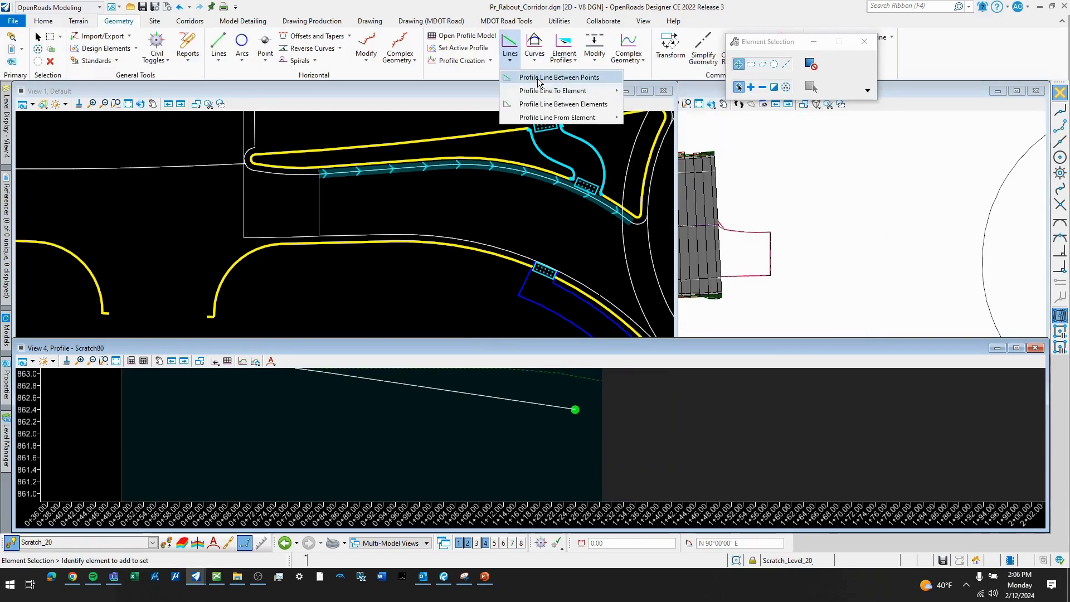
pyautogui.click(563, 73)
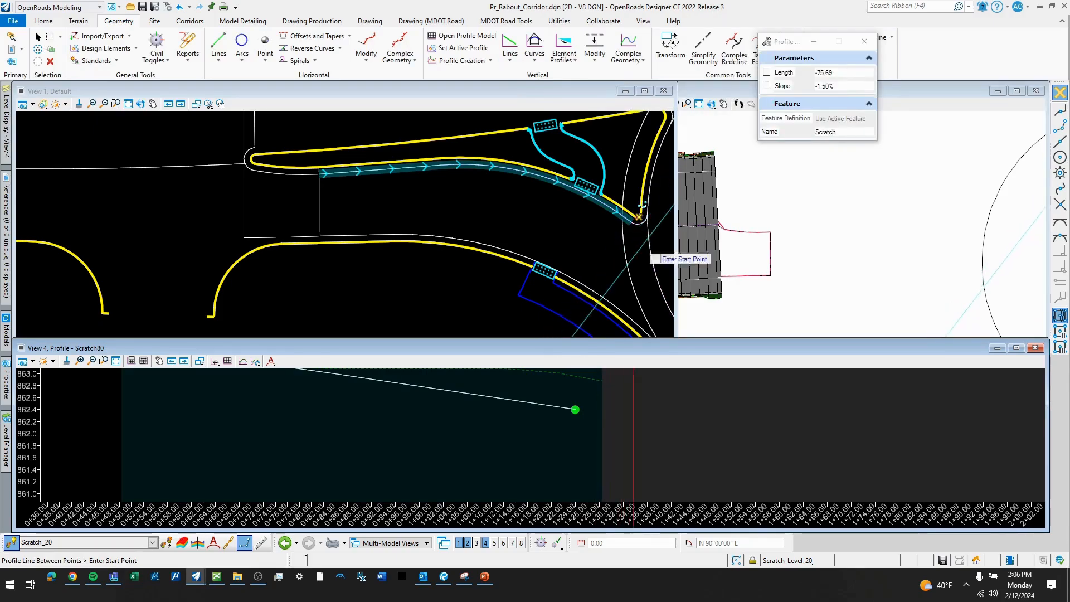
pyautogui.scroll(2, 574, 419)
pyautogui.click(552, 425)
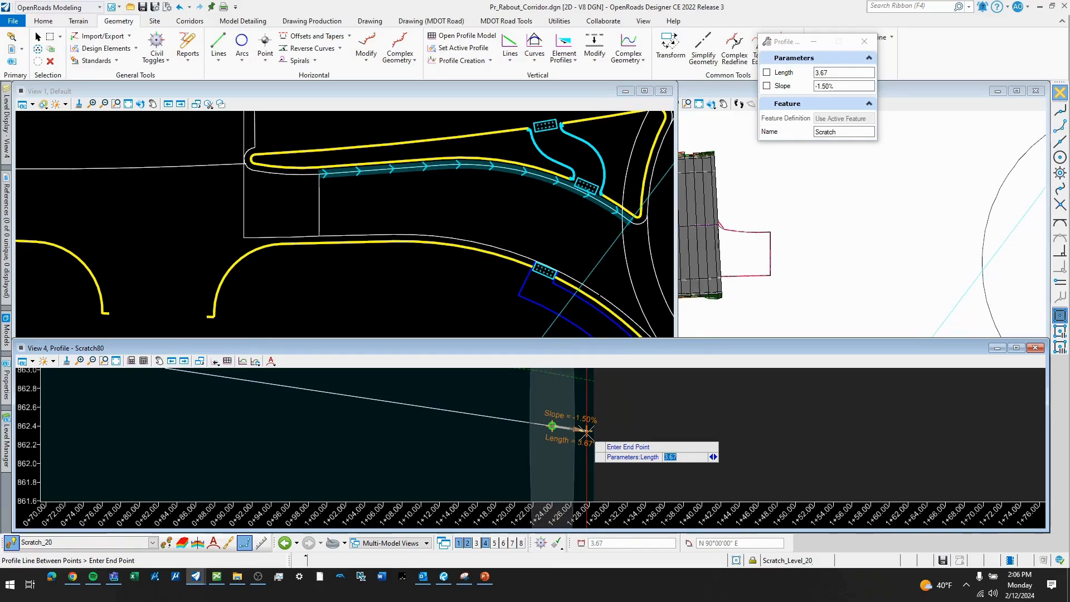
pyautogui.press('Right')
pyautogui.write('-1.5')
pyautogui.press('Return')
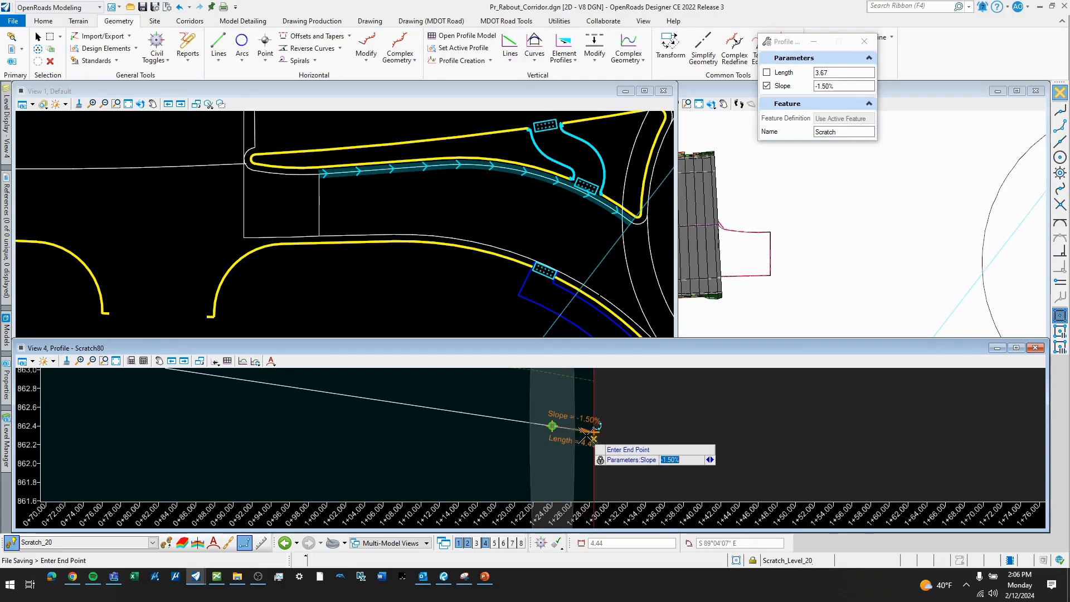
pyautogui.click(596, 431)
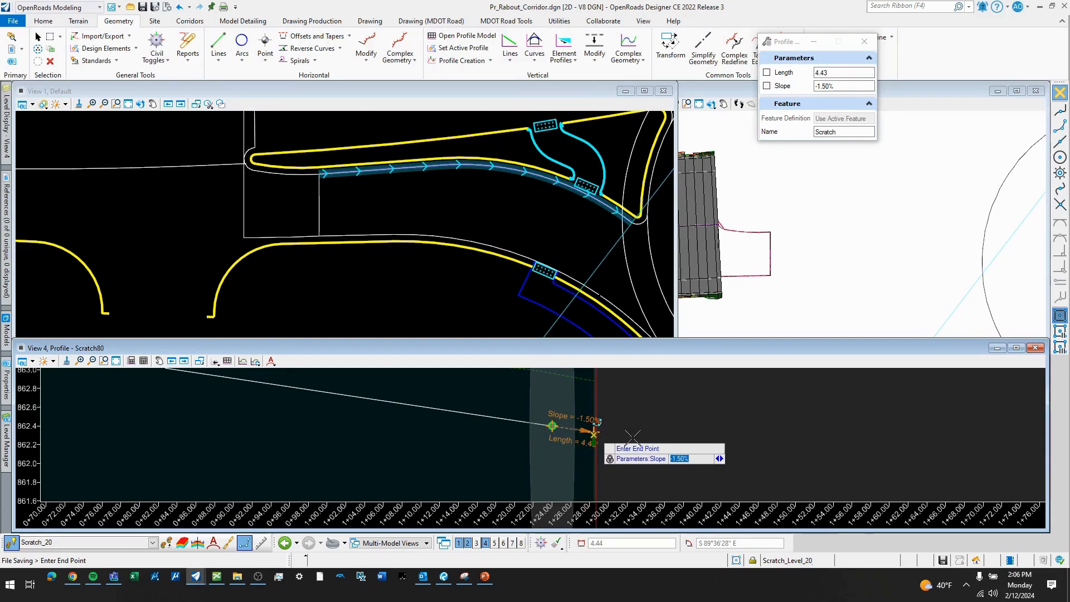
pyautogui.scroll(-4, 640, 431)
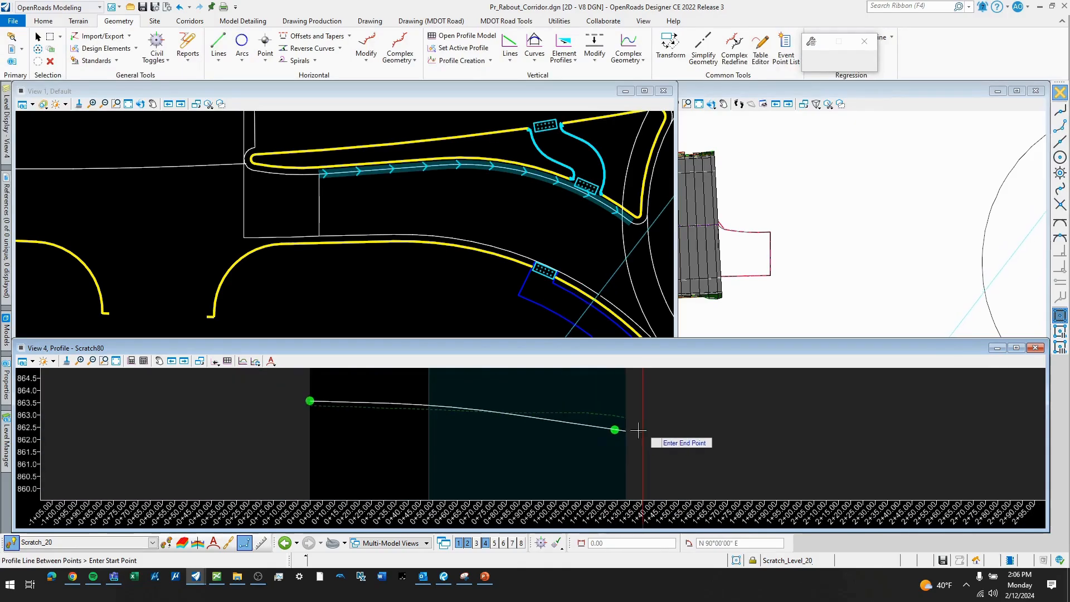
pyautogui.moveTo(568, 436); pyautogui.dragTo(549, 447, button='middle')
pyautogui.press('Escape')
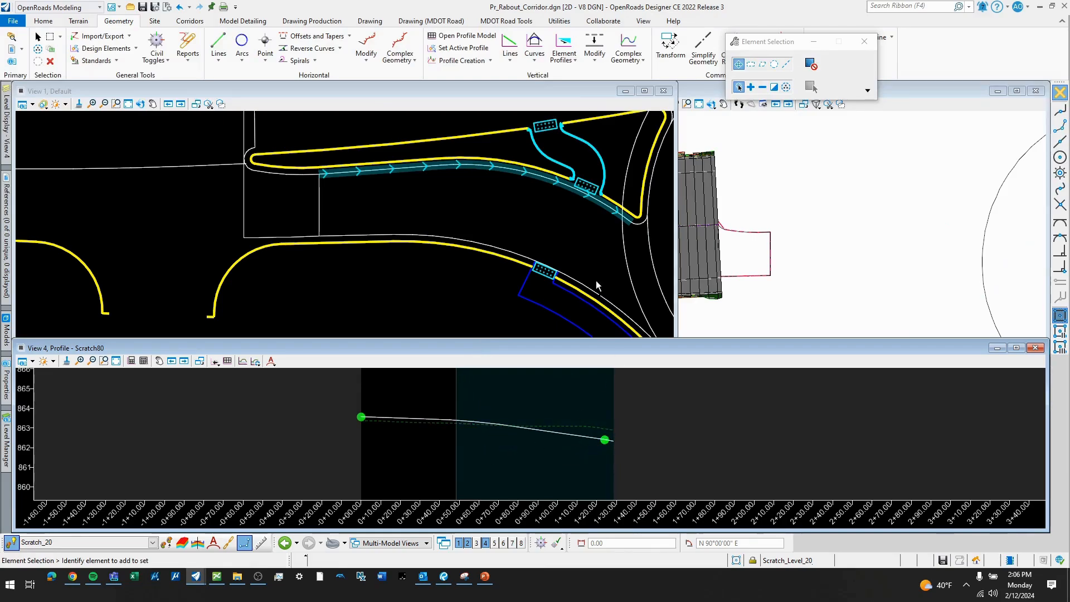
pyautogui.scroll(-2, 434, 192)
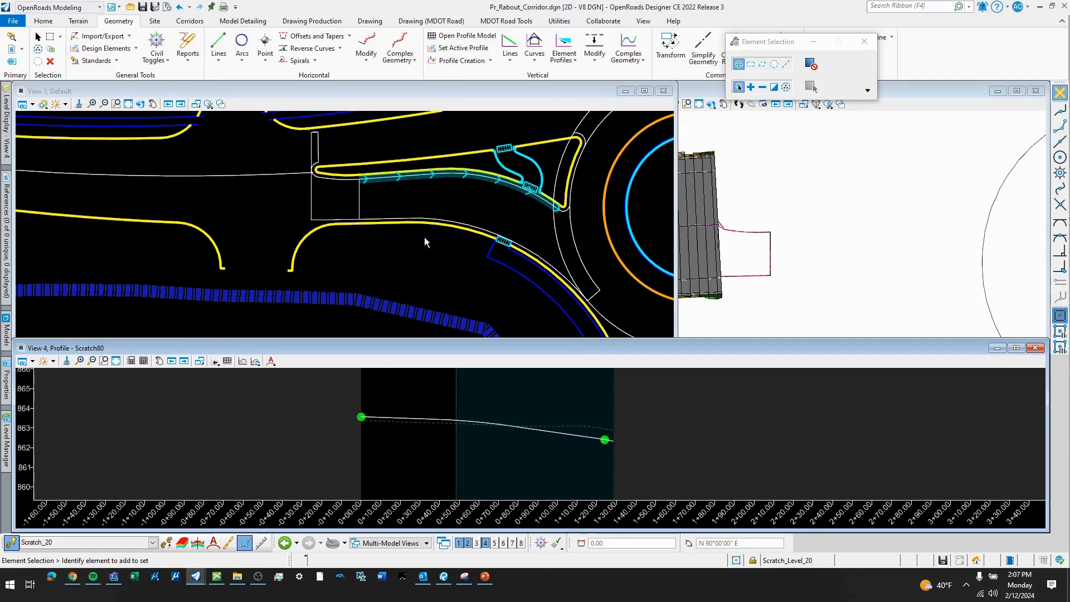
pyautogui.scroll(-4, 340, 248)
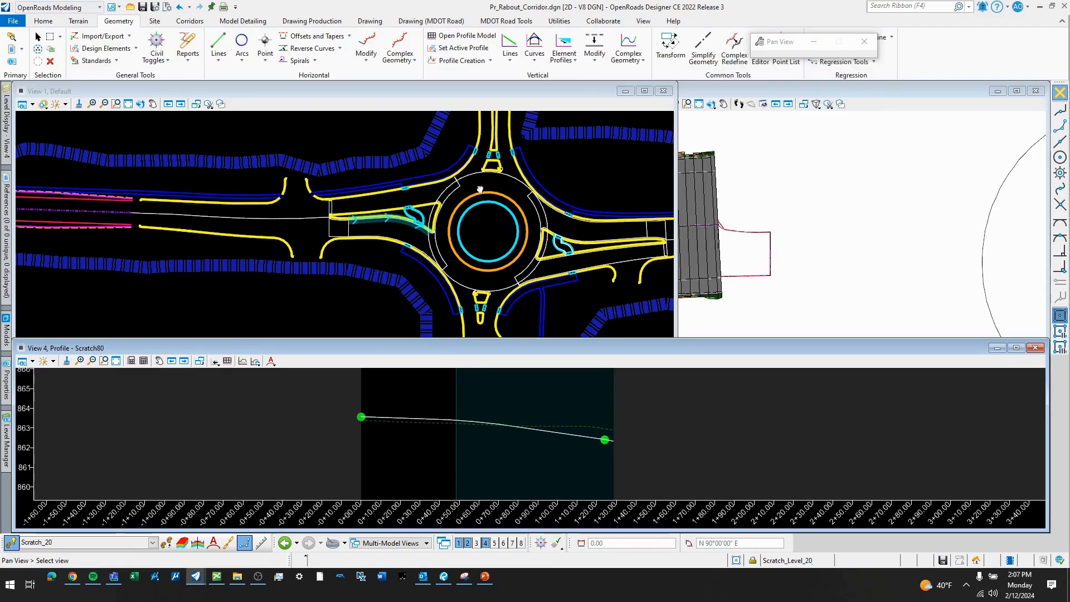
pyautogui.scroll(-2, 506, 129)
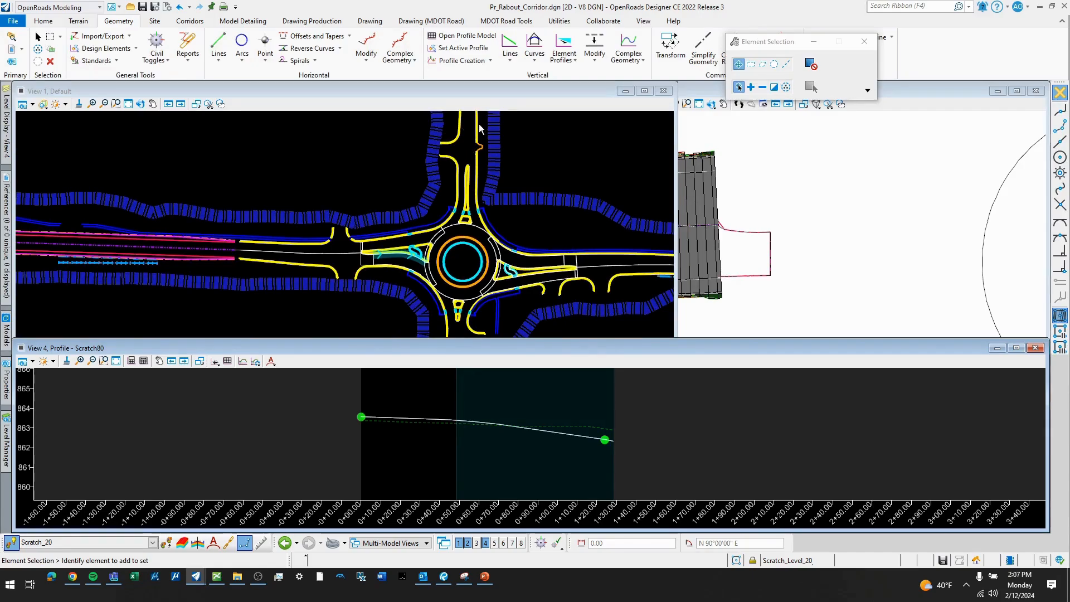
pyautogui.scroll(-1, 464, 122)
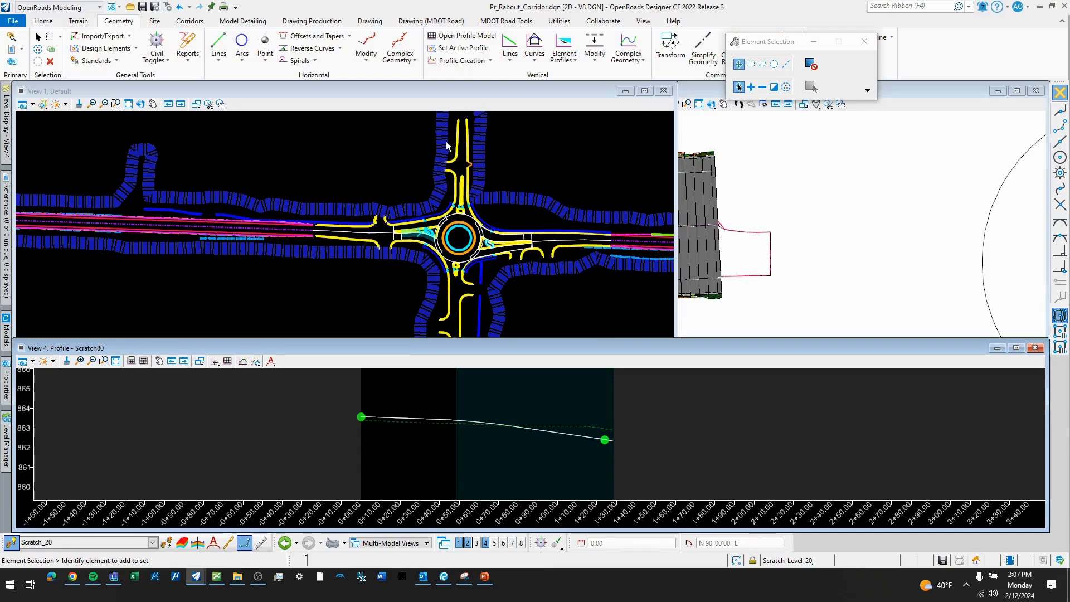
pyautogui.scroll(2, 454, 219)
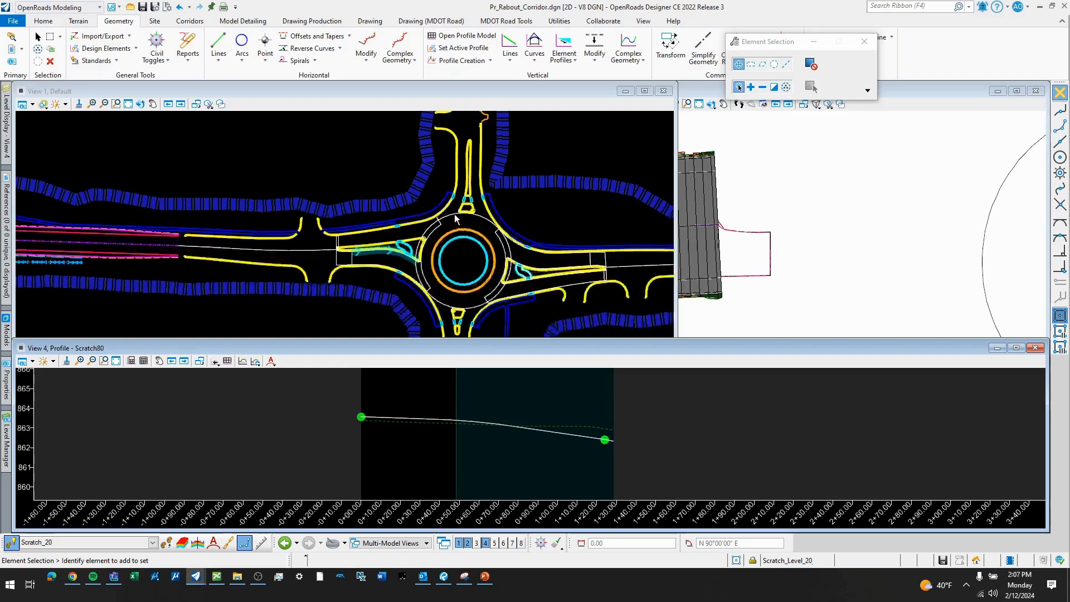
pyautogui.scroll(3, 407, 240)
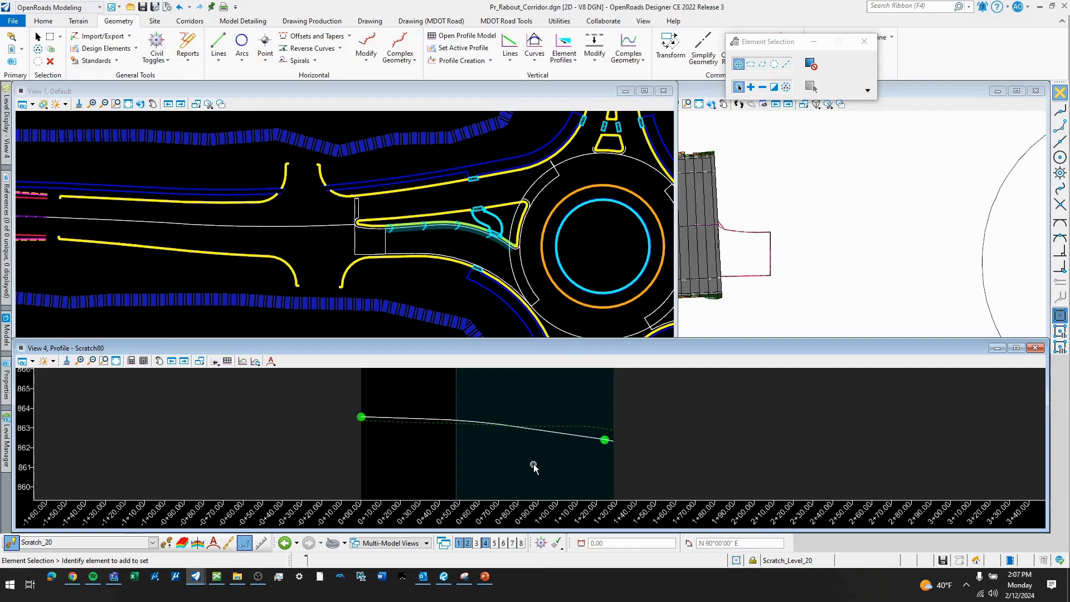
pyautogui.click(534, 45)
pyautogui.moveTo(576, 117)
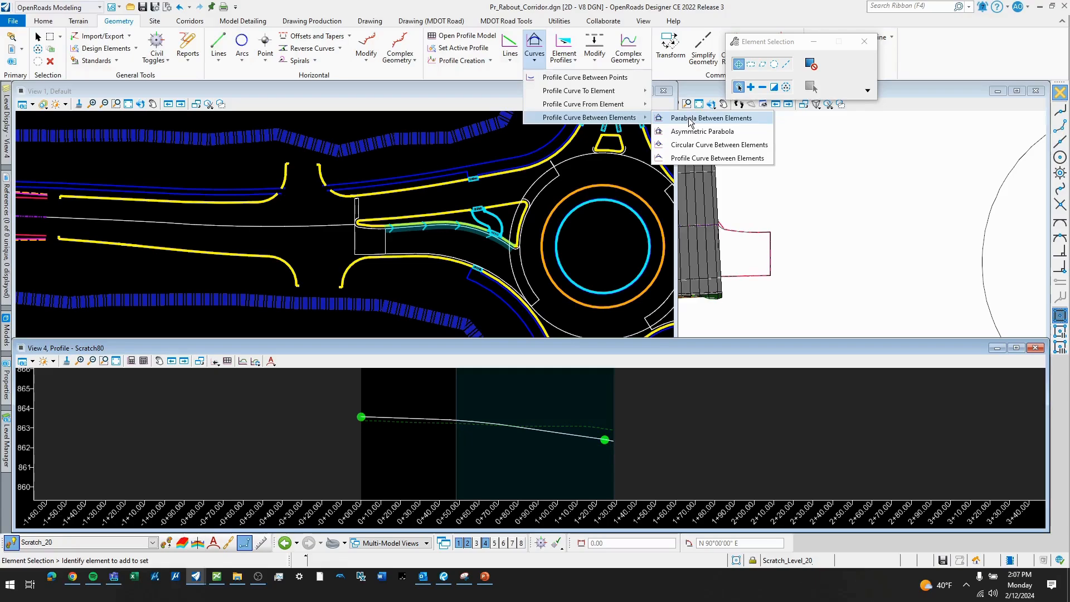
pyautogui.scroll(-2, 542, 142)
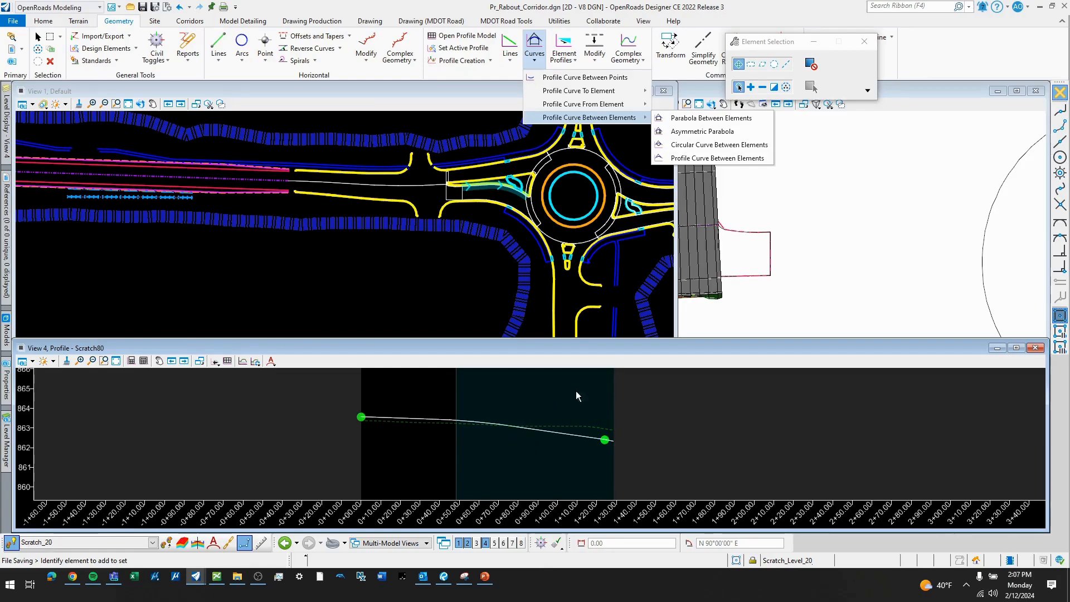
pyautogui.click(701, 118)
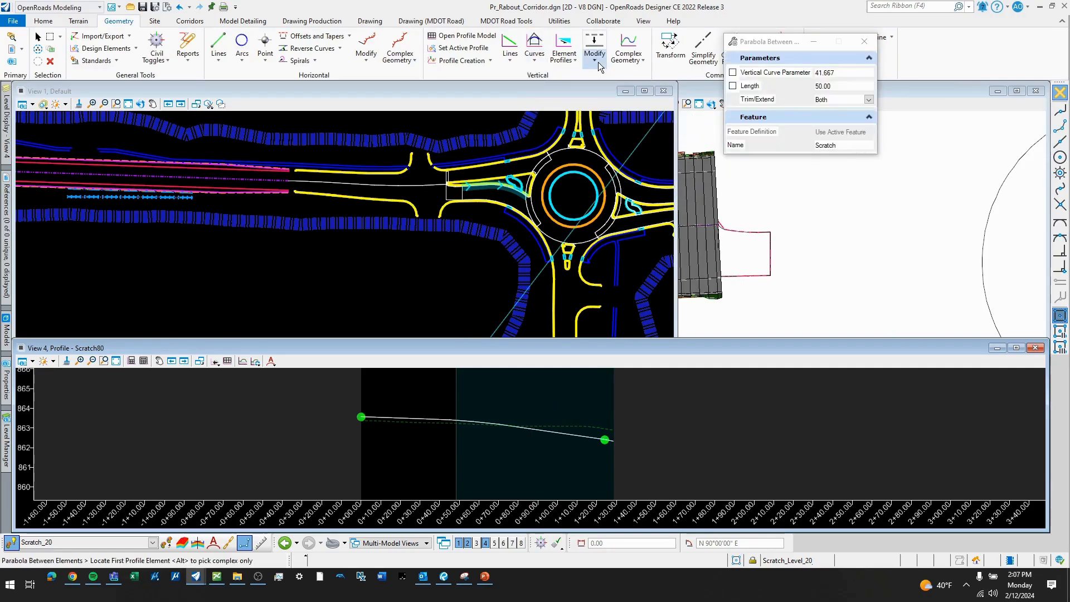
# - Join the profile lines and parabola into one complex profile element using the Automatic method with a 0.03 maximum gap, and select it
pyautogui.click(640, 66)
pyautogui.click(649, 86)
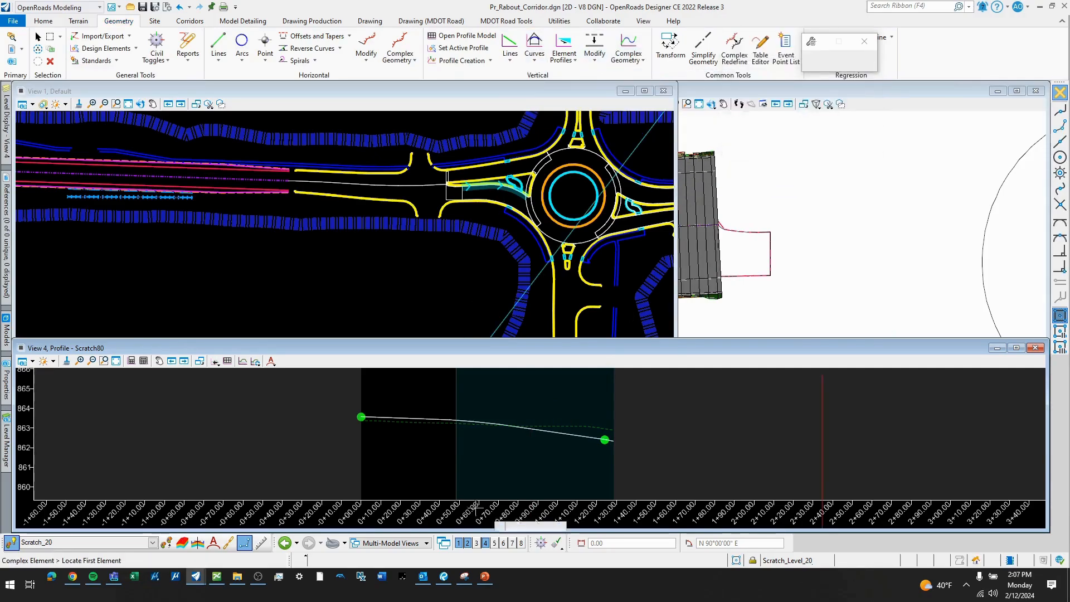
pyautogui.scroll(1, 373, 417)
pyautogui.click(373, 417)
pyautogui.scroll(1, 424, 419)
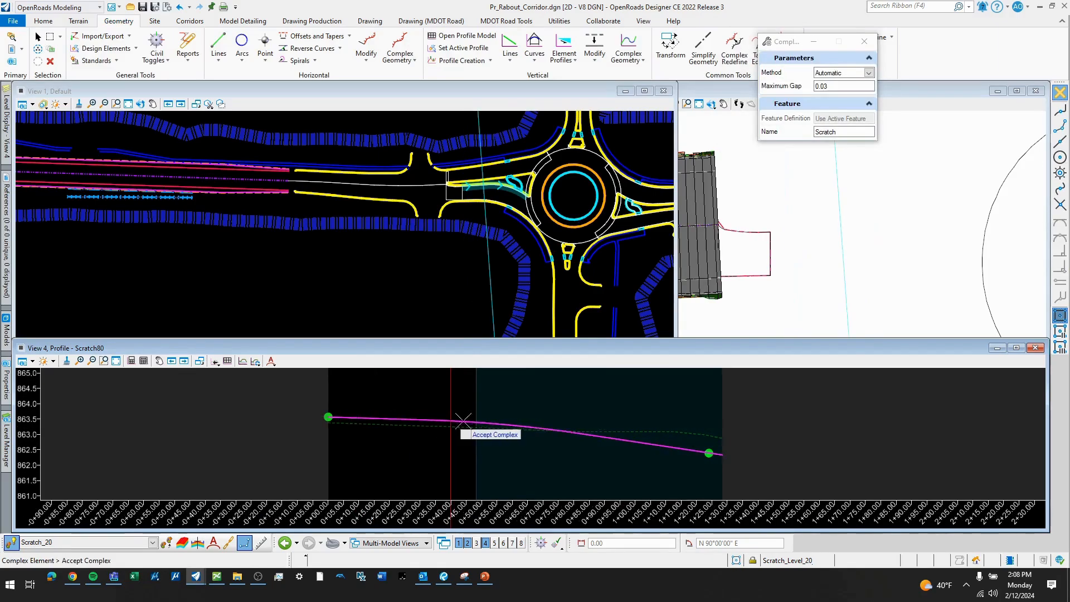
pyautogui.click(556, 405)
pyautogui.scroll(-2, 564, 418)
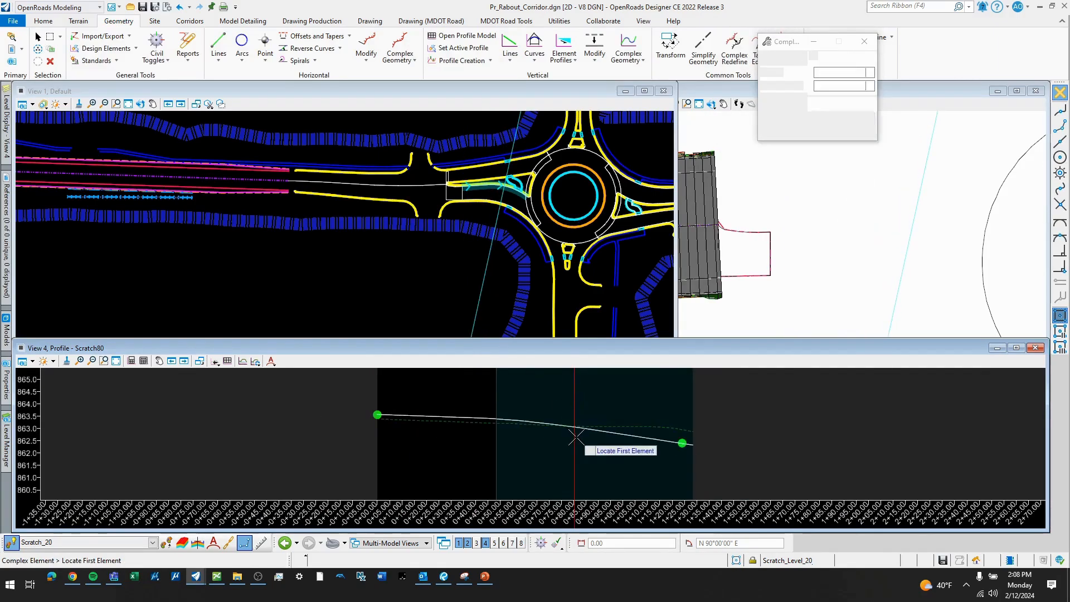
pyautogui.moveTo(597, 418); pyautogui.dragTo(558, 426, button='middle')
pyautogui.press('Escape')
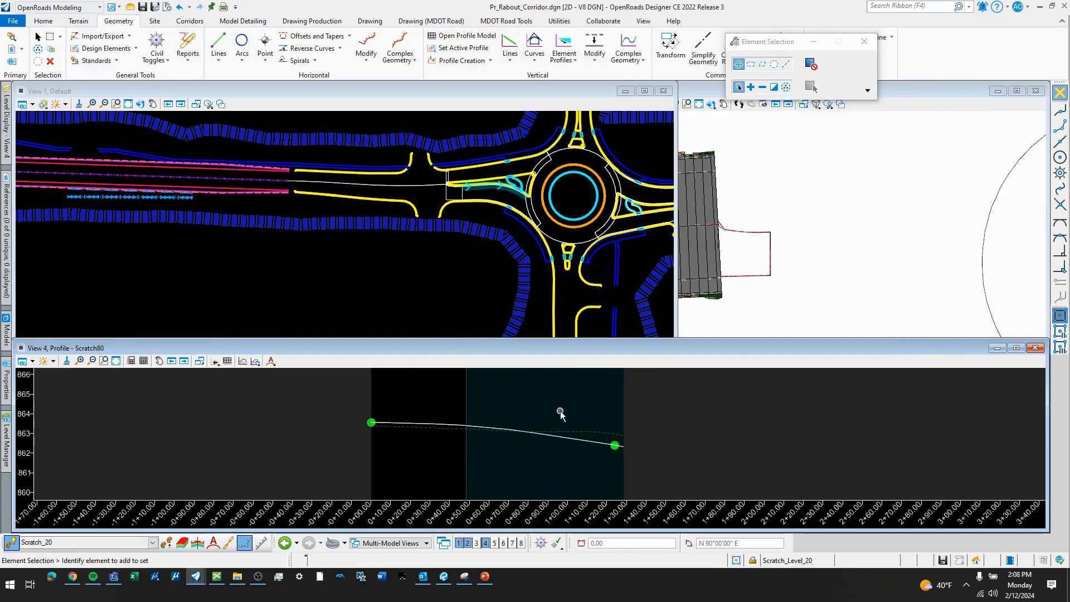
pyautogui.click(493, 428)
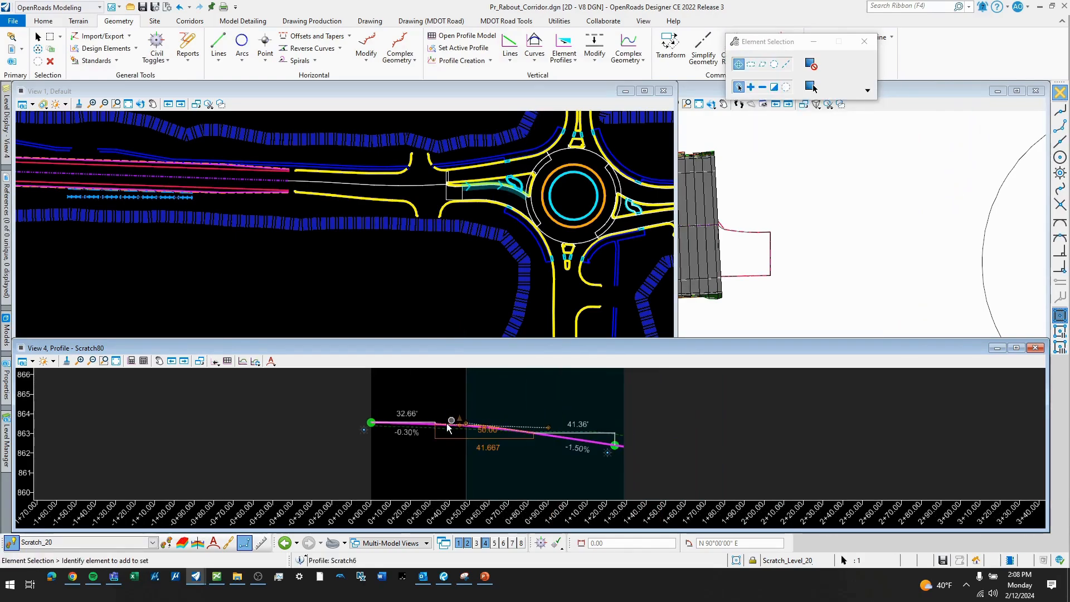
# - Set the joined complex profile as the active profile of its plan element
pyautogui.scroll(1, 451, 428)
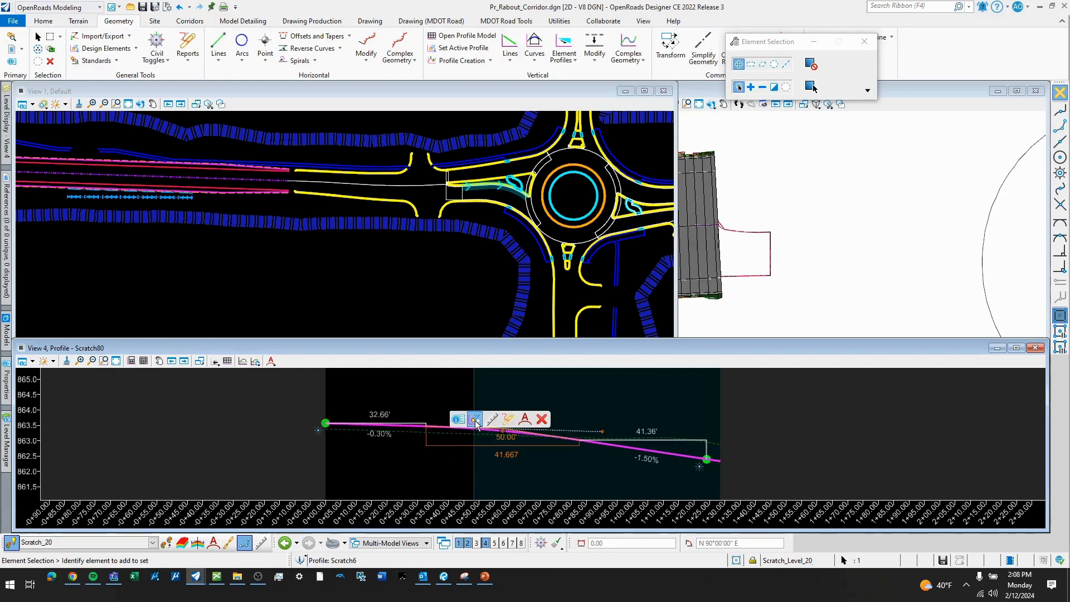
pyautogui.click(475, 419)
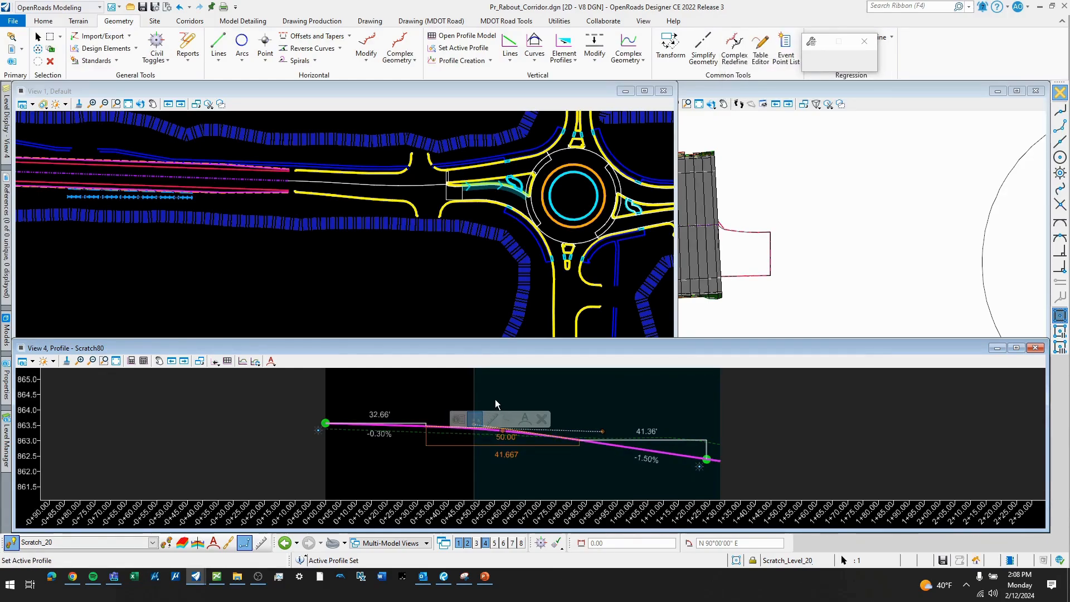
pyautogui.click(464, 259)
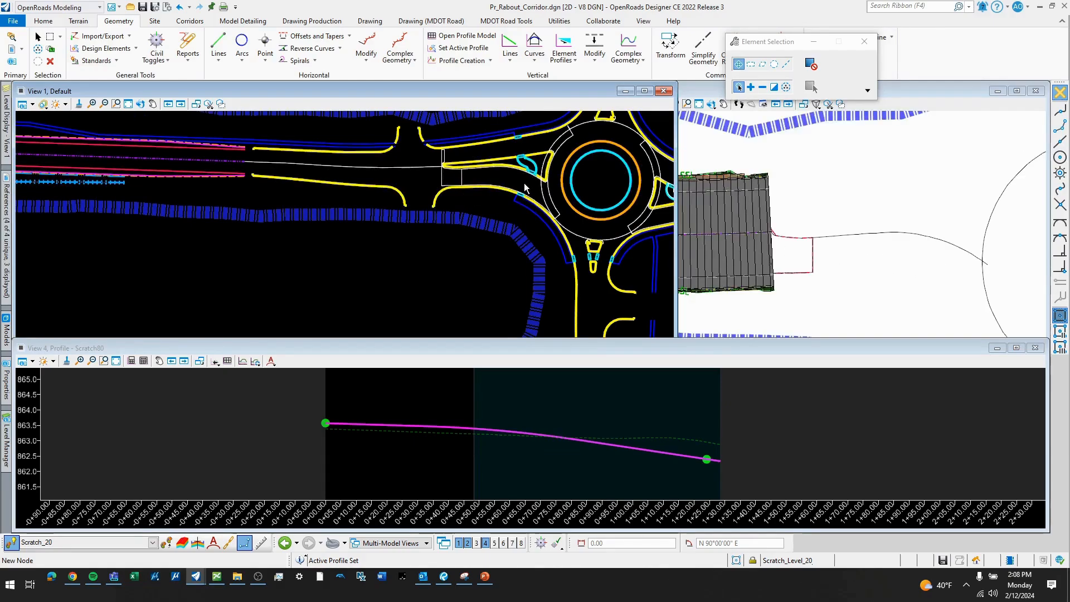
# - Examine in plan the circulating roadway, splitter islands and traced pavement edges of the west and east approaches
pyautogui.scroll(5, 502, 195)
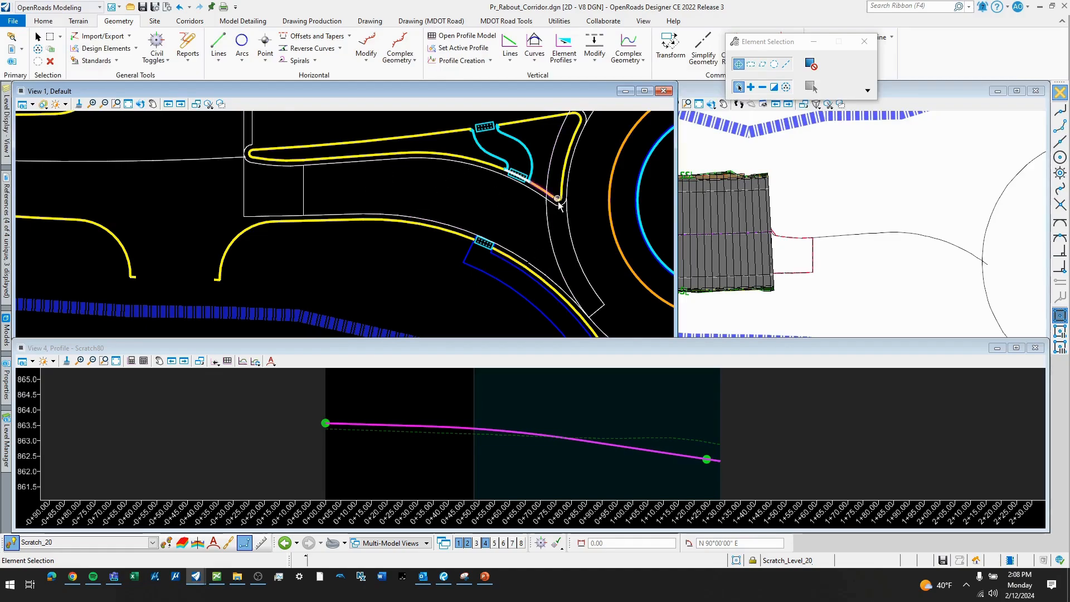
pyautogui.scroll(-2, 535, 198)
pyautogui.scroll(2, 546, 172)
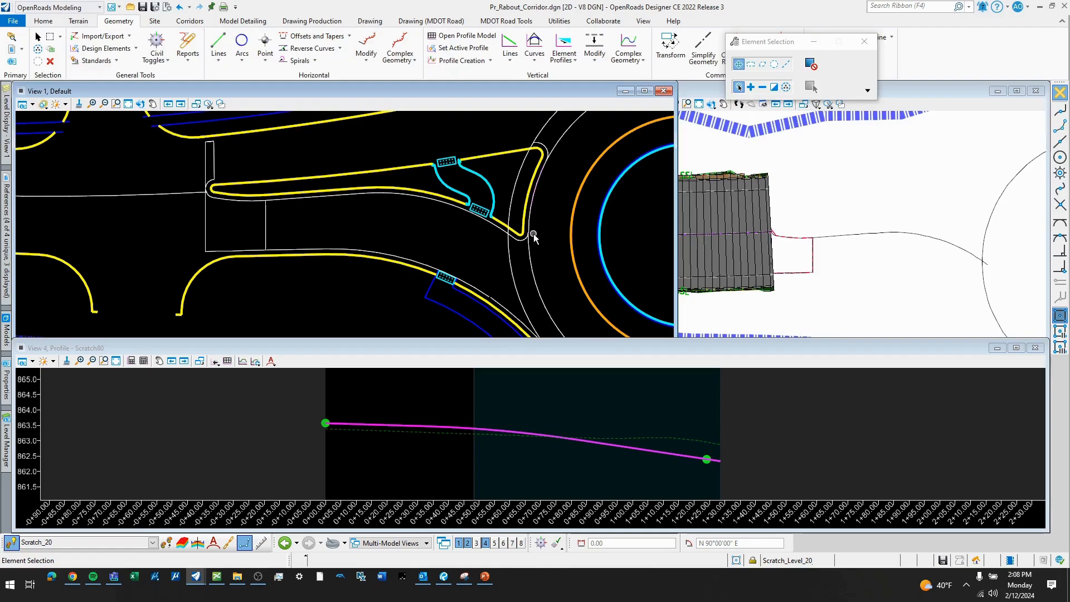
pyautogui.scroll(-3, 531, 270)
pyautogui.scroll(3, 517, 240)
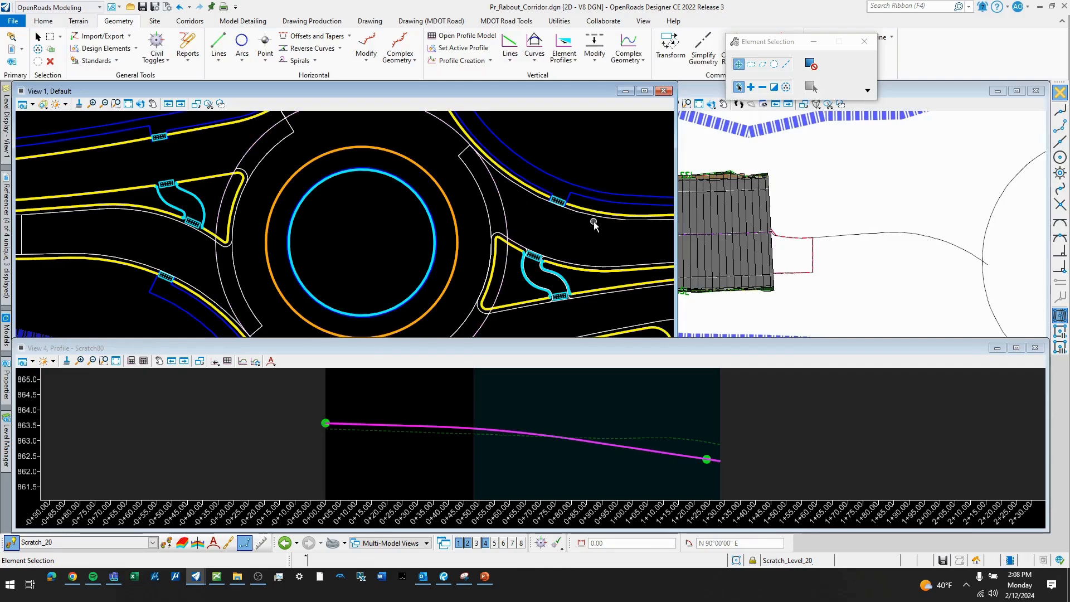
pyautogui.scroll(-2, 606, 217)
pyautogui.scroll(3, 375, 237)
pyautogui.scroll(-3, 359, 259)
pyautogui.scroll(2, 565, 217)
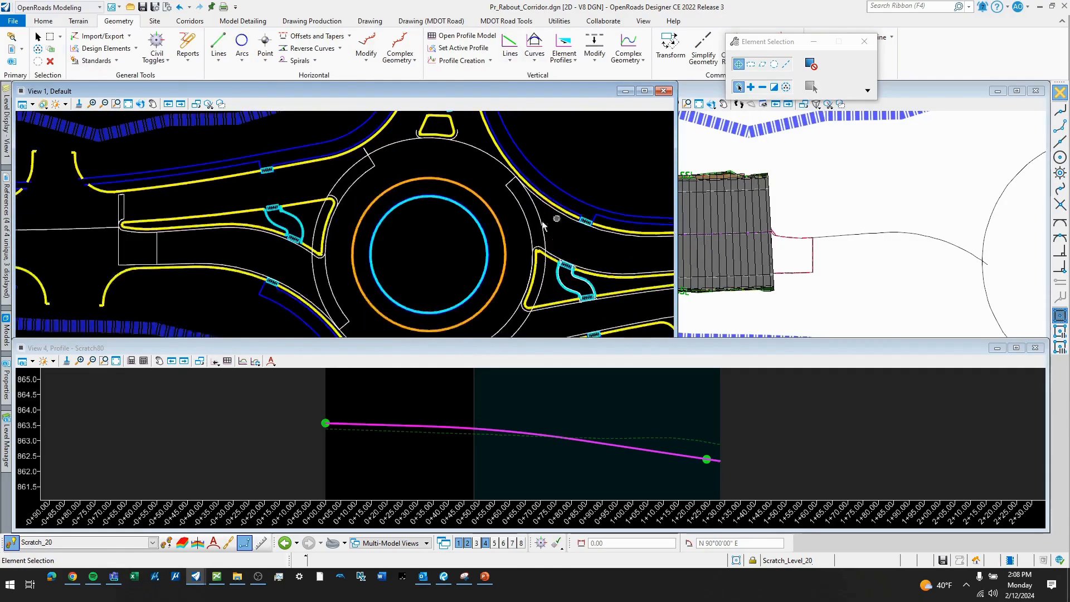
pyautogui.scroll(-2, 514, 243)
pyautogui.scroll(3, 291, 249)
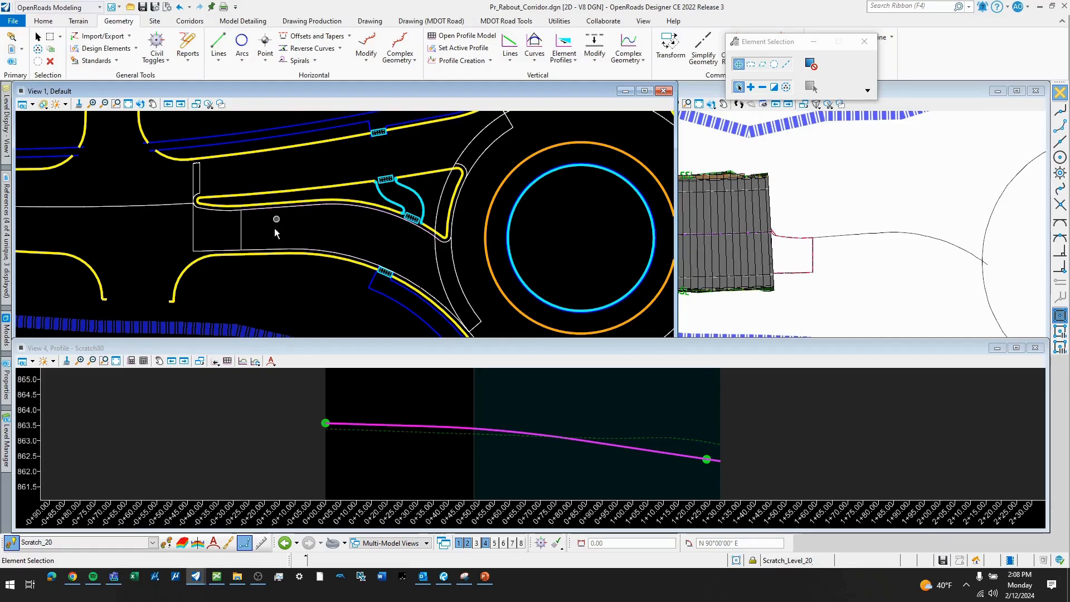
pyautogui.scroll(4, 410, 254)
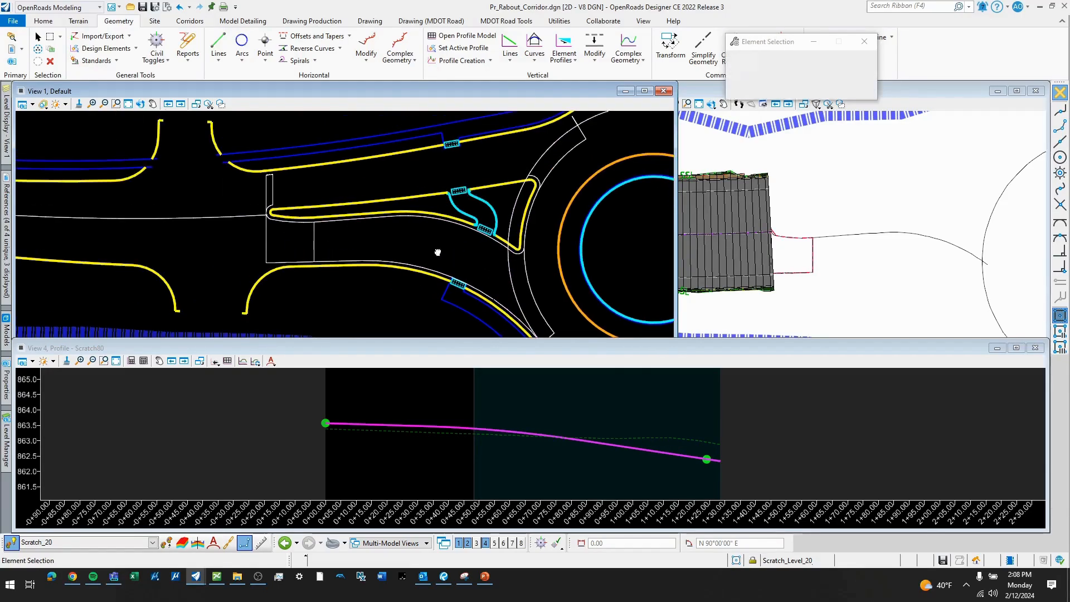
pyautogui.scroll(-3, 410, 241)
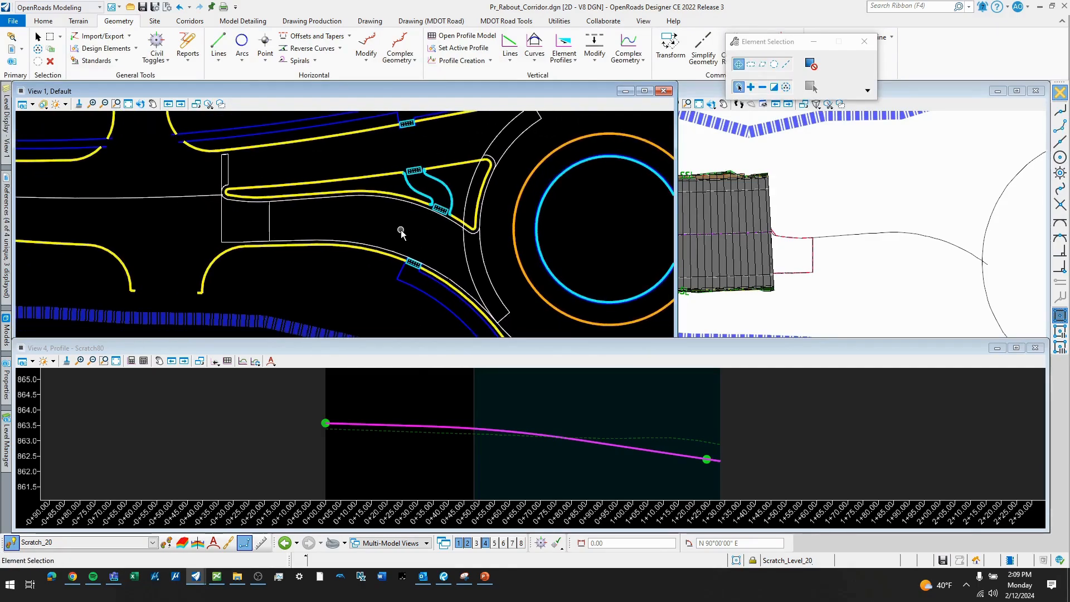
# - Join the west approach's southern pavement edge elements into a complex element using the Manual method with 0.10 maximum gap, and display its profile in View 4
pyautogui.click(409, 62)
pyautogui.click(429, 78)
pyautogui.scroll(2, 287, 241)
pyautogui.click(282, 242)
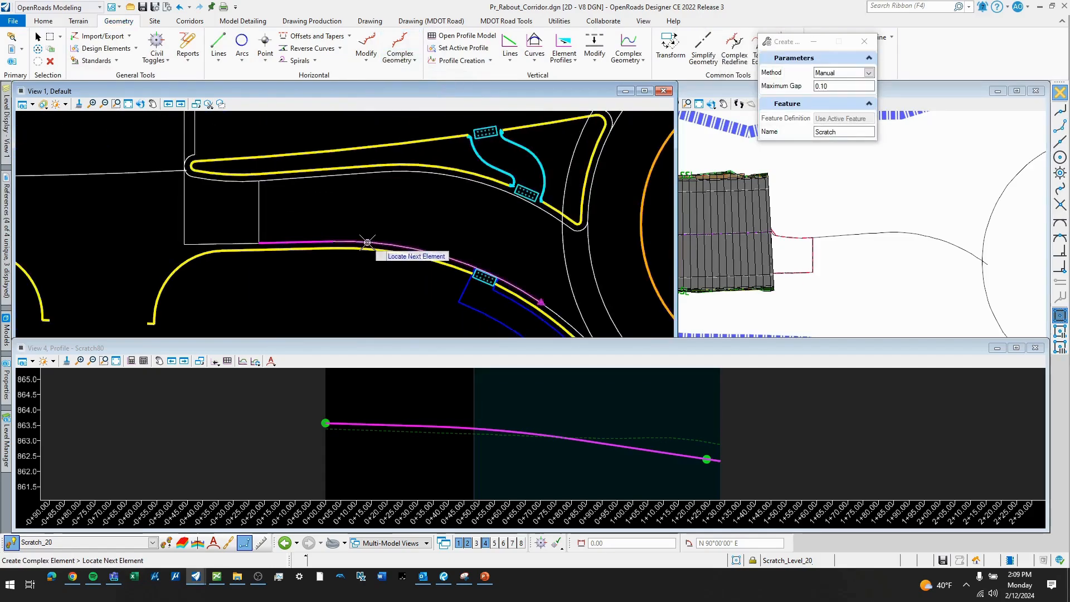
pyautogui.click(368, 244)
pyautogui.scroll(-2, 355, 175)
pyautogui.scroll(2, 518, 300)
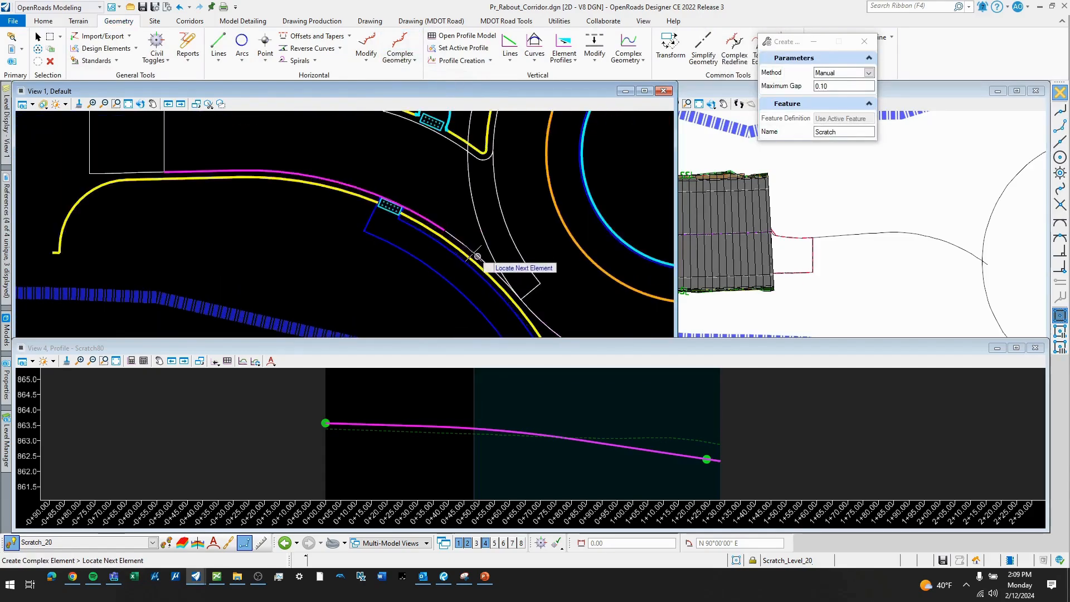
pyautogui.rightClick(442, 190)
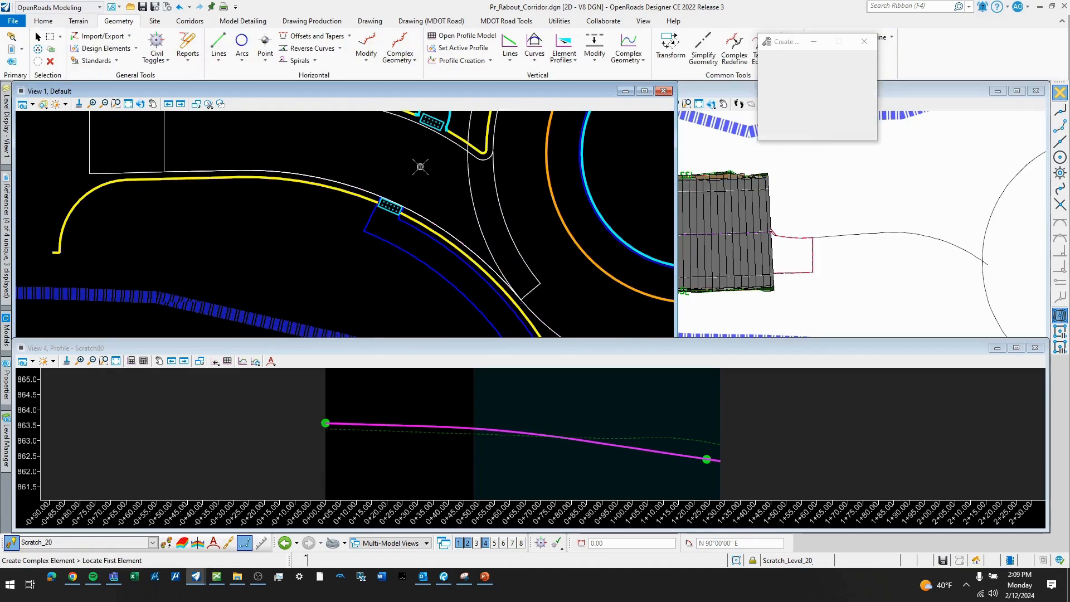
pyautogui.rightClick(437, 176)
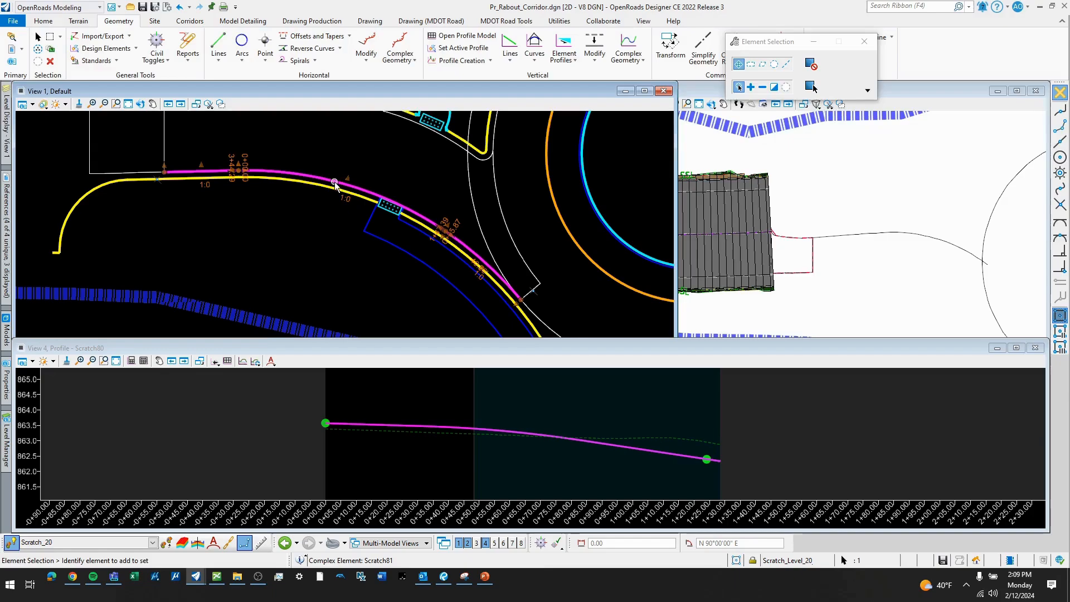
pyautogui.click(366, 179)
pyautogui.click(429, 418)
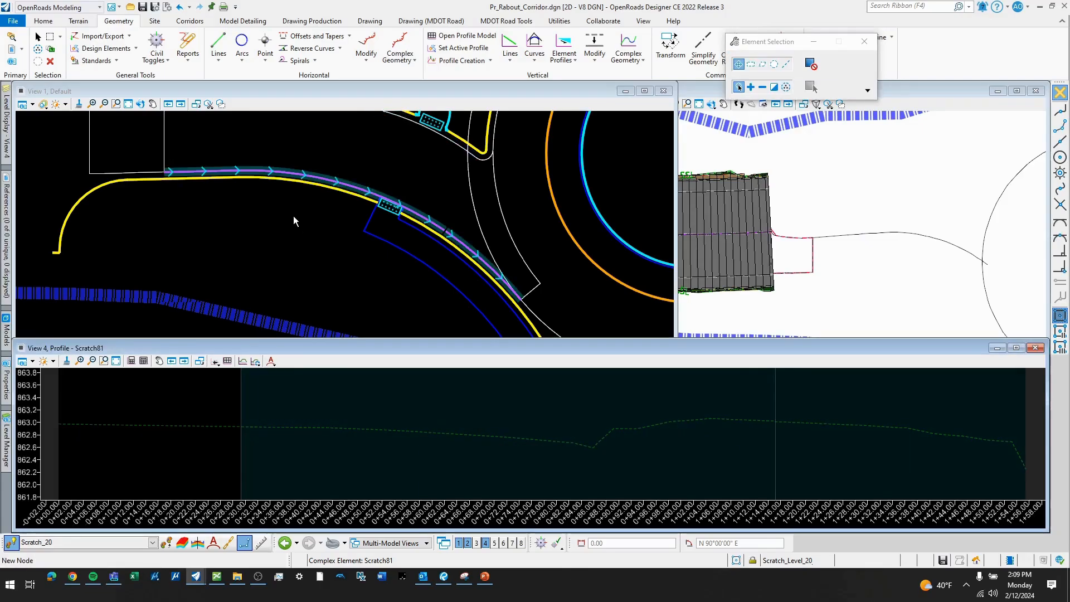
# - Examine the short line closing the southern end of the west entry and the two parallel arcs along the circulating roadway
pyautogui.scroll(-2, 286, 186)
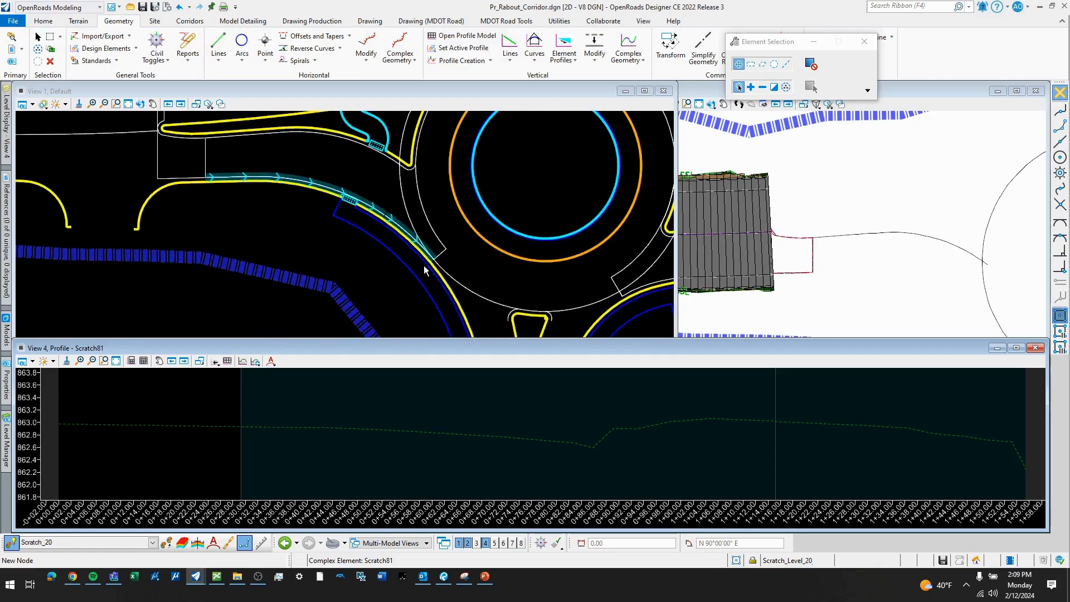
pyautogui.scroll(3, 432, 262)
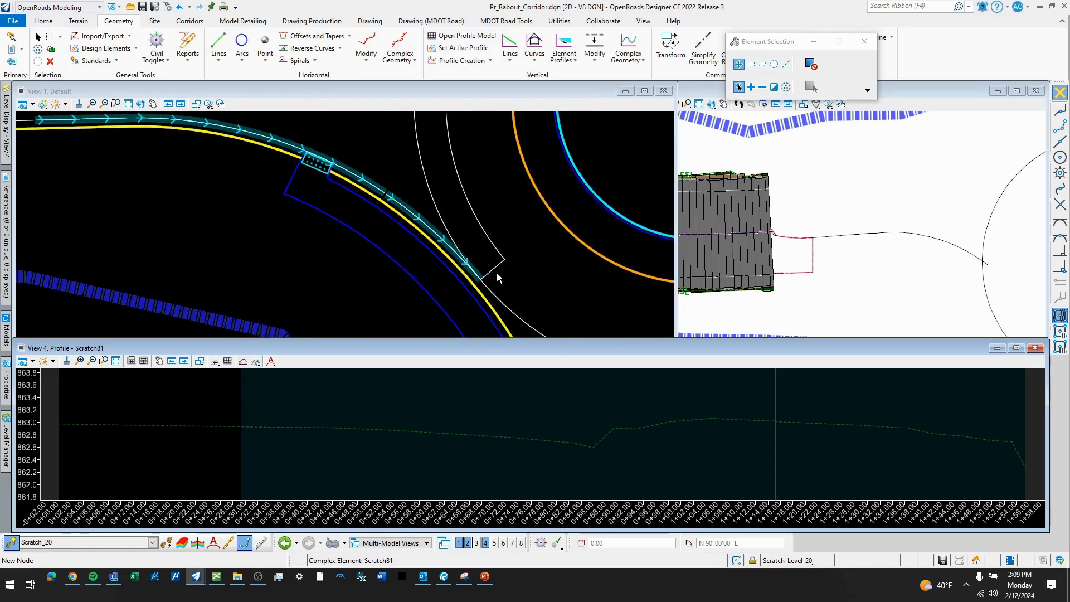
pyautogui.click(491, 271)
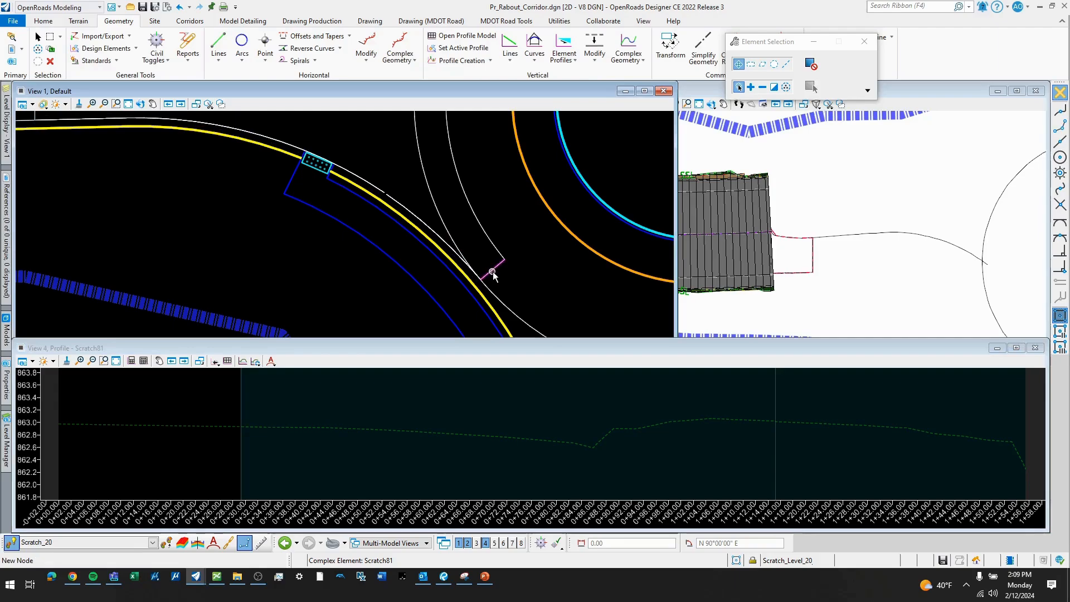
pyautogui.click(497, 271)
pyautogui.scroll(-2, 492, 272)
pyautogui.moveTo(495, 204); pyautogui.dragTo(476, 240, button='middle')
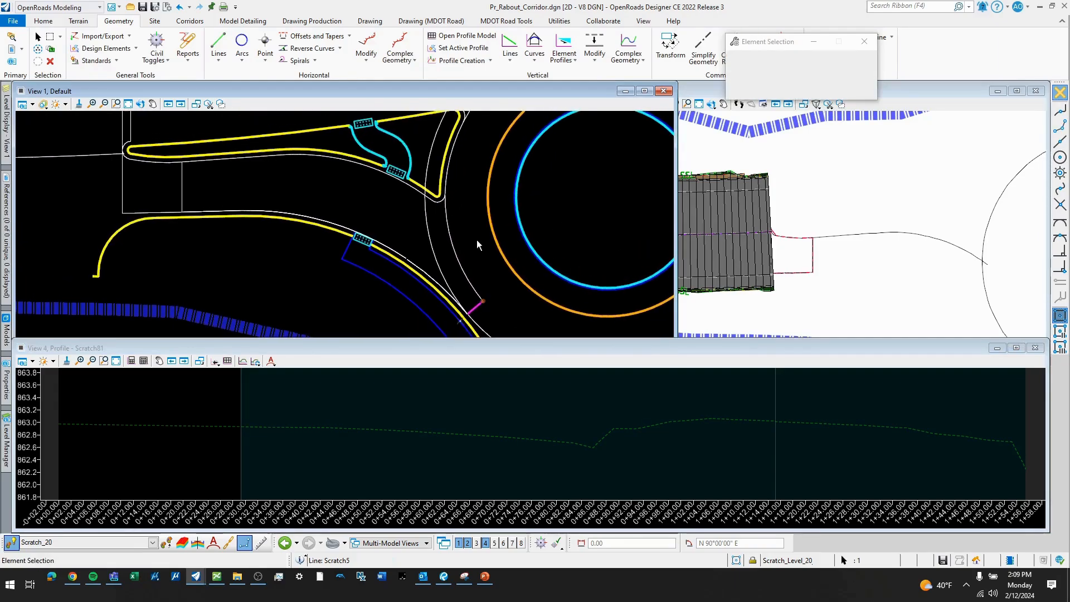
pyautogui.scroll(2, 459, 222)
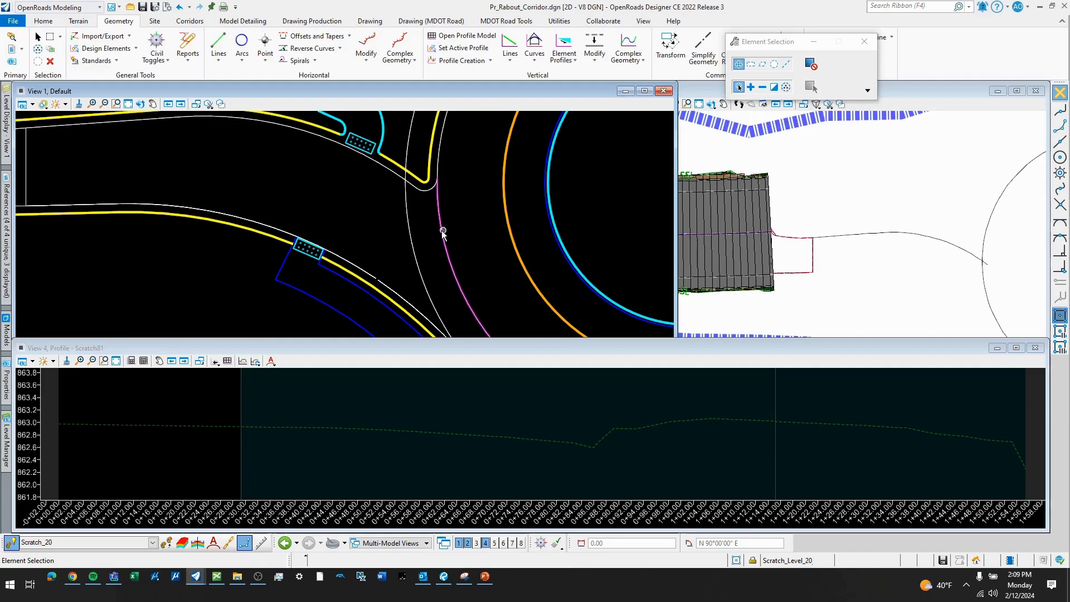
pyautogui.click(456, 149)
pyautogui.scroll(-2, 456, 150)
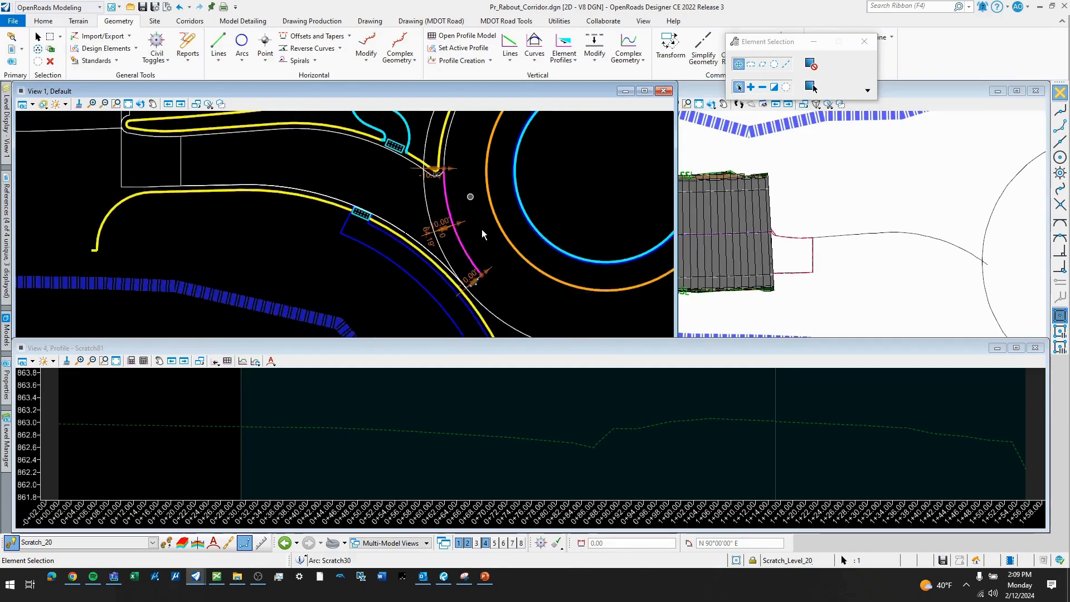
pyautogui.click(458, 213)
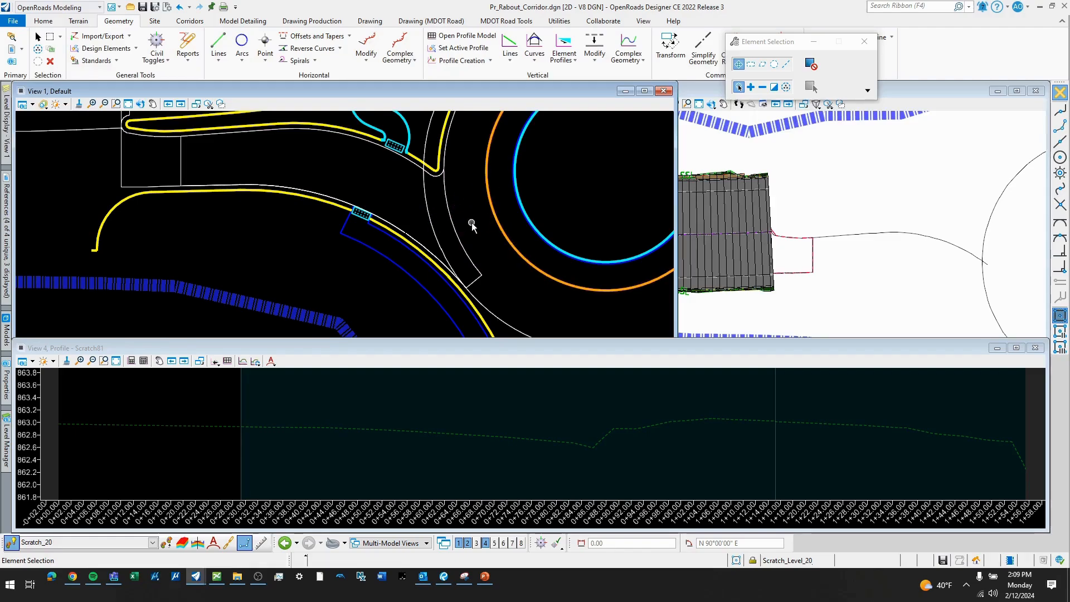
pyautogui.scroll(-3, 319, 222)
pyautogui.scroll(3, 363, 232)
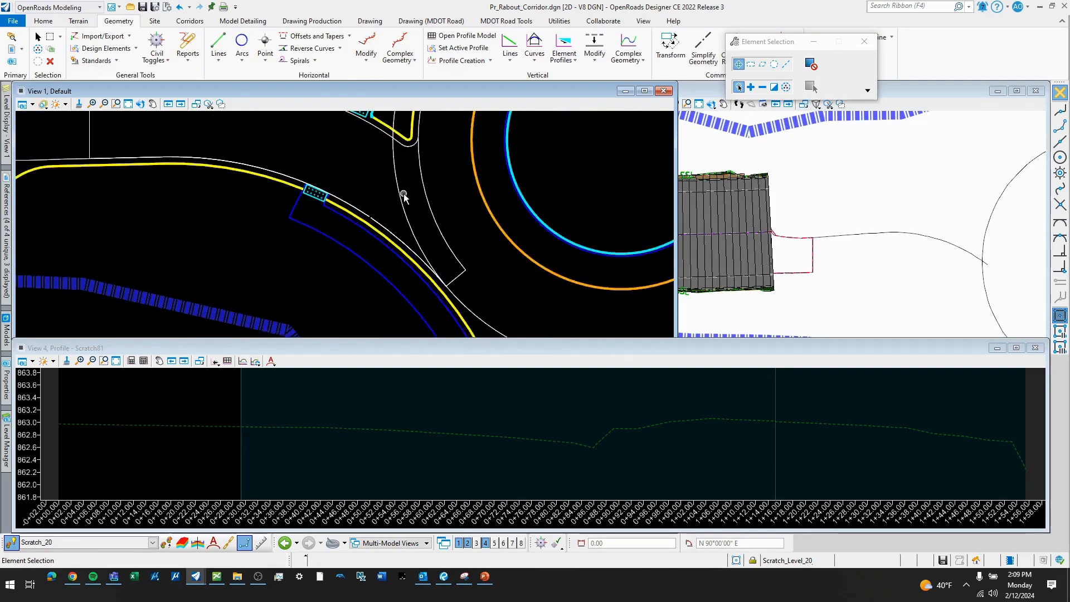
pyautogui.scroll(1, 425, 201)
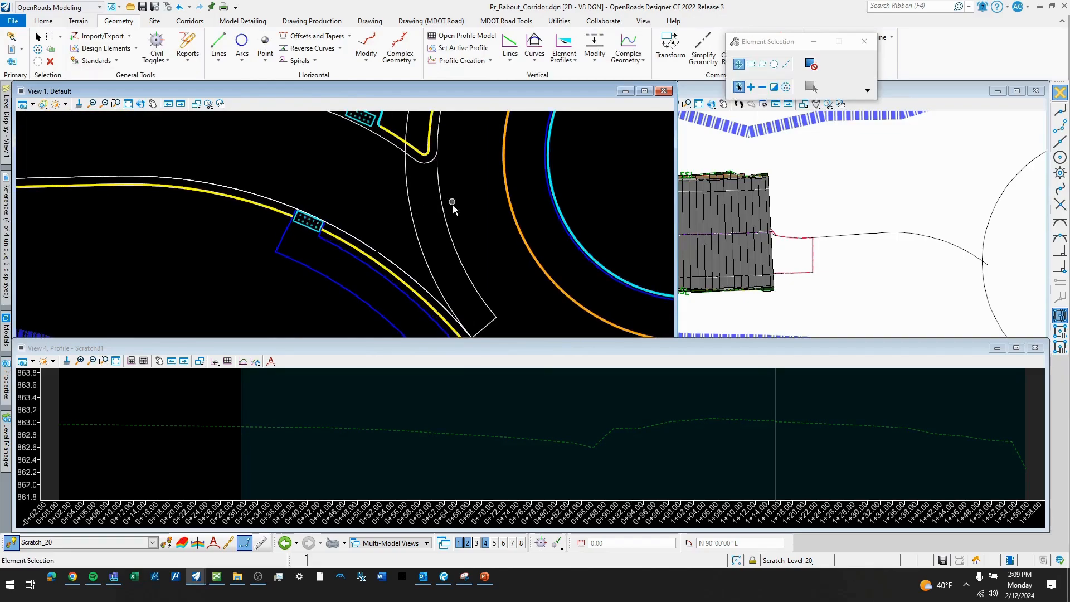
# - Open the profile model of the entry arc nearer the roundabout's centre in View 4
pyautogui.click(444, 208)
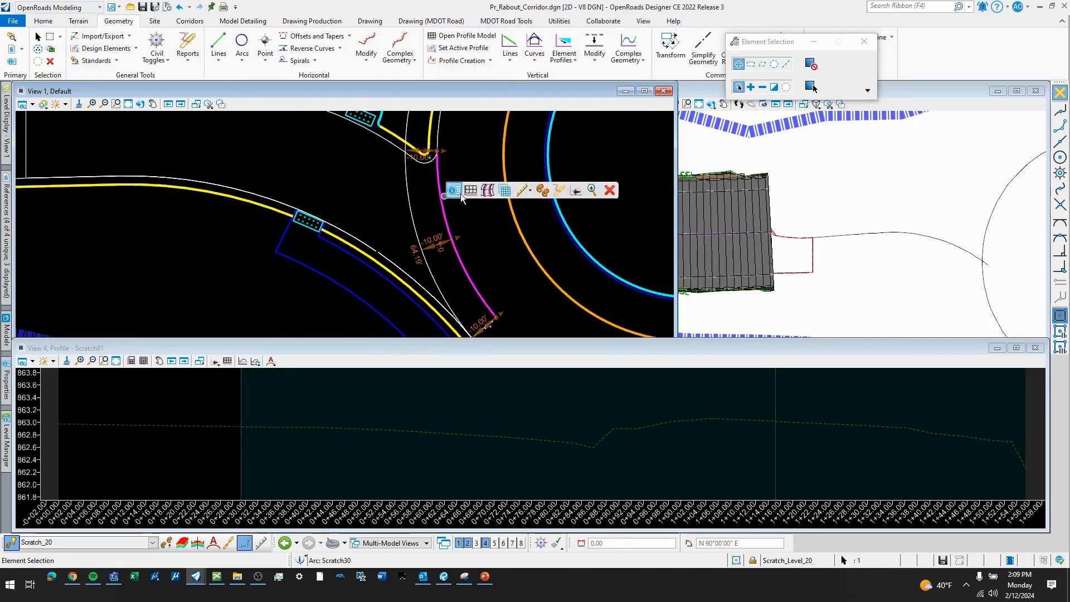
pyautogui.click(478, 187)
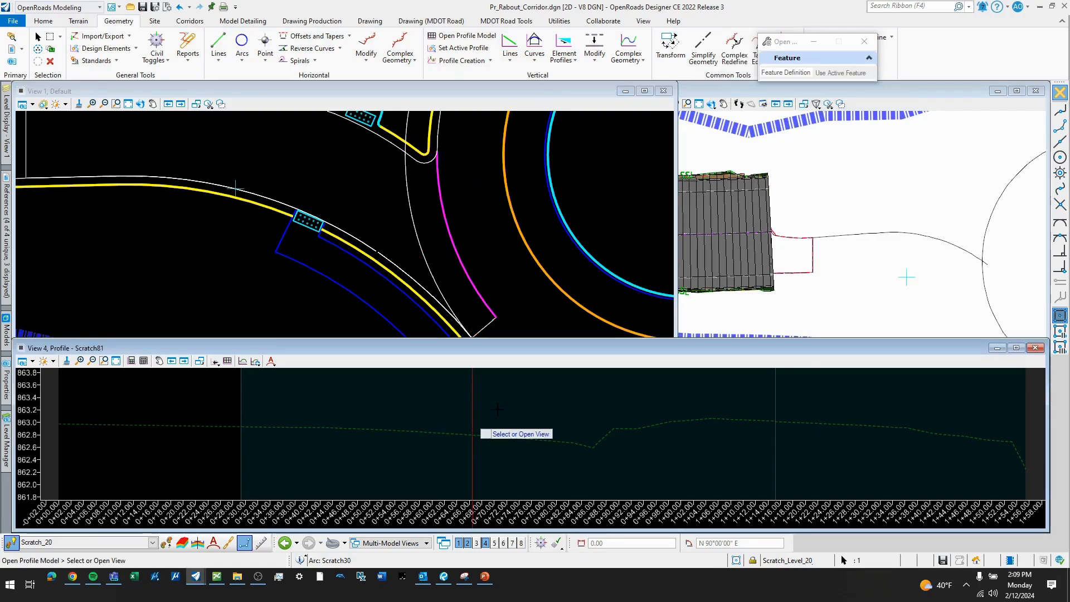
pyautogui.click(498, 410)
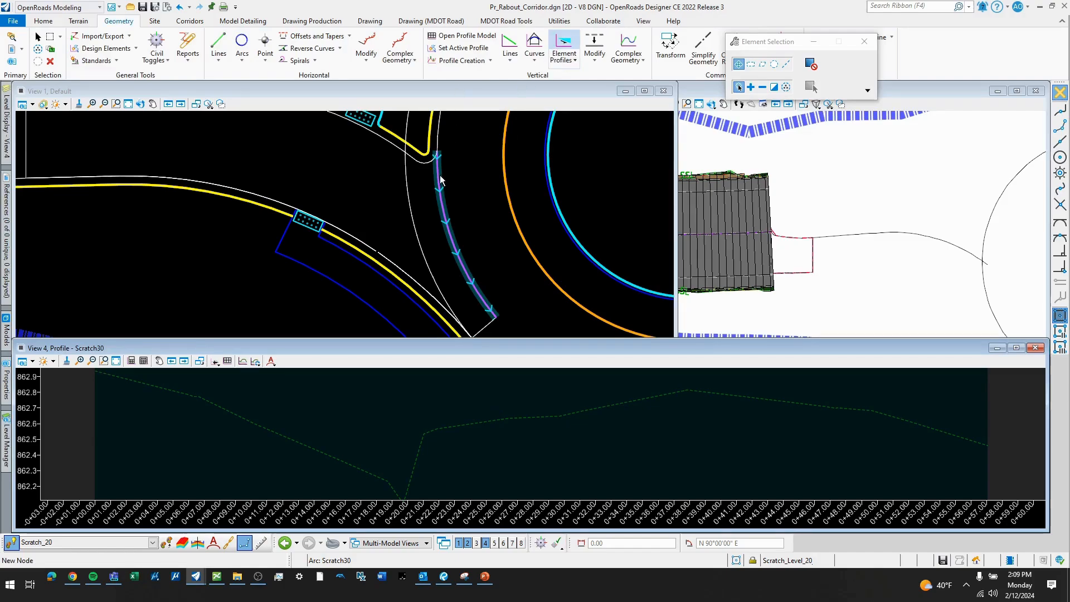
# - Give the inner entry arc a profile by slope from the parallel outer arc, using a 1.50% slope and 0.00 vertical offset
pyautogui.click(561, 60)
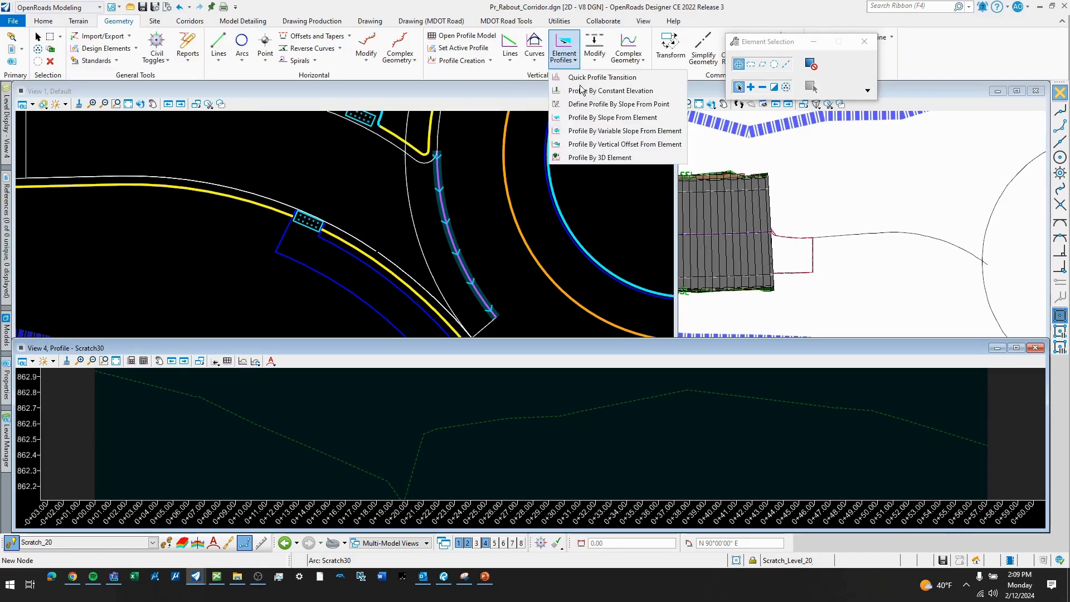
pyautogui.click(616, 117)
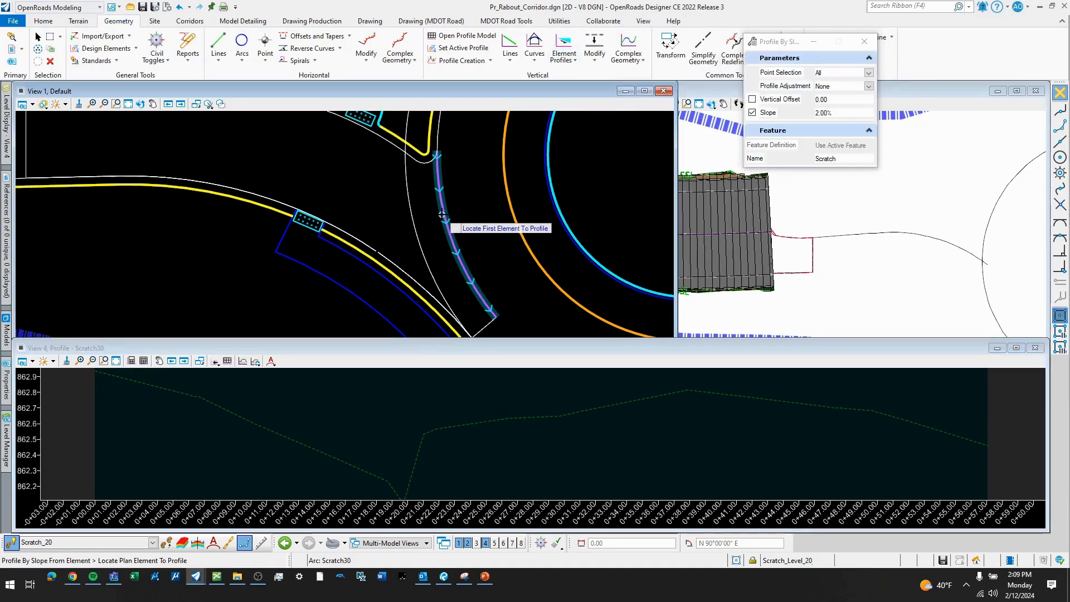
pyautogui.rightClick(368, 187)
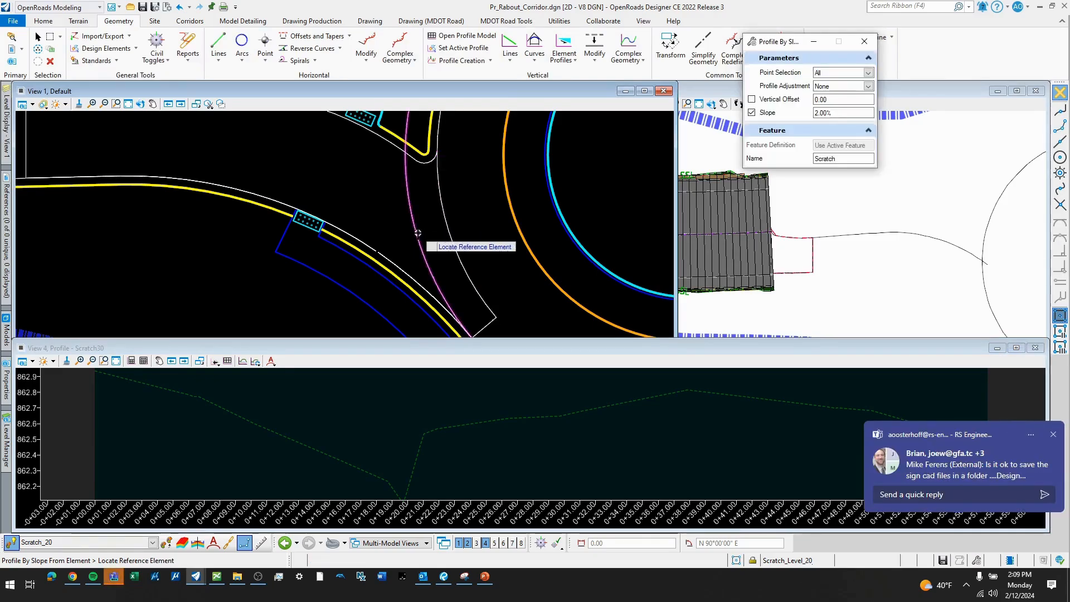
pyautogui.click(446, 222)
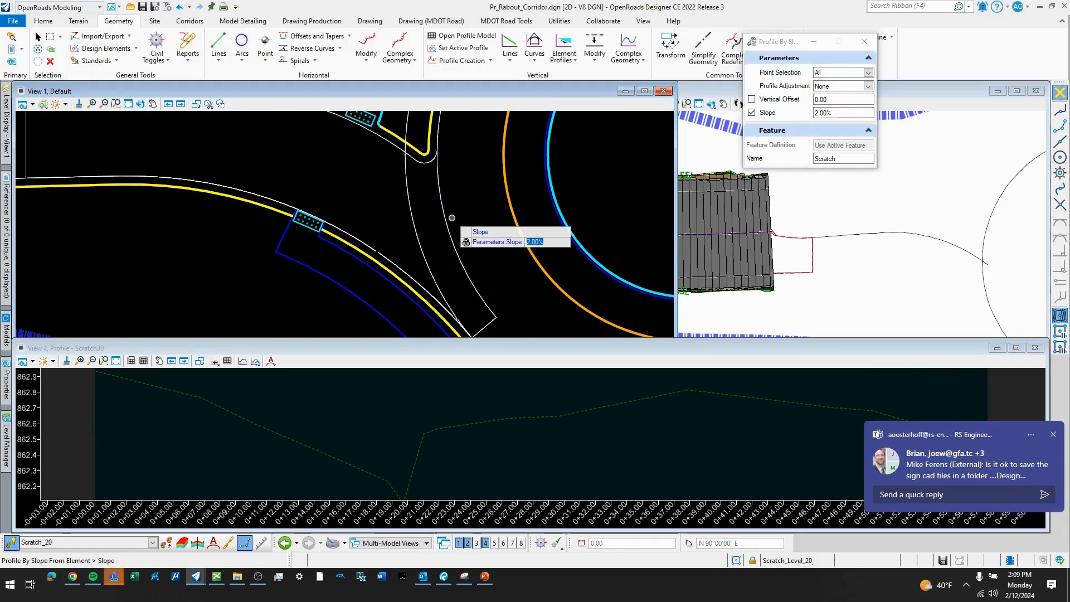
pyautogui.write('1')
pyautogui.press('Return')
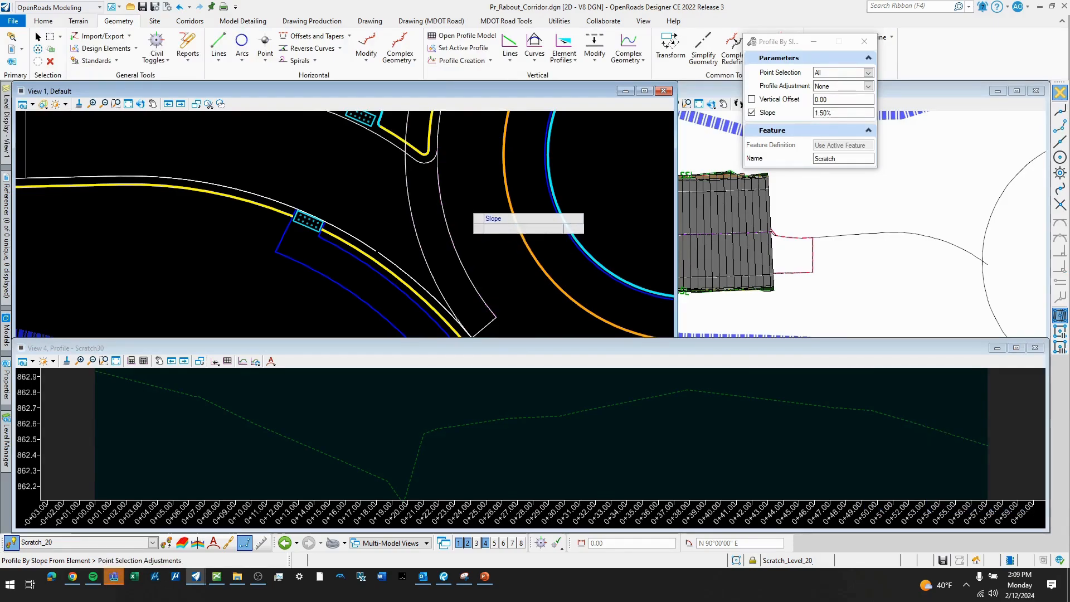
pyautogui.press('Return')
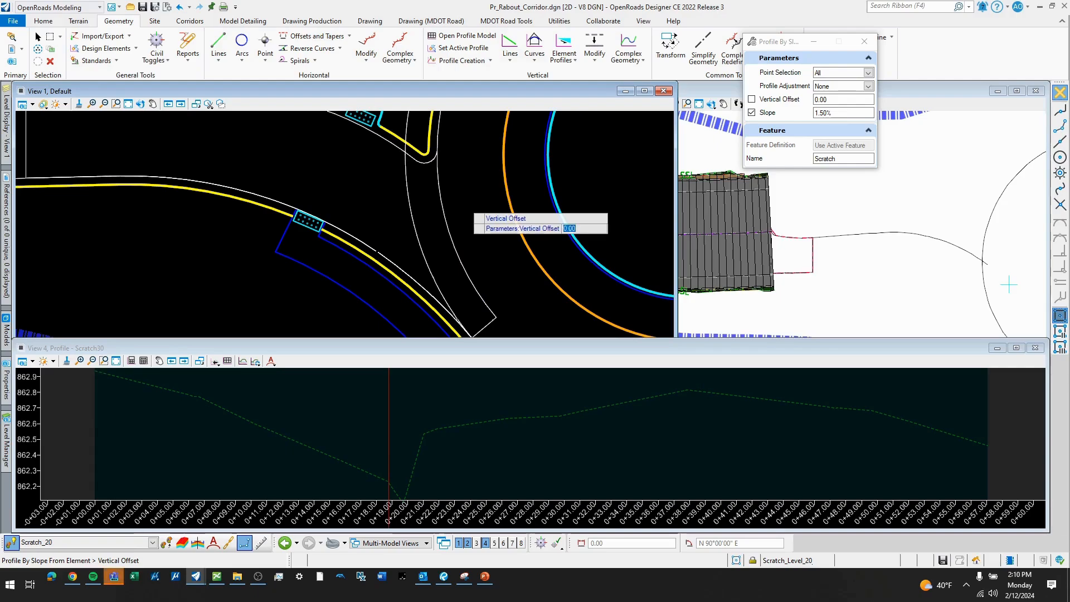
pyautogui.press('Return')
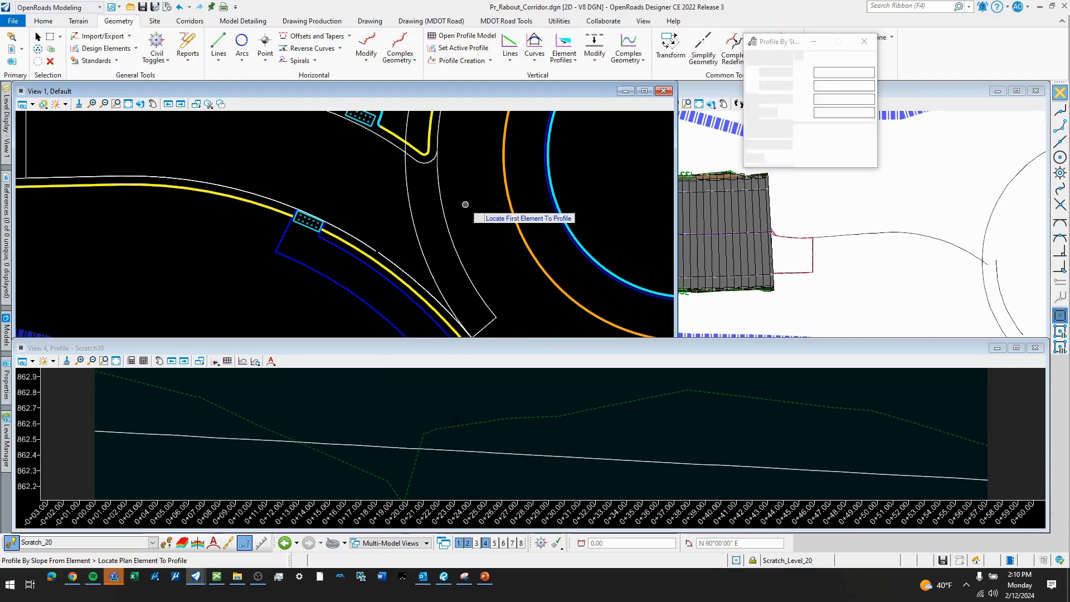
pyautogui.scroll(-1, 256, 403)
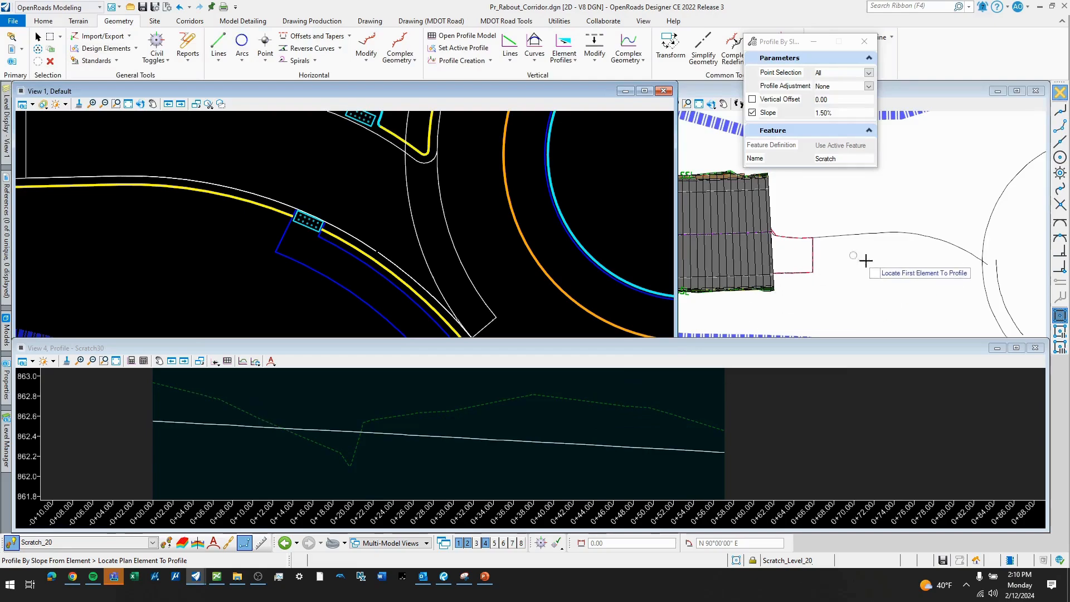
# - Open the profile model of the small nose arc at the splitter island's tip in View 4
pyautogui.scroll(-1, 640, 240)
pyautogui.scroll(-3, 797, 277)
pyautogui.scroll(2, 902, 280)
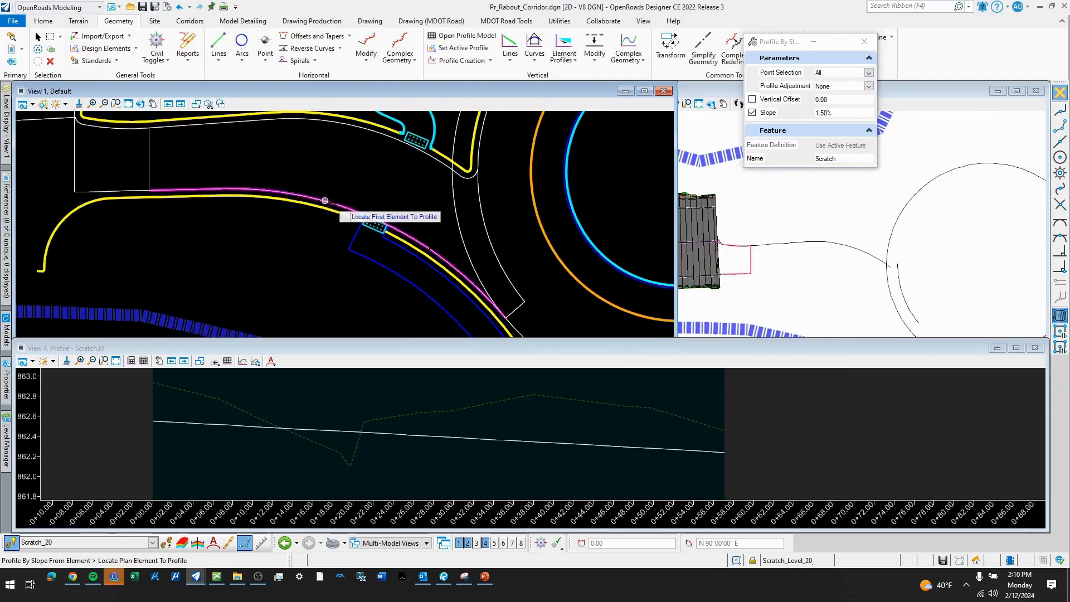
pyautogui.press('Escape')
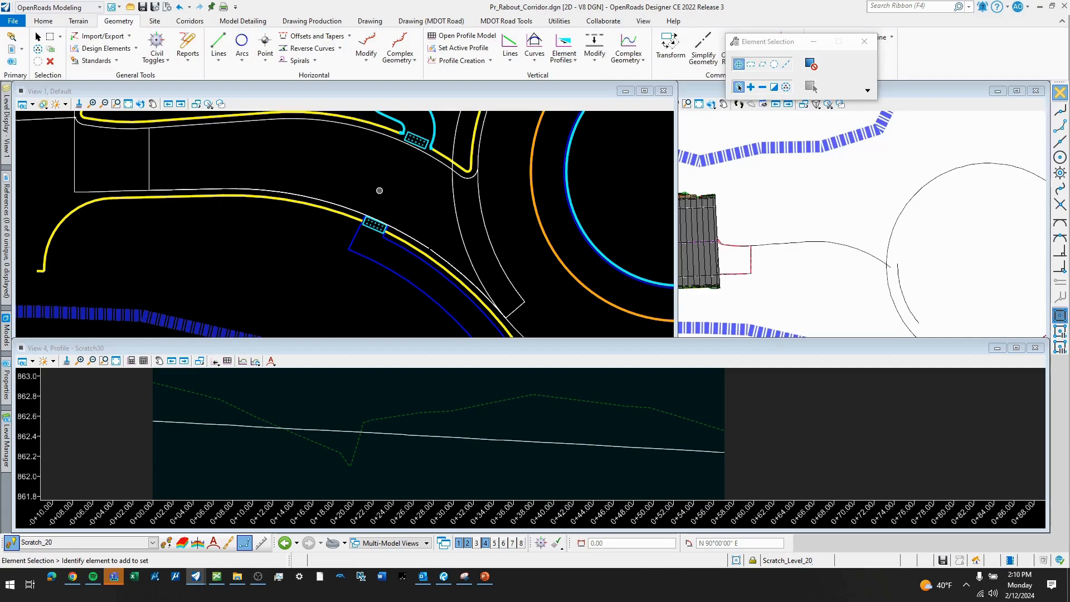
pyautogui.scroll(1, 400, 180)
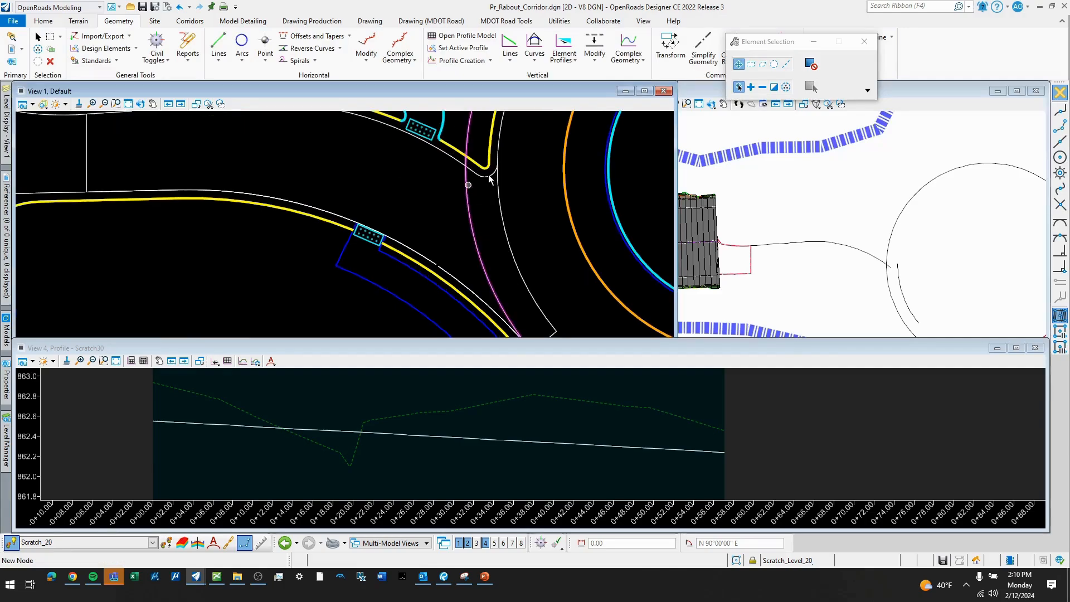
pyautogui.scroll(1, 488, 176)
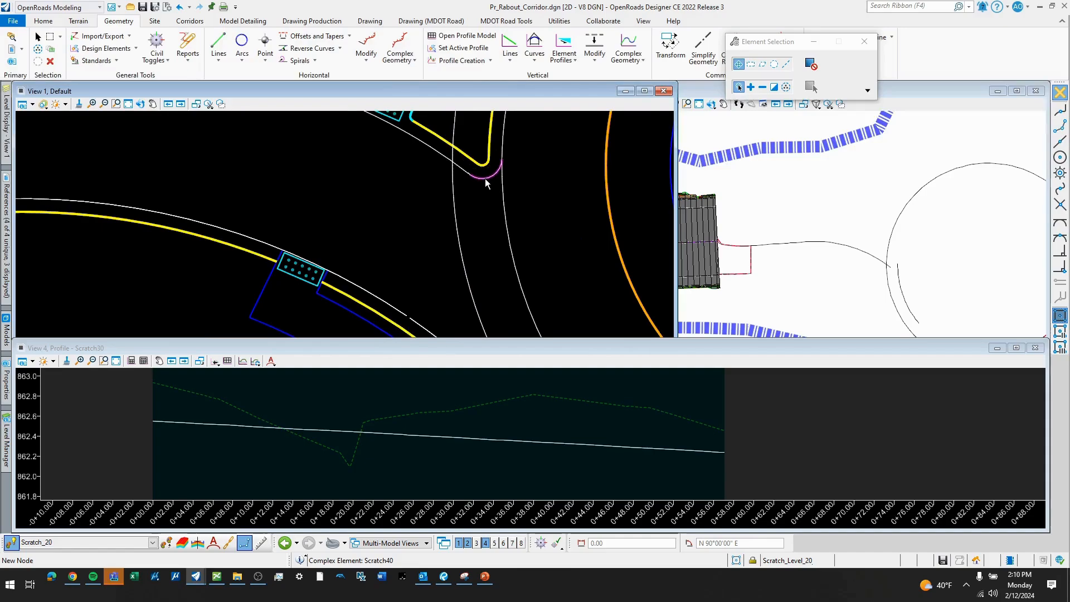
pyautogui.click(482, 179)
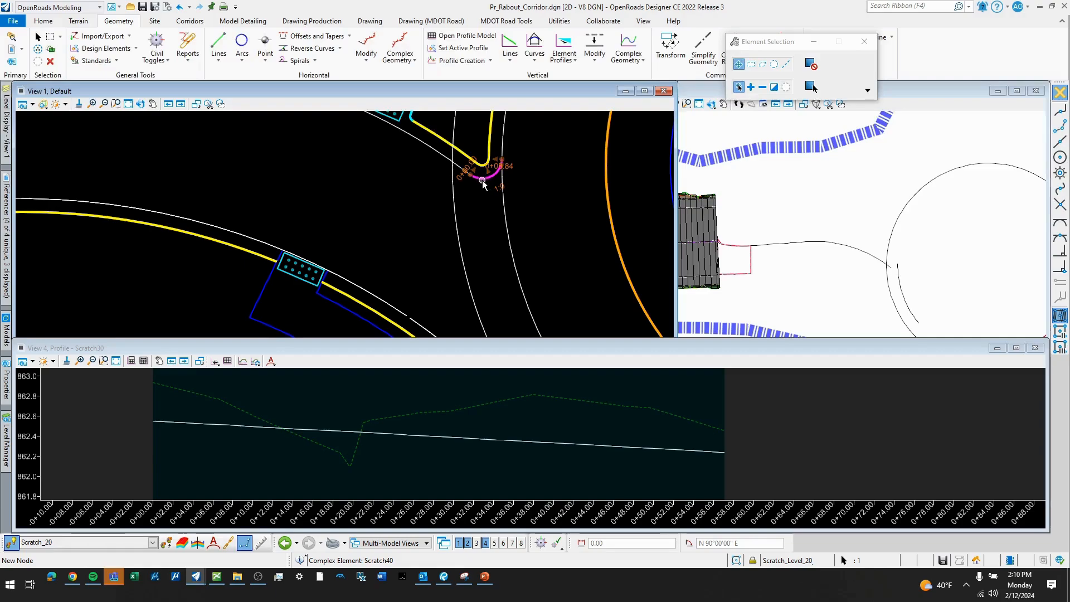
pyautogui.click(461, 36)
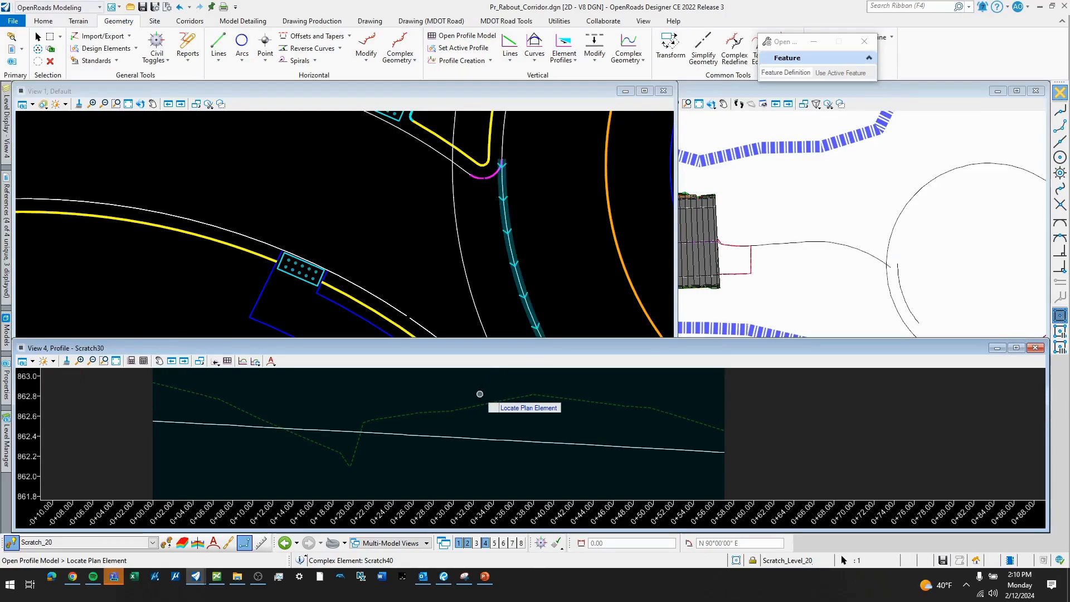
pyautogui.click(485, 179)
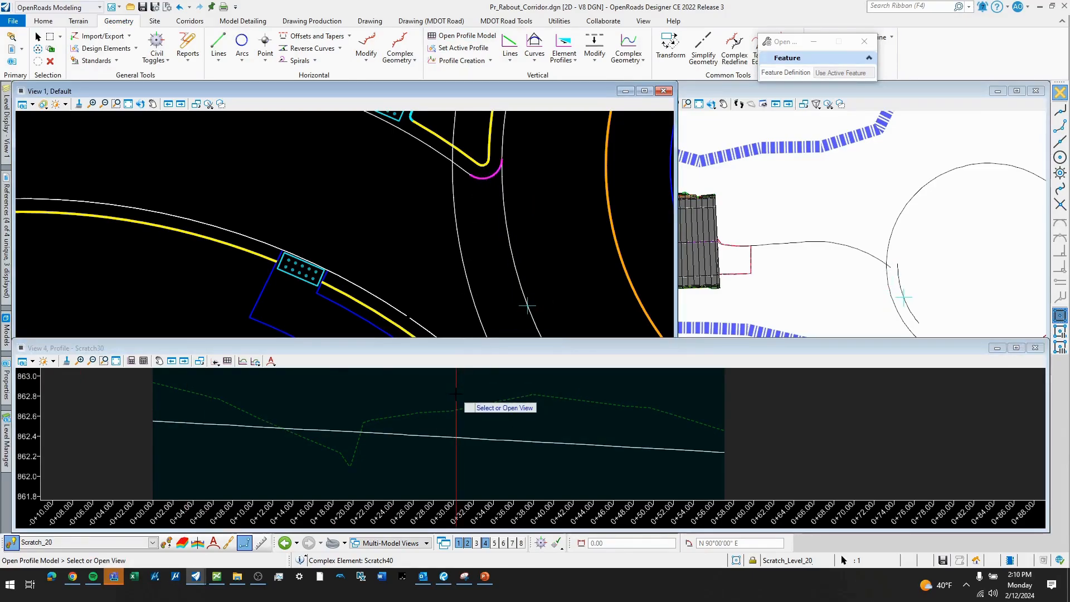
pyautogui.click(444, 403)
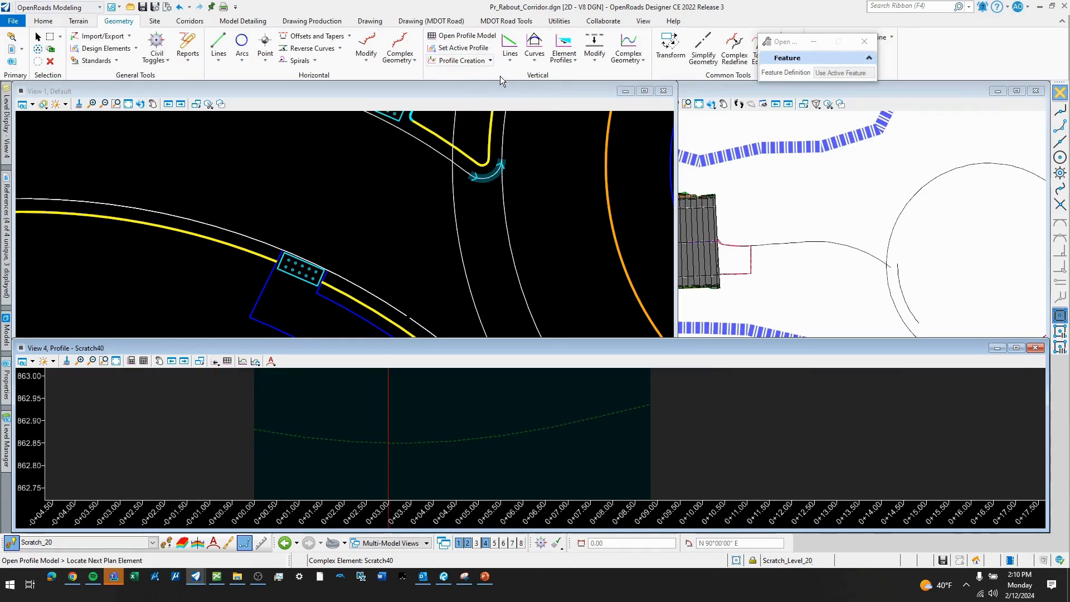
# - Add Profile Intersection Points to the nose arc's profile from the splitter island edge and the inner circulating arc it meets
pyautogui.click(491, 61)
pyautogui.click(494, 141)
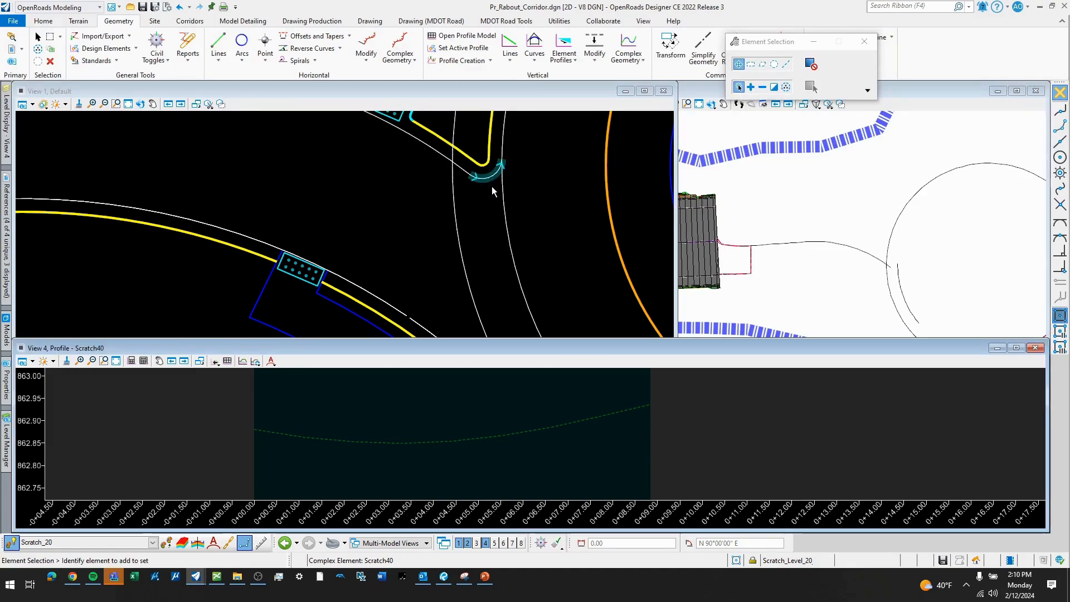
pyautogui.click(491, 190)
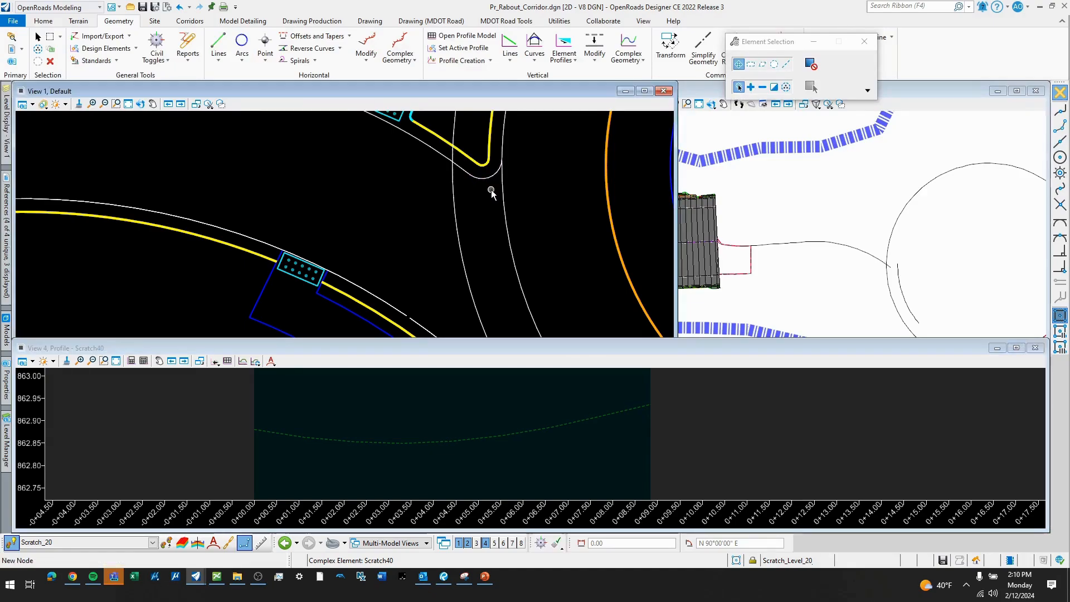
pyautogui.click(490, 62)
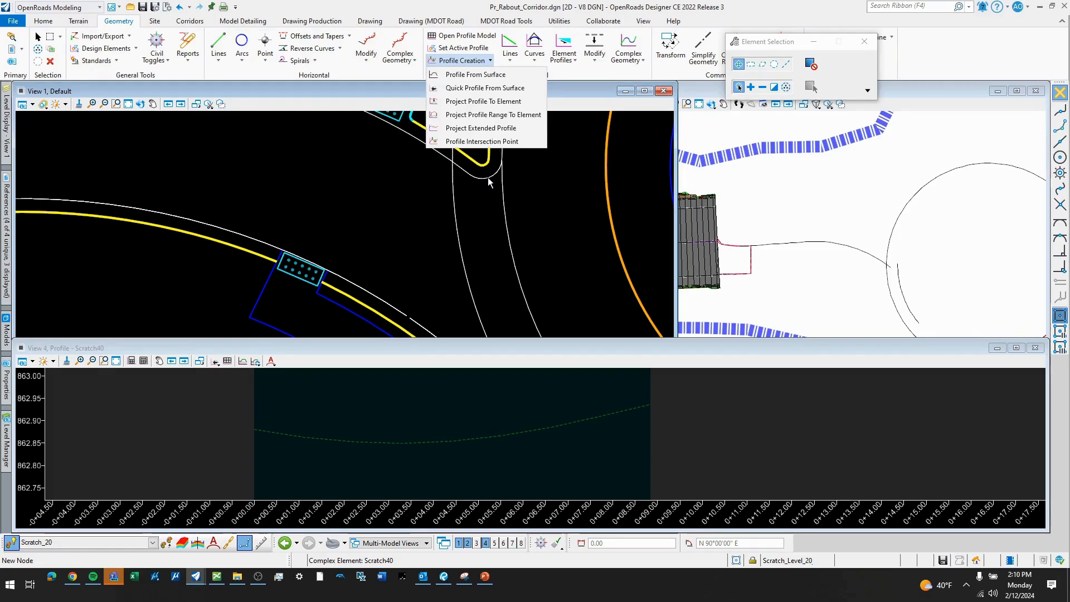
pyautogui.click(486, 145)
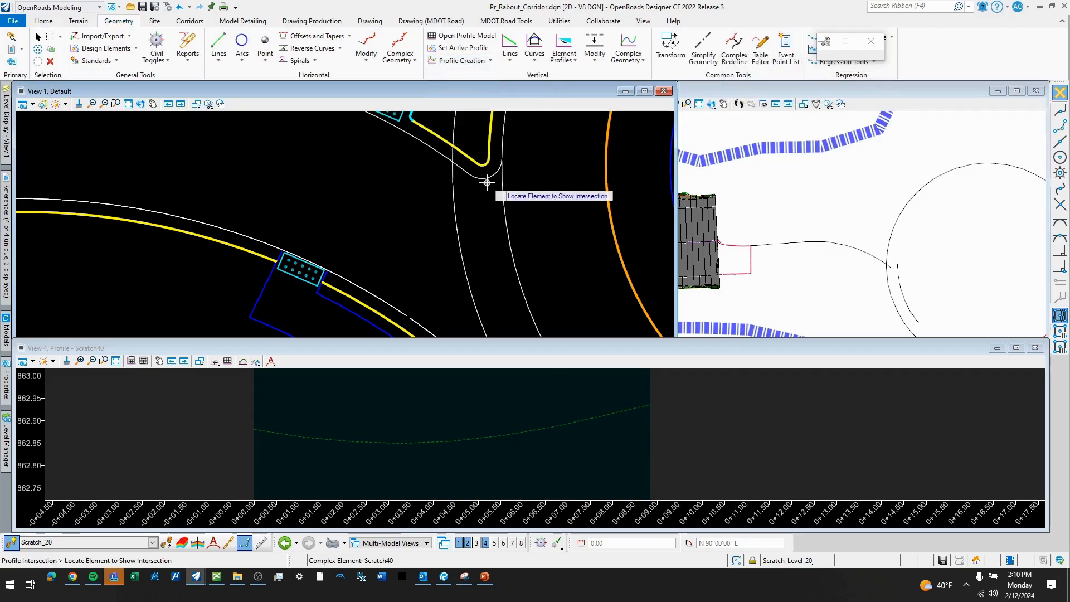
pyautogui.click(458, 164)
pyautogui.scroll(-5, 423, 440)
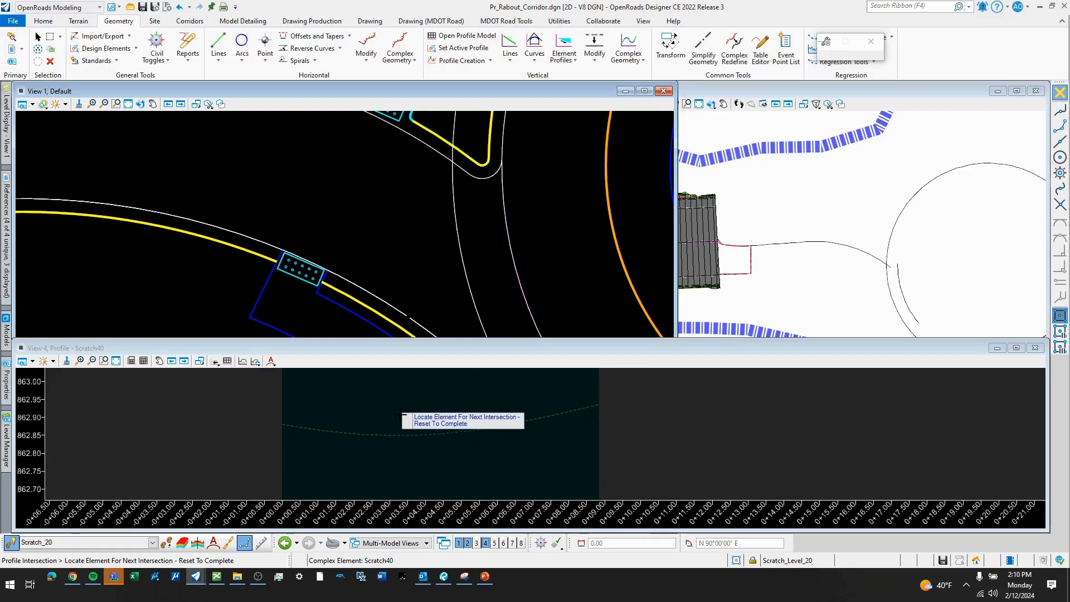
# - Draw a profile line between the nose arc's two intersection points, from its start to its end
pyautogui.click(510, 60)
pyautogui.click(541, 78)
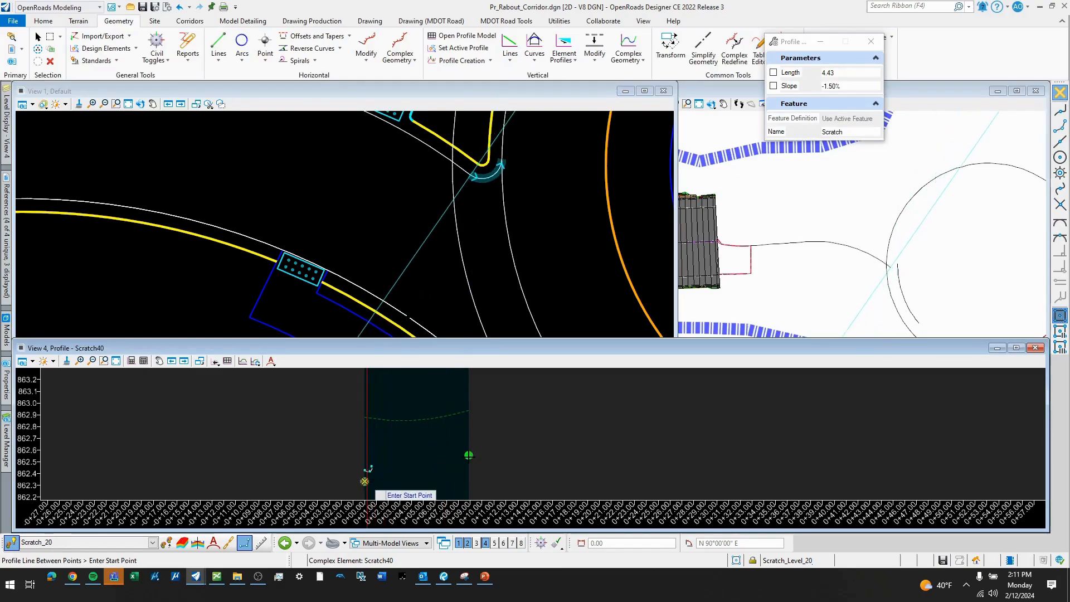
pyautogui.click(366, 469)
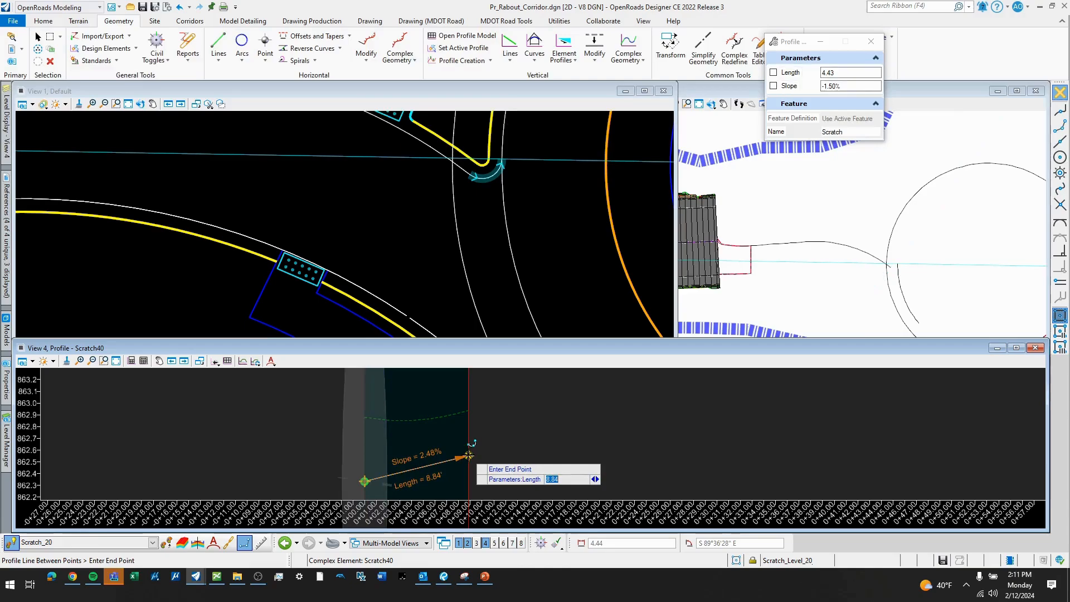
pyautogui.click(469, 456)
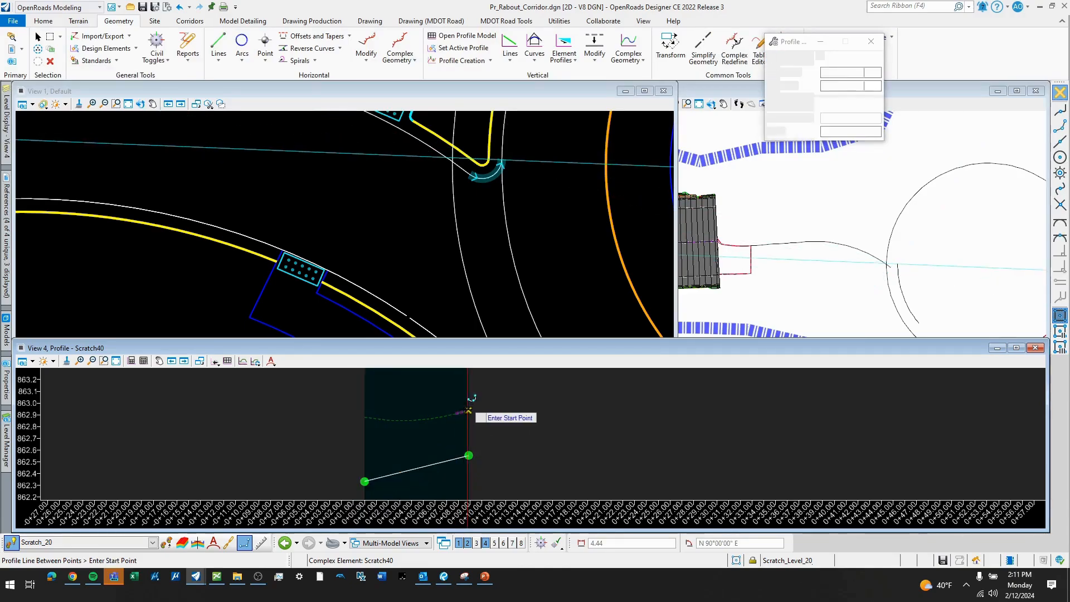
pyautogui.rightClick(443, 441)
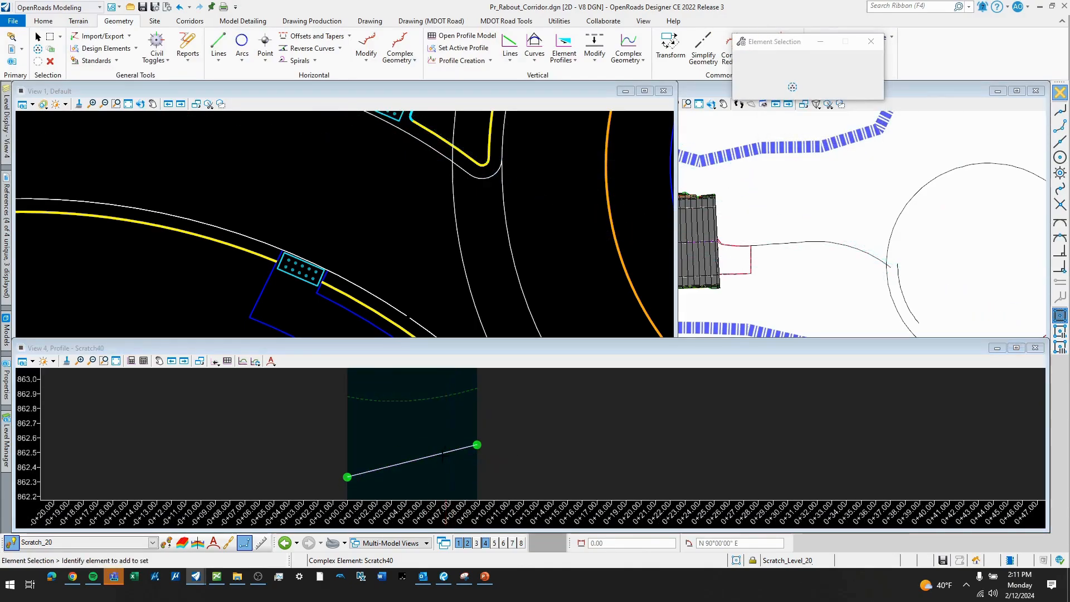
# - Set the line joining the two intersection points as the nose arc's active profile
pyautogui.click(438, 457)
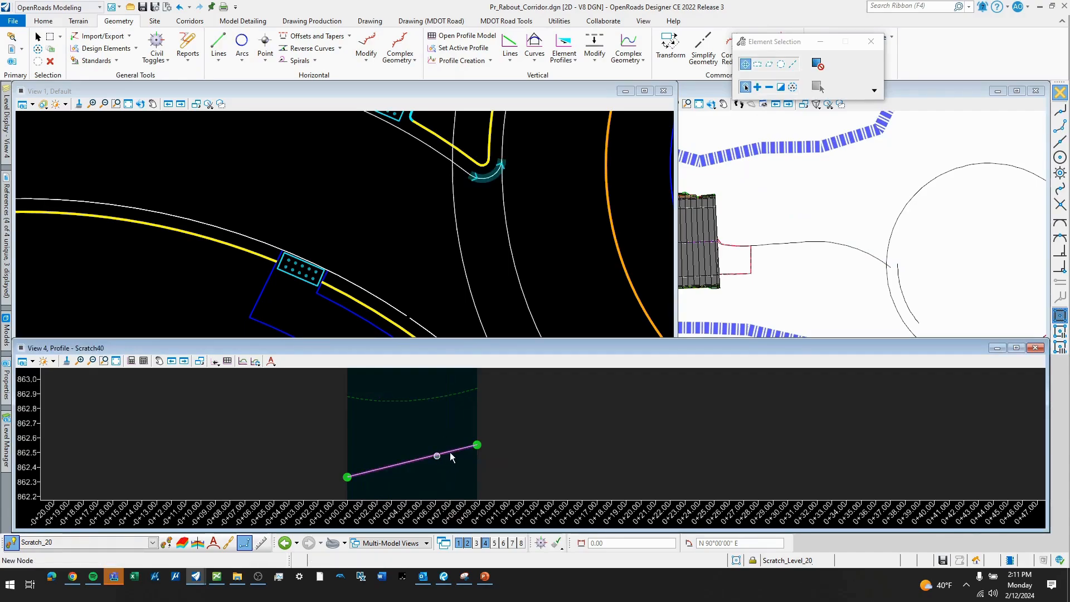
pyautogui.scroll(1, 446, 452)
pyautogui.click(447, 451)
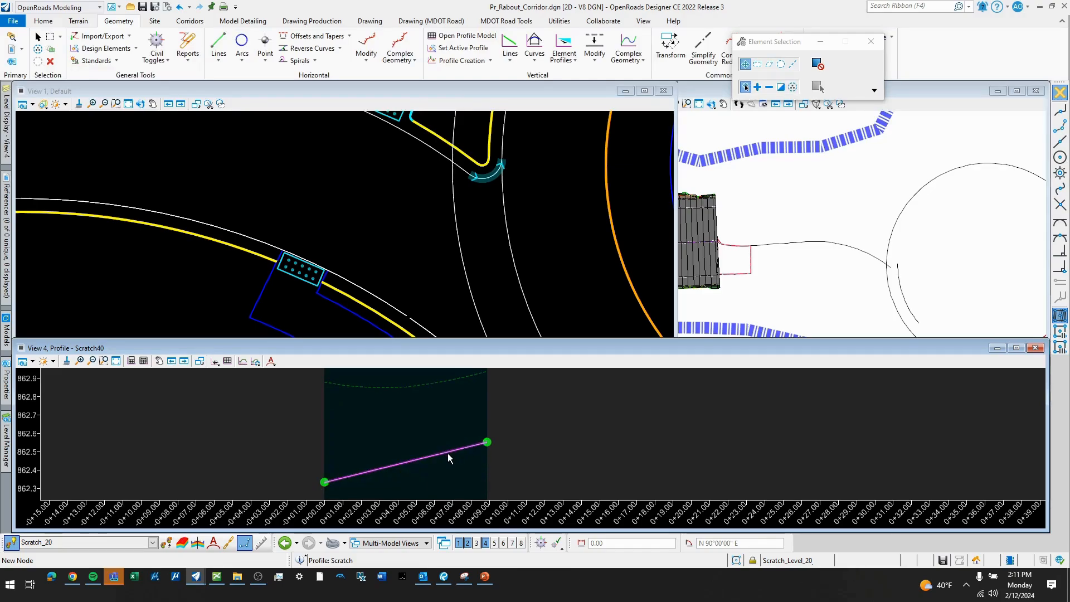
pyautogui.click(447, 453)
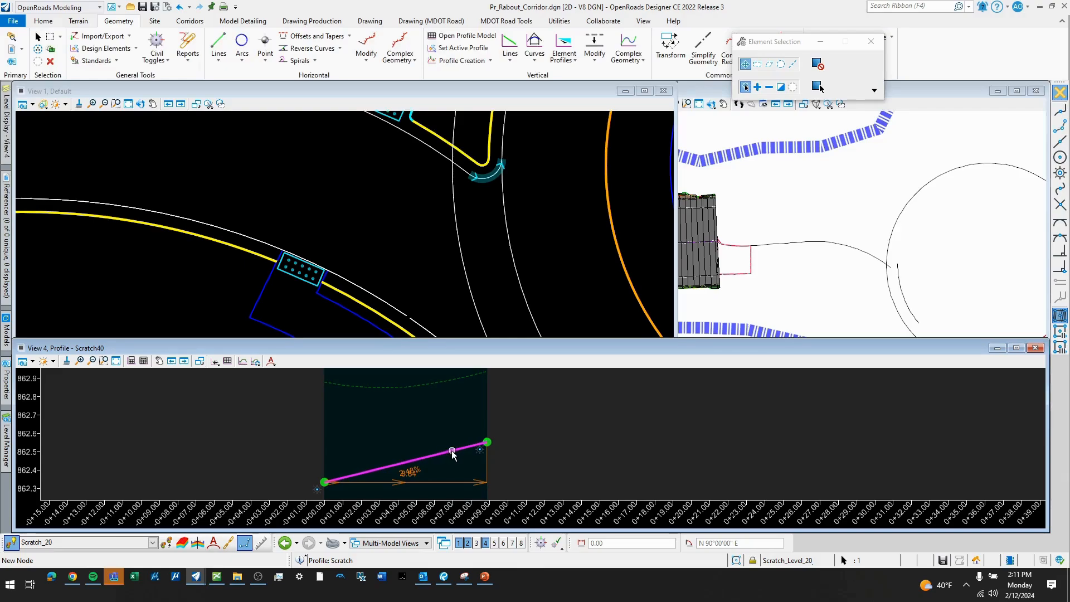
pyautogui.click(480, 444)
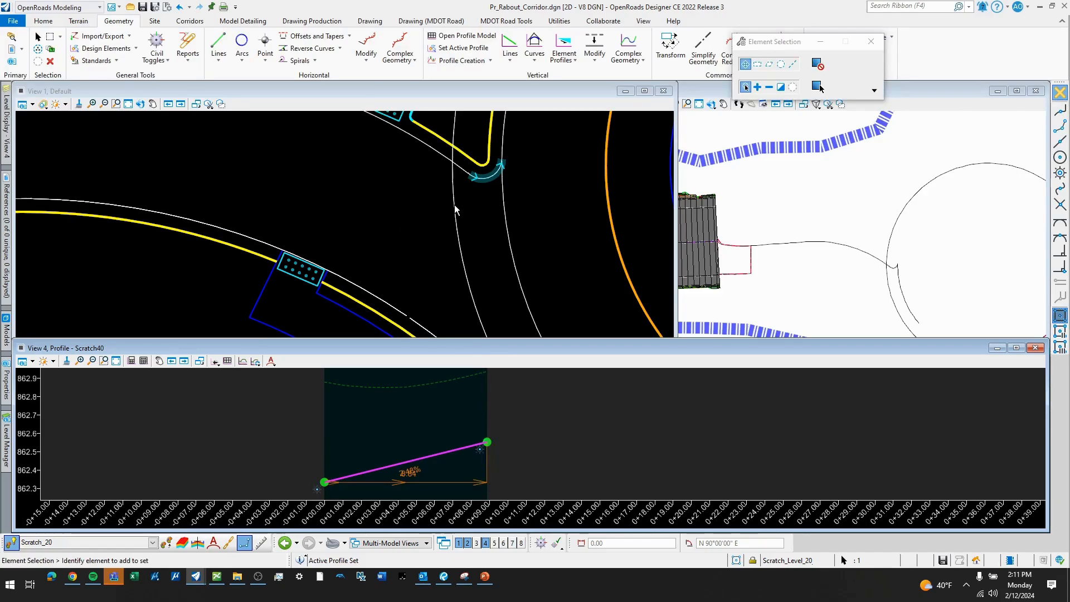
pyautogui.scroll(-3, 403, 167)
pyautogui.press('Escape')
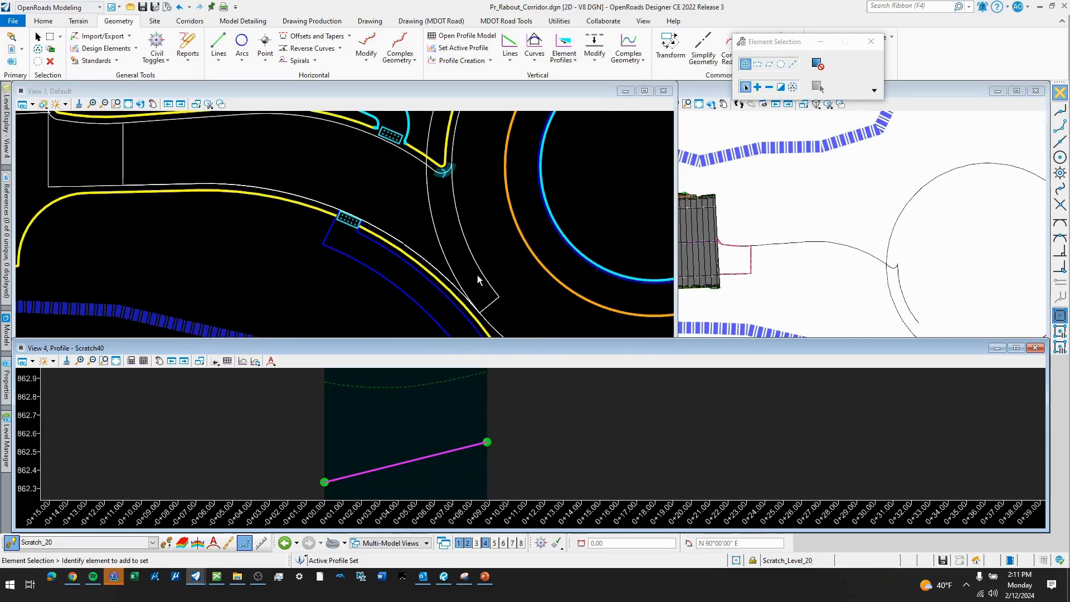
# - Open the profile model of the short line closing the southern end between the two parallel arcs in View 4
pyautogui.click(490, 302)
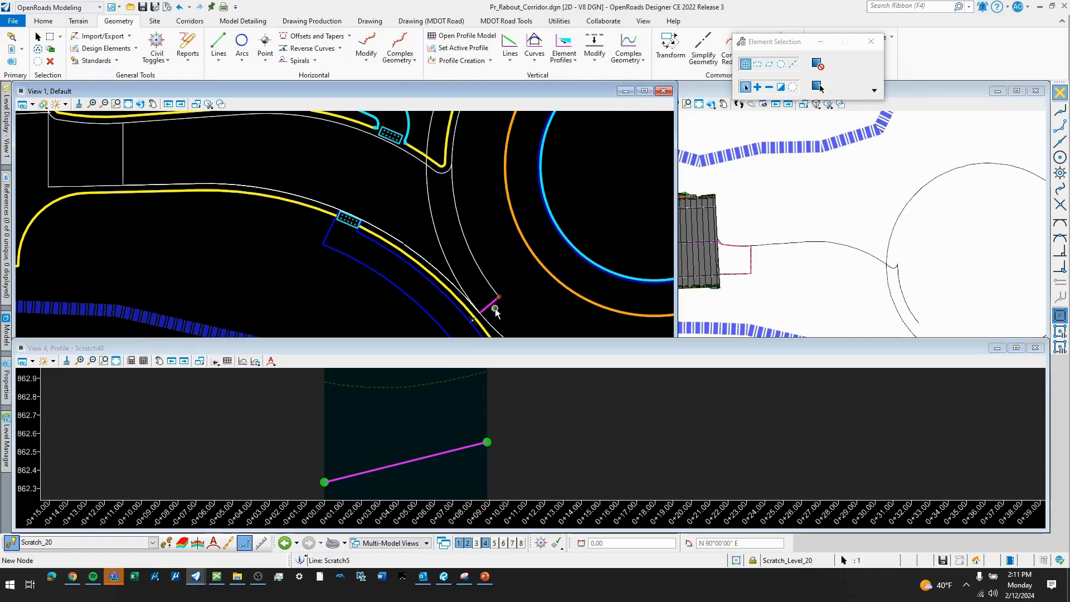
pyautogui.scroll(1, 493, 308)
pyautogui.press('Escape')
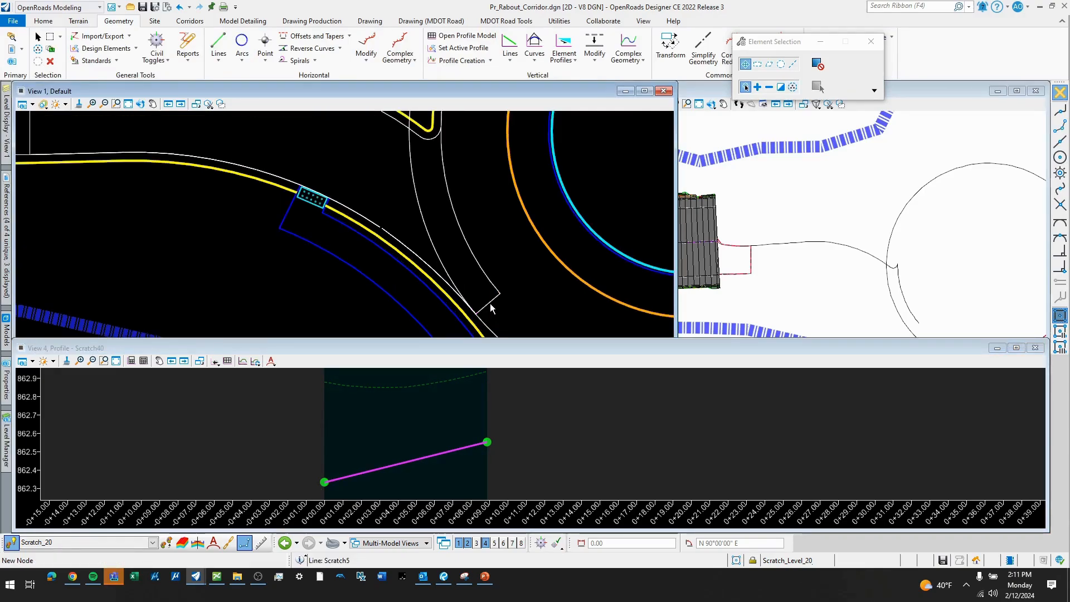
pyautogui.scroll(1, 490, 306)
pyautogui.click(484, 308)
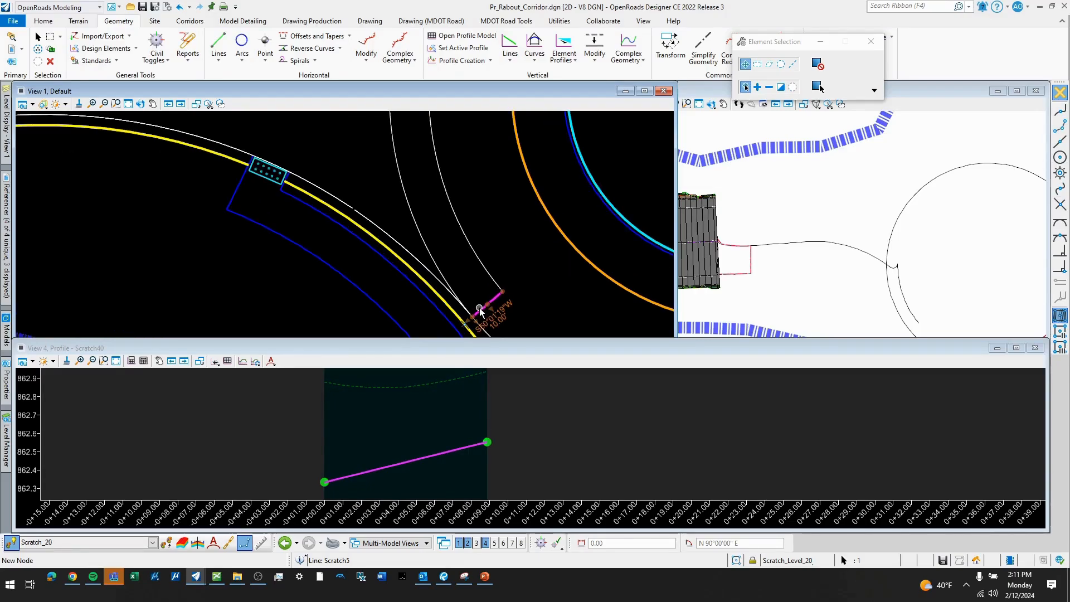
pyautogui.click(512, 302)
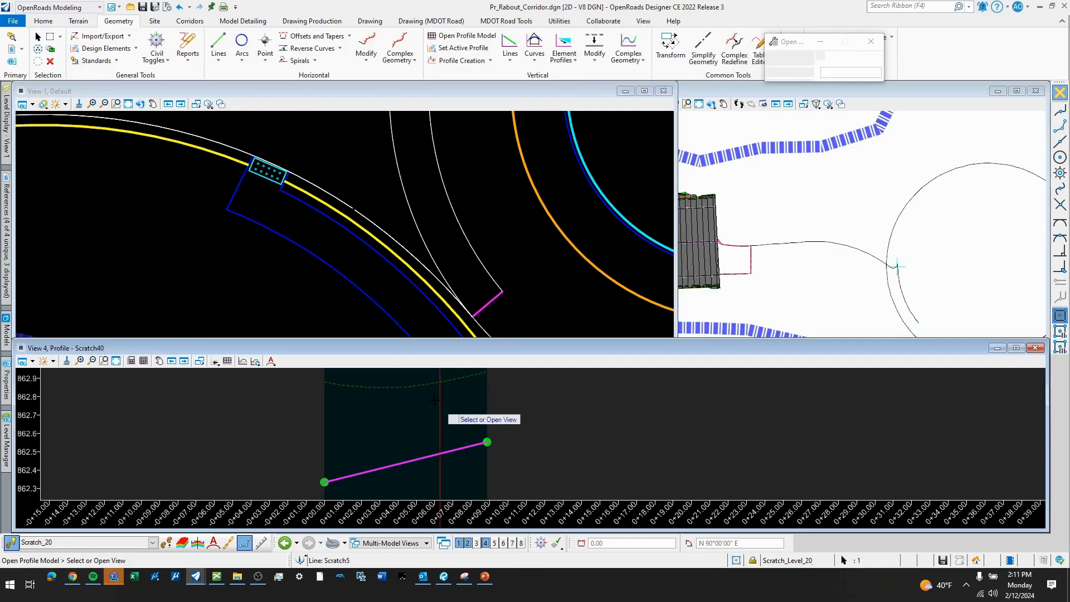
pyautogui.click(440, 413)
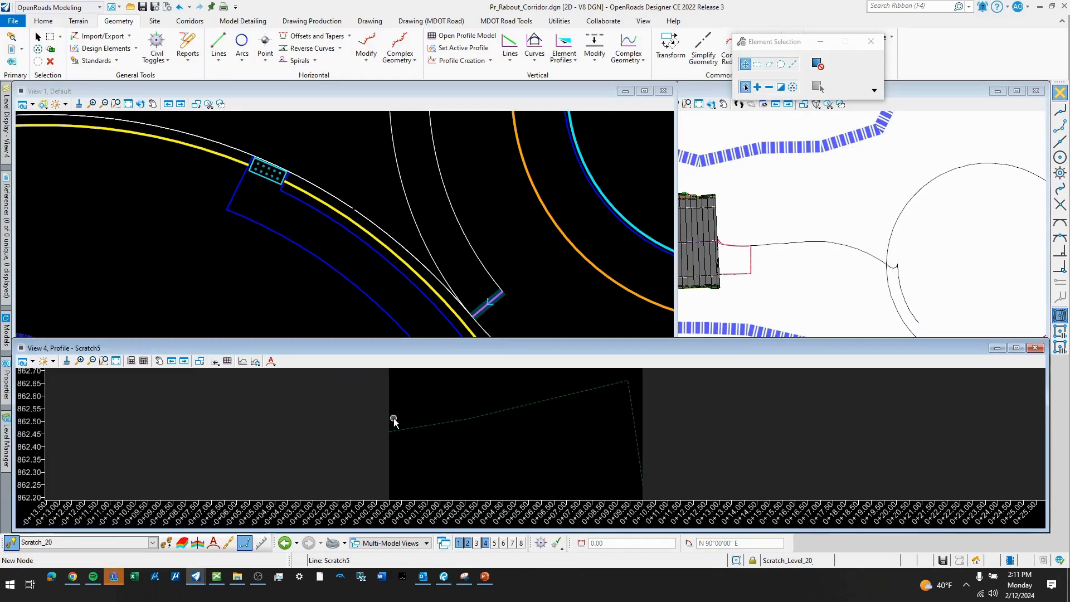
# - Add Profile Intersection Points to the short closing line's profile from the two parallel arcs it connects
pyautogui.click(491, 61)
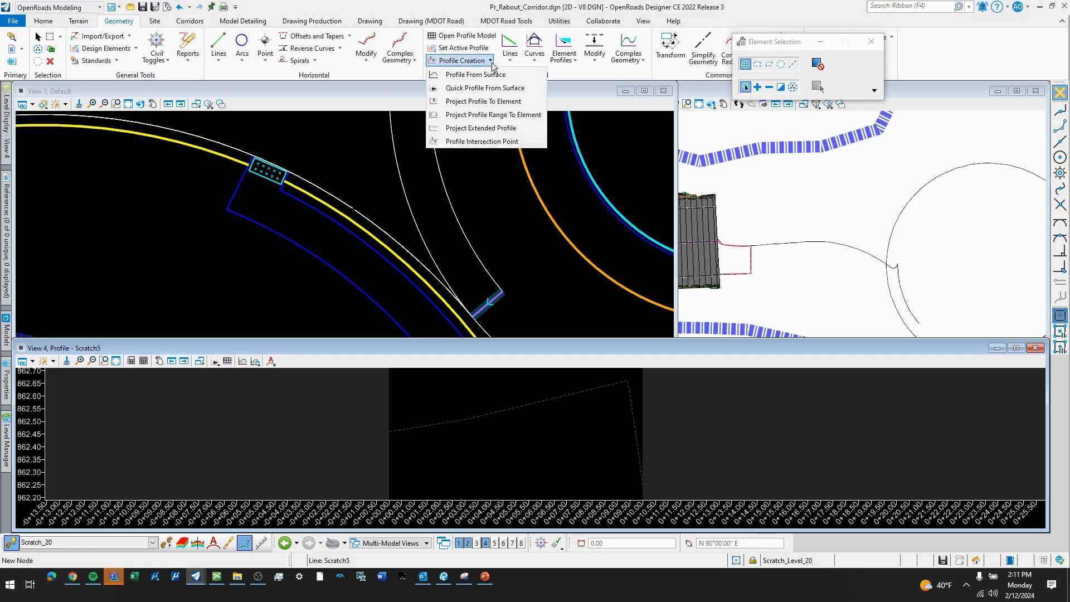
pyautogui.click(484, 141)
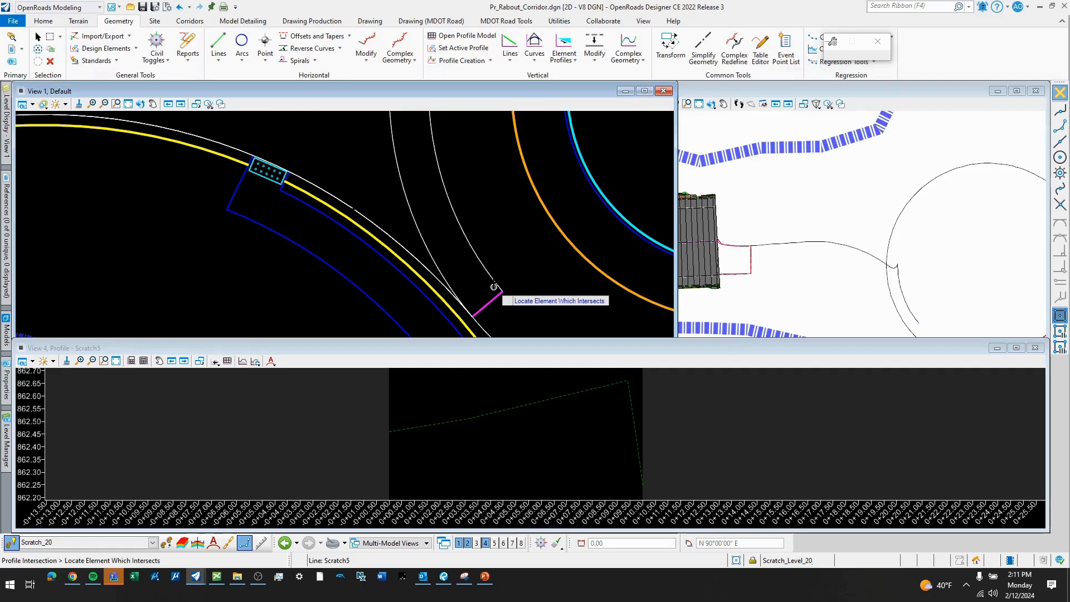
pyautogui.click(439, 269)
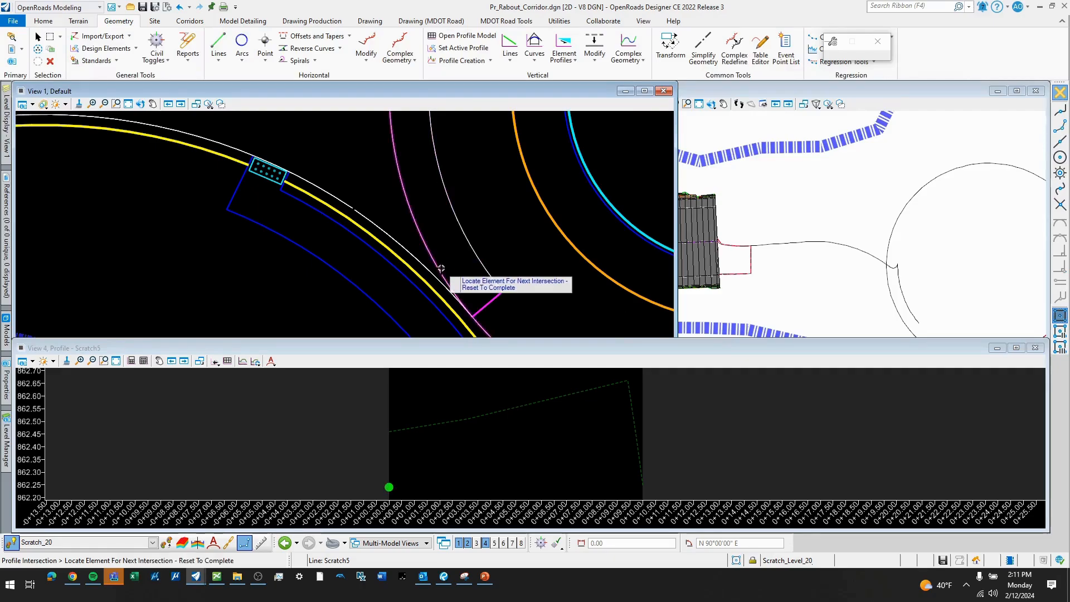
pyautogui.click(451, 276)
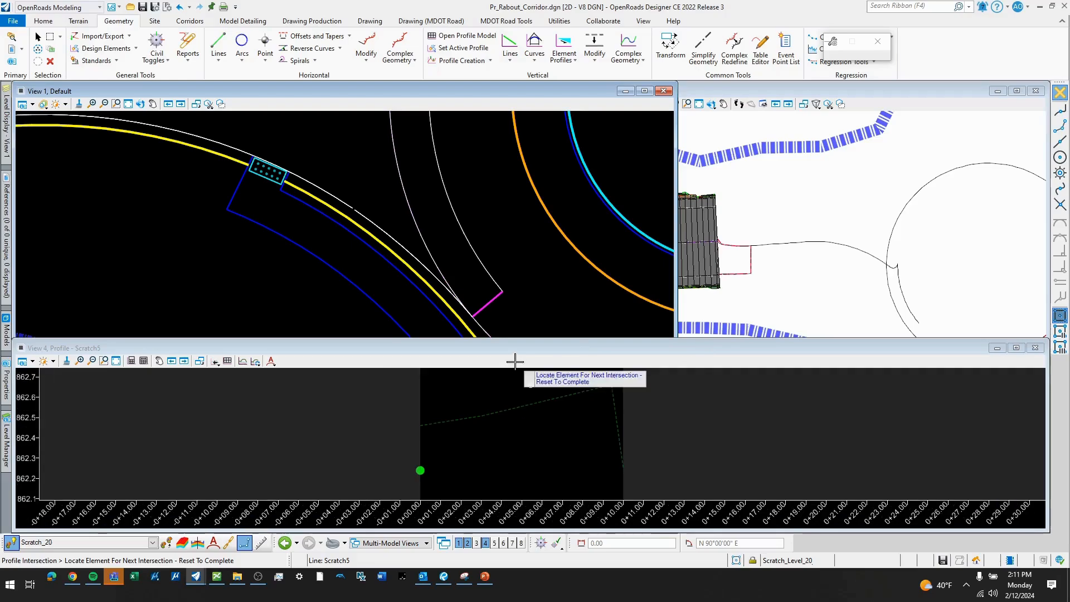
# - Draw a profile line between the closing line's two intersection points, from its start to its end
pyautogui.click(510, 58)
pyautogui.click(552, 83)
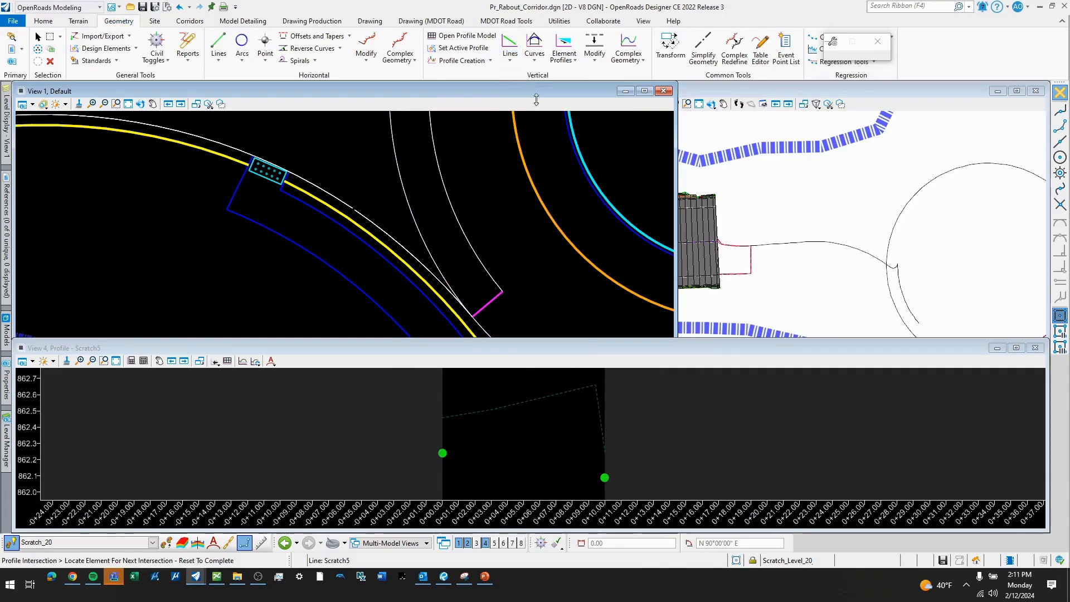
pyautogui.click(503, 445)
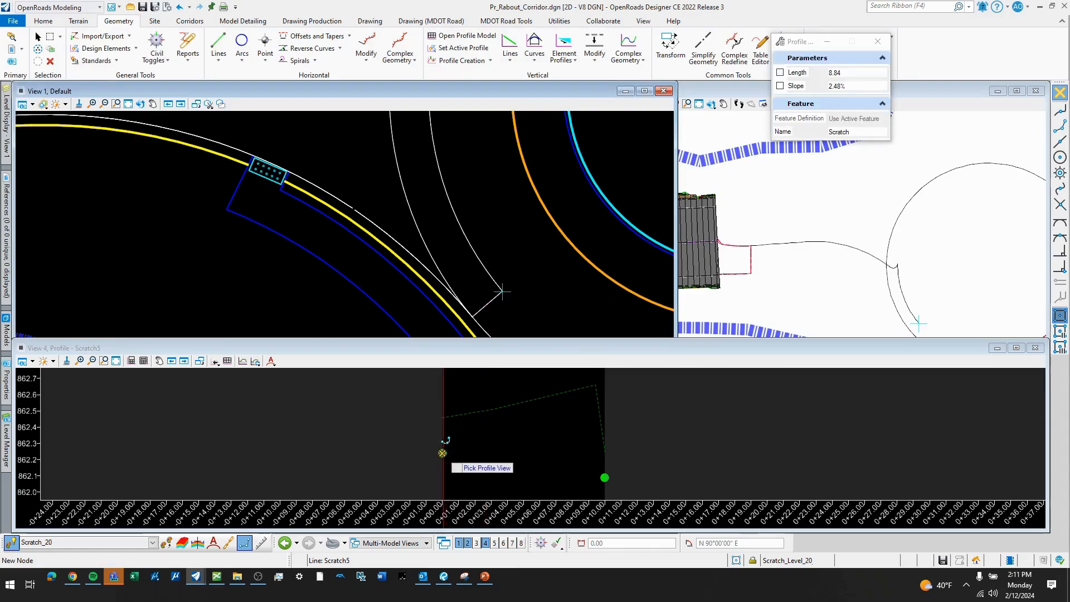
pyautogui.click(443, 453)
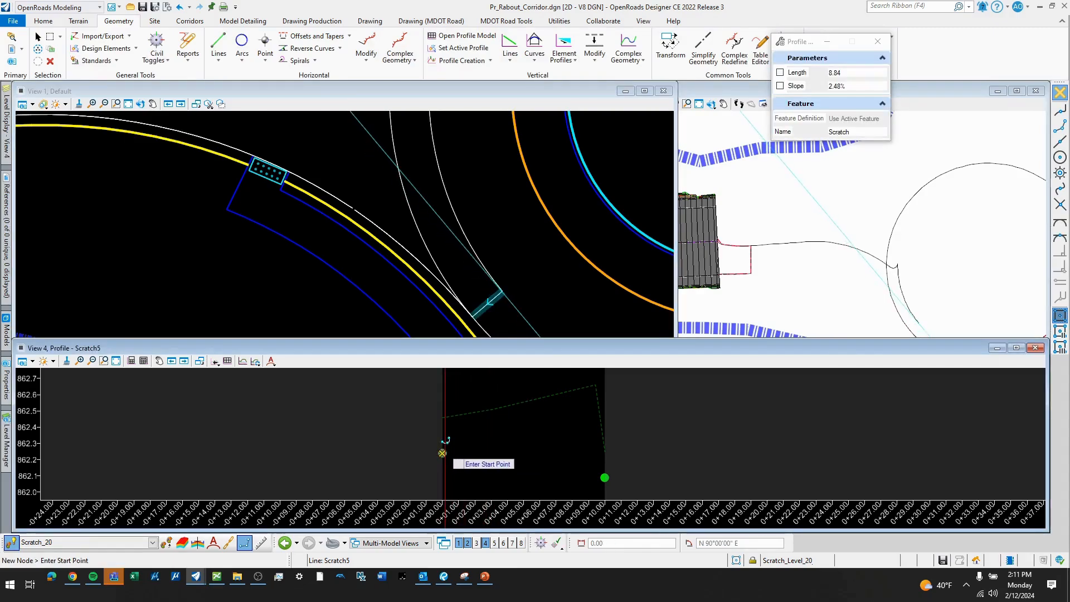
pyautogui.click(443, 453)
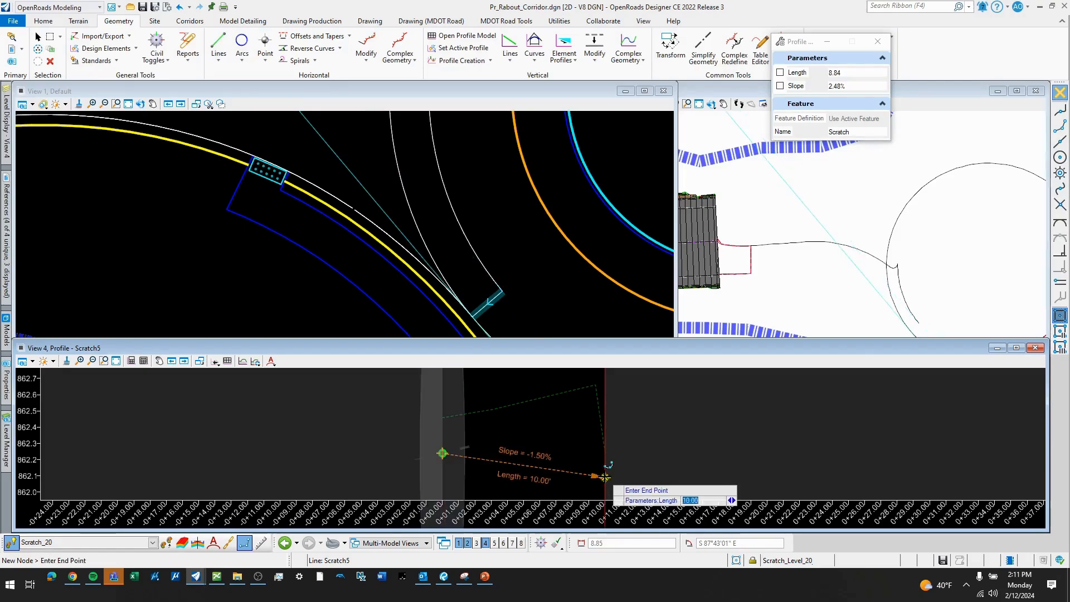
pyautogui.click(605, 477)
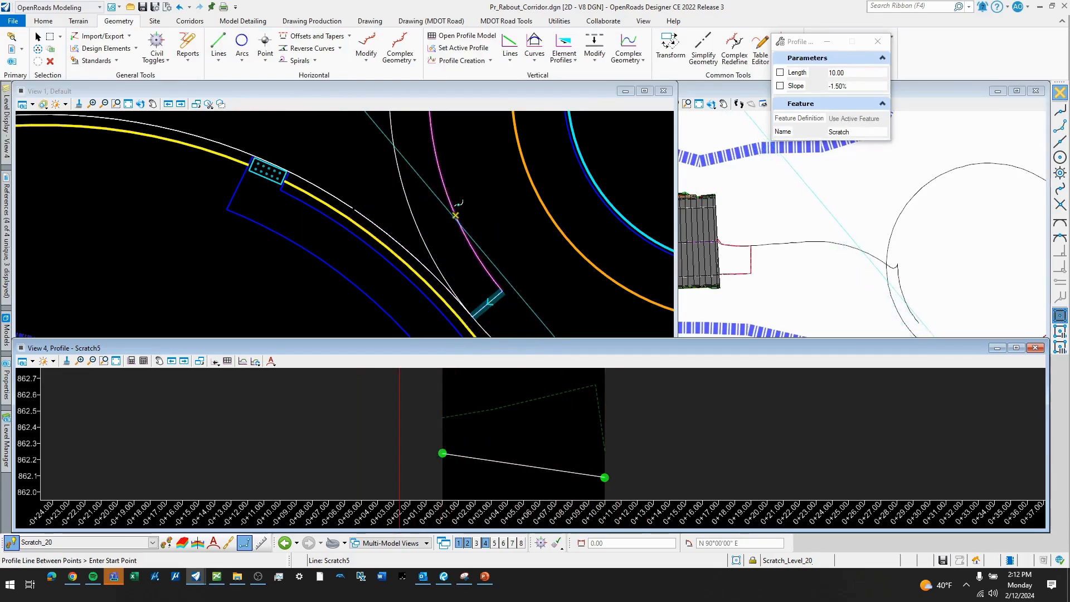
pyautogui.press('Escape')
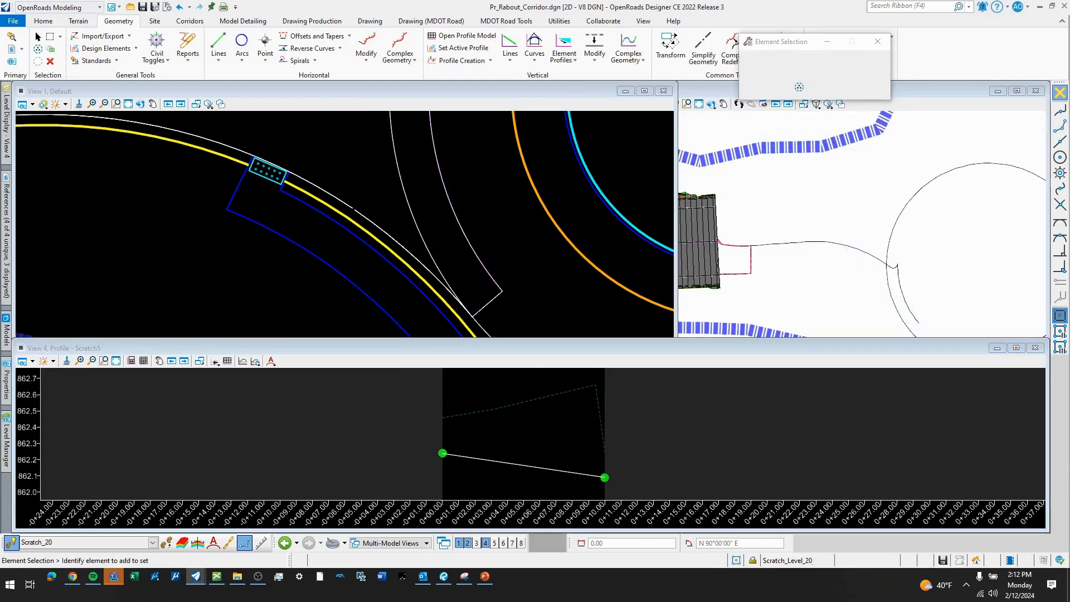
# - Set the line joining the two intersection points as the short closing line's active profile
pyautogui.click(540, 469)
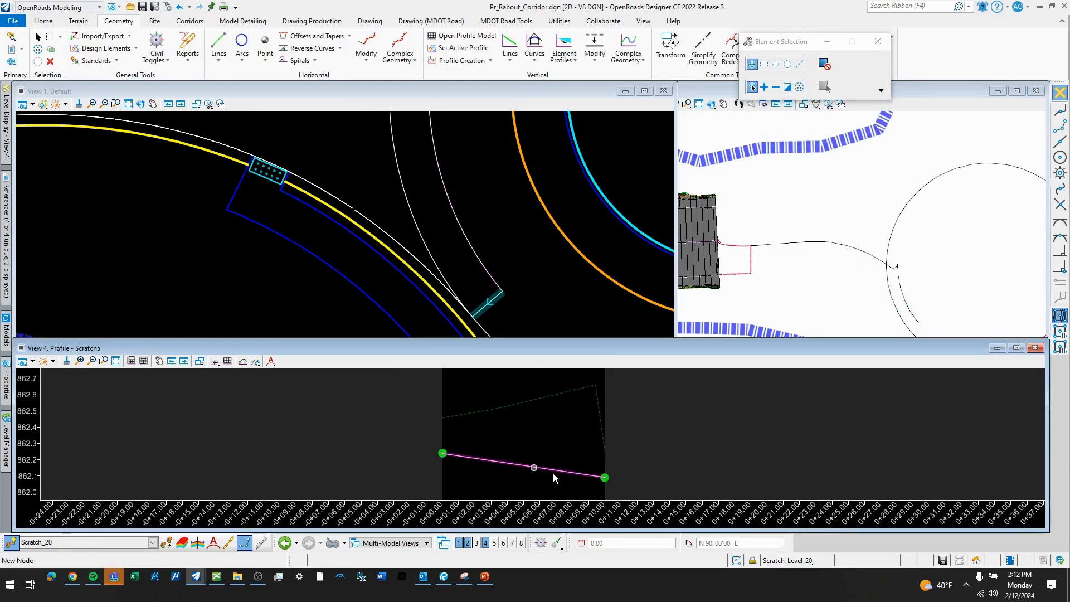
pyautogui.click(548, 469)
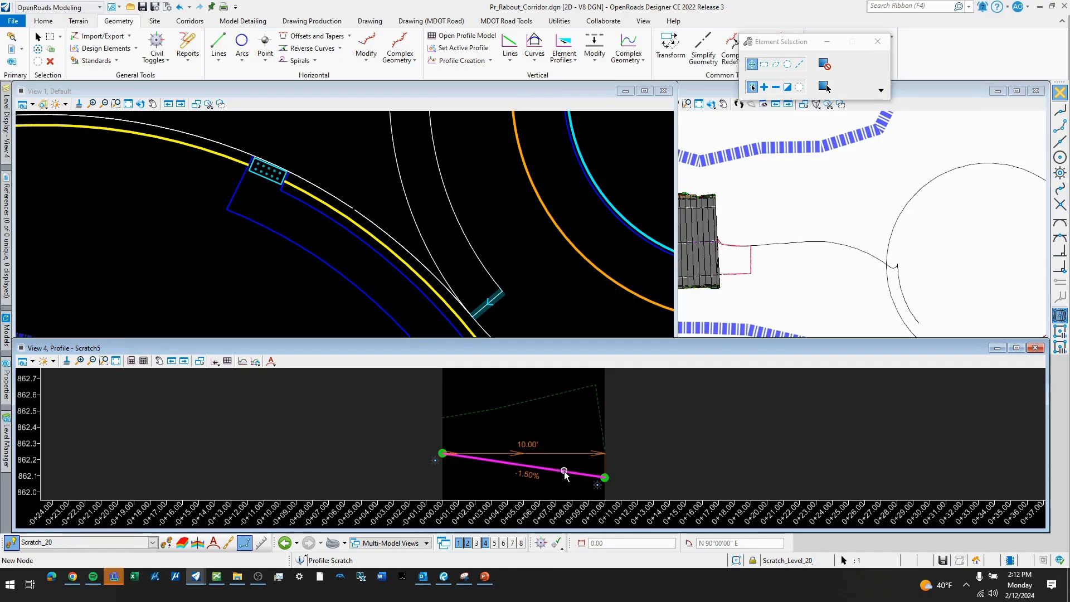
pyautogui.click(595, 465)
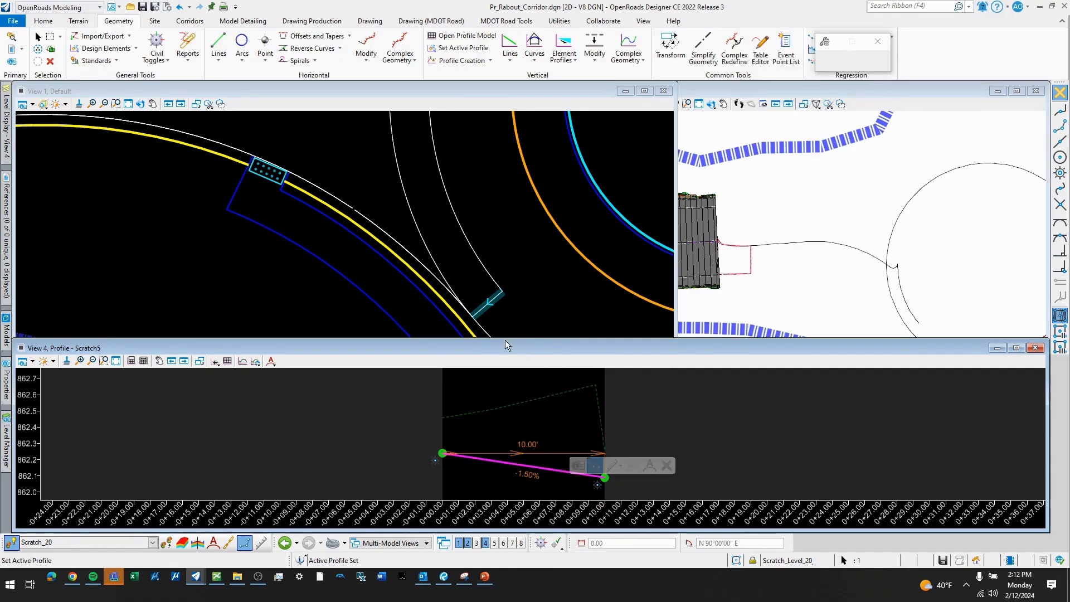
pyautogui.click(523, 255)
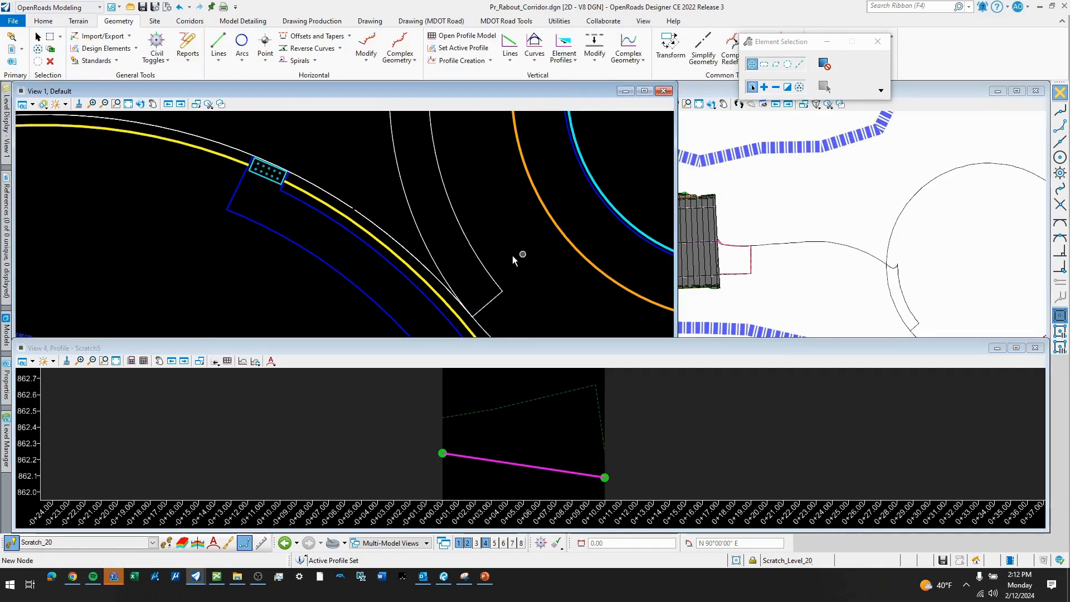
# - Show the Surf_TravelWay_Pr_HMA_Prdctn_Edge level of the 208794_Roundabout_Geometrics.dgn reference across the gap in the southern pavement edge
pyautogui.scroll(-2, 512, 254)
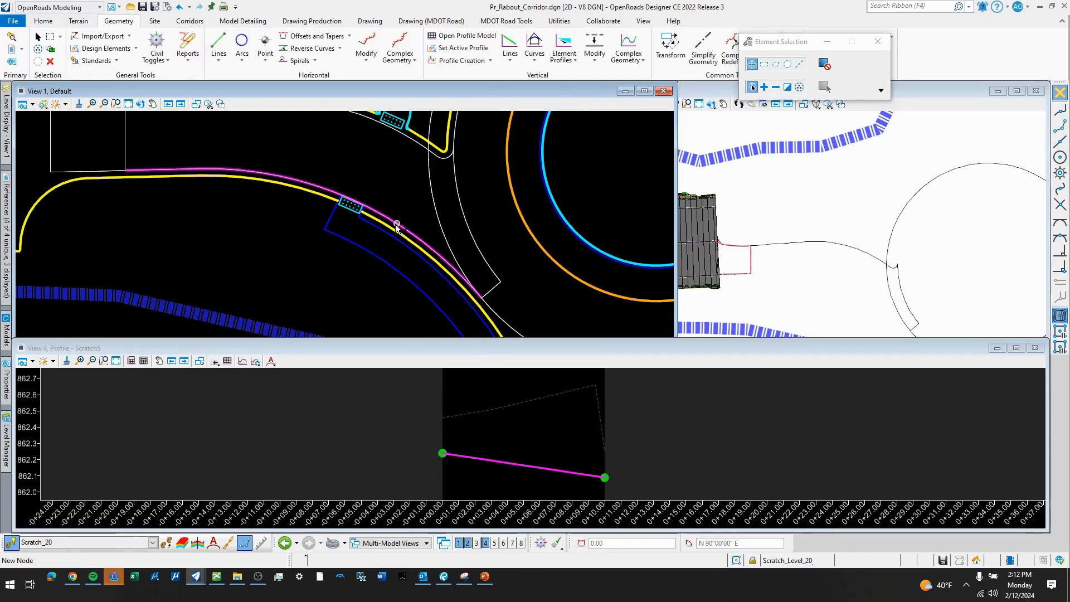
pyautogui.scroll(1, 397, 226)
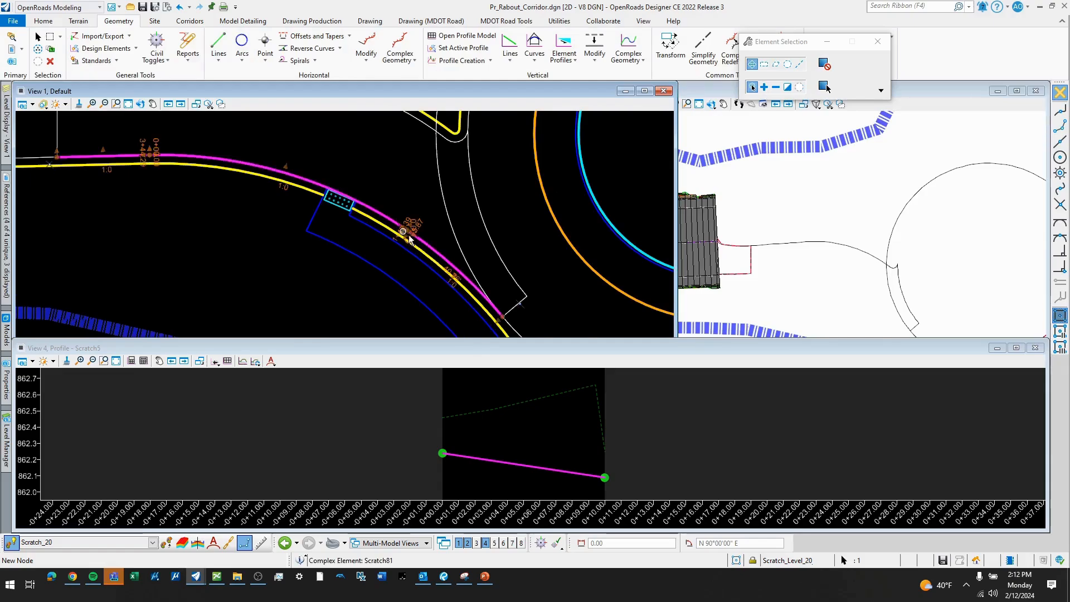
pyautogui.scroll(5, 405, 229)
pyautogui.scroll(6, 400, 223)
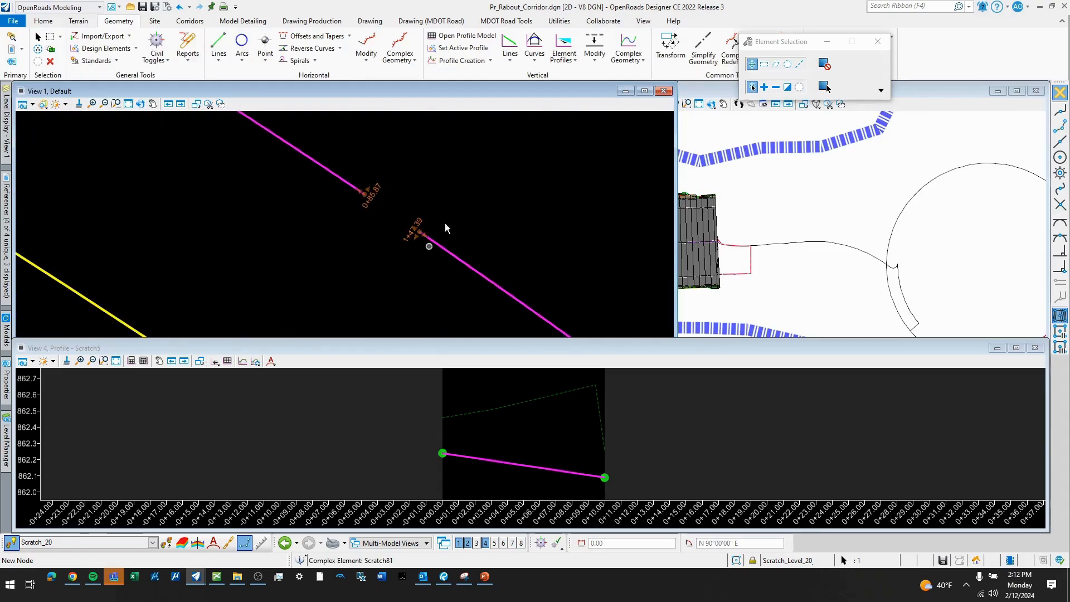
pyautogui.scroll(-2, 399, 220)
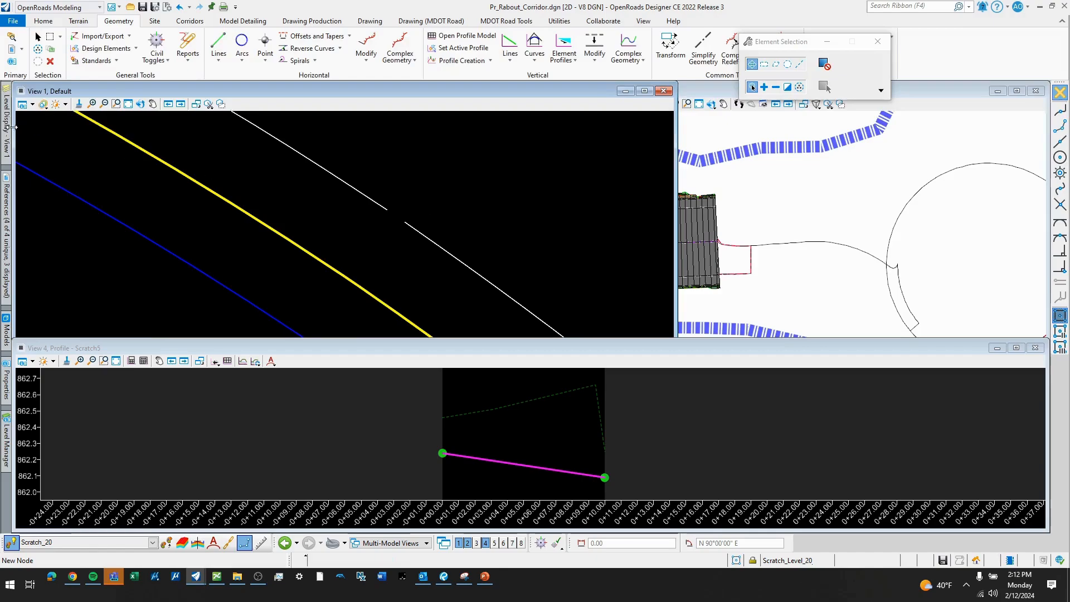
pyautogui.moveTo(8, 128)
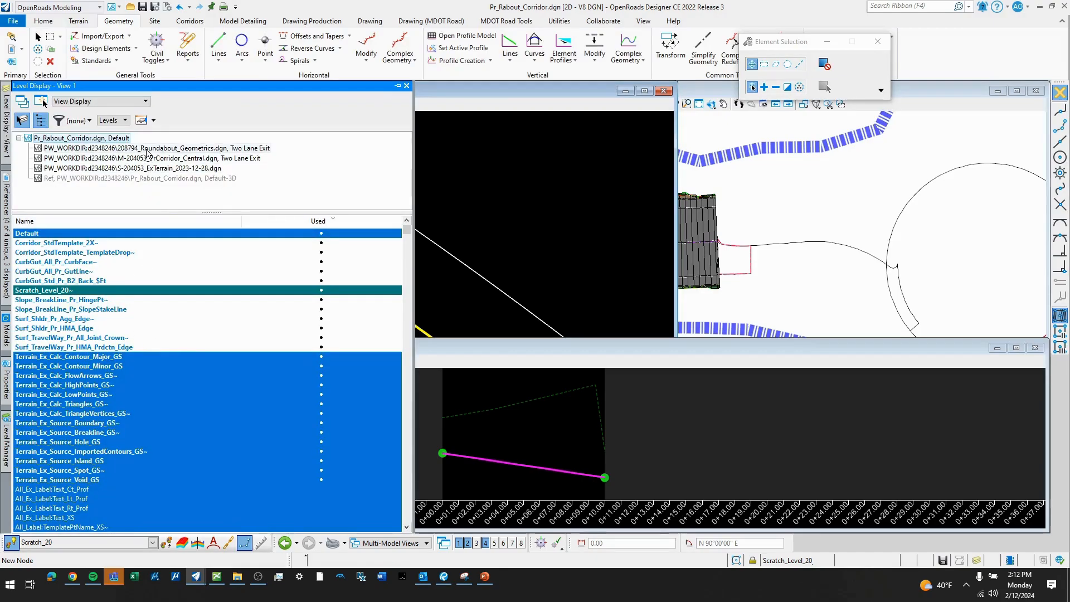
pyautogui.click(147, 148)
pyautogui.scroll(-5, 86, 351)
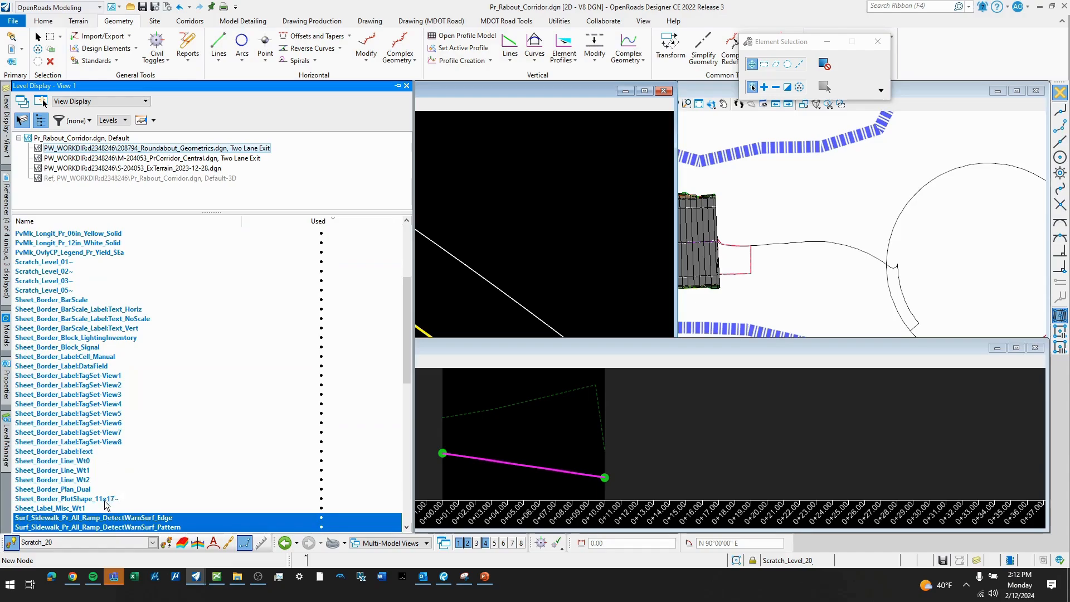
pyautogui.scroll(-5, 113, 351)
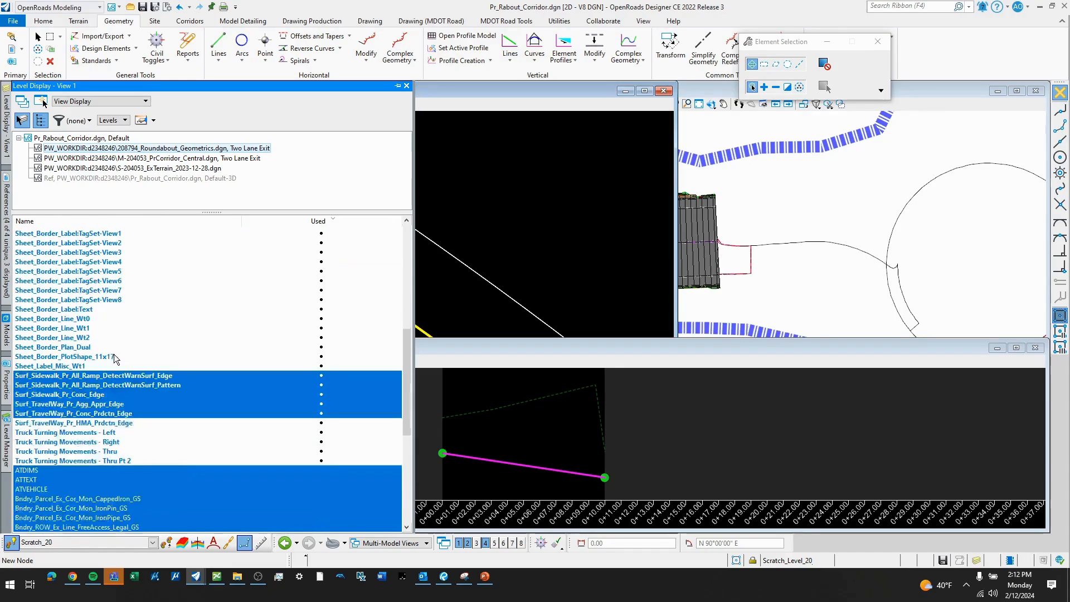
pyautogui.click(125, 423)
pyautogui.scroll(1, 404, 217)
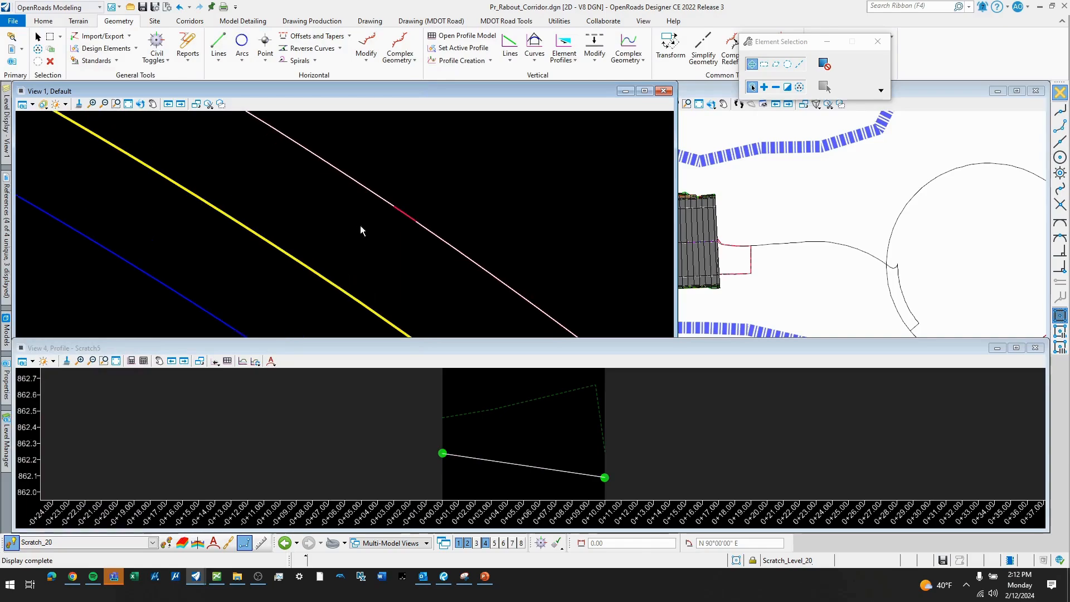
pyautogui.scroll(1, 421, 210)
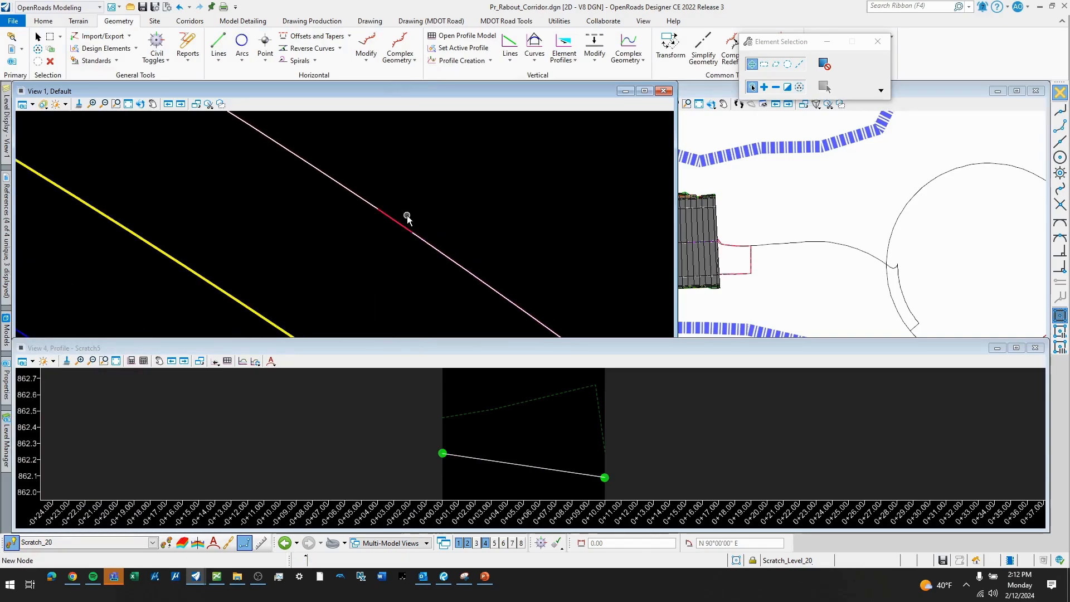
# - Drop the southern pavement edge's complex element into its component segments with the Drop Element tool
pyautogui.click(926, 4)
pyautogui.write('dr')
pyautogui.click(805, 33)
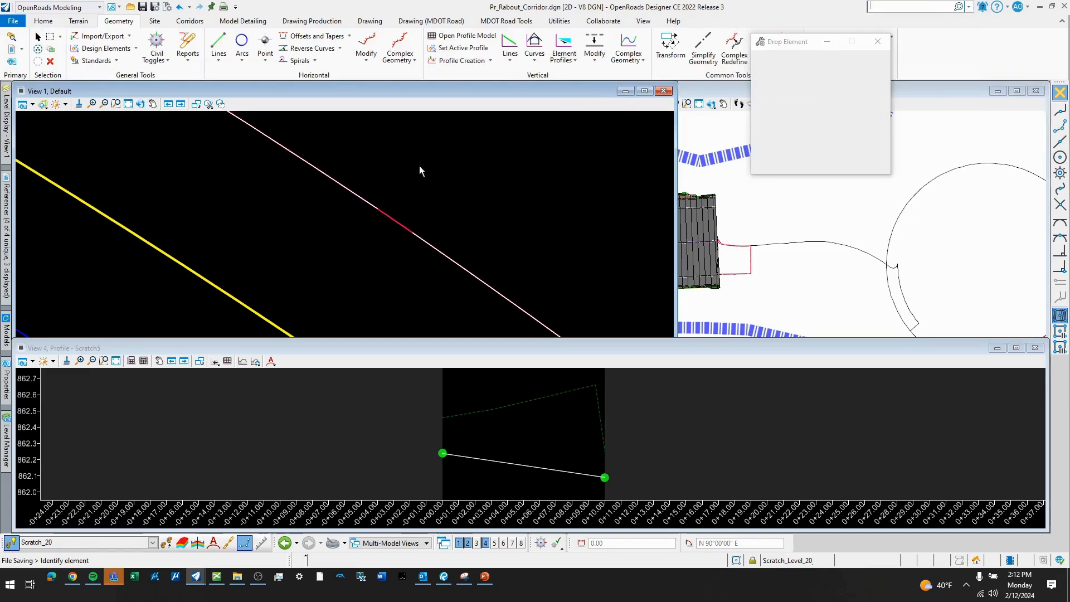
pyautogui.click(365, 198)
pyautogui.click(410, 167)
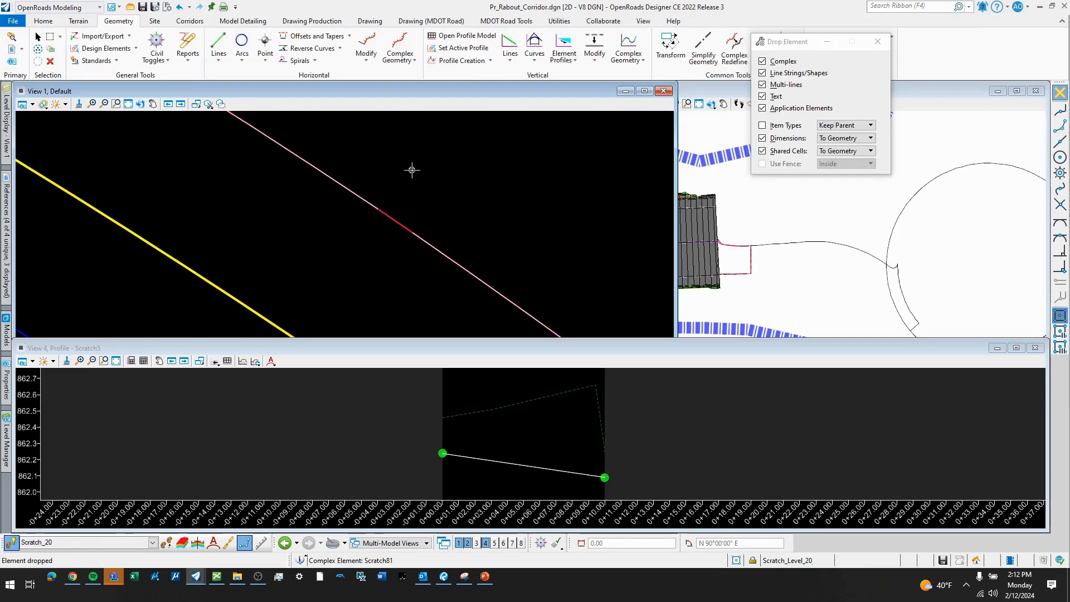
# - Bridge the pavement edge gap with a 0.00 single offset of the reference edge, and hide the Surf_TravelWay_Pr_HMA_Prdctn_Edge level
pyautogui.click(349, 35)
pyautogui.click(312, 48)
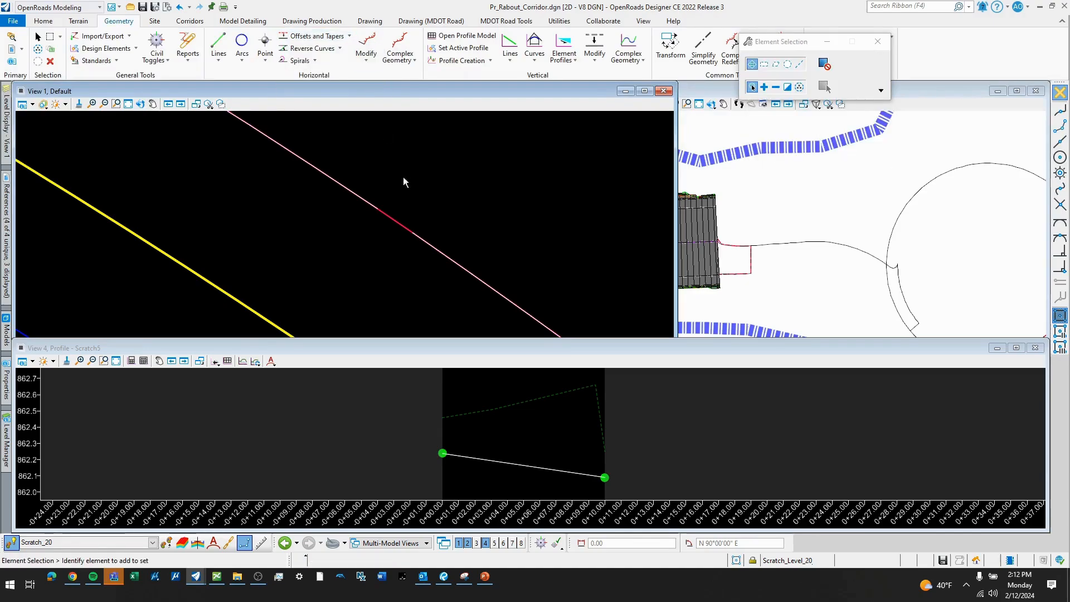
pyautogui.click(408, 223)
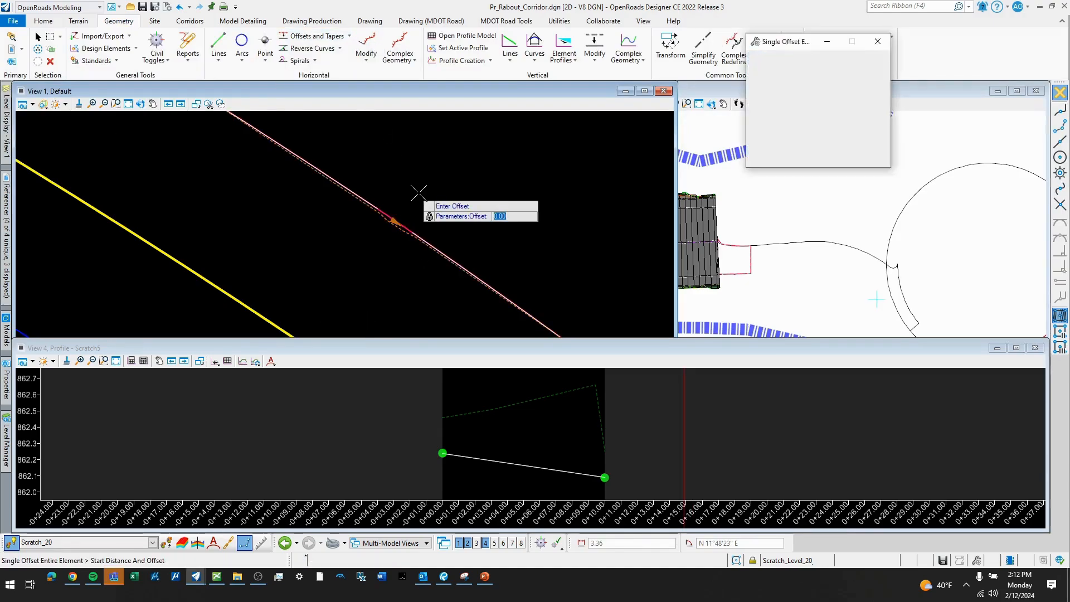
pyautogui.click(432, 243)
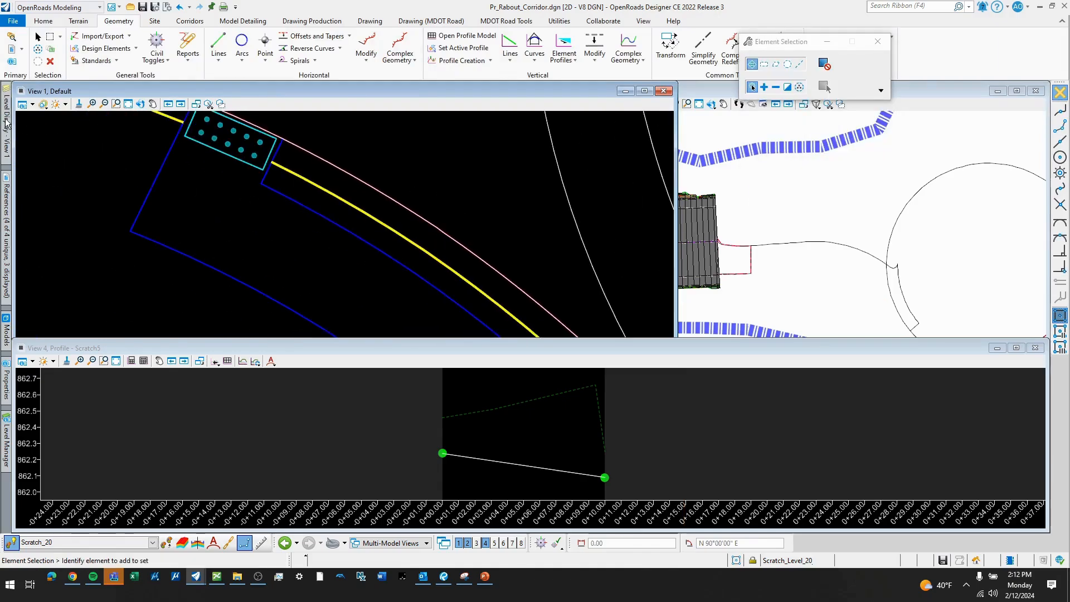
pyautogui.click(6, 127)
pyautogui.click(124, 422)
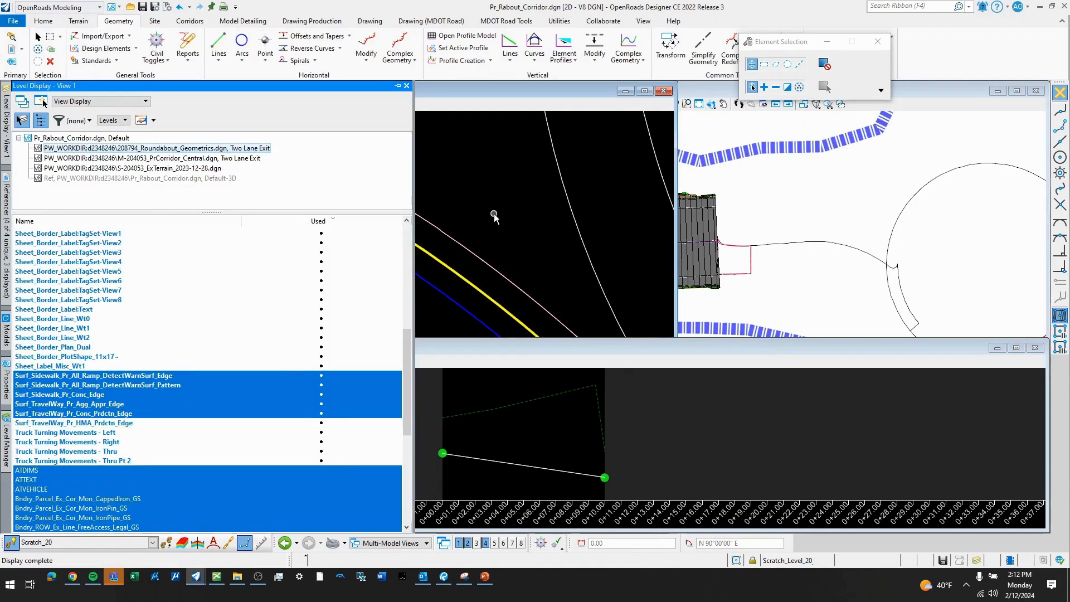
# - Join the southern pavement edge segments, including the gap piece, into one complex element using the Manual method from the west end
pyautogui.click(419, 61)
pyautogui.click(419, 79)
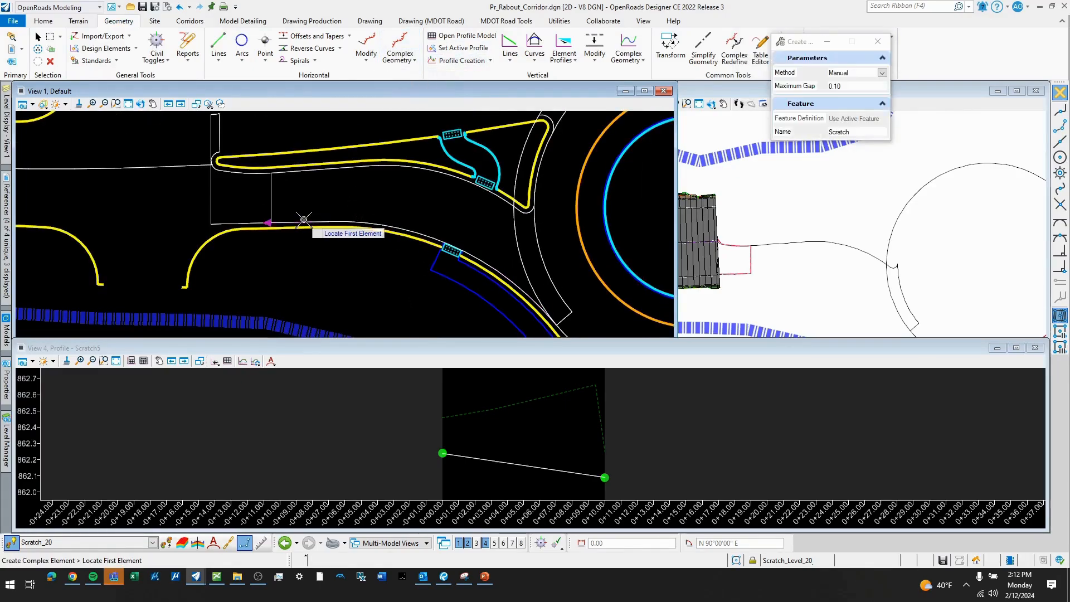
pyautogui.click(400, 56)
pyautogui.click(420, 79)
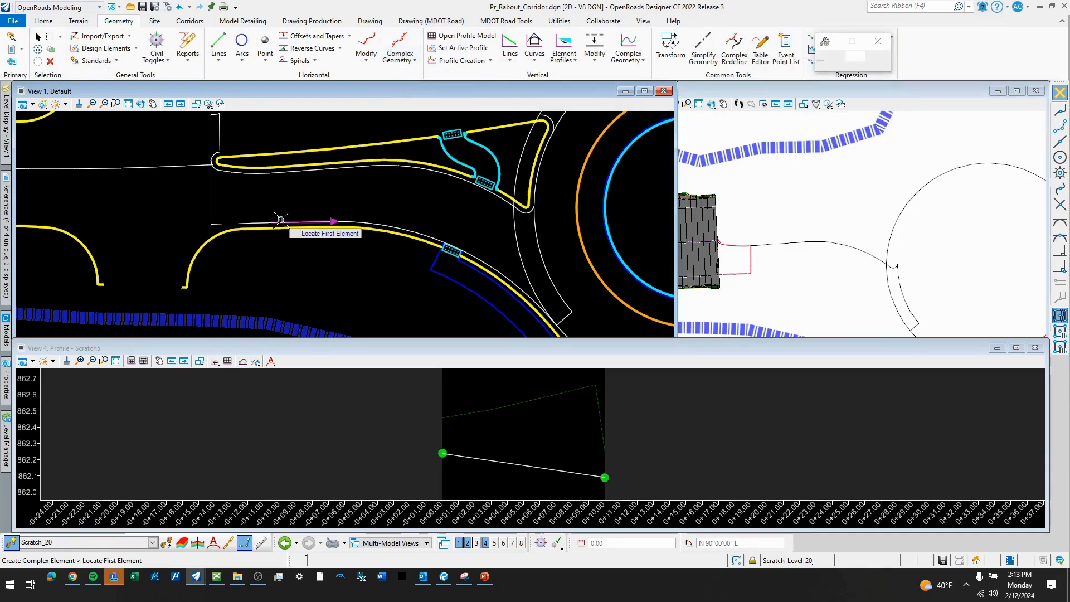
pyautogui.scroll(2, 502, 272)
pyautogui.scroll(5, 502, 272)
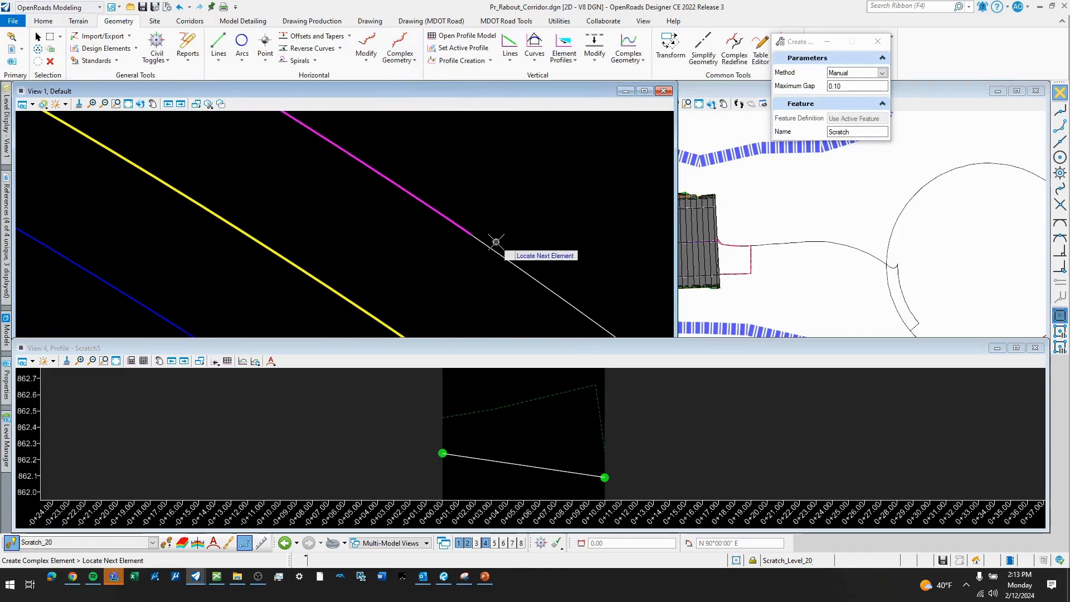
pyautogui.scroll(-4, 390, 220)
pyautogui.scroll(-1, 431, 217)
pyautogui.click(403, 172)
pyautogui.rightClick(403, 171)
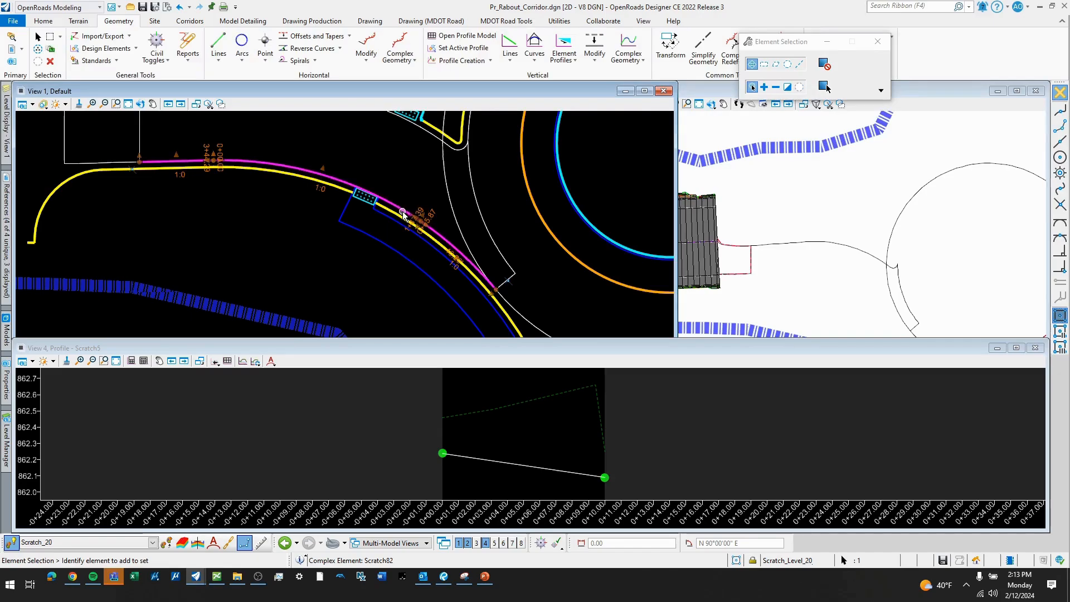
# - Open the profile model of the rejoined southern pavement edge in View 4
pyautogui.moveTo(405, 213)
pyautogui.click(437, 207)
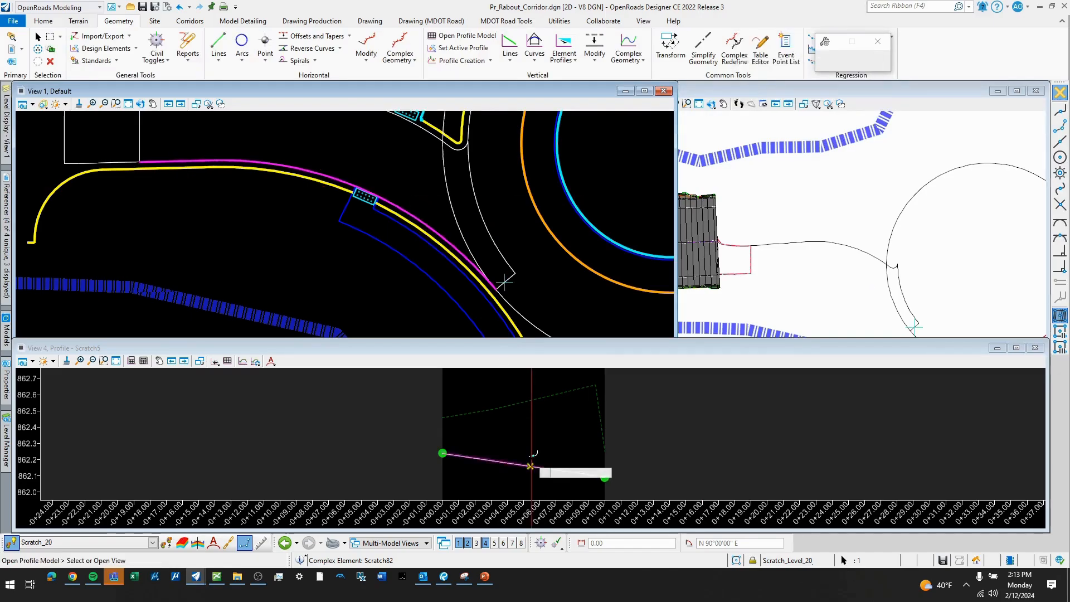
pyautogui.click(534, 445)
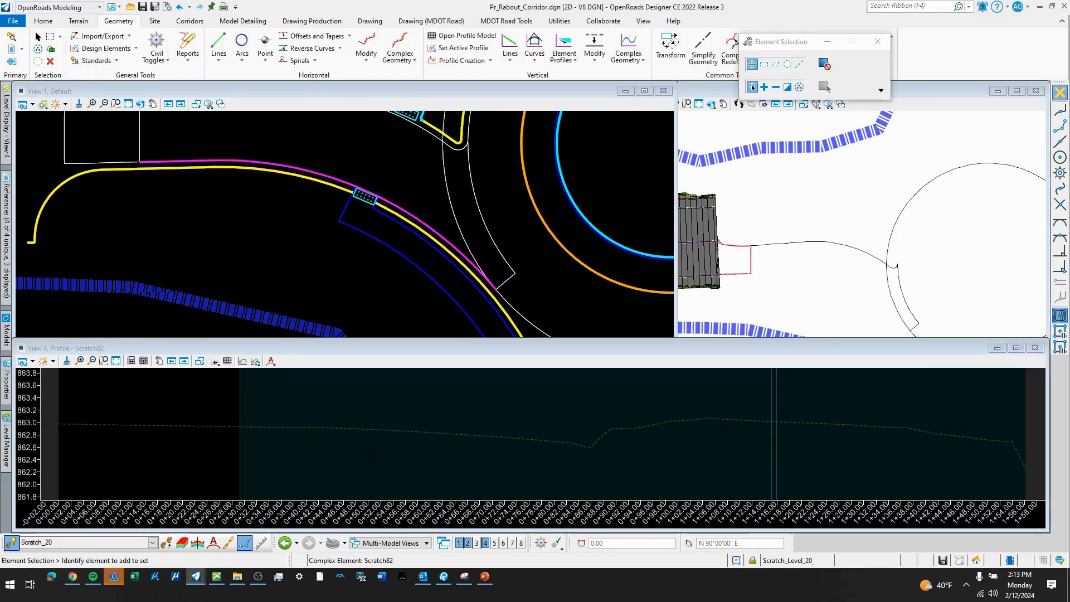
pyautogui.scroll(-1, 304, 415)
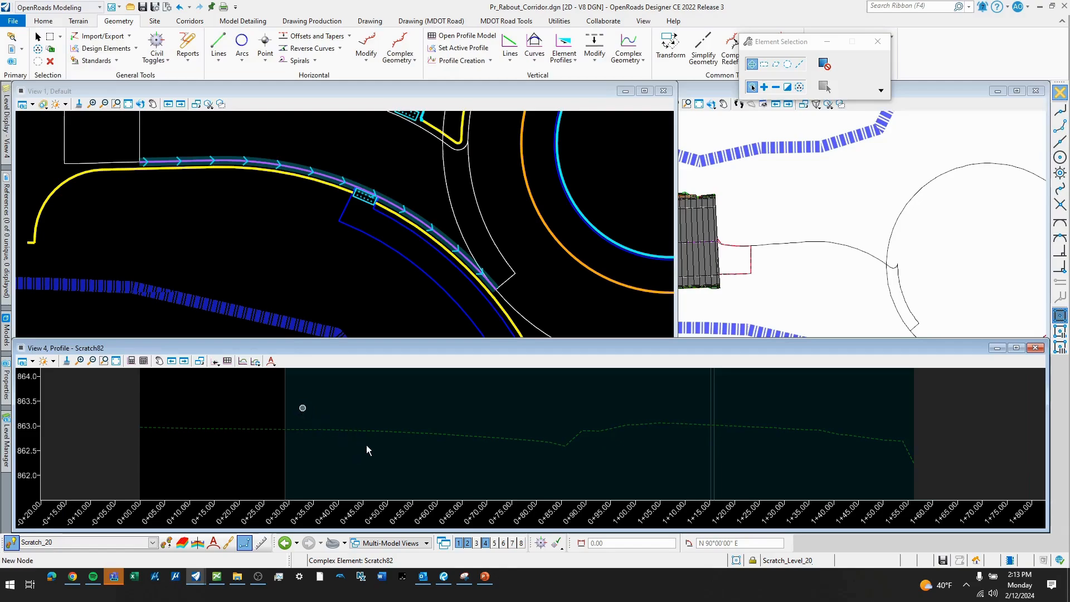
# - Mark the profile intersection points of the west and east closing lines on the southern pavement edge's profile
pyautogui.click(491, 60)
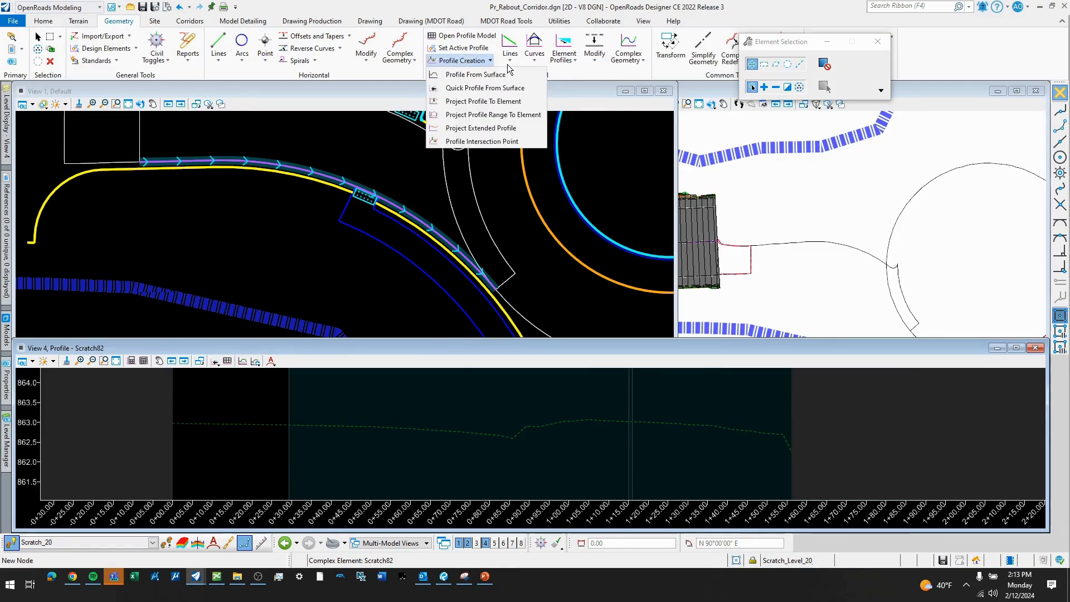
pyautogui.click(482, 143)
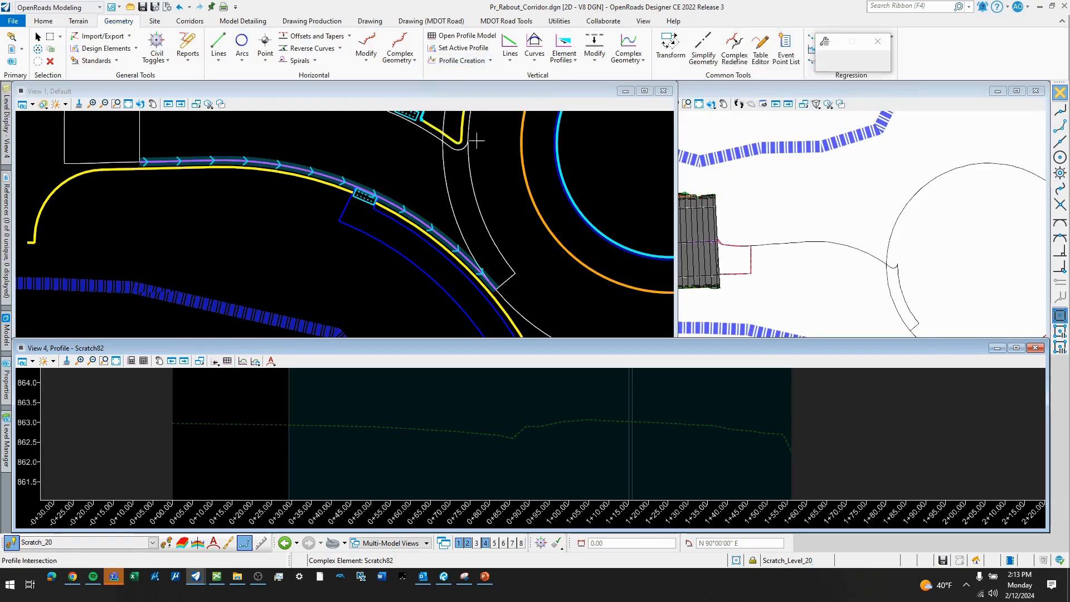
pyautogui.click(287, 168)
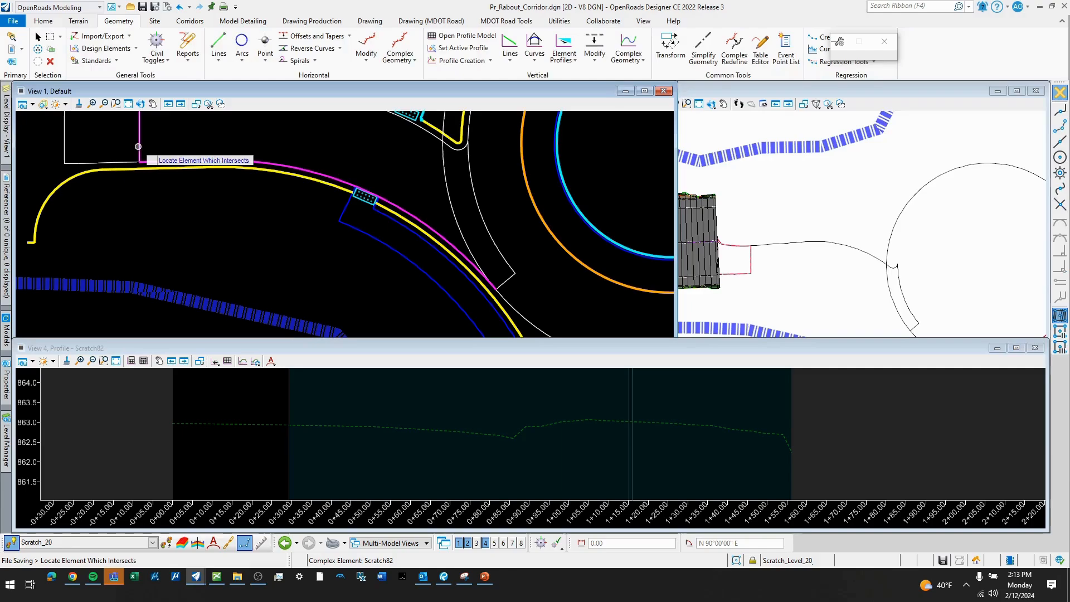
pyautogui.click(138, 146)
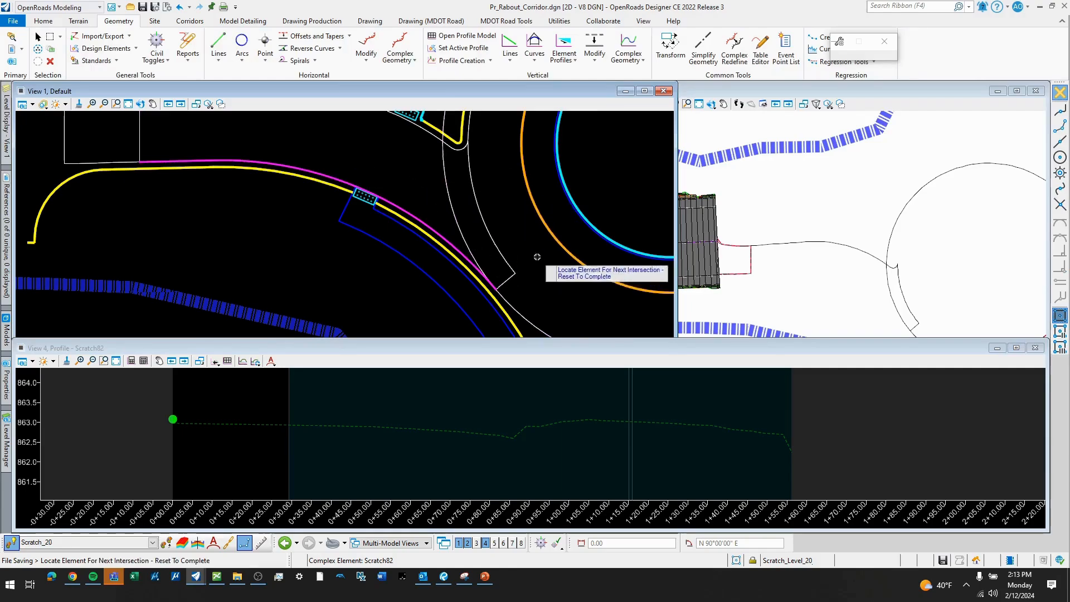
pyautogui.click(505, 280)
pyautogui.scroll(-2, 314, 412)
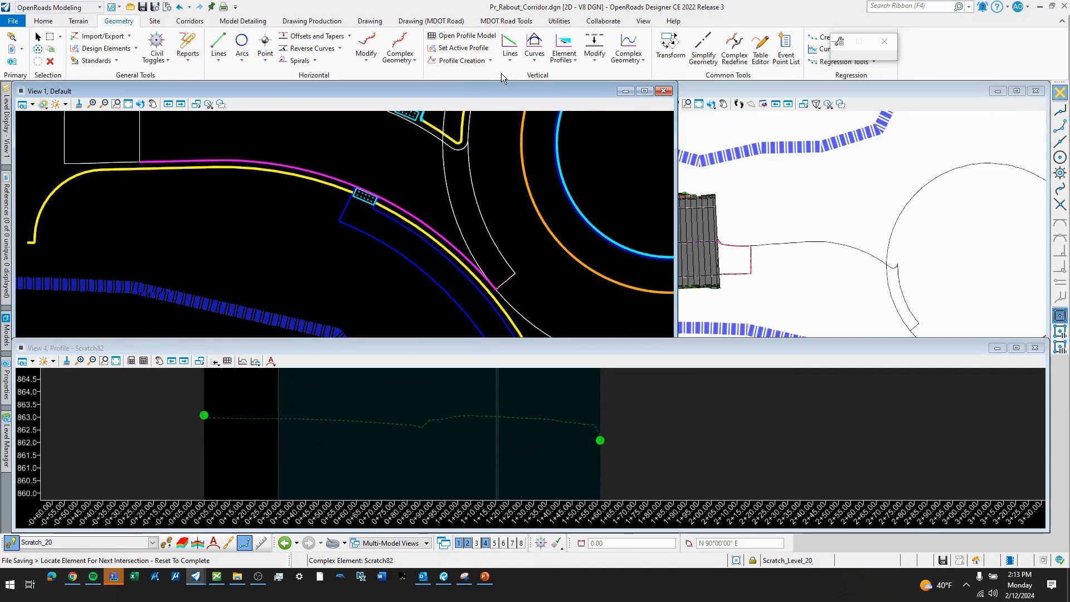
# - Draw a profile line about 89 ft long from the west intersection point eastward at a -0.30% slope
pyautogui.click(510, 62)
pyautogui.click(527, 76)
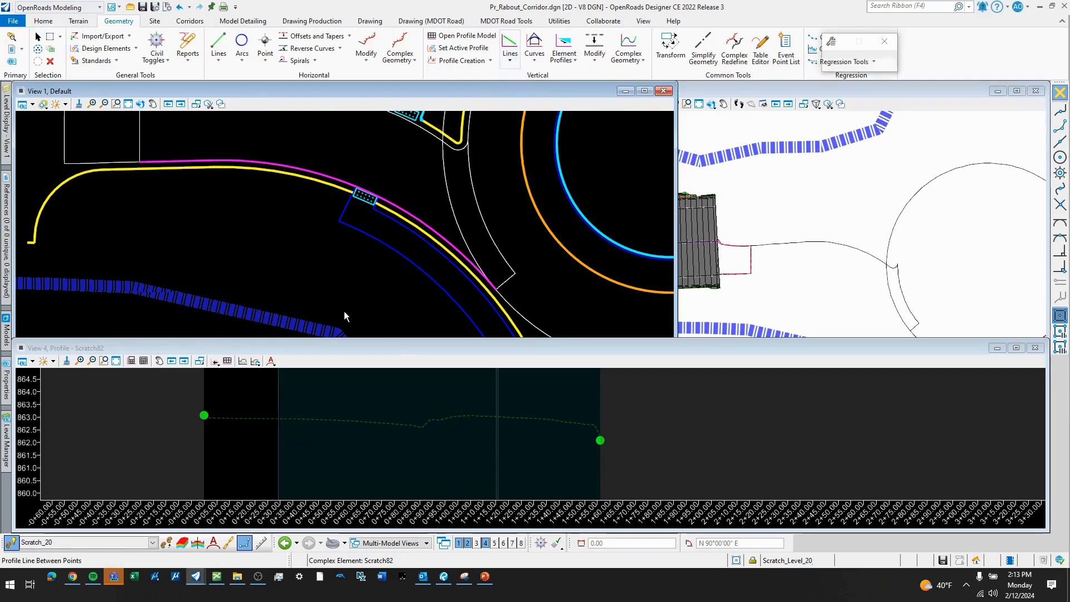
pyautogui.click(256, 397)
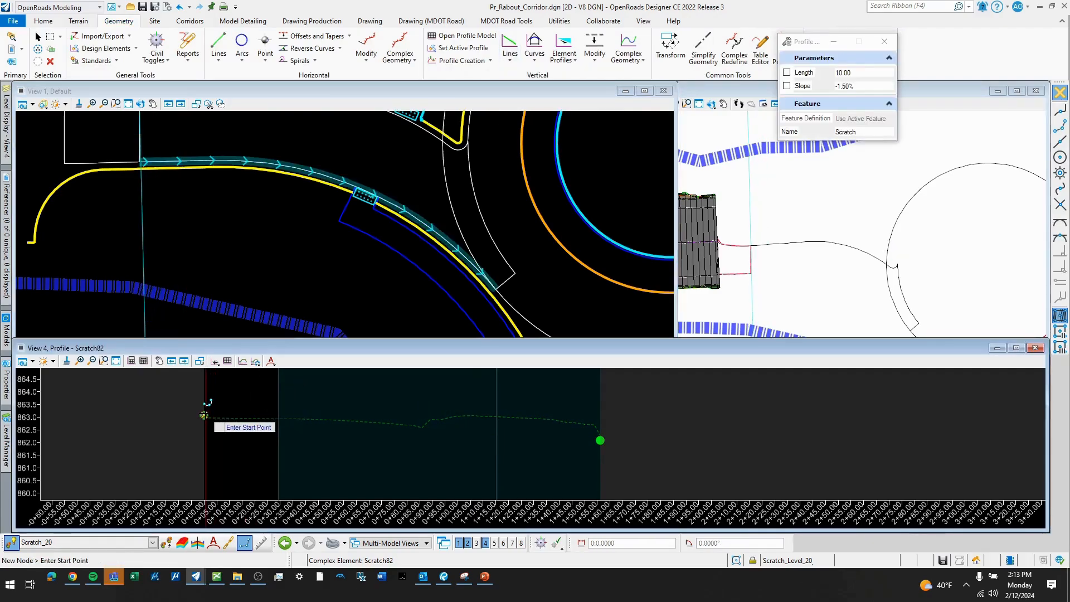
pyautogui.click(296, 429)
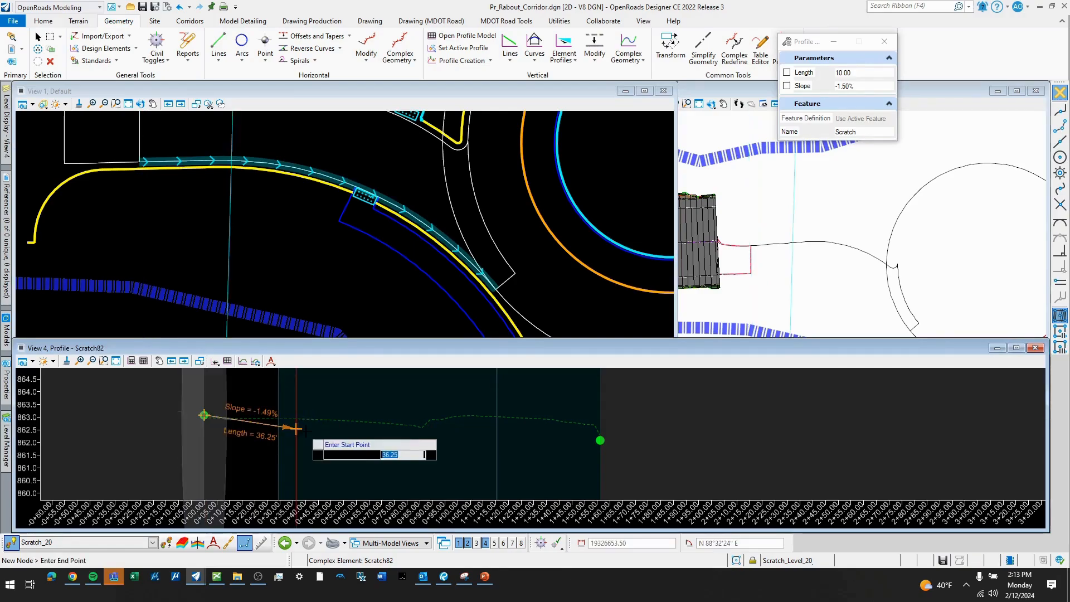
pyautogui.press('Right')
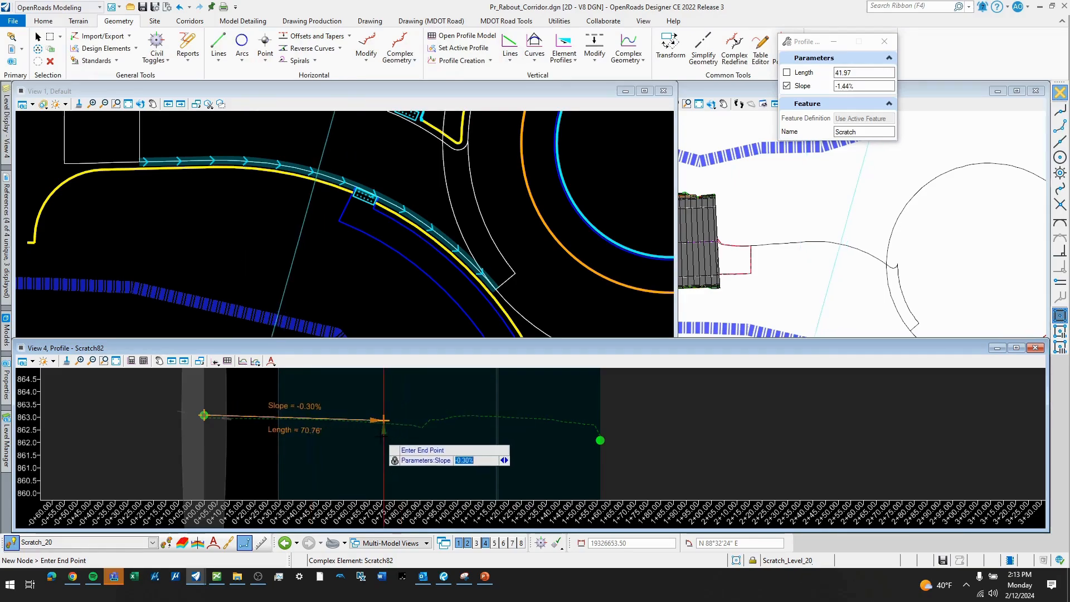
pyautogui.click(431, 422)
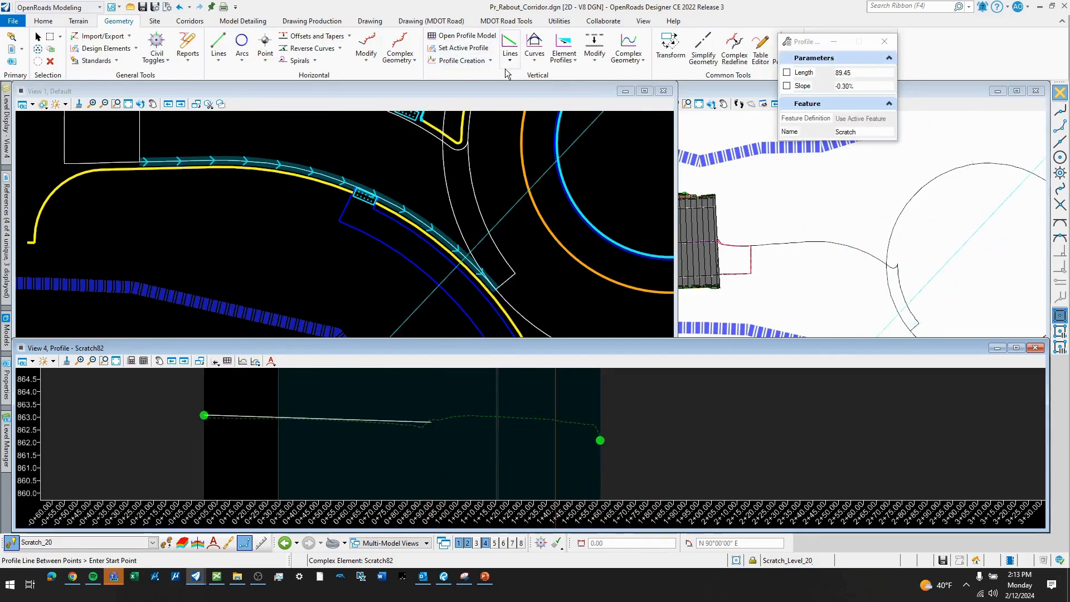
# - Profile the southern pavement edge by slope from the northern edge at -2.00% with a 0.00 vertical offset, using all points
pyautogui.click(563, 62)
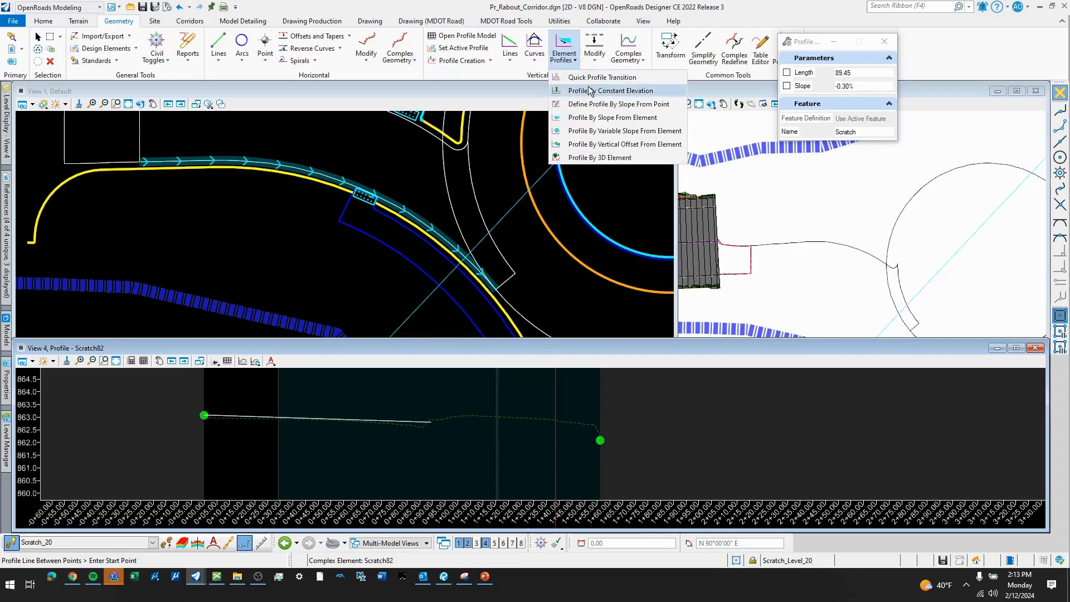
pyautogui.click(598, 123)
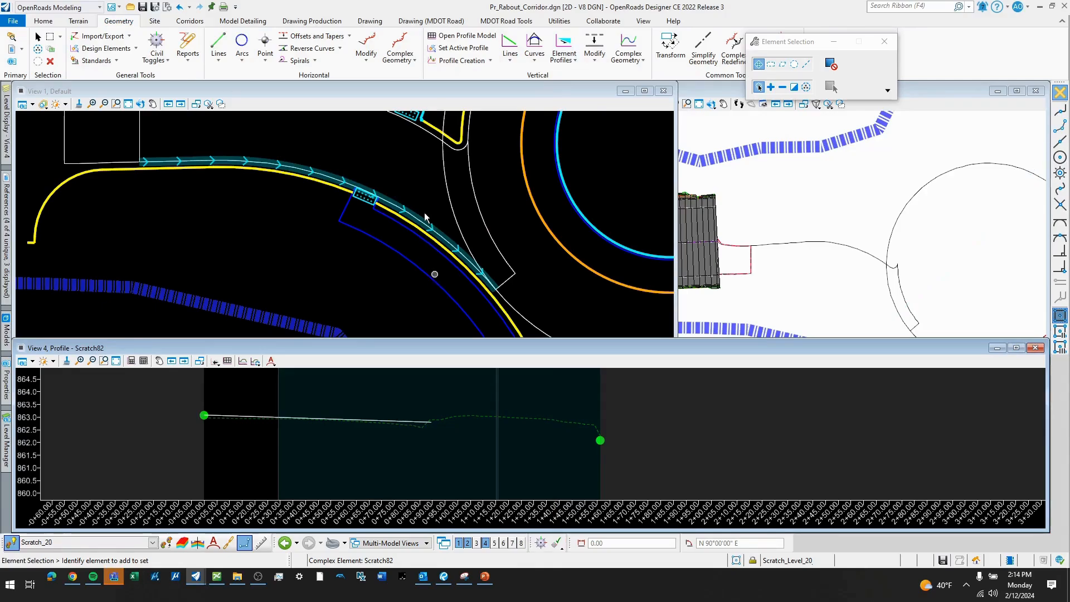
pyautogui.scroll(-1, 410, 210)
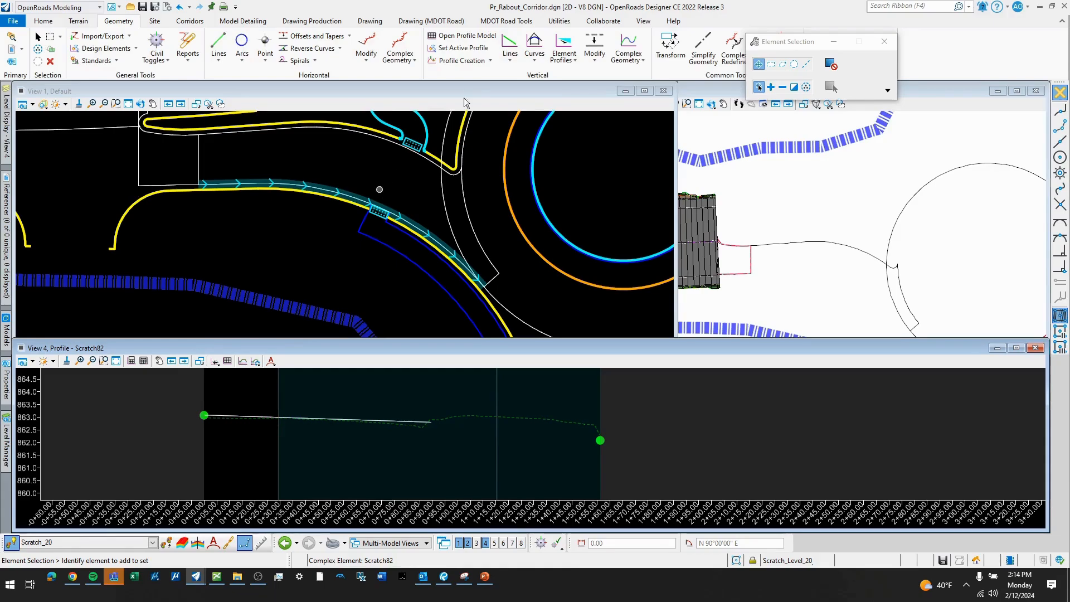
pyautogui.click(564, 53)
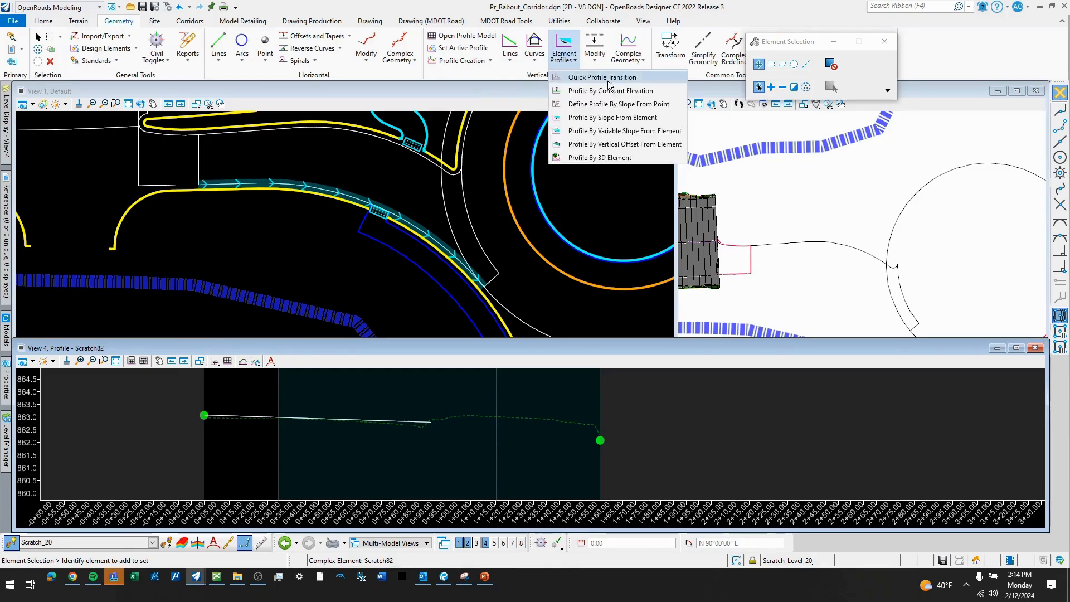
pyautogui.click(608, 118)
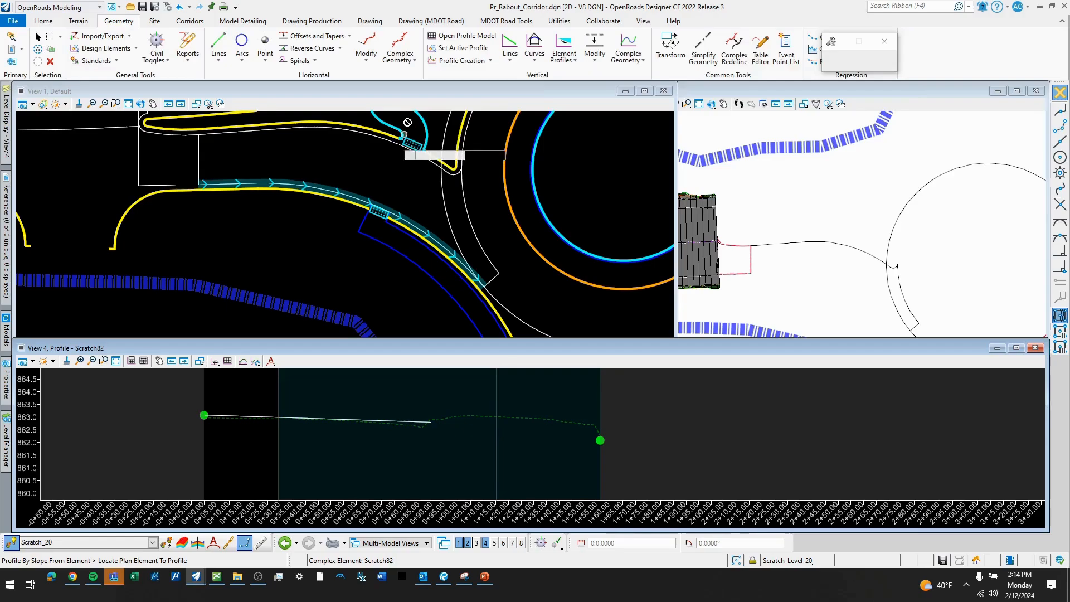
pyautogui.click(356, 192)
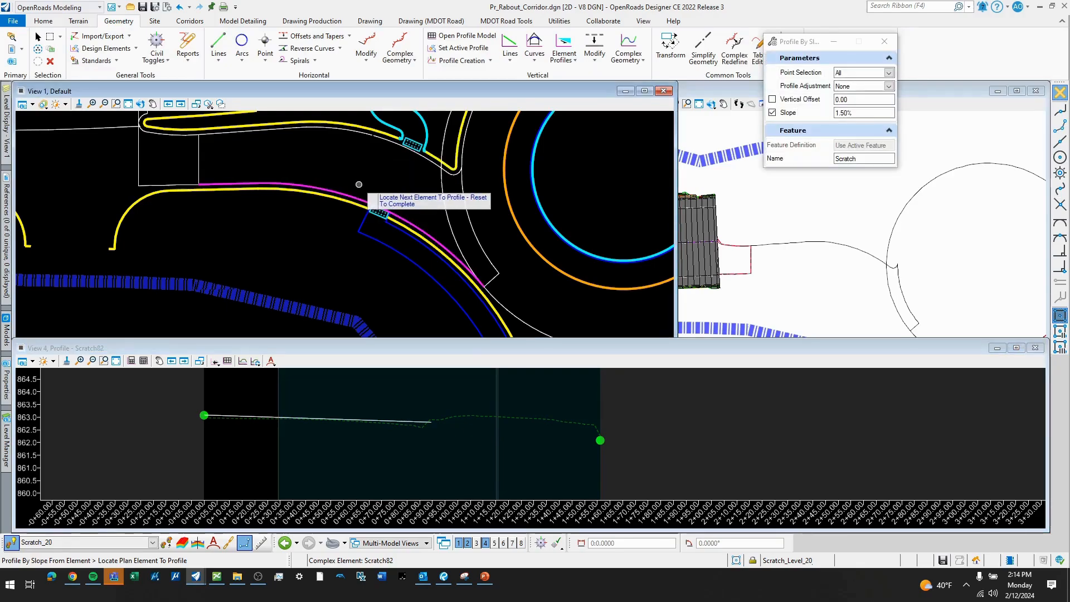
pyautogui.rightClick(359, 184)
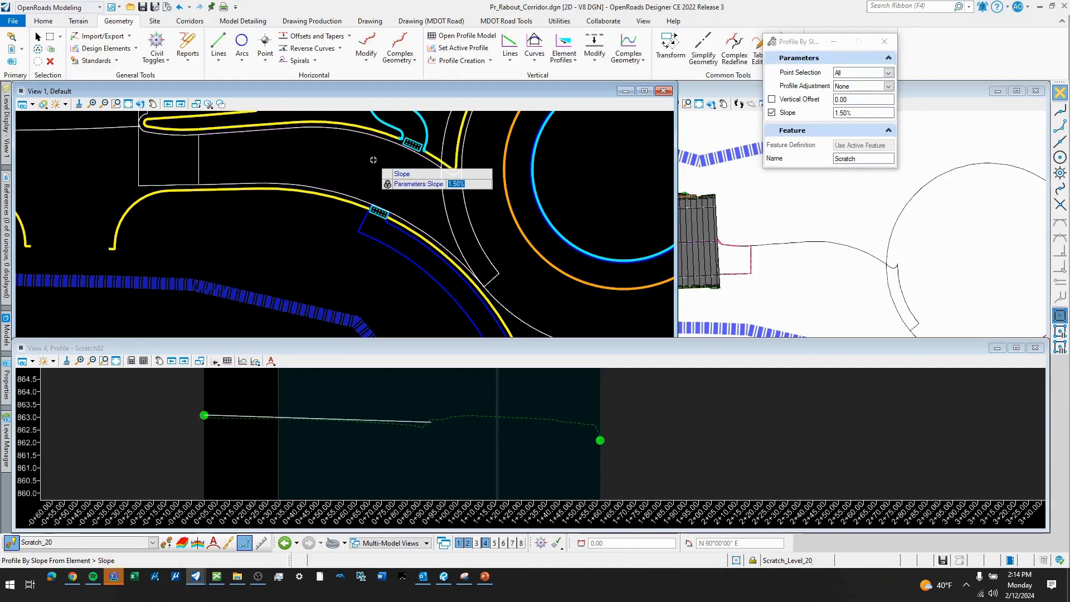
pyautogui.click(366, 160)
pyautogui.click(366, 160)
pyautogui.click(366, 159)
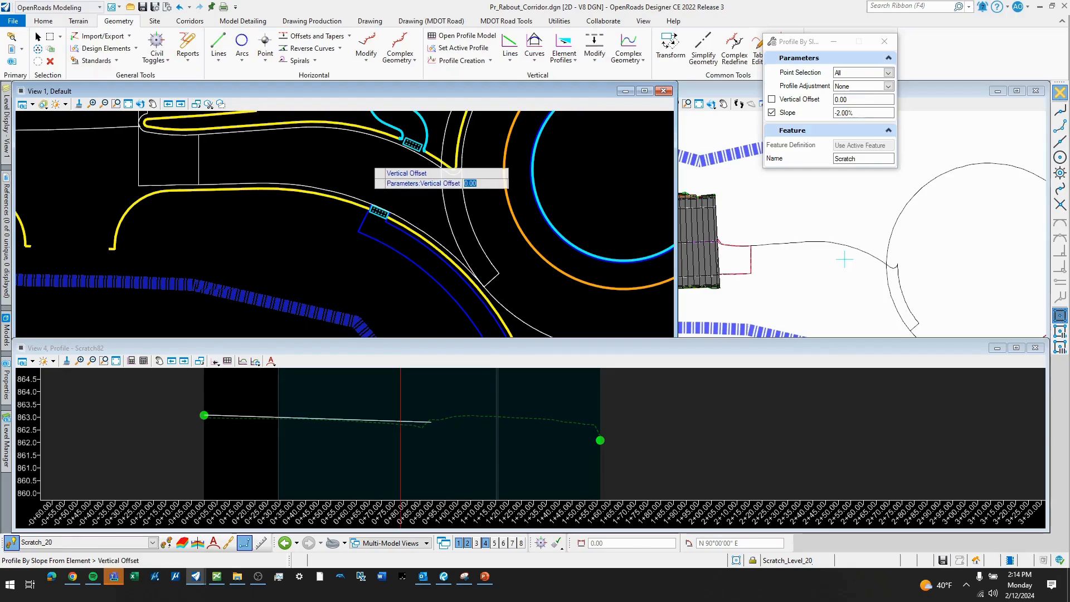
pyautogui.click(368, 161)
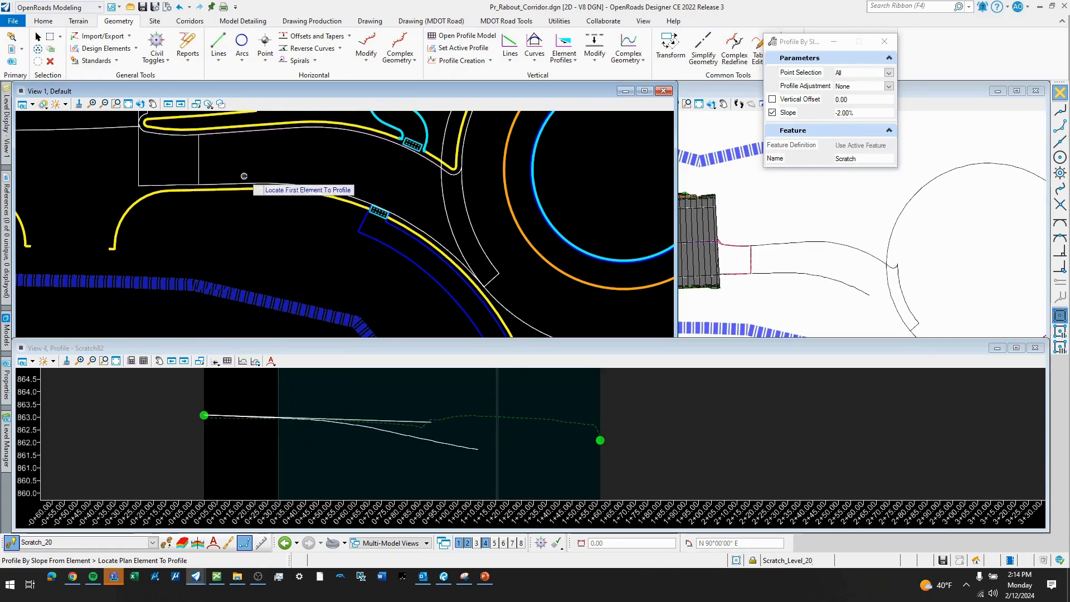
pyautogui.moveTo(535, 454); pyautogui.dragTo(518, 432, button='middle')
pyautogui.press('Escape')
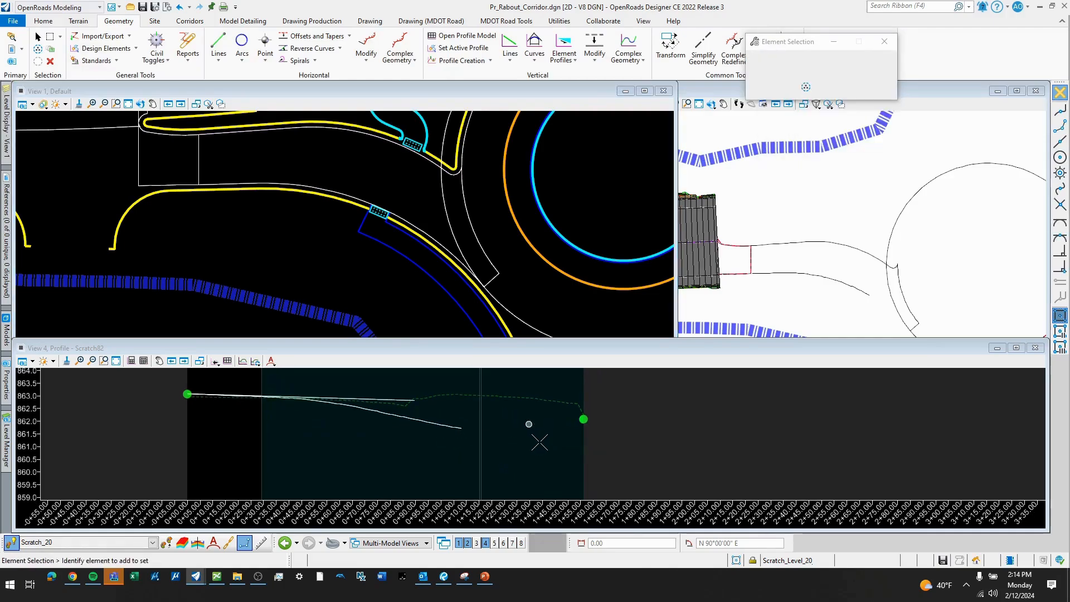
# - Draw a profile line about 128 ft long from the east intersection point back to the -0.30% line at a -0.70% slope
pyautogui.rightClick(478, 415)
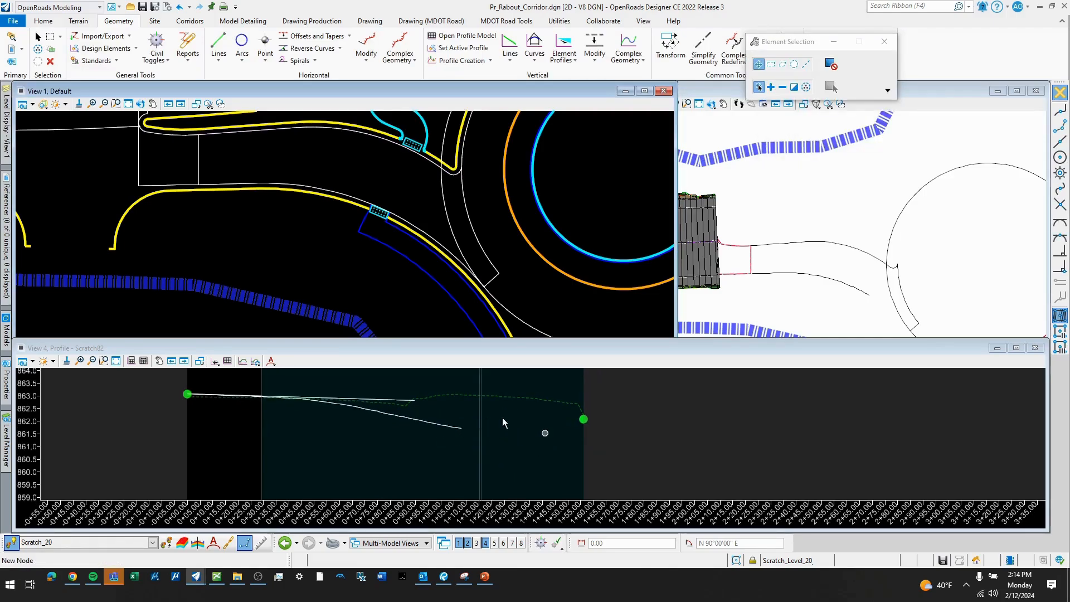
pyautogui.click(494, 430)
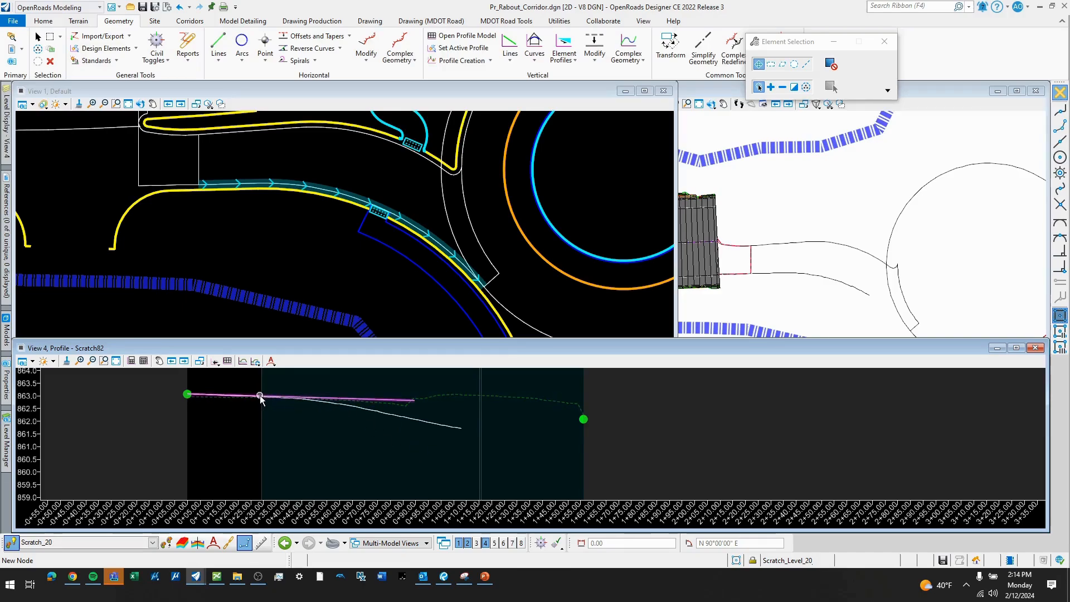
pyautogui.click(509, 61)
pyautogui.click(569, 74)
pyautogui.click(581, 421)
pyautogui.scroll(1, 264, 397)
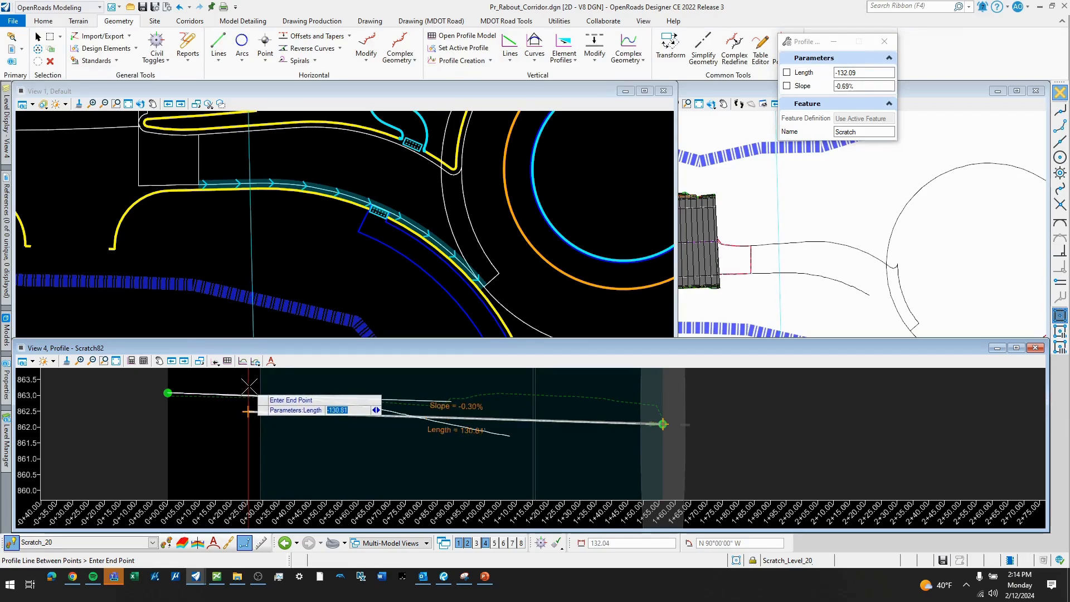
pyautogui.scroll(1, 254, 390)
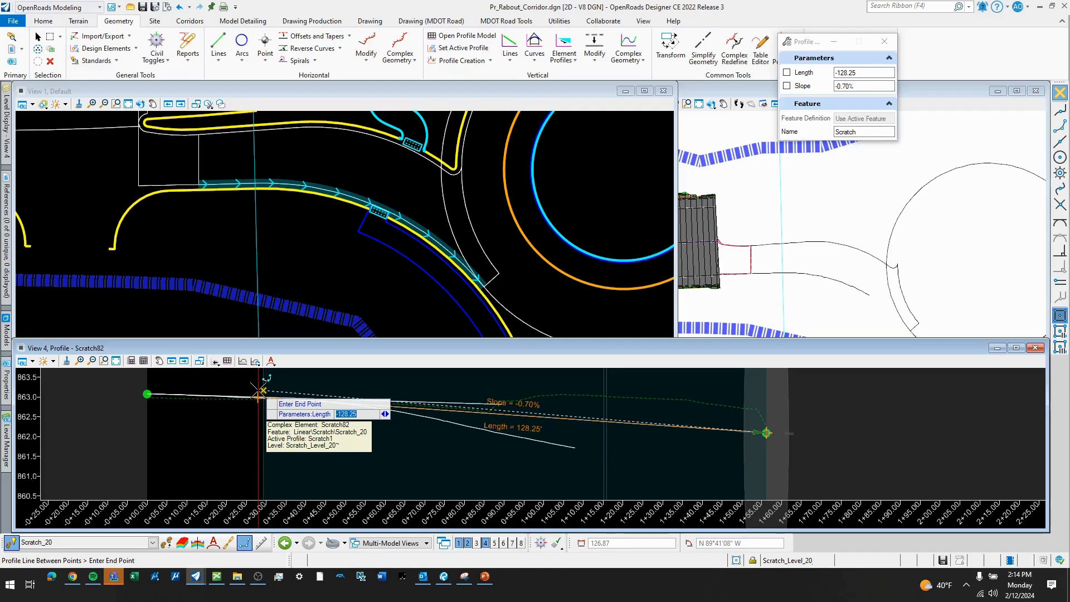
pyautogui.write('-')
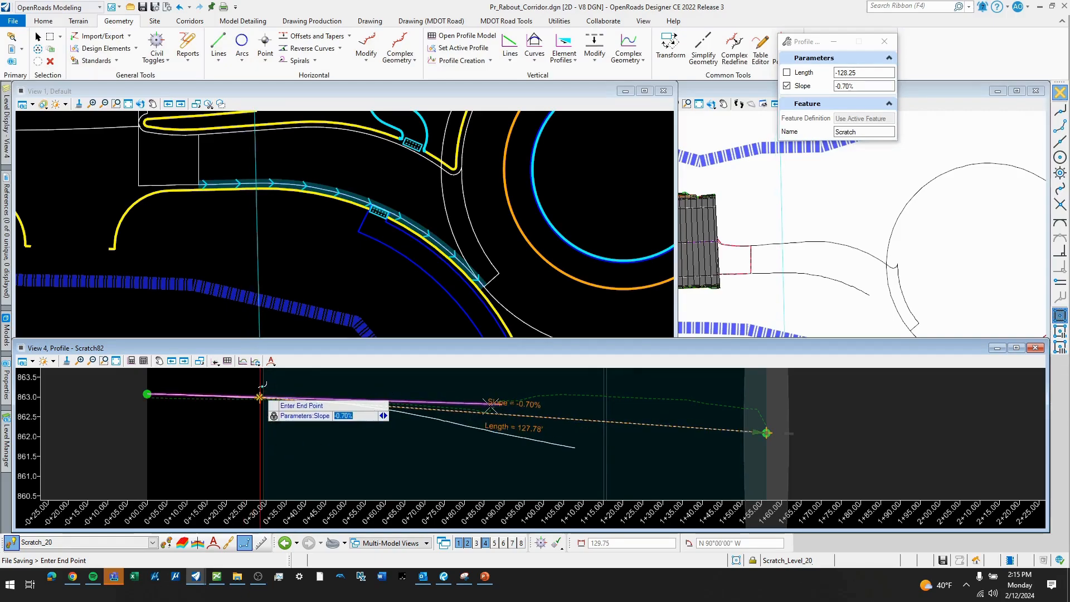
pyautogui.click(260, 397)
pyautogui.scroll(-3, 518, 432)
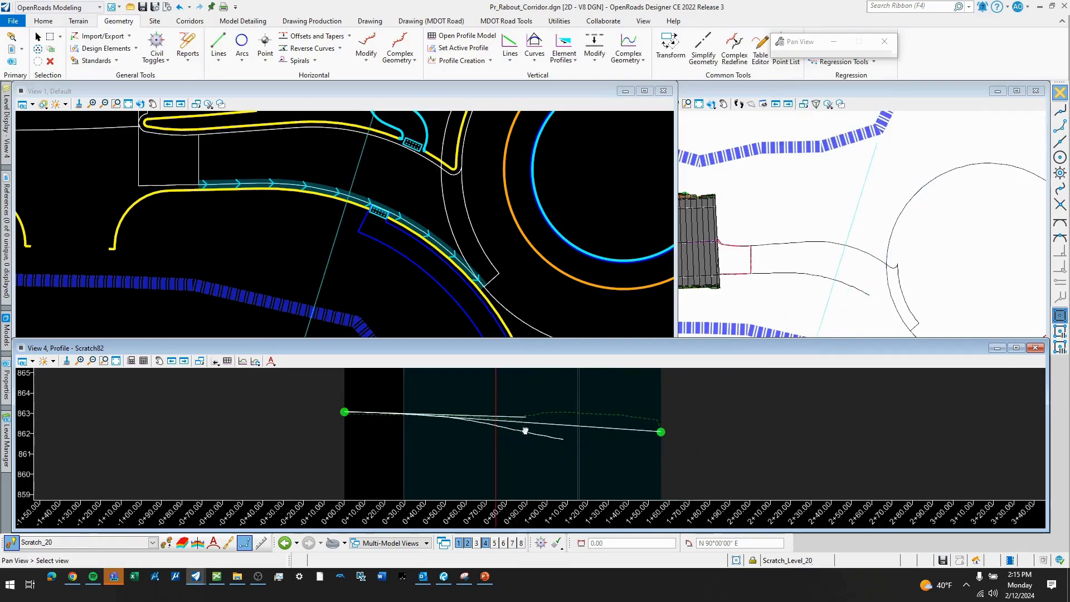
pyautogui.moveTo(518, 432); pyautogui.dragTo(585, 422, button='middle')
pyautogui.scroll(2, 514, 417)
pyautogui.press('Escape')
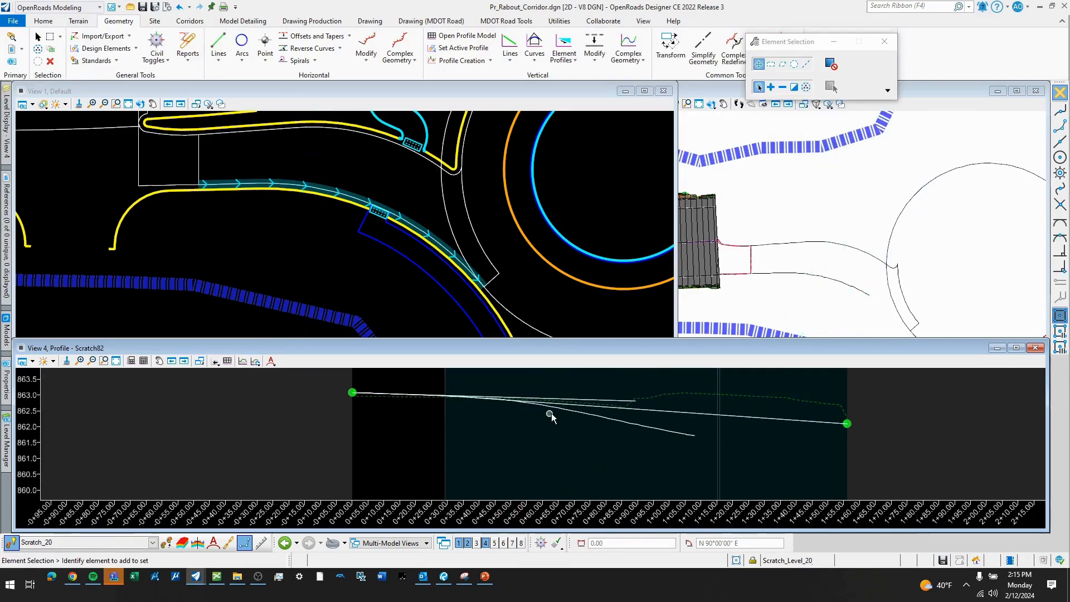
# - Set the slope of the profile line ending at the east intersection point to -0.75%, and save the design file
pyautogui.scroll(2, 551, 413)
pyautogui.click(566, 402)
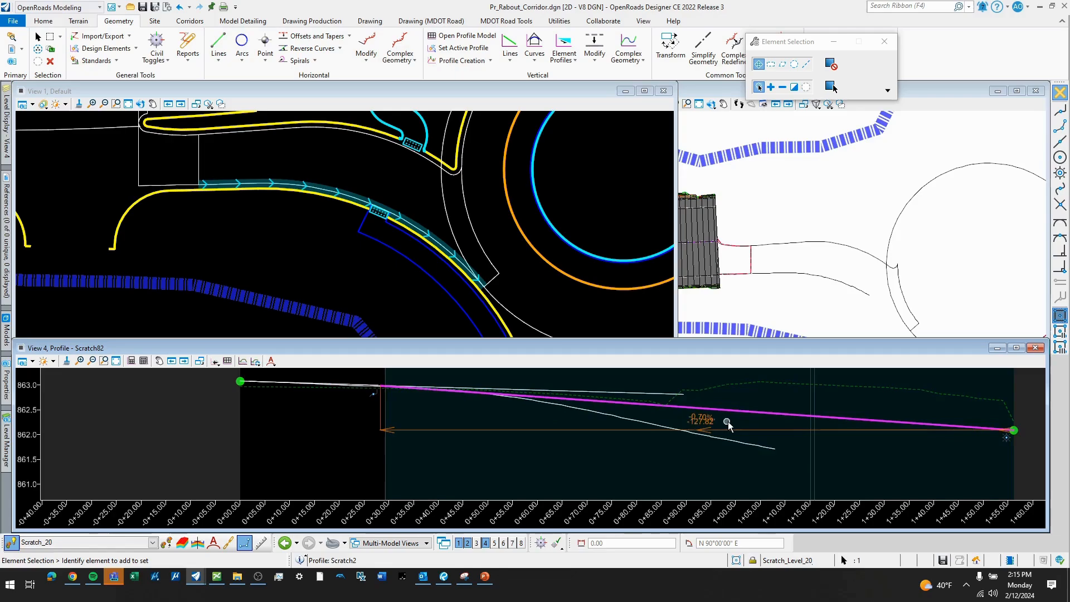
pyautogui.scroll(2, 719, 418)
pyautogui.click(687, 411)
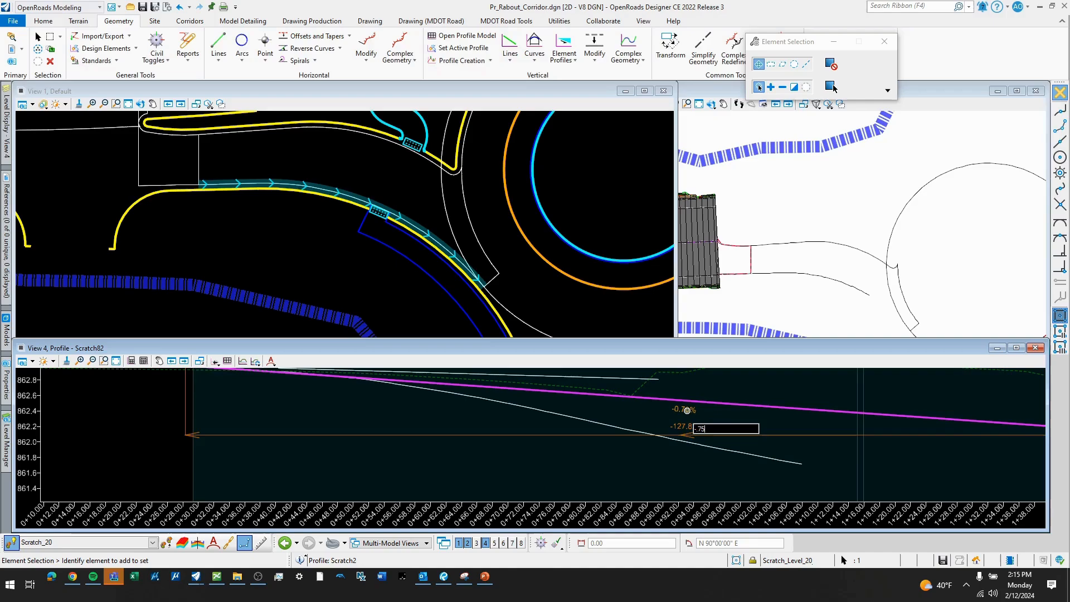
pyautogui.press('Return')
pyautogui.scroll(-2, 617, 429)
pyautogui.click(550, 451)
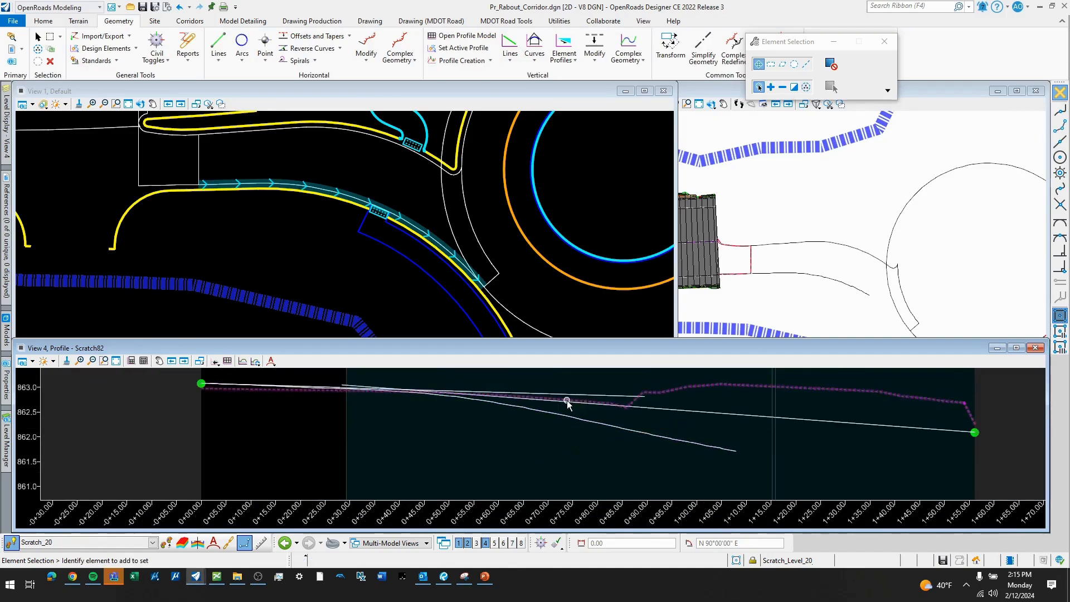
pyautogui.click(569, 396)
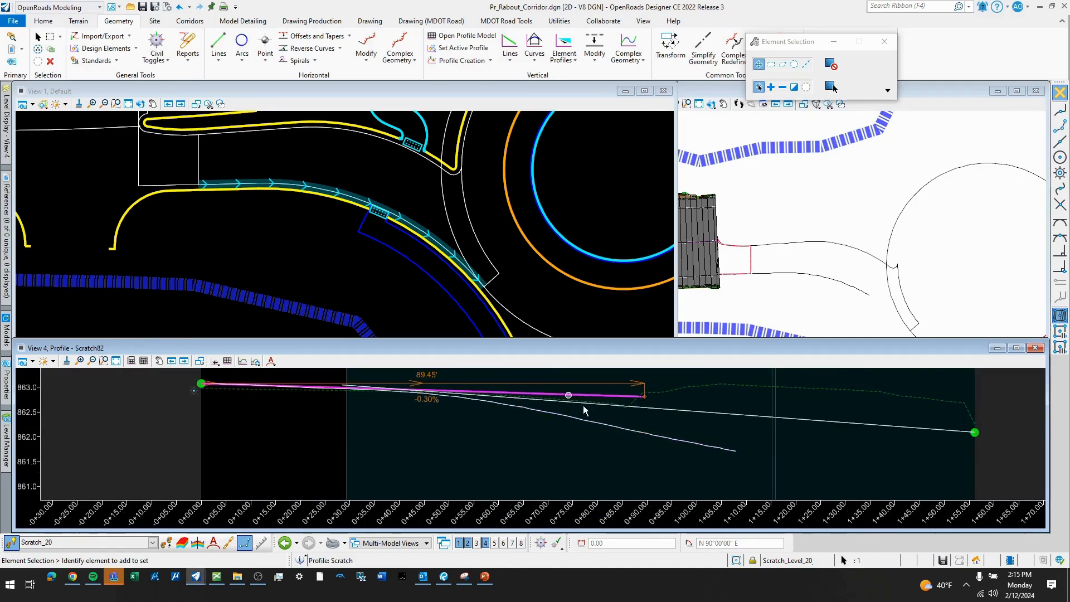
pyautogui.click(543, 454)
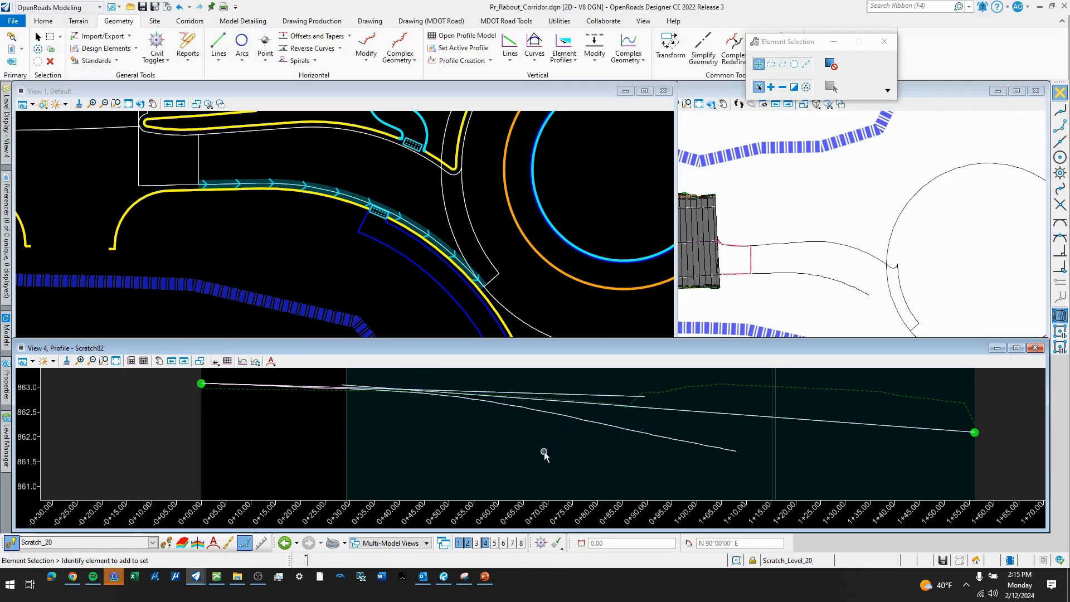
pyautogui.hotkey('ctrl', 's')
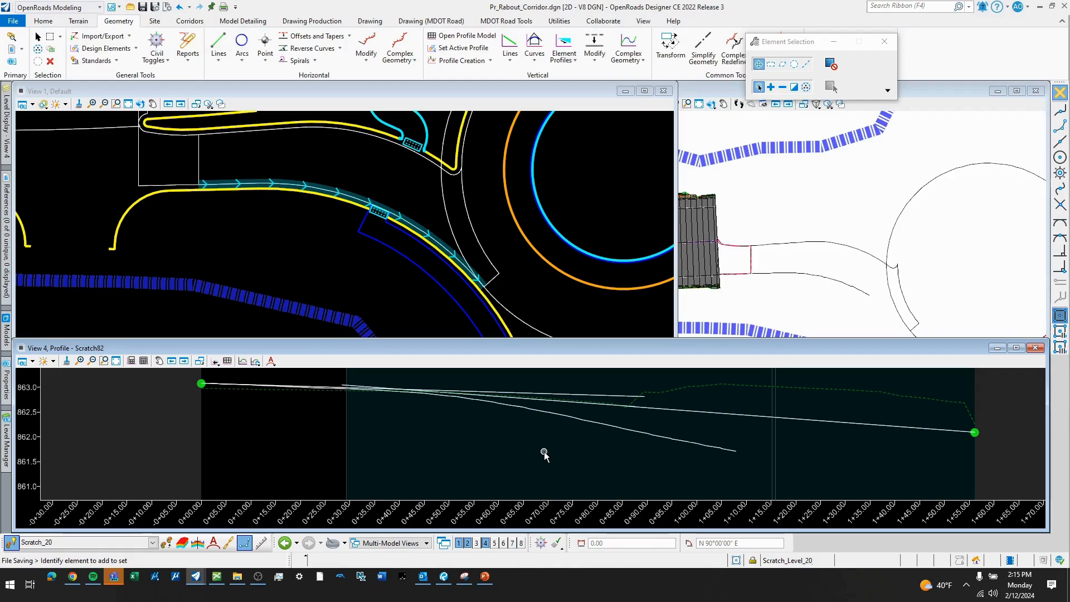
# - Join the -0.30% and -0.75% profile lines with a 50 ft long parabola between elements, trimming both lines
pyautogui.scroll(-2, 482, 432)
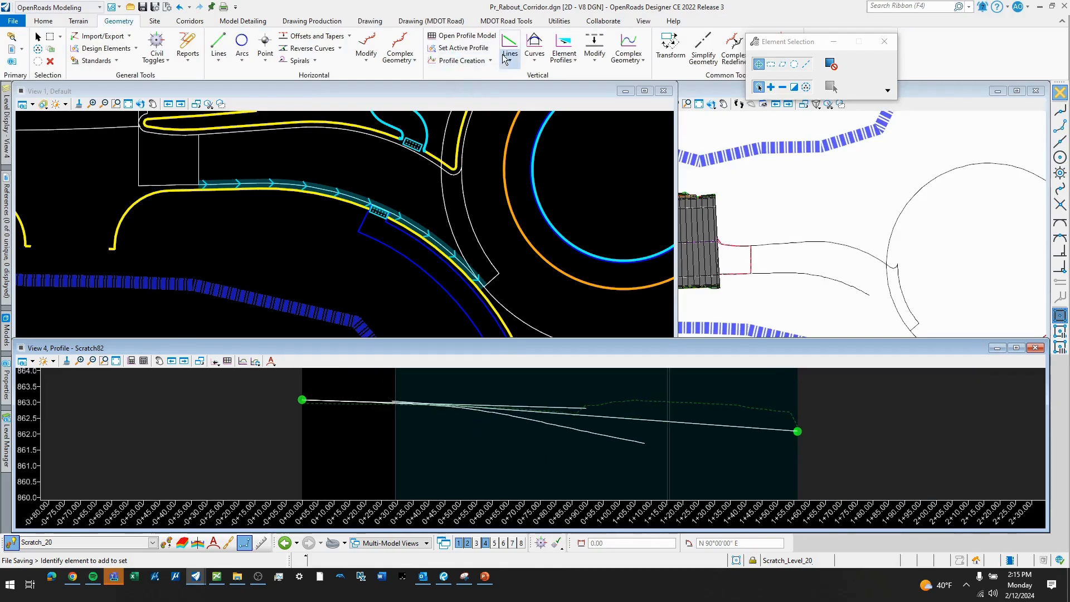
pyautogui.click(534, 49)
pyautogui.moveTo(580, 118)
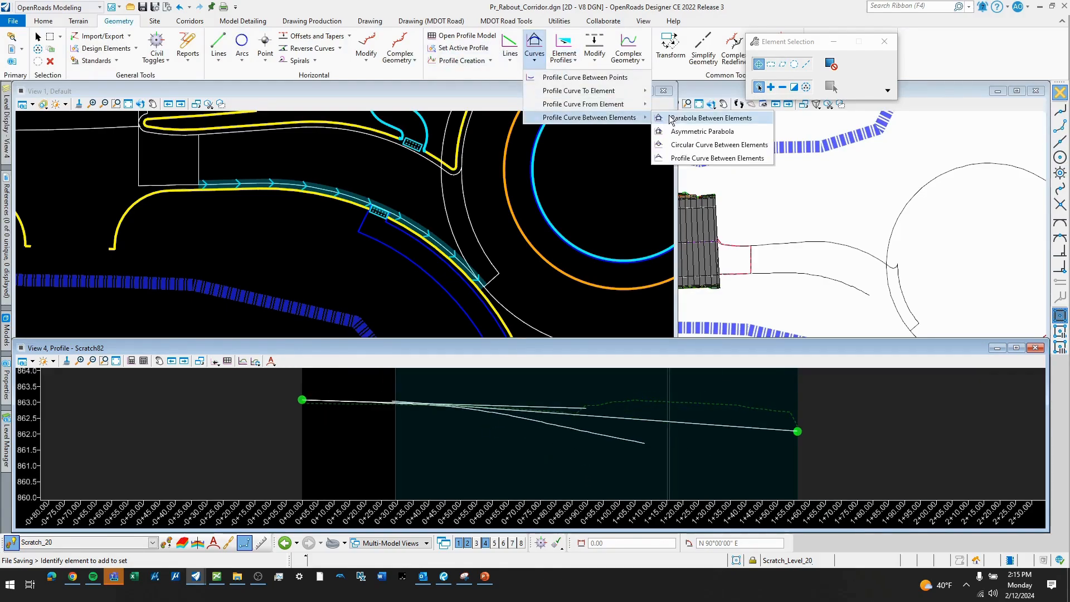
pyautogui.click(664, 120)
pyautogui.scroll(3, 399, 397)
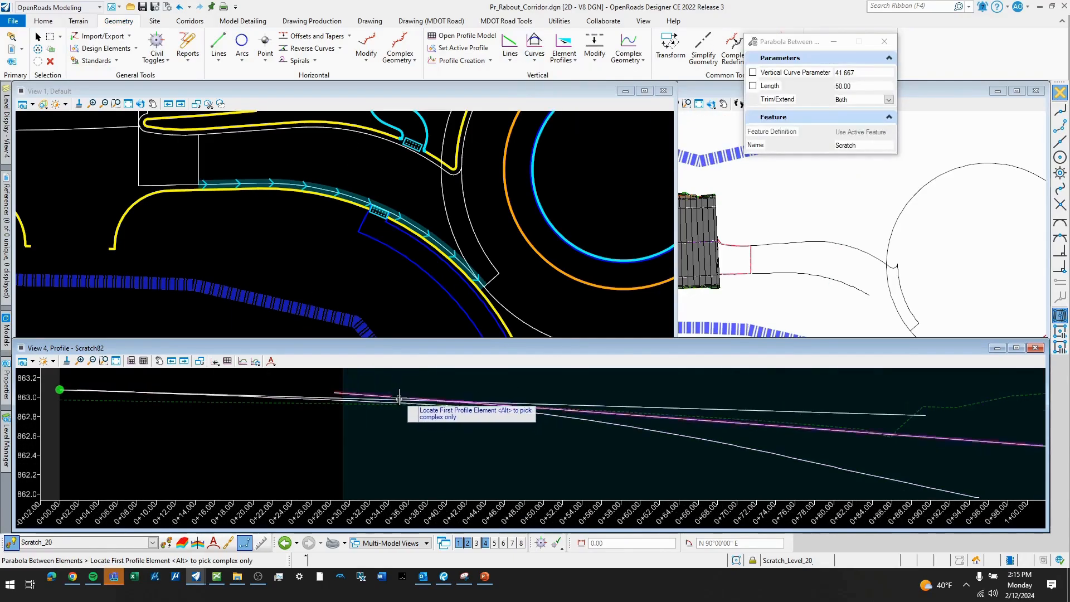
pyautogui.click(584, 402)
pyautogui.click(568, 441)
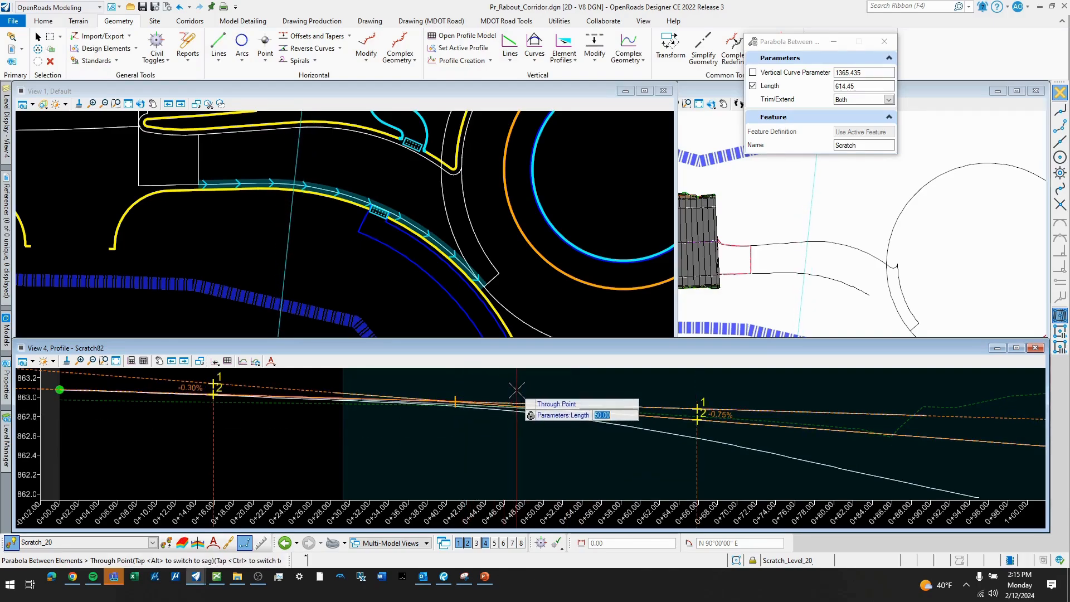
pyautogui.press('Return')
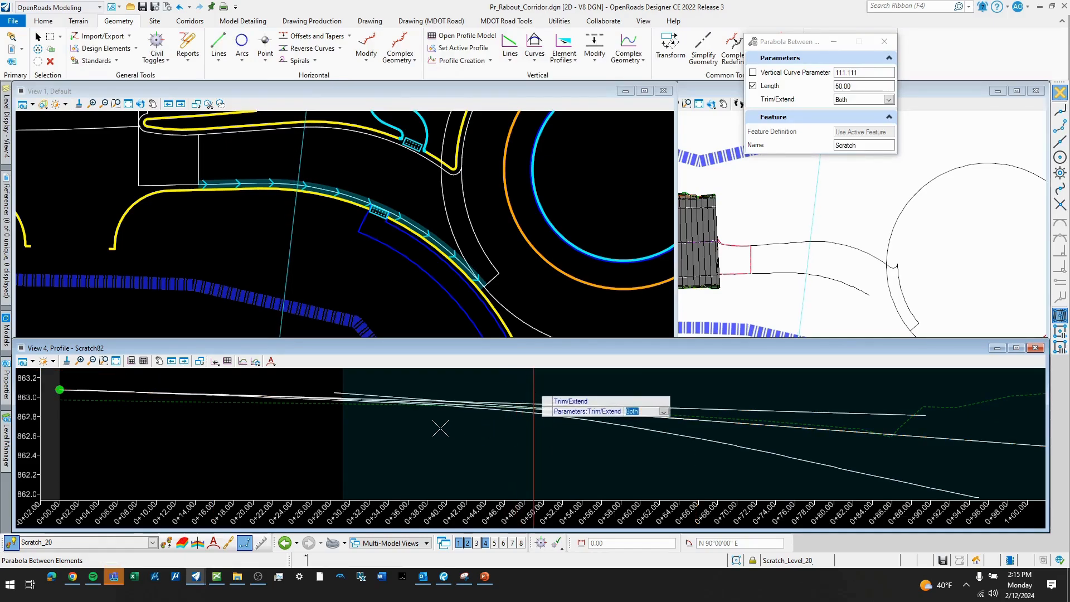
pyautogui.click(458, 423)
pyautogui.scroll(-2, 500, 421)
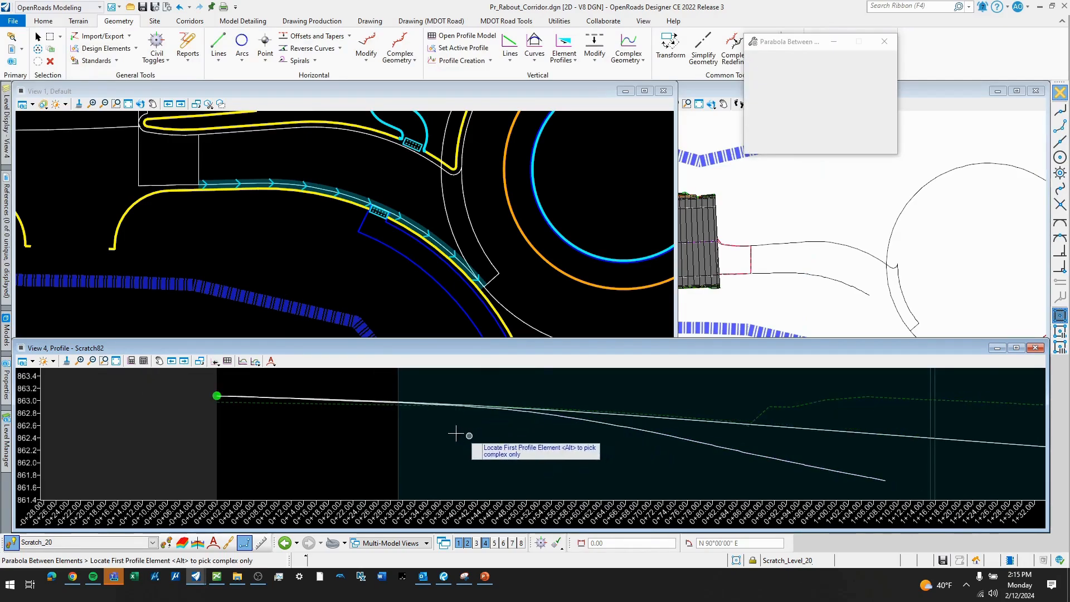
pyautogui.scroll(-4, 411, 421)
pyautogui.moveTo(657, 467); pyautogui.dragTo(614, 453, button='middle')
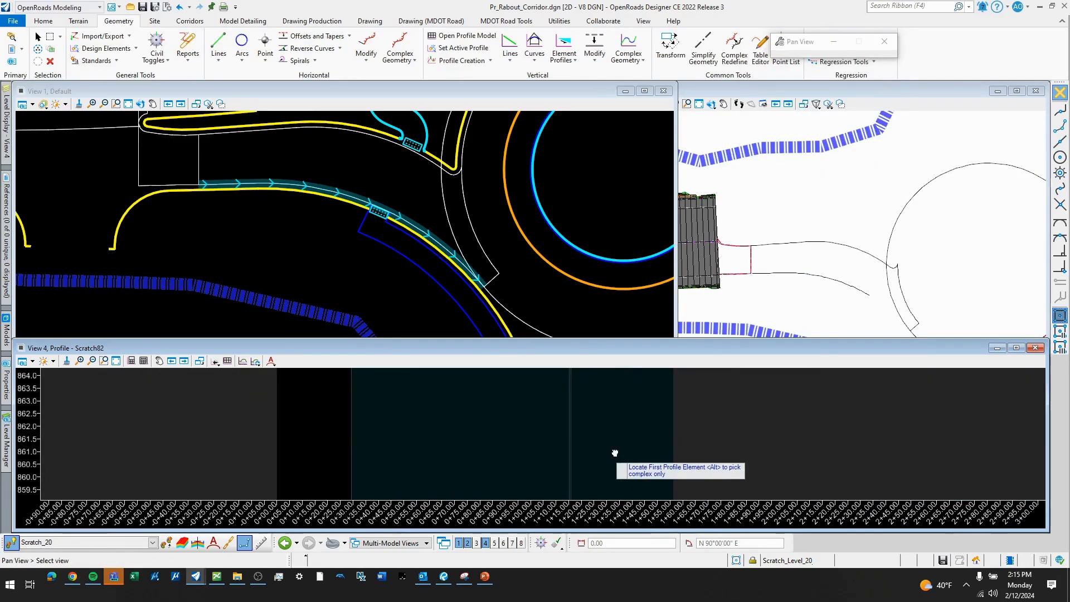
pyautogui.press('Escape')
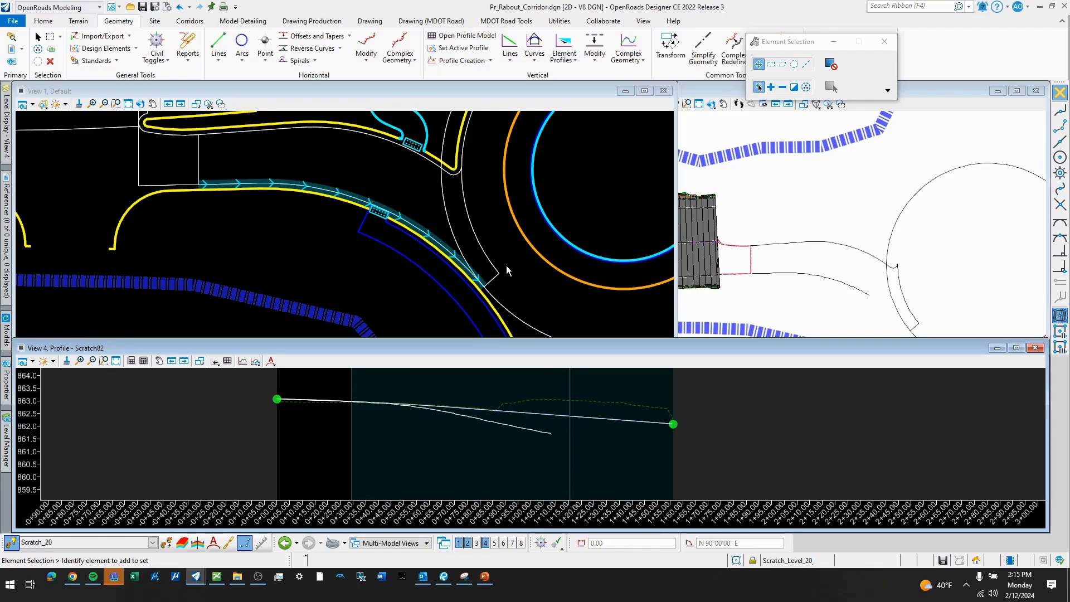
# - Delete the profile projected by slope from the northern edge in the southern pavement edge's profile model
pyautogui.scroll(-2, 409, 207)
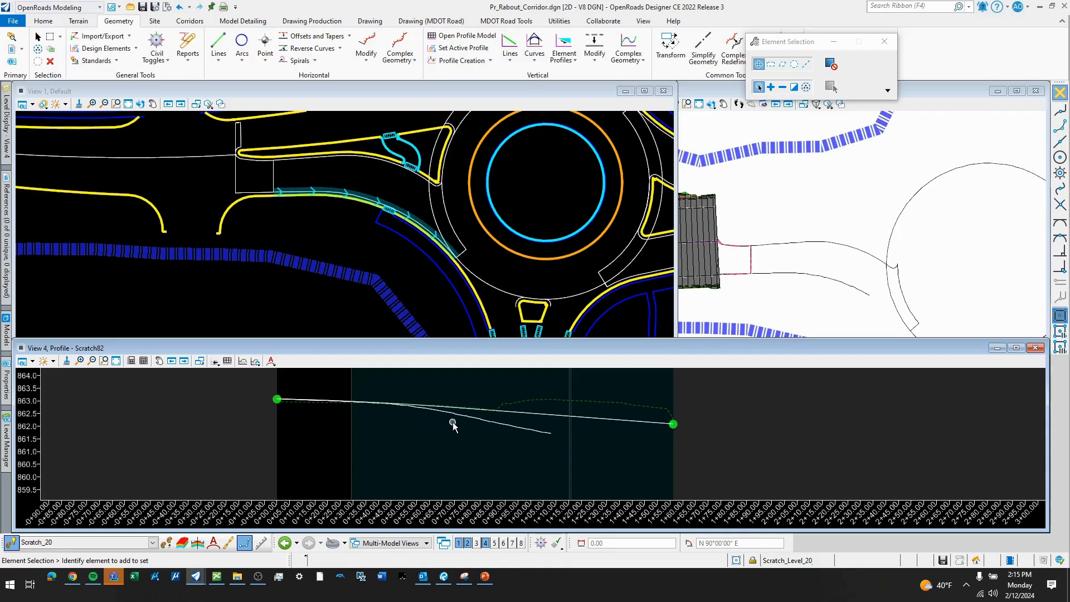
pyautogui.click(393, 403)
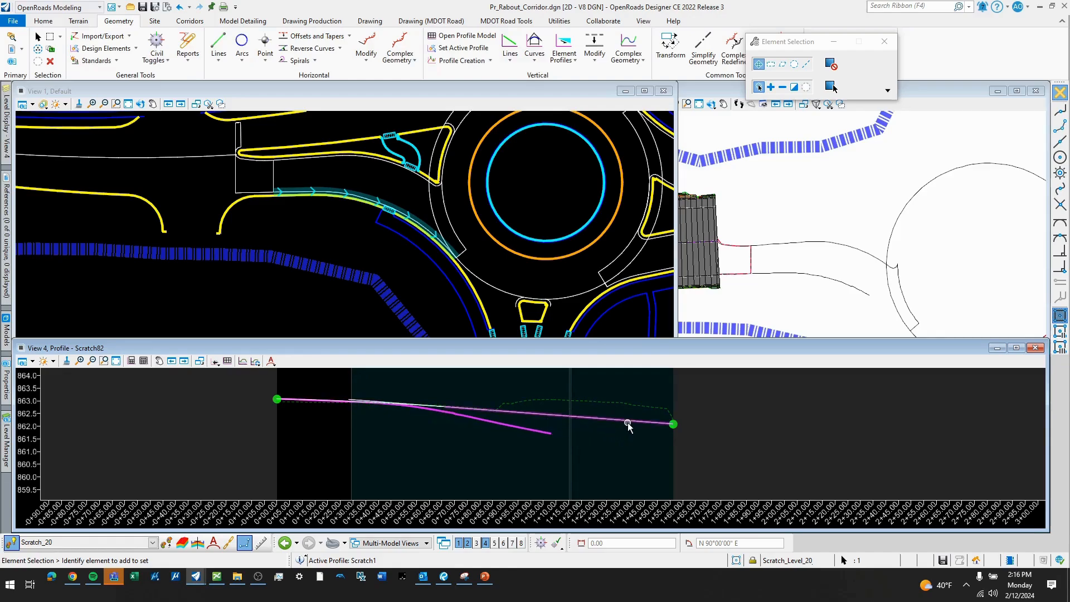
pyautogui.press('Delete')
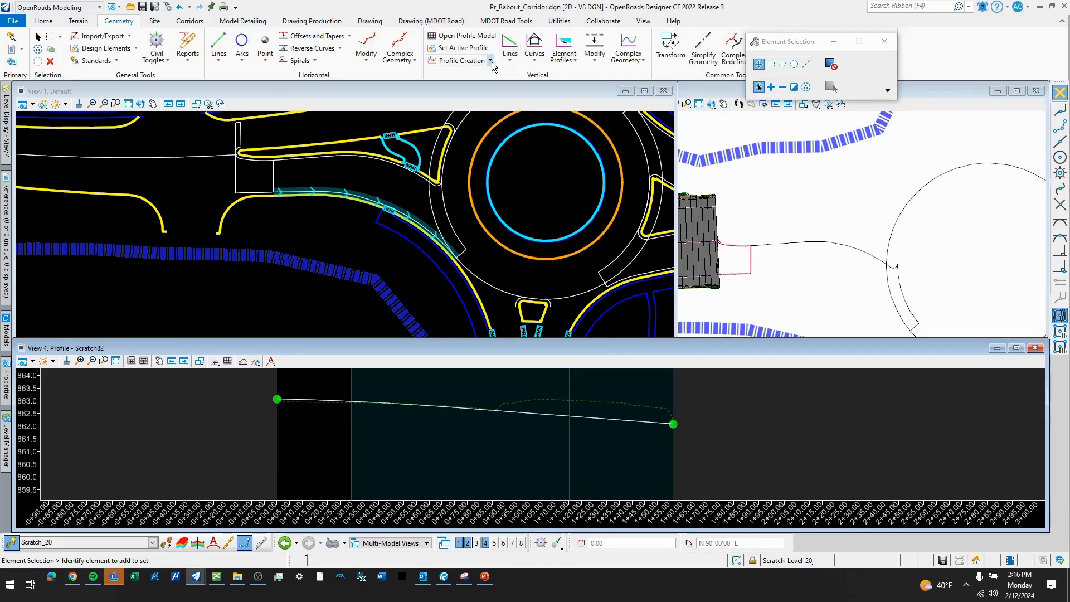
# - Combine the two tangent lines and the parabola into one complex profile by elements
pyautogui.click(623, 60)
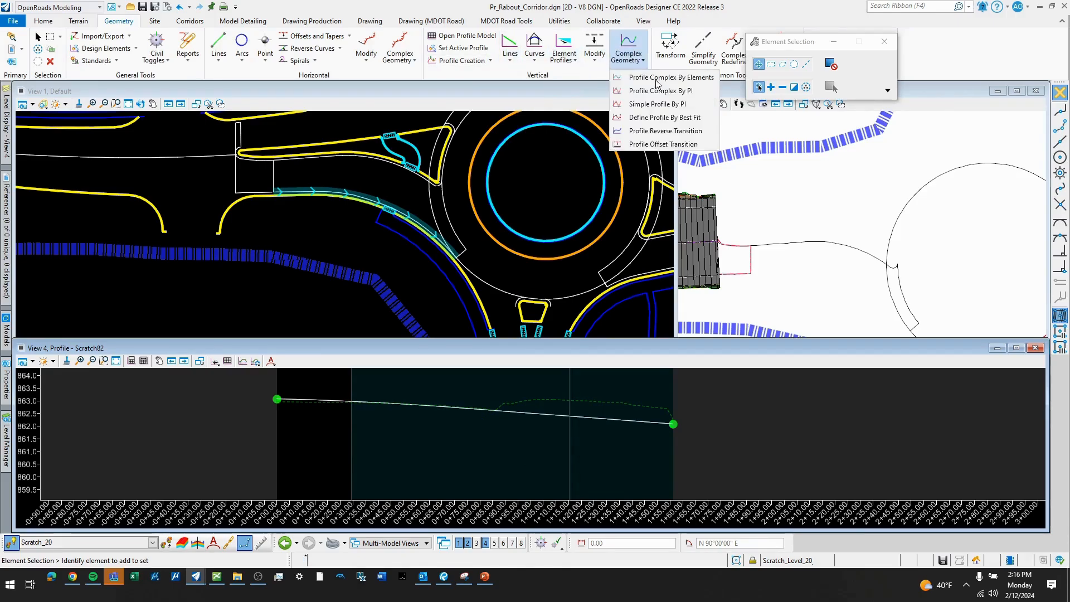
pyautogui.click(646, 78)
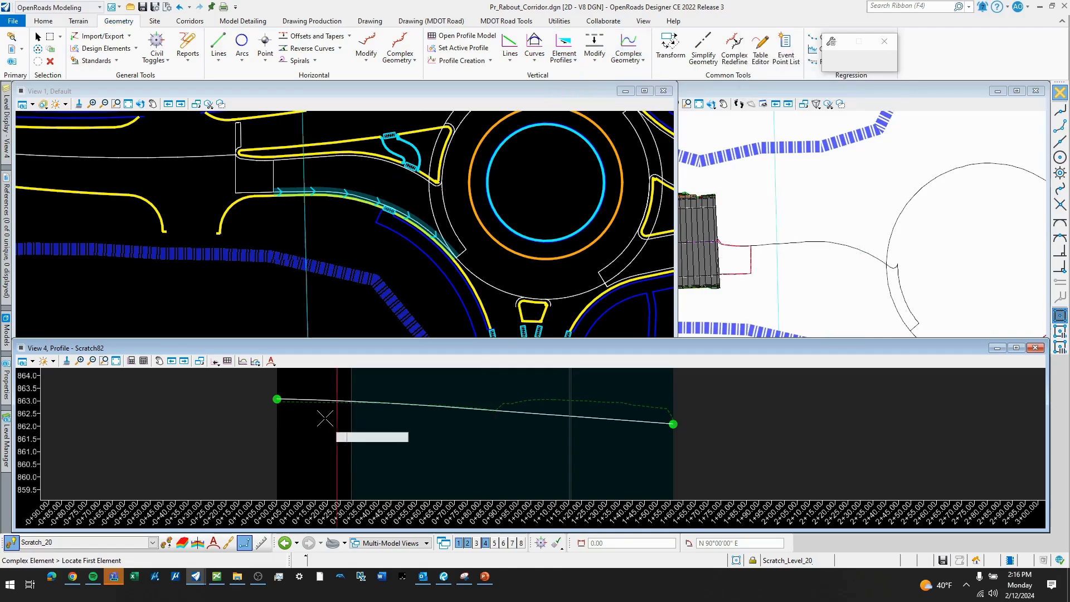
pyautogui.click(290, 399)
pyautogui.click(491, 435)
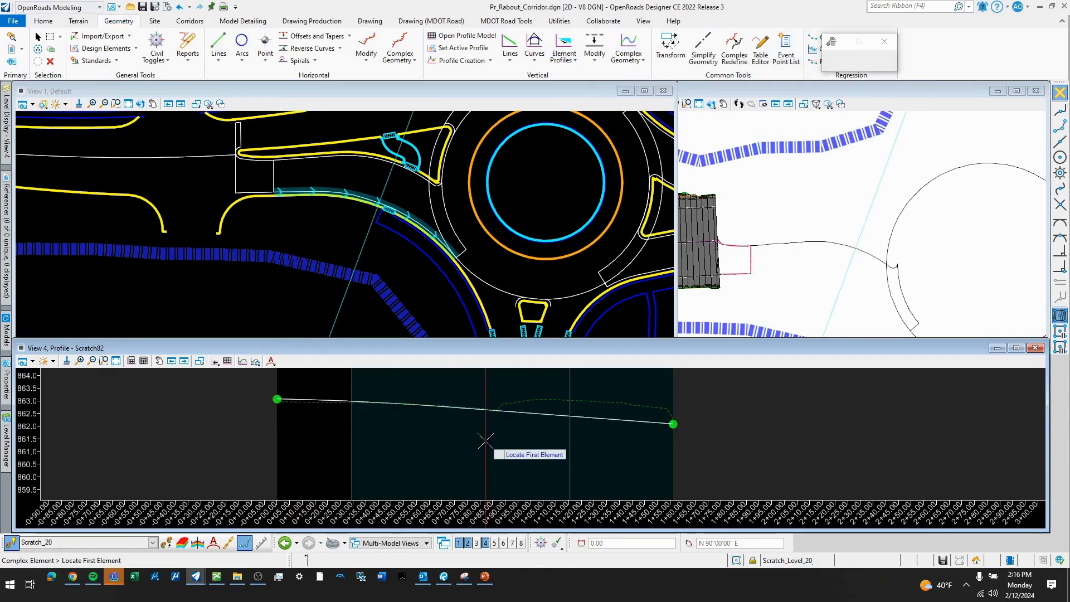
pyautogui.press('Escape')
# - Set the combined line-parabola-line profile as the active profile of the southern pavement edge
pyautogui.click(530, 419)
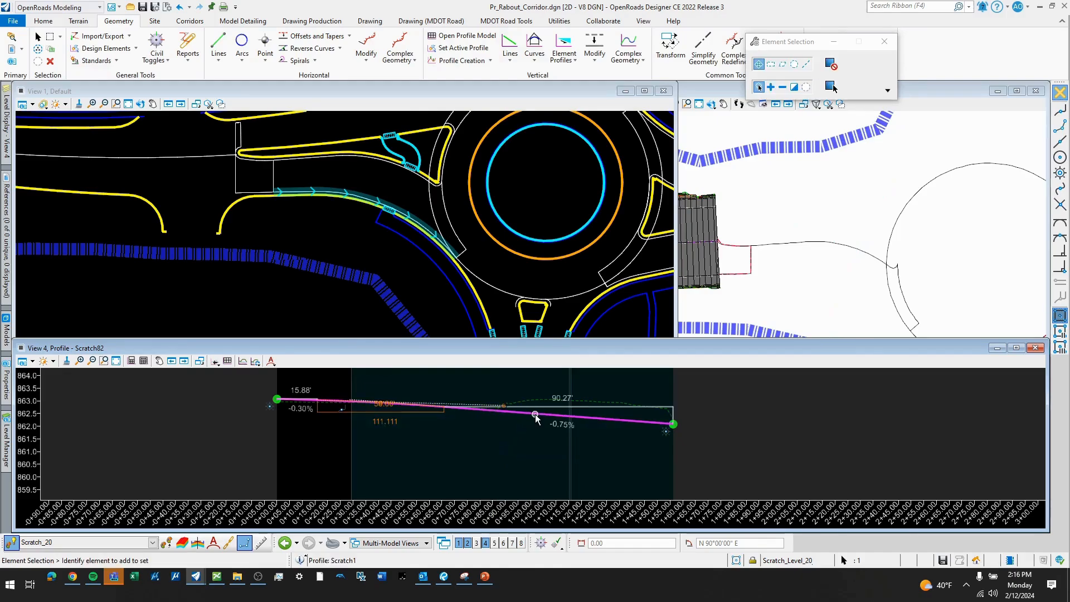
pyautogui.scroll(1, 532, 419)
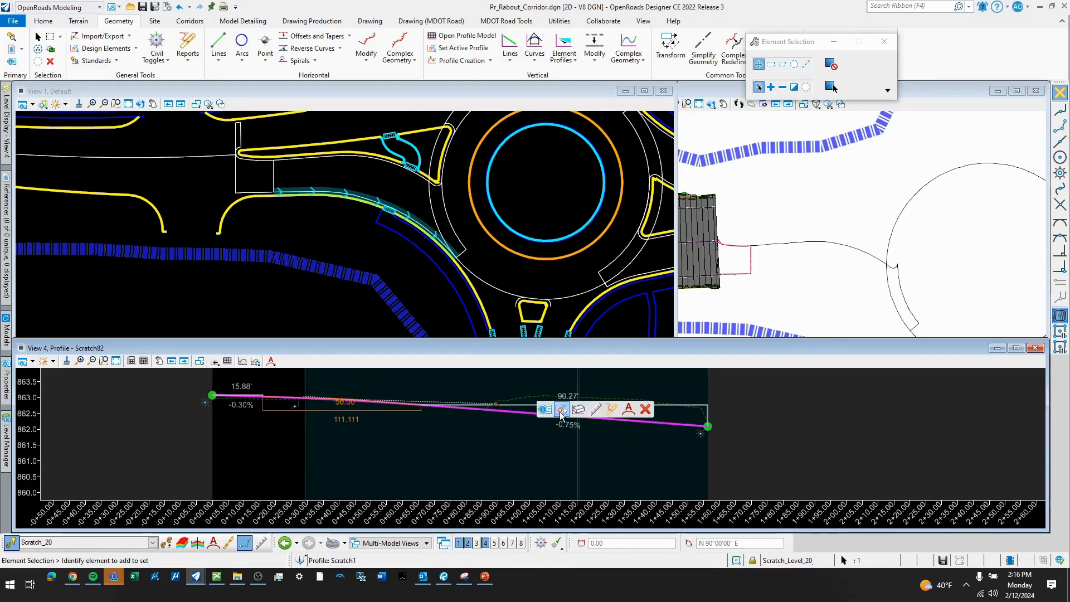
pyautogui.click(561, 410)
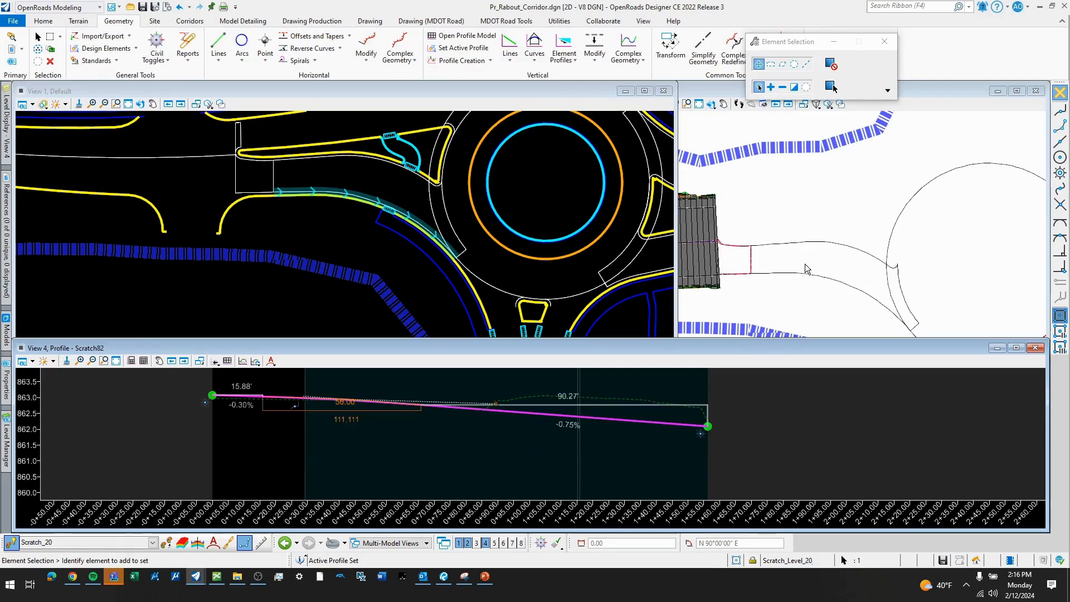
# - Examine the west approach's edges and circulating arcs around the roundabout in the 3D and plan views
pyautogui.click(787, 294)
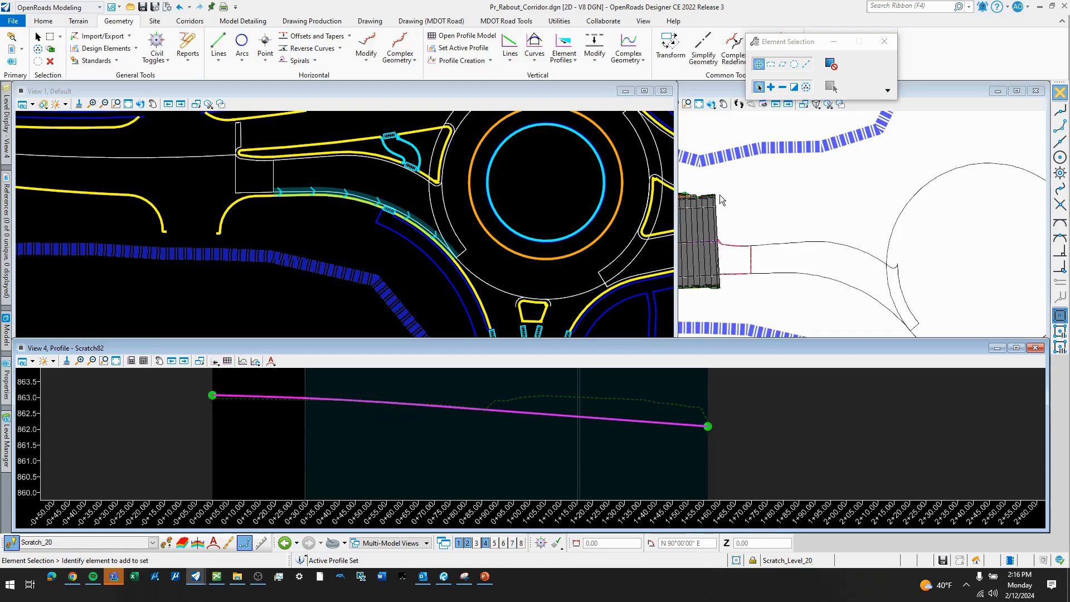
pyautogui.scroll(-1, 720, 195)
pyautogui.scroll(1, 858, 273)
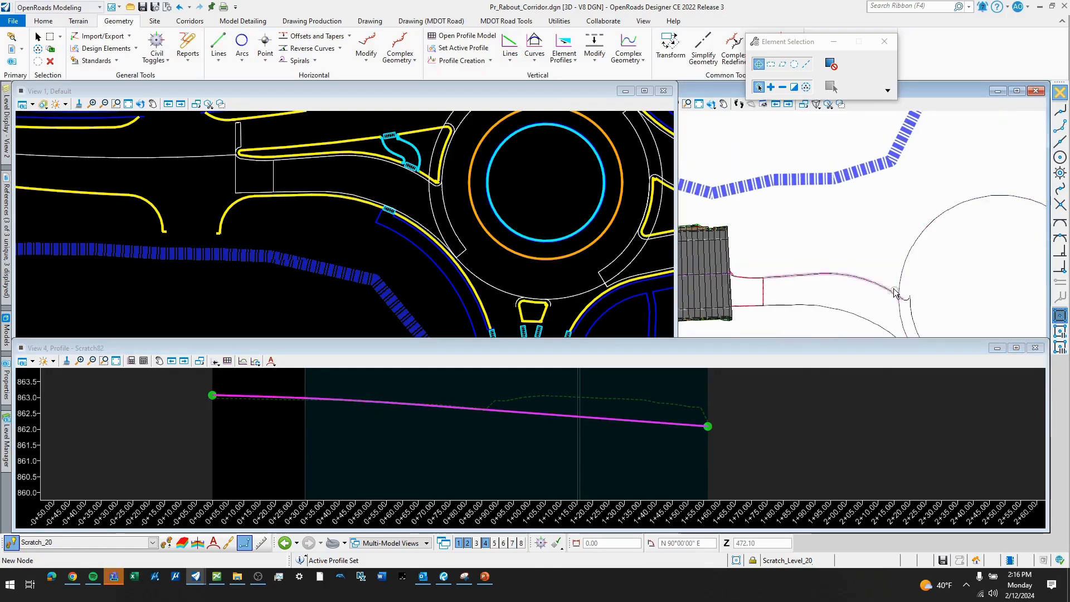
pyautogui.moveTo(798, 211); pyautogui.dragTo(802, 203, button='middle')
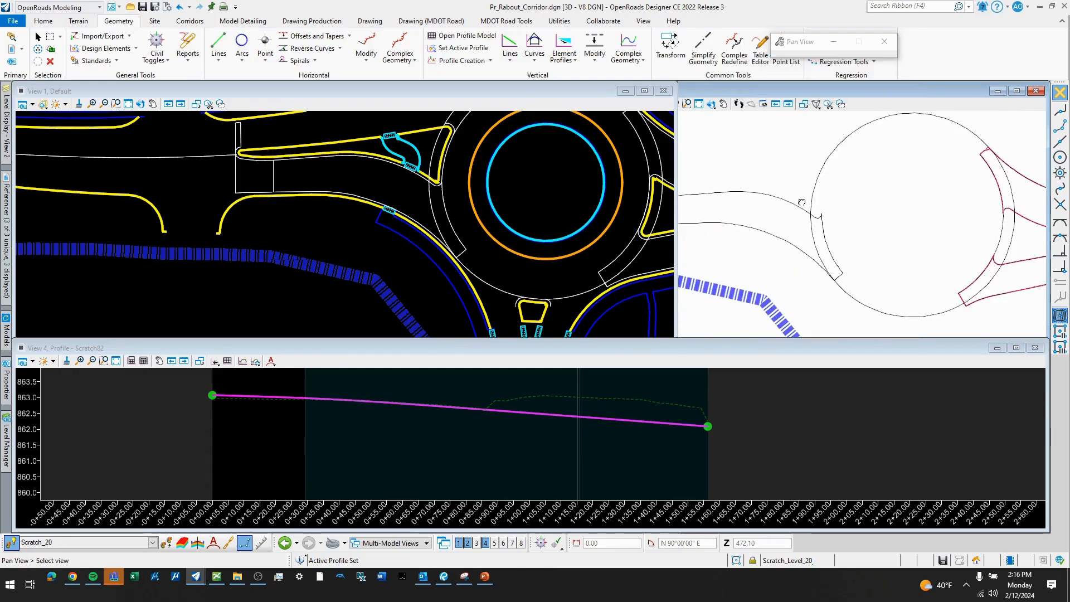
pyautogui.moveTo(847, 229); pyautogui.dragTo(892, 243, button='middle')
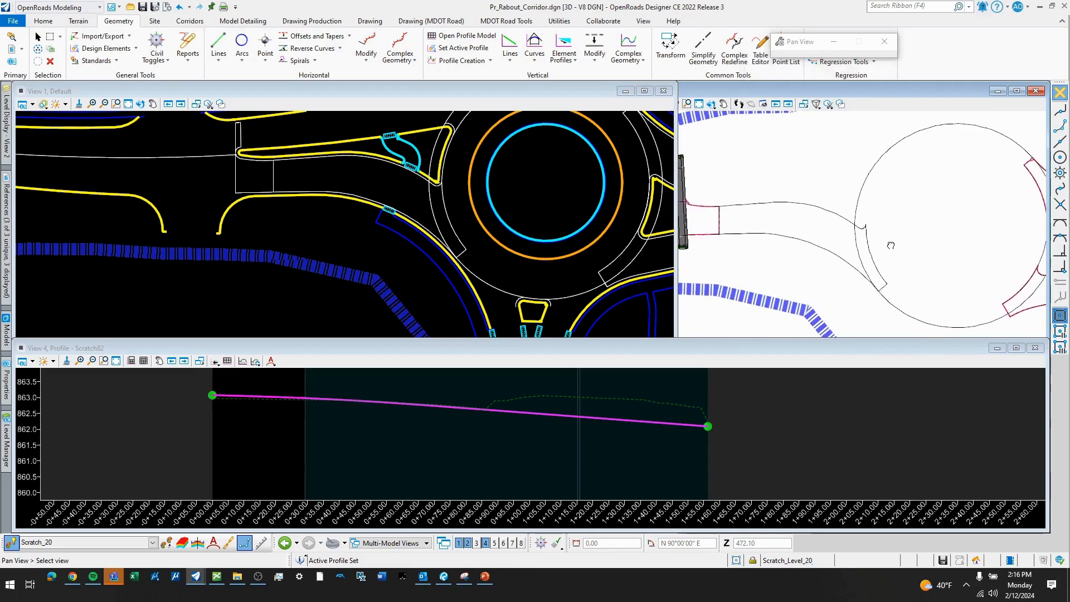
pyautogui.scroll(-3, 503, 200)
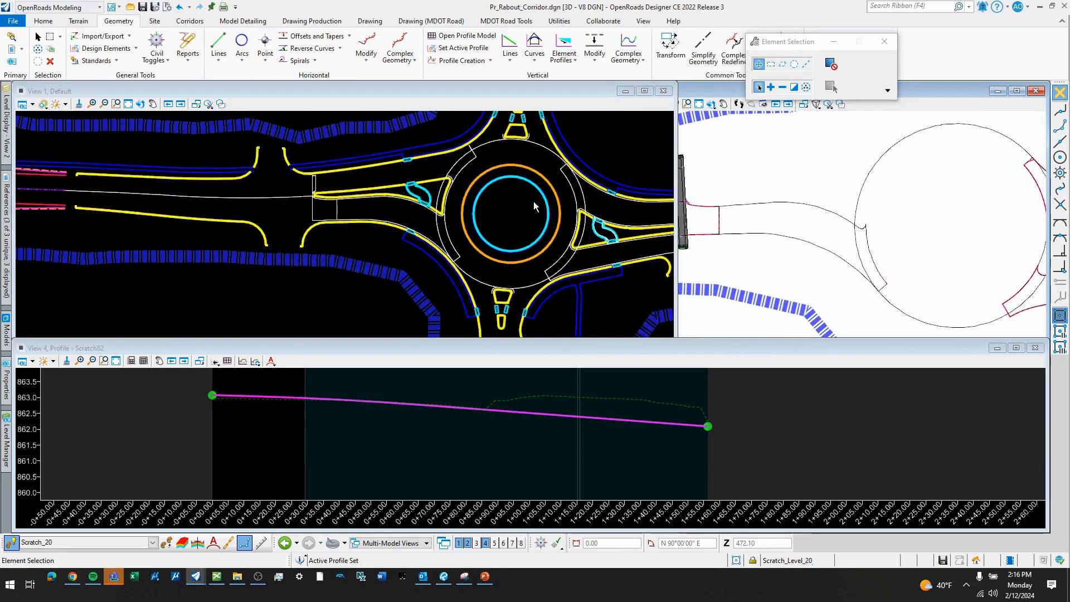
pyautogui.scroll(2, 470, 196)
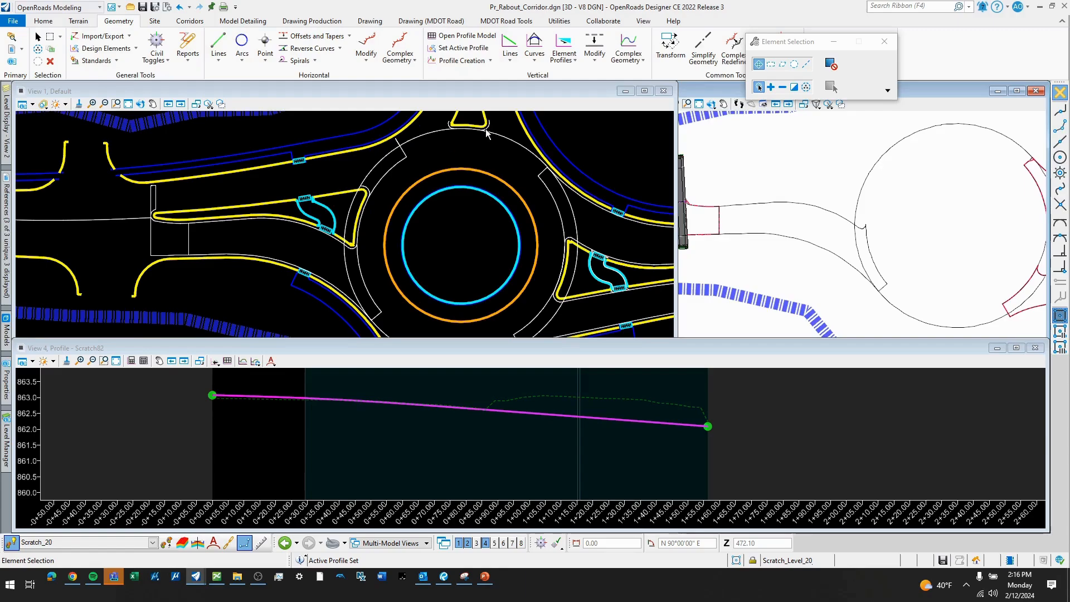
pyautogui.scroll(-1, 485, 128)
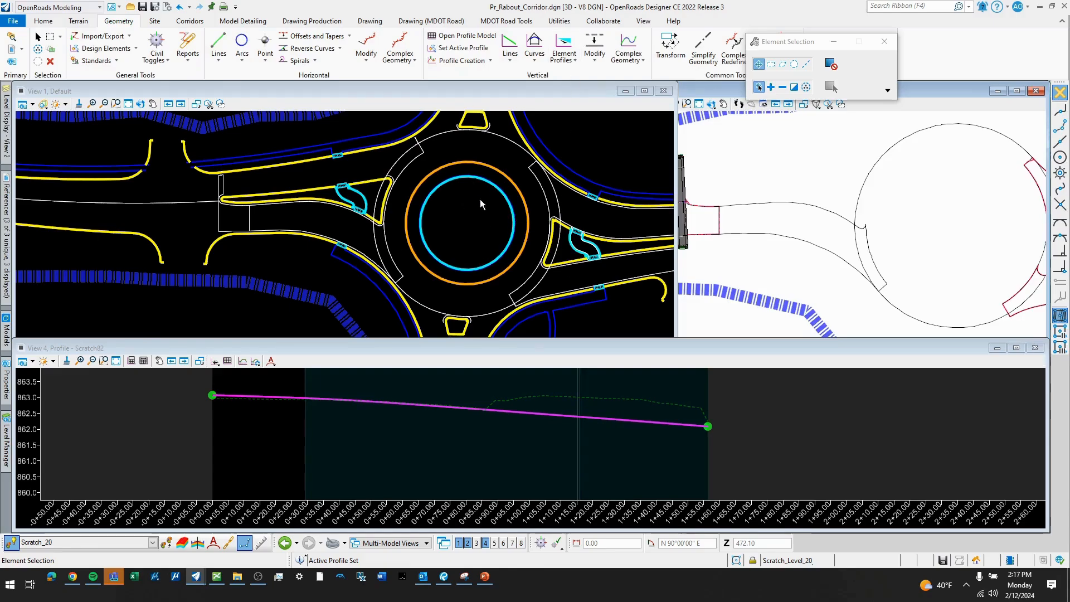
# - Apply the Splitter Island TravelWay surface template, with linear features disabled, to the main terrain of the east leg's northern roadway
pyautogui.scroll(-1, 386, 269)
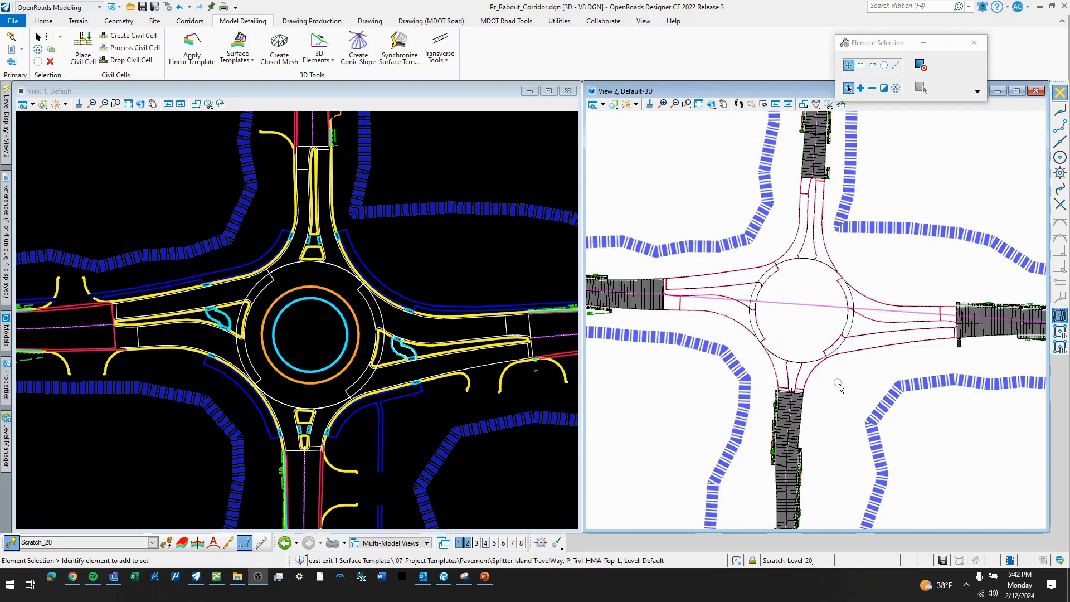
pyautogui.scroll(2, 885, 345)
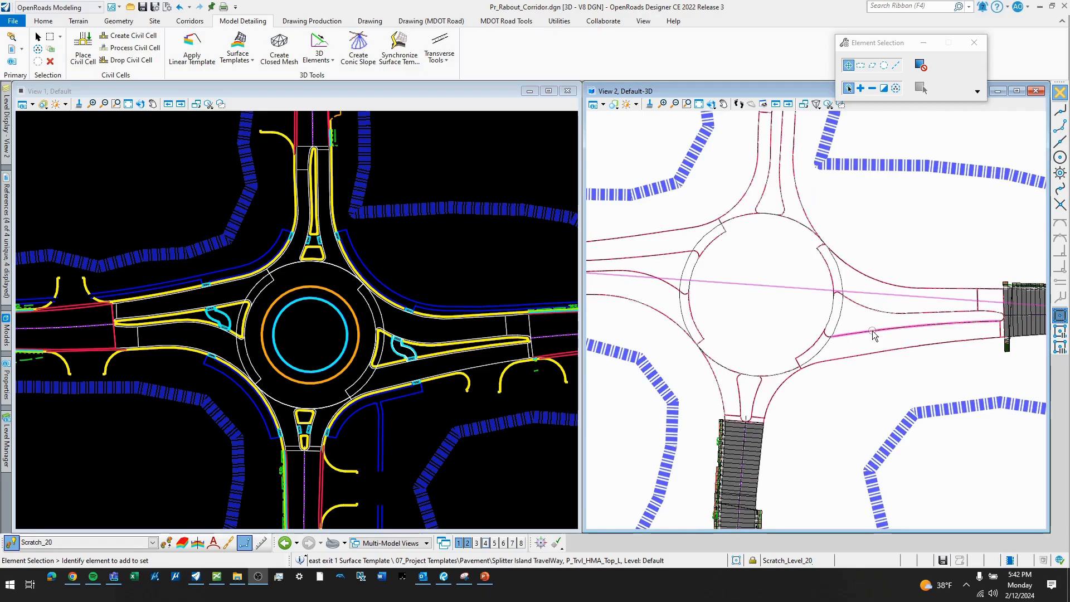
pyautogui.scroll(-2, 887, 371)
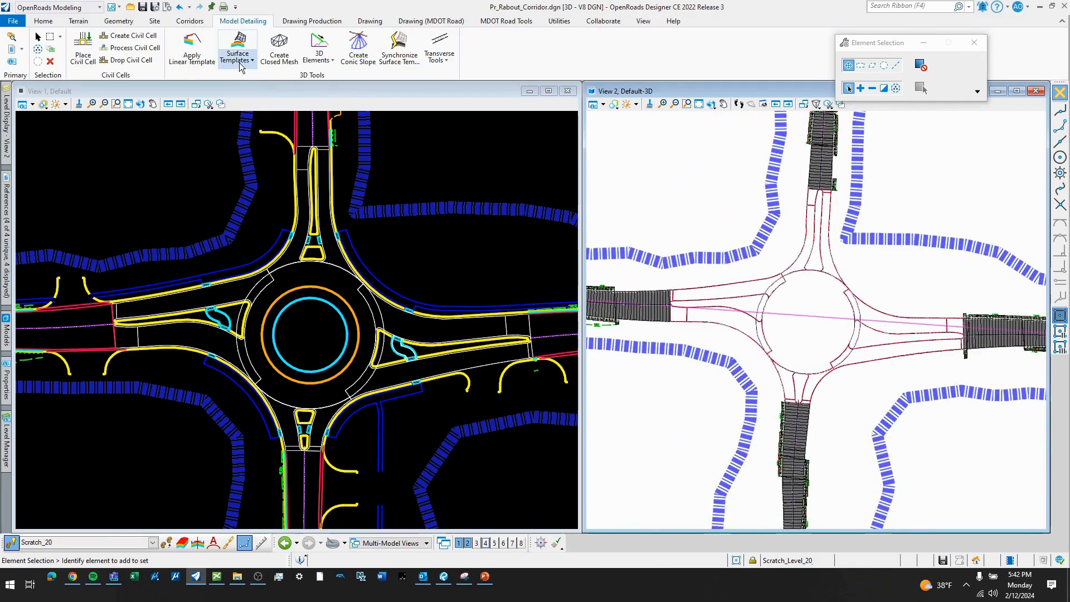
pyautogui.click(240, 62)
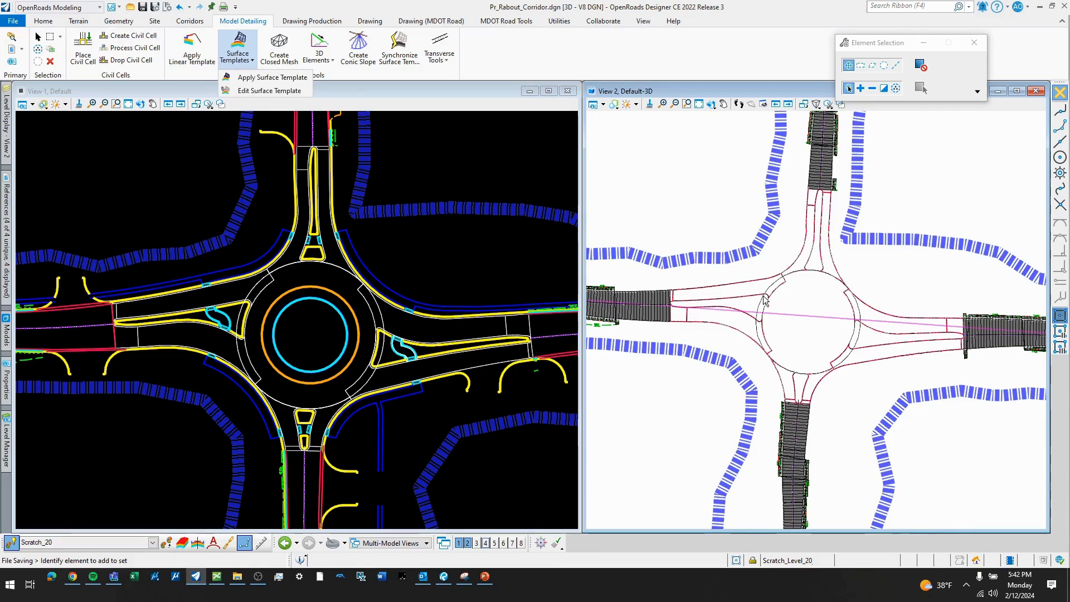
pyautogui.click(268, 77)
pyautogui.scroll(1, 891, 328)
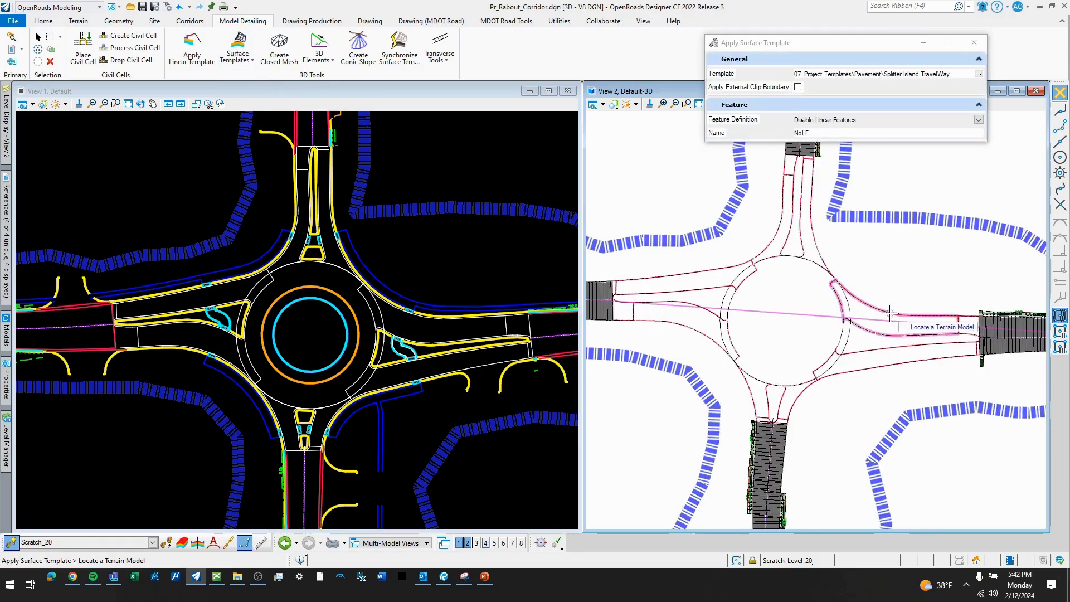
pyautogui.click(890, 315)
pyautogui.click(887, 317)
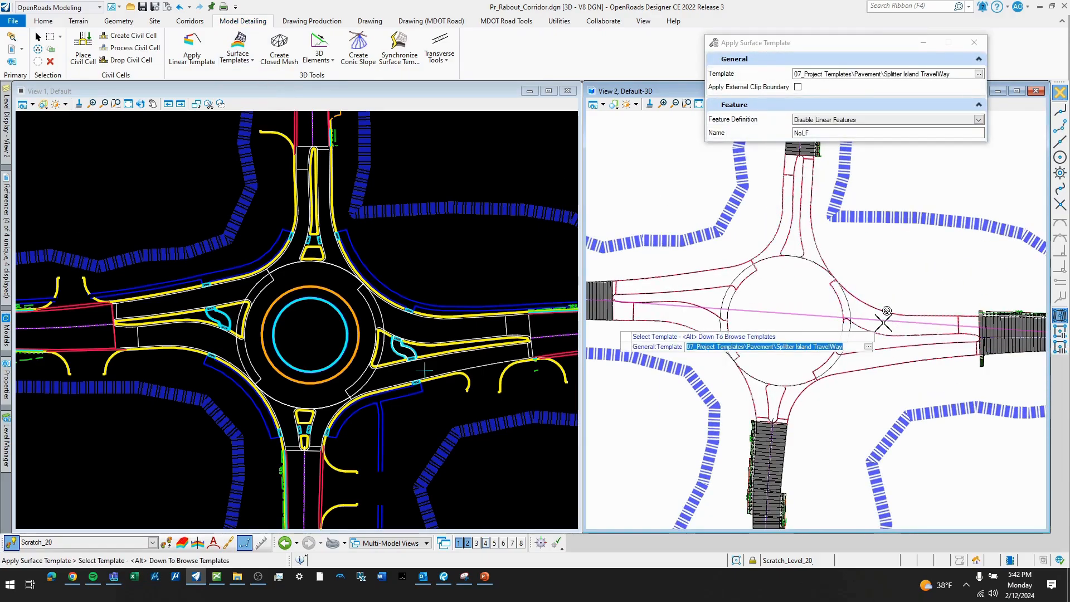
pyautogui.click(884, 323)
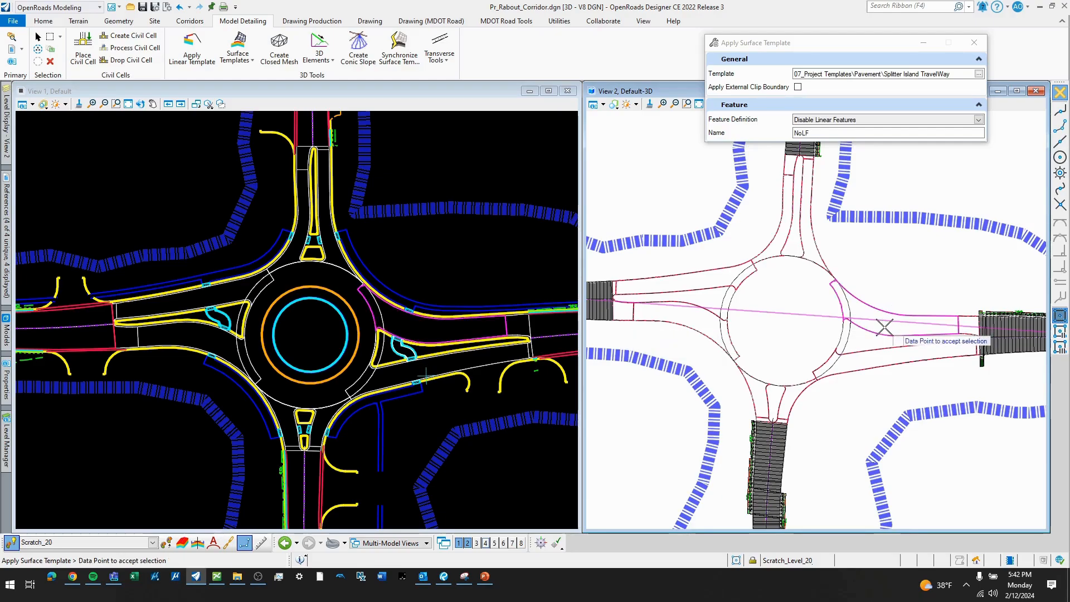
pyautogui.click(895, 322)
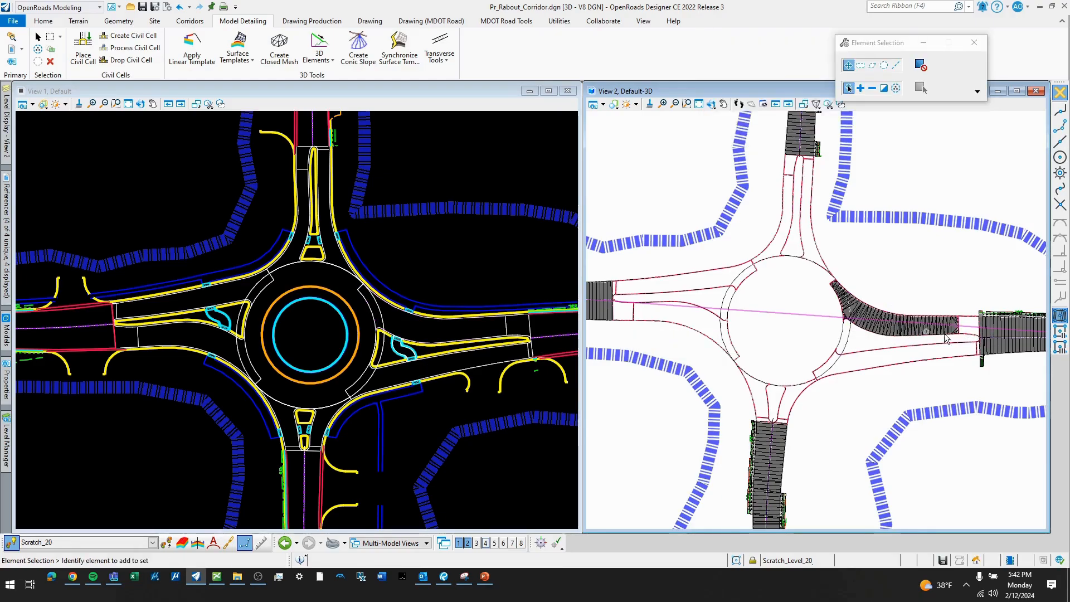
# - Apply the Splitter Island TravelWay surface template to the short terrain joining the northern roadway to the east approach corridor
pyautogui.scroll(1, 987, 333)
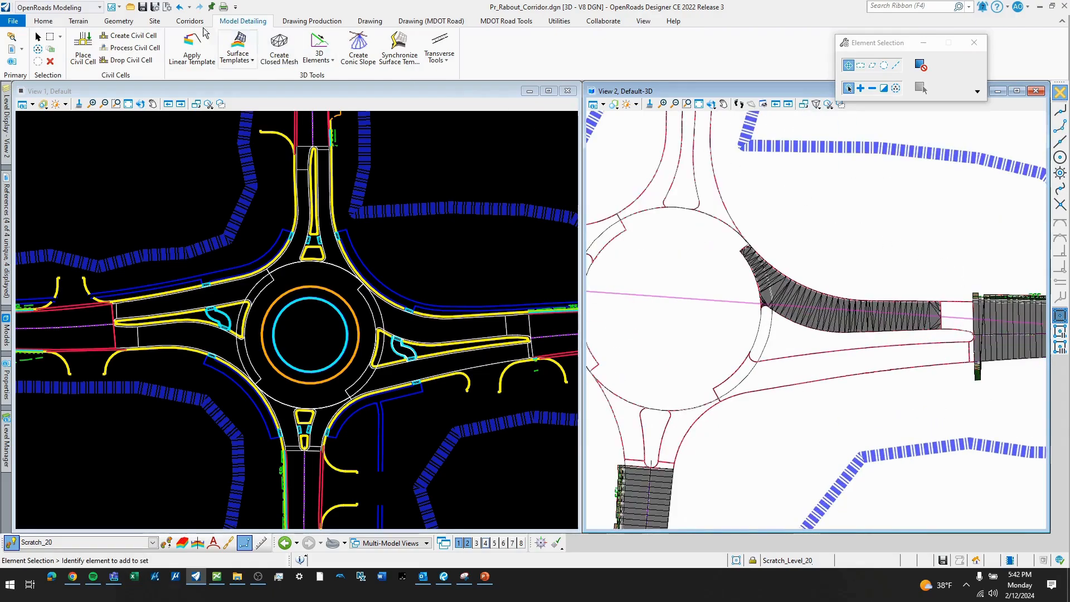
pyautogui.click(244, 63)
pyautogui.click(250, 78)
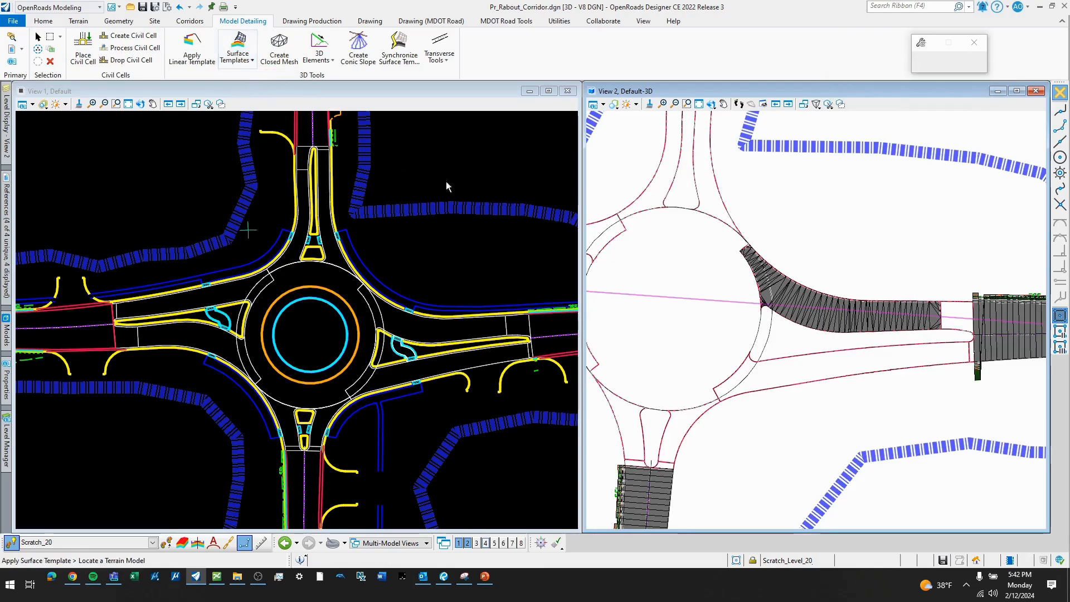
pyautogui.click(953, 305)
pyautogui.click(957, 308)
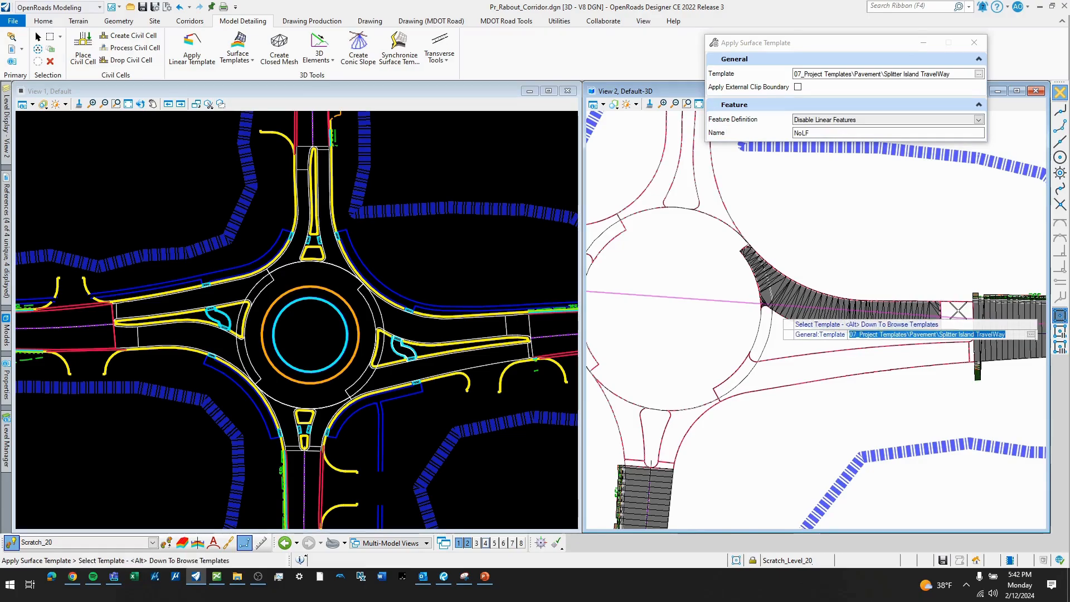
pyautogui.click(959, 311)
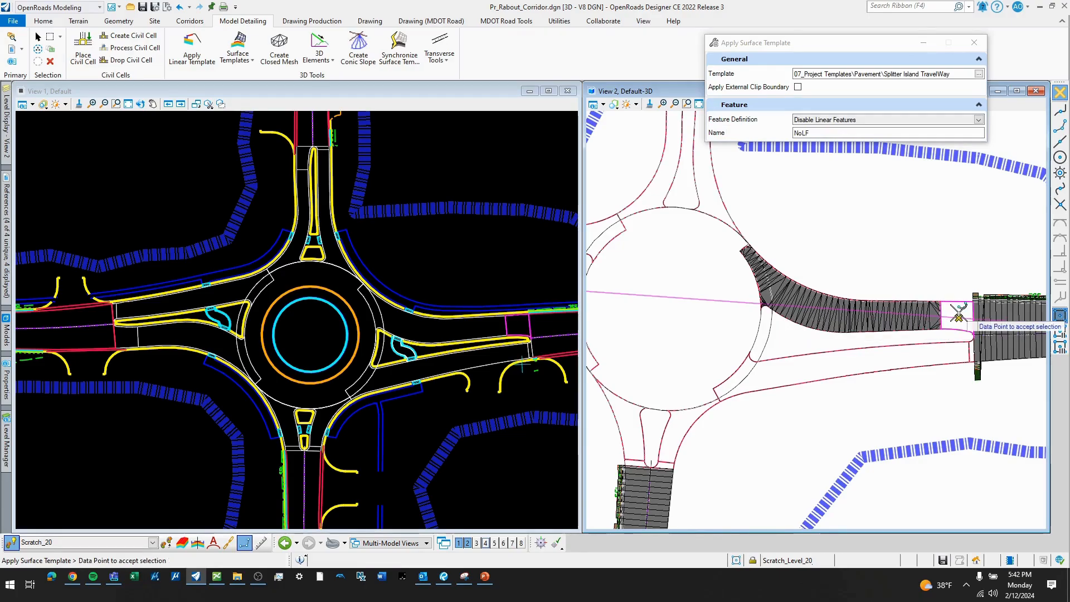
pyautogui.click(958, 315)
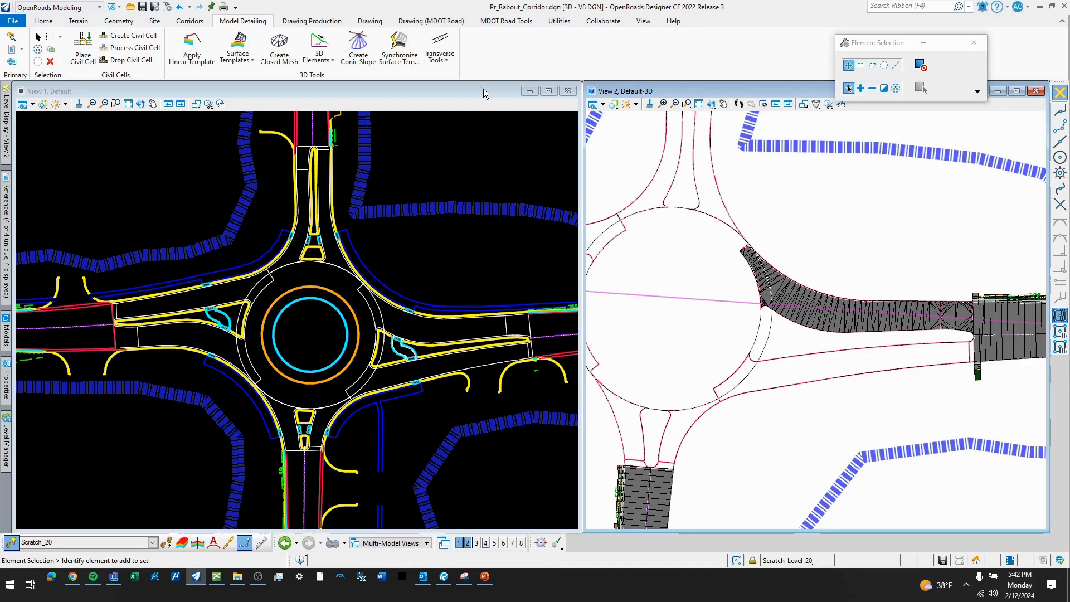
# - Apply the Splitter Island TravelWay surface template to the main terrain of the east leg's southern roadway
pyautogui.click(246, 61)
pyautogui.click(253, 84)
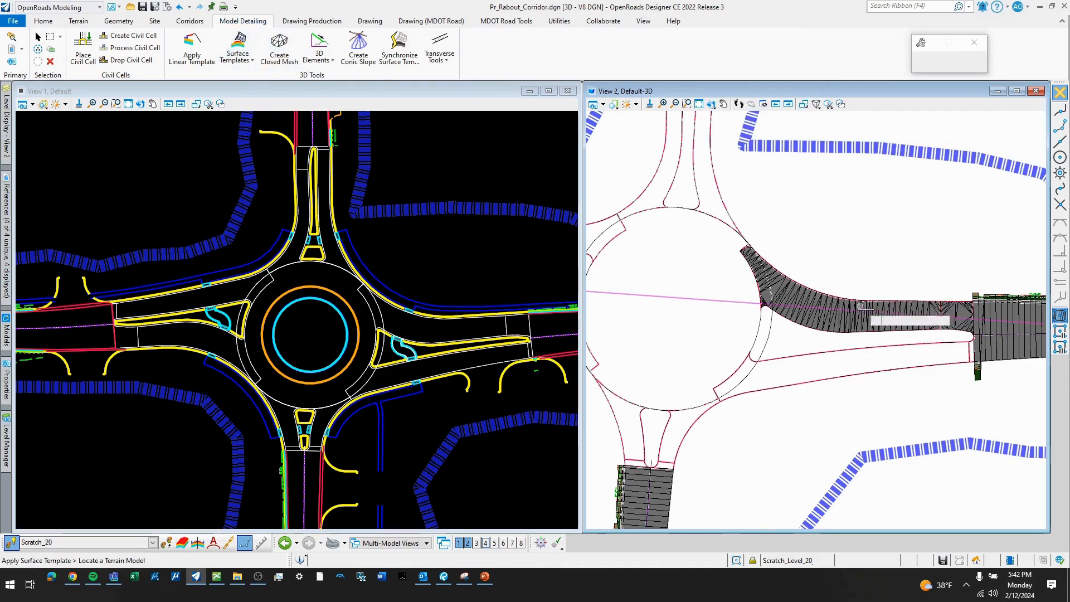
pyautogui.click(886, 342)
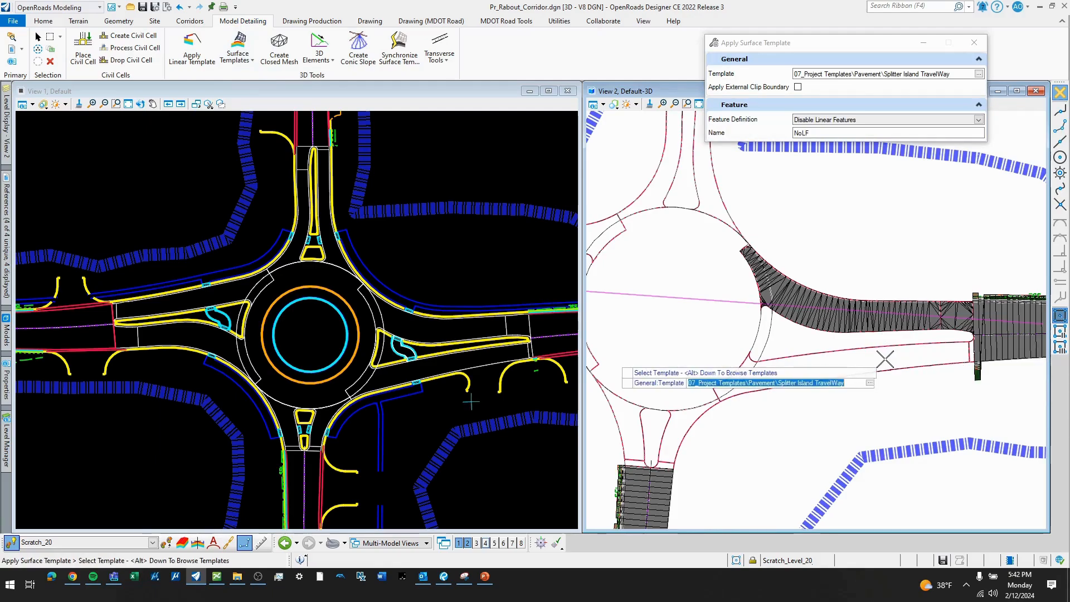
pyautogui.click(884, 357)
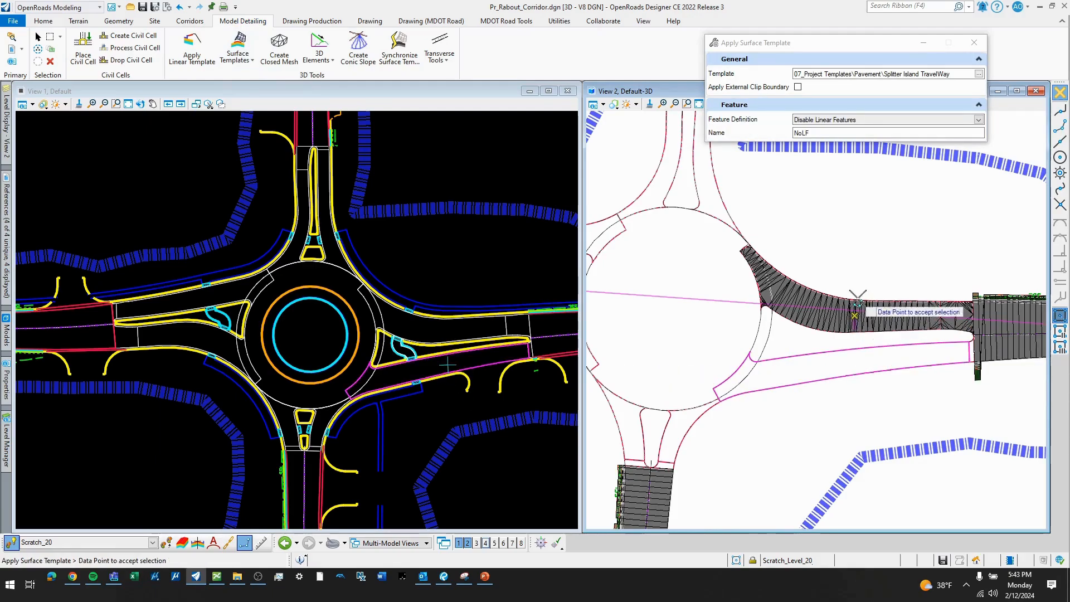
pyautogui.click(898, 359)
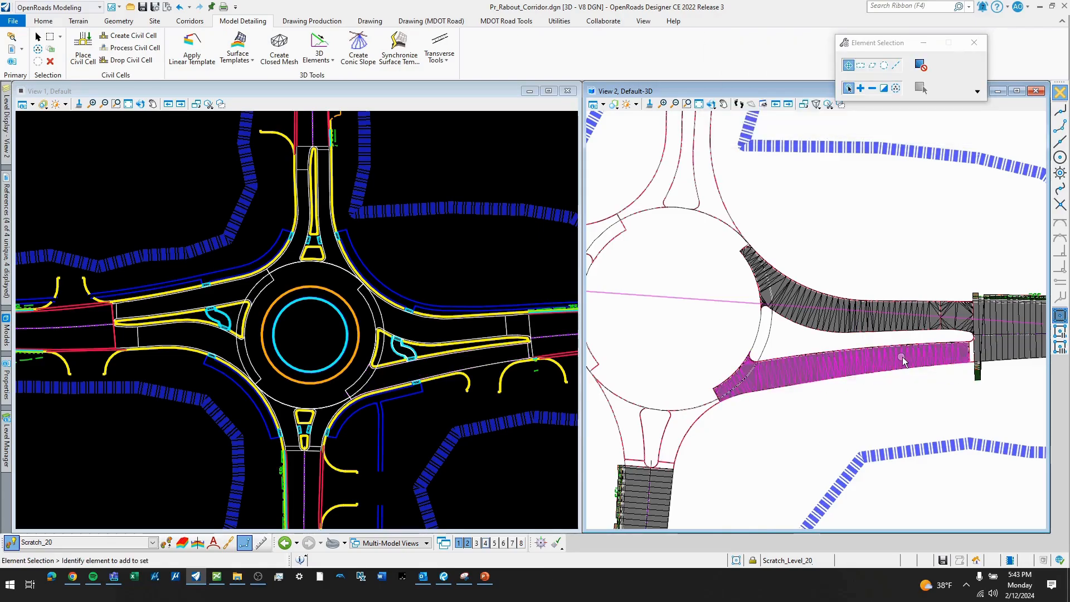
# - Apply the Splitter Island TravelWay surface template to the narrow terrain between the southern roadway and the east approach corridor
pyautogui.click(238, 65)
pyautogui.click(249, 75)
pyautogui.scroll(3, 979, 346)
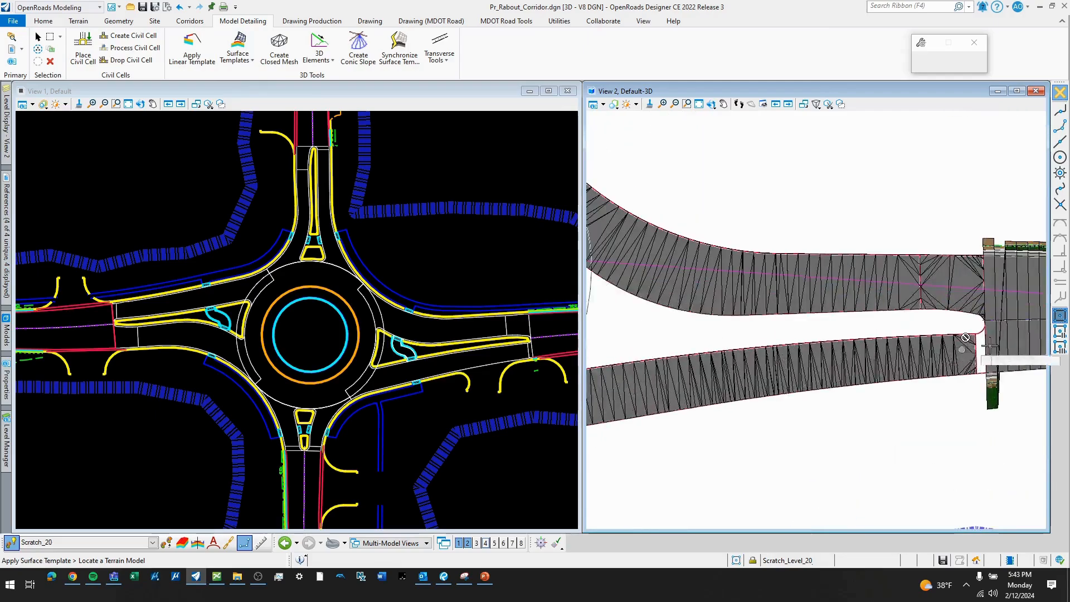
pyautogui.click(981, 341)
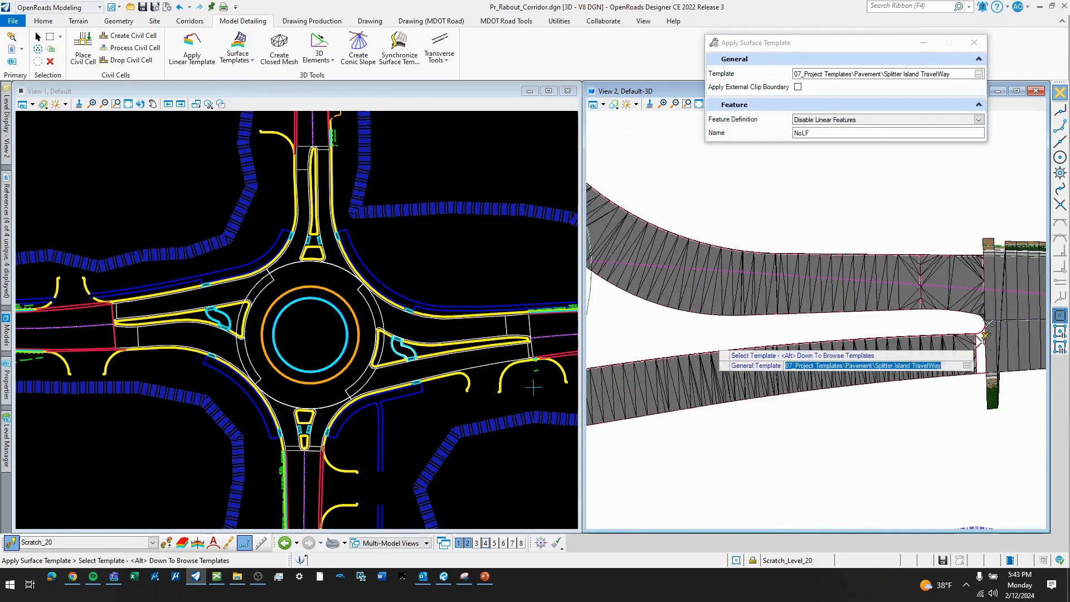
pyautogui.click(986, 336)
pyautogui.scroll(-3, 985, 337)
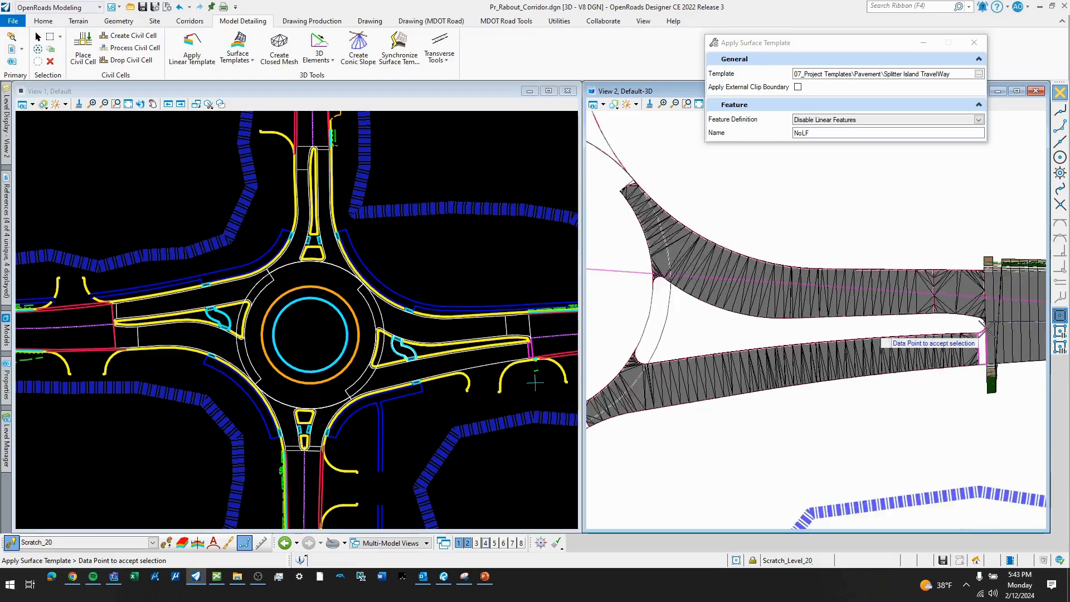
pyautogui.click(985, 341)
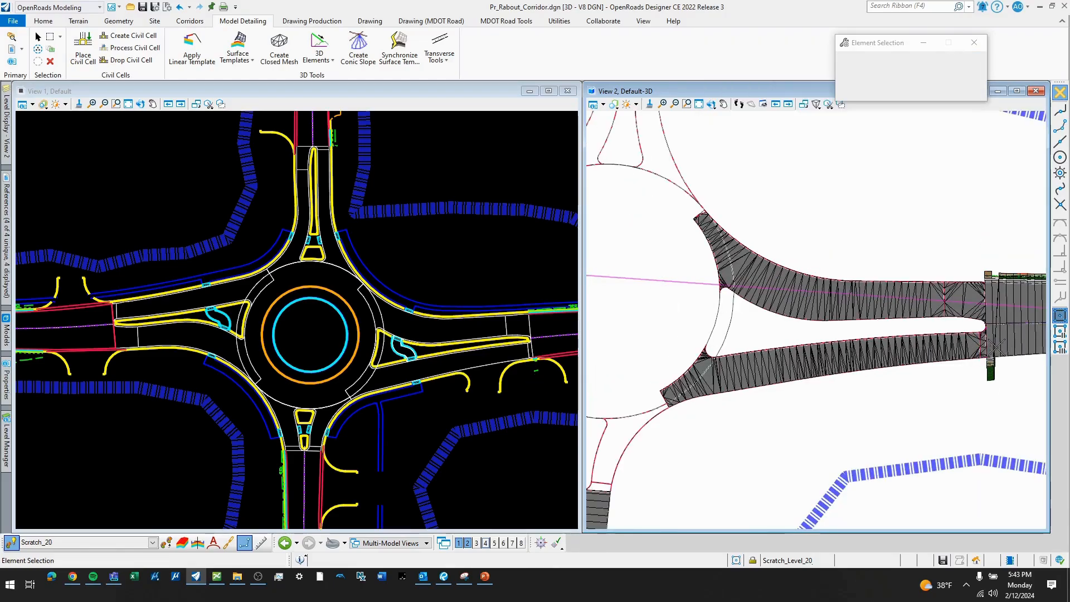
# - Apply the Splitter Island TravelWay surface template to the terrain of the south leg's western roadway beside the splitter island
pyautogui.scroll(-4, 986, 341)
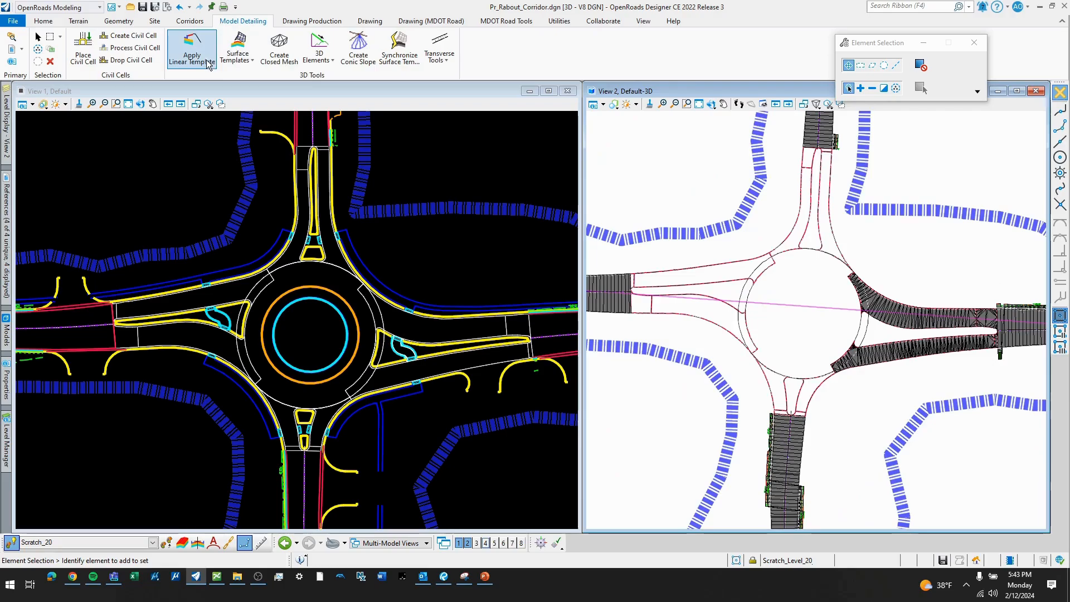
pyautogui.click(229, 63)
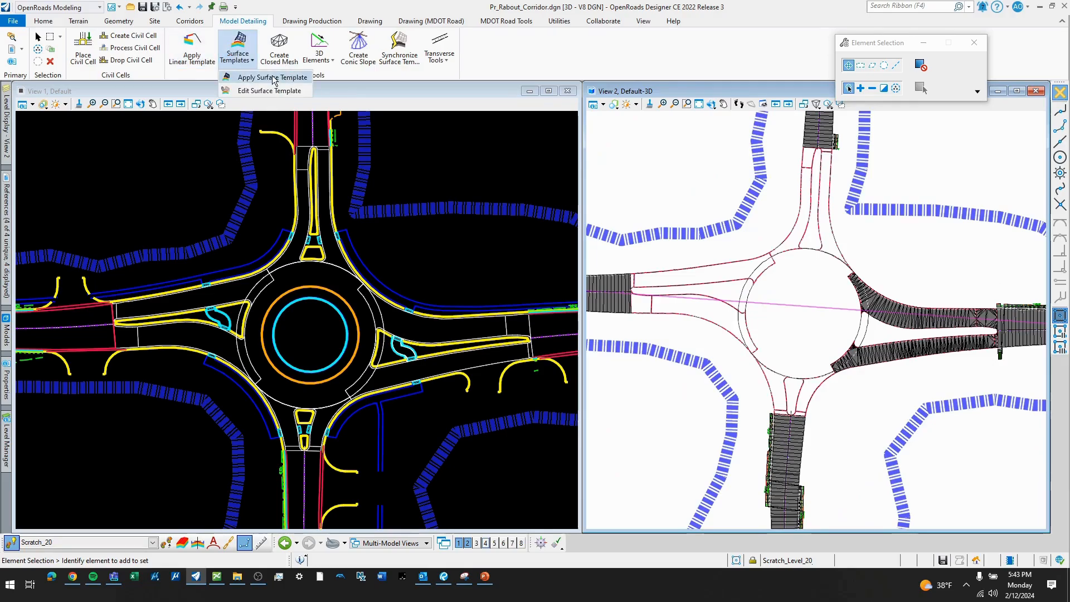
pyautogui.click(273, 78)
pyautogui.scroll(1, 779, 386)
pyautogui.click(779, 387)
pyautogui.click(811, 394)
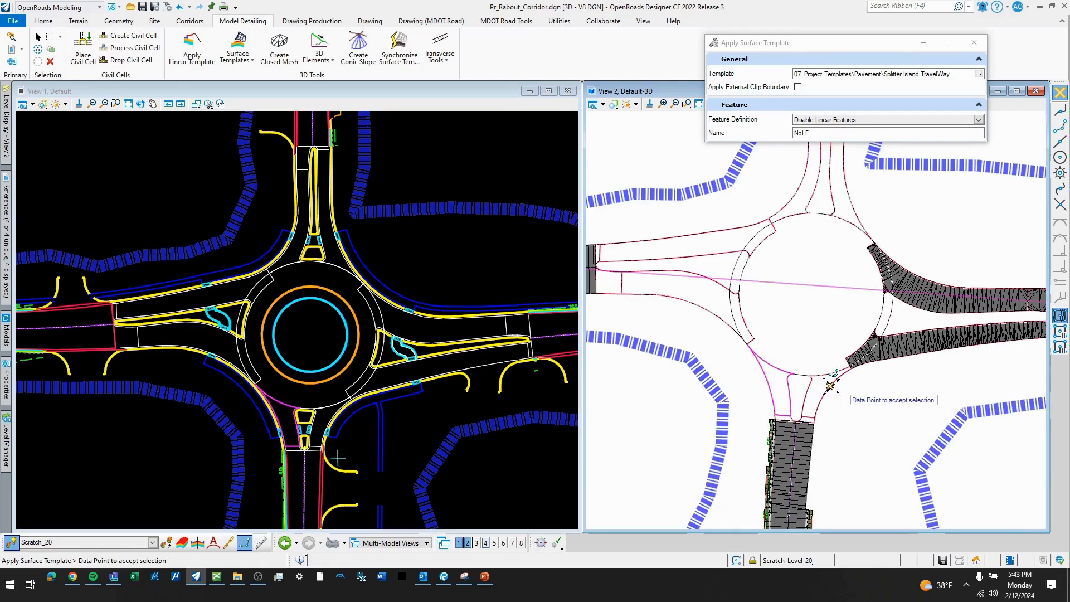
pyautogui.scroll(1, 814, 393)
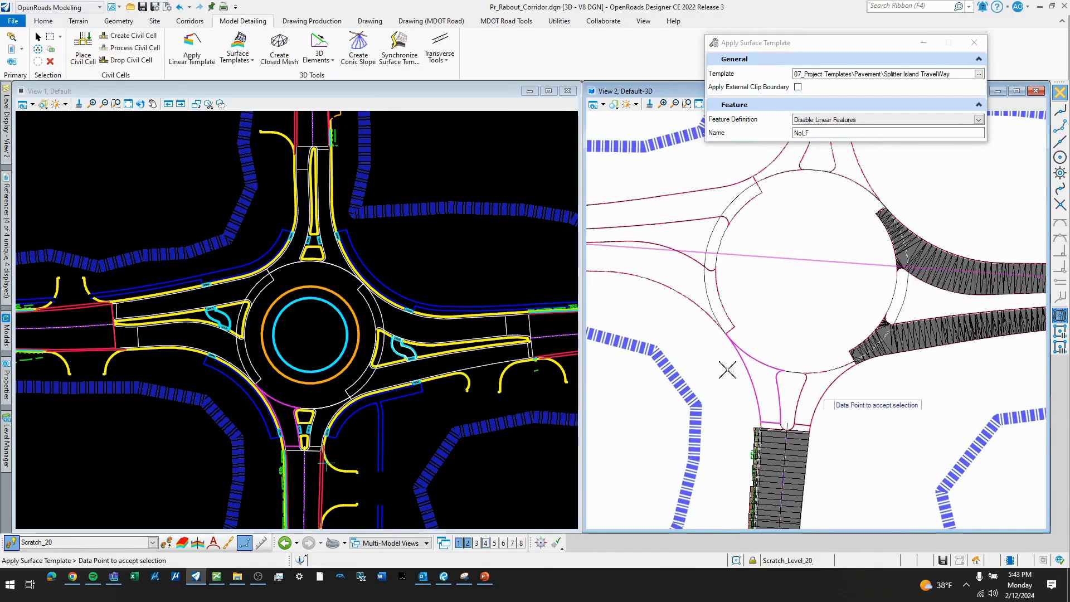
pyautogui.click(711, 371)
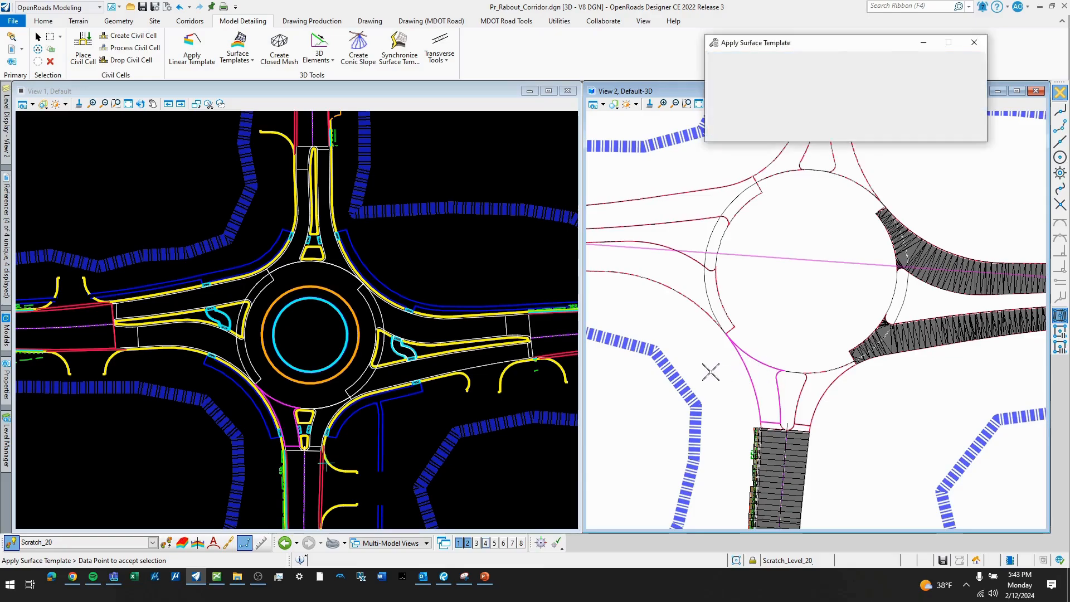
# - Apply the Splitter Island TravelWay surface template to the small terrain between the south leg's western roadway and its approach corridor
pyautogui.click(226, 63)
pyautogui.click(246, 72)
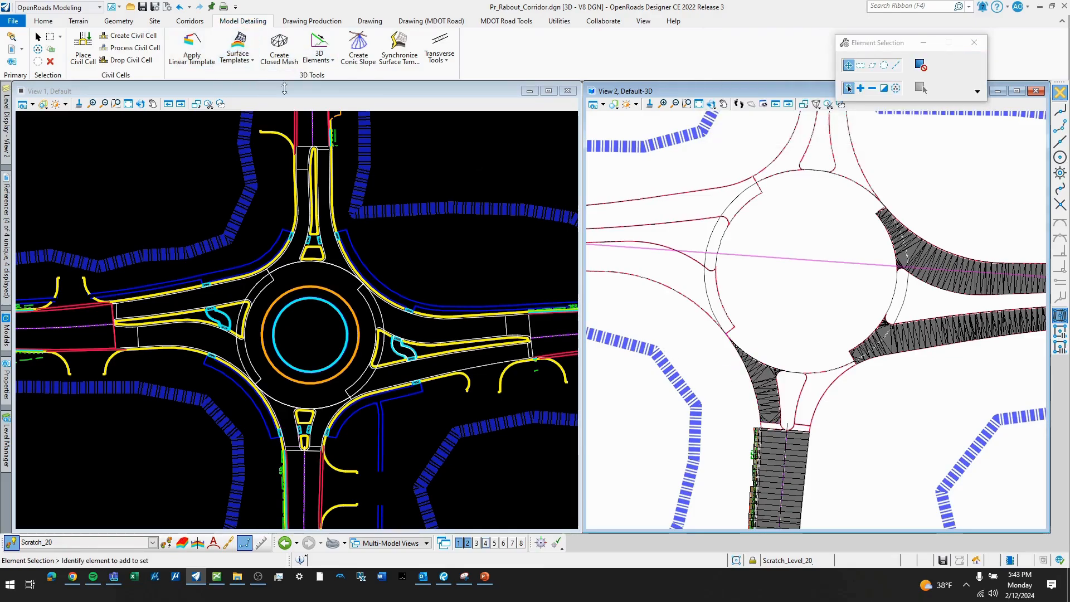
pyautogui.scroll(2, 783, 432)
pyautogui.scroll(1, 783, 433)
pyautogui.click(749, 430)
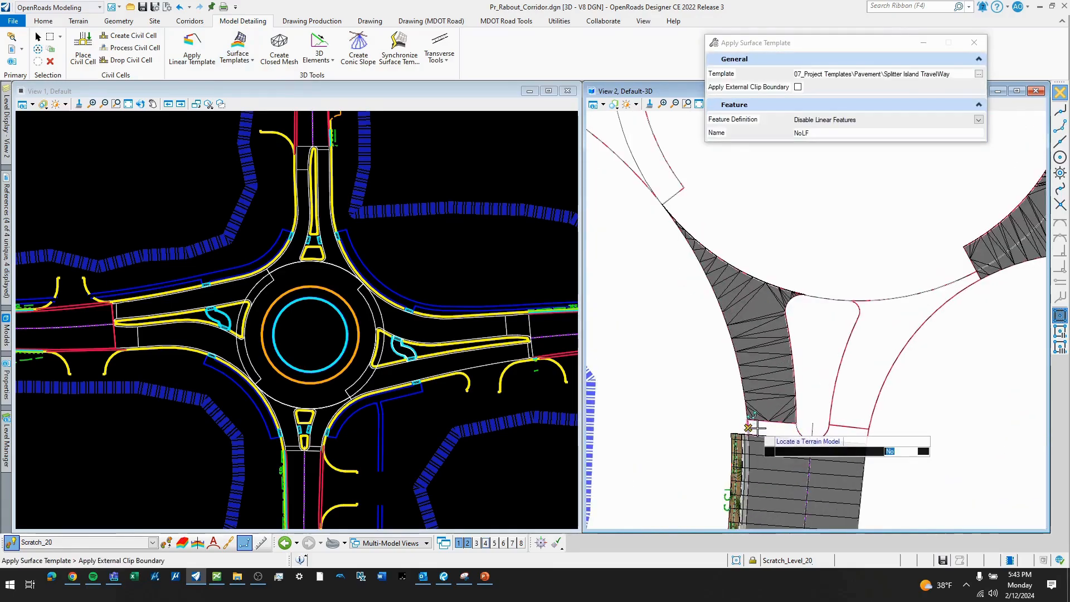
pyautogui.click(758, 429)
pyautogui.click(758, 428)
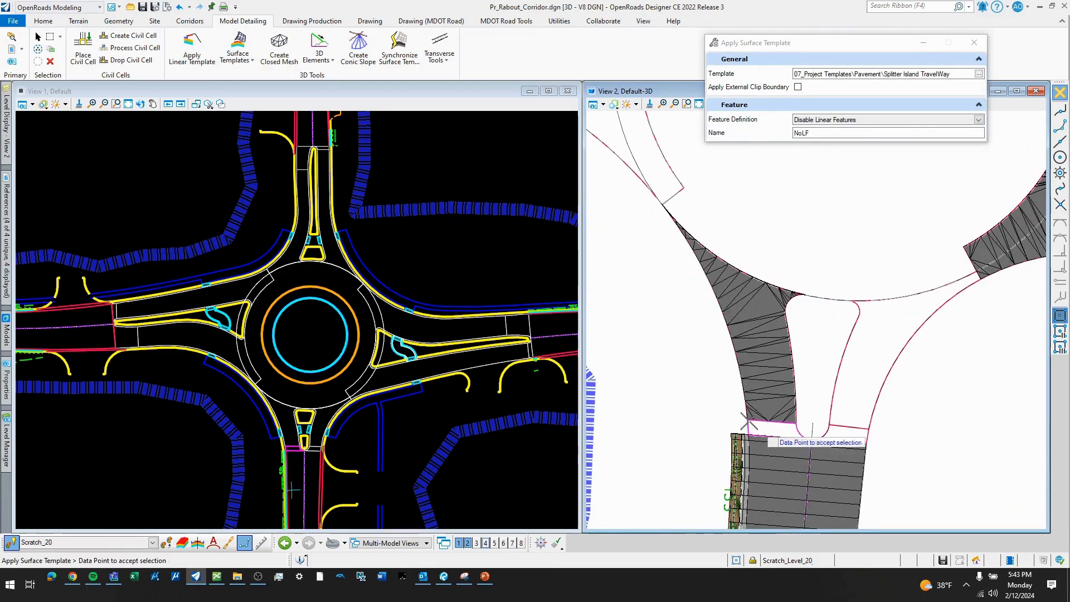
pyautogui.scroll(-2, 686, 370)
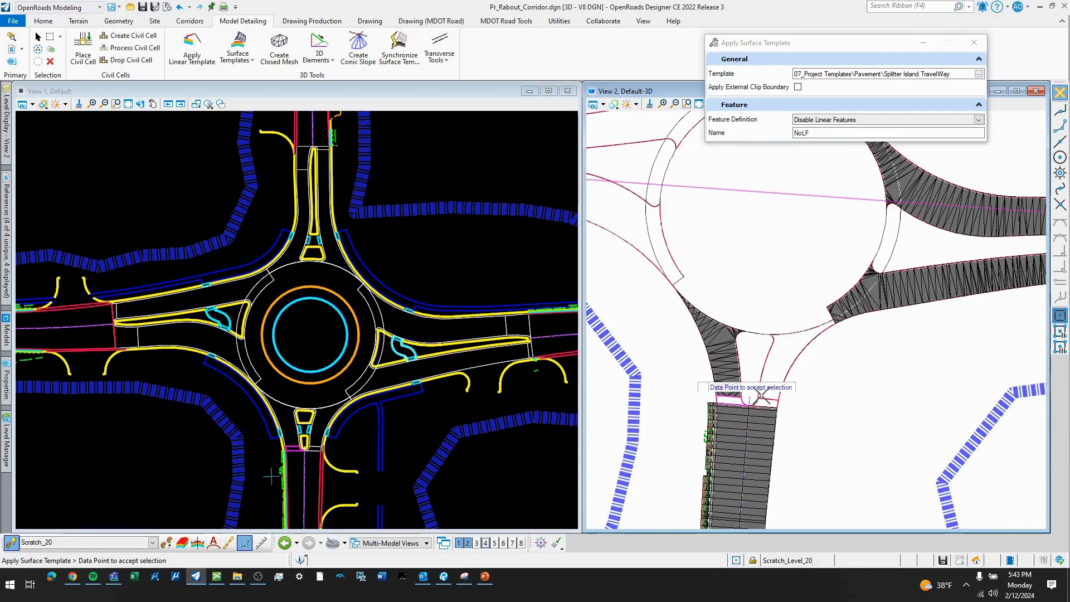
pyautogui.click(756, 393)
pyautogui.scroll(-2, 763, 295)
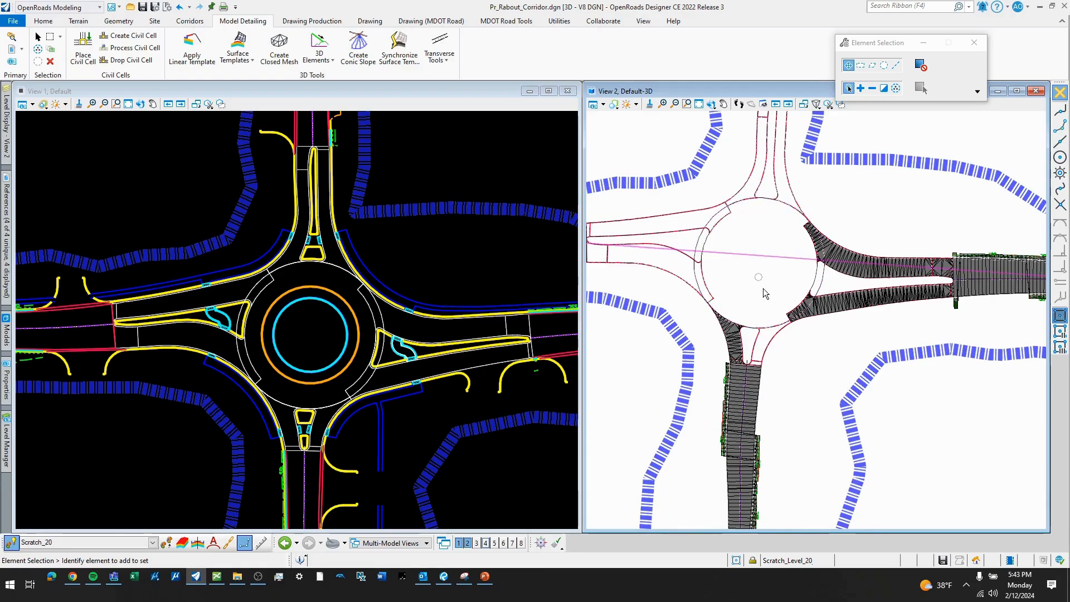
# - Open the Create Template editor showing the project's pavement templates
pyautogui.scroll(3, 807, 355)
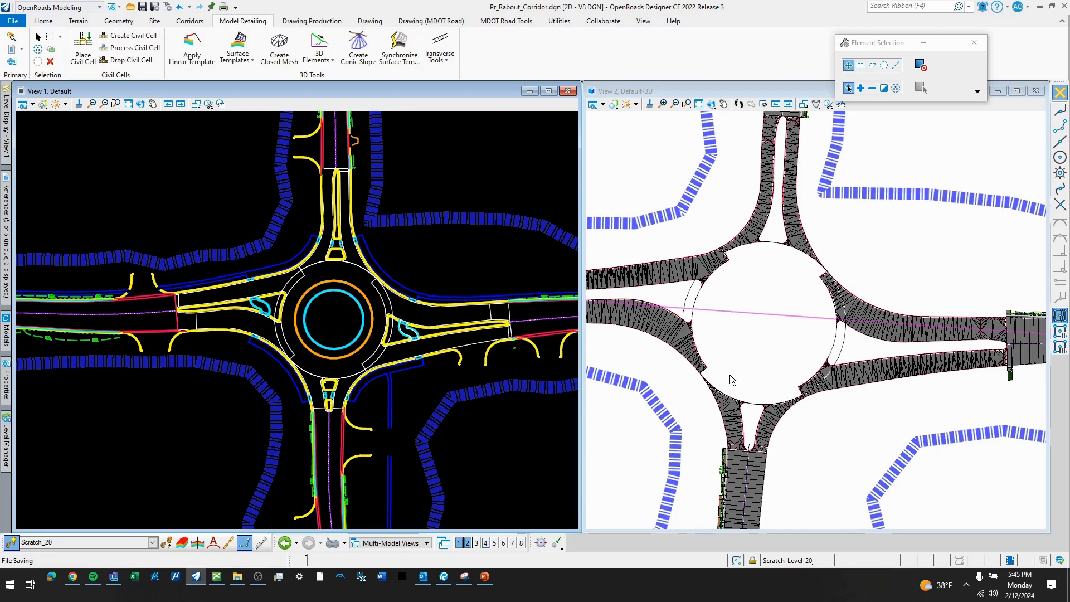
pyautogui.scroll(2, 340, 319)
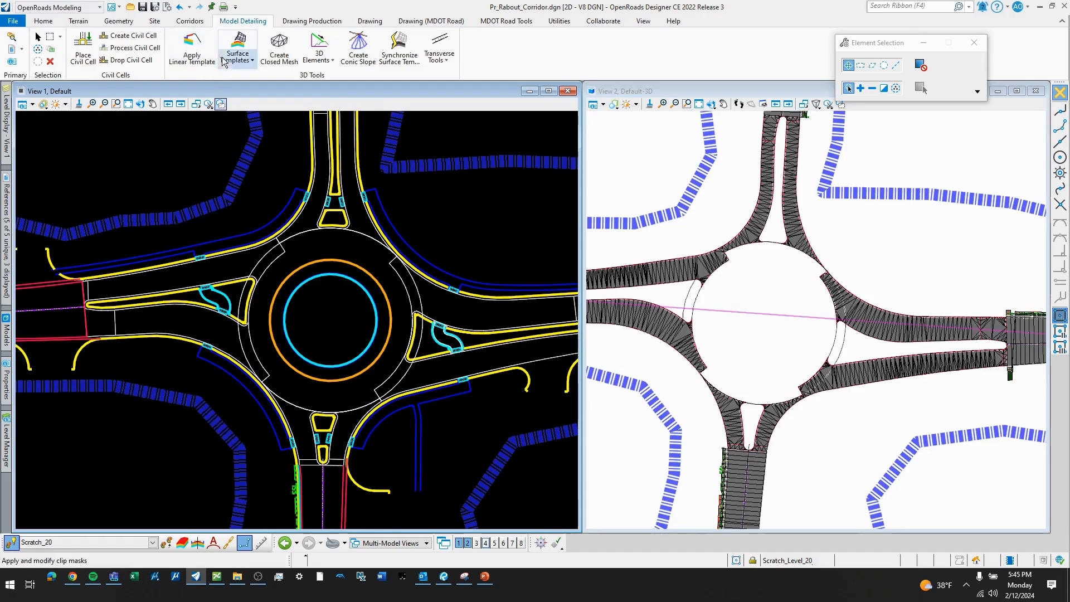
pyautogui.click(189, 21)
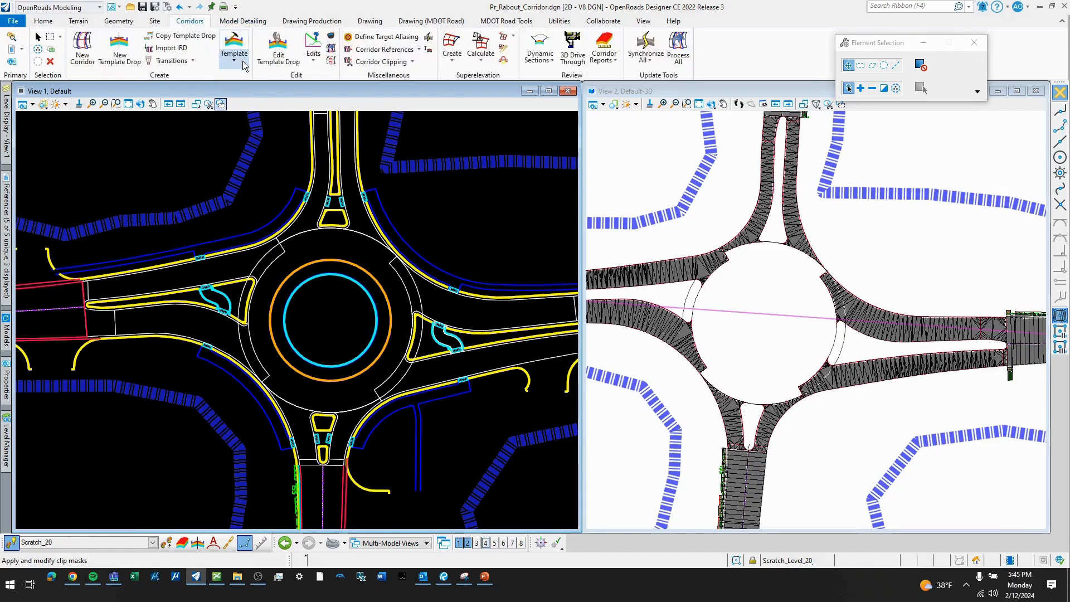
pyautogui.click(243, 20)
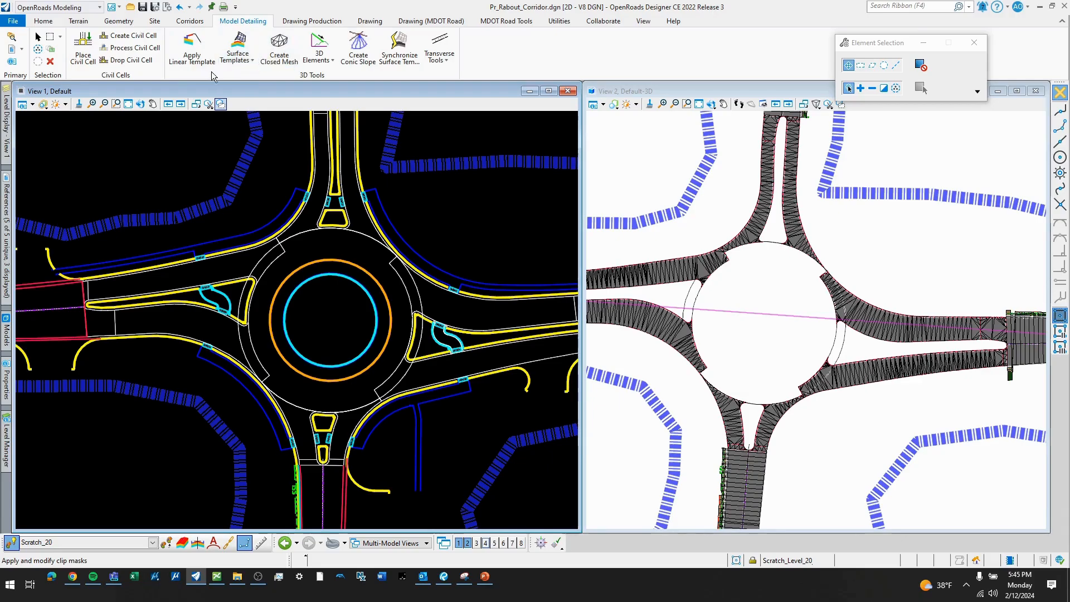
pyautogui.click(190, 20)
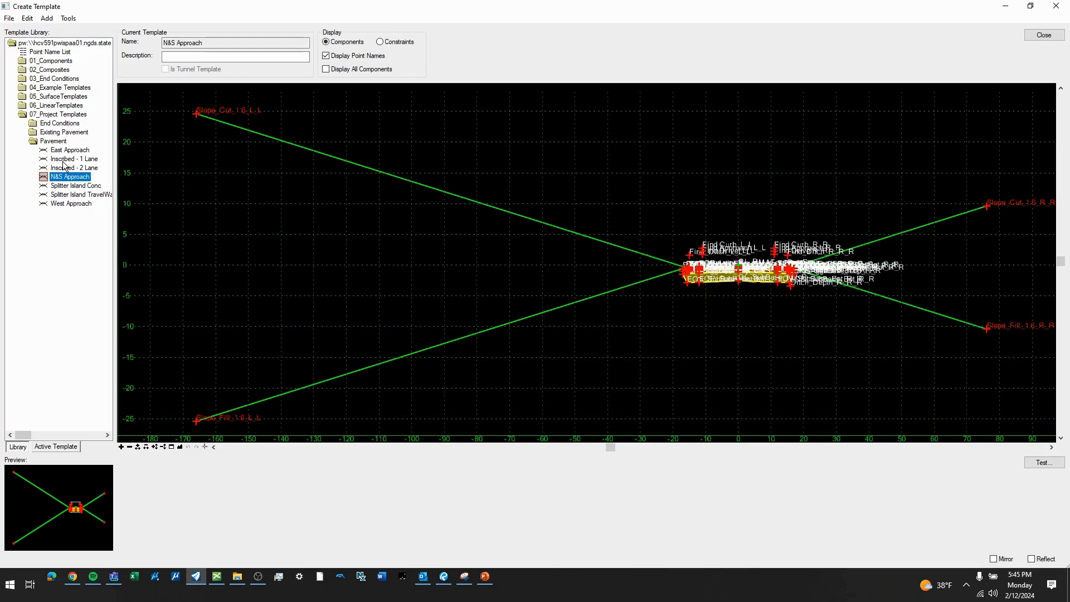
# - Review the Splitter Island TravelWay template and the pavement, curb and apron layers of the Inscribed - 1 Lane template
pyautogui.doubleClick(76, 194)
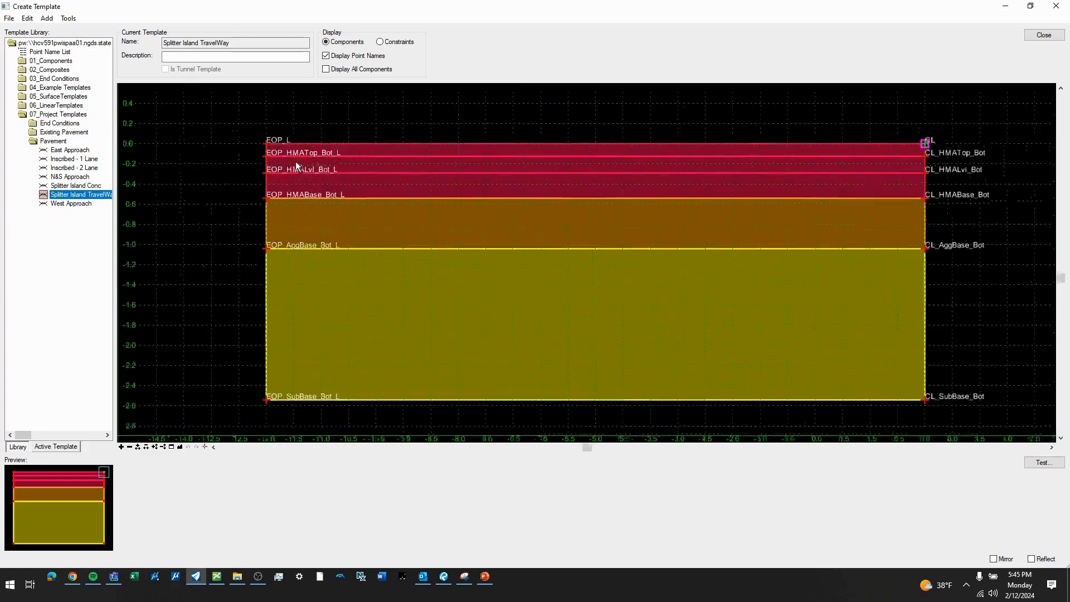
pyautogui.scroll(2, 297, 168)
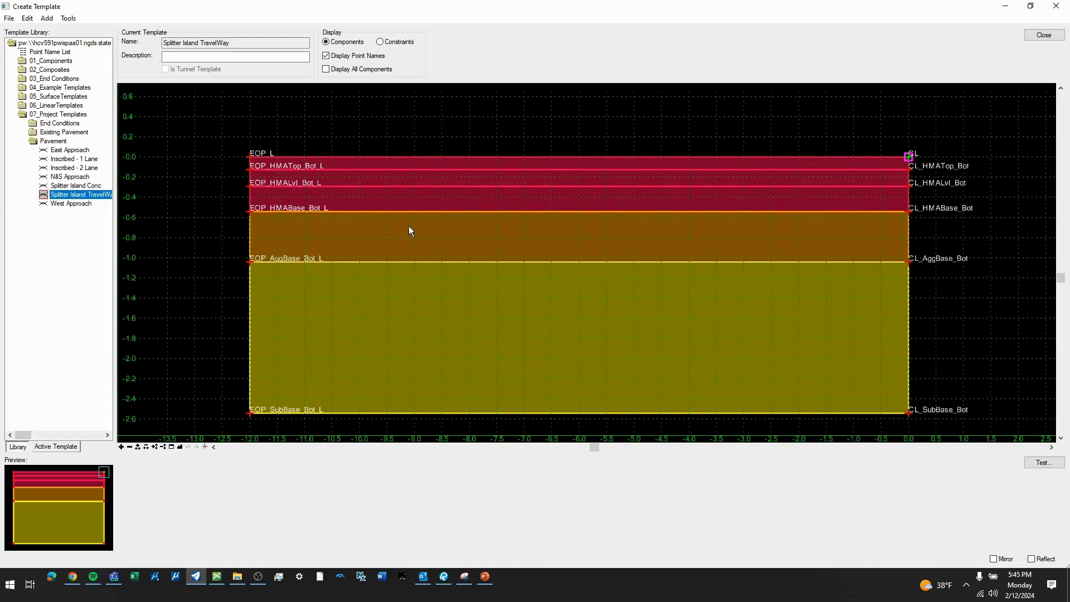
pyautogui.doubleClick(71, 160)
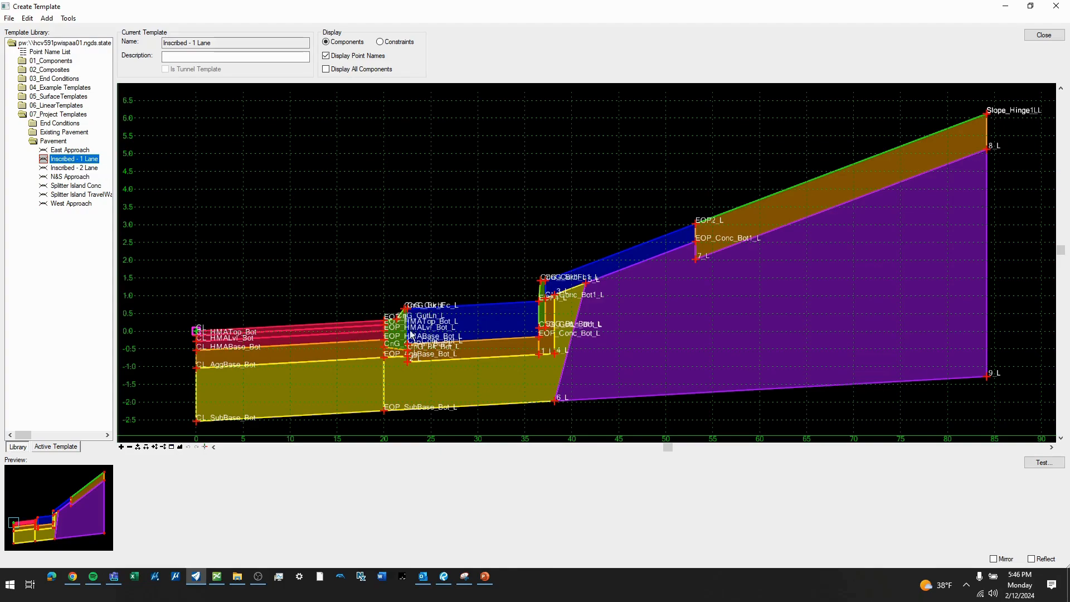
pyautogui.scroll(-3, 361, 338)
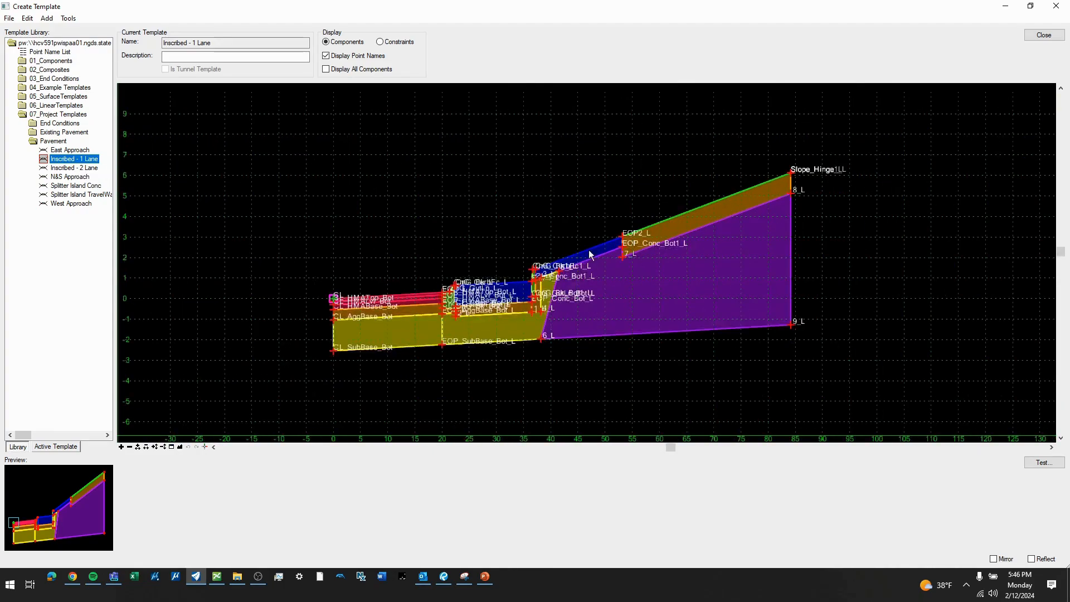
pyautogui.scroll(3, 345, 302)
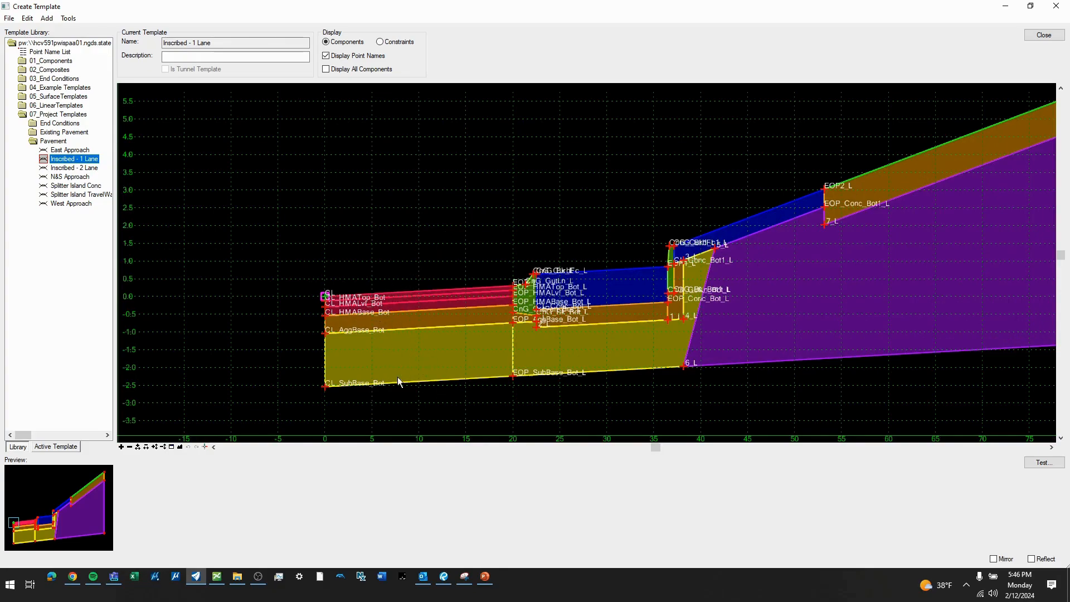
pyautogui.scroll(-2, 421, 351)
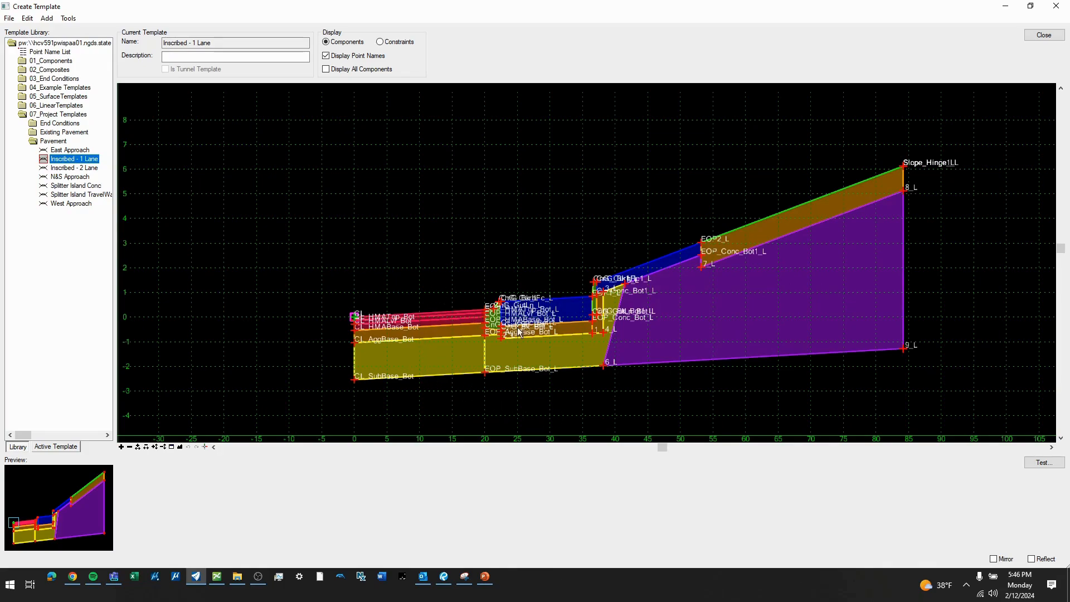
pyautogui.scroll(2, 557, 308)
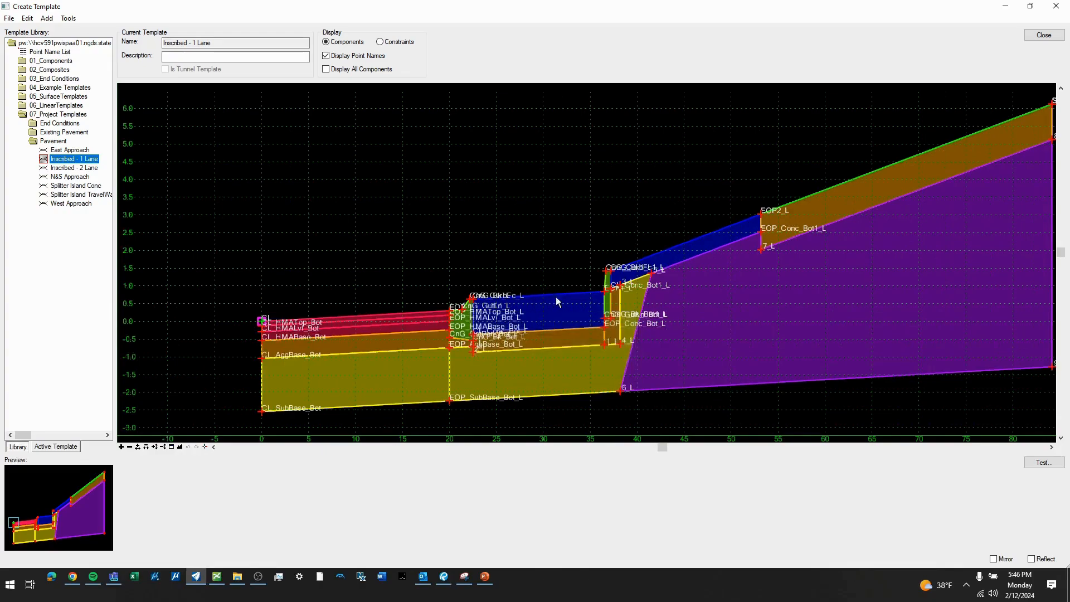
pyautogui.scroll(-2, 492, 302)
pyautogui.scroll(2, 658, 259)
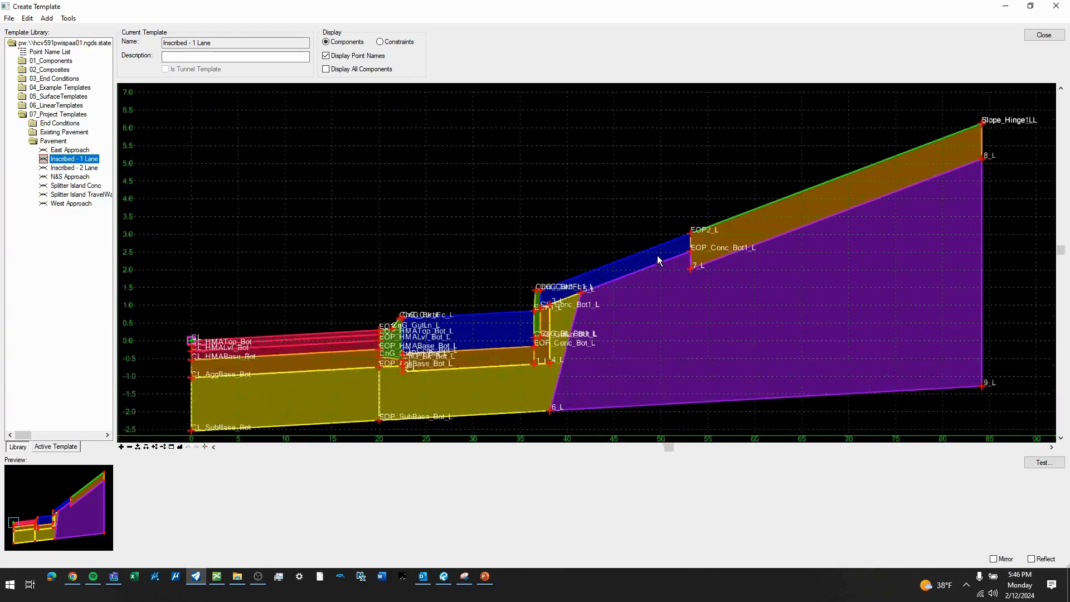
# - Inspect the Inscribed - 1 Lane template from its outer slope hinge point back to its centerline origin
pyautogui.moveTo(619, 268)
pyautogui.scroll(-2, 498, 295)
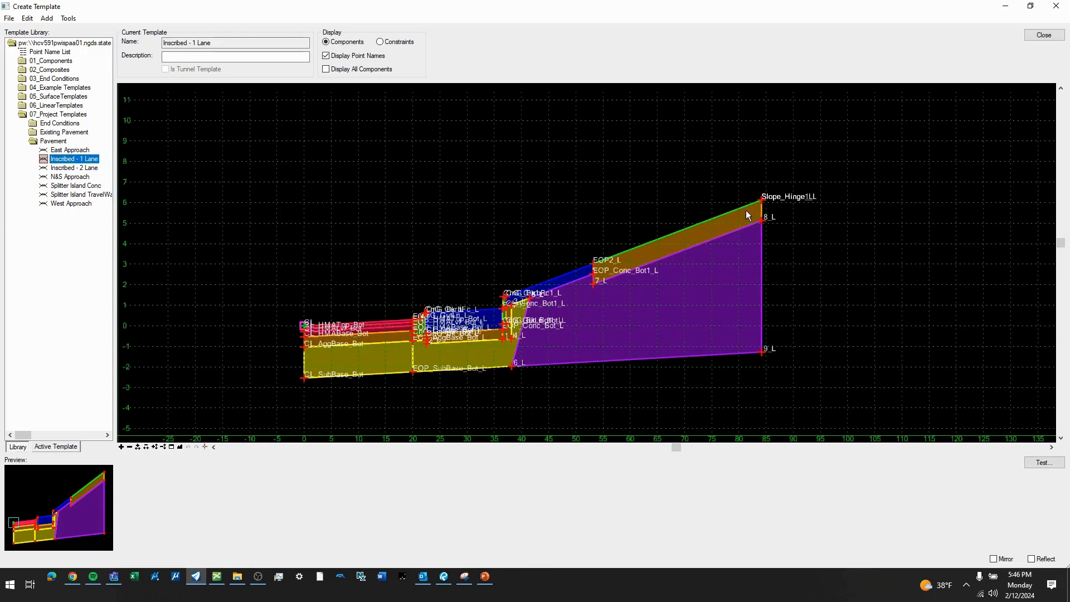
pyautogui.scroll(2, 759, 207)
pyautogui.moveTo(763, 205)
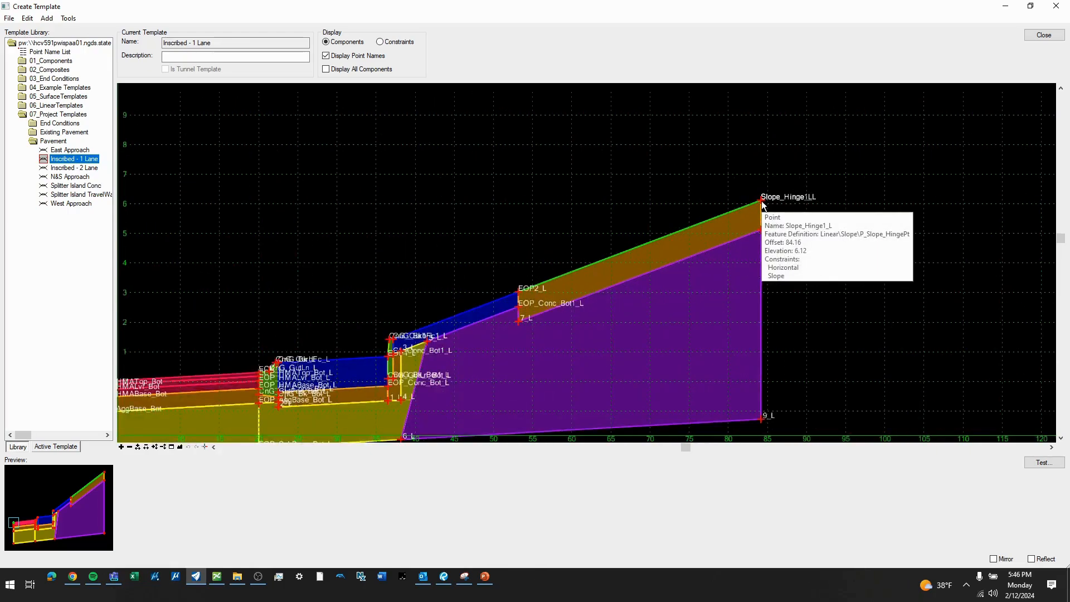
pyautogui.scroll(-1, 763, 205)
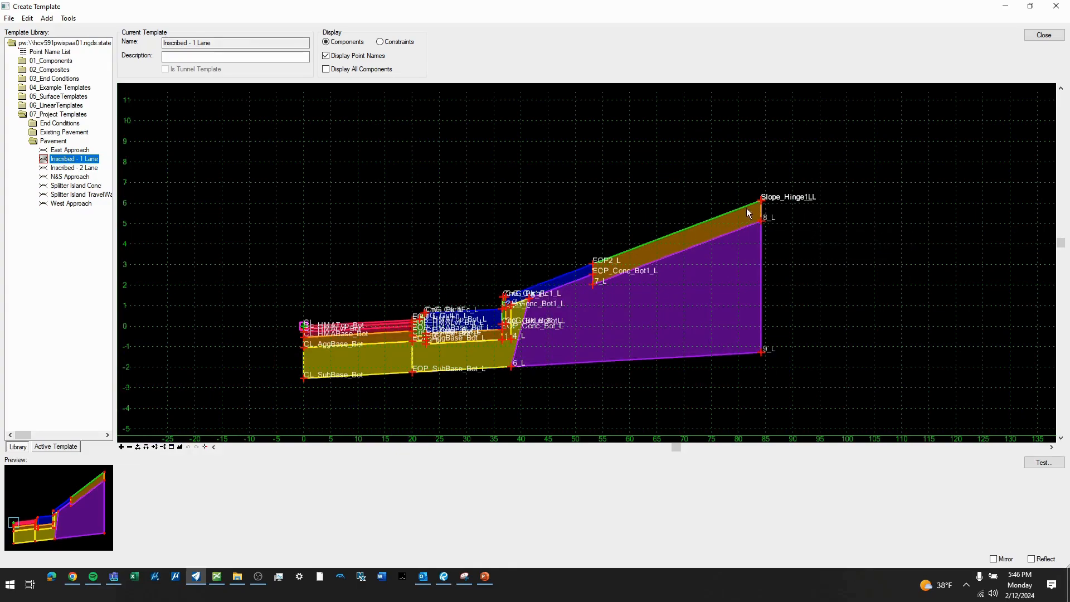
pyautogui.scroll(-2, 766, 268)
pyautogui.scroll(5, 552, 297)
pyautogui.scroll(-3, 557, 285)
pyautogui.moveTo(403, 312)
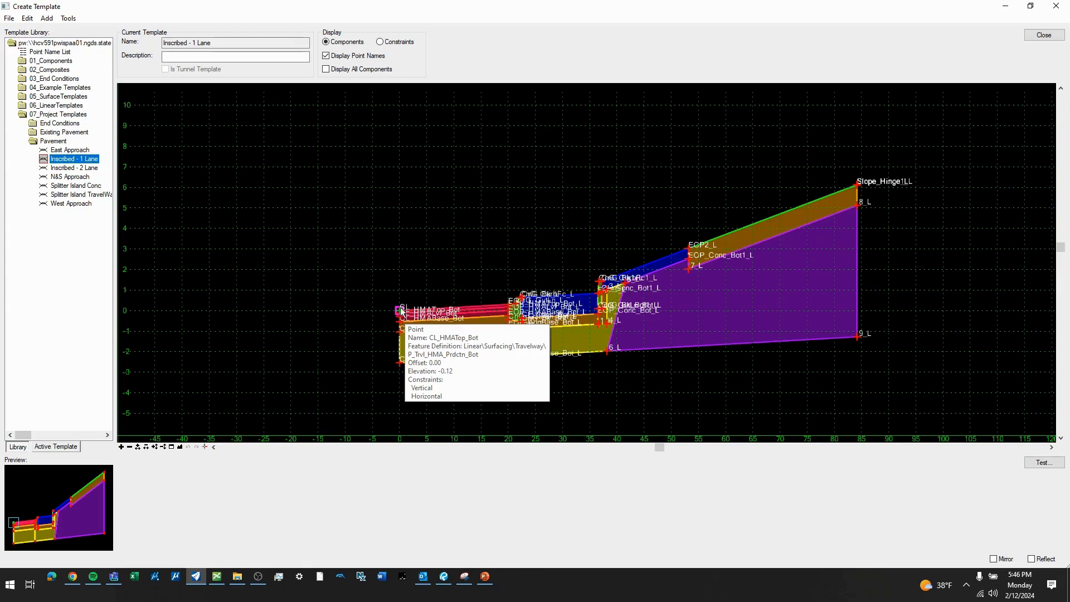
# - Review the Inscribed - 2 Lane template, including its centerline origin, and close the template editor
pyautogui.click(55, 168)
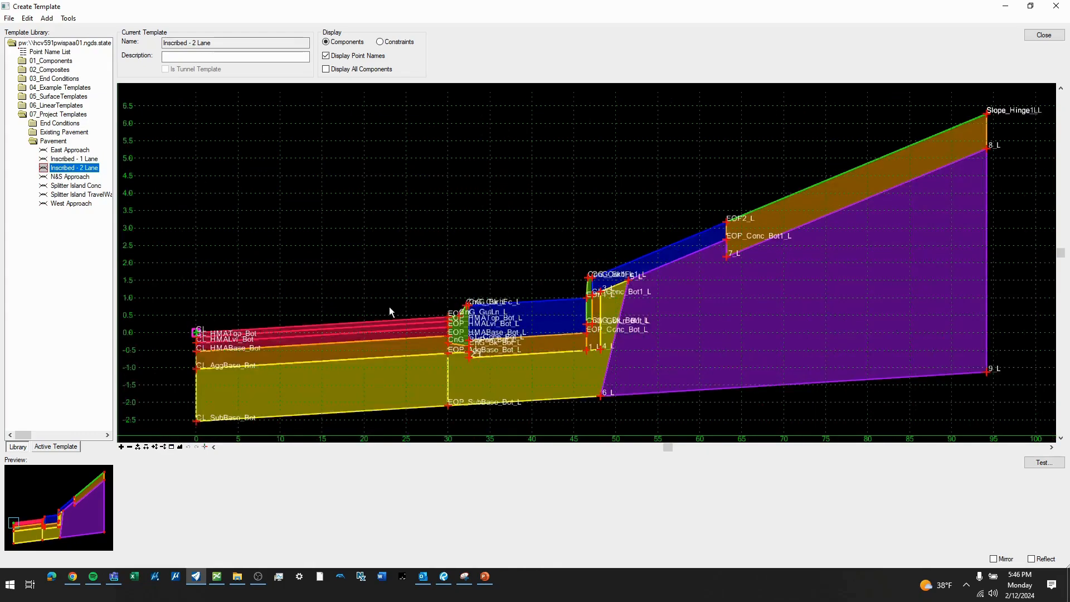
pyautogui.moveTo(198, 336)
pyautogui.scroll(-1, 446, 300)
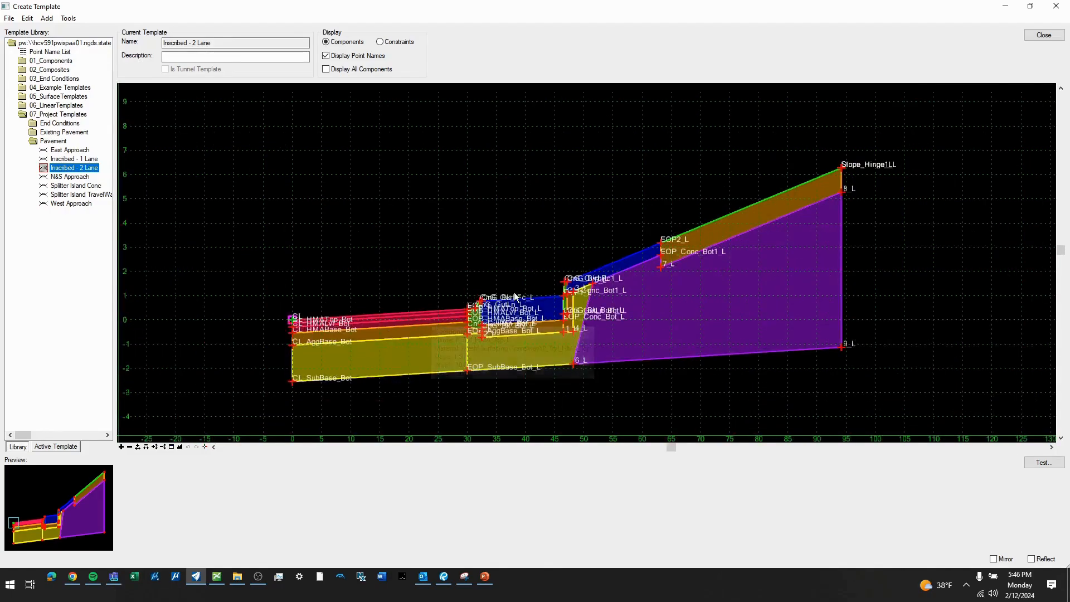
pyautogui.click(1034, 36)
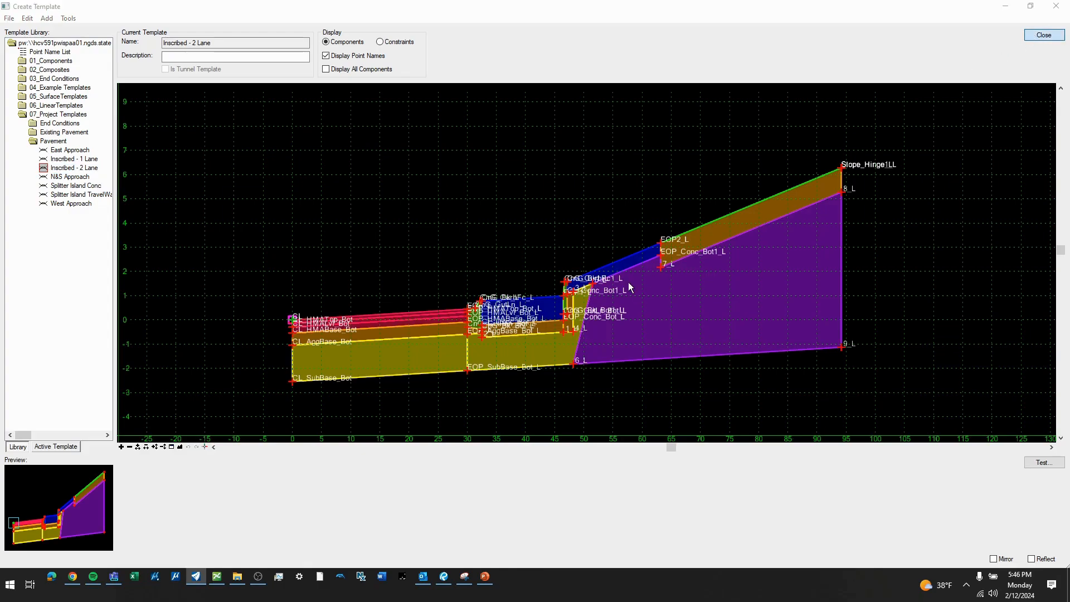
pyautogui.press('Return')
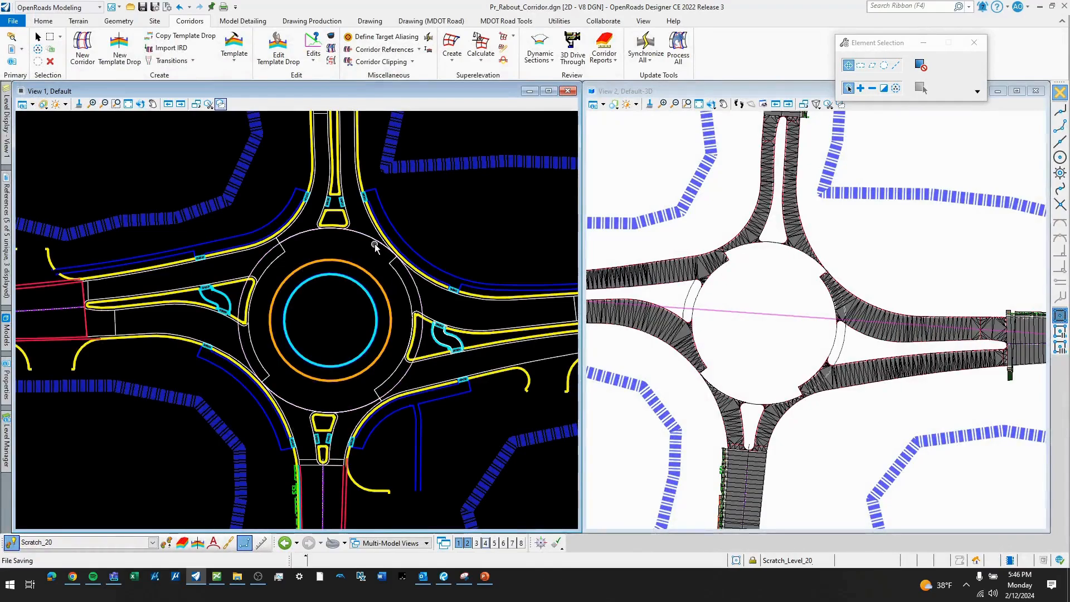
# - Examine the outer inscribed circle where it meets the east splitter island and the transitions between one-lane and two-lane sections
pyautogui.click(373, 246)
pyautogui.click(386, 246)
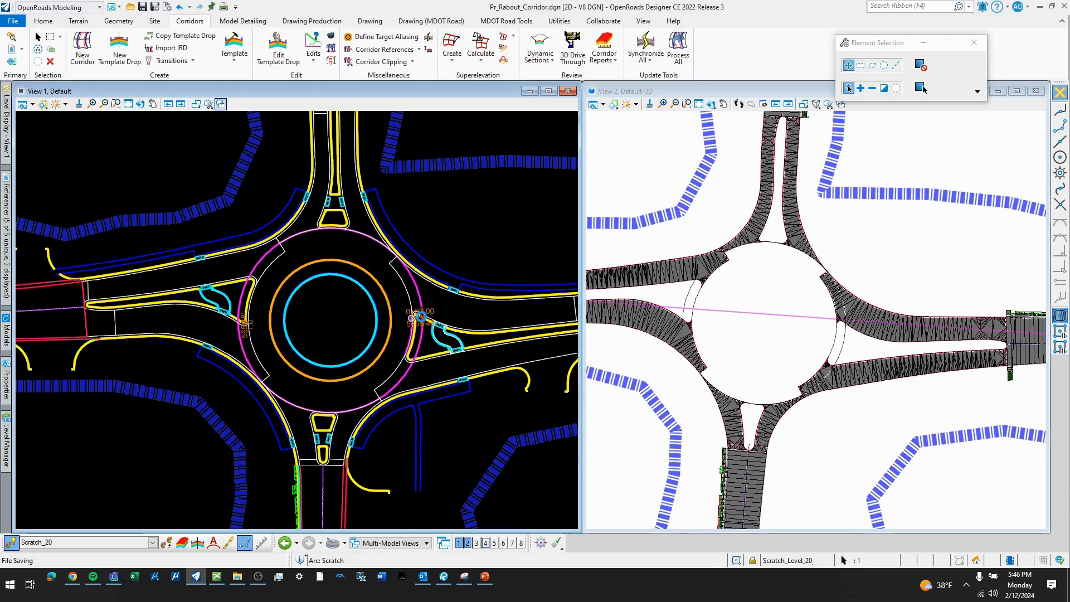
pyautogui.scroll(3, 421, 316)
pyautogui.scroll(3, 457, 310)
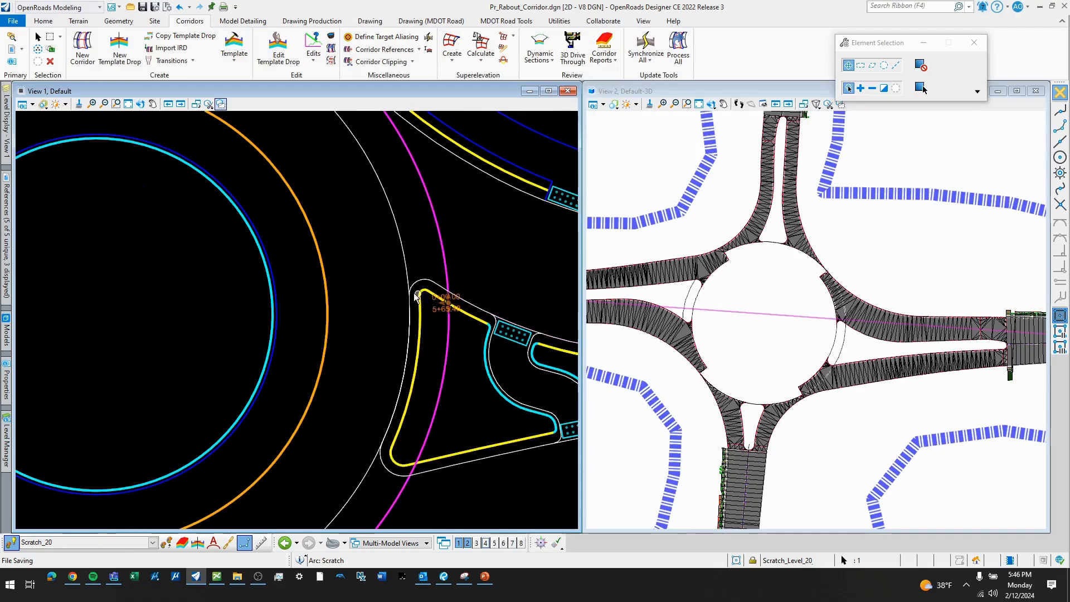
pyautogui.scroll(-3, 412, 296)
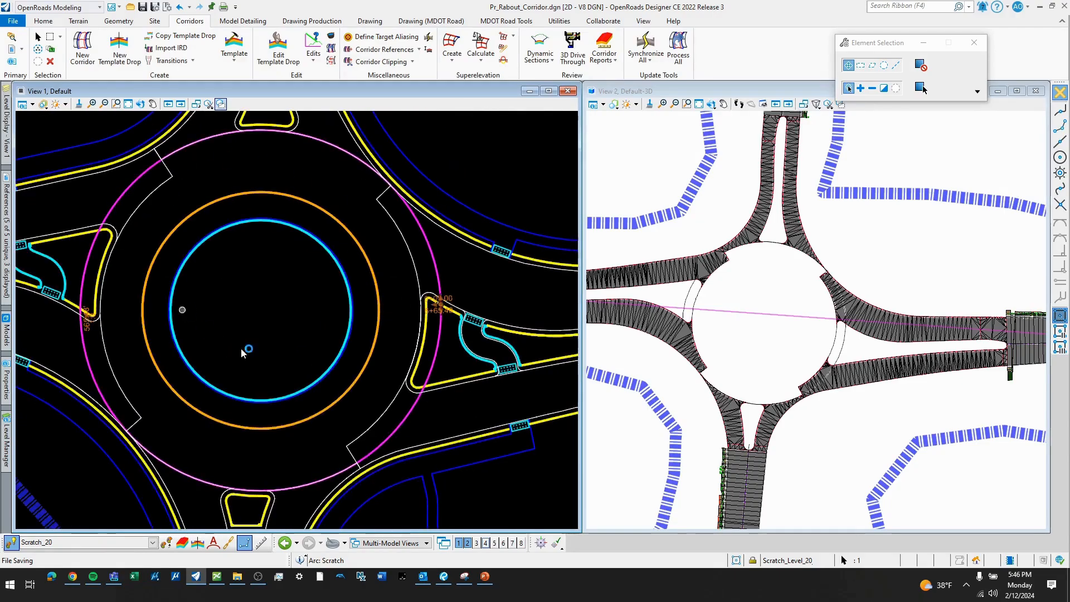
pyautogui.scroll(-2, 474, 298)
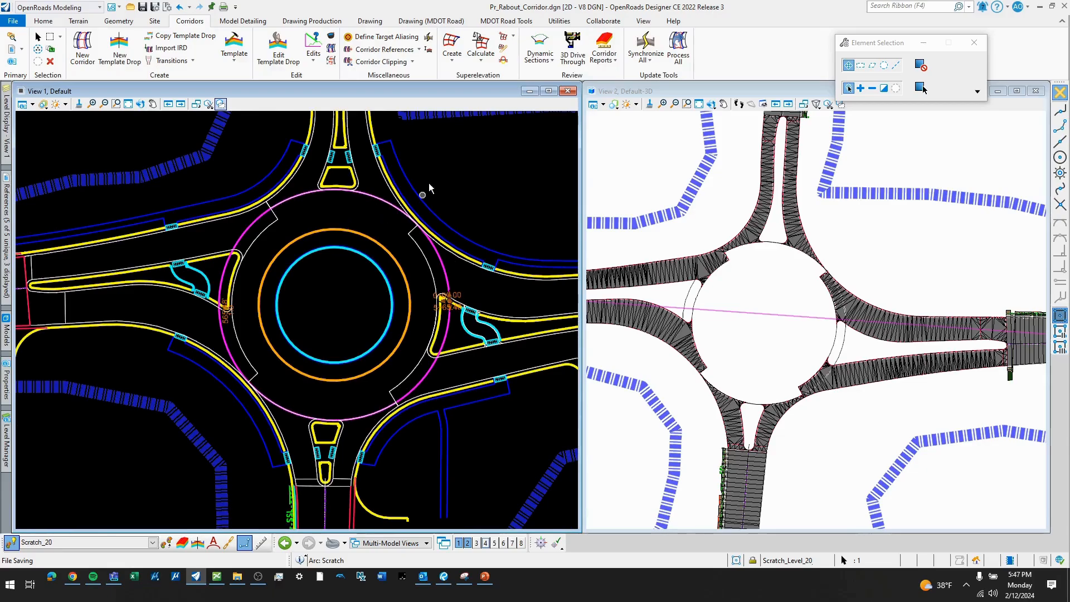
pyautogui.click(464, 173)
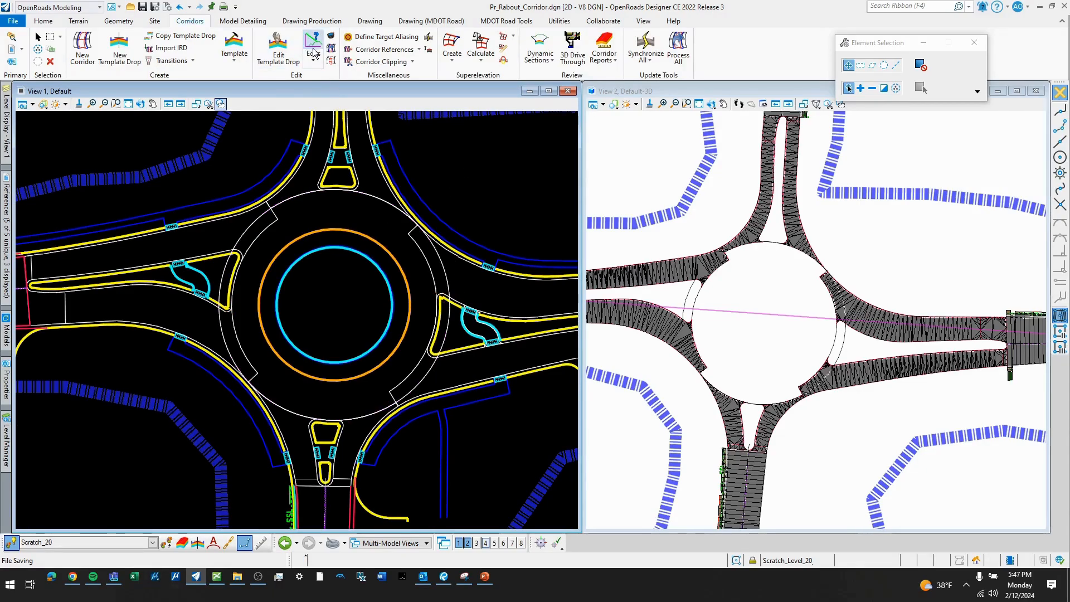
# - Start Apply Linear Template on the outer inscribed circle and choose the Pavement template Inscribed - 2 Lane
pyautogui.click(243, 20)
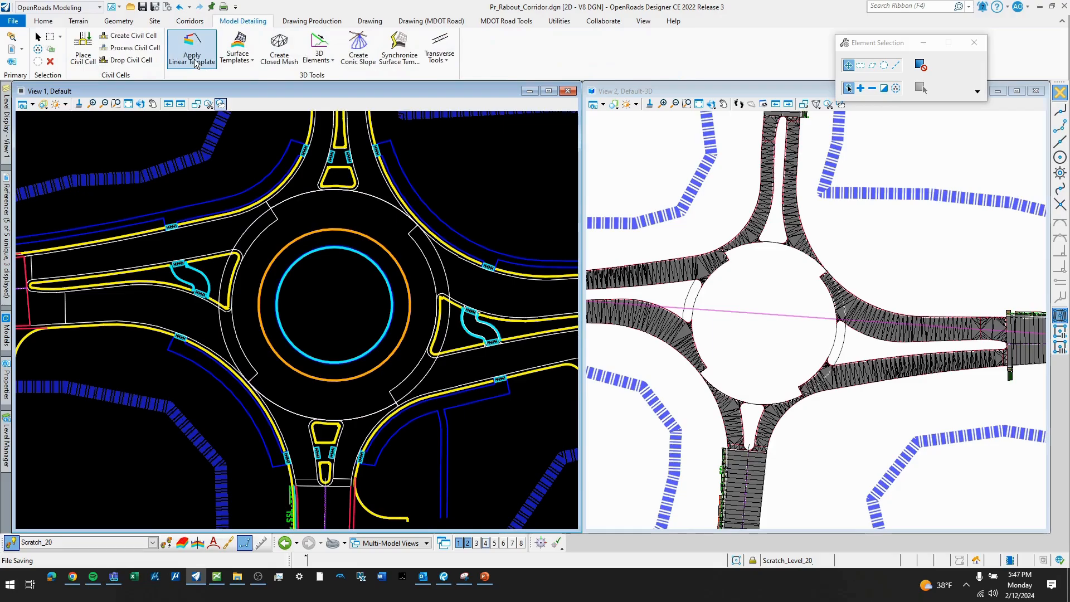
pyautogui.click(195, 56)
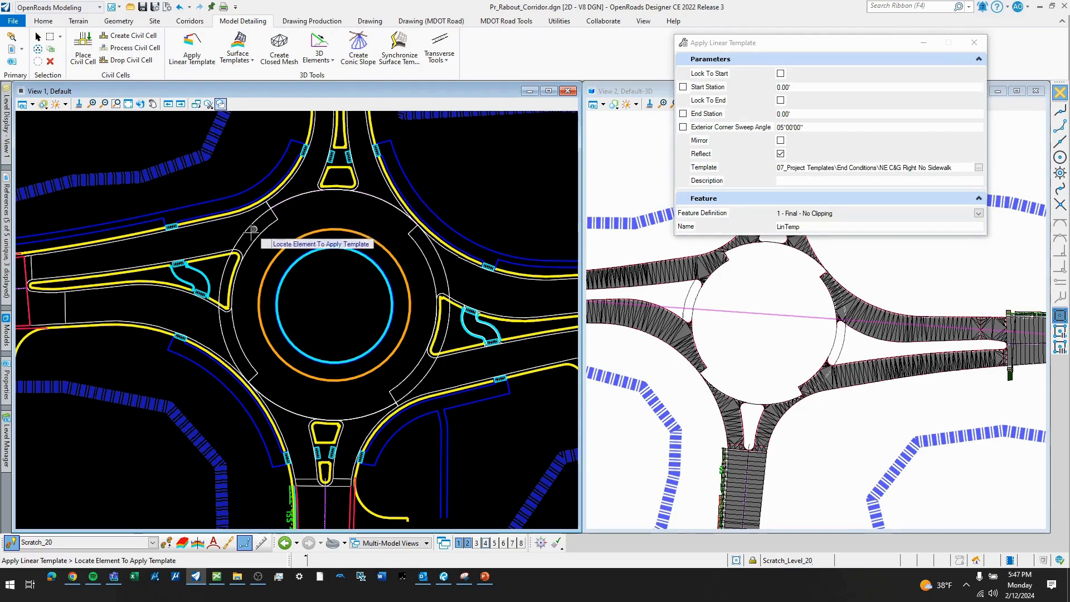
pyautogui.click(222, 274)
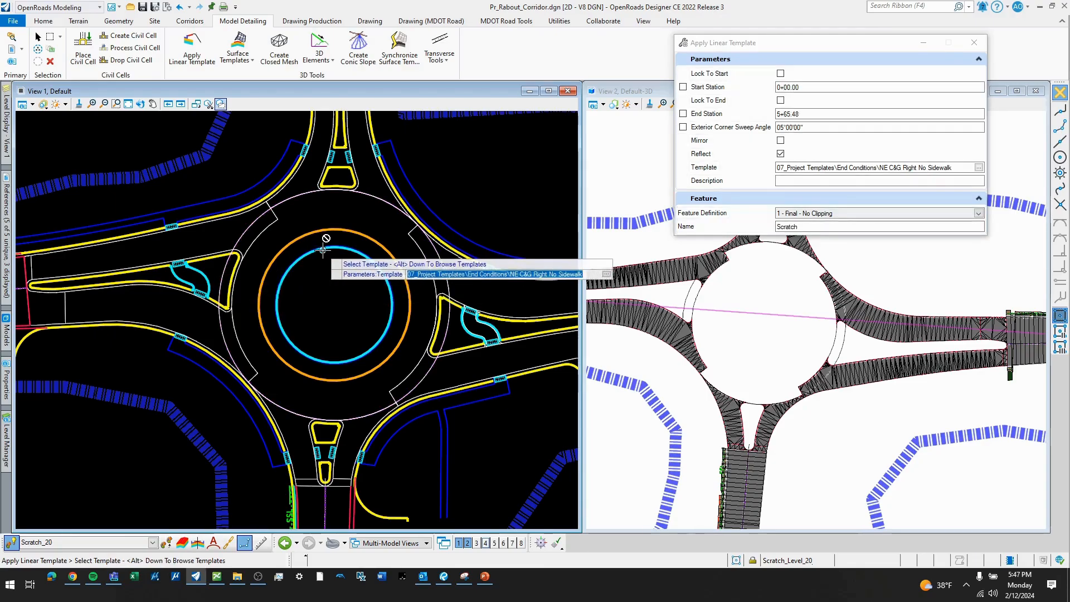
pyautogui.hotkey('alt', 'Down')
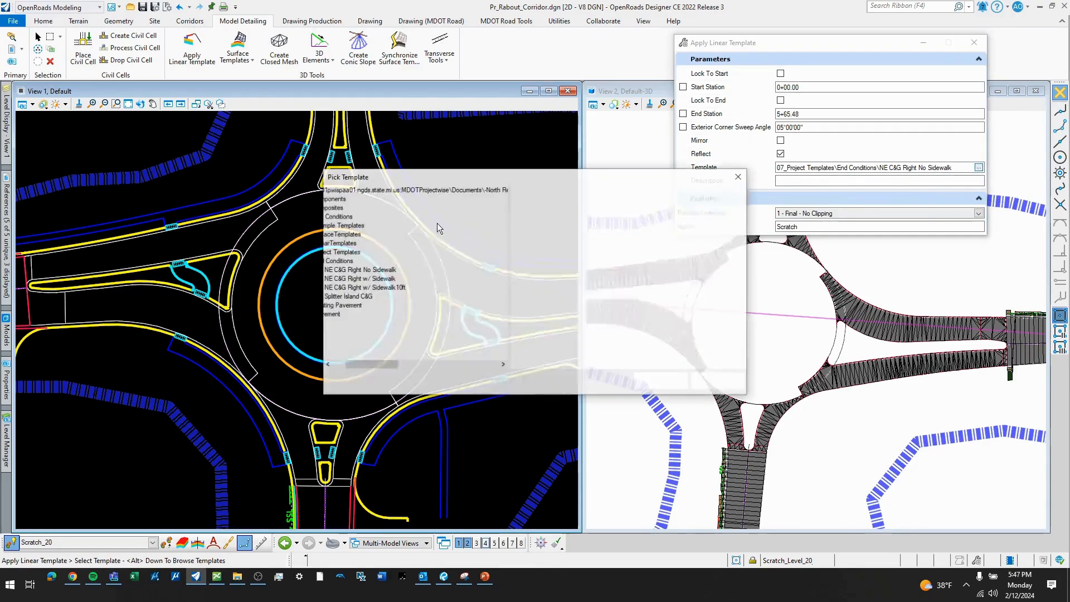
pyautogui.moveTo(370, 364); pyautogui.dragTo(357, 365)
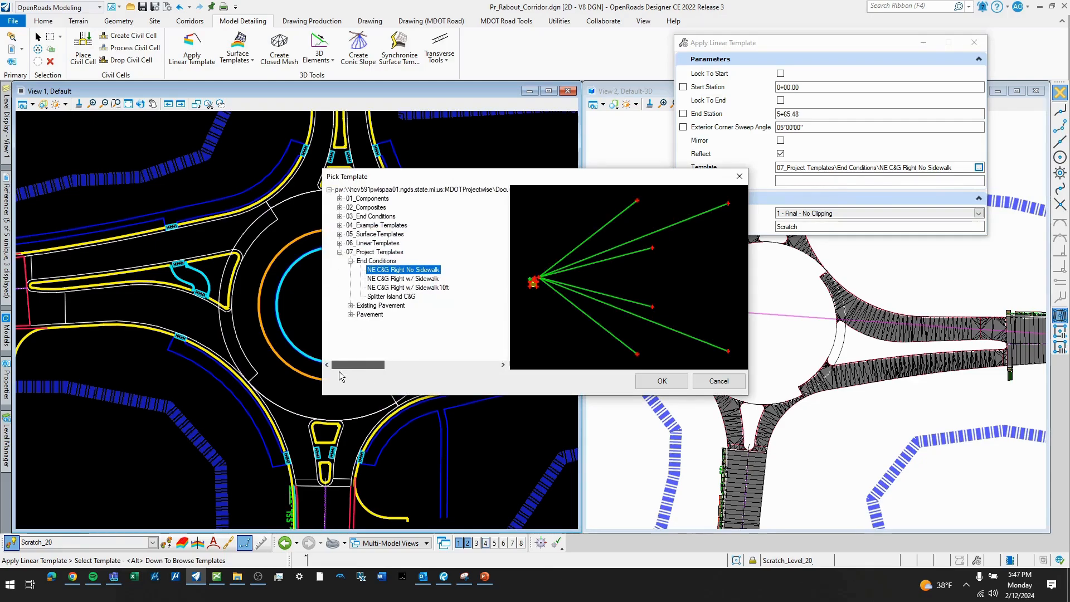
pyautogui.click(350, 314)
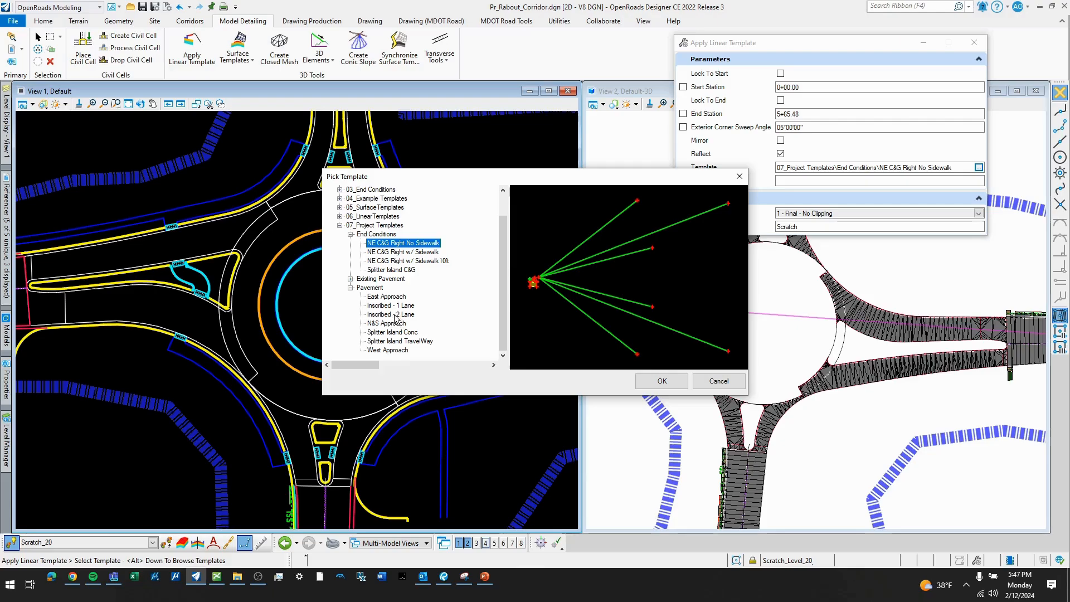
pyautogui.click(396, 314)
pyautogui.click(662, 381)
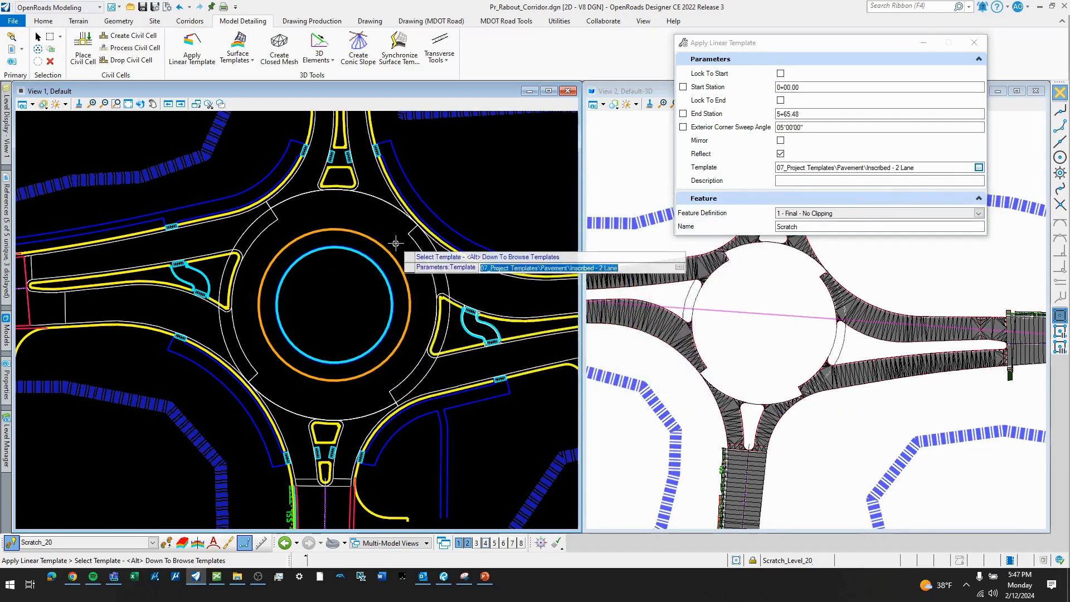
# - Apply the template along the circle's northern arc from station 0+65.90 to 1+90.73, reflected toward the roundabout's center
pyautogui.click(401, 239)
pyautogui.scroll(2, 401, 238)
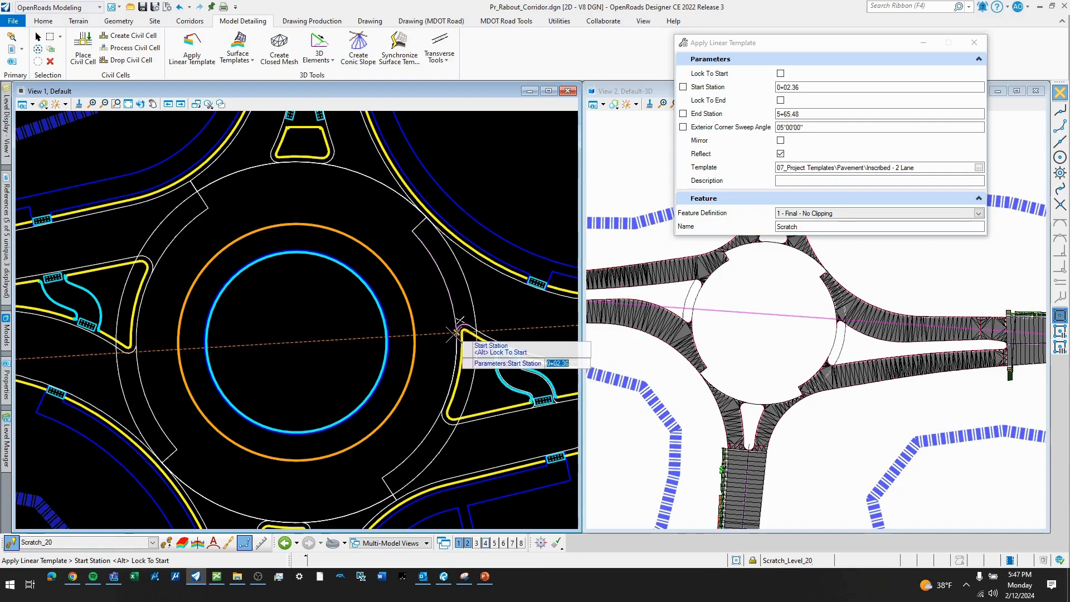
pyautogui.click(415, 219)
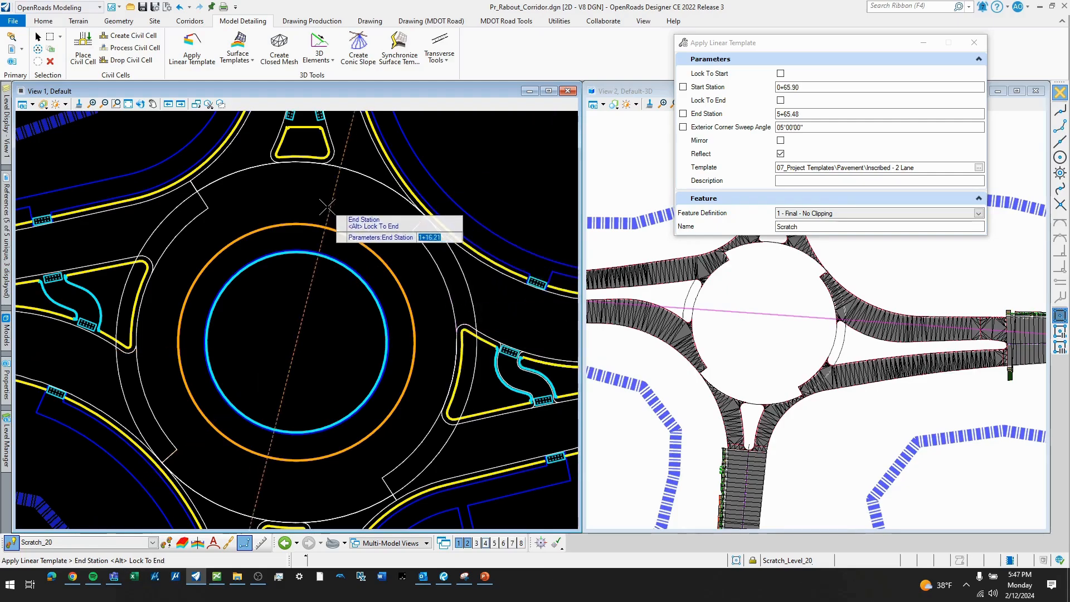
pyautogui.click(213, 211)
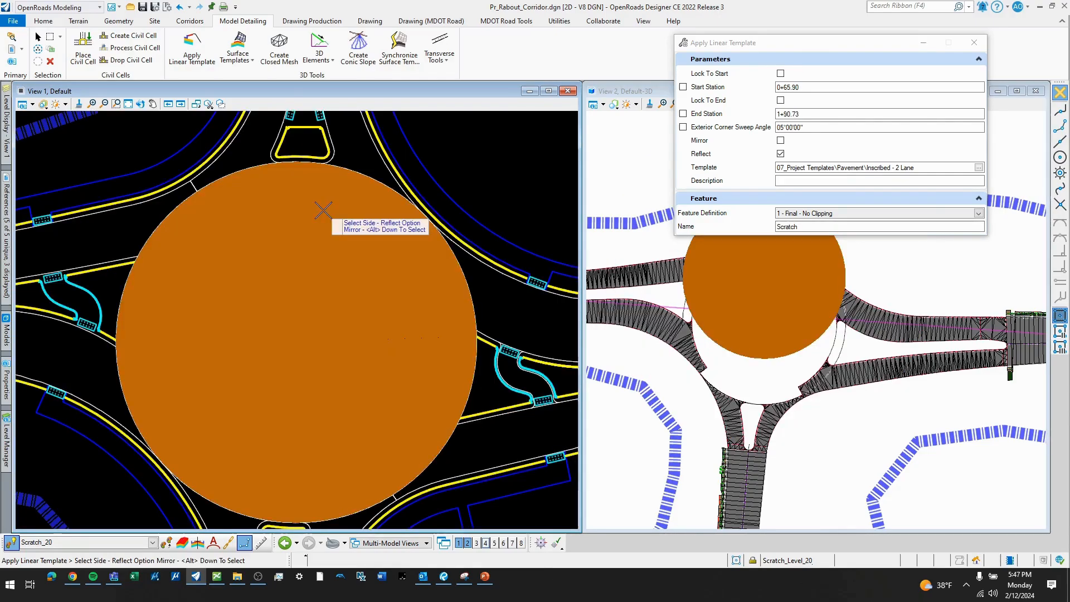
pyautogui.click(323, 210)
pyautogui.click(328, 205)
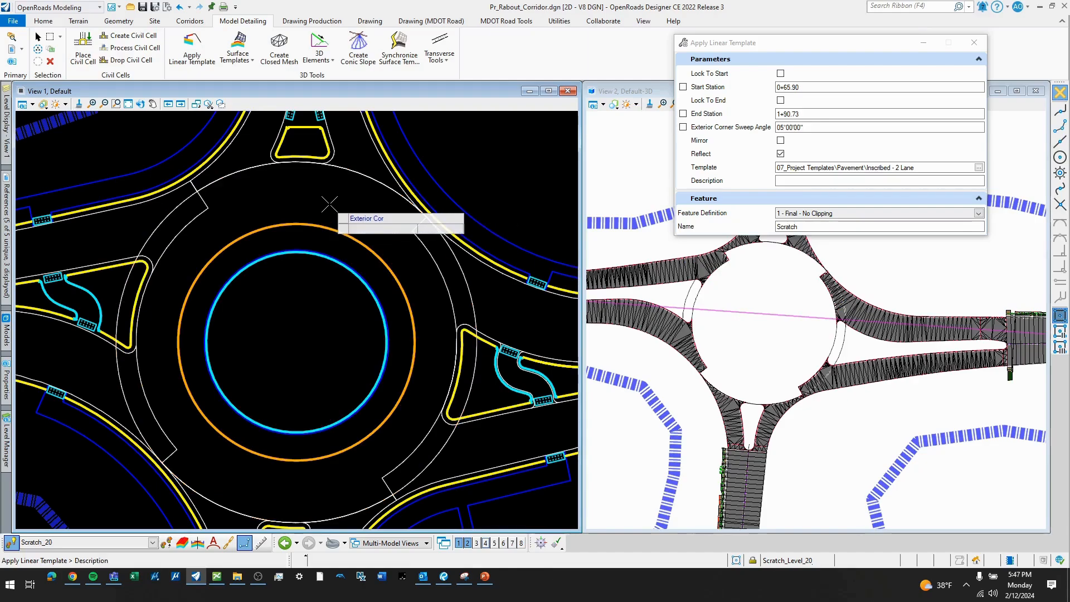
pyautogui.click(329, 204)
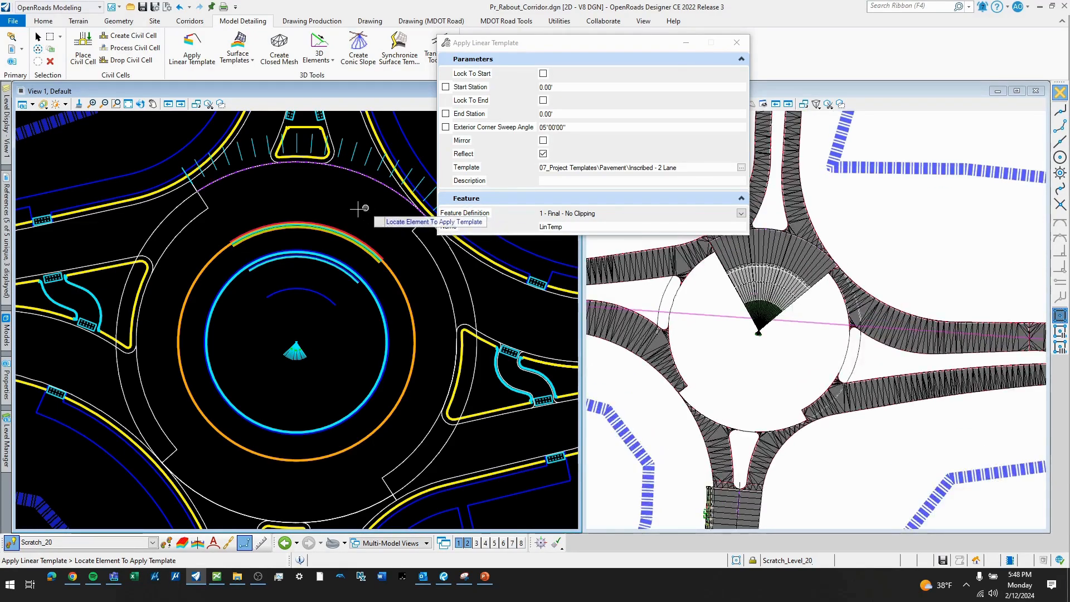
# - Try to apply the Inscribed - 2 Lane template along the circle's southern arc from station 3+45.54 to 4+71.88, reflected toward the center
pyautogui.scroll(-1, 363, 206)
pyautogui.click(171, 277)
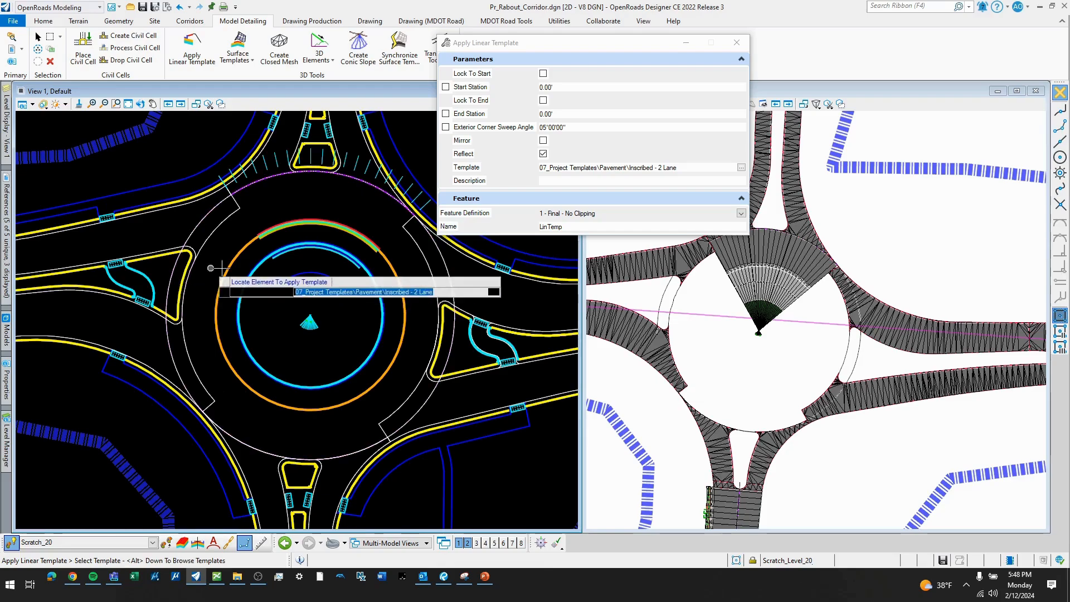
pyautogui.click(254, 295)
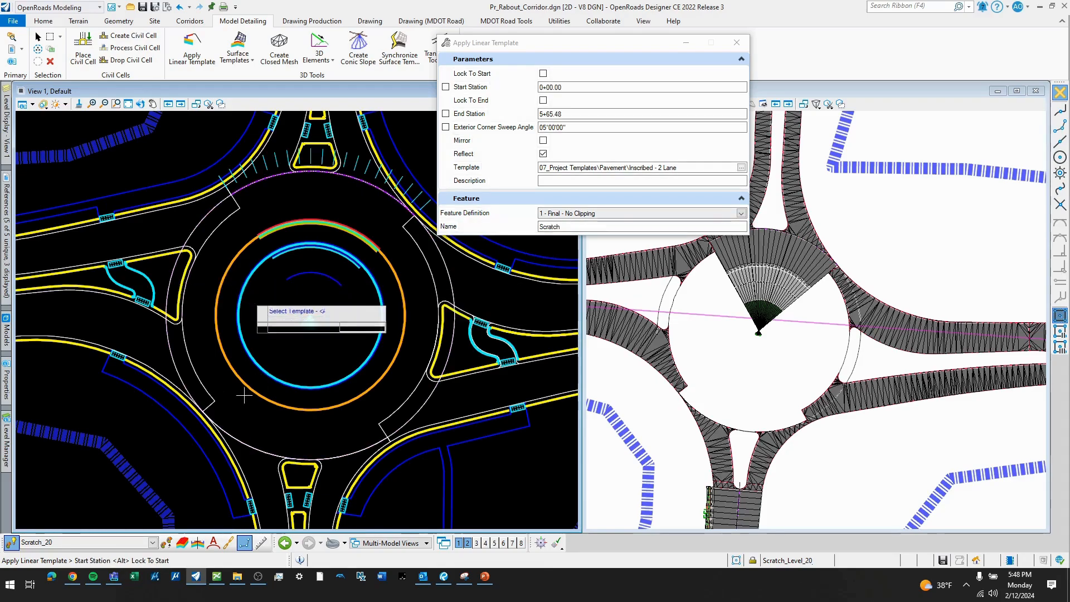
pyautogui.click(216, 390)
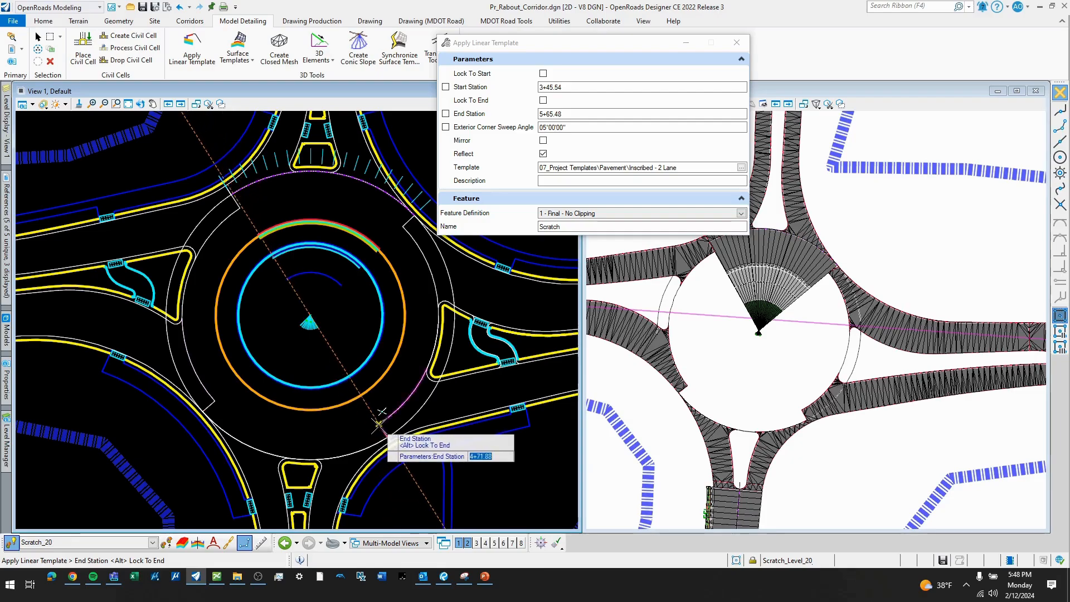
pyautogui.click(390, 419)
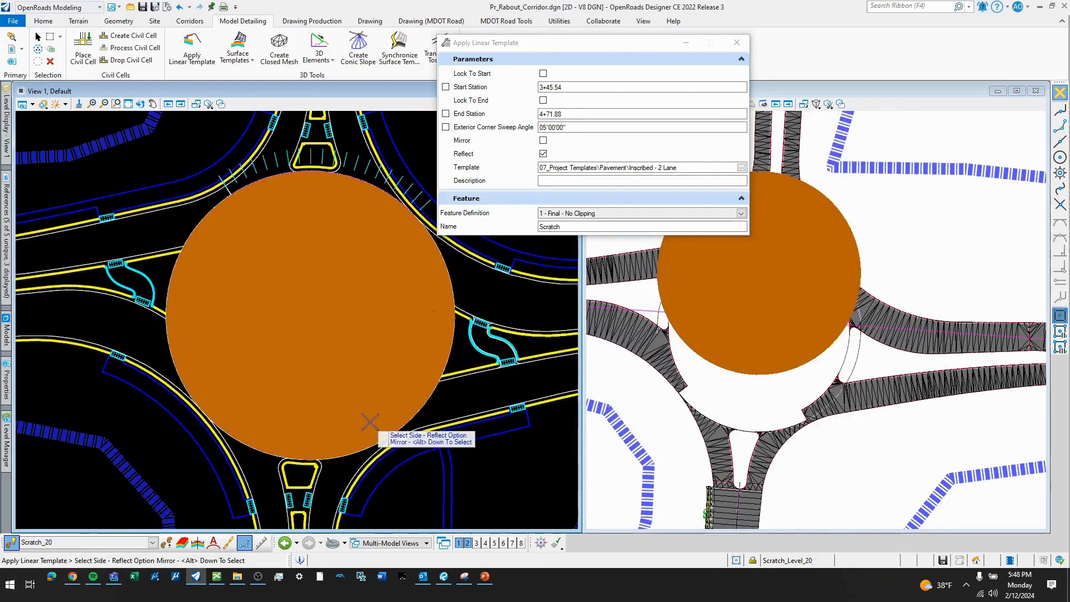
pyautogui.click(370, 422)
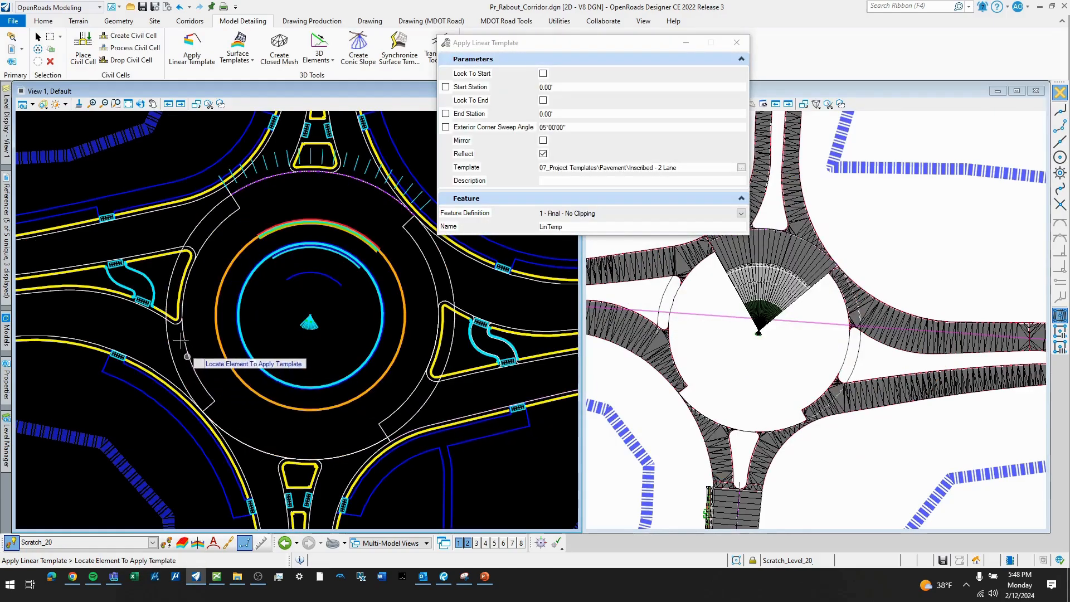
# - Apply the Inscribed - 2 Lane template to the outer inscribed circle's southern arc between the two lane-transition lines, reflected toward the center
pyautogui.click(177, 306)
pyautogui.click(218, 400)
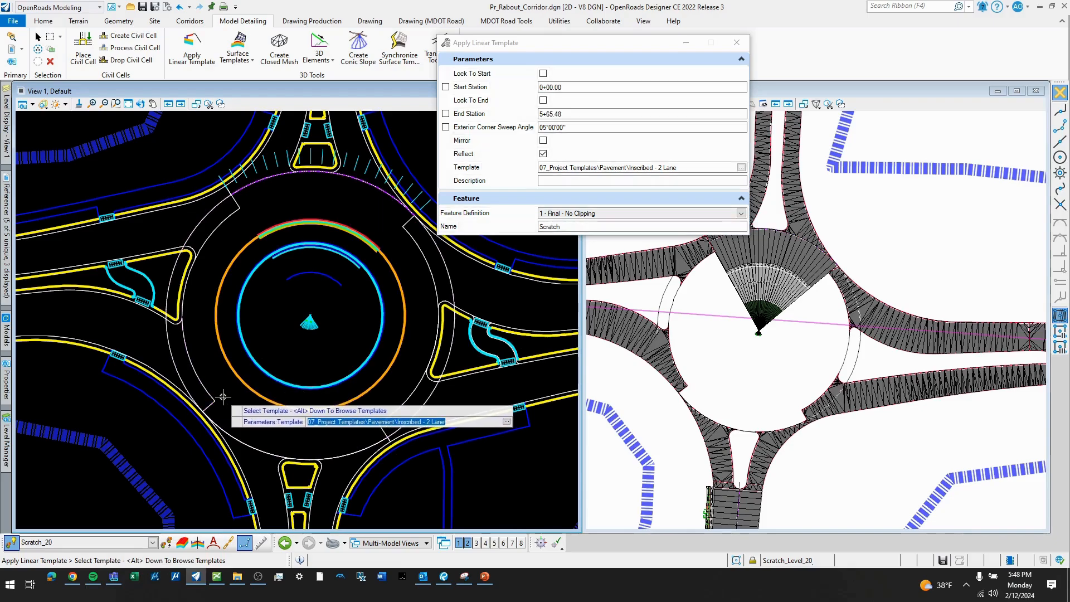
pyautogui.click(215, 400)
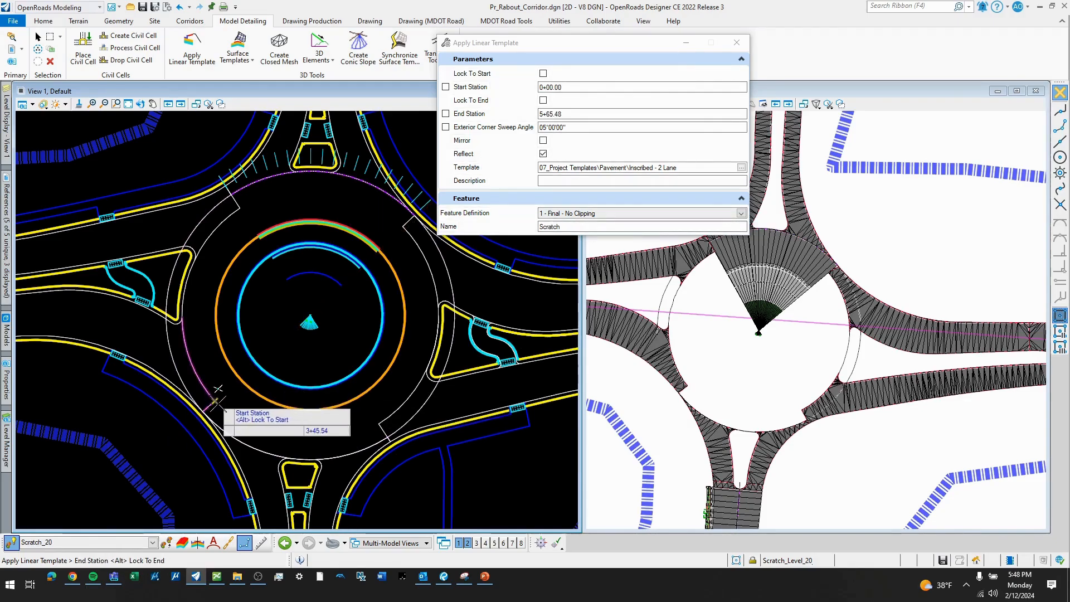
pyautogui.click(381, 418)
pyautogui.click(349, 338)
pyautogui.click(349, 337)
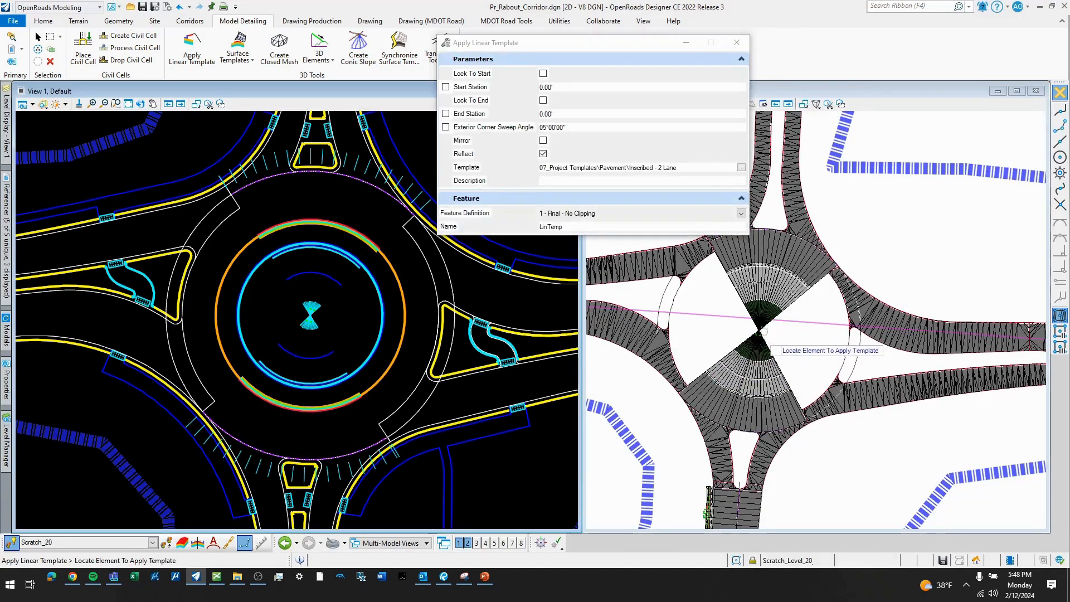
# - Select the outer inscribed circle for another linear template and choose the Pavement template Inscribed - 1 Lane
pyautogui.click(172, 280)
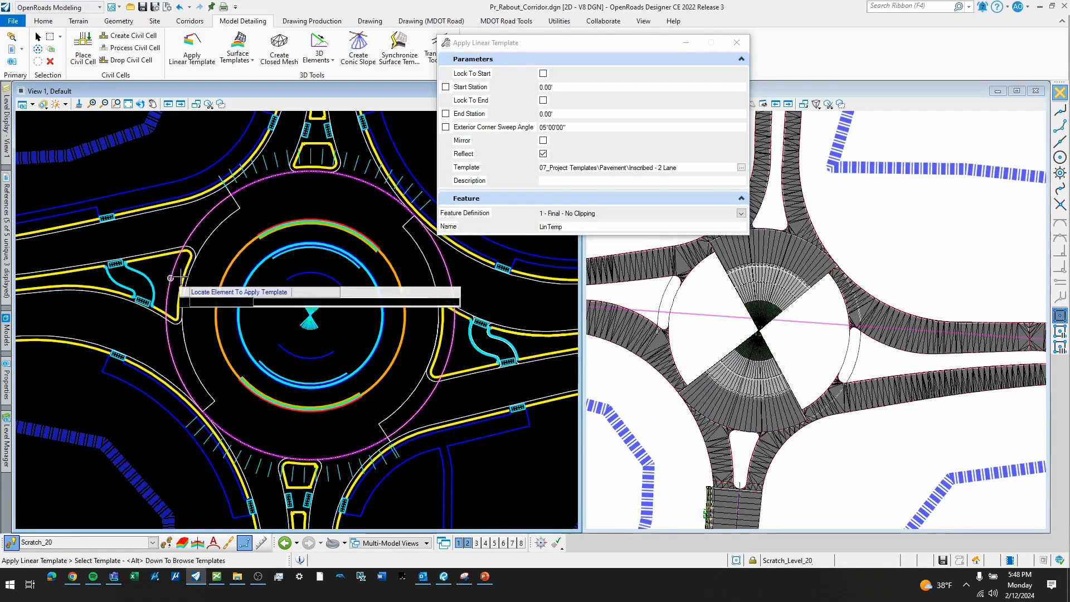
pyautogui.click(741, 167)
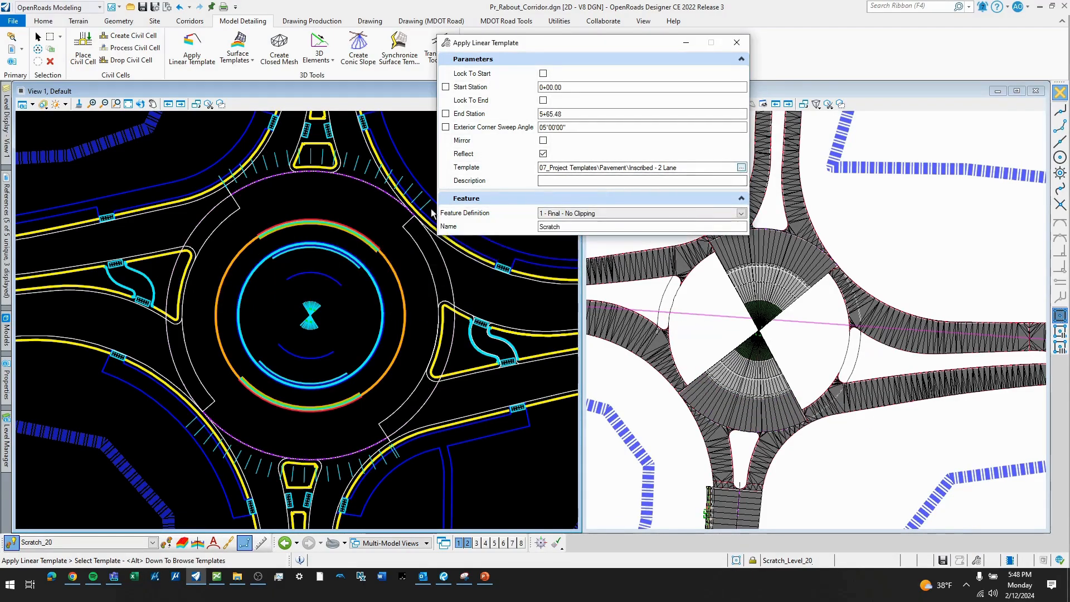
pyautogui.click(373, 297)
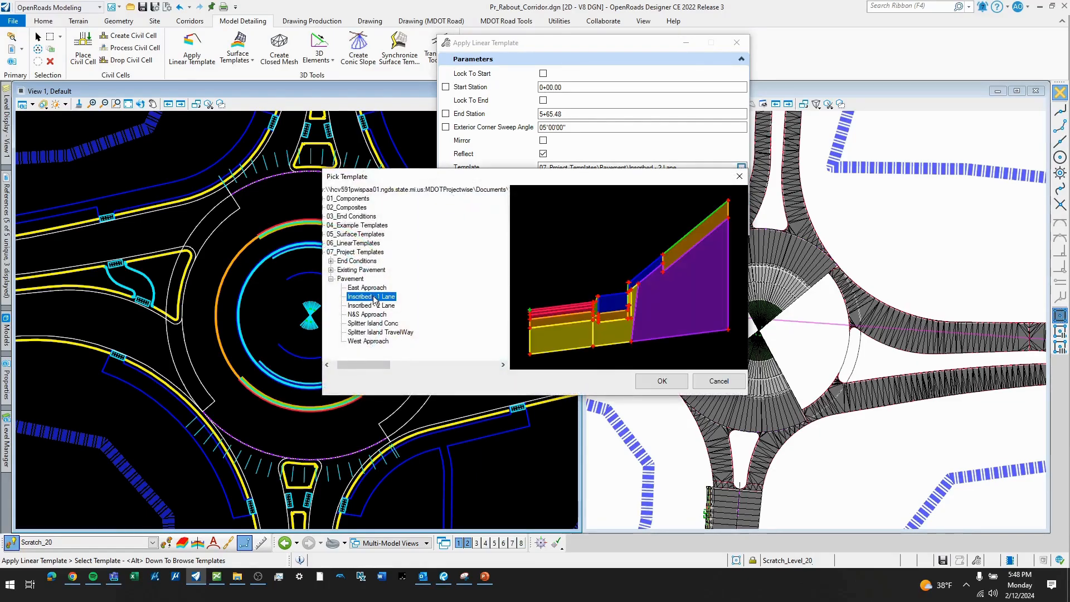
pyautogui.click(663, 381)
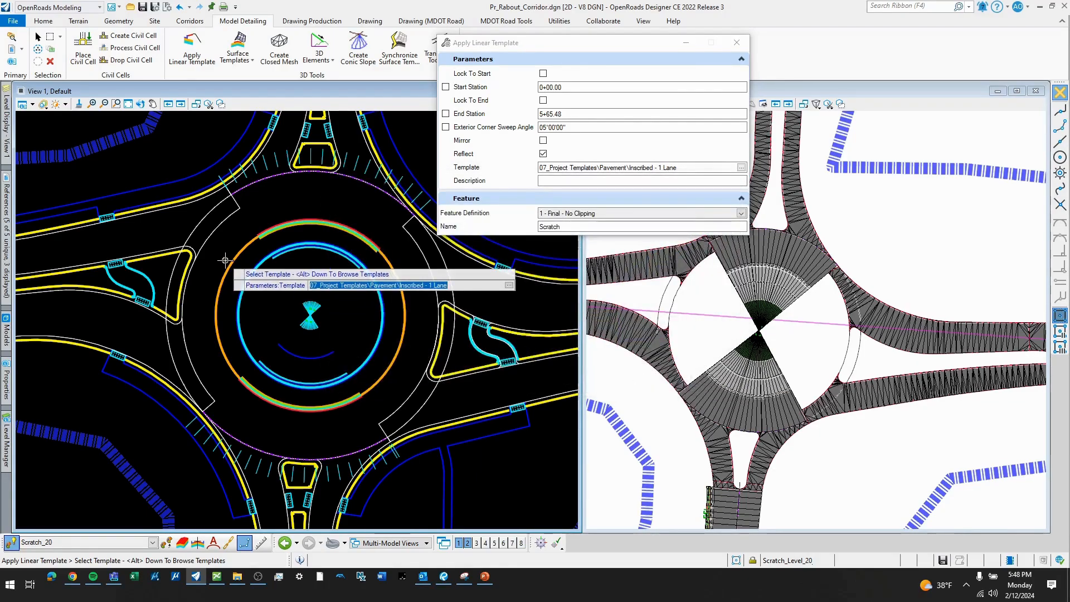
# - Apply the one-lane template along the circle's western arc from station 1+90.73 to the southwest transition line, reflected toward the center
pyautogui.click(203, 298)
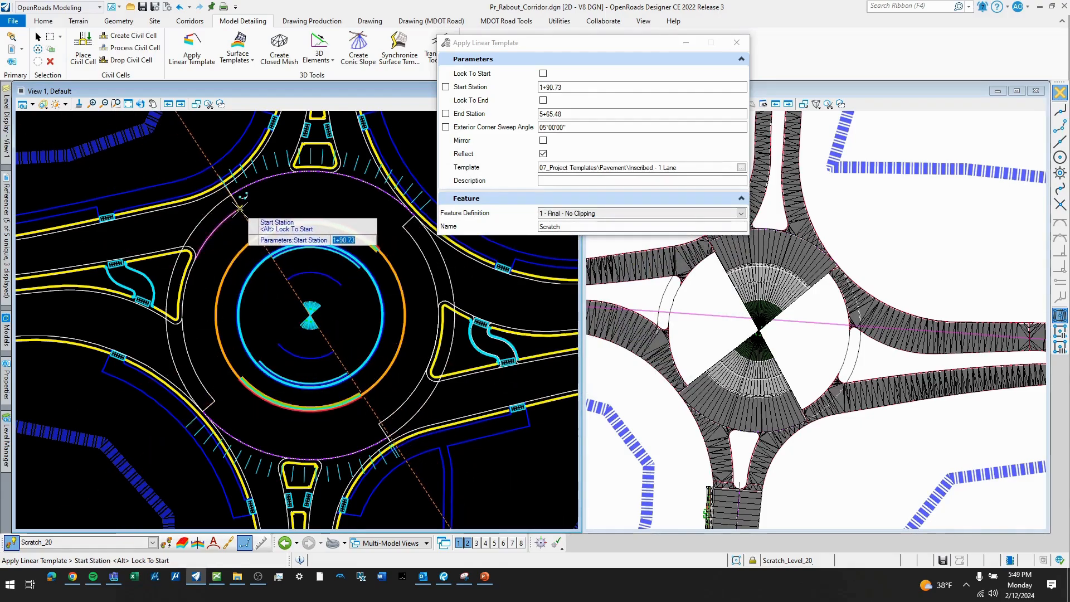
pyautogui.click(241, 209)
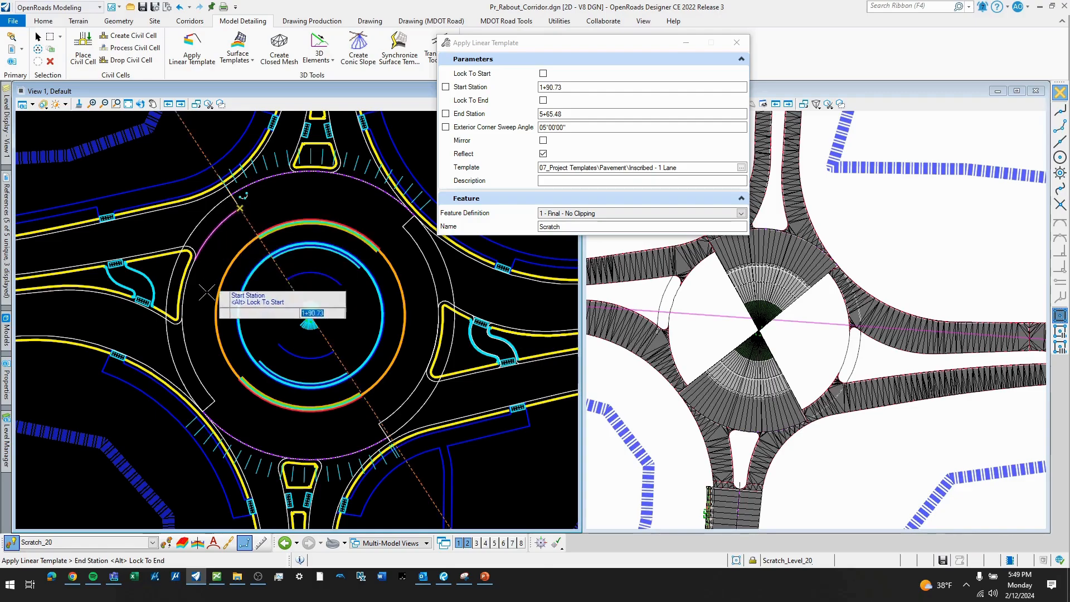
pyautogui.click(217, 402)
pyautogui.click(221, 361)
pyautogui.click(221, 361)
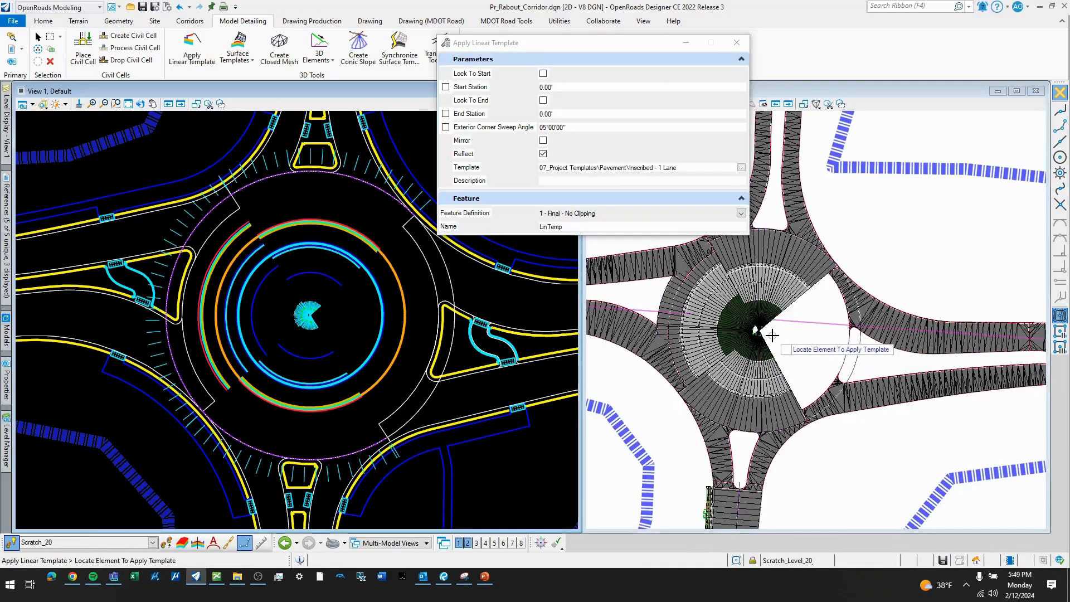
# - Delete the one-lane linear template from the western arc of the outer inscribed circle
pyautogui.scroll(4, 721, 267)
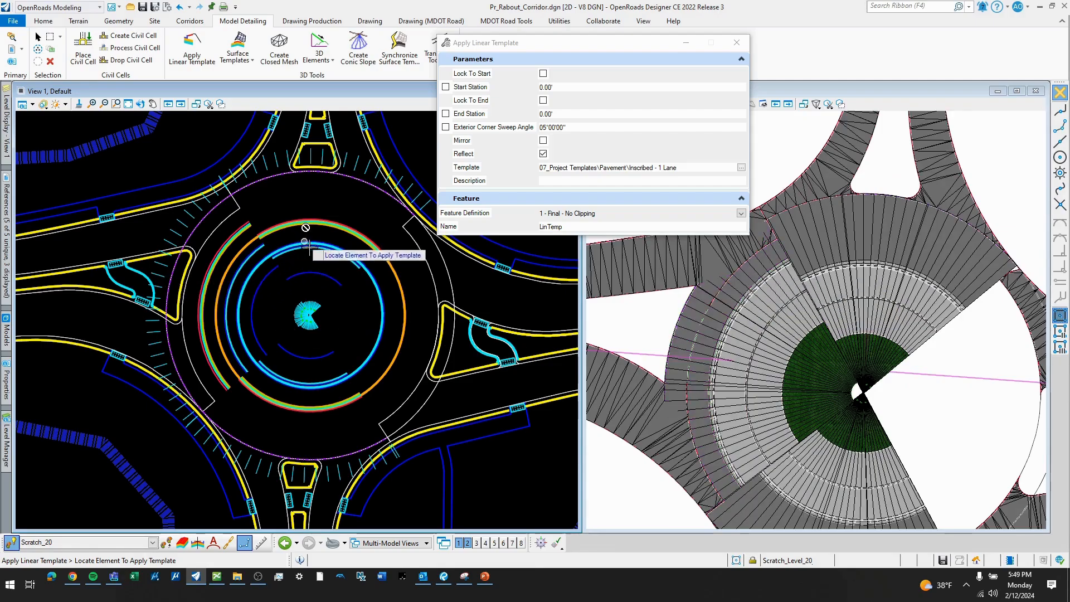
pyautogui.scroll(-3, 305, 228)
pyautogui.moveTo(307, 278); pyautogui.dragTo(352, 274, button='middle')
pyautogui.press('Escape')
pyautogui.scroll(5, 275, 276)
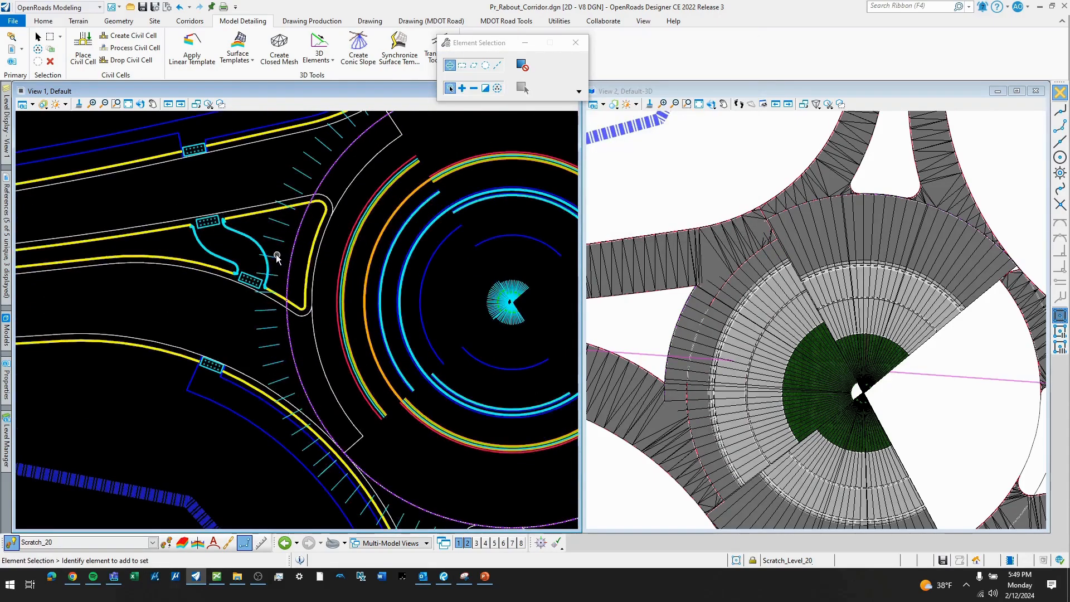
pyautogui.scroll(-1, 275, 263)
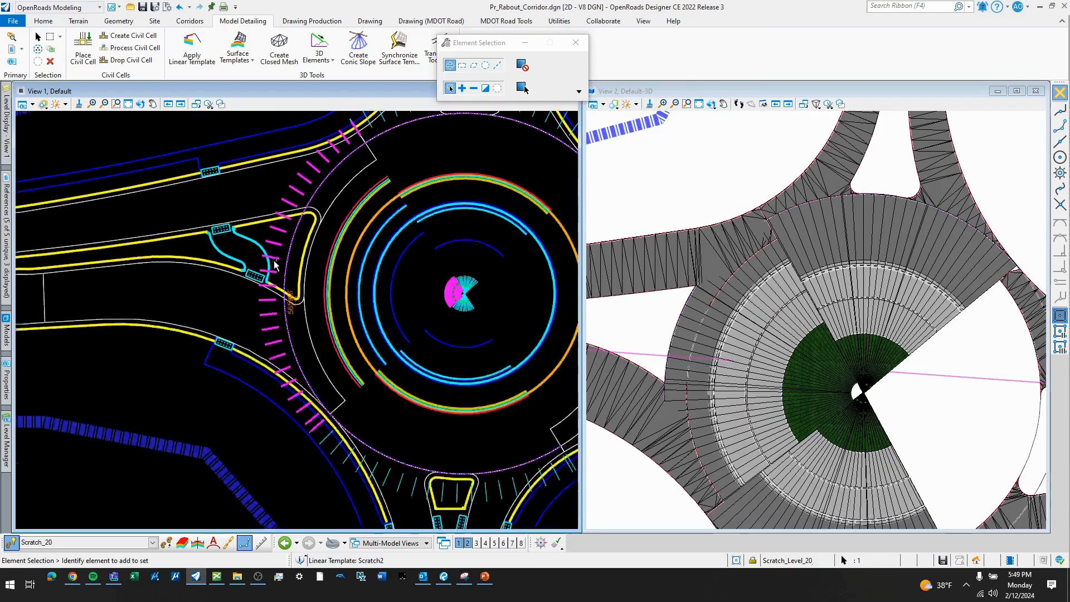
pyautogui.moveTo(274, 263)
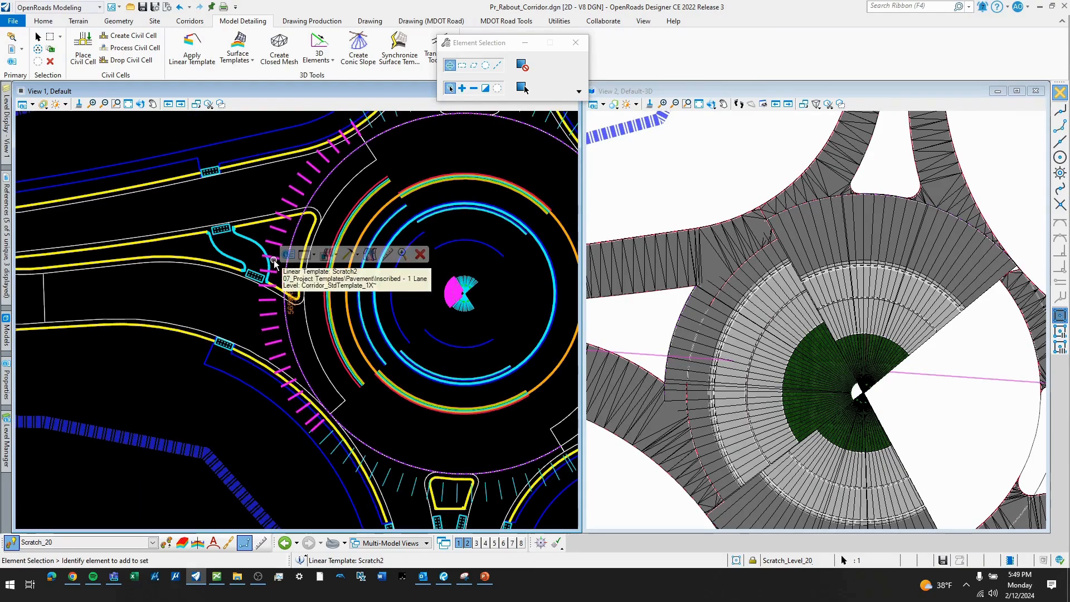
pyautogui.click(421, 256)
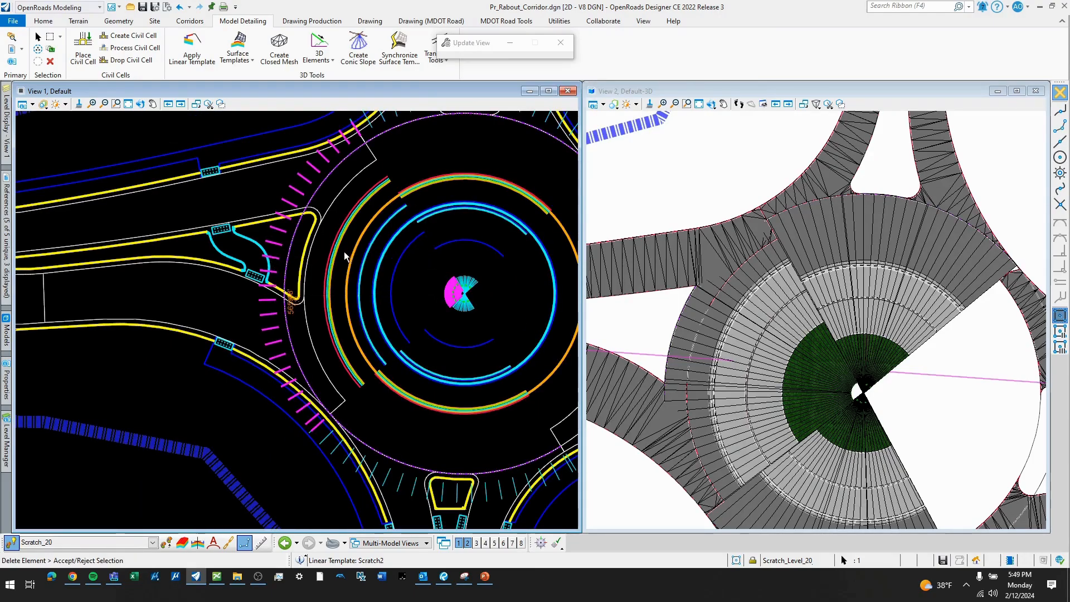
pyautogui.click(330, 221)
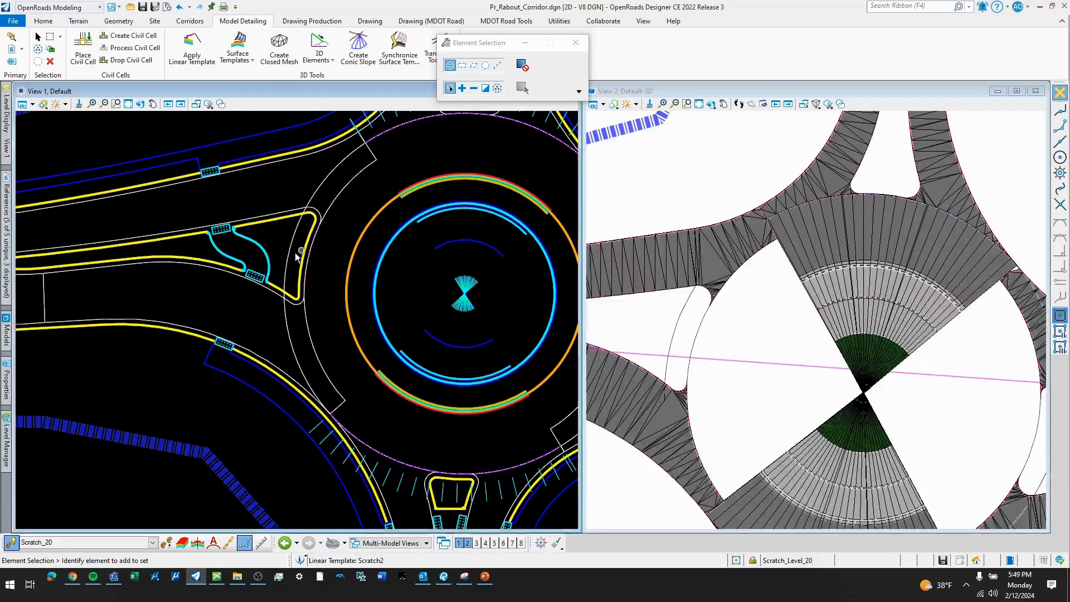
# - Offset the entire outer inscribed circle inward with an offset of -10.00 and no mirrored copy
pyautogui.scroll(-6, 302, 254)
pyautogui.scroll(6, 306, 247)
pyautogui.moveTo(333, 258); pyautogui.dragTo(346, 269, button='middle')
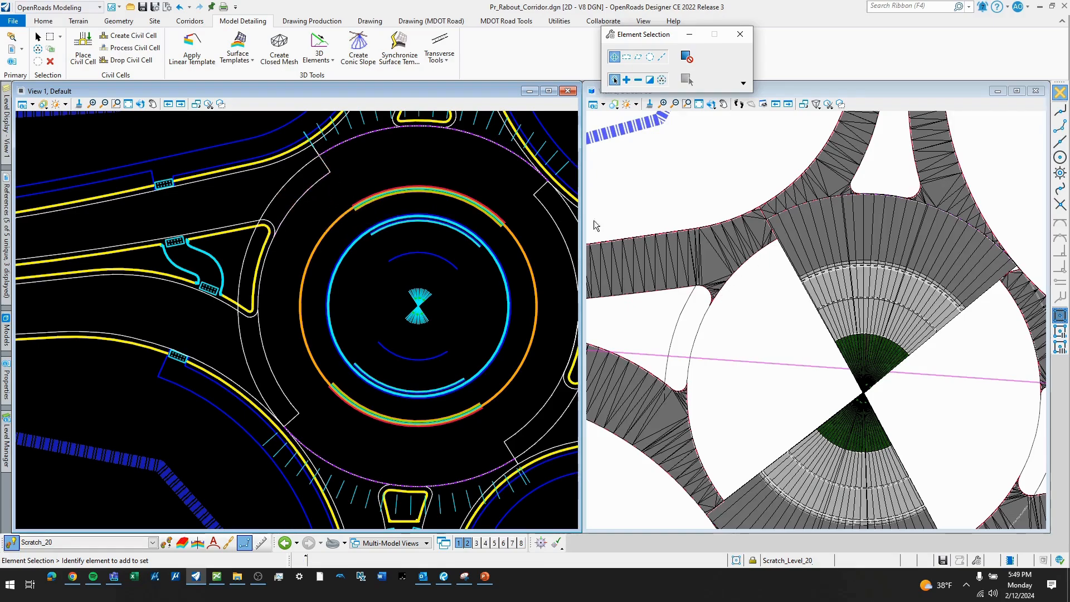
pyautogui.click(127, 21)
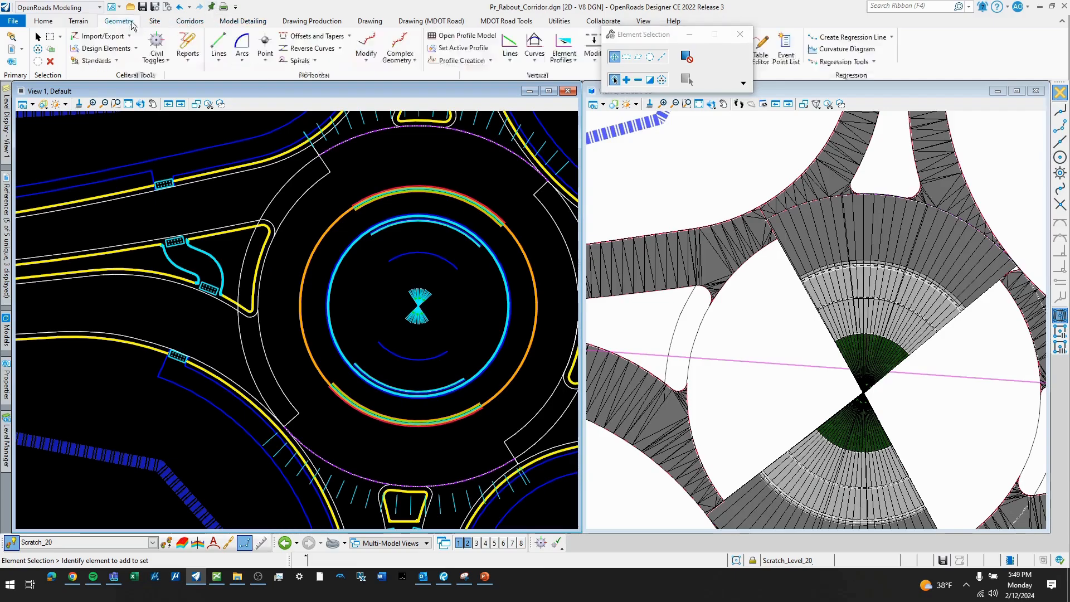
pyautogui.click(349, 36)
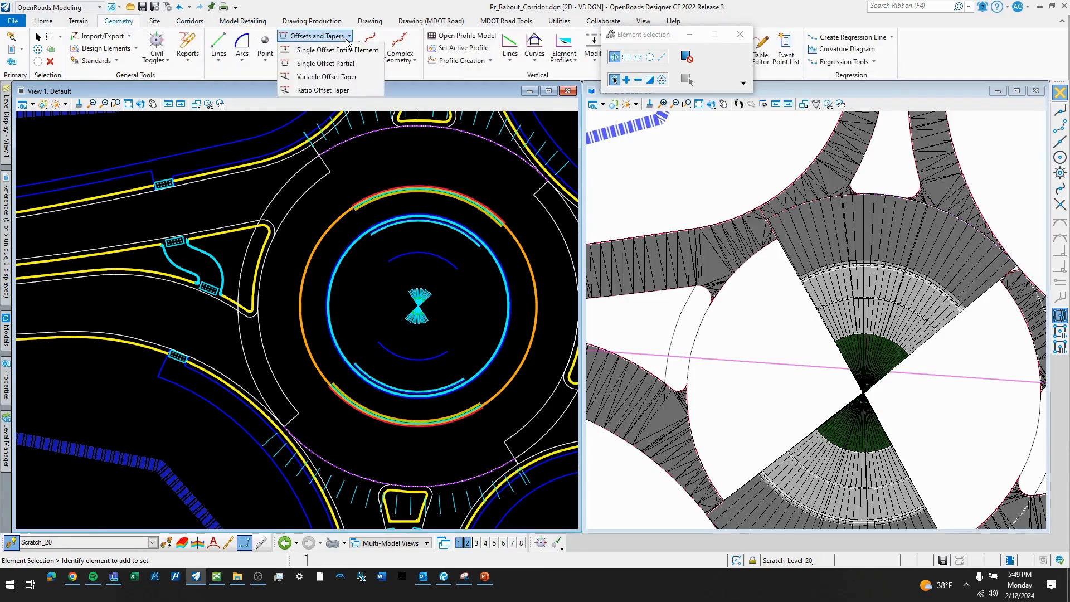
pyautogui.click(346, 51)
pyautogui.click(317, 168)
pyautogui.write('10')
pyautogui.press('Return')
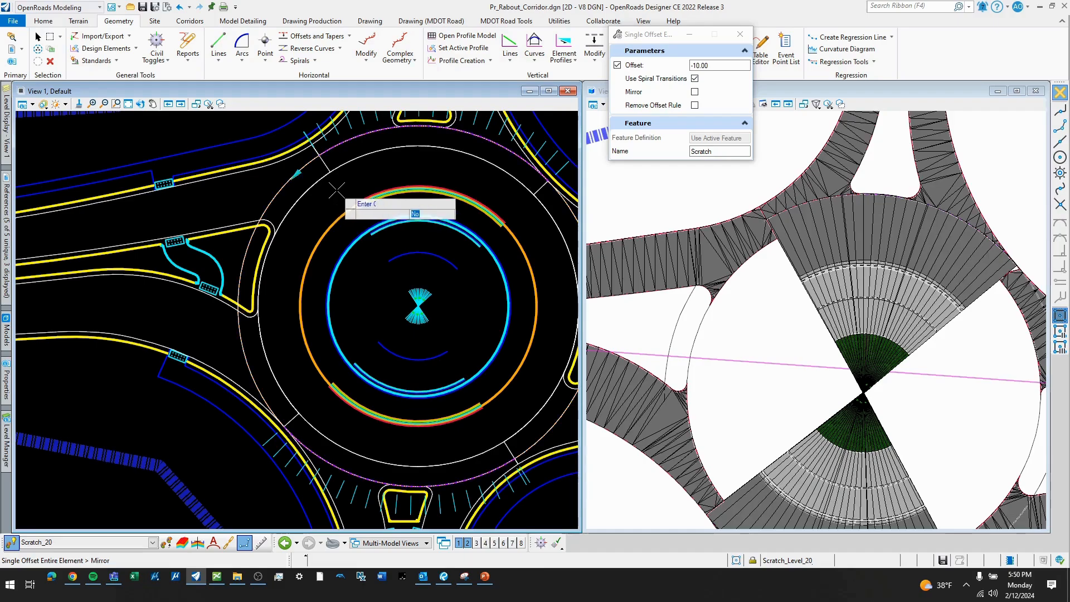
pyautogui.click(342, 176)
pyautogui.press('Escape')
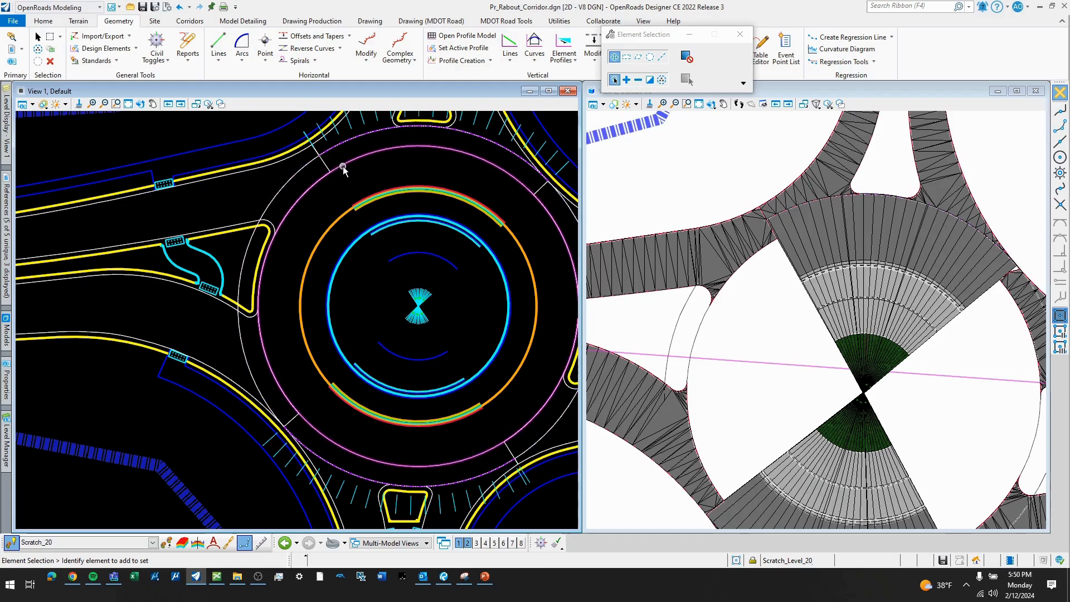
# - Profile the offset circle by slope from the outer inscribed circle, using all points, a 1.50% slope and 0.00 vertical offset
pyautogui.click(563, 64)
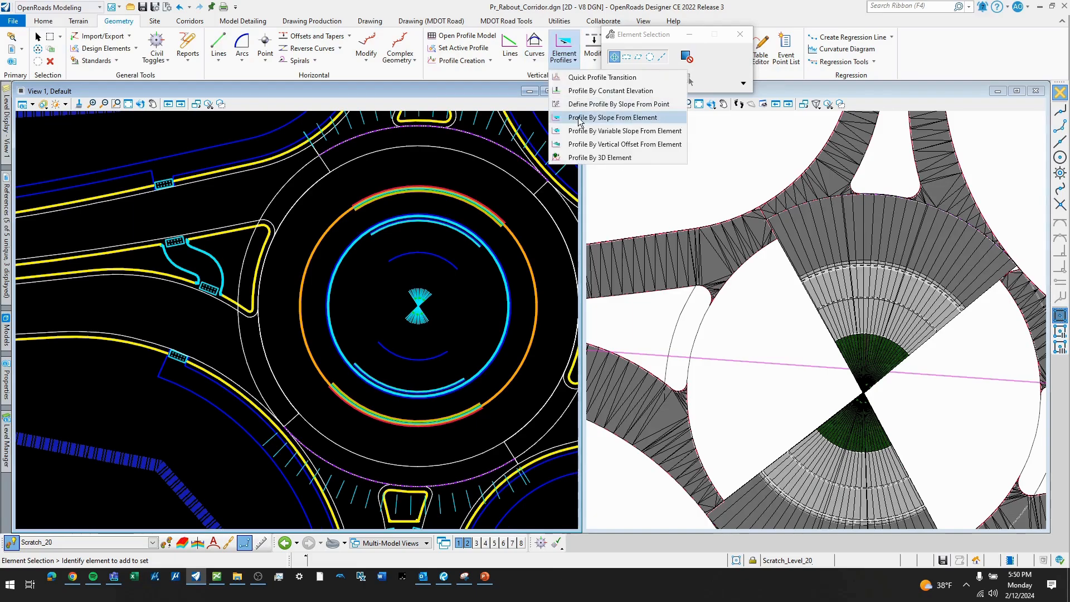
pyautogui.click(579, 118)
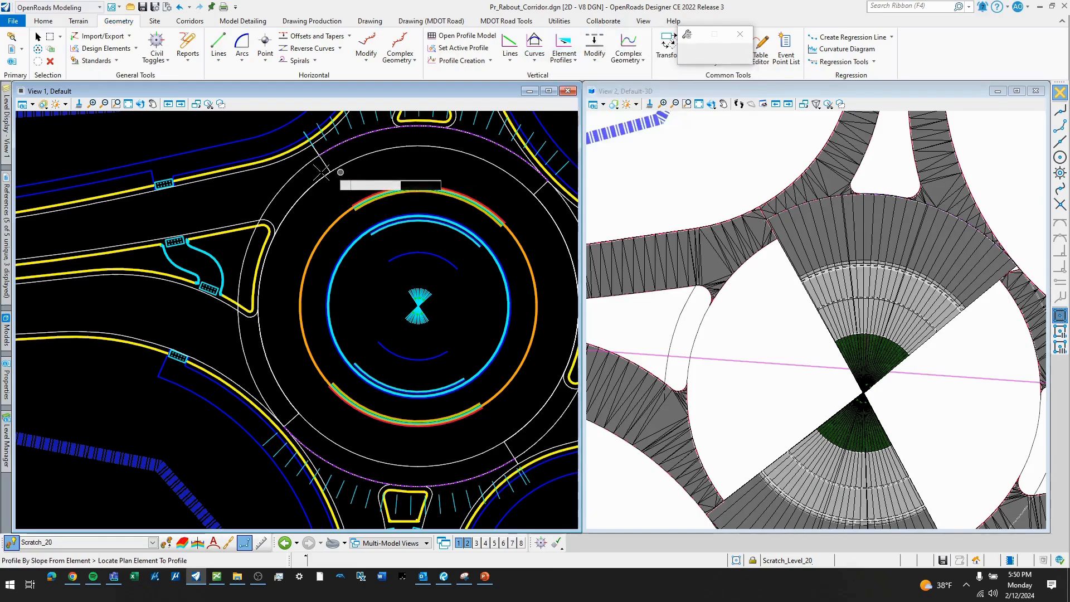
pyautogui.click(376, 153)
pyautogui.click(250, 250)
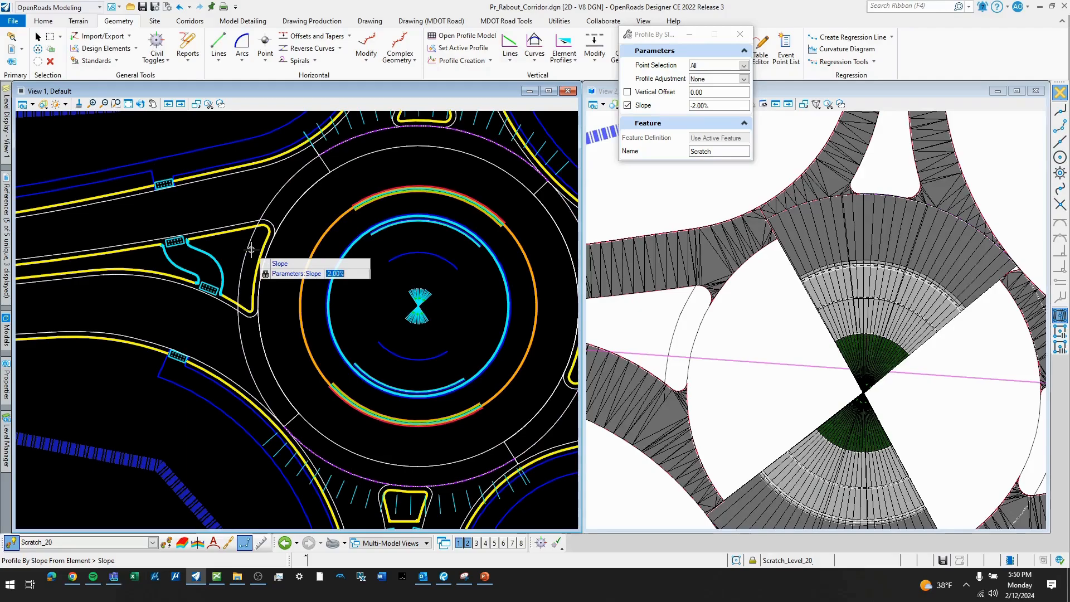
pyautogui.click(294, 231)
pyautogui.click(297, 231)
pyautogui.click(297, 231)
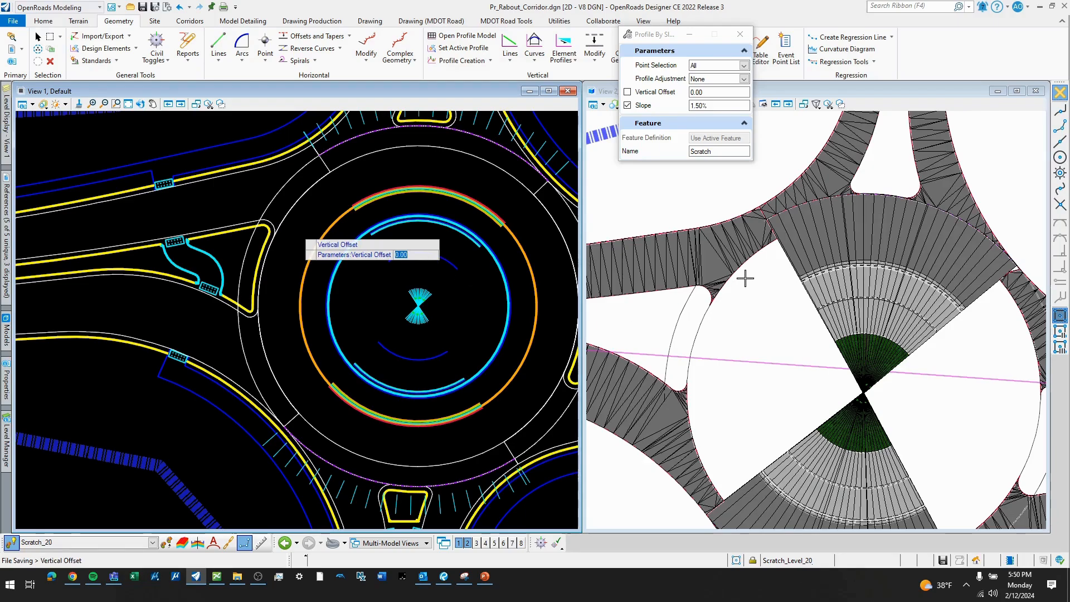
pyautogui.click(701, 390)
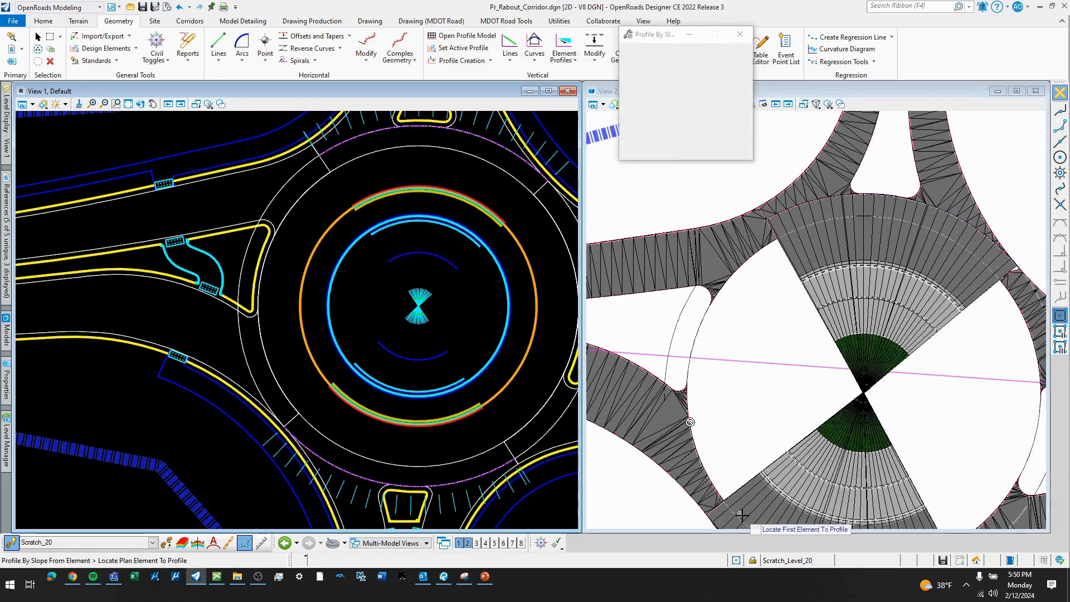
pyautogui.scroll(-2, 310, 242)
pyautogui.press('Escape')
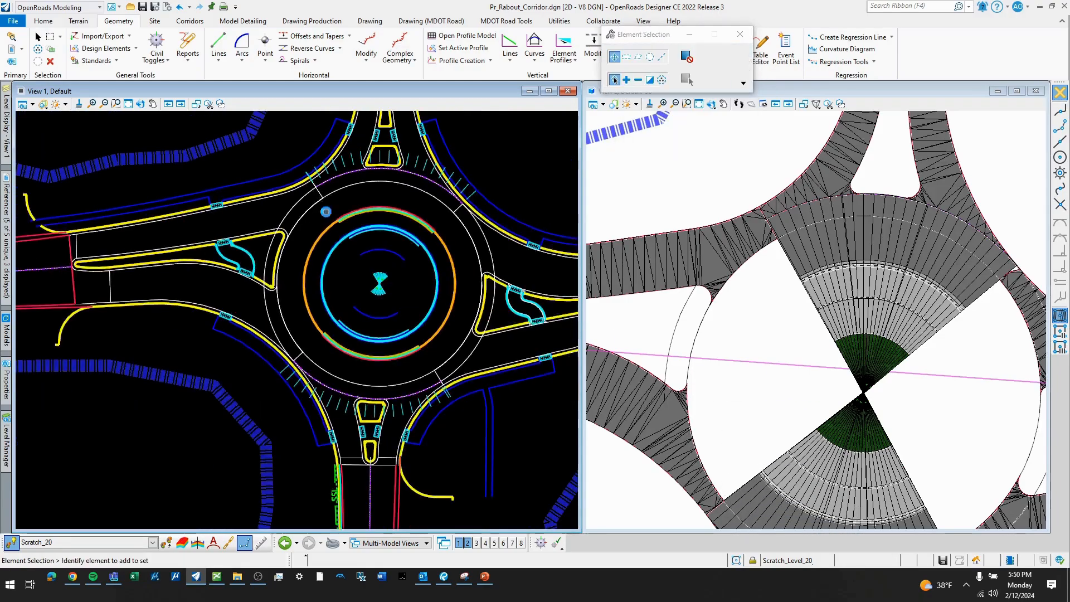
# - Apply the Inscribed - 1 Lane template along the offset circle's western arc from station 1+69.54 to 3+07.15, reflected toward the center
pyautogui.click(190, 21)
pyautogui.click(243, 21)
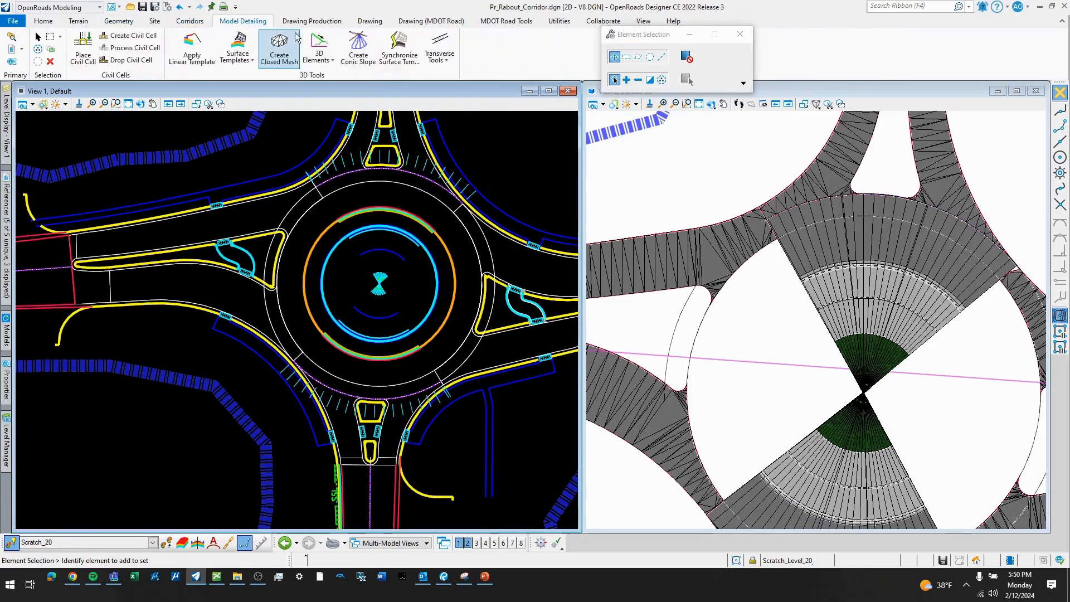
pyautogui.click(204, 62)
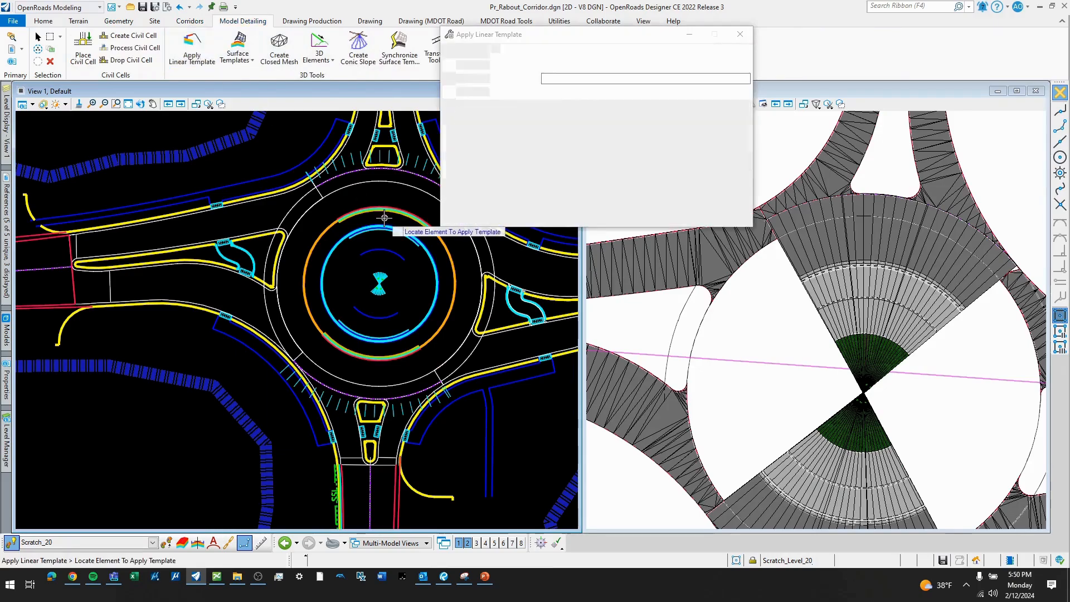
pyautogui.click(319, 212)
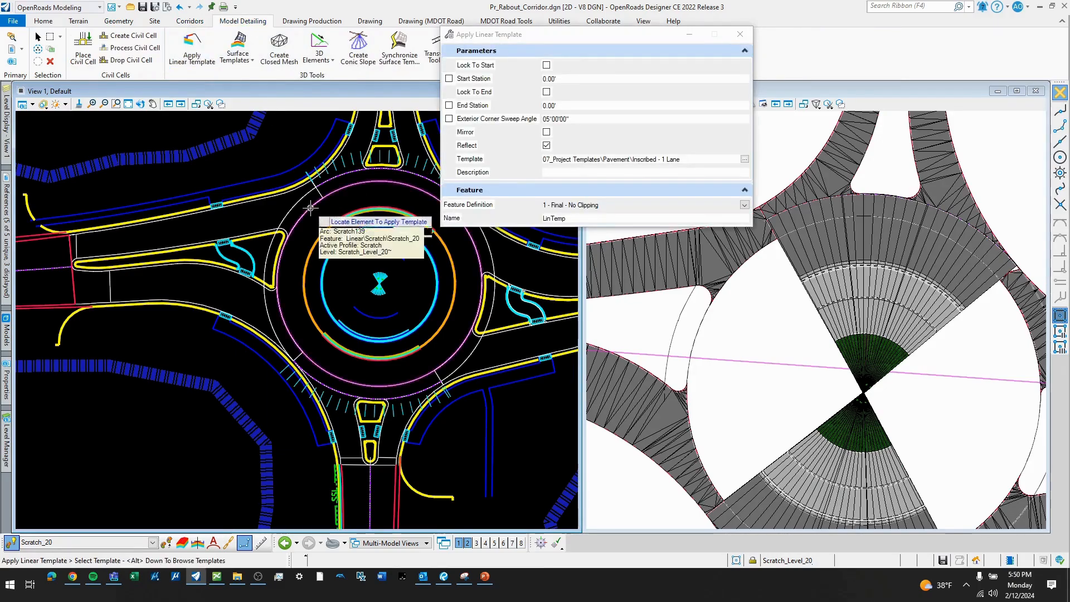
pyautogui.click(322, 210)
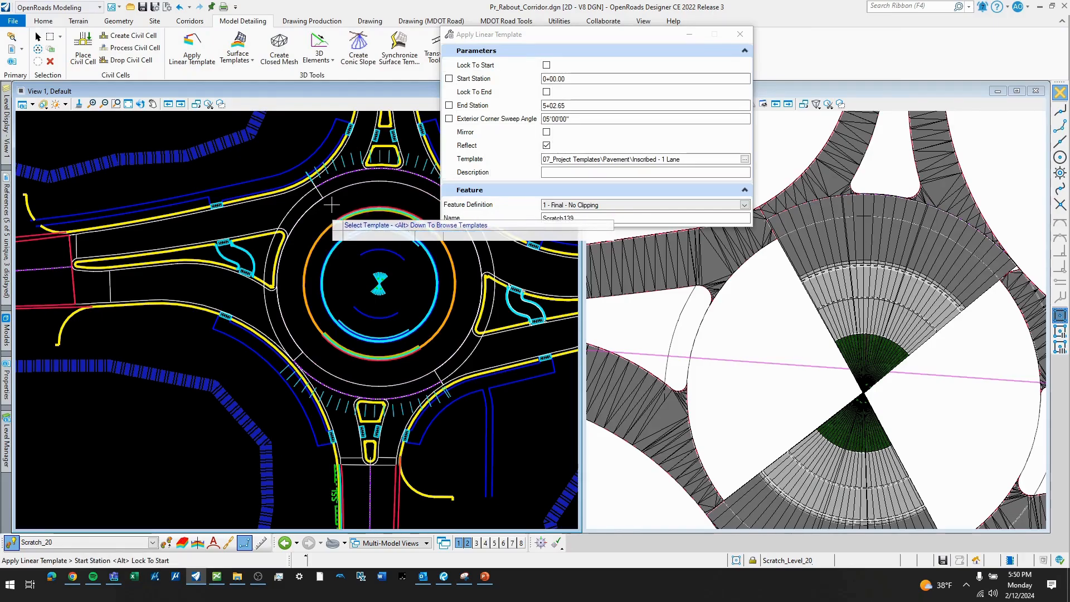
pyautogui.scroll(1, 322, 210)
pyautogui.scroll(2, 323, 192)
pyautogui.scroll(3, 322, 190)
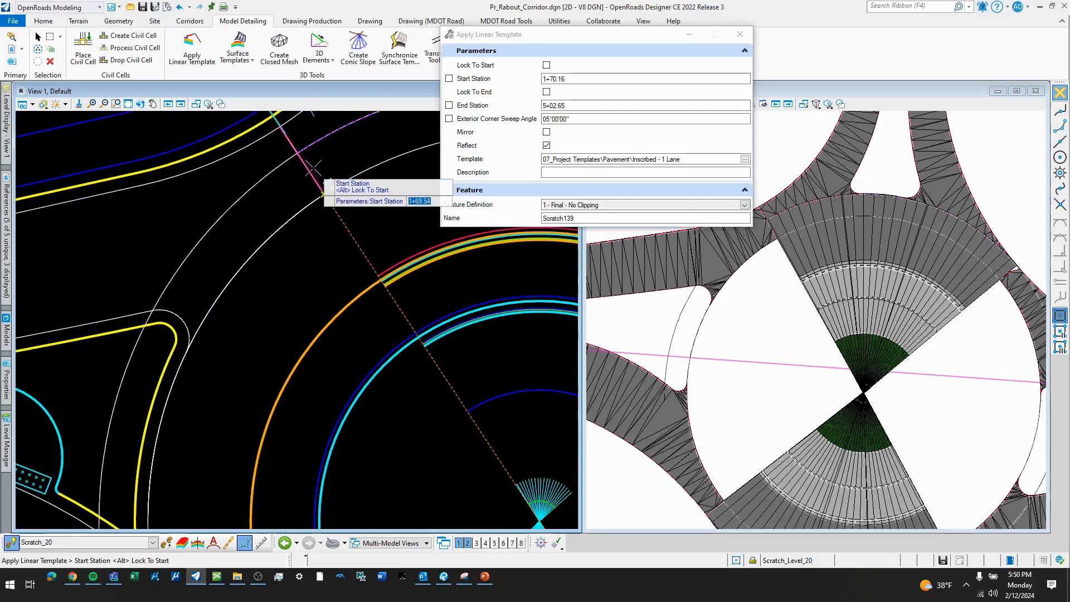
pyautogui.click(297, 152)
pyautogui.scroll(-5, 310, 162)
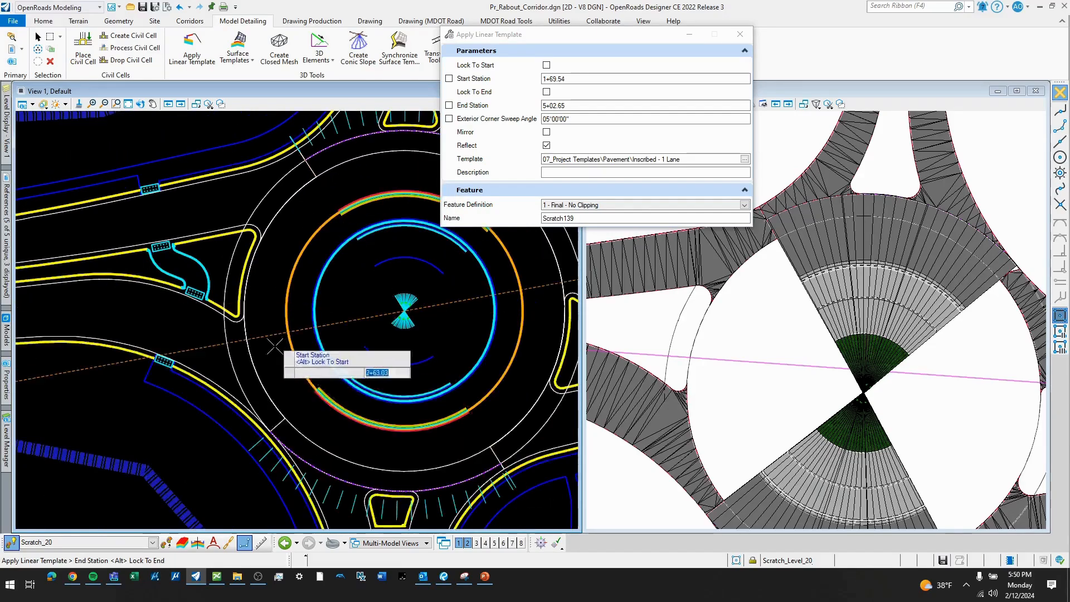
pyautogui.click(284, 421)
pyautogui.click(284, 357)
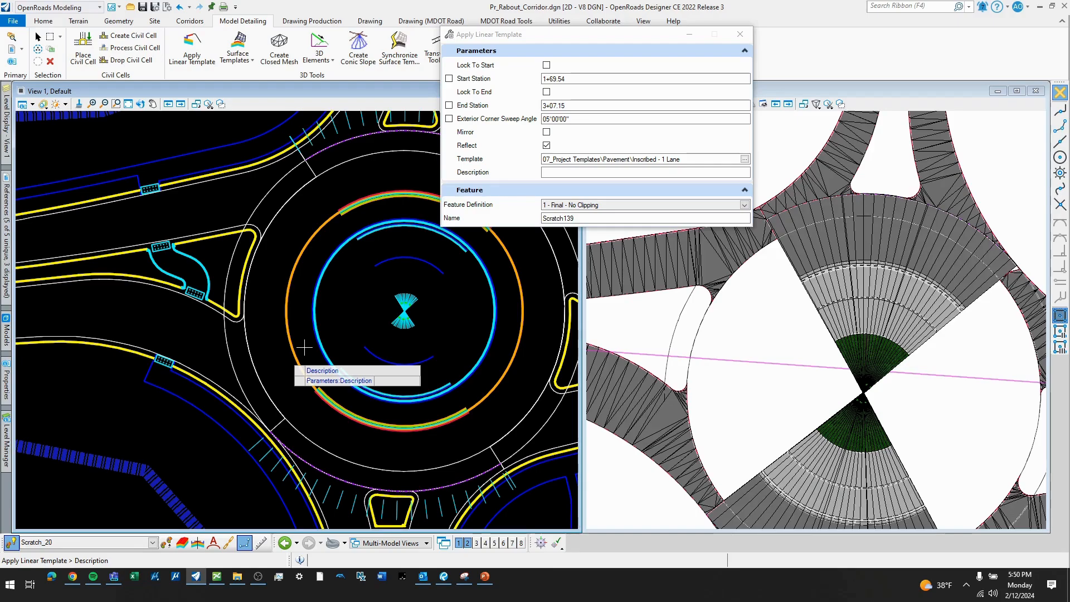
pyautogui.click(382, 323)
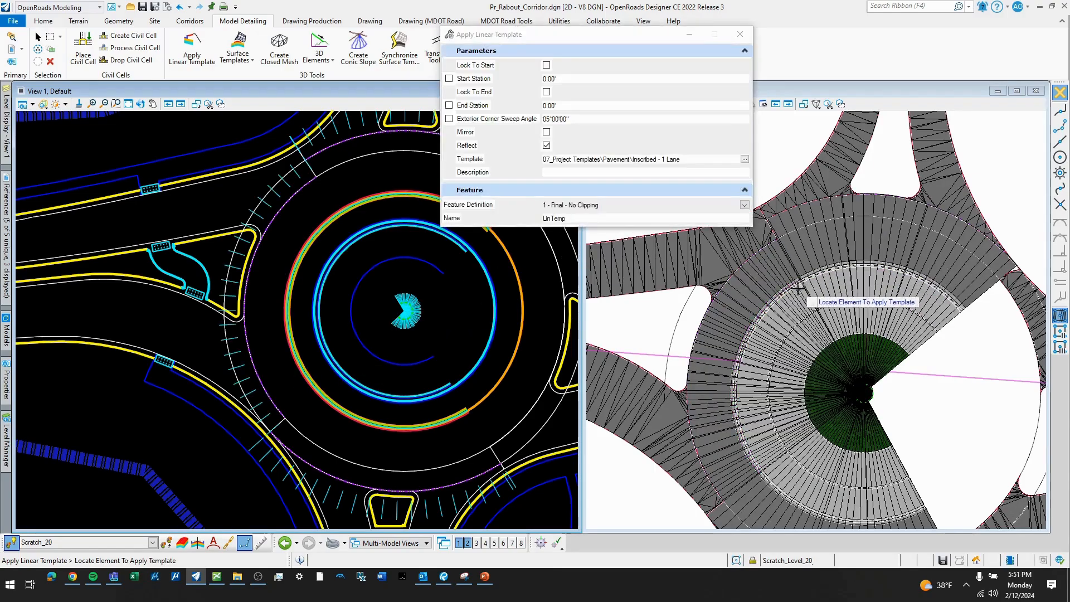
pyautogui.scroll(4, 819, 273)
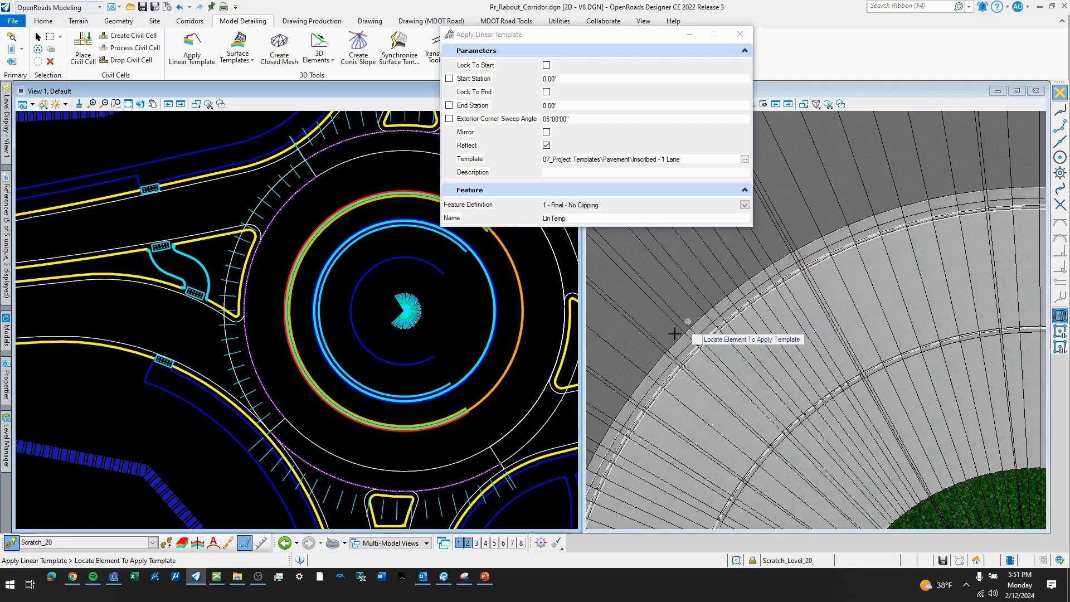
pyautogui.scroll(-4, 831, 227)
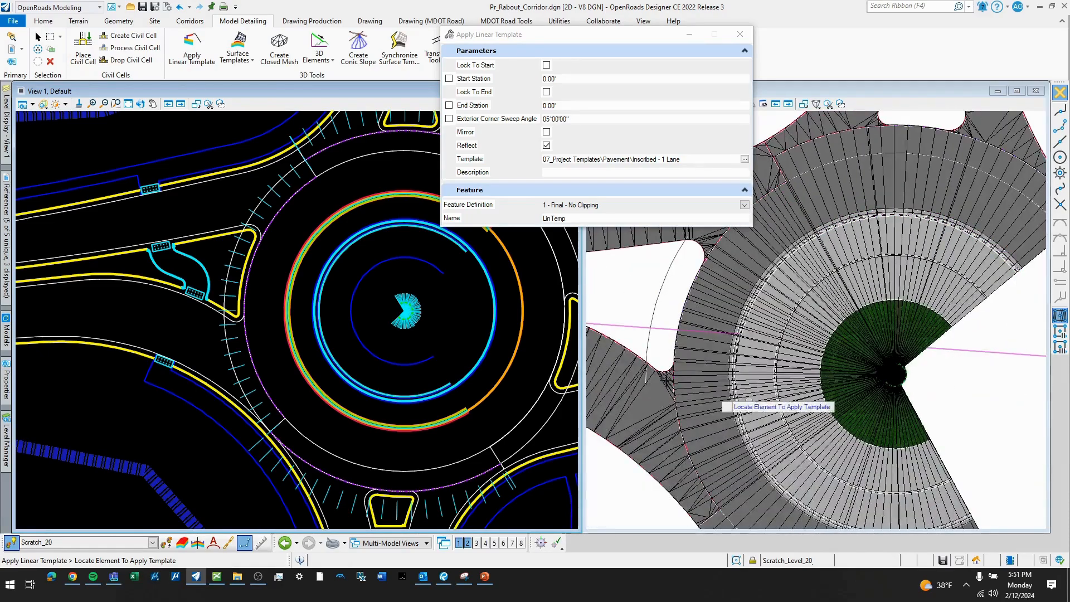
# - Apply the one-lane template to the offset circle from station 0+00 to the northeast transition line at 0+58.57, reflected toward the center
pyautogui.scroll(-3, 280, 279)
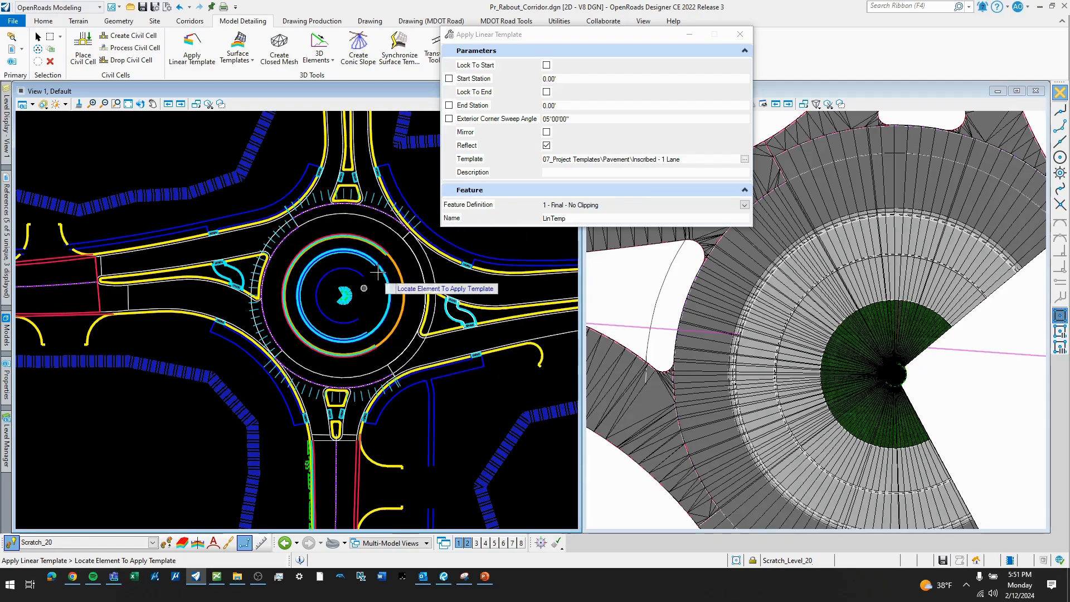
pyautogui.scroll(2, 439, 286)
pyautogui.scroll(-2, 449, 350)
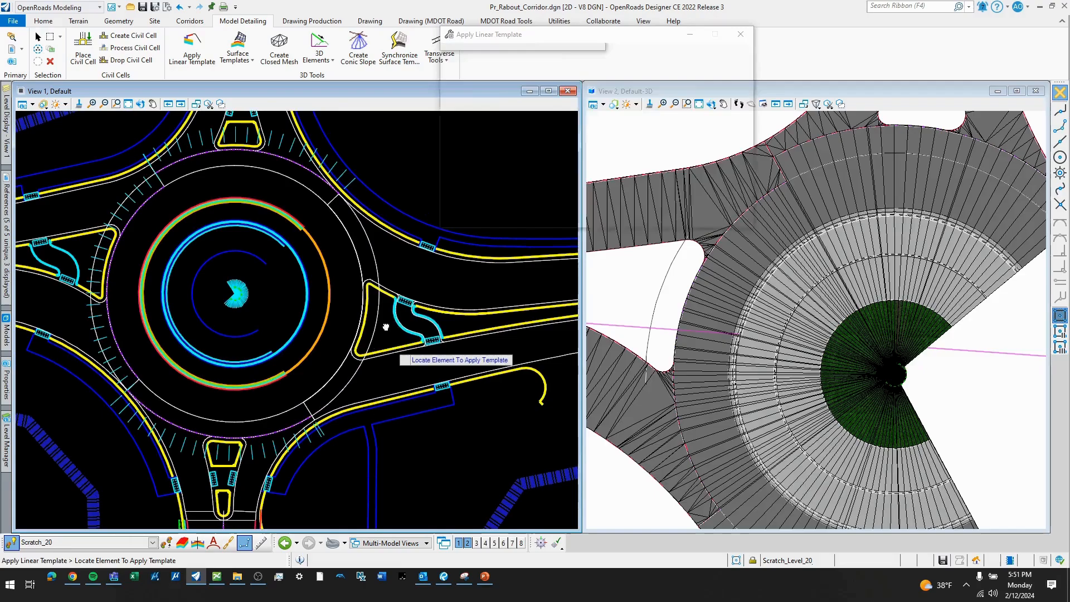
pyautogui.click(352, 259)
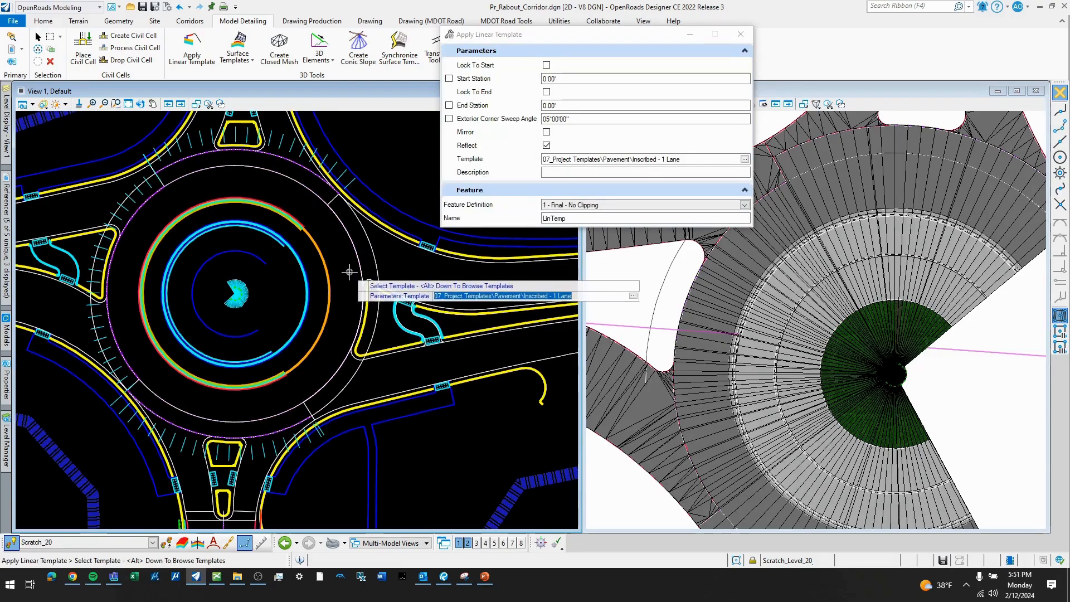
pyautogui.click(351, 272)
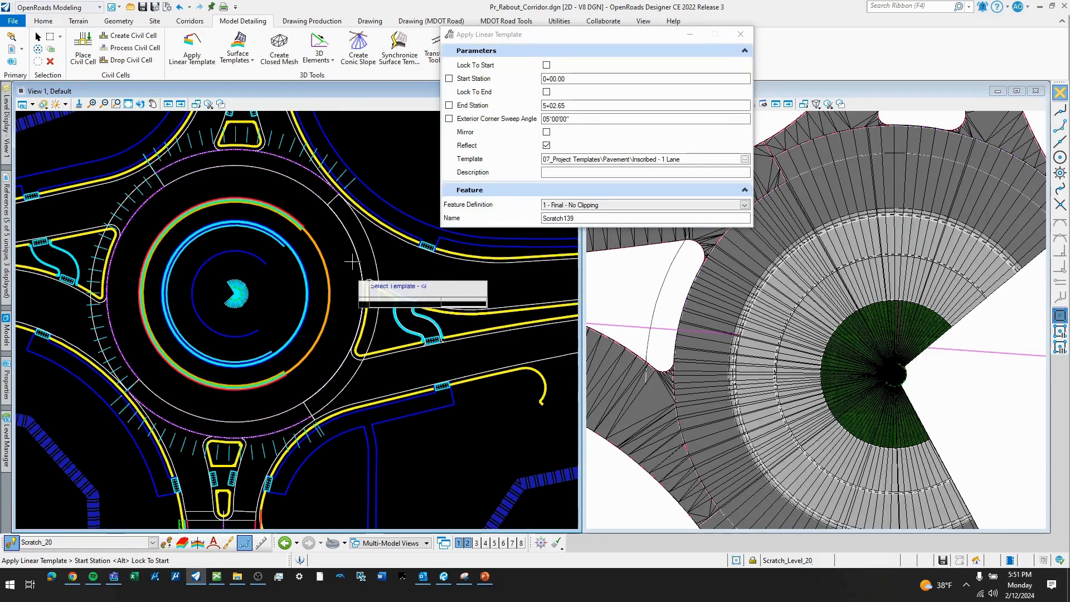
pyautogui.click(577, 78)
pyautogui.moveTo(575, 79); pyautogui.dragTo(516, 78)
pyautogui.write('0+00')
pyautogui.press('Return')
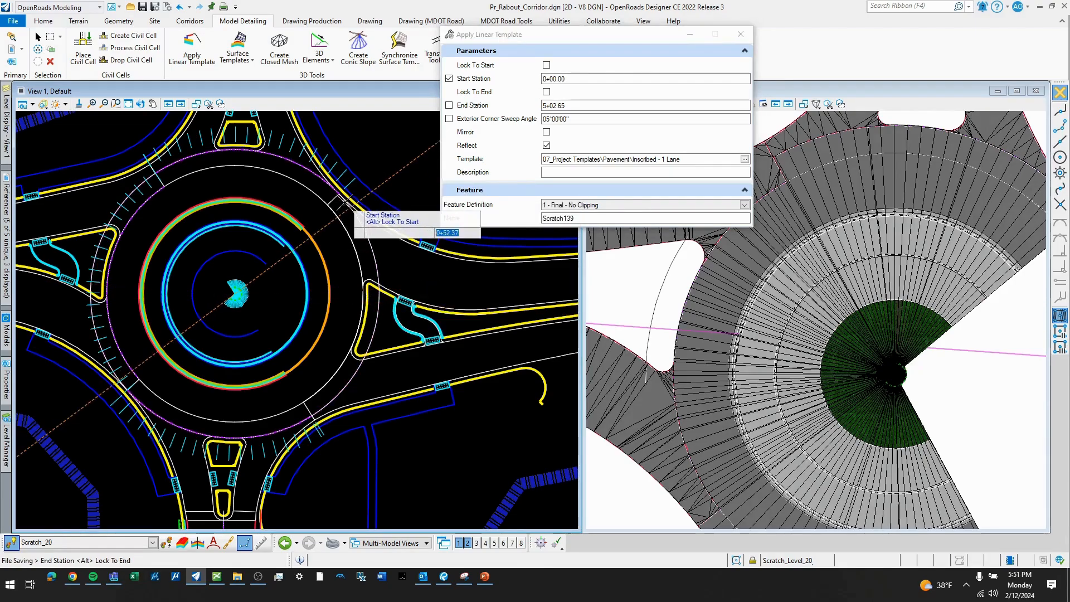
pyautogui.scroll(1, 334, 200)
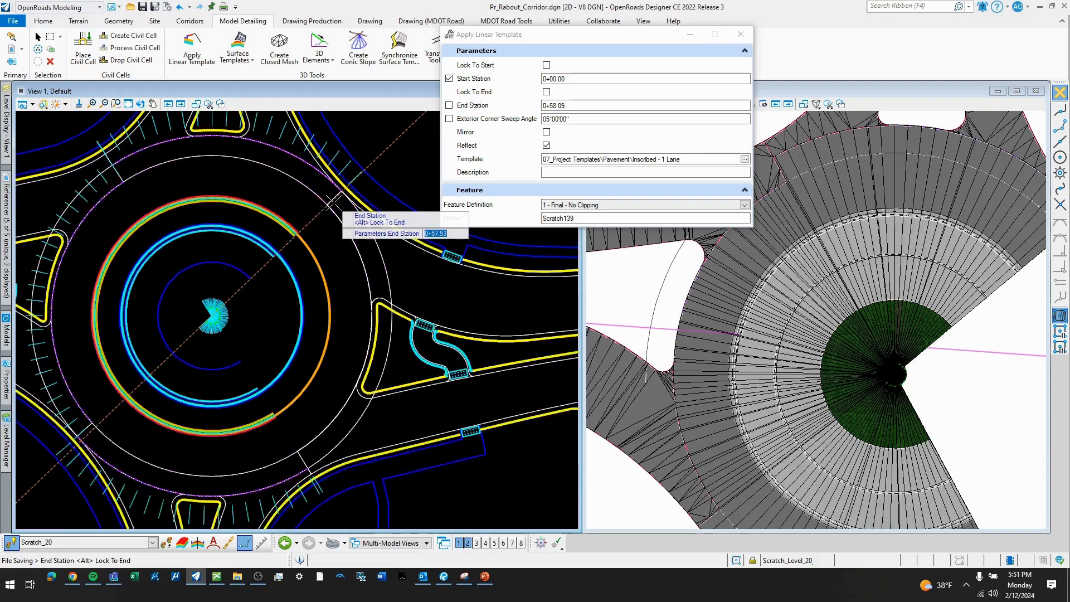
pyautogui.scroll(1, 333, 201)
pyautogui.click(322, 205)
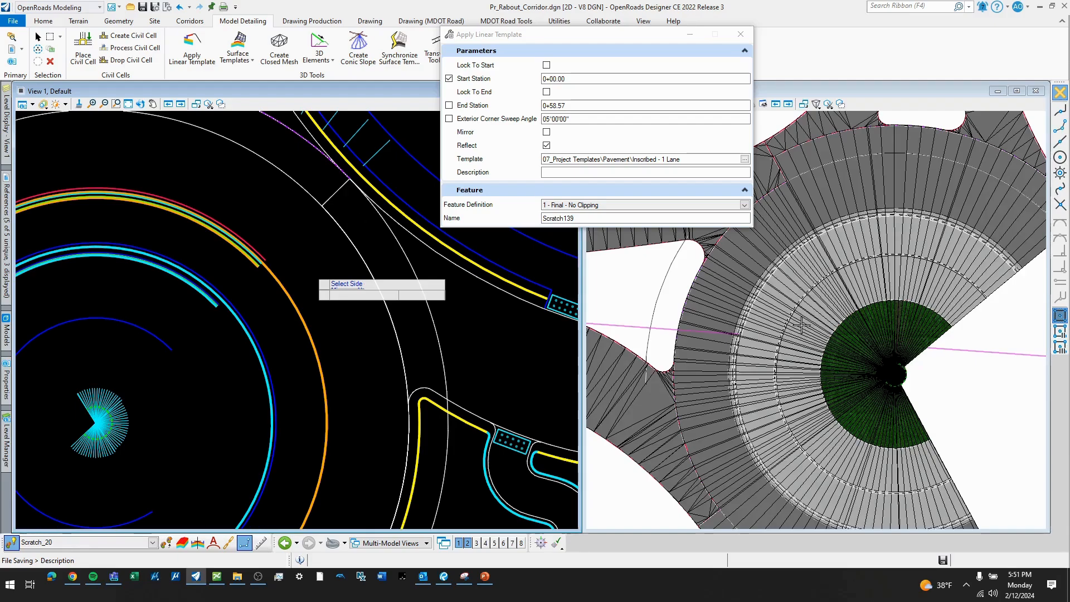
pyautogui.click(321, 275)
pyautogui.scroll(-5, 334, 248)
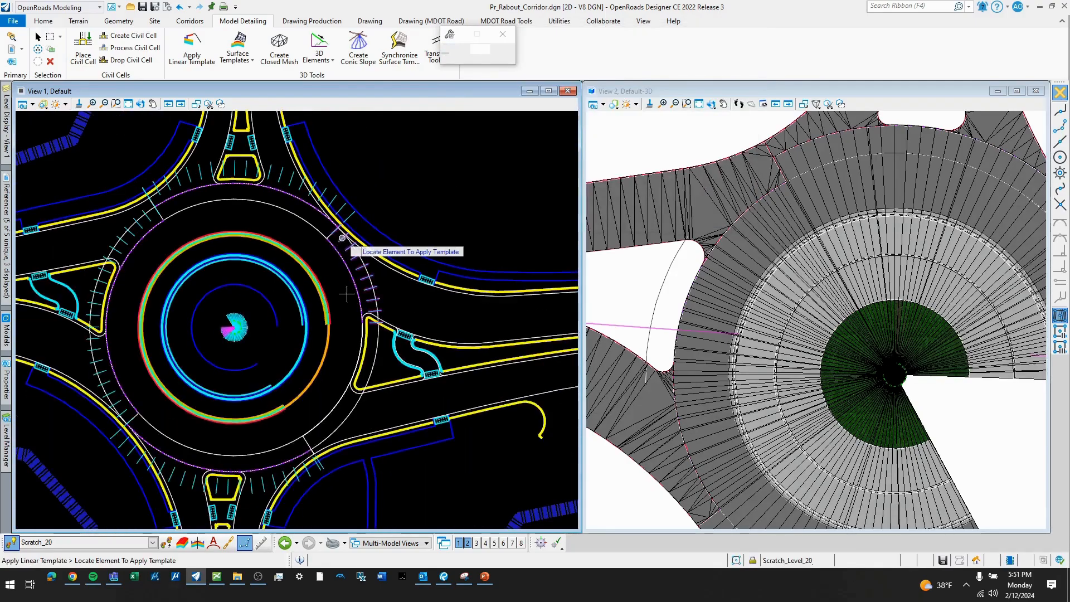
# - Apply the one-lane template from the southeast transition line at station 4+19.45 to 5+02.60, with the start station unlocked, reflected toward the center
pyautogui.scroll(2, 263, 394)
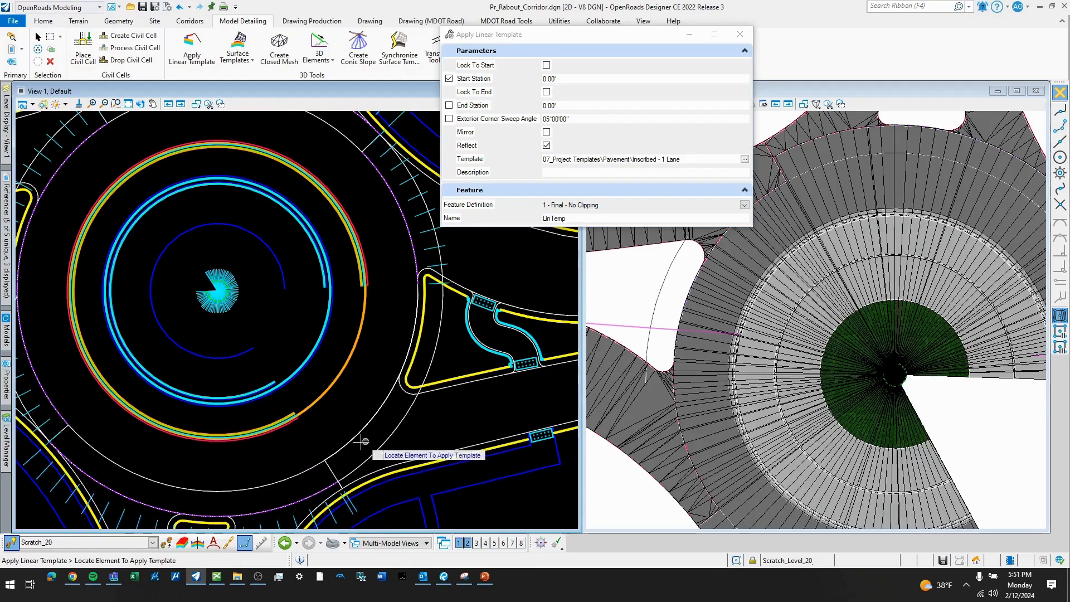
pyautogui.click(314, 457)
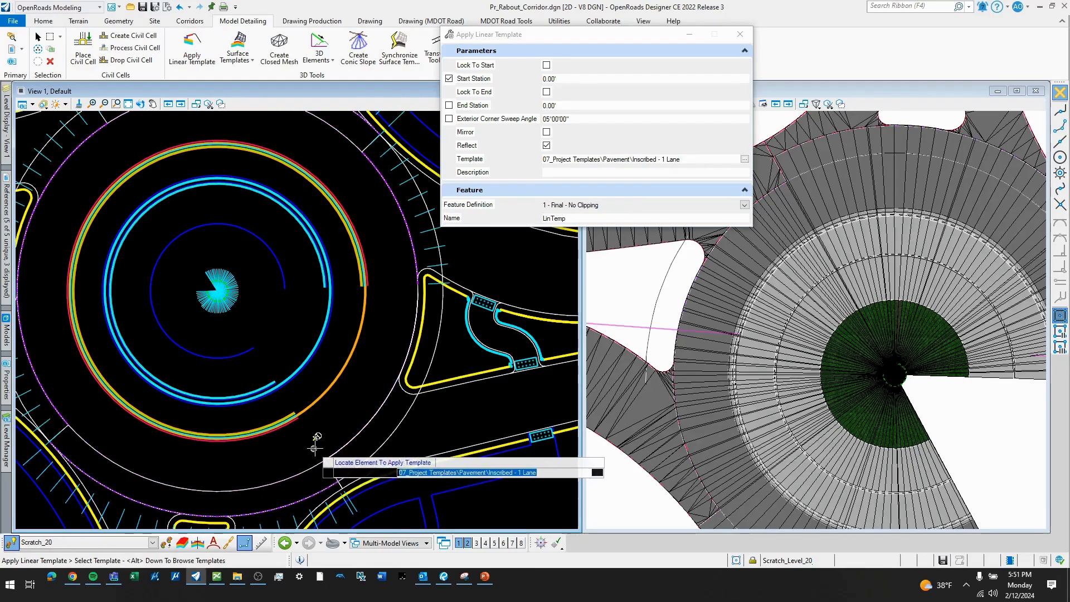
pyautogui.click(333, 450)
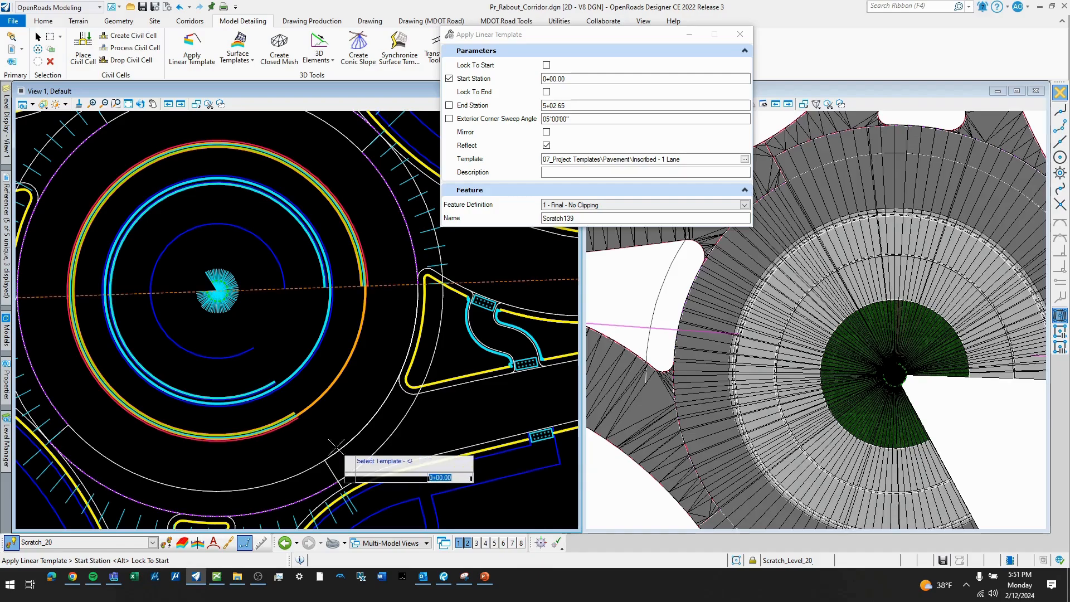
pyautogui.click(449, 78)
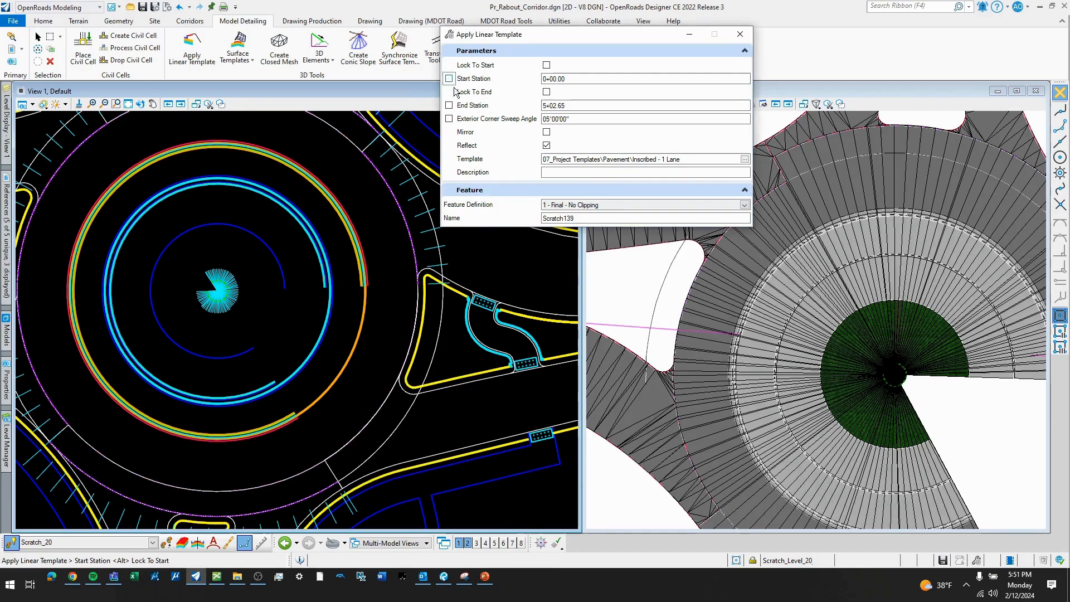
pyautogui.click(325, 458)
pyautogui.scroll(3, 411, 299)
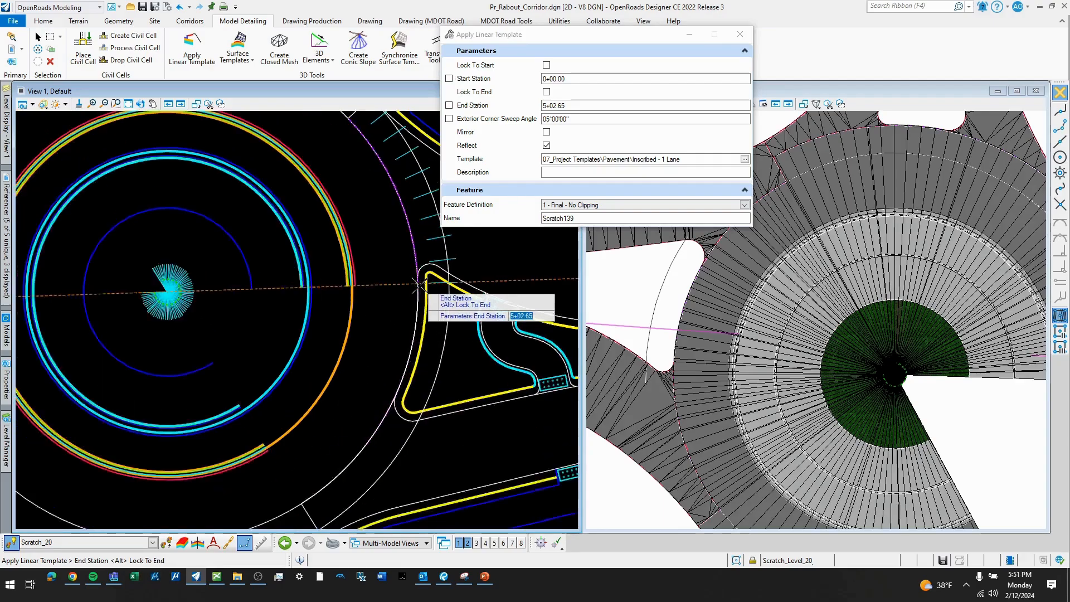
pyautogui.scroll(2, 401, 281)
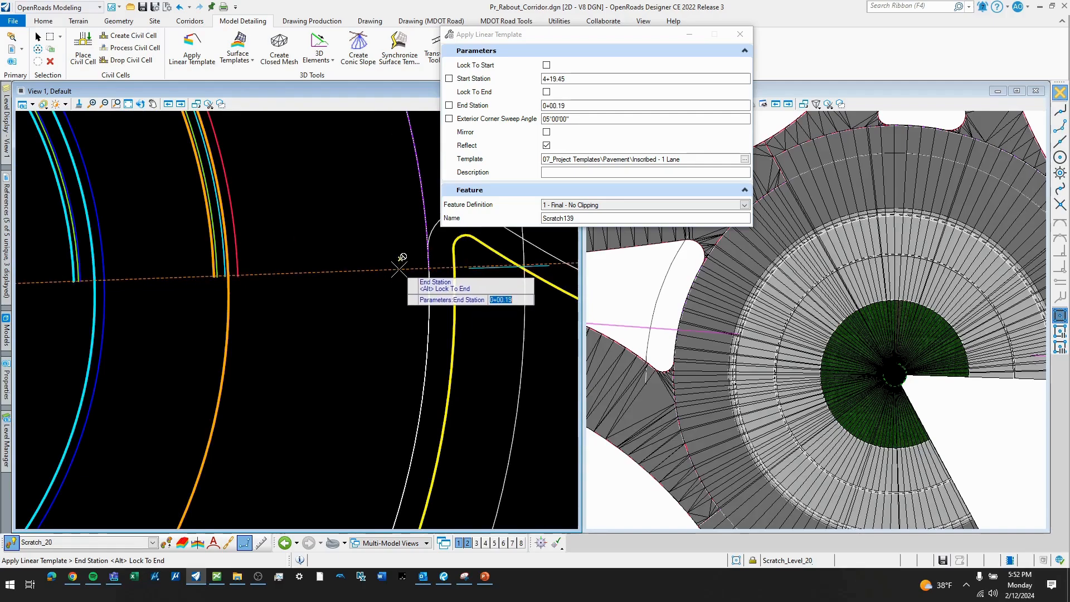
pyautogui.scroll(1, 398, 271)
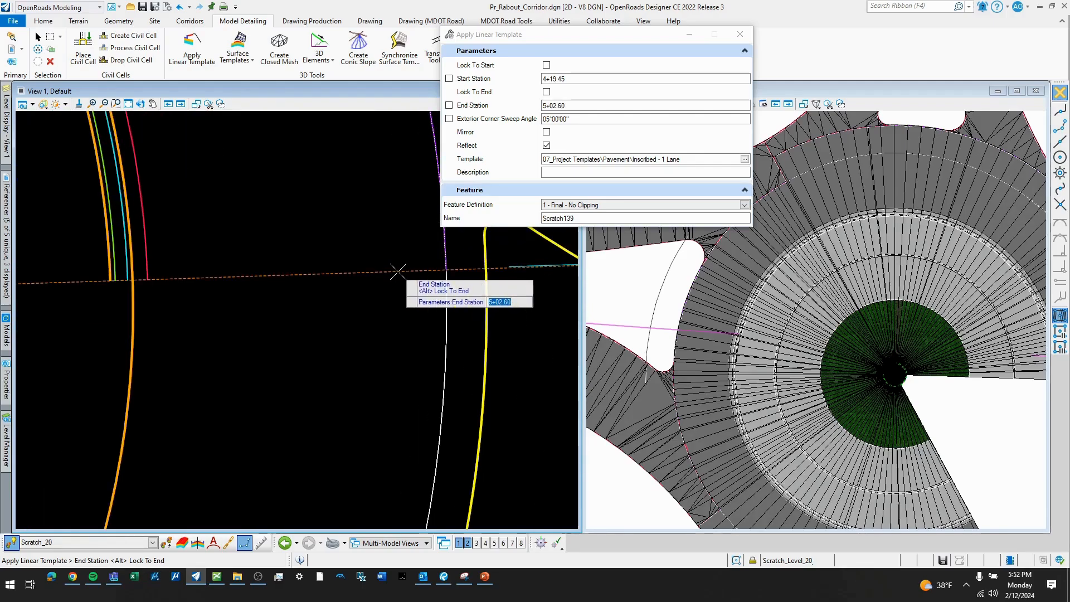
pyautogui.click(398, 272)
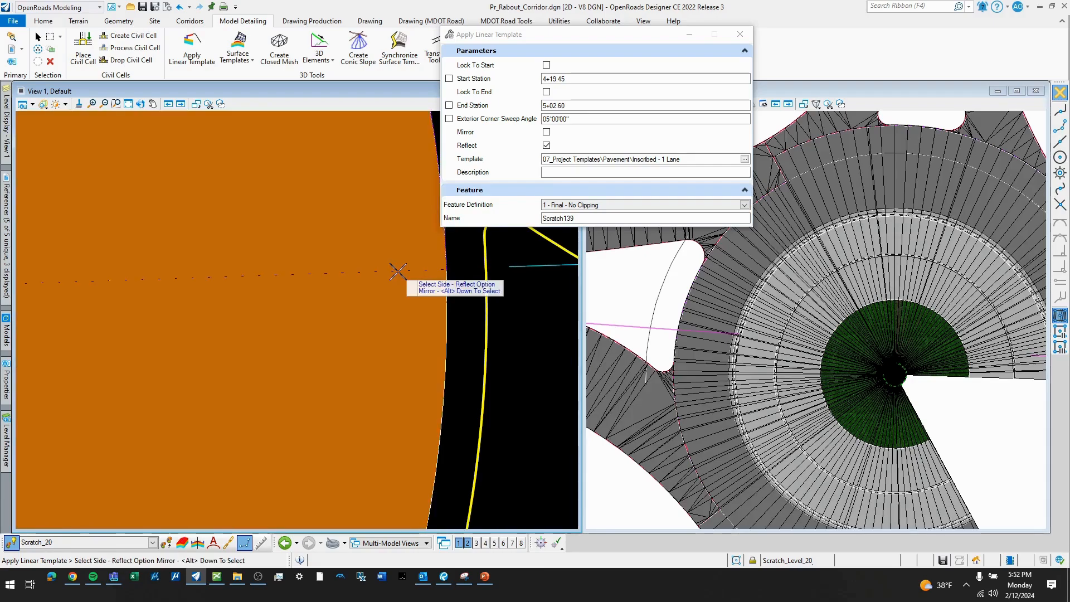
pyautogui.click(398, 271)
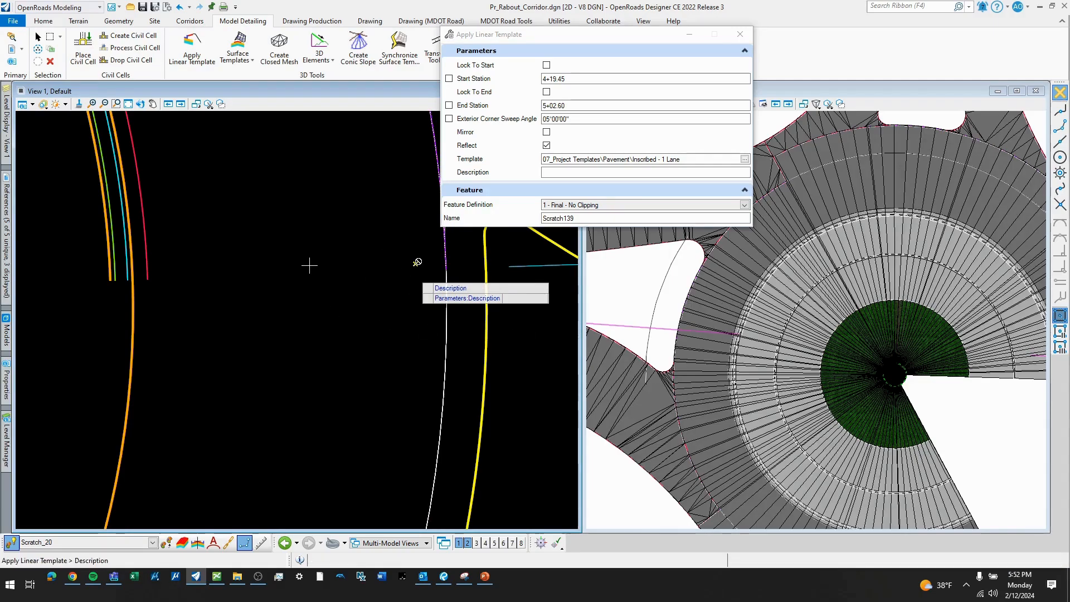
pyautogui.click(376, 298)
pyautogui.scroll(-8, 376, 299)
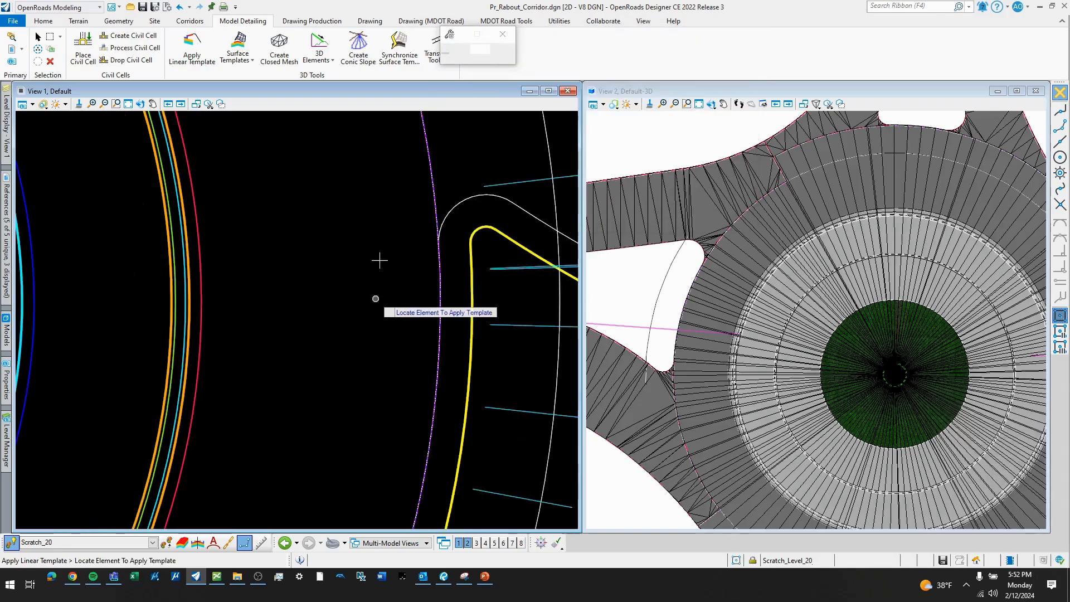
pyautogui.scroll(-4, 792, 289)
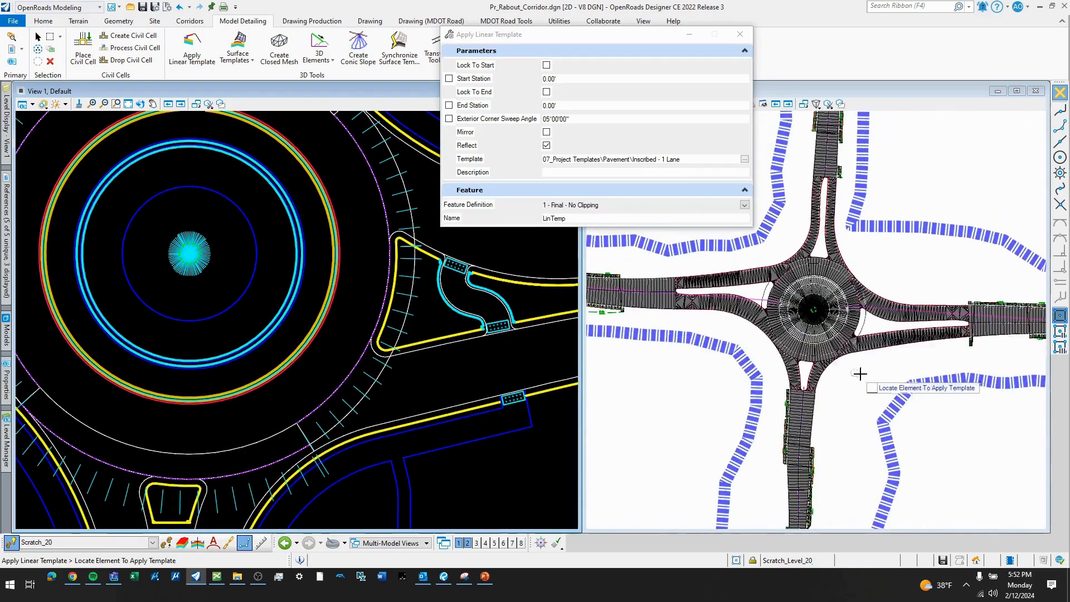
pyautogui.rightClick(854, 376)
pyautogui.press('Escape')
# - Rotate the 3D model to an oblique angle and examine where the circulating lanes meet the roundabout's approach legs
pyautogui.scroll(5, 868, 321)
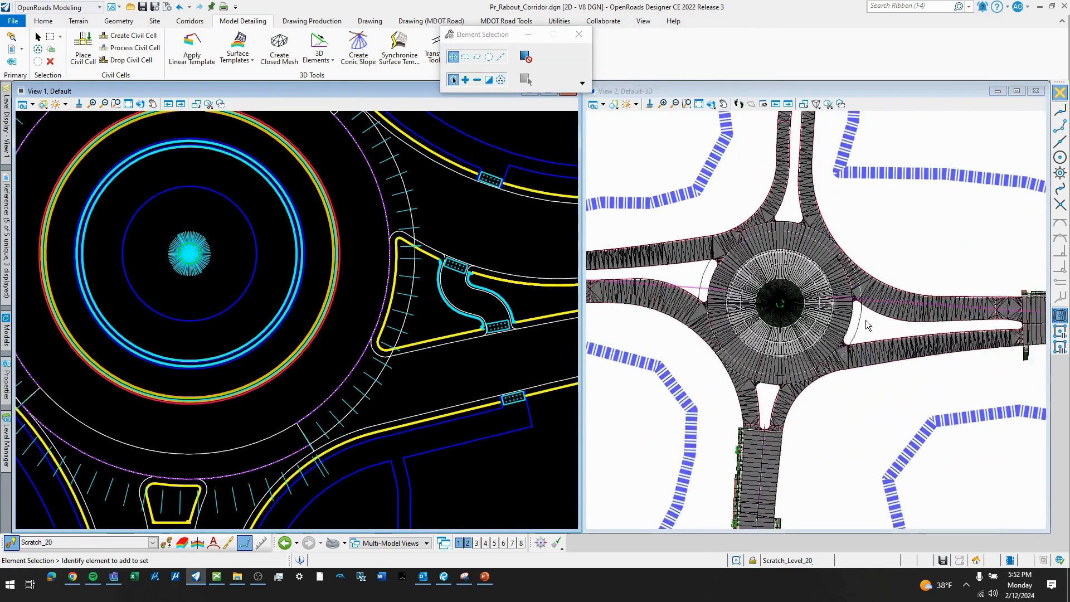
pyautogui.click(721, 105)
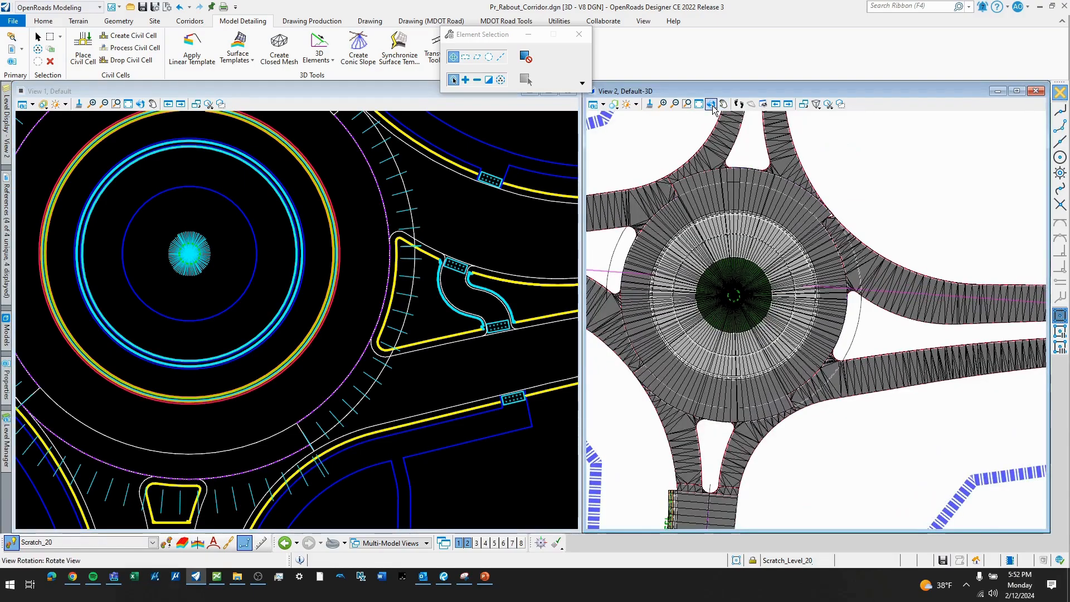
pyautogui.click(712, 104)
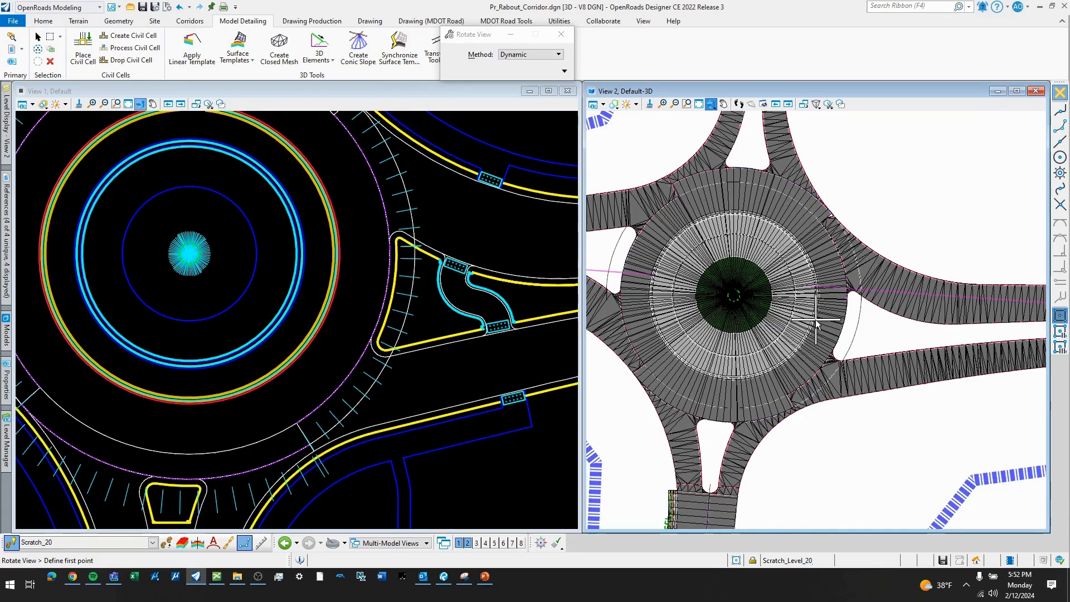
pyautogui.click(777, 402)
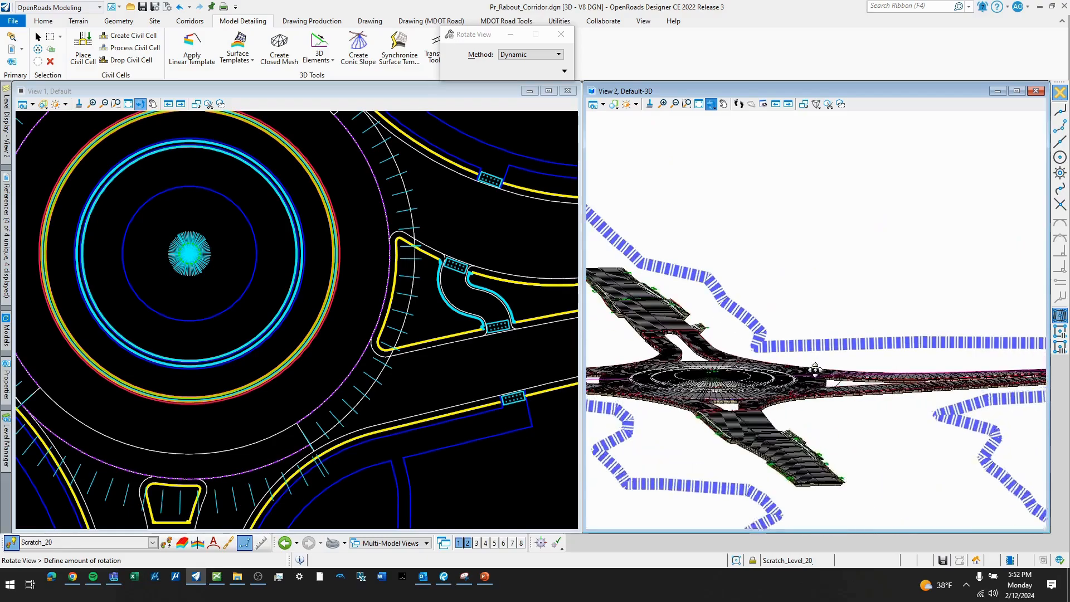
pyautogui.click(813, 428)
pyautogui.rightClick(812, 429)
pyautogui.scroll(8, 740, 426)
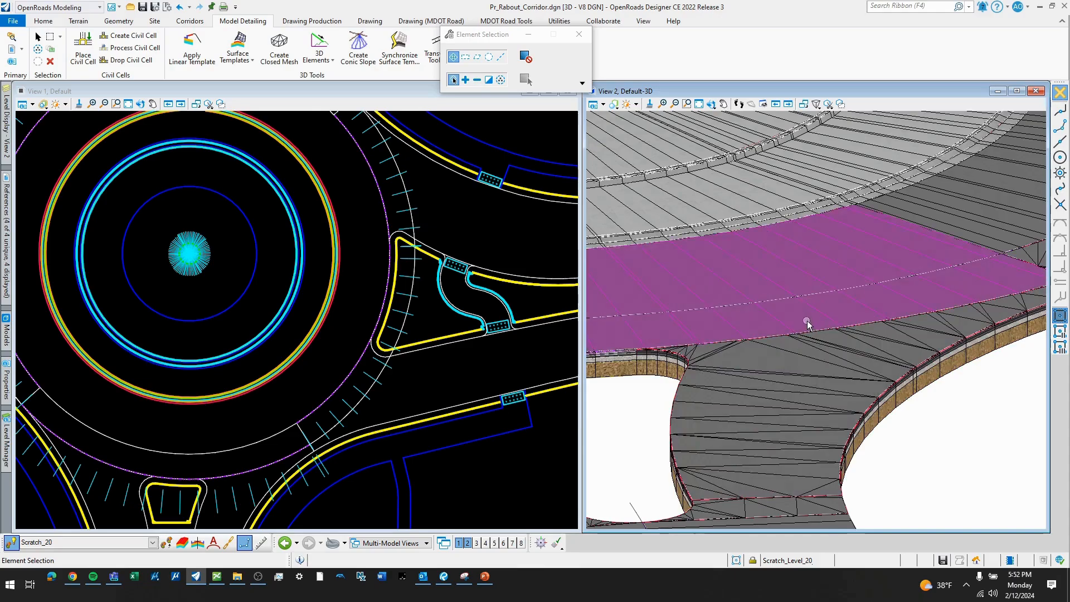
pyautogui.scroll(-3, 817, 313)
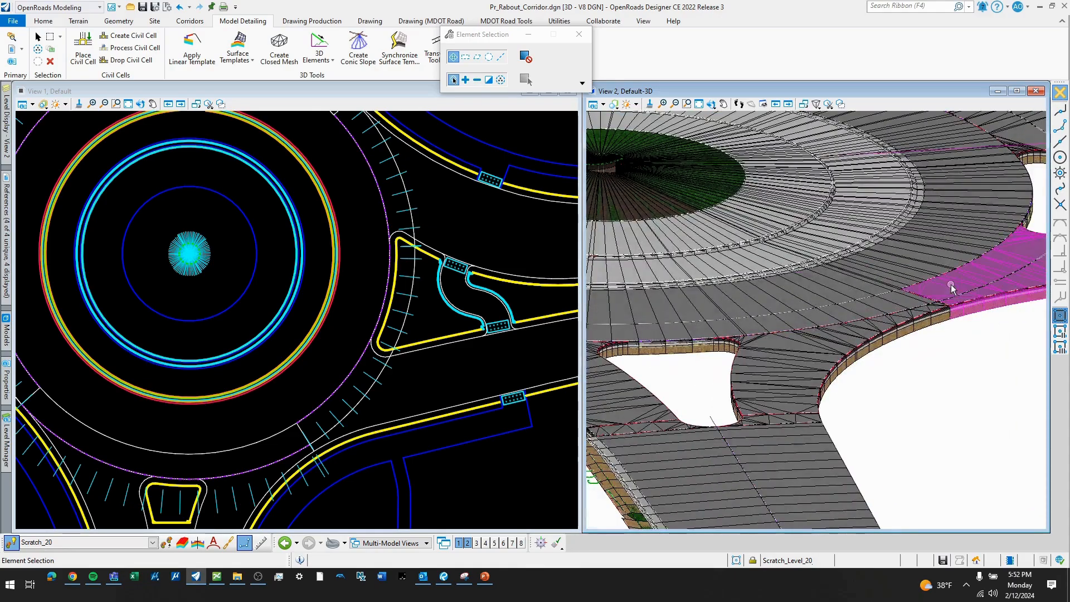
# - Examine the circulating lanes, central island and exit surfaces around the whole roundabout in the 3D view
pyautogui.scroll(5, 1001, 232)
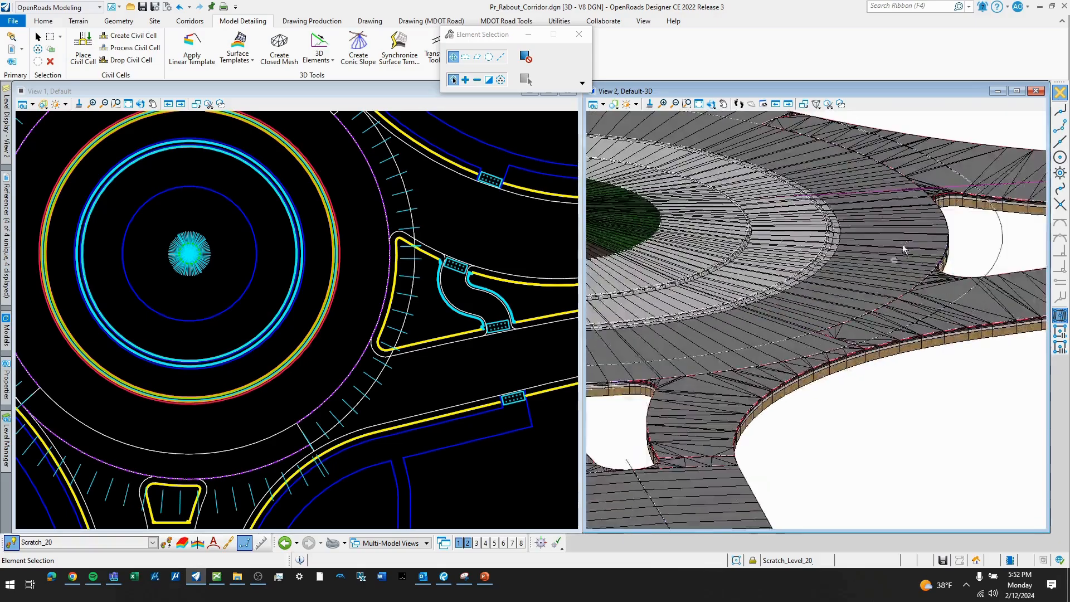
pyautogui.scroll(-6, 853, 309)
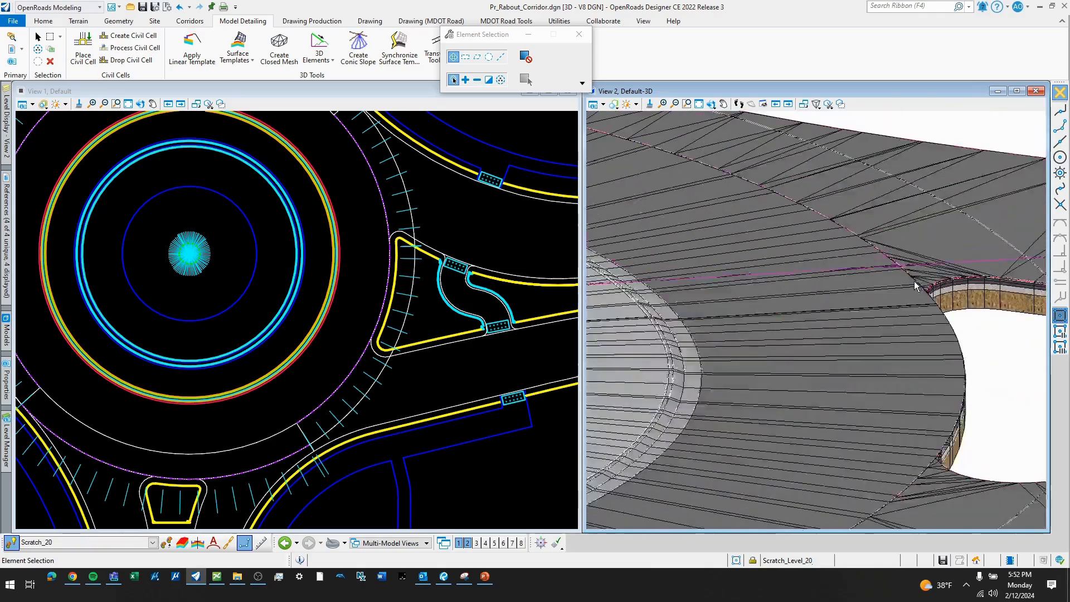
pyautogui.scroll(3, 796, 233)
pyautogui.scroll(-4, 933, 288)
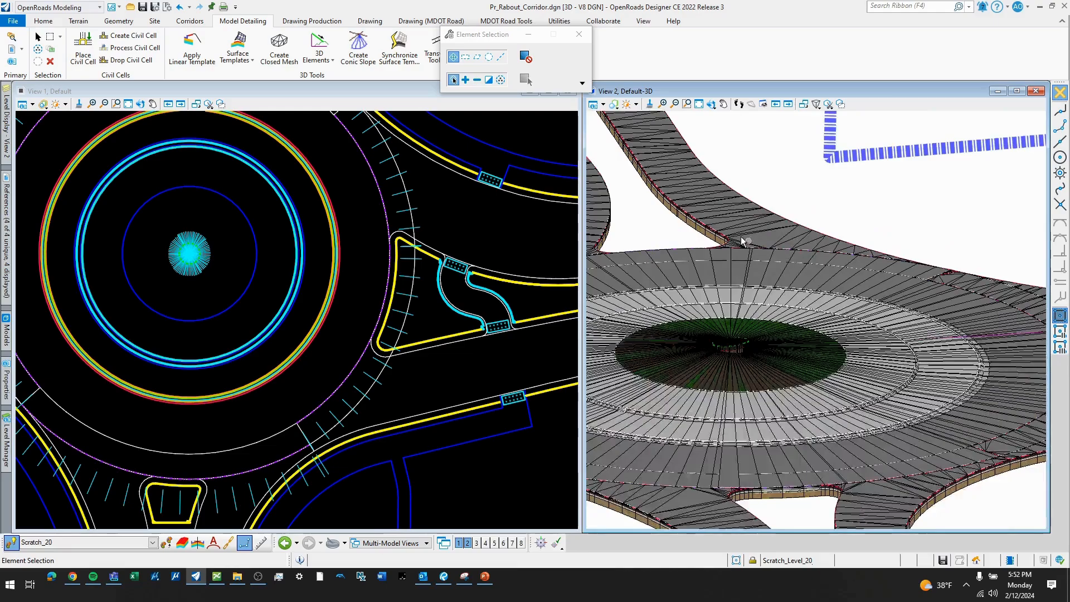
pyautogui.scroll(5, 726, 233)
pyautogui.scroll(-6, 857, 200)
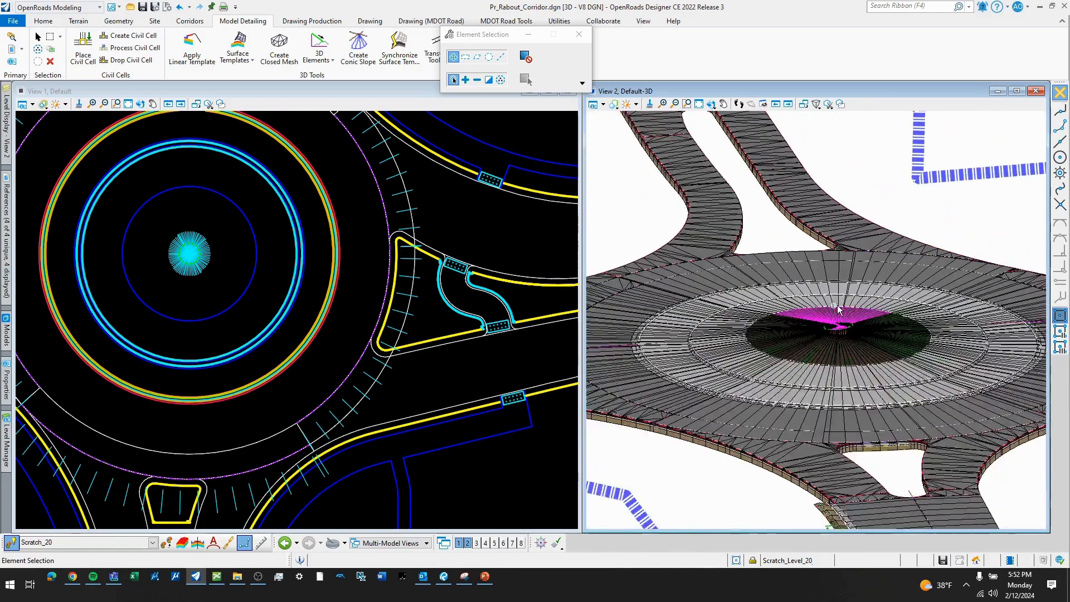
pyautogui.scroll(-5, 467, 363)
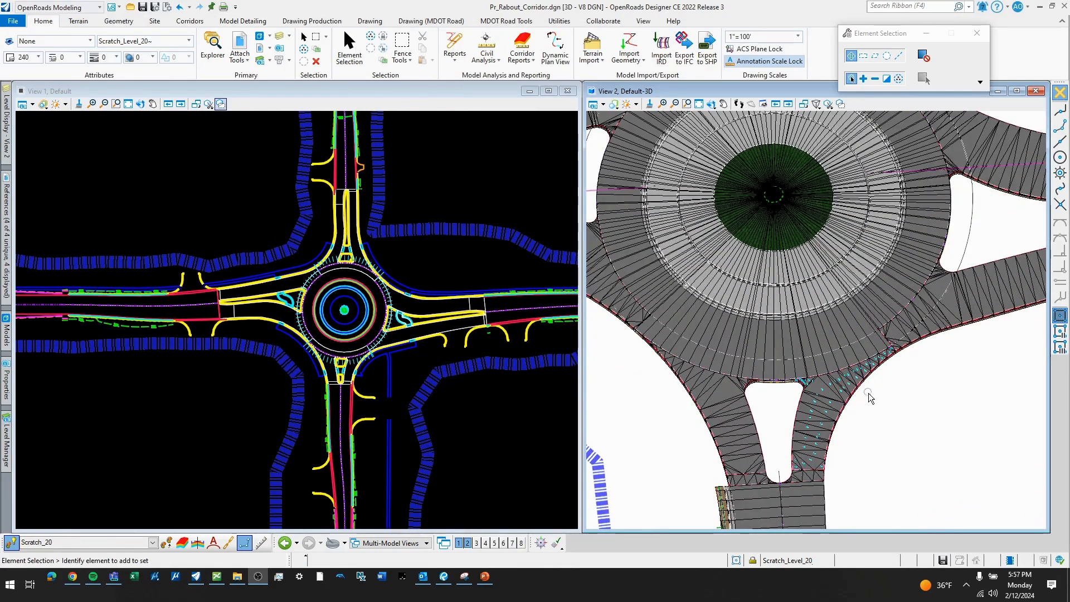
# - Turn off all levels in the 3D view, leaving only Terrain_Pr_All and Terrain_Pr_Source_Boundary displayed
pyautogui.click(7, 128)
pyautogui.rightClick(135, 262)
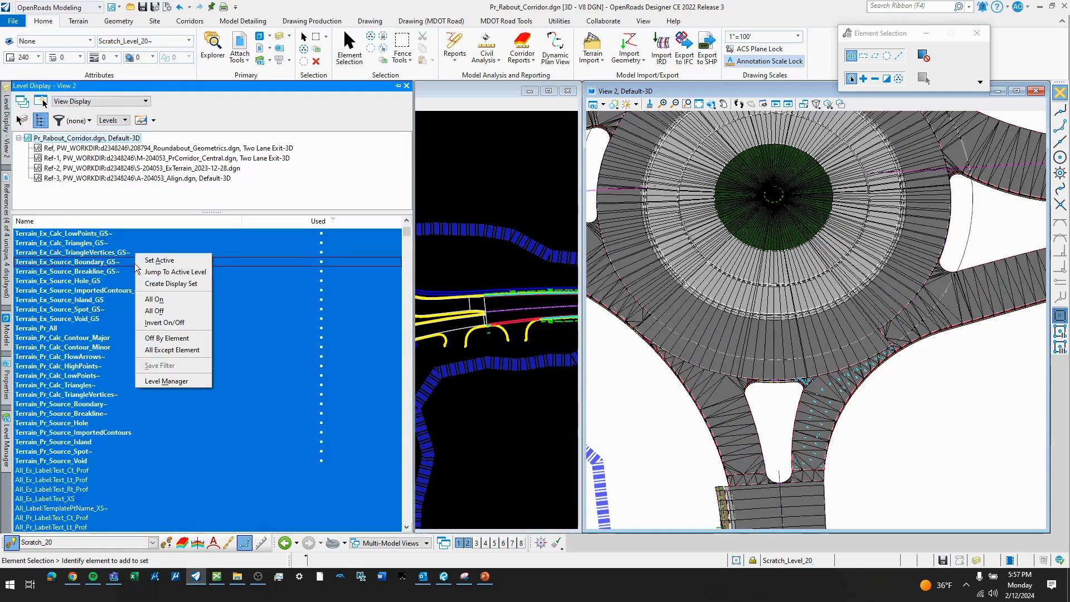
pyautogui.click(154, 310)
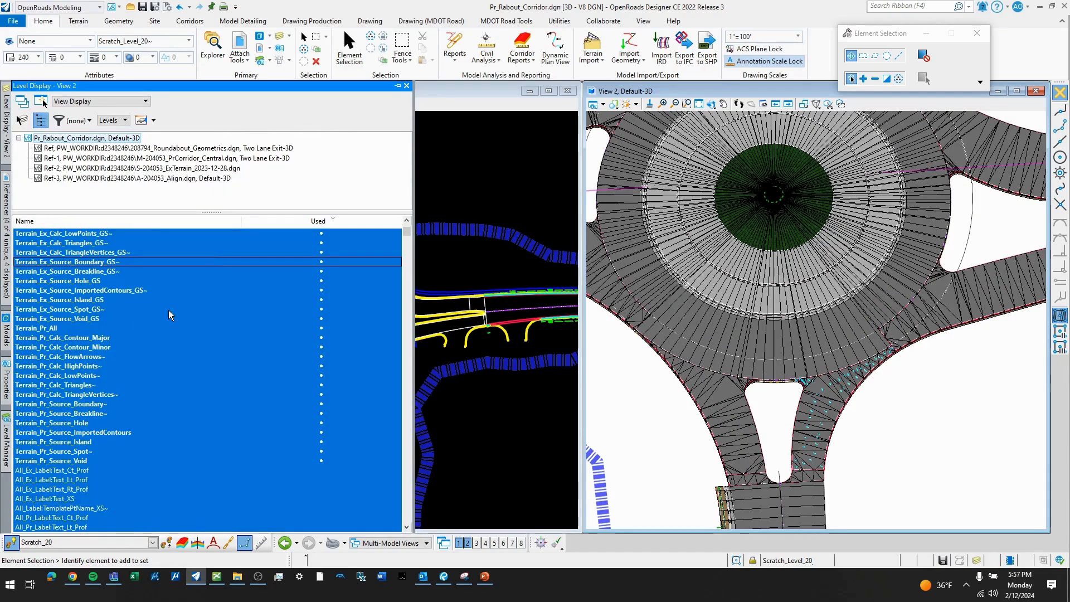
pyautogui.scroll(-3, 159, 316)
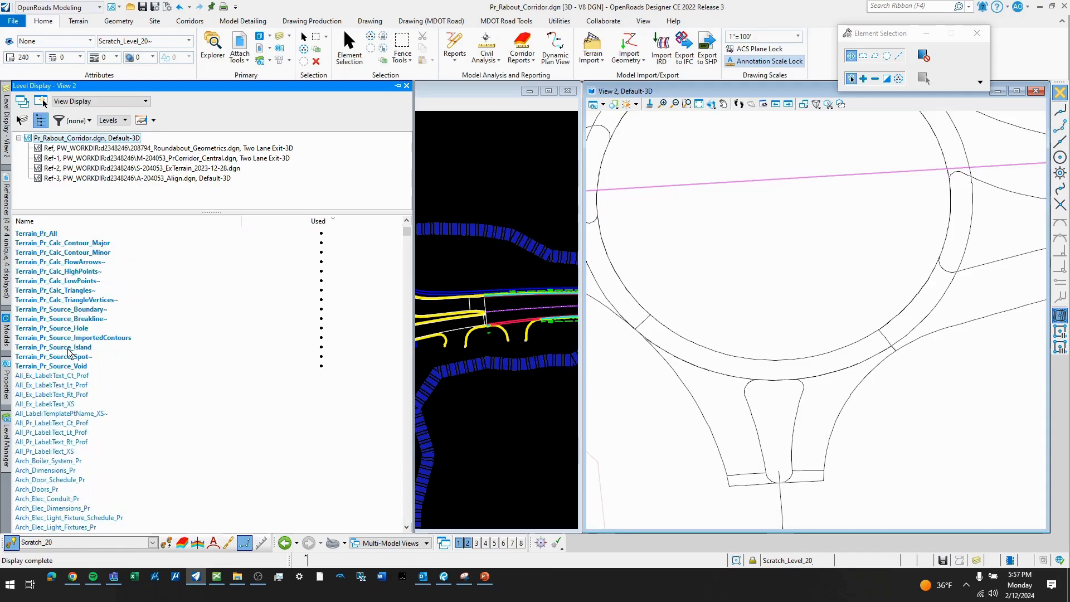
pyautogui.click(91, 319)
pyautogui.keyDown('ctrl'); pyautogui.click(55, 234); pyautogui.keyUp('ctrl')
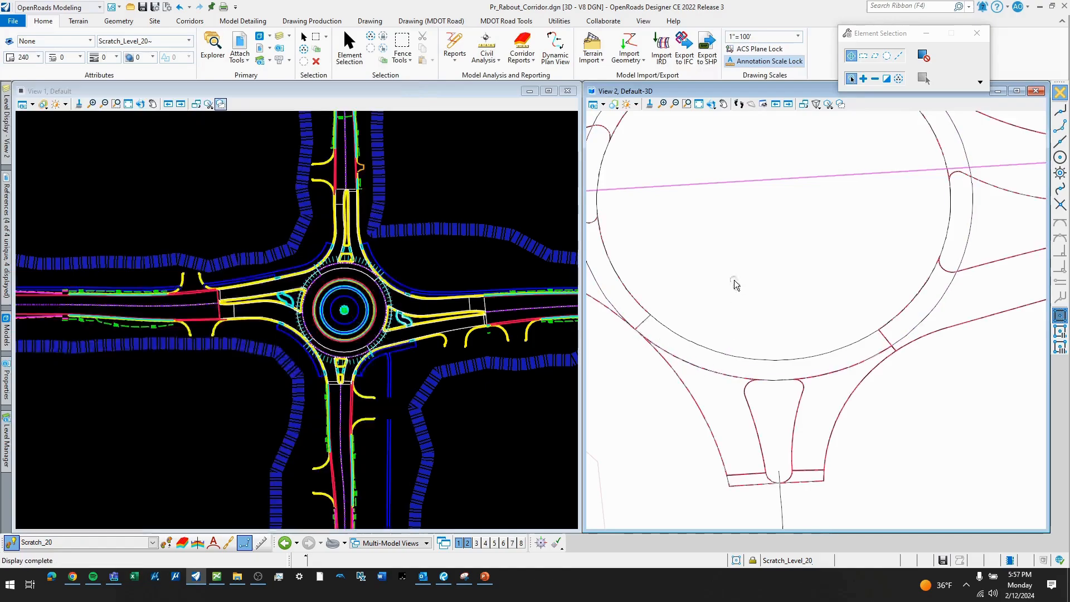
# - Select the south exit 2 terrain model by its boundary and set its Flow Arrows display to On
pyautogui.scroll(-3, 735, 285)
pyautogui.click(716, 400)
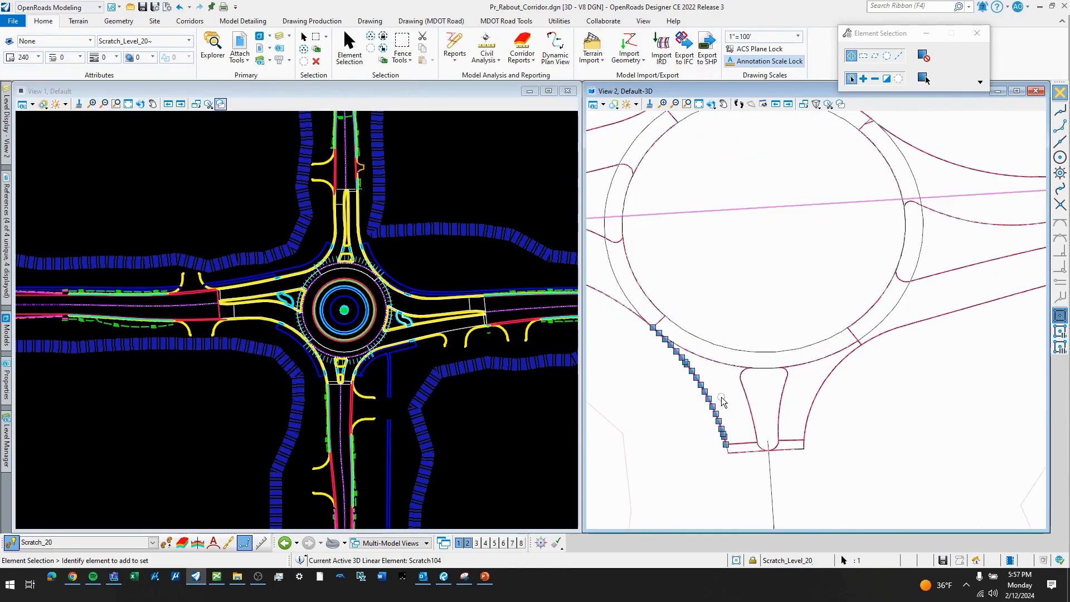
pyautogui.scroll(2, 718, 401)
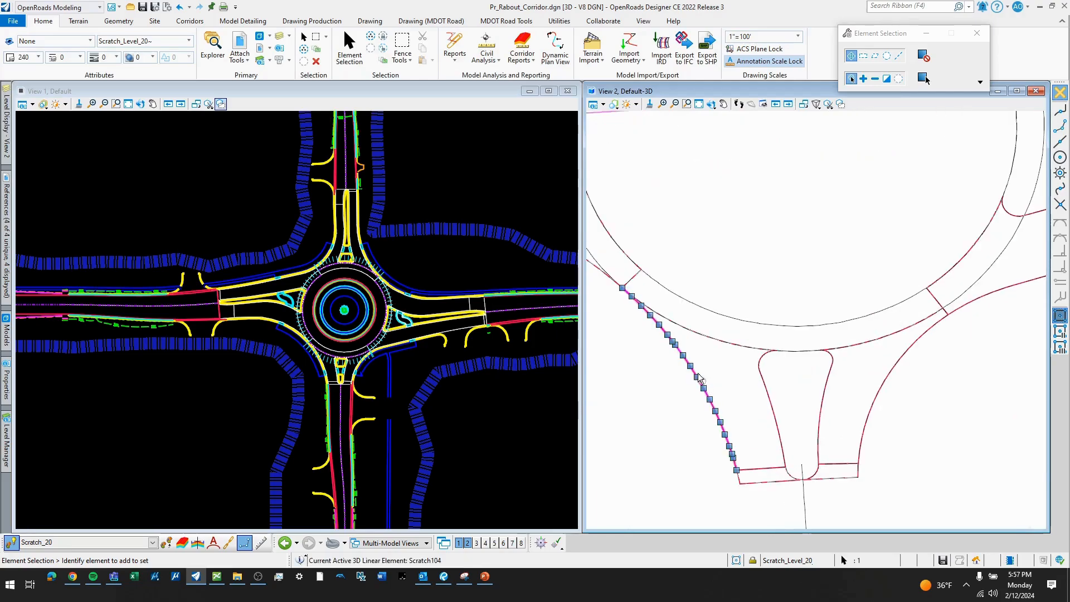
pyautogui.click(700, 372)
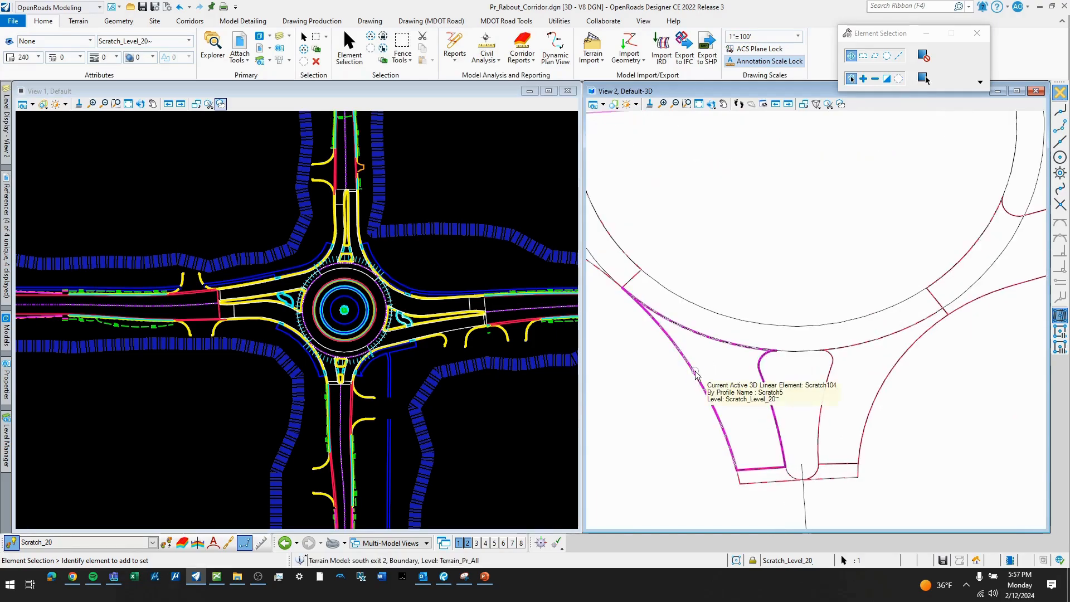
pyautogui.click(697, 372)
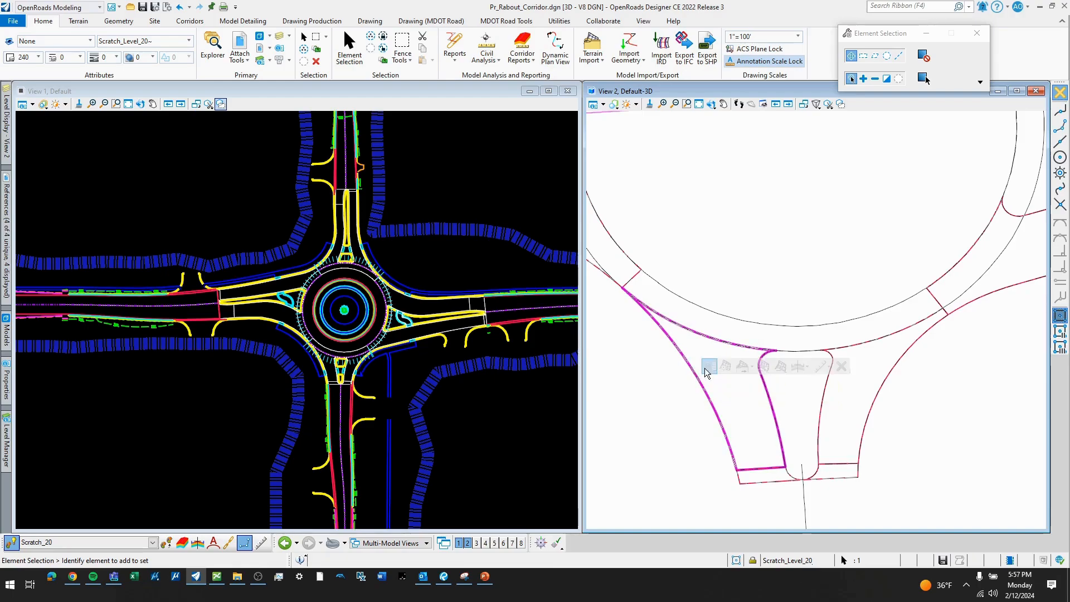
pyautogui.click(707, 367)
pyautogui.click(827, 381)
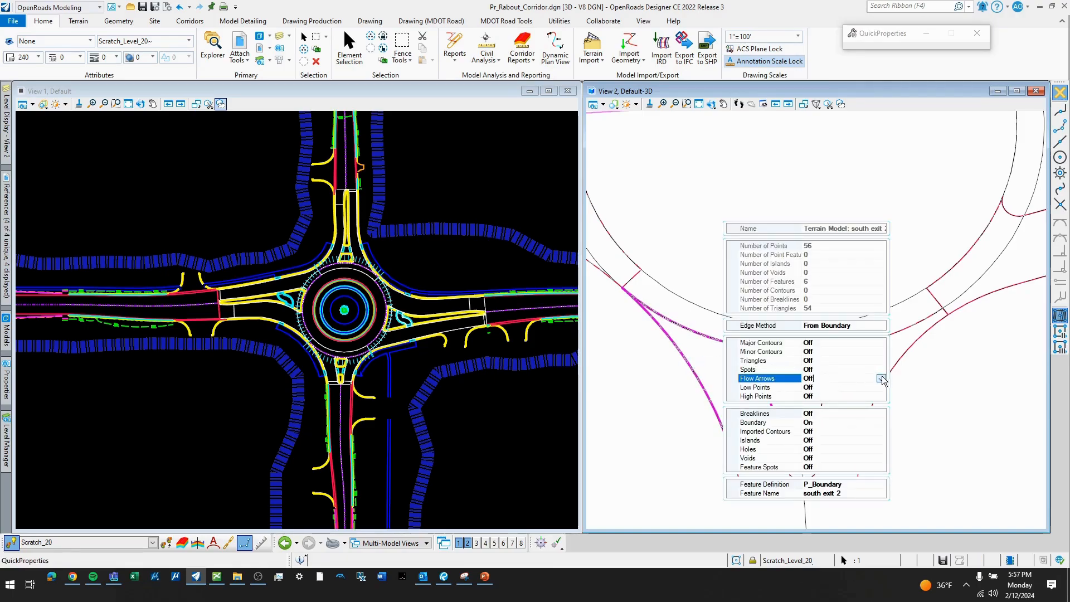
pyautogui.click(881, 378)
pyautogui.click(824, 397)
pyautogui.click(968, 370)
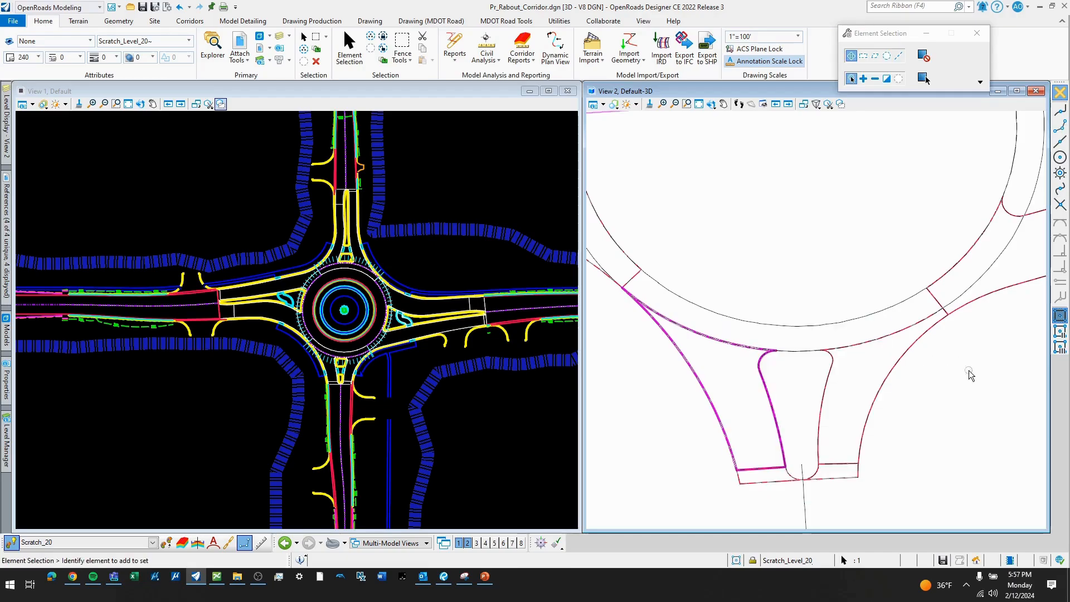
# - Set the Flow Arrows display to On for the east exit 2 terrain model
pyautogui.scroll(-2, 703, 407)
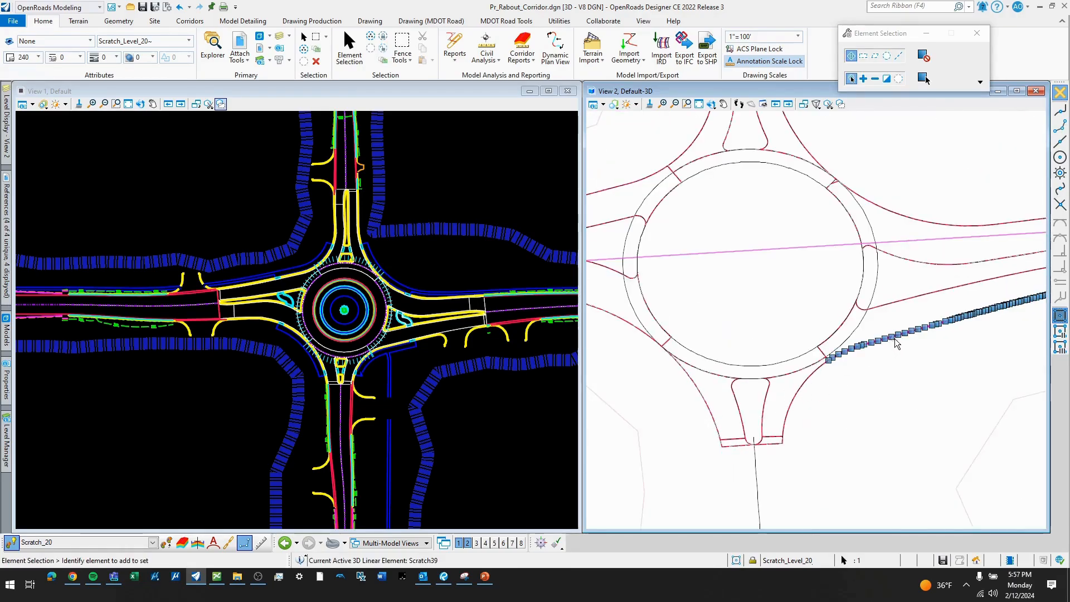
pyautogui.scroll(2, 904, 325)
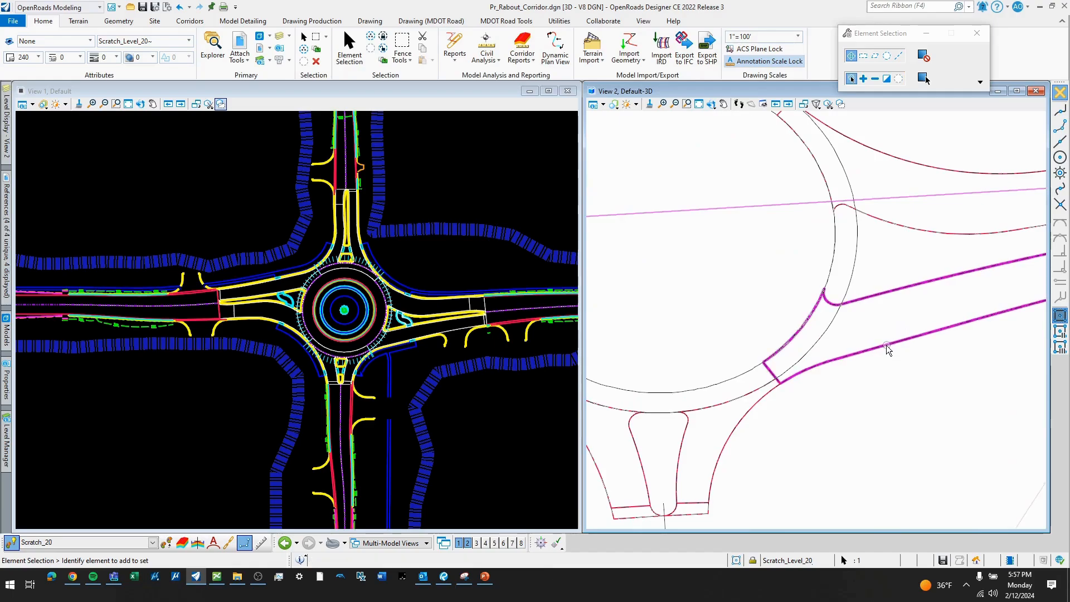
pyautogui.click(890, 347)
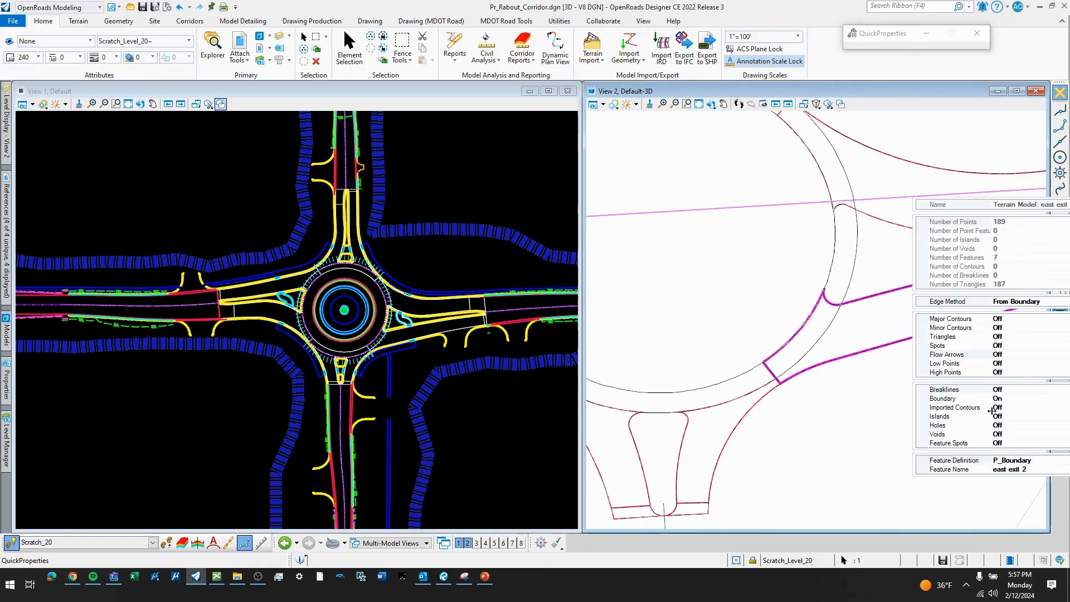
pyautogui.click(1033, 355)
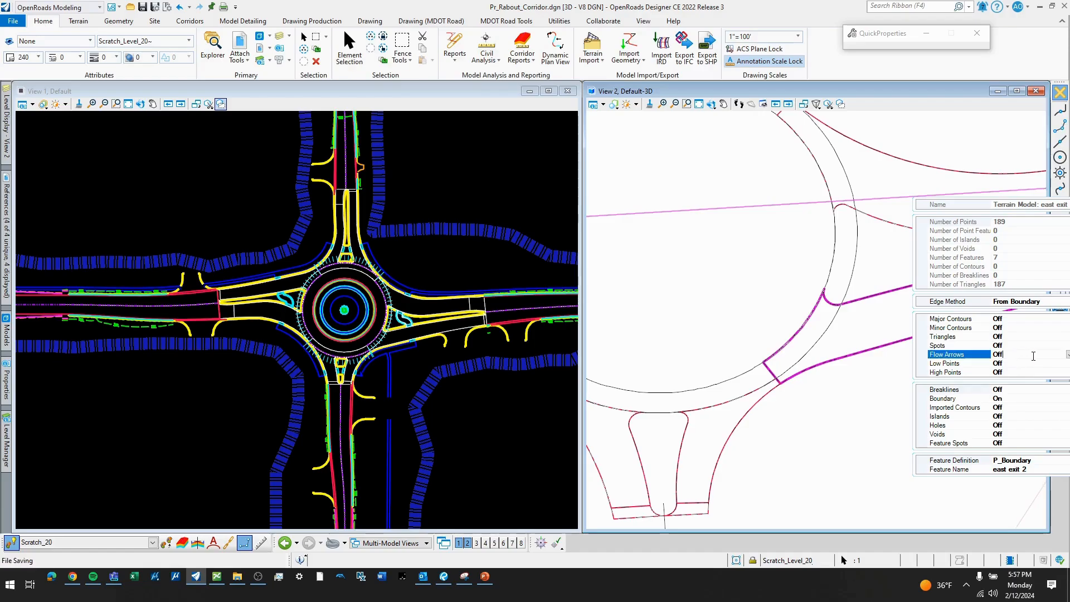
pyautogui.click(1068, 355)
pyautogui.click(1036, 373)
pyautogui.scroll(-3, 768, 366)
pyautogui.click(841, 382)
pyautogui.scroll(-2, 843, 384)
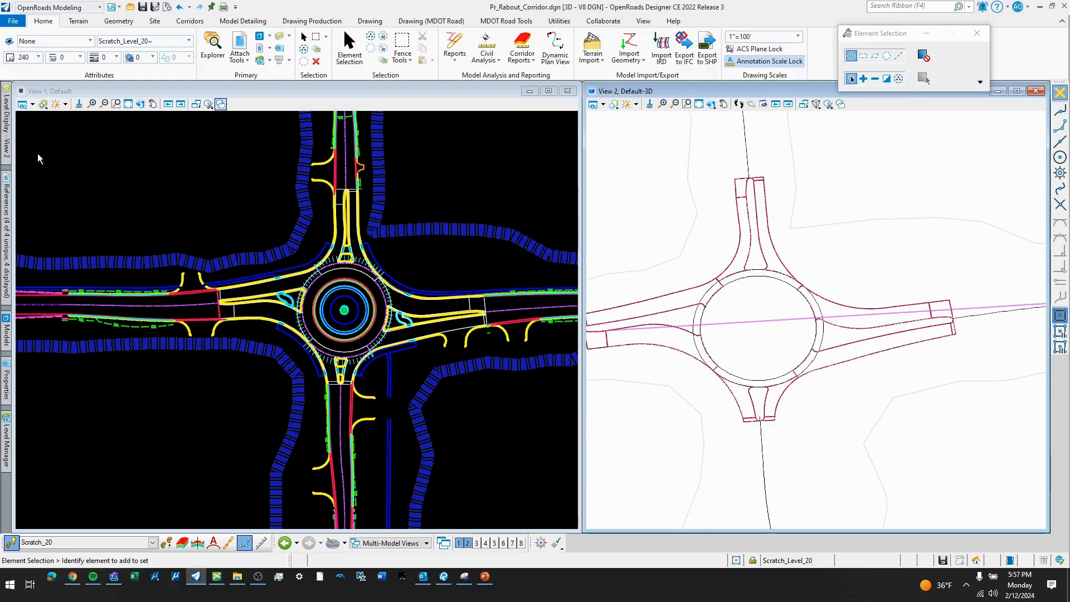
# - Turn all levels of the corridor file back on in the 3D view
pyautogui.moveTo(7, 144)
pyautogui.rightClick(96, 283)
pyautogui.click(122, 318)
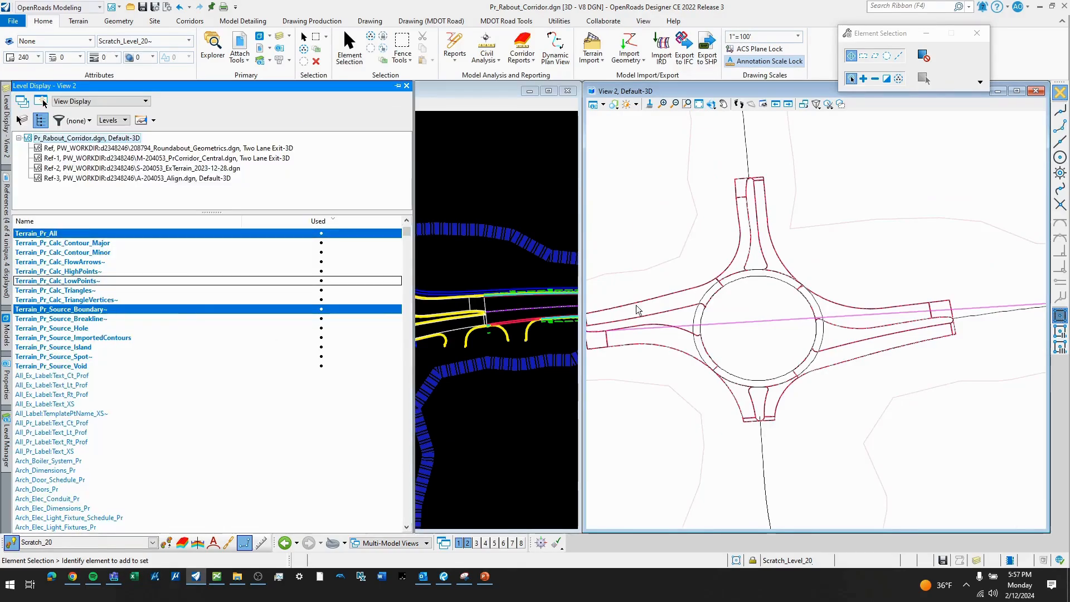
# - Examine the drainage flow arrows along the east exit surface and where it joins the circulating lanes
pyautogui.scroll(2, 886, 346)
pyautogui.scroll(4, 886, 346)
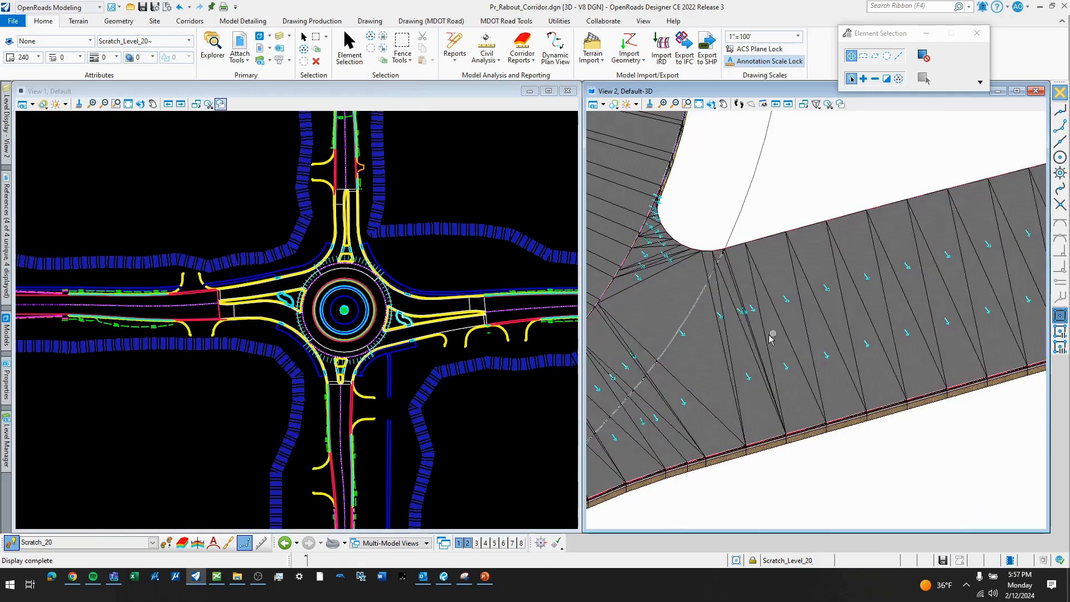
pyautogui.scroll(-6, 717, 305)
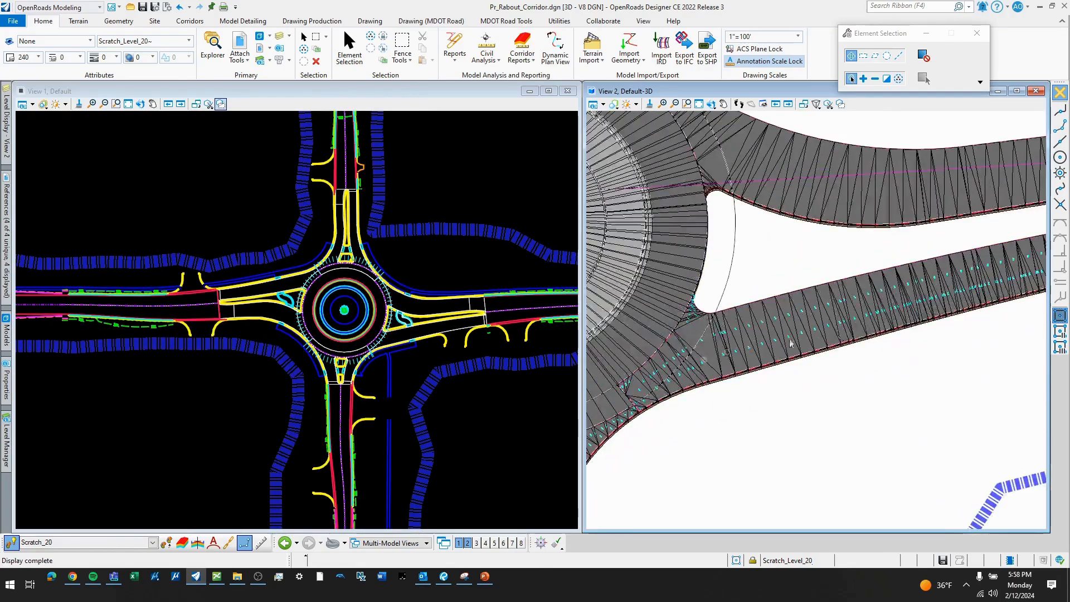
pyautogui.scroll(4, 783, 393)
pyautogui.scroll(-4, 754, 393)
pyautogui.scroll(-2, 753, 393)
pyautogui.moveTo(937, 241); pyautogui.dragTo(943, 270, button='middle')
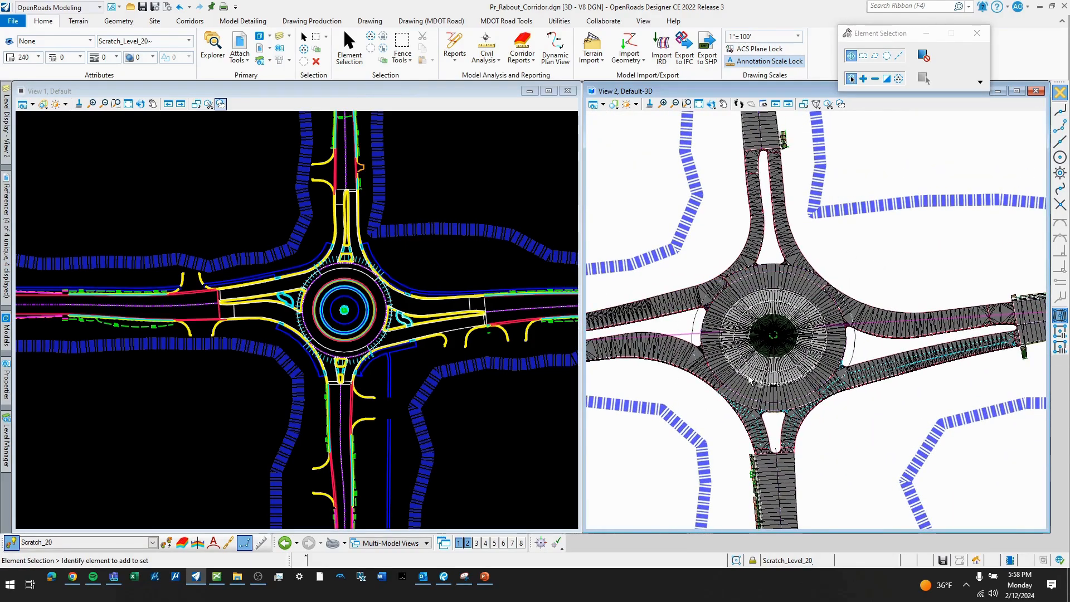
# - Examine the open splitter island areas between the entry and exit surfaces on the west, south and east legs
pyautogui.scroll(2, 680, 341)
pyautogui.moveTo(680, 372); pyautogui.dragTo(855, 383, button='middle')
pyautogui.scroll(2, 652, 355)
pyautogui.moveTo(727, 342); pyautogui.dragTo(684, 362, button='middle')
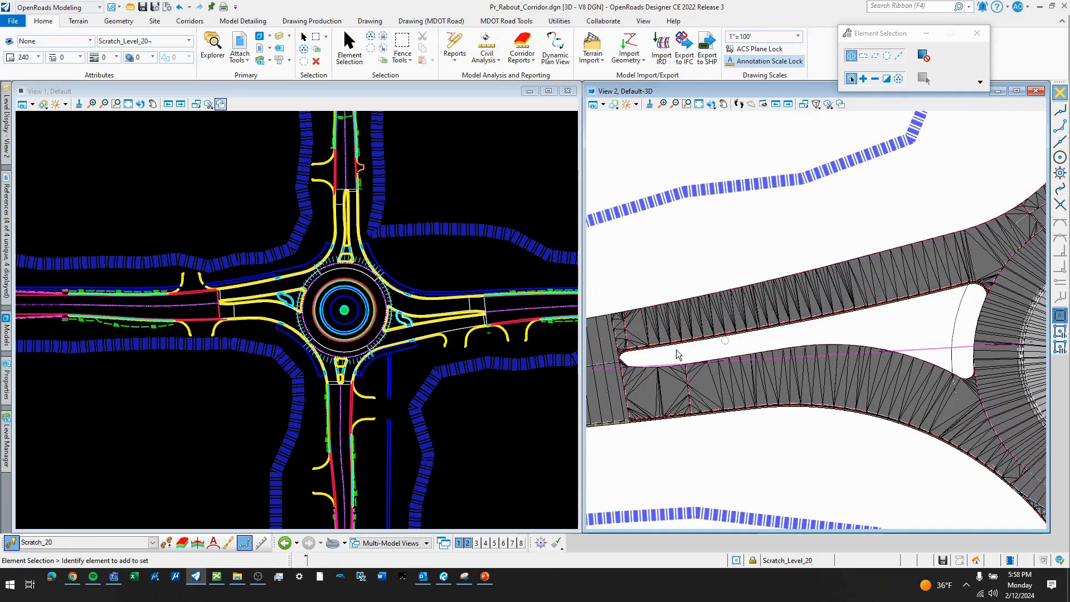
pyautogui.scroll(-2, 756, 336)
pyautogui.moveTo(882, 342); pyautogui.dragTo(823, 313, button='middle')
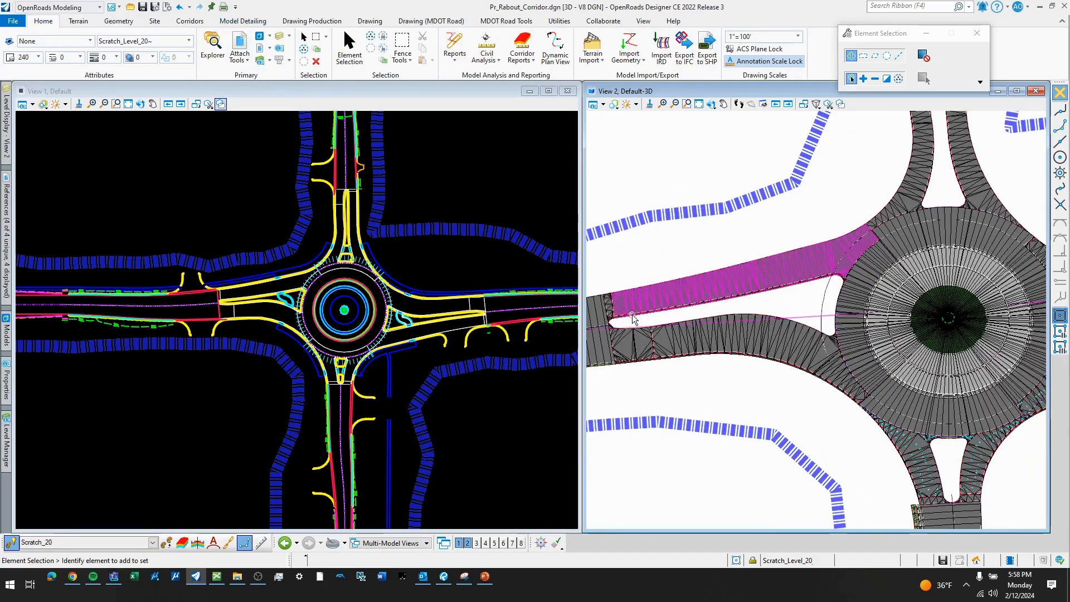
pyautogui.scroll(2, 759, 301)
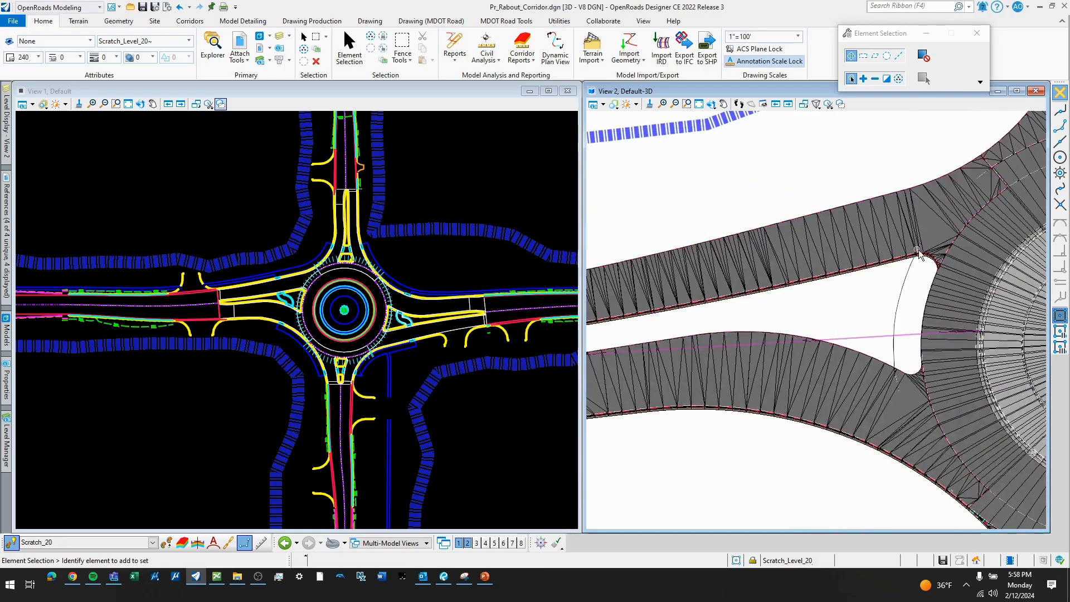
pyautogui.scroll(-3, 905, 299)
pyautogui.scroll(2, 884, 409)
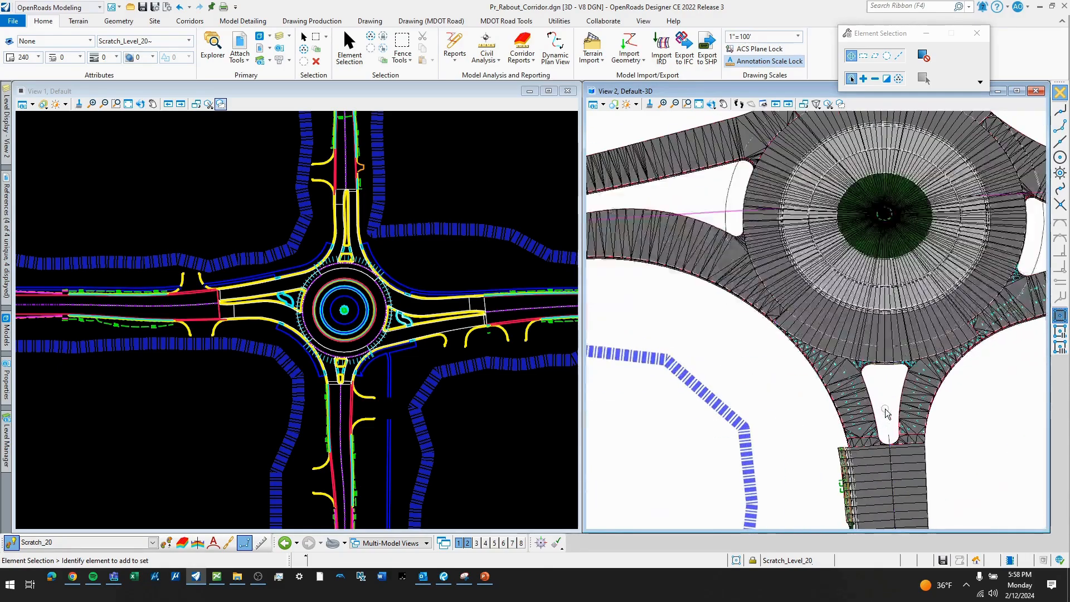
pyautogui.moveTo(1016, 335); pyautogui.dragTo(881, 399, button='middle')
pyautogui.moveTo(920, 304); pyautogui.dragTo(772, 374, button='middle')
pyautogui.scroll(-1, 858, 362)
pyautogui.scroll(-1, 909, 338)
# - Examine the east splitter island's curbs and curved pedestrian crossing in the 2D plan view
pyautogui.scroll(1, 879, 351)
pyautogui.scroll(8, 390, 323)
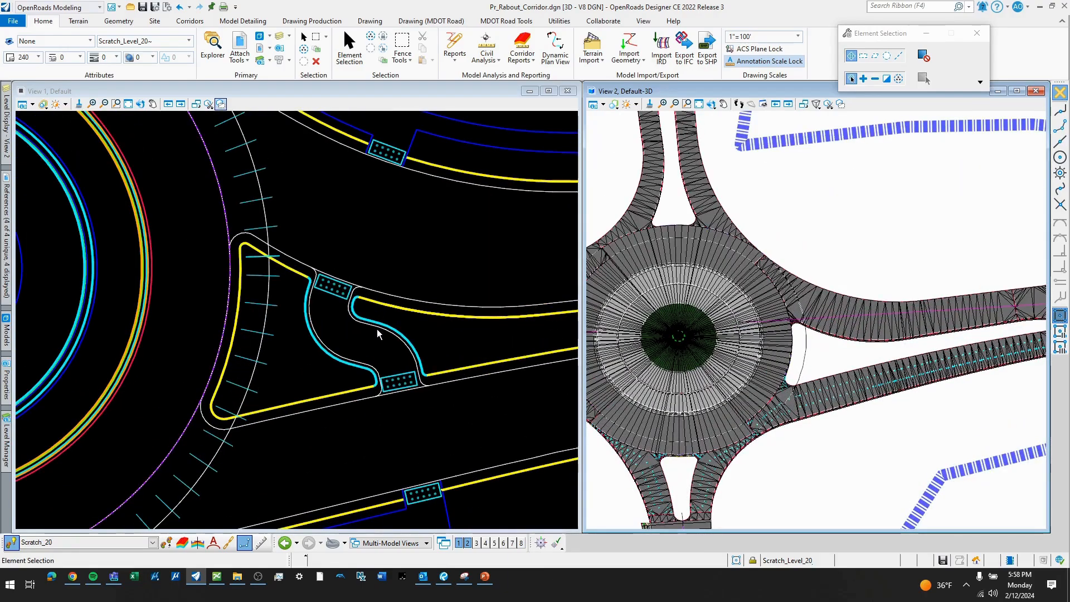
pyautogui.click(395, 337)
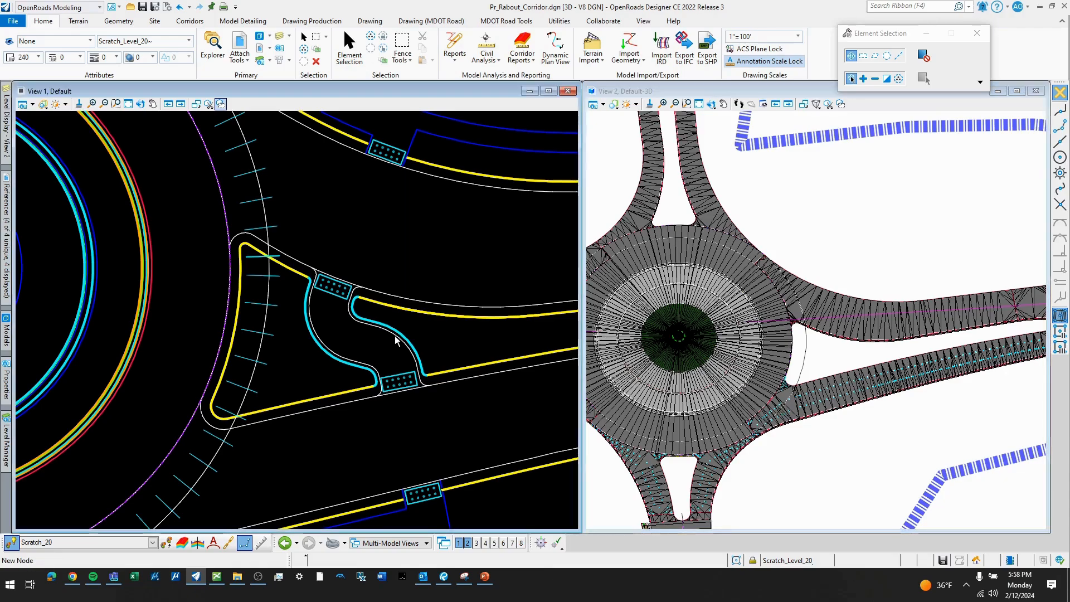
pyautogui.scroll(1, 395, 340)
pyautogui.click(395, 337)
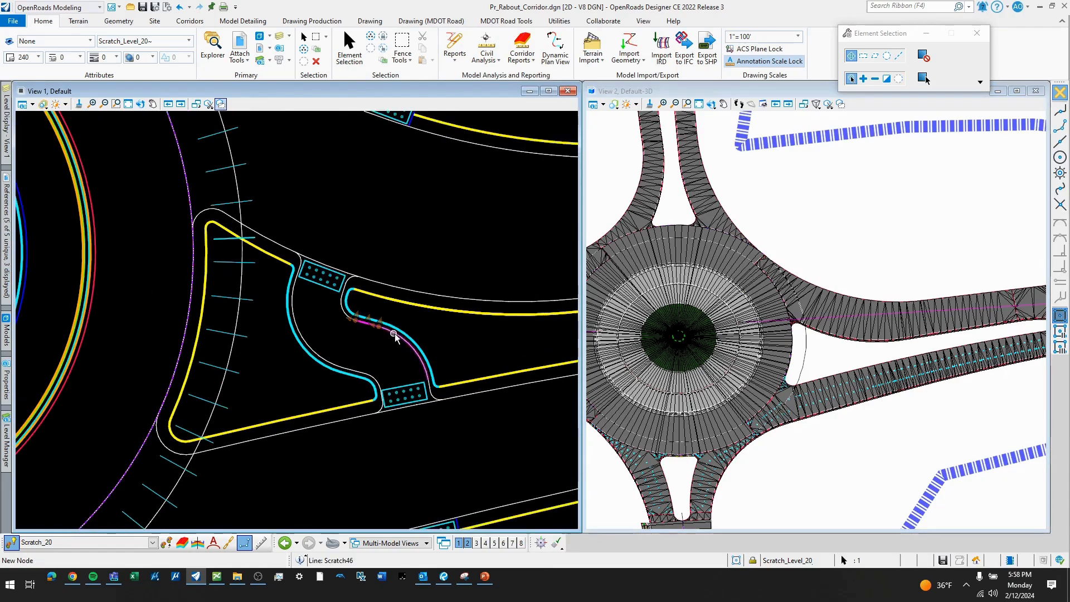
pyautogui.click(343, 324)
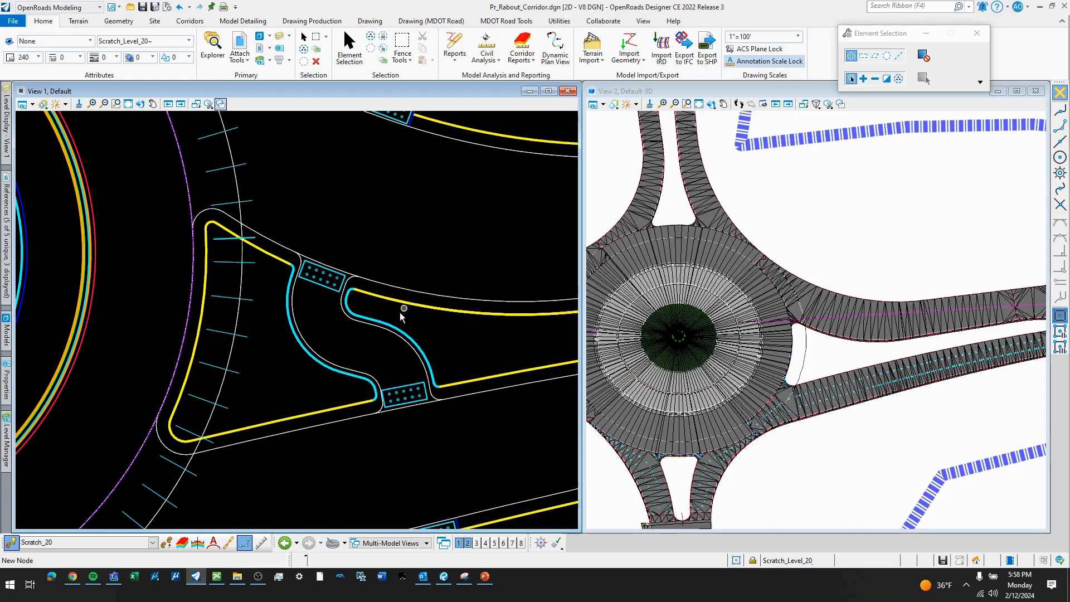
pyautogui.scroll(-2, 381, 338)
pyautogui.scroll(3, 921, 348)
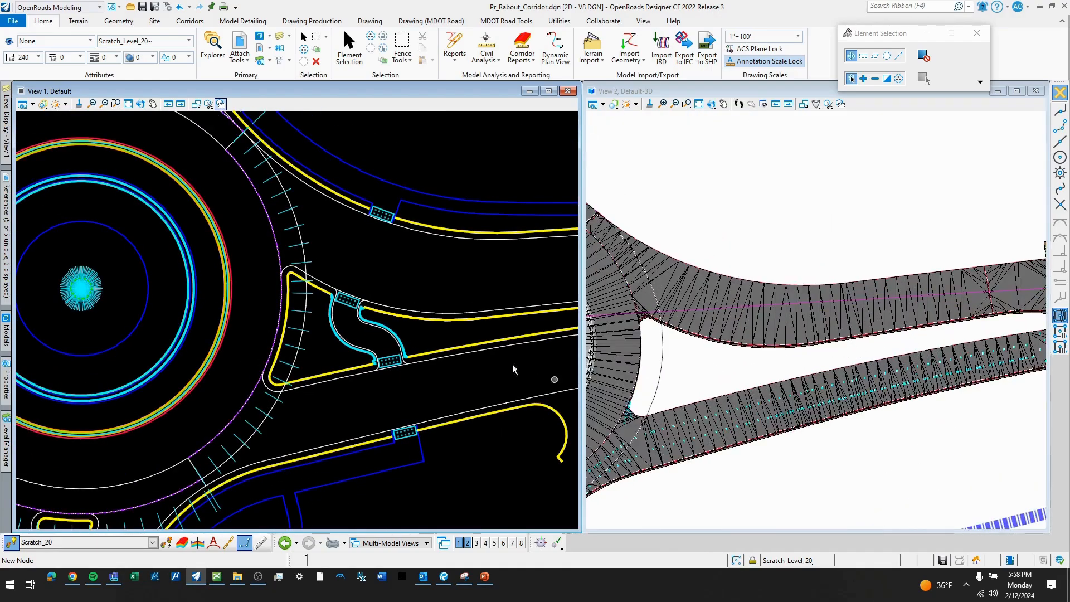
pyautogui.scroll(-2, 391, 320)
pyautogui.moveTo(411, 311); pyautogui.dragTo(375, 321, button='middle')
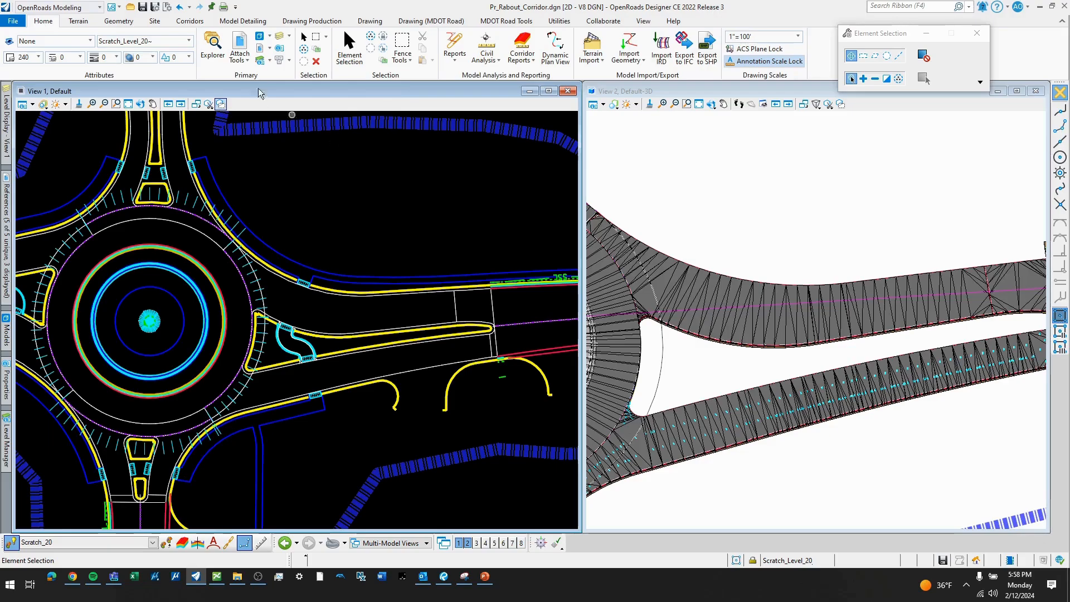
pyautogui.click(190, 22)
pyautogui.scroll(-1, 245, 61)
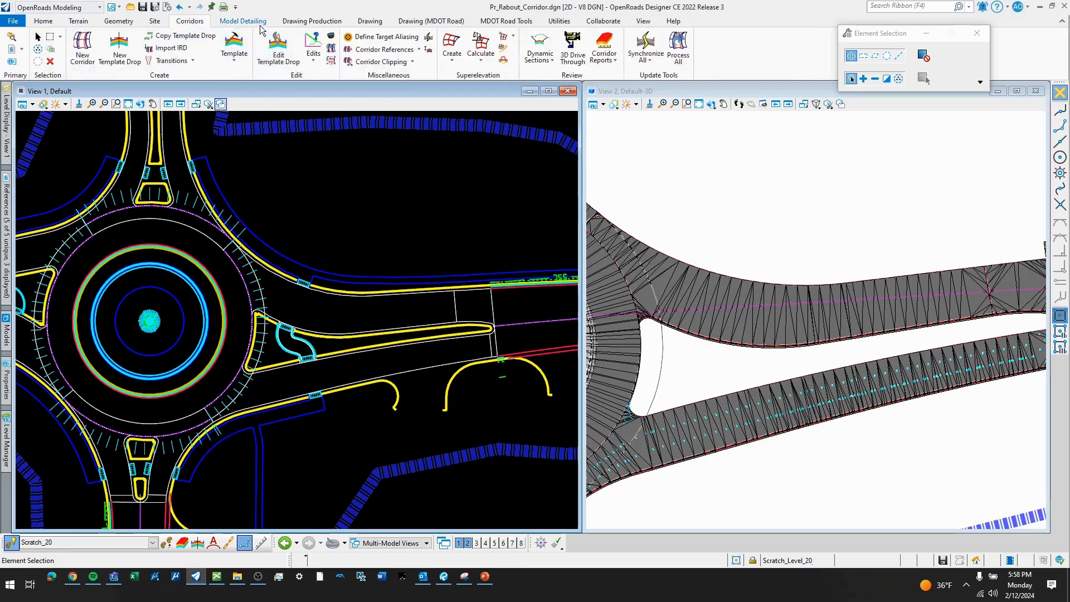
# - Start Apply Linear Template on the edge line along the north side of the east splitter island
pyautogui.click(205, 68)
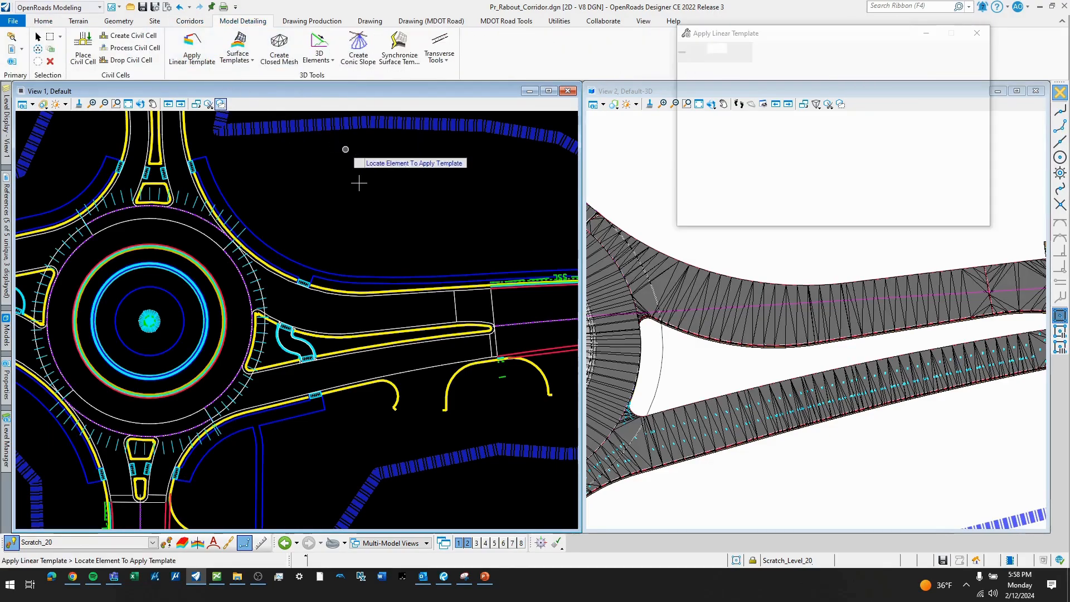
pyautogui.scroll(2, 930, 331)
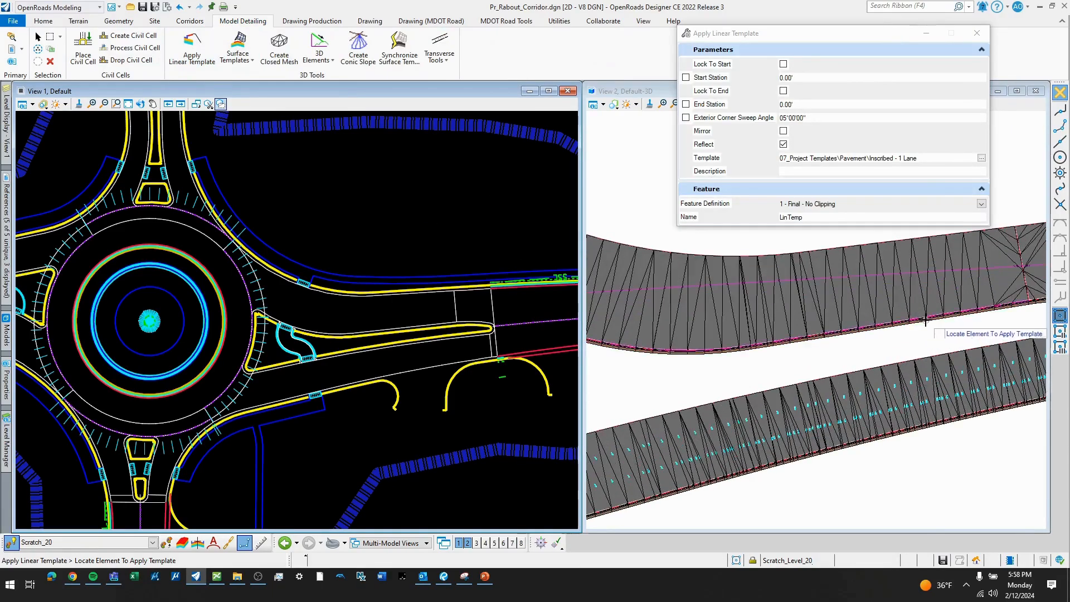
pyautogui.scroll(-2, 784, 353)
pyautogui.scroll(2, 410, 344)
pyautogui.scroll(2, 410, 344)
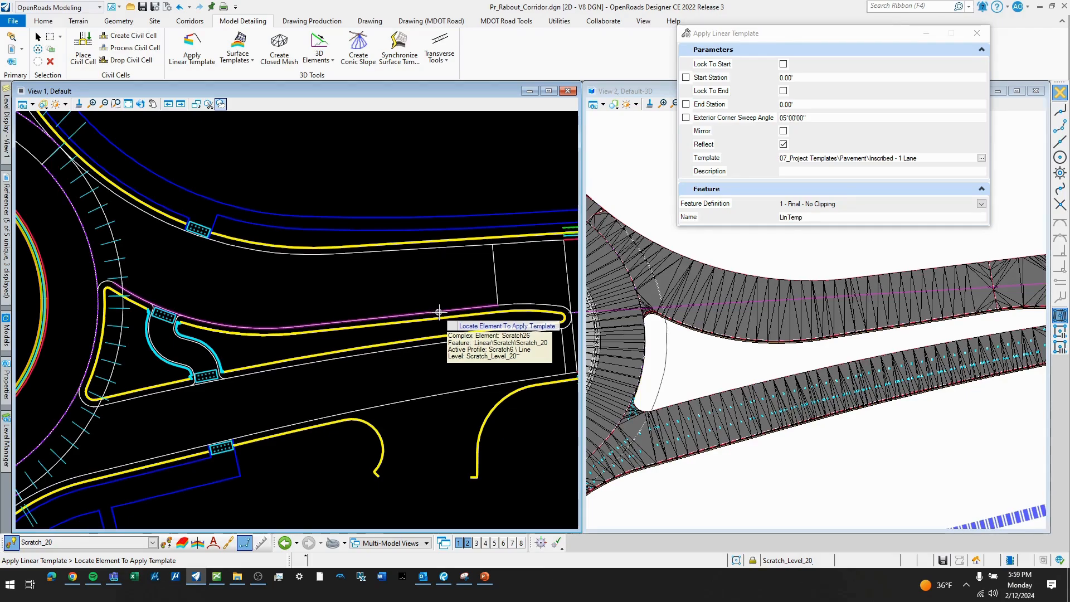
pyautogui.click(438, 311)
# - Choose the Splitter Island C&G template from the End Conditions group of the project templates
pyautogui.scroll(1, 493, 324)
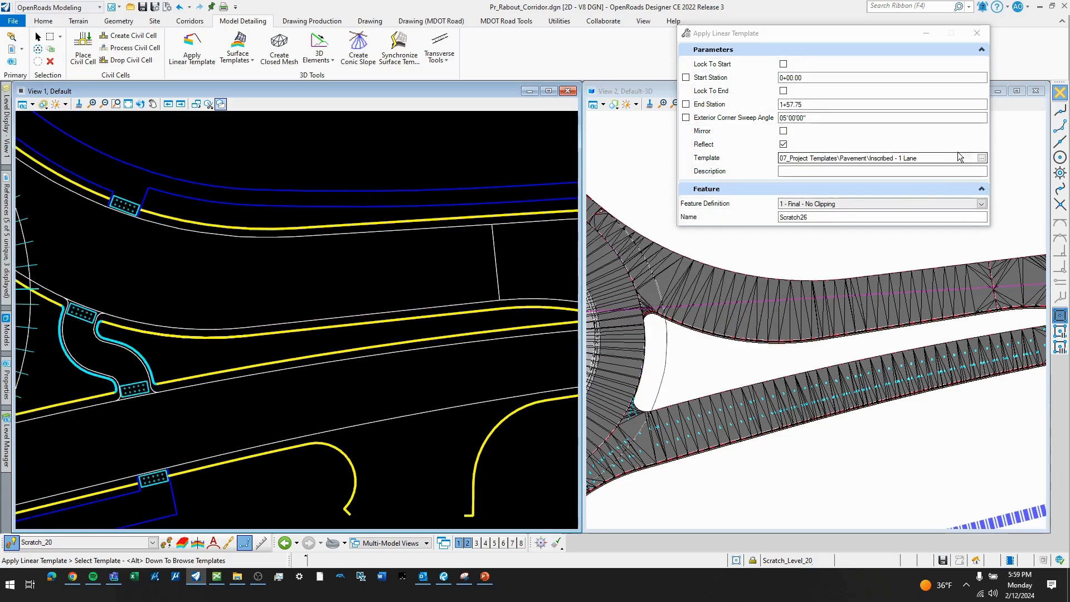
pyautogui.click(981, 157)
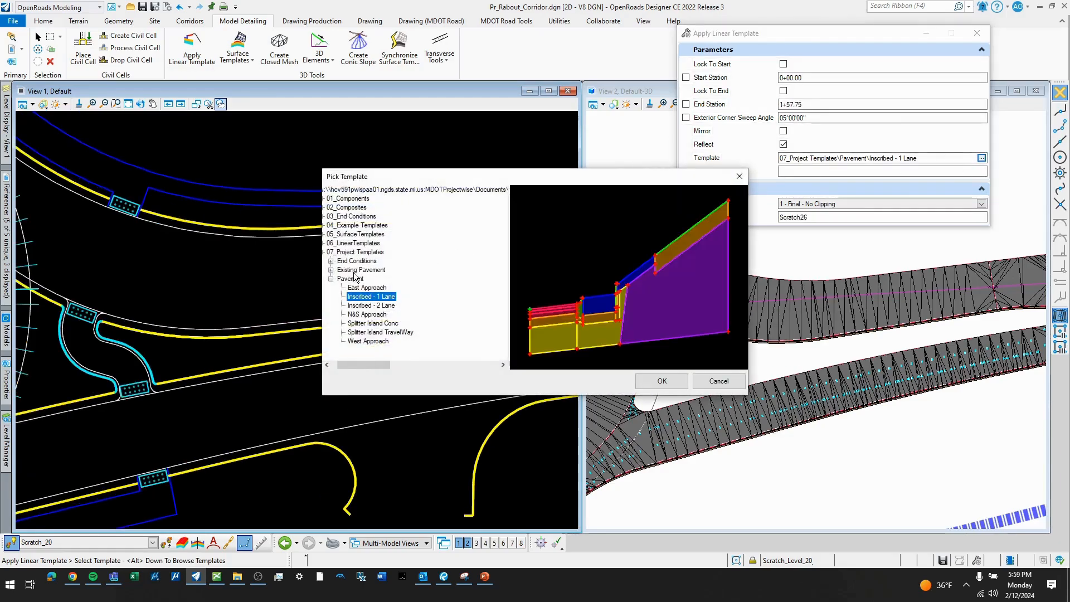
pyautogui.click(331, 261)
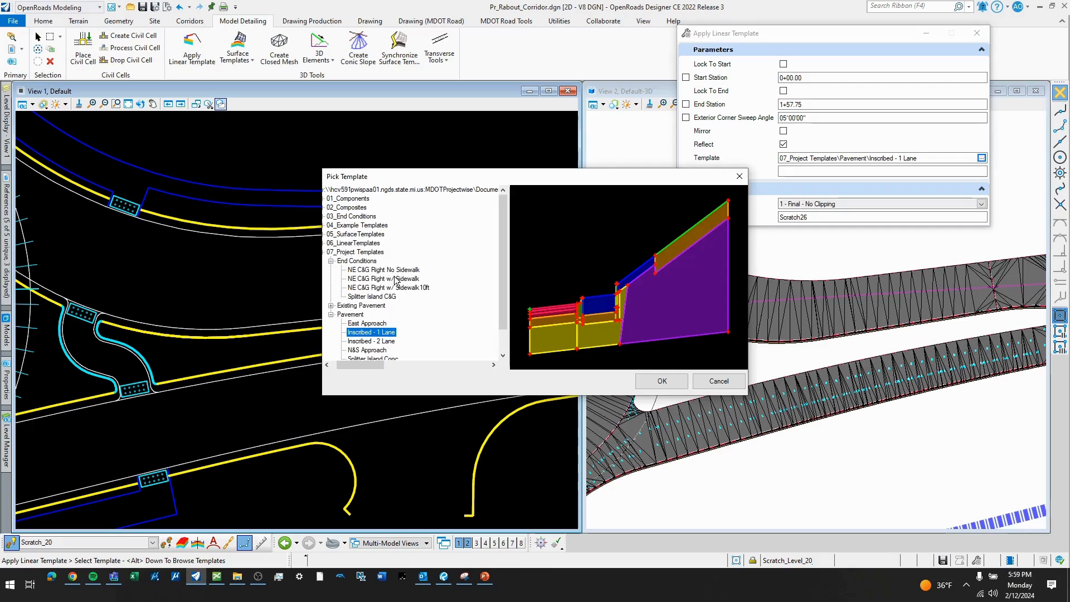
pyautogui.click(379, 297)
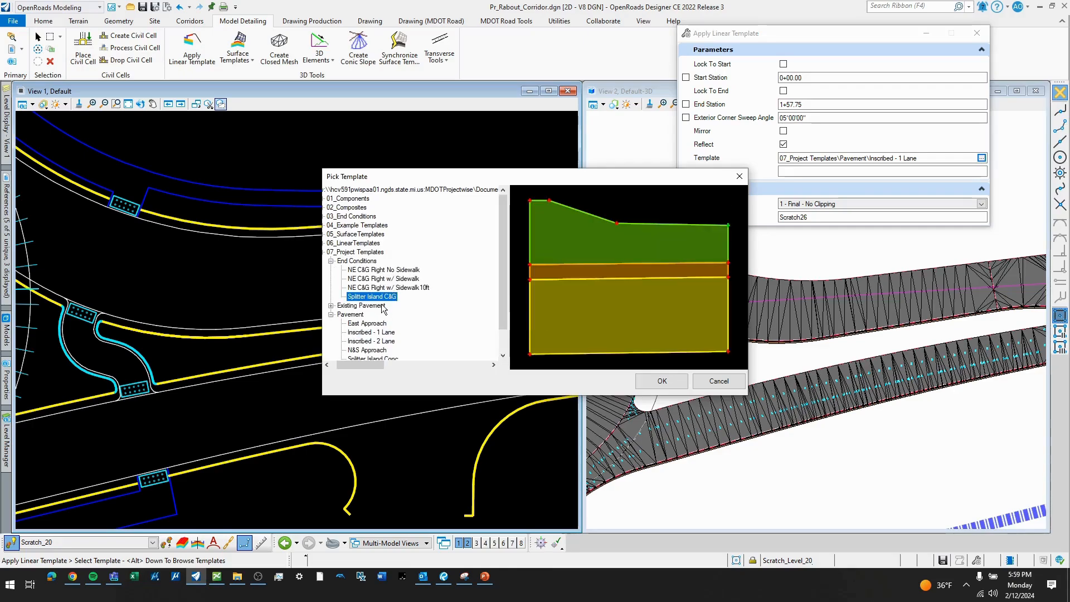
pyautogui.click(662, 381)
# - Apply the template from 0+00.00 to station 1+27.02 at the pedestrian crossing, on the island side with Reflect off
pyautogui.scroll(-1, 435, 328)
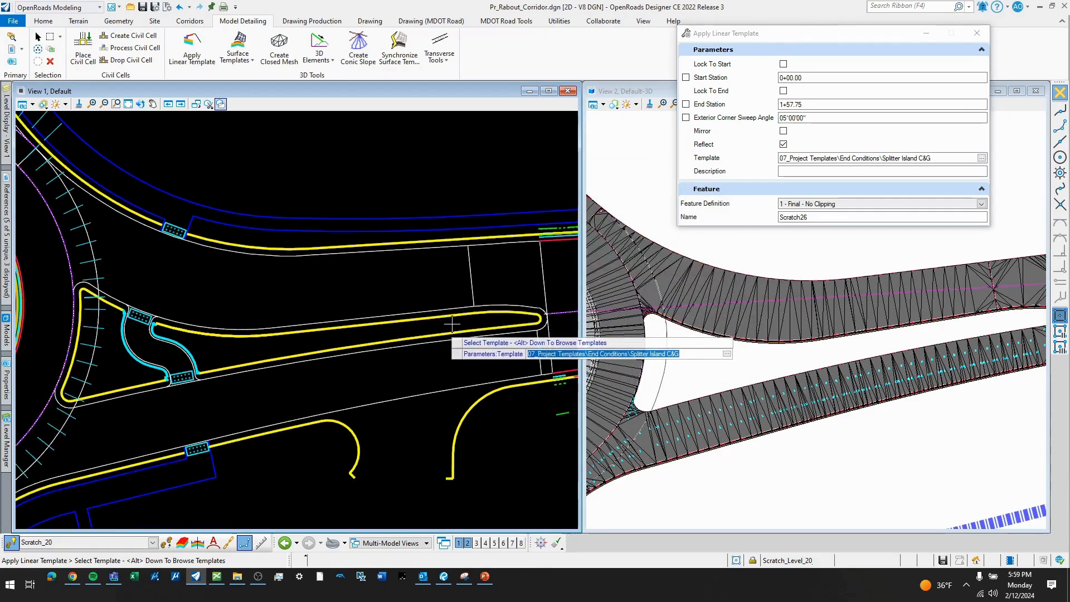
pyautogui.click(471, 310)
pyautogui.scroll(1, 471, 312)
pyautogui.click(524, 305)
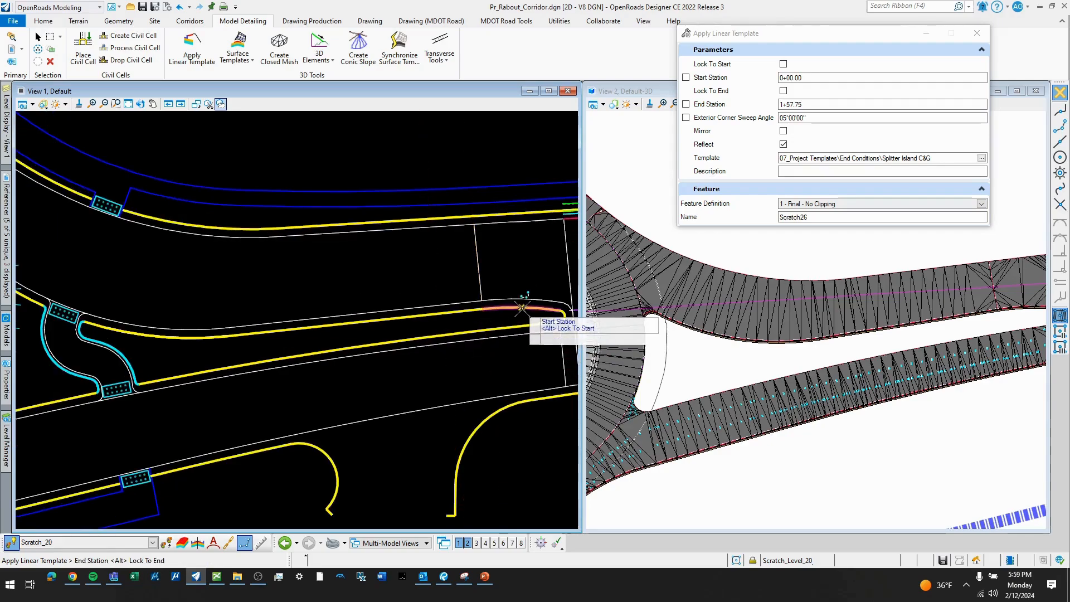
pyautogui.scroll(-1, 525, 304)
pyautogui.scroll(4, 388, 320)
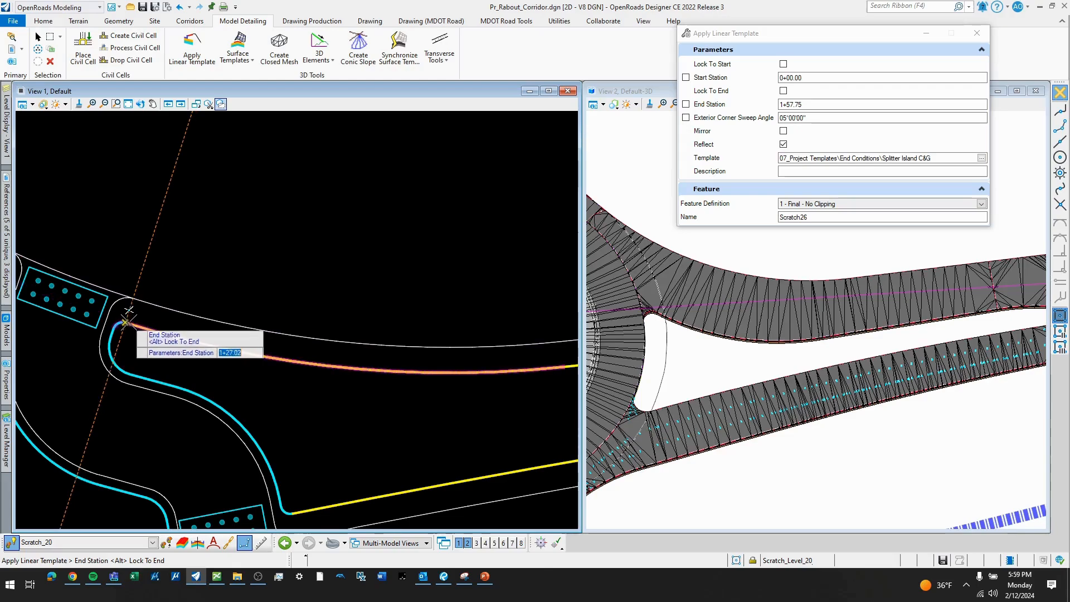
pyautogui.click(126, 321)
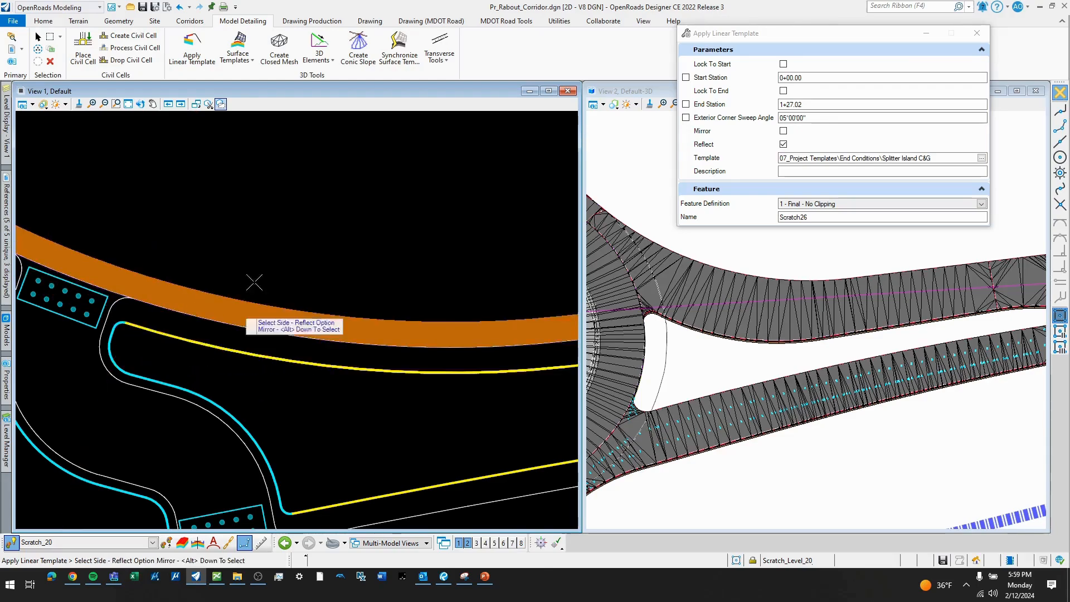
pyautogui.click(331, 233)
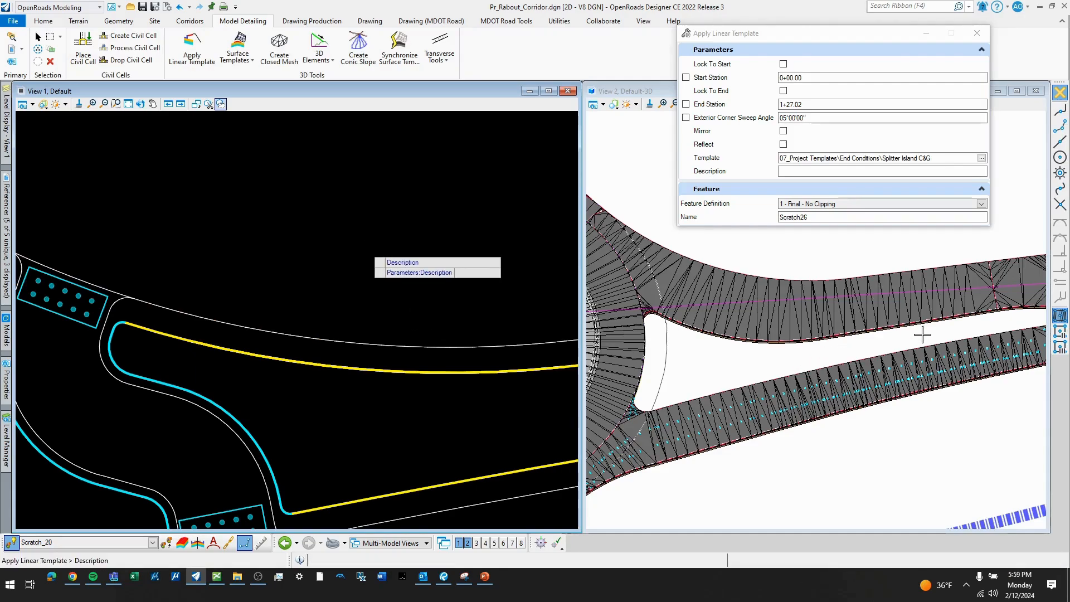
pyautogui.click(961, 324)
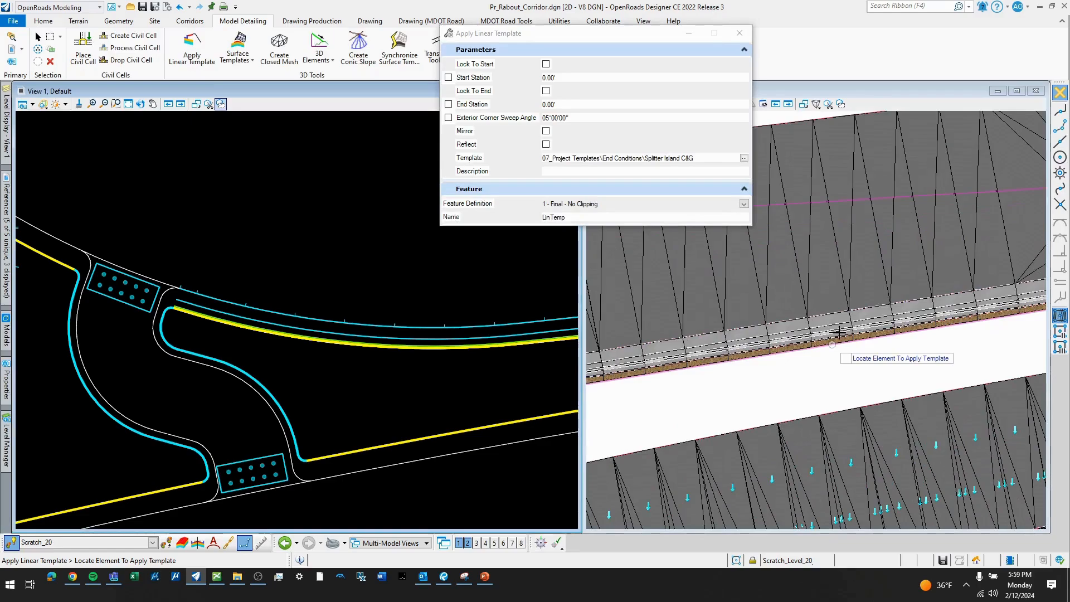
# - Examine the new curb and gutter on the splitter island's north side, including its curb face, mesh and back-of-curb line
pyautogui.scroll(-3, 889, 331)
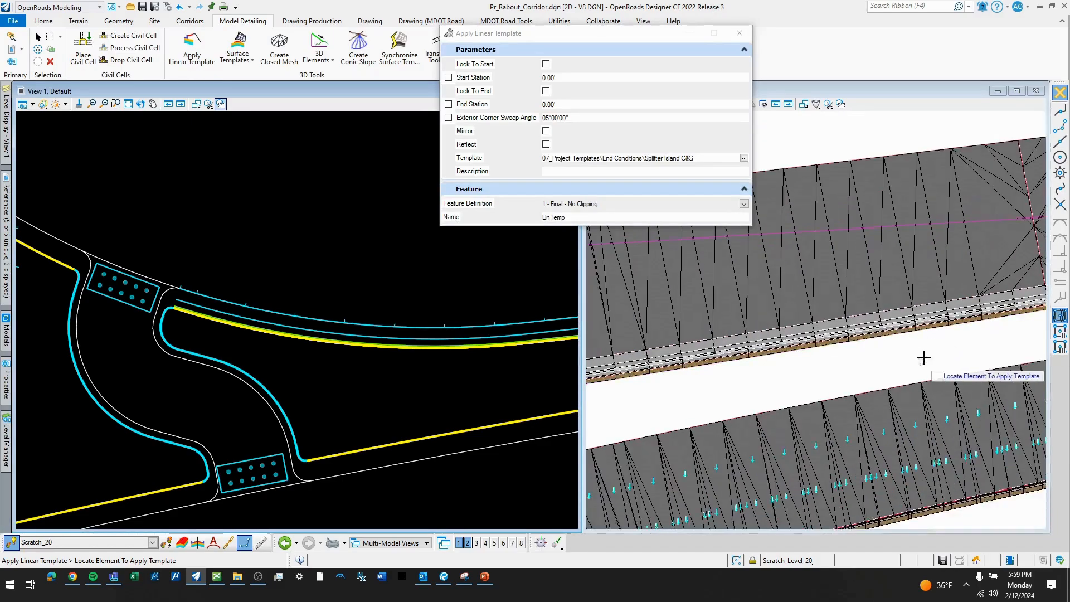
pyautogui.click(420, 335)
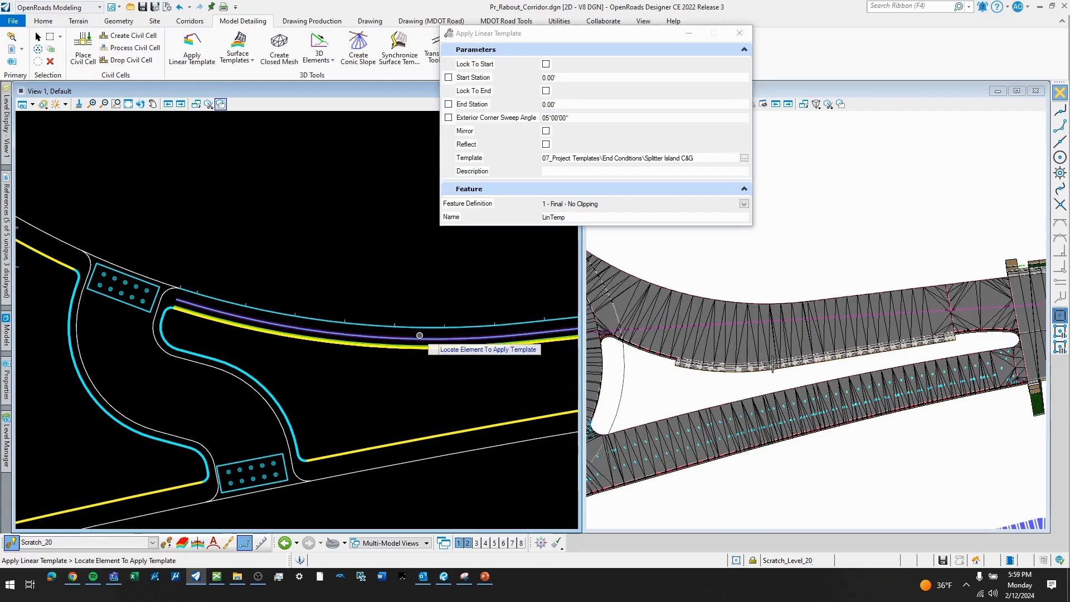
pyautogui.scroll(-1, 420, 335)
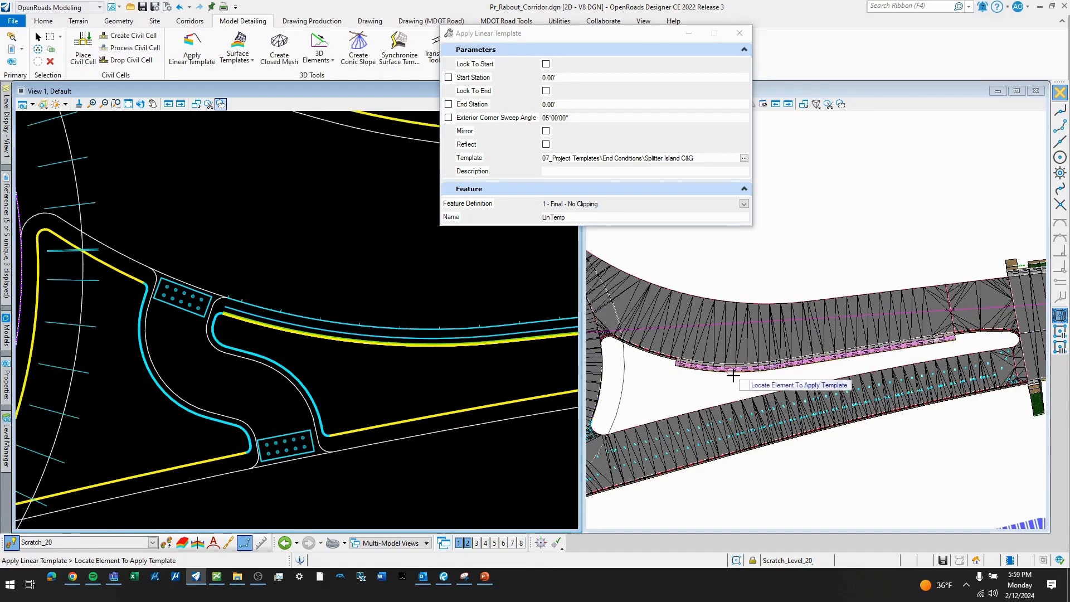
pyautogui.scroll(1, 724, 385)
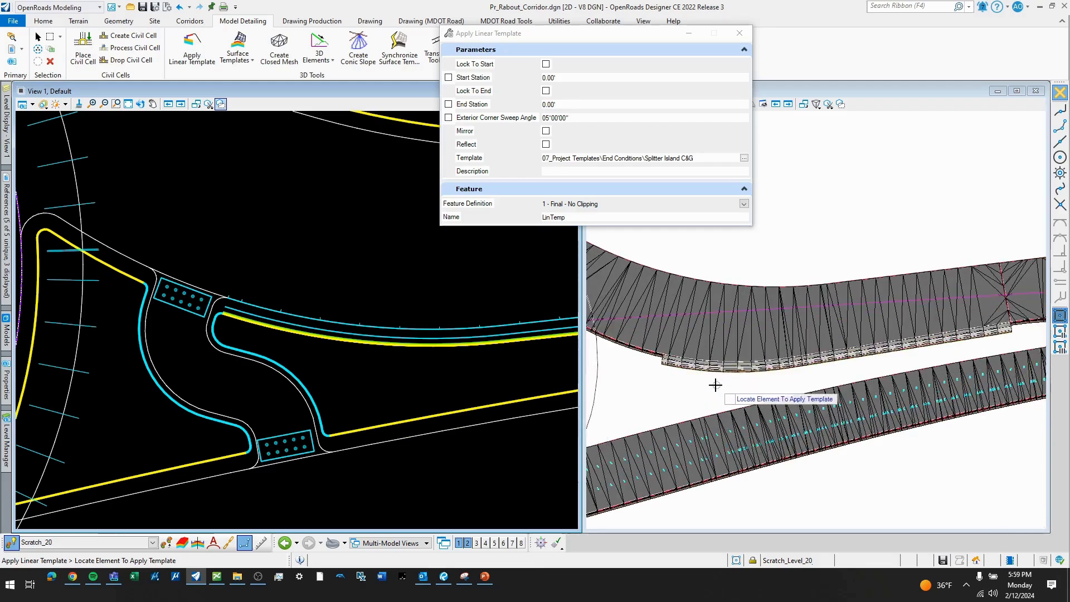
pyautogui.press('Escape')
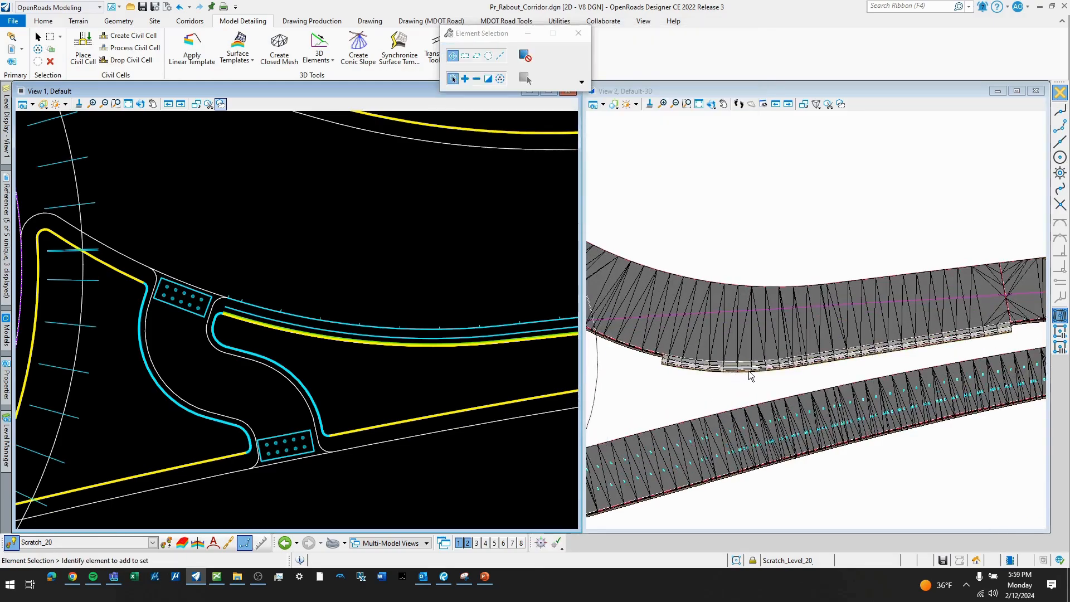
pyautogui.scroll(2, 752, 369)
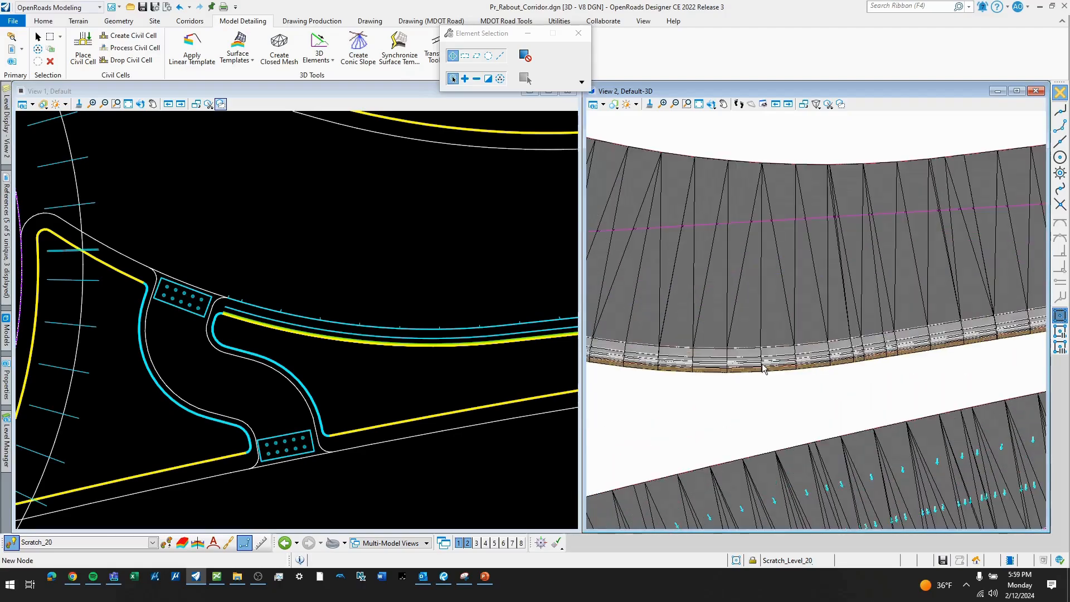
pyautogui.scroll(1, 786, 367)
pyautogui.click(795, 360)
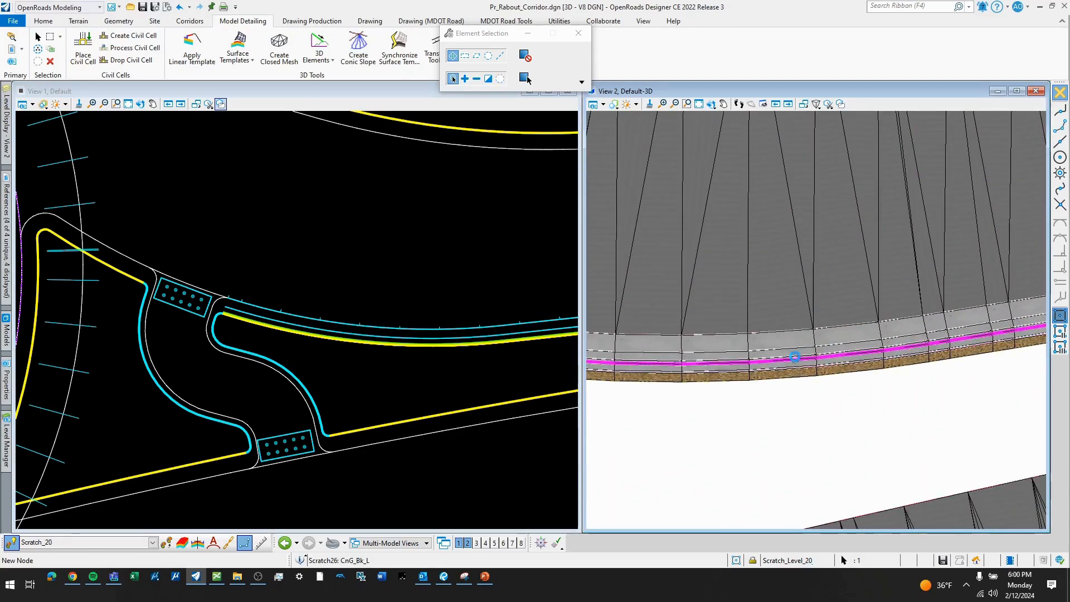
pyautogui.click(865, 403)
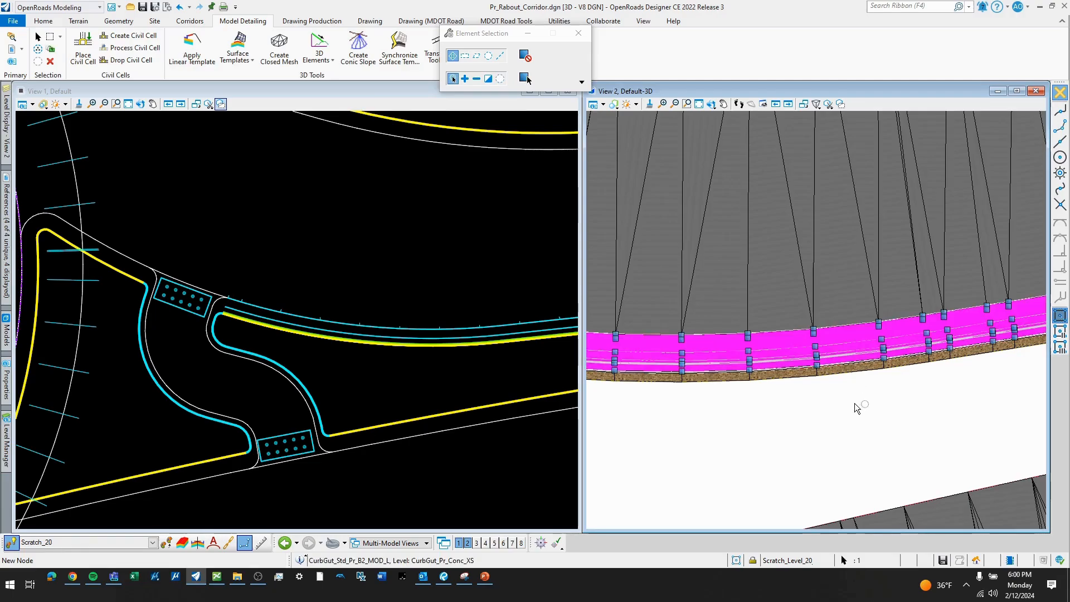
pyautogui.click(854, 404)
pyautogui.click(845, 417)
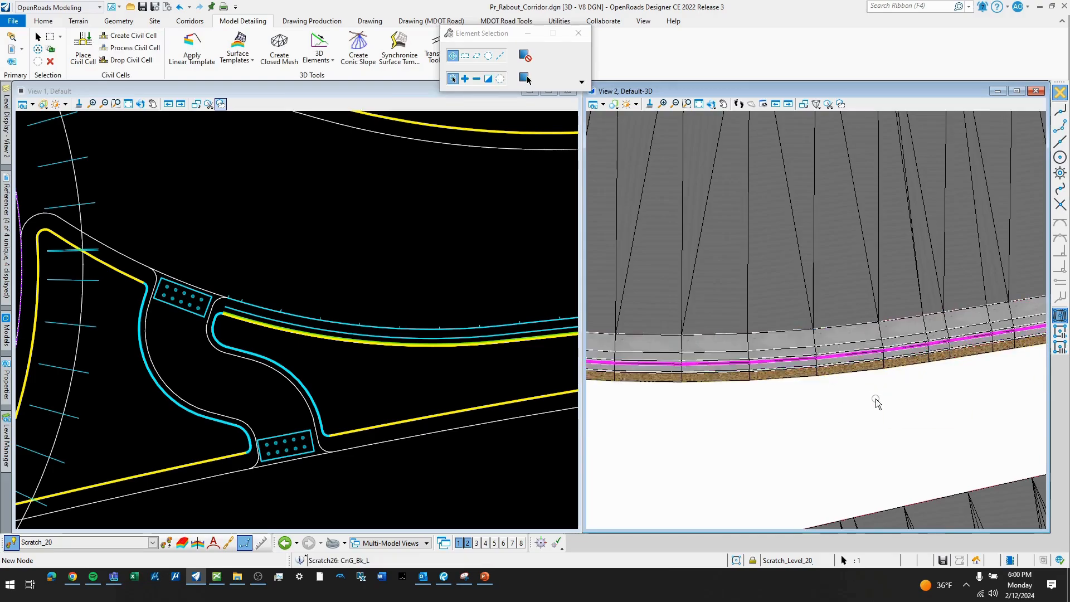
# - Examine the remaining gaps between the ends of the new curb and gutter and the splitter island's two noses
pyautogui.scroll(-4, 739, 372)
pyautogui.moveTo(1023, 318); pyautogui.dragTo(910, 338, button='middle')
pyautogui.scroll(1, 906, 337)
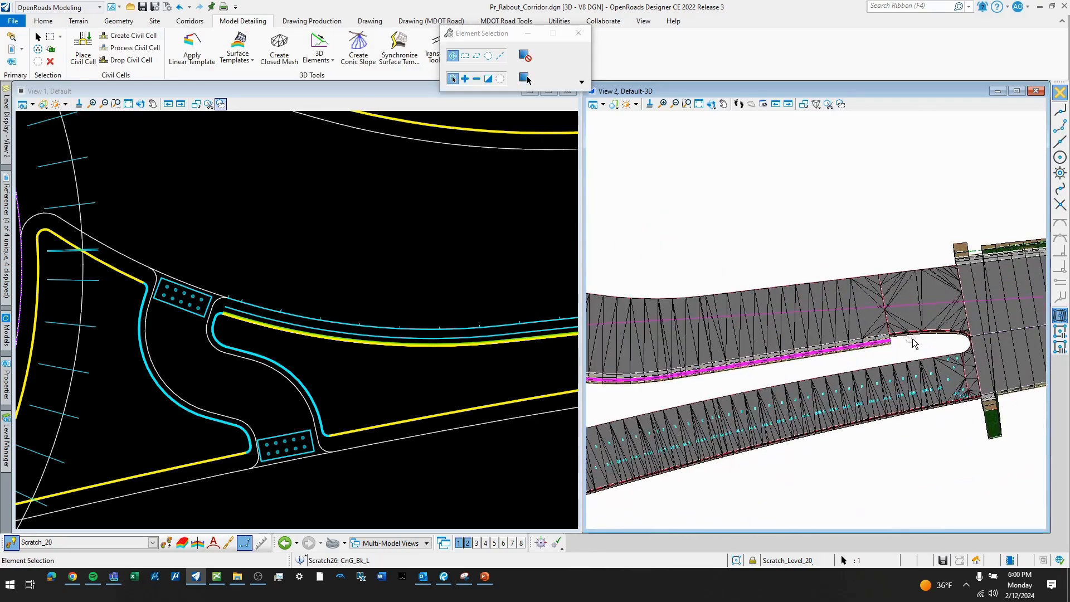
pyautogui.scroll(-2, 780, 386)
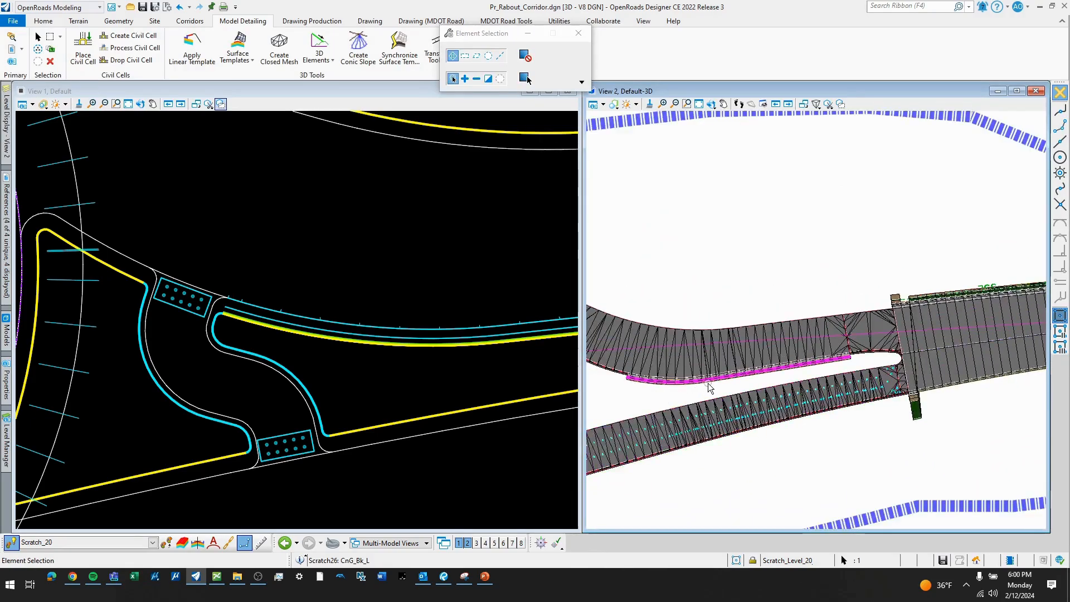
pyautogui.moveTo(602, 396); pyautogui.dragTo(724, 382, button='middle')
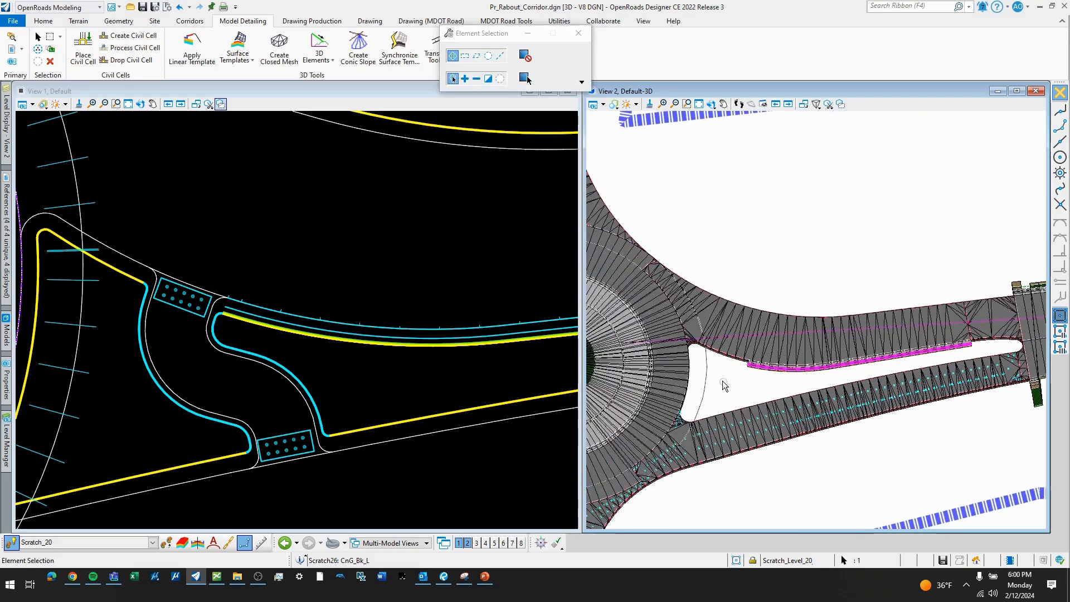
pyautogui.scroll(2, 845, 381)
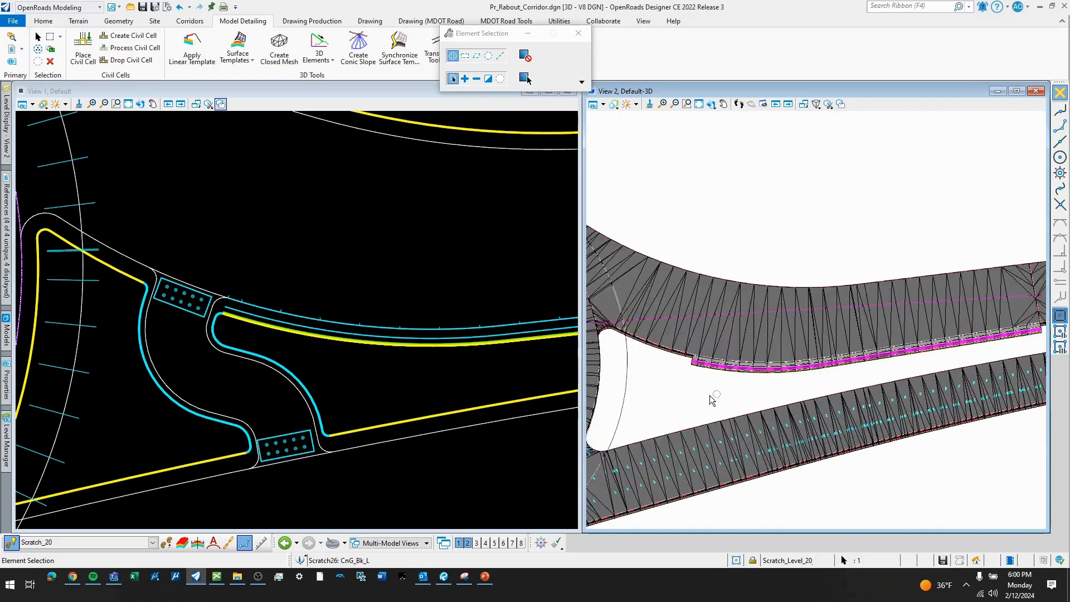
pyautogui.scroll(-2, 676, 400)
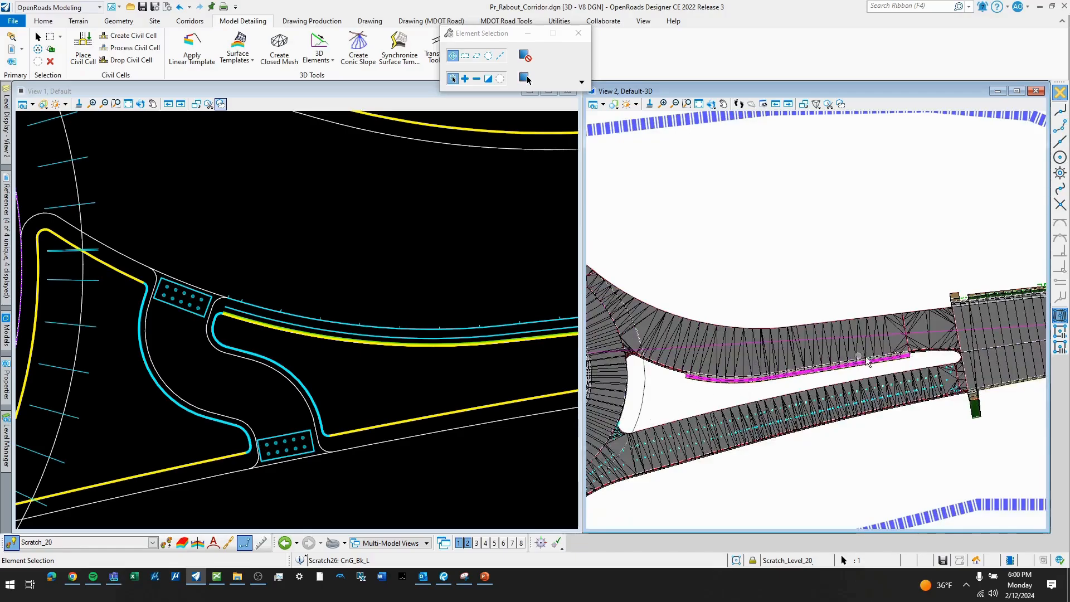
pyautogui.scroll(3, 869, 374)
pyautogui.scroll(-1, 948, 362)
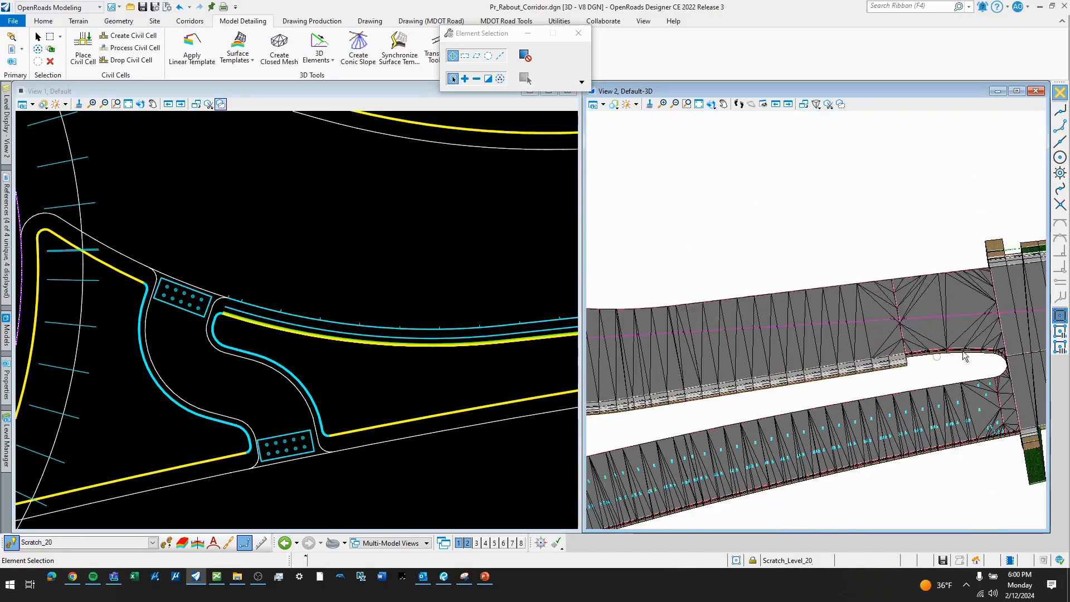
# - Choose the NE C&G Right w/ Sidewalk 10ft template from the End Conditions project templates for a new linear template
pyautogui.scroll(-4, 786, 394)
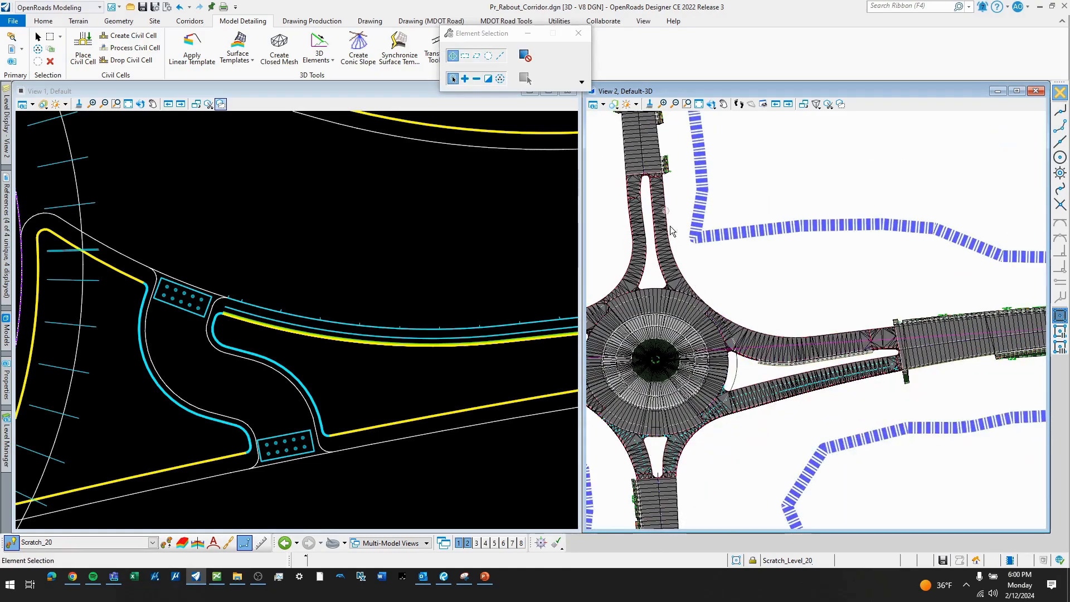
pyautogui.scroll(2, 809, 315)
pyautogui.scroll(-5, 365, 223)
pyautogui.scroll(3, 466, 233)
pyautogui.moveTo(467, 233); pyautogui.dragTo(365, 261, button='middle')
pyautogui.scroll(-2, 365, 260)
pyautogui.moveTo(259, 240); pyautogui.dragTo(426, 273, button='middle')
pyautogui.scroll(2, 245, 282)
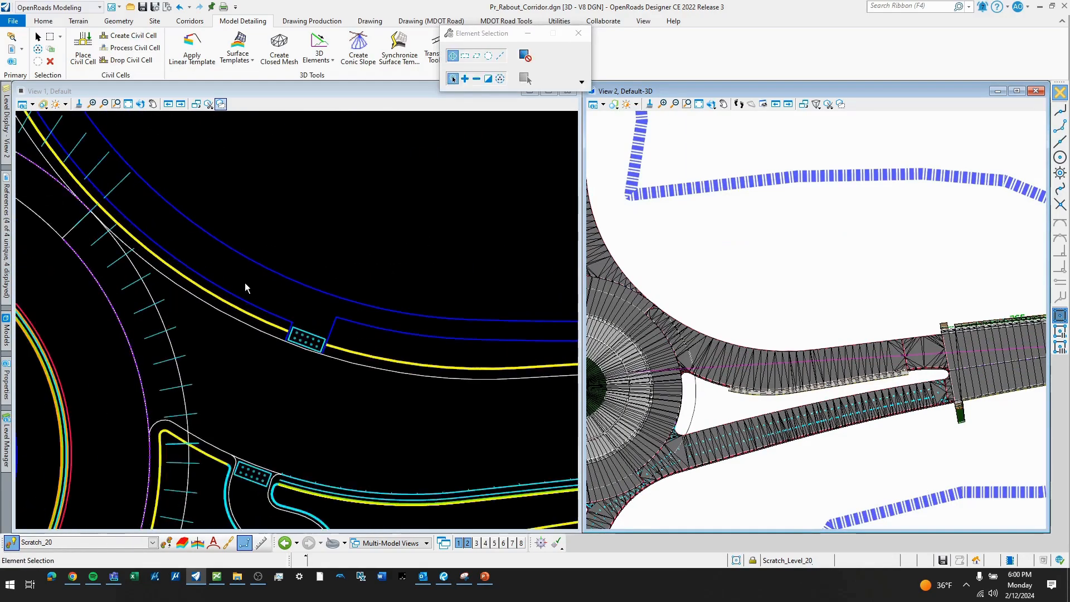
pyautogui.moveTo(277, 241); pyautogui.dragTo(355, 286, button='middle')
pyautogui.scroll(-1, 355, 286)
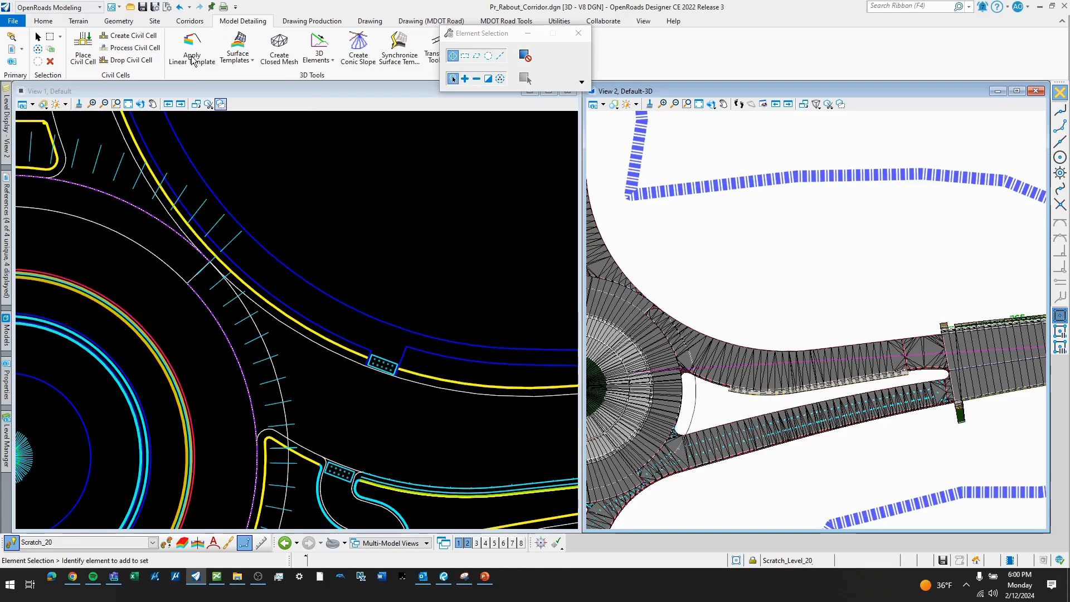
pyautogui.click(252, 92)
pyautogui.click(193, 63)
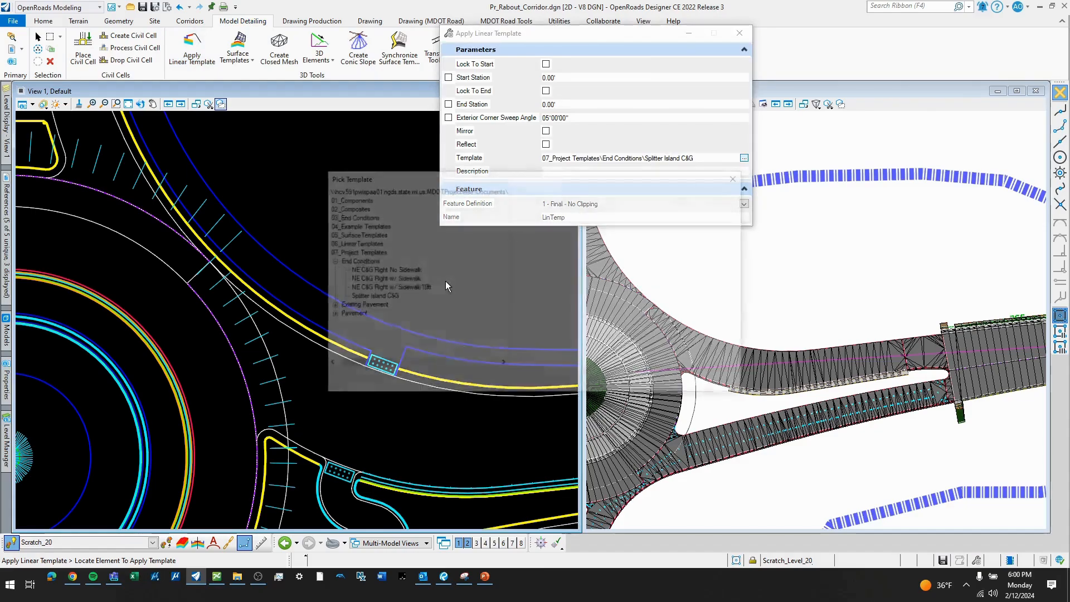
pyautogui.click(390, 287)
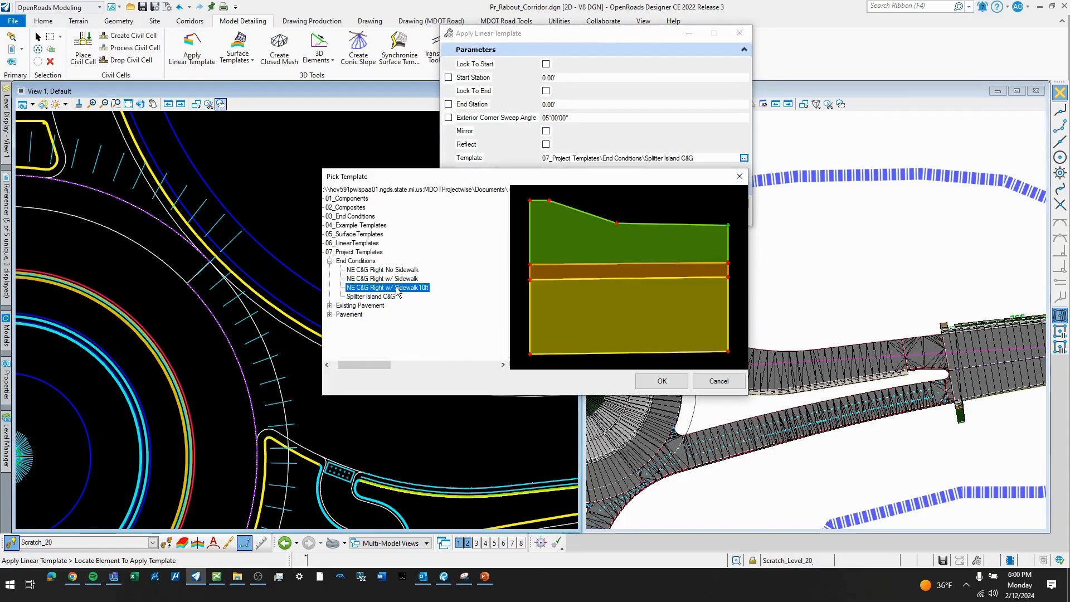
pyautogui.click(661, 381)
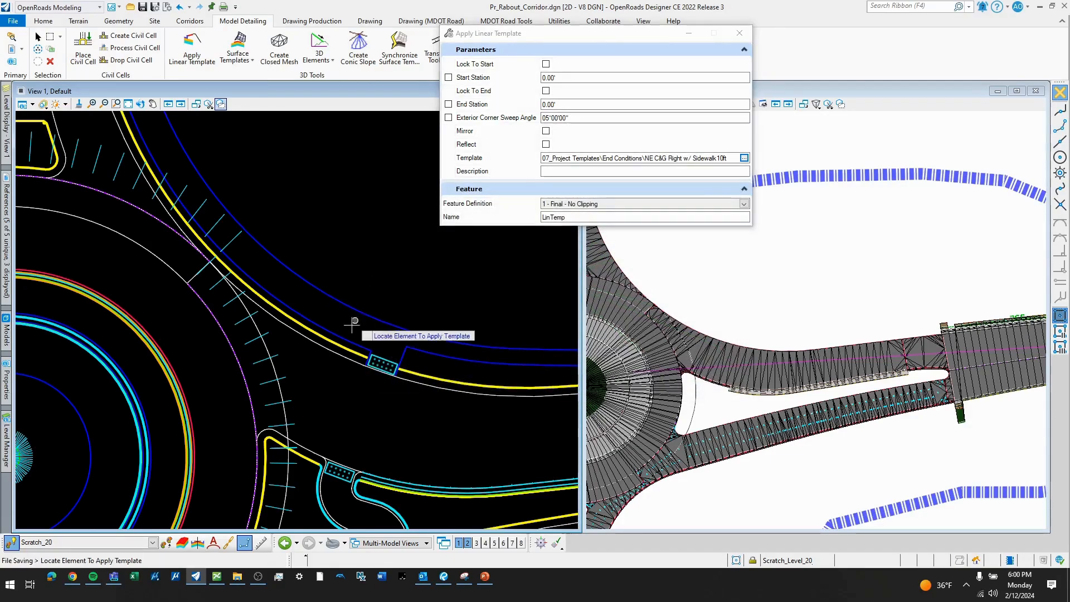
# - Apply the template along the northeast quadrant's outer edge from station 1+13.46 at the east crossing to 1+84.38, on the outer side with Reflect off
pyautogui.click(344, 357)
pyautogui.scroll(2, 357, 354)
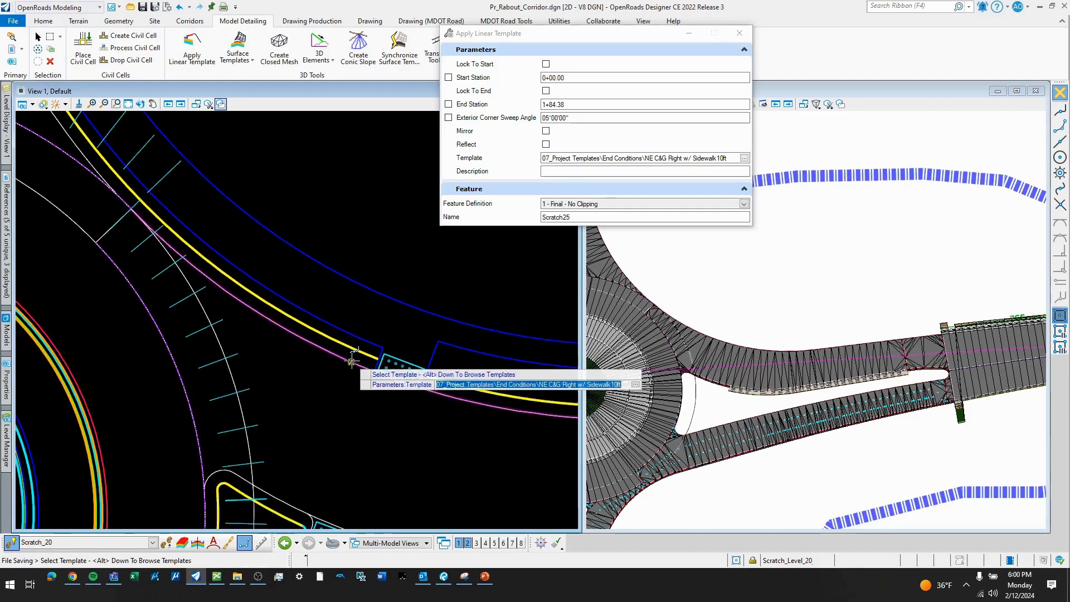
pyautogui.click(383, 265)
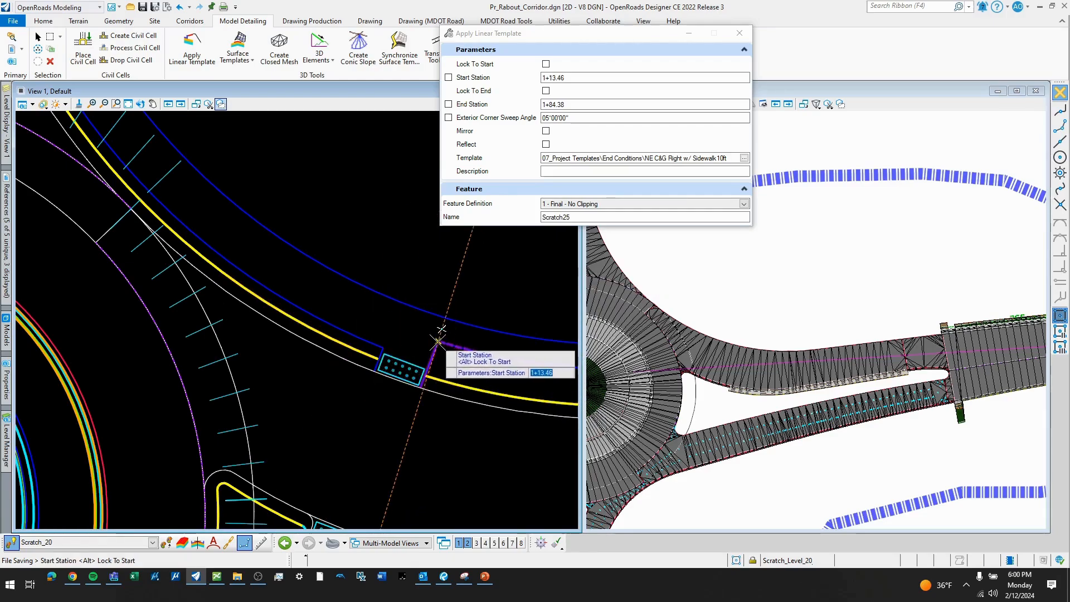
pyautogui.click(438, 342)
pyautogui.scroll(-1, 437, 341)
pyautogui.moveTo(297, 208); pyautogui.dragTo(379, 351, button='middle')
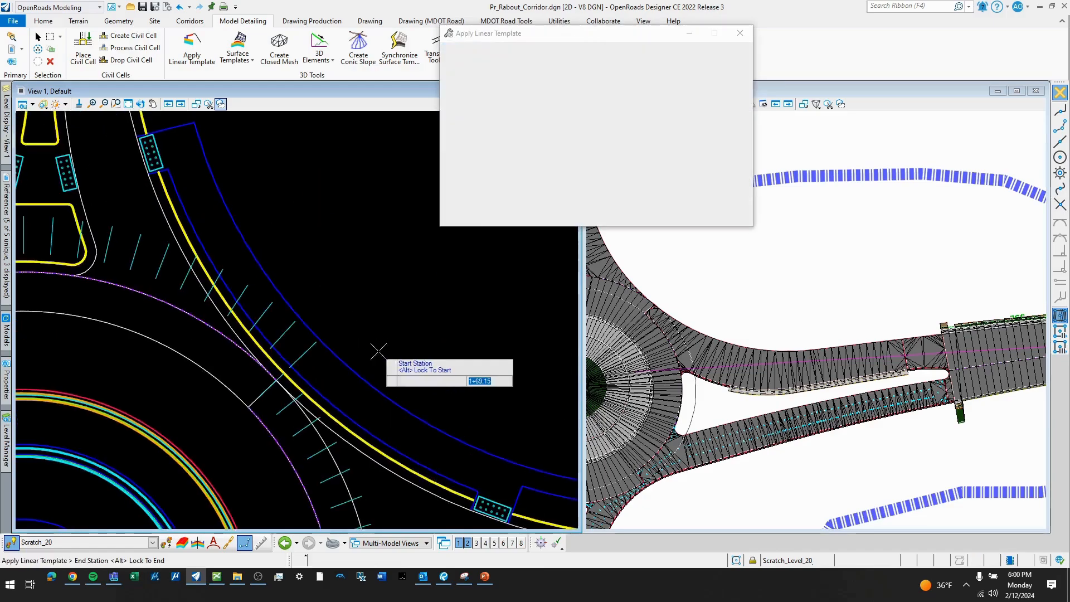
pyautogui.scroll(-2, 379, 351)
pyautogui.click(275, 197)
pyautogui.click(302, 210)
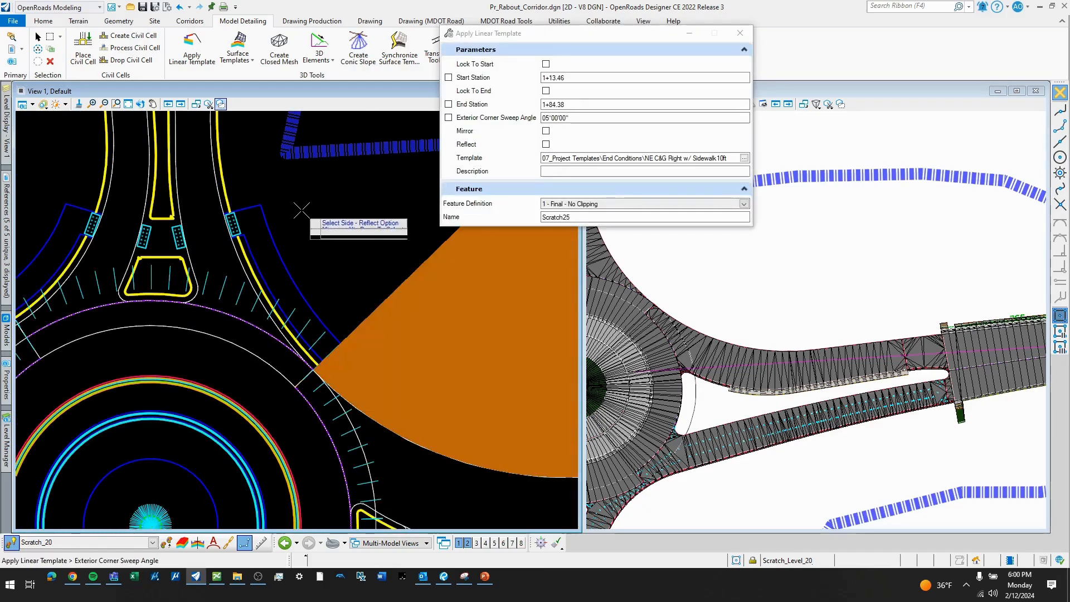
pyautogui.click(301, 211)
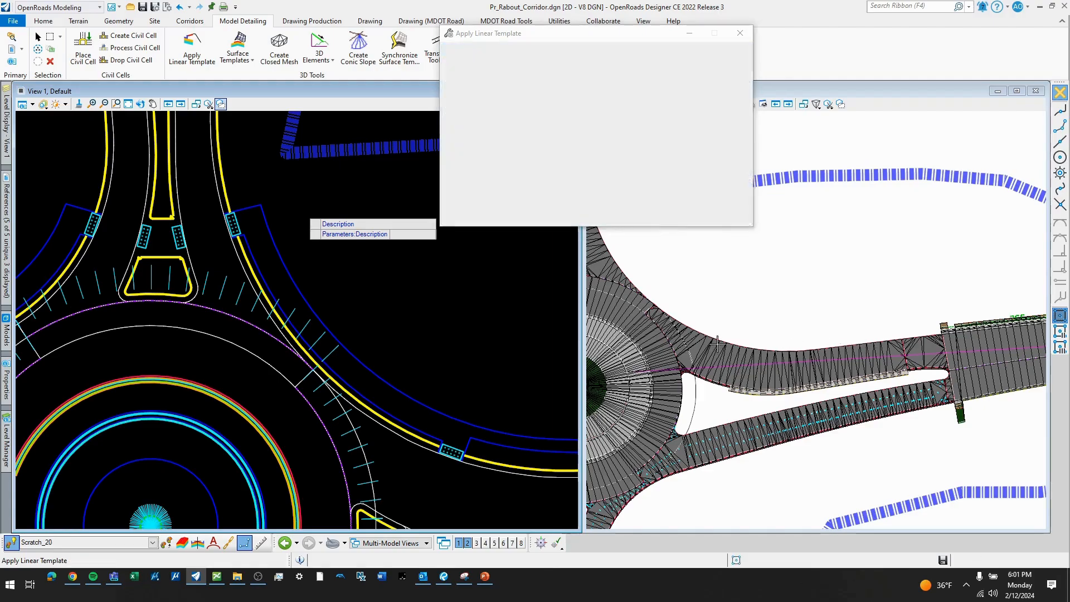
# - Examine the new curb, gutter and sidewalk along the northeast quadrant in 3D, from the crossing end to the other end
pyautogui.scroll(6, 709, 319)
pyautogui.scroll(2, 862, 404)
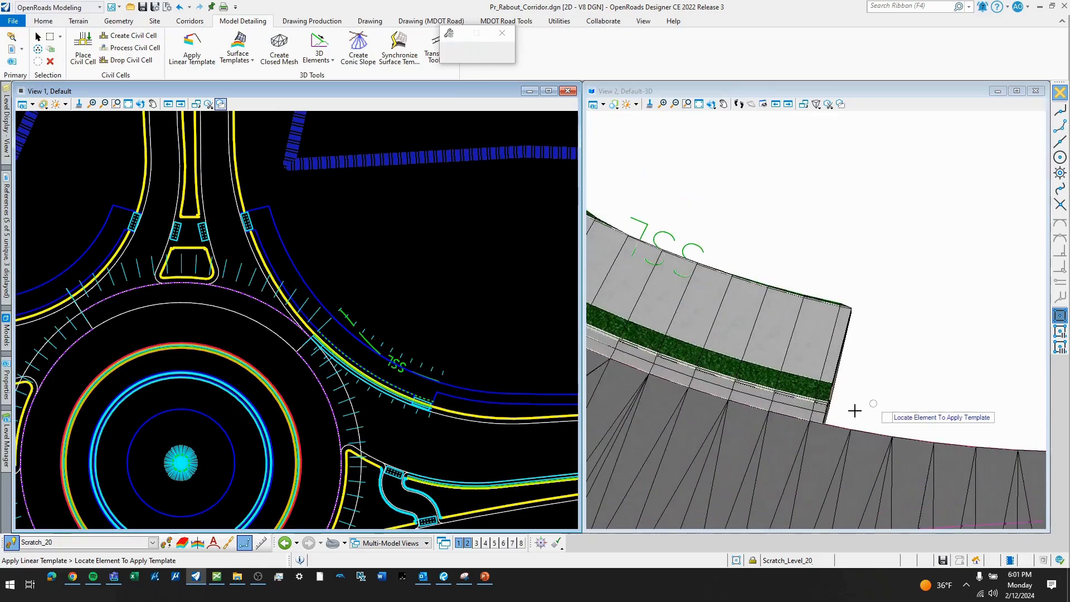
pyautogui.scroll(-6, 879, 411)
pyautogui.scroll(4, 810, 391)
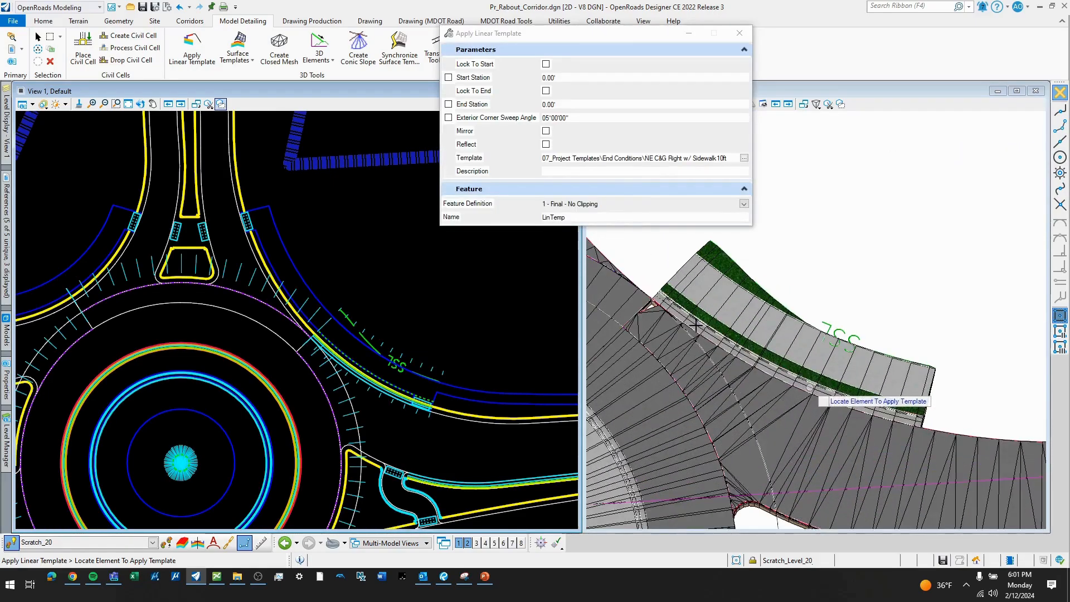
pyautogui.scroll(-1, 810, 386)
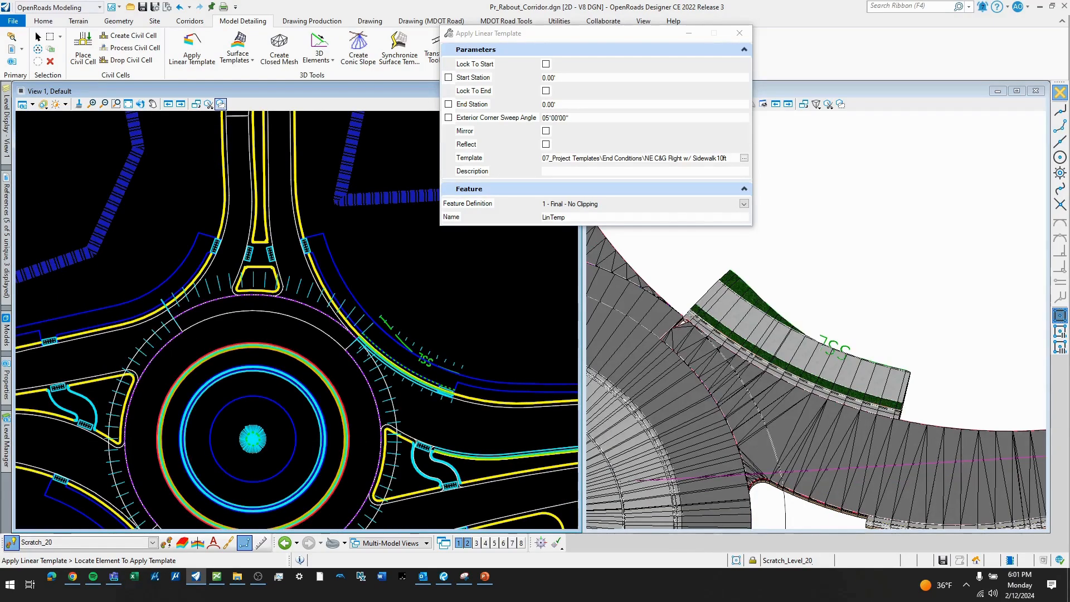
# - Apply the same template to the quadrant's northern outer edge from station 1+73.94 to 1+01.94 at the north crossing, outer side, Reflect on
pyautogui.scroll(-1, 654, 352)
pyautogui.scroll(4, 363, 310)
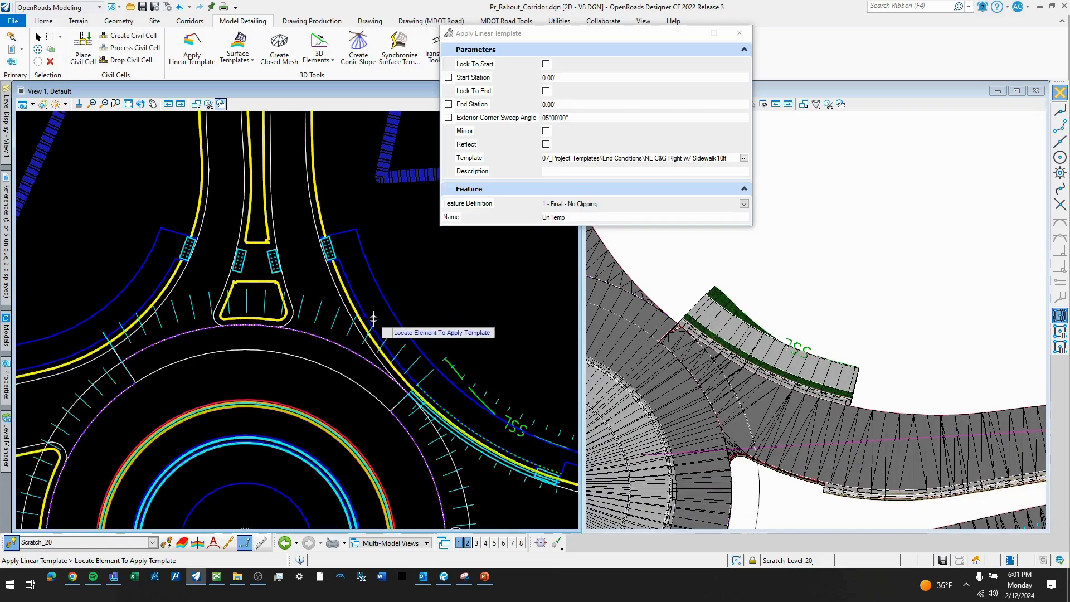
pyautogui.click(366, 316)
pyautogui.scroll(-2, 393, 330)
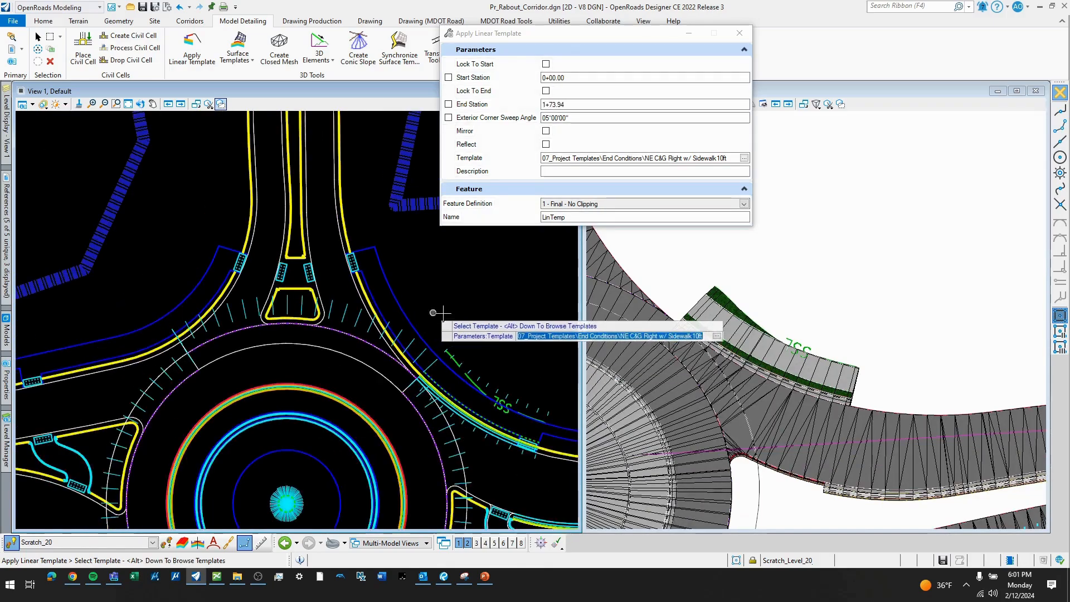
pyautogui.click(522, 369)
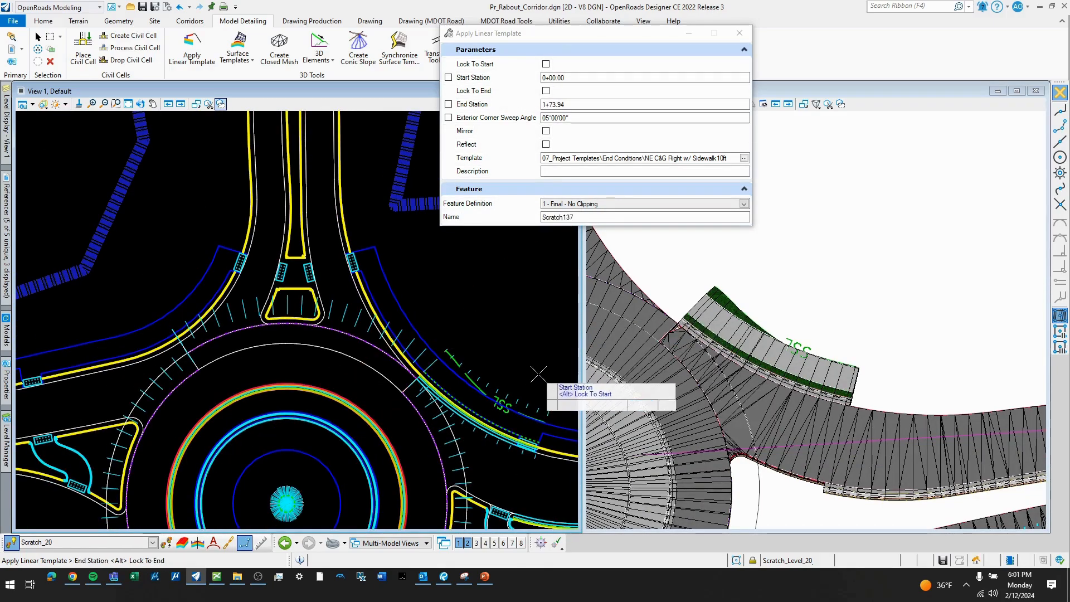
pyautogui.scroll(4, 372, 242)
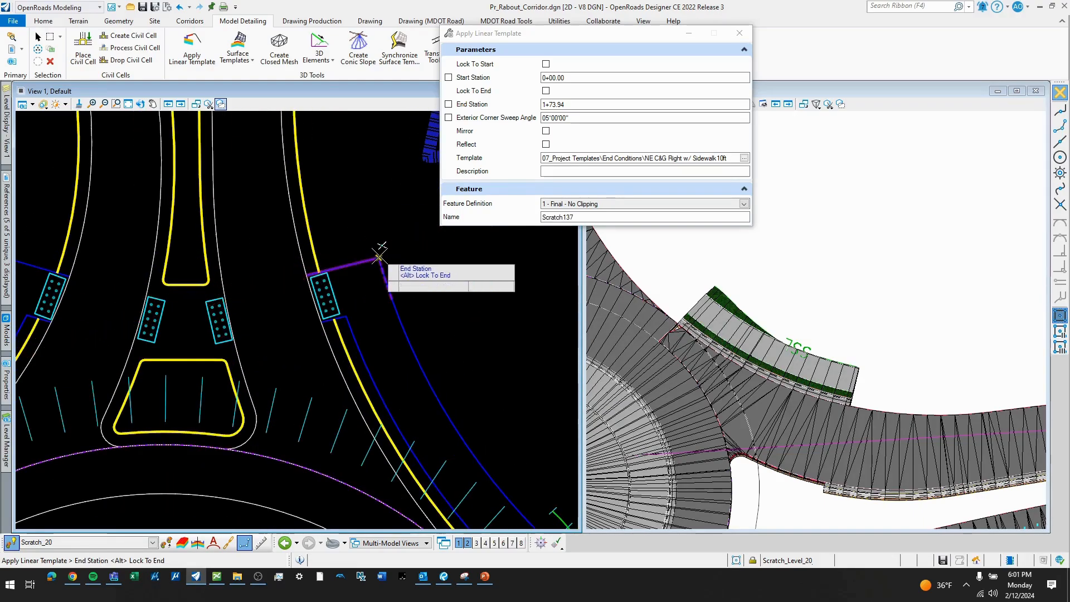
pyautogui.click(379, 257)
pyautogui.click(381, 233)
pyautogui.click(382, 233)
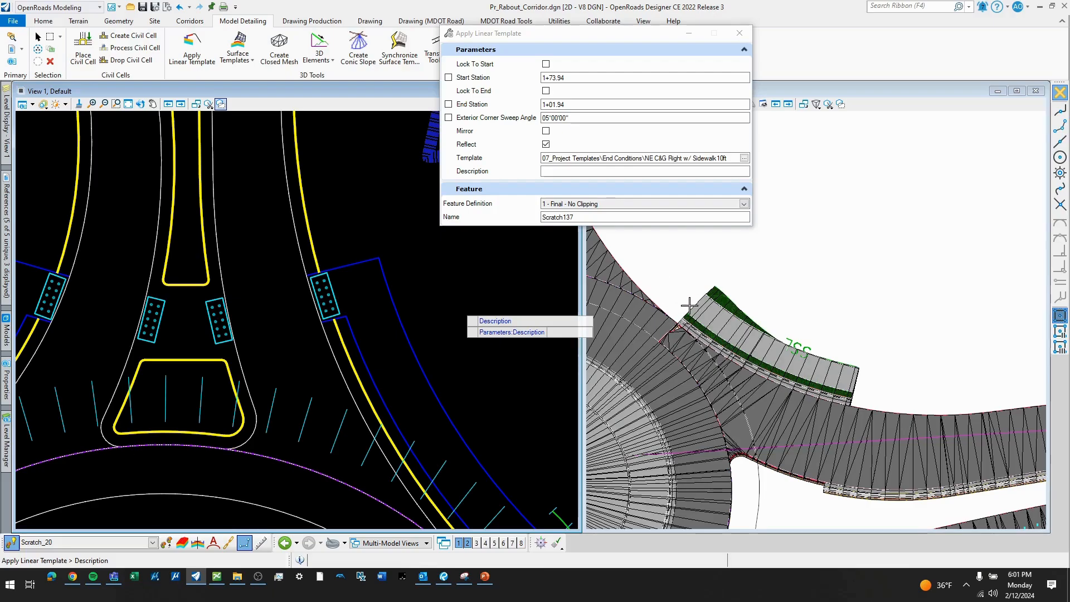
pyautogui.click(778, 312)
# - Examine both sidewalk stretches around the northeast quadrant in the 3D model of the whole roundabout
pyautogui.scroll(-2, 853, 340)
pyautogui.scroll(-2, 846, 350)
pyautogui.scroll(2, 797, 339)
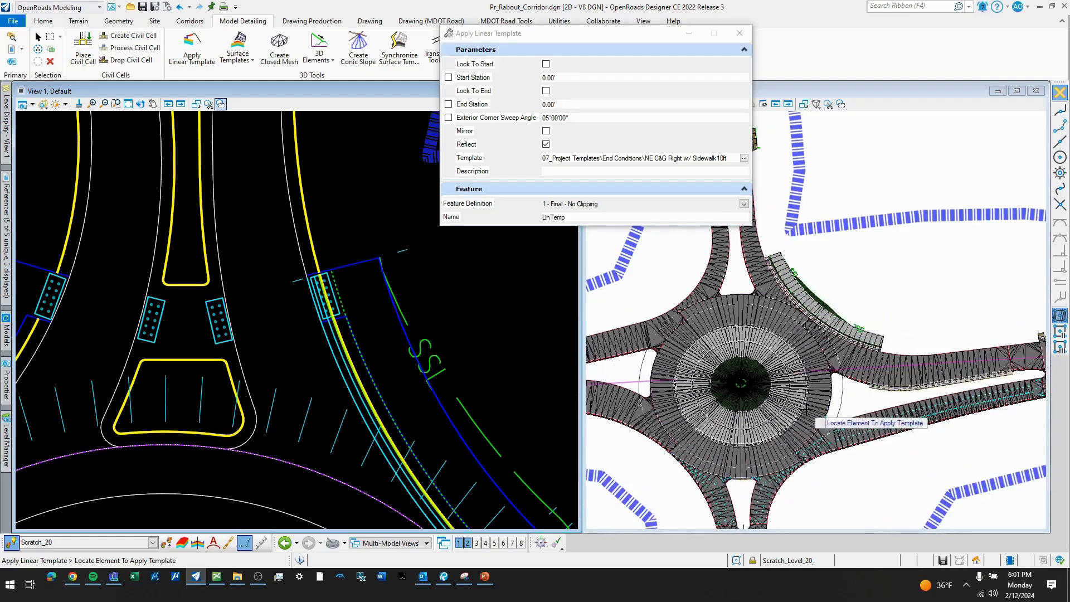
pyautogui.scroll(-2, 839, 301)
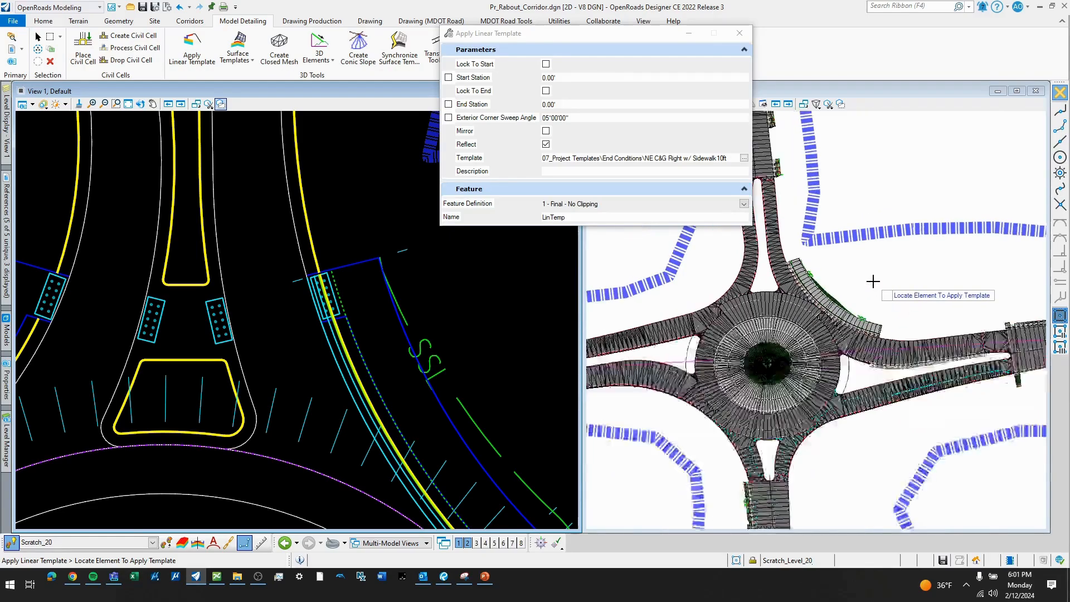